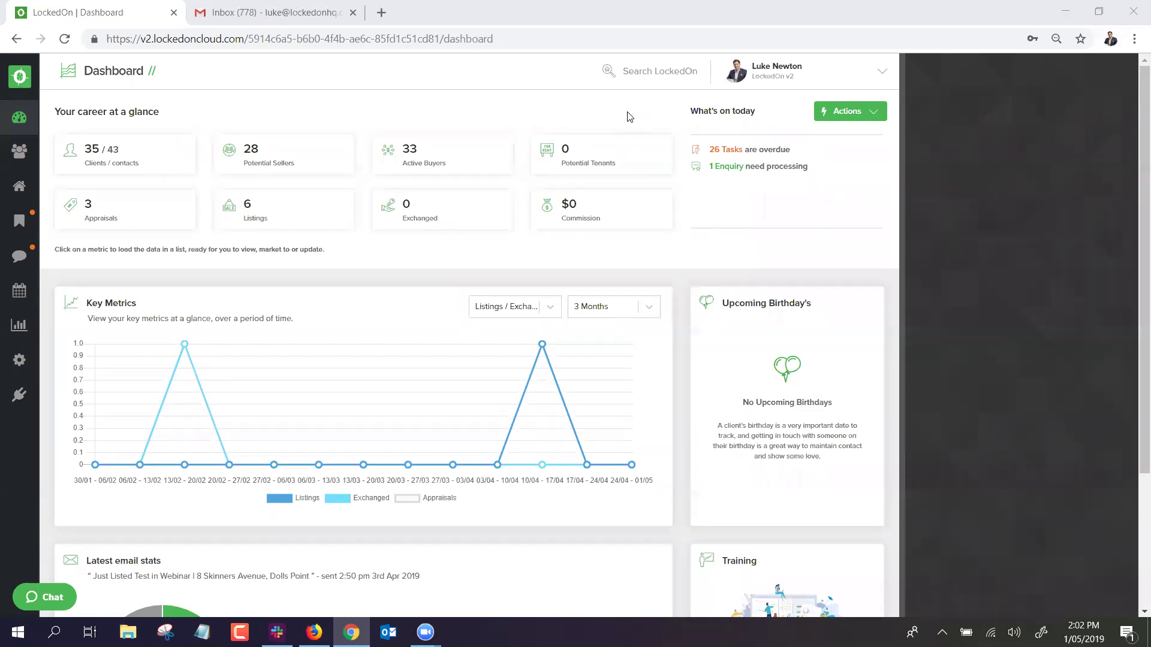
Open your My Details profile and check the work email options without changing them.
left_click(771, 87)
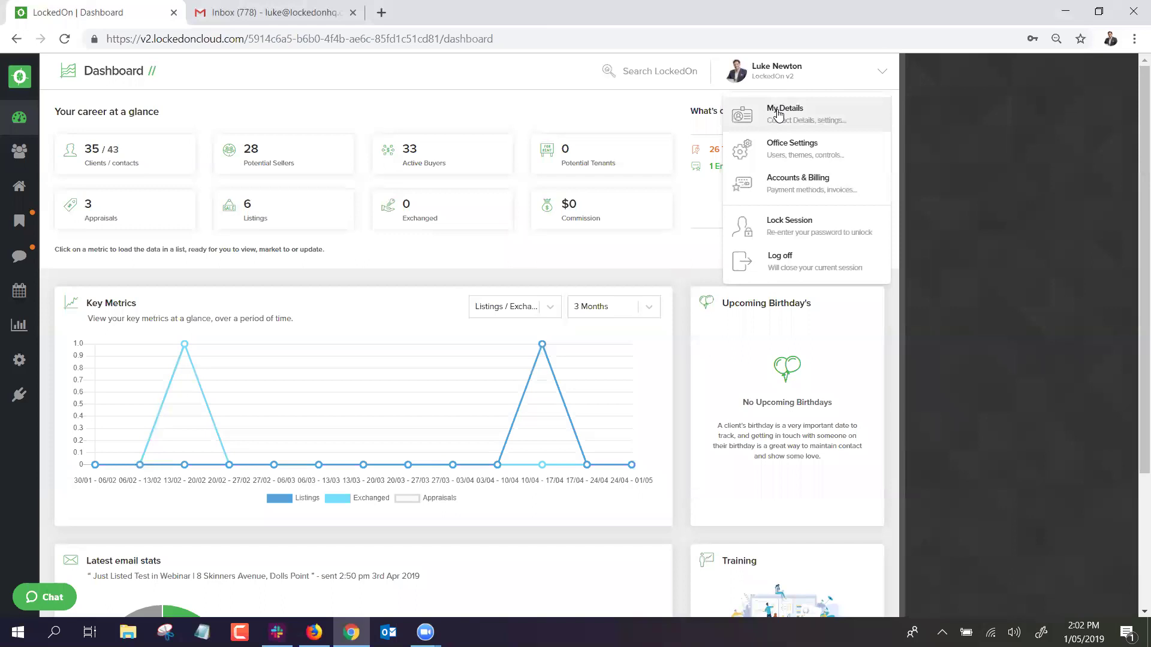
left_click(777, 114)
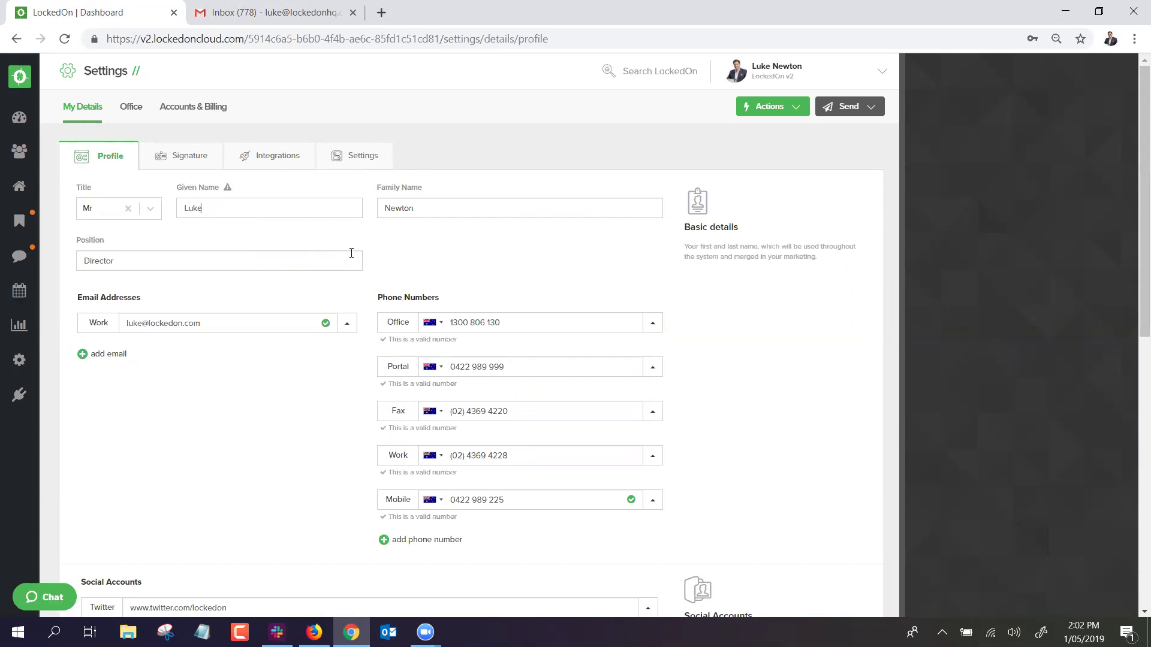
scroll(348, 254, "down", 1)
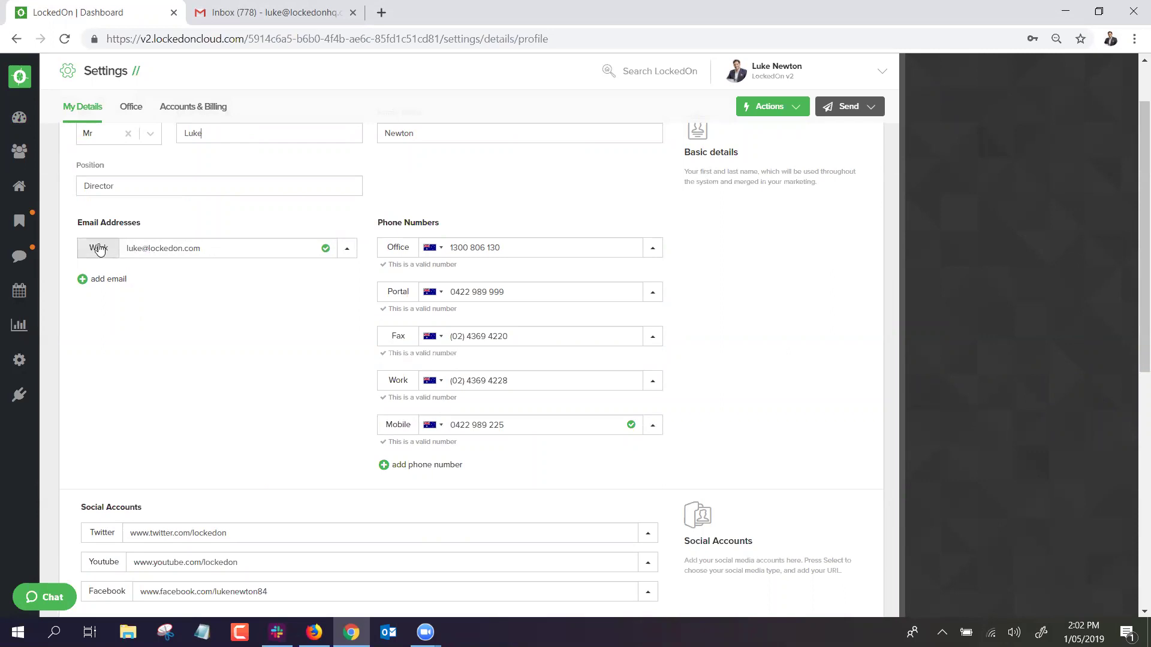
left_click(346, 248)
left_click(447, 207)
scroll(408, 226, "down", 1)
scroll(405, 225, "up", 3)
scroll(431, 293, "down", 1)
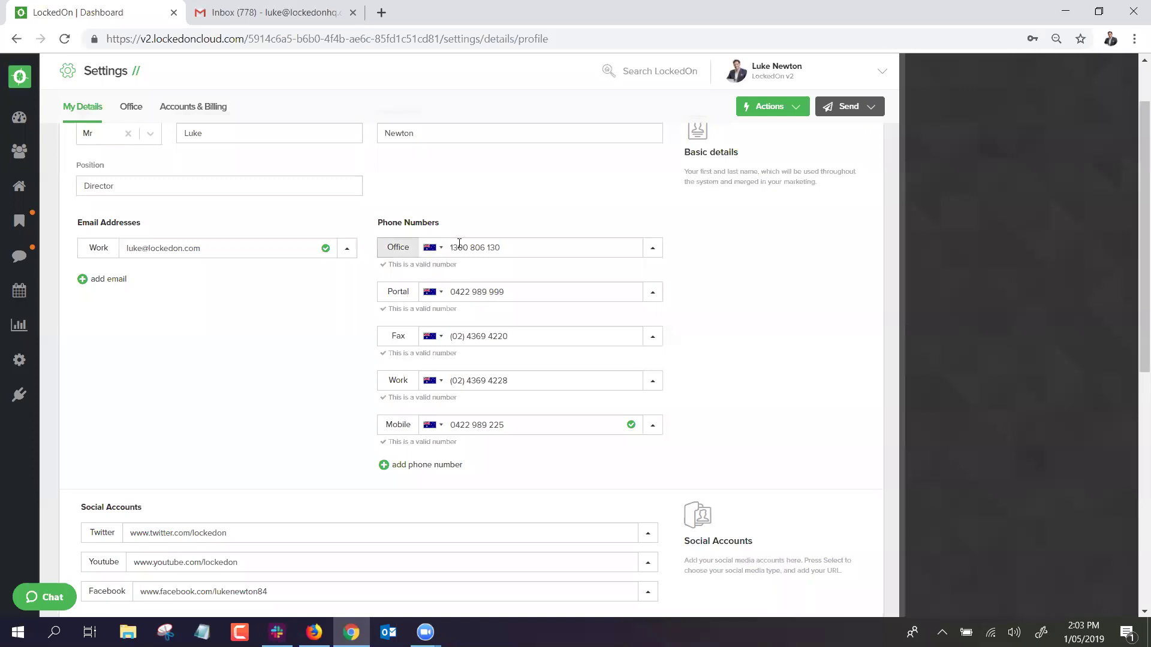
Review the mobile number options and Twitter profile address, then switch to the Signature settings.
left_click(652, 426)
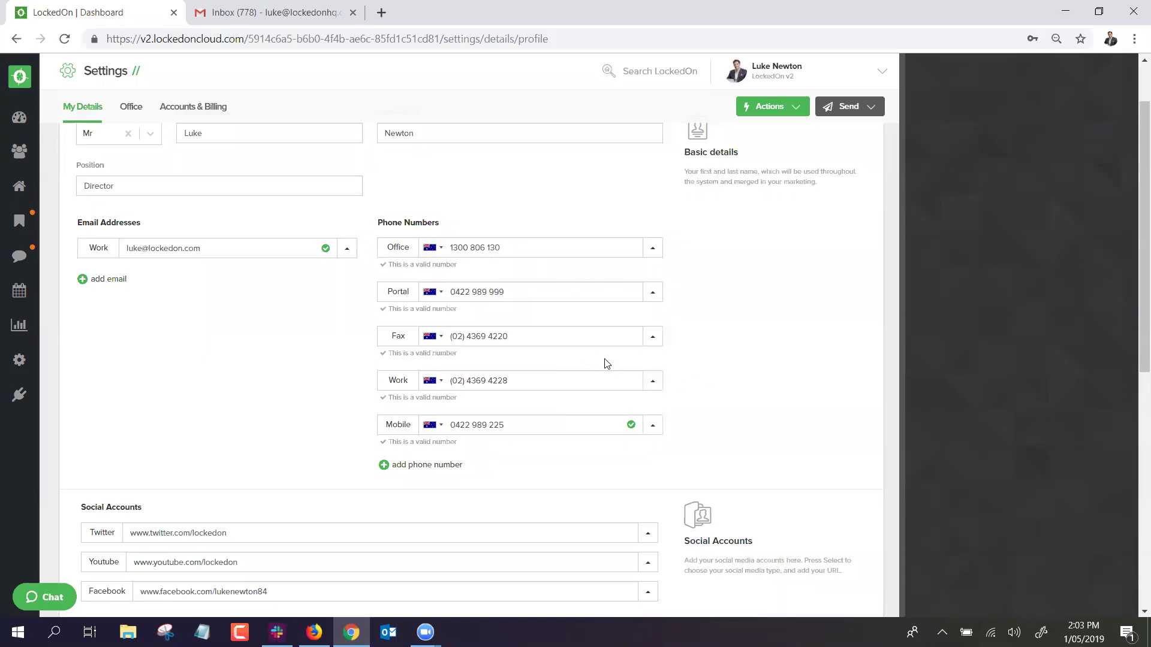
scroll(603, 358, "up", 2)
scroll(460, 320, "down", 6)
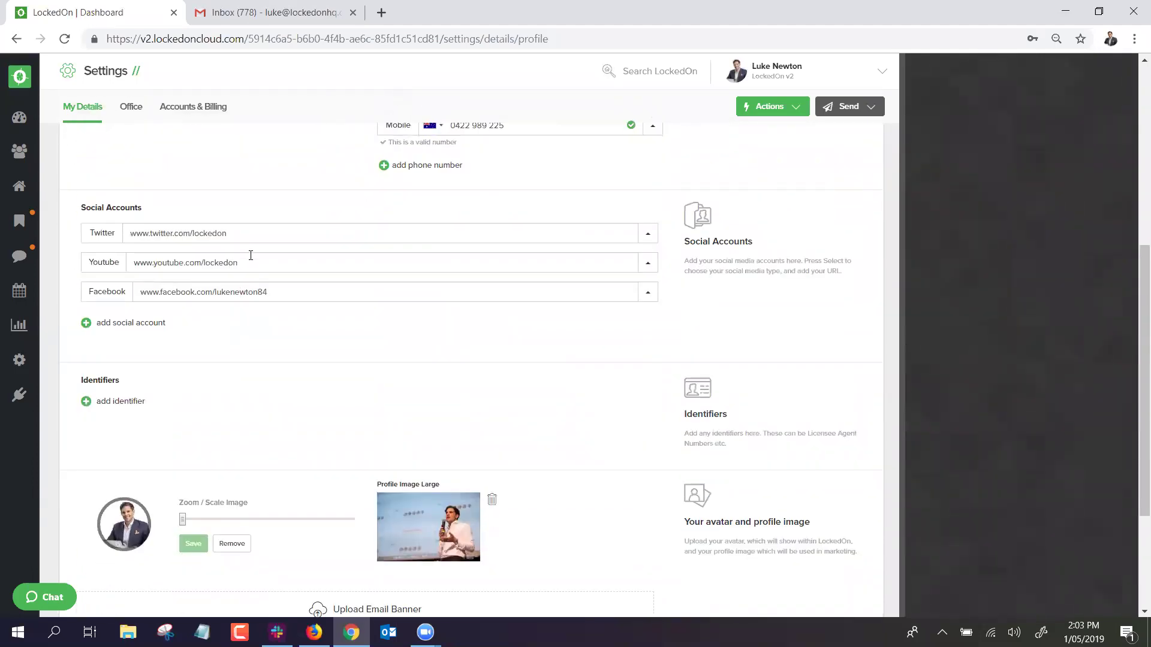
left_click_drag(240, 234, 128, 228)
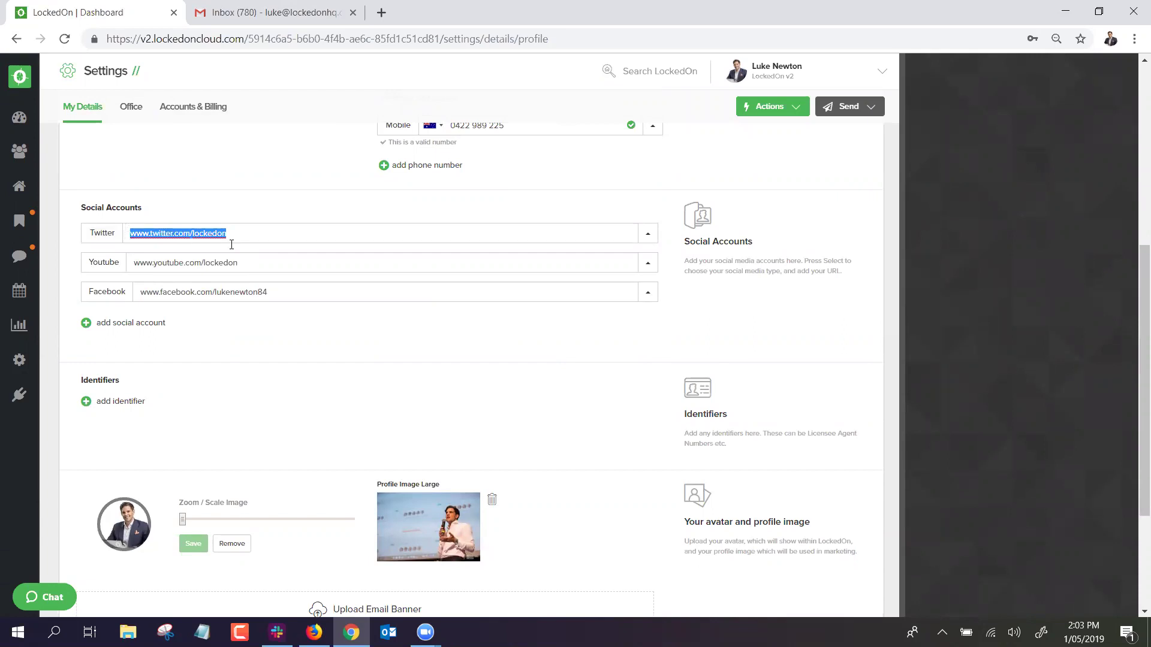
scroll(203, 264, "down", 3)
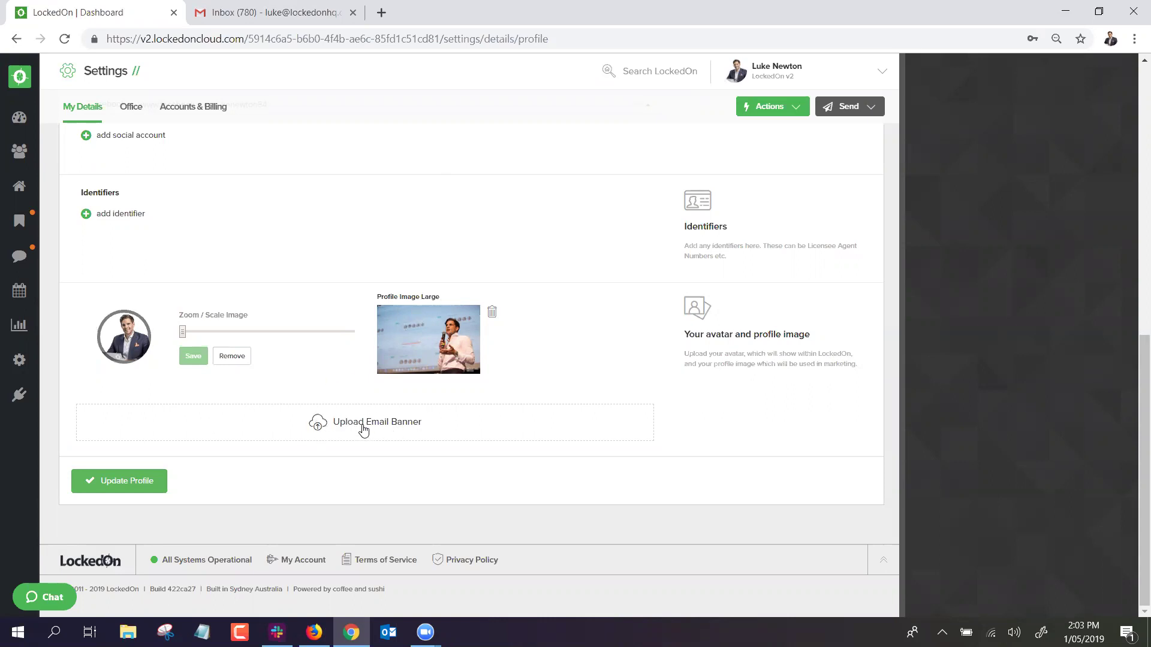
scroll(362, 429, "up", 10)
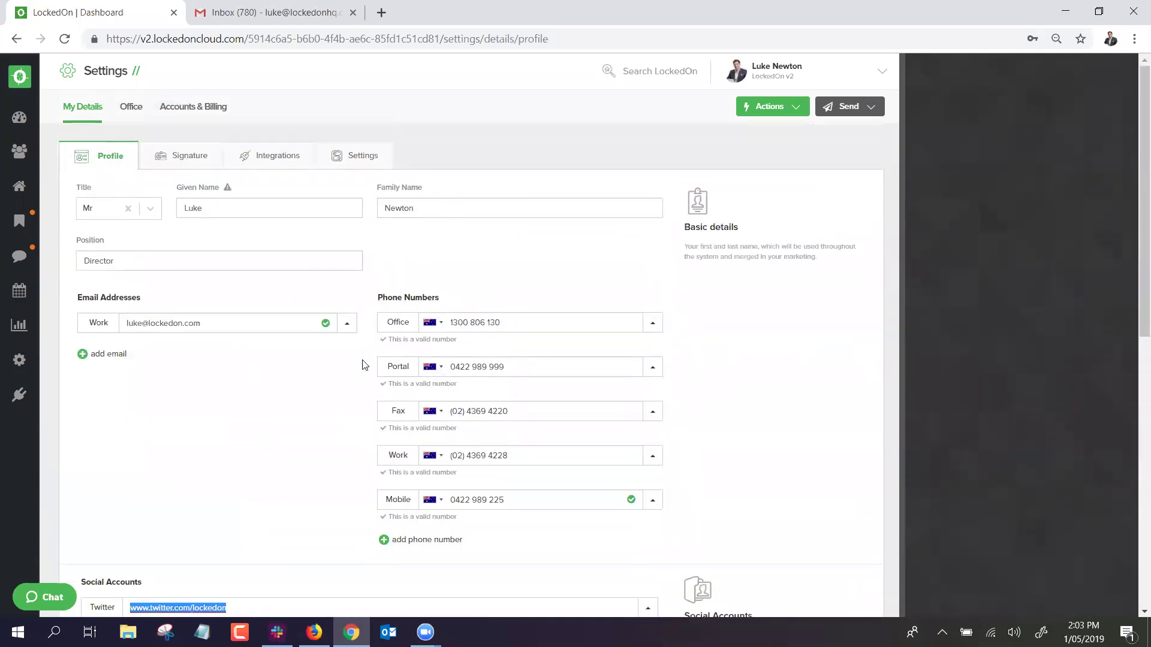
left_click(182, 159)
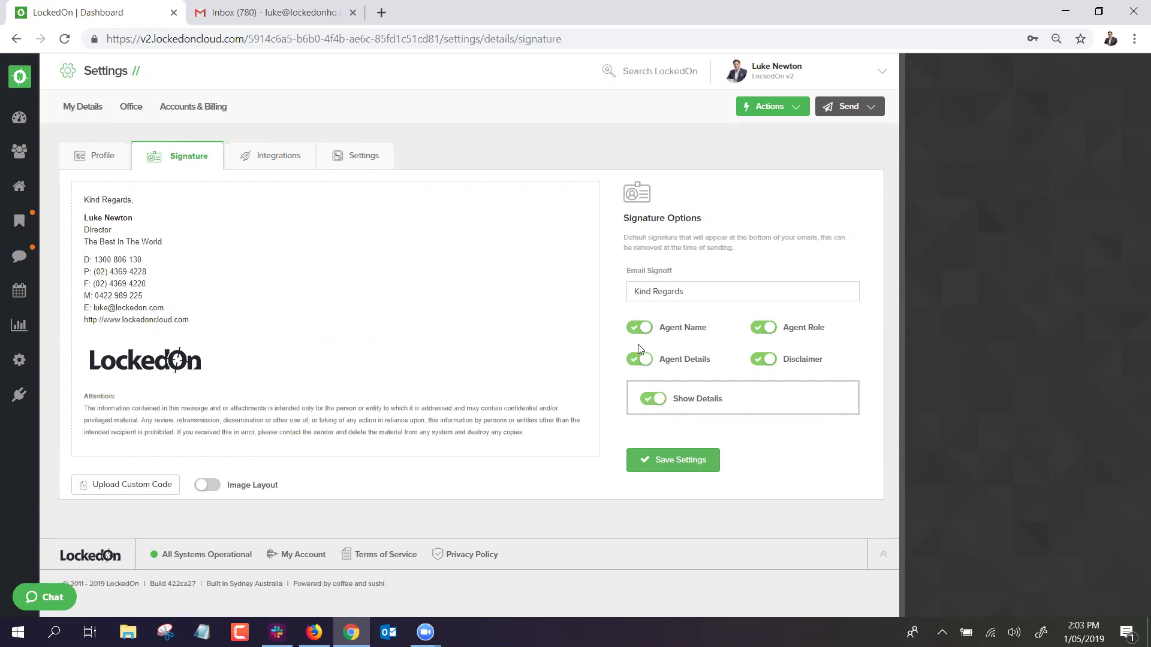
Toggle Agent Name, Agent Details, Agent Role and Disclaimer off and back on in the signature.
left_click(636, 328)
left_click(636, 327)
left_click(648, 361)
left_click(648, 361)
left_click(764, 337)
left_click(764, 337)
left_click(763, 360)
left_click(762, 359)
Preview the signature's photo layout, then return to the text-and-logo layout.
left_click(208, 486)
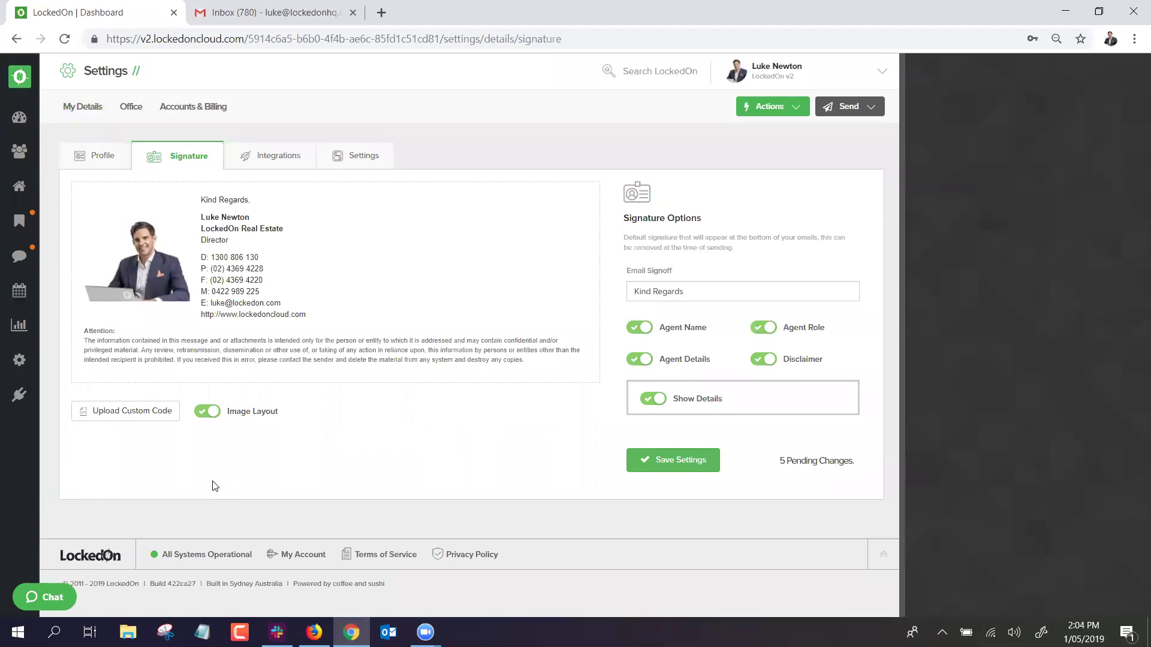
left_click(207, 412)
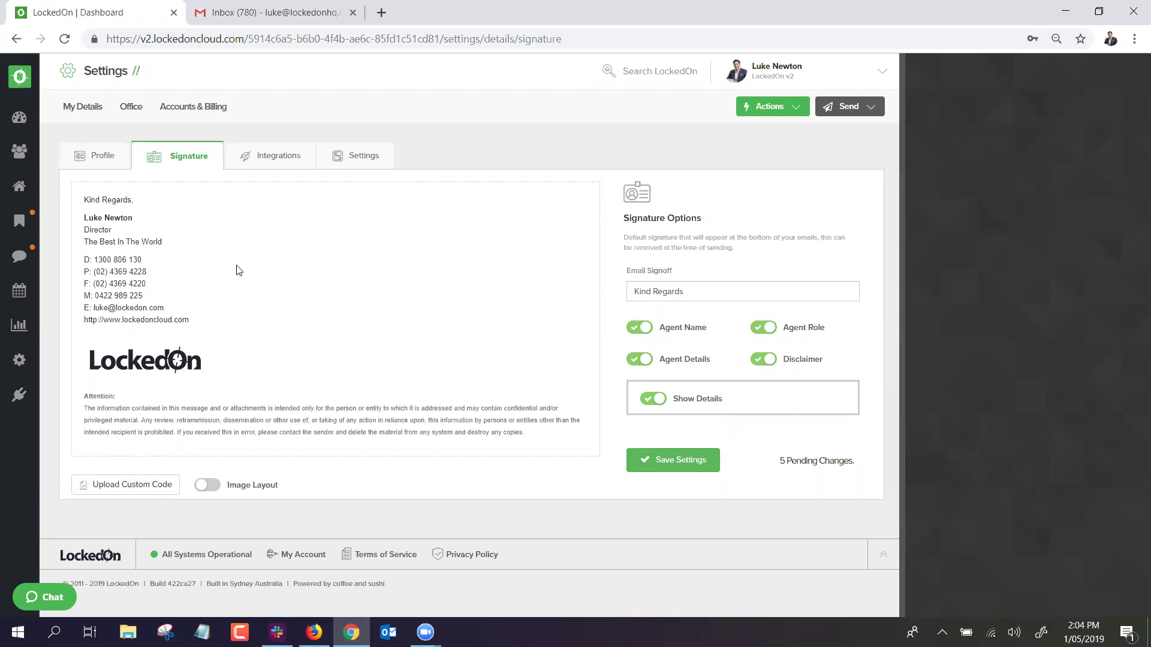
left_click(743, 80)
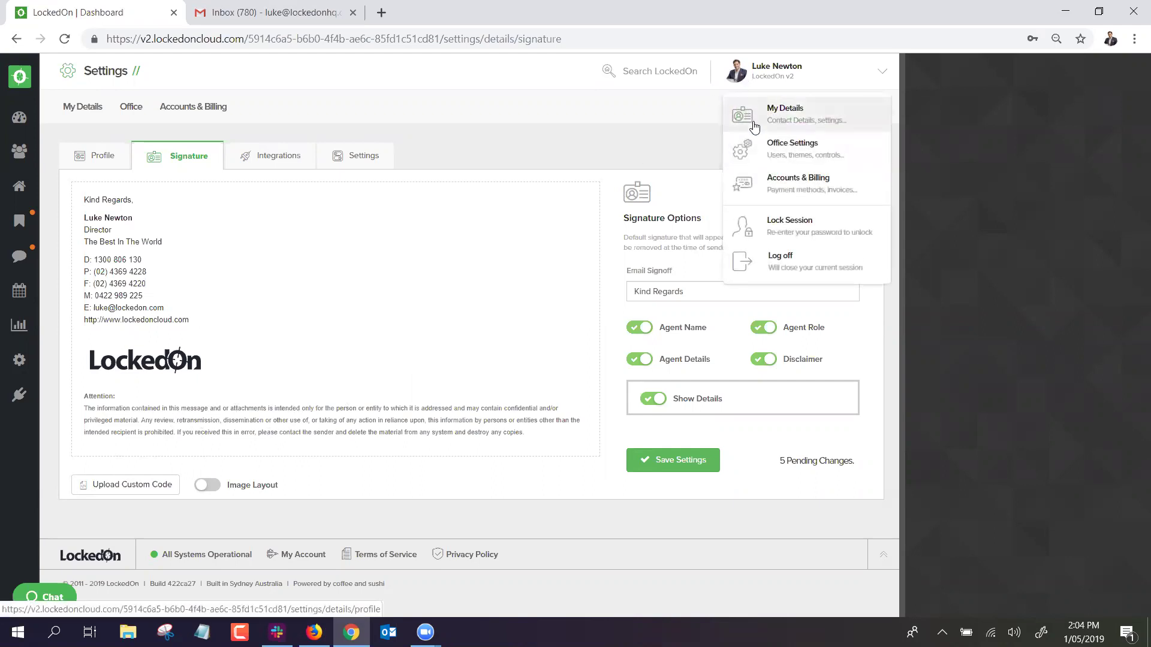
Go to Office Settings, discarding the pending signature changes.
left_click(777, 80)
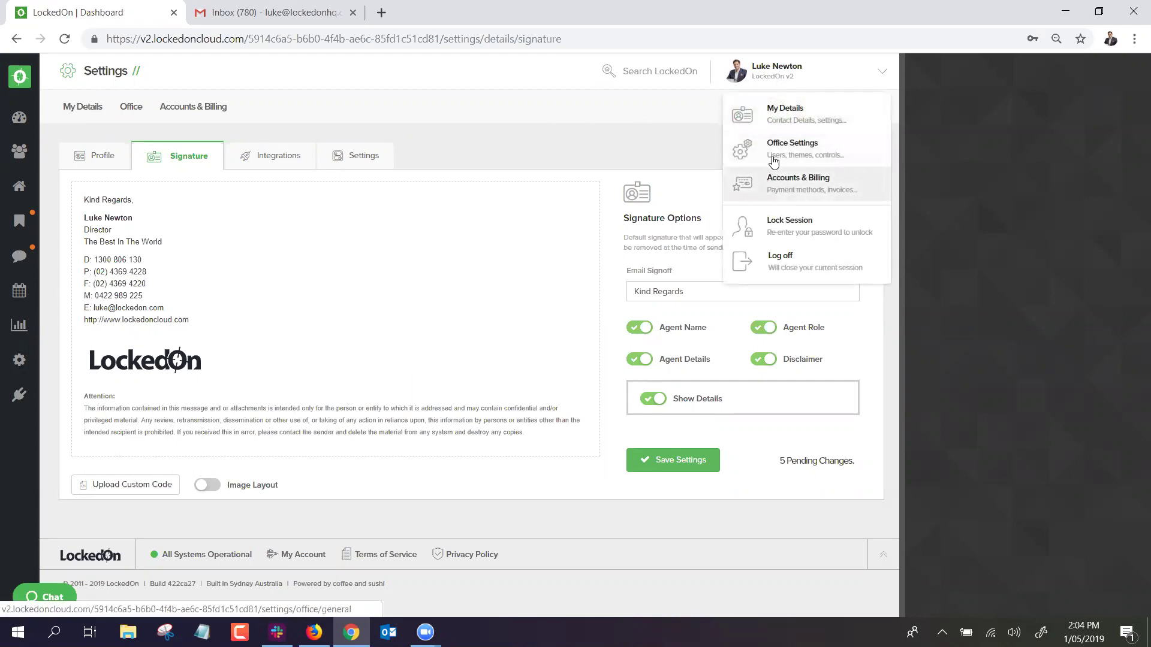
left_click(772, 151)
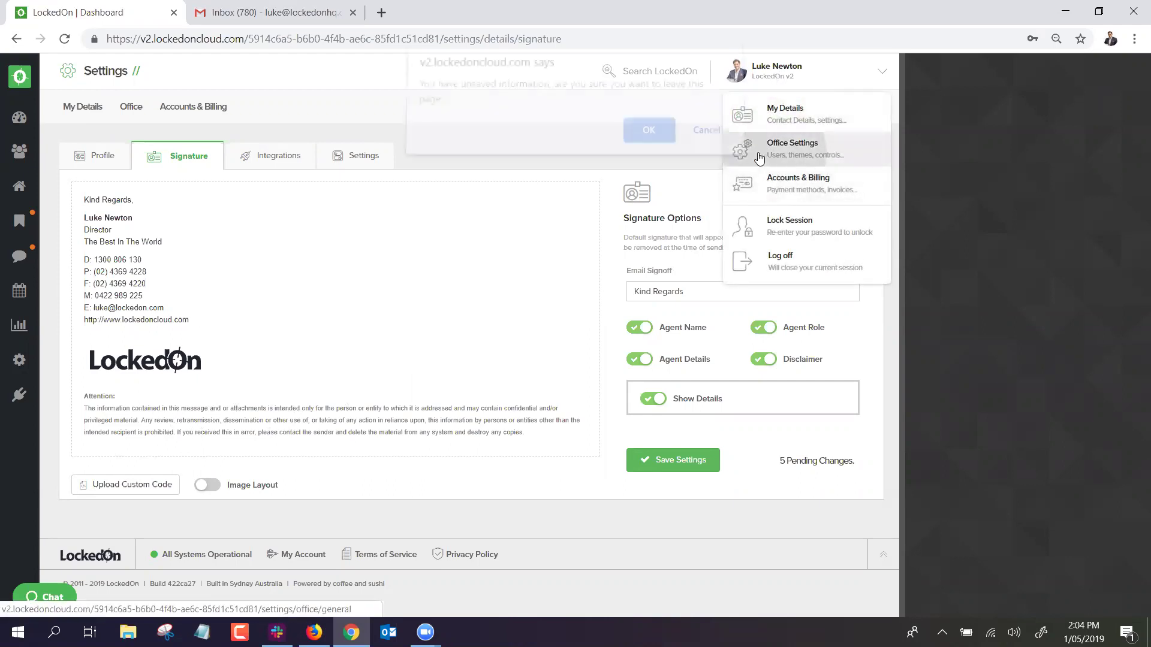
left_click(653, 139)
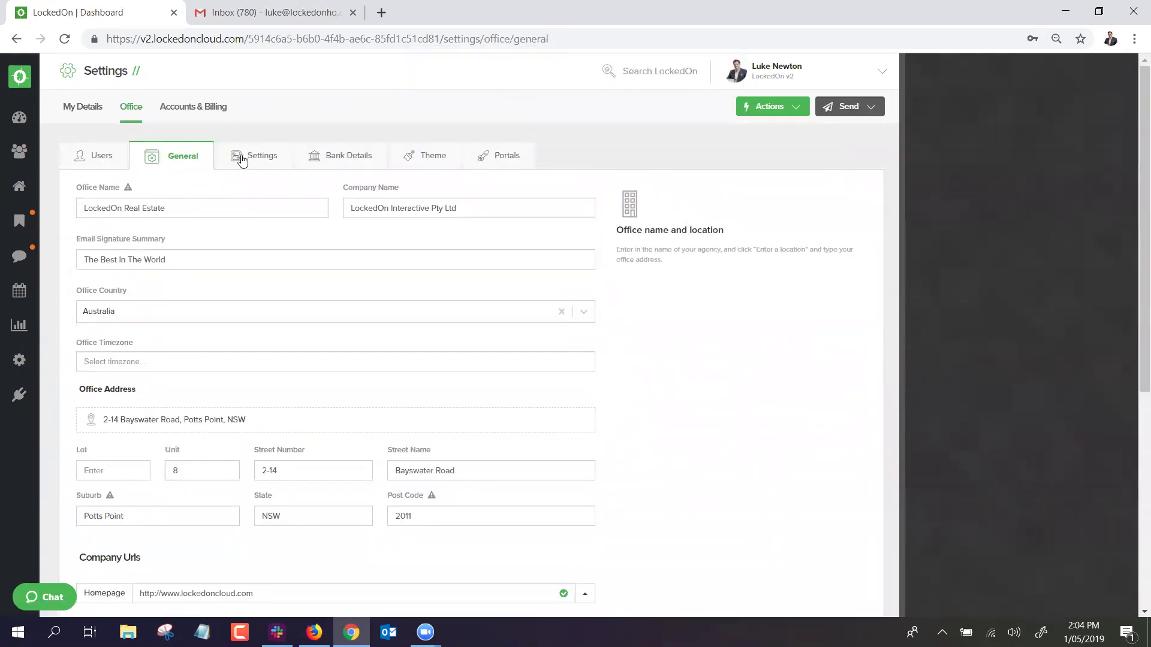
Review the office General details, including the (GMT+11:00) Melbourne, Sydney timezone and address.
left_click(241, 157)
left_click(179, 159)
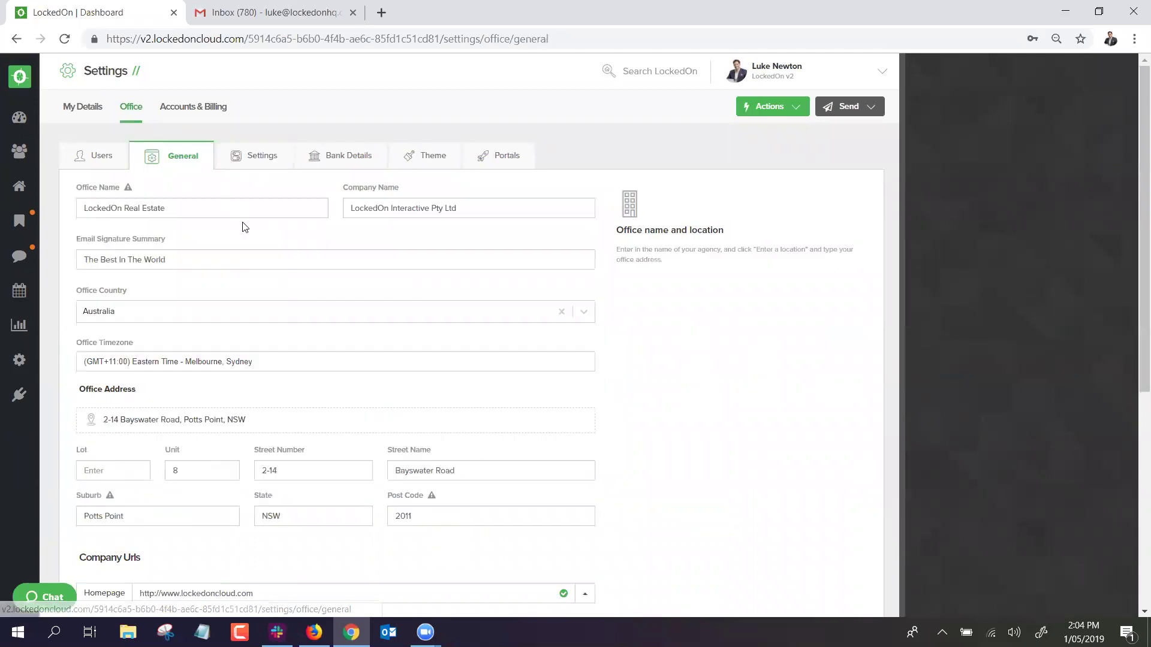
scroll(245, 228, "down", 1)
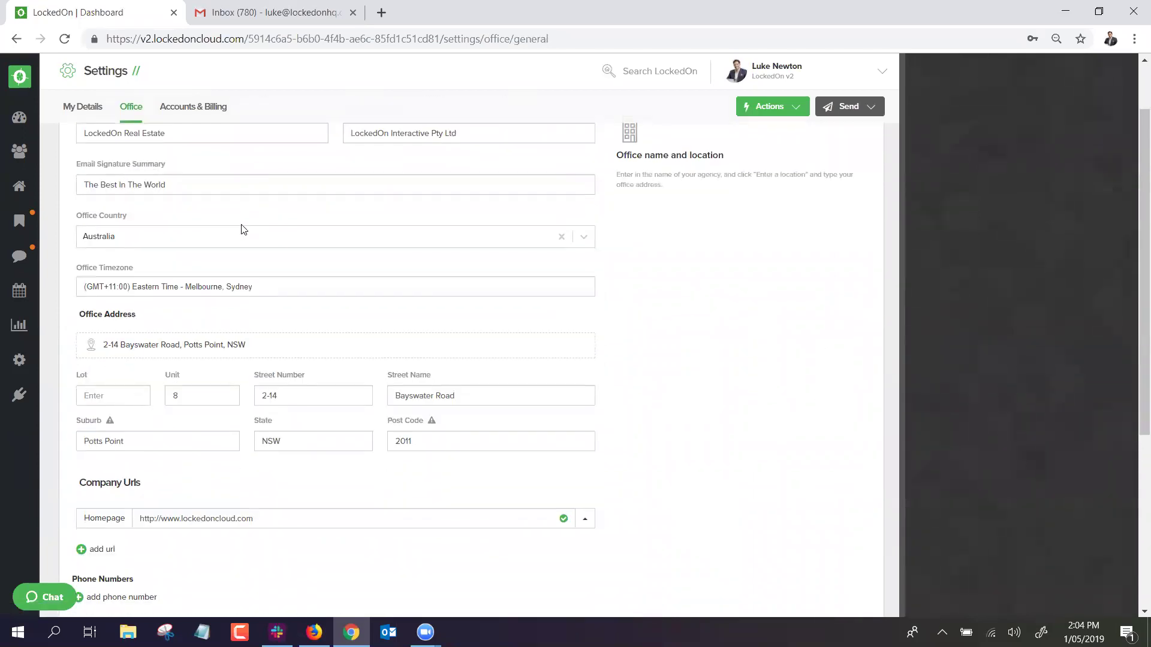
scroll(242, 230, "down", 1)
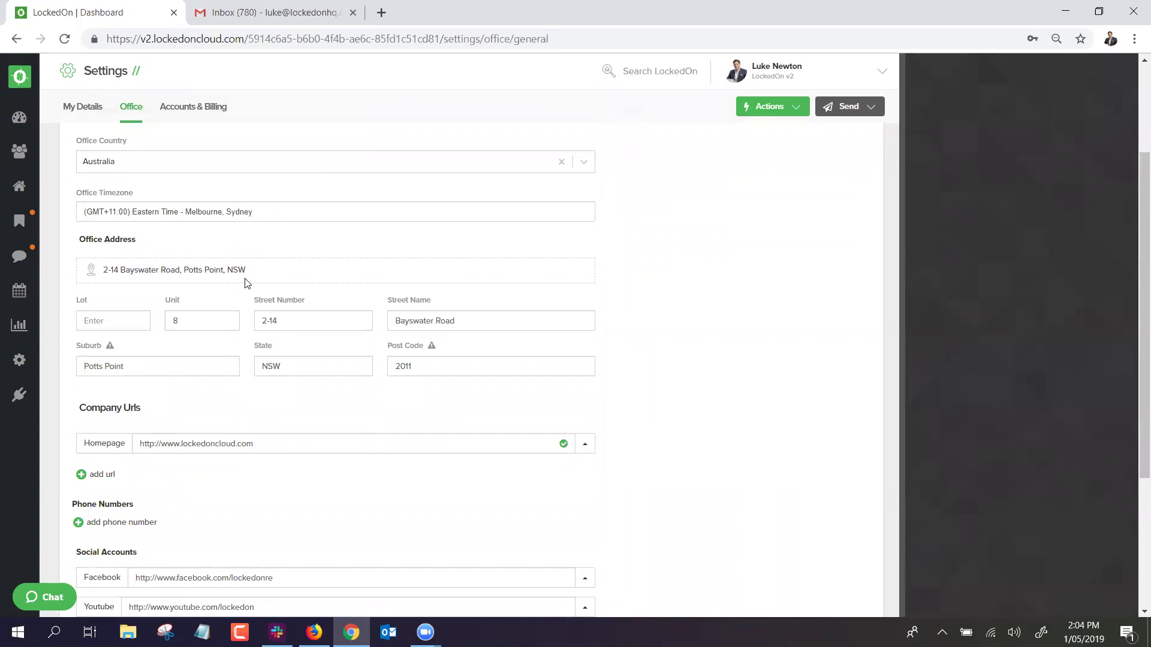
scroll(245, 291, "down", 2)
scroll(243, 286, "up", 4)
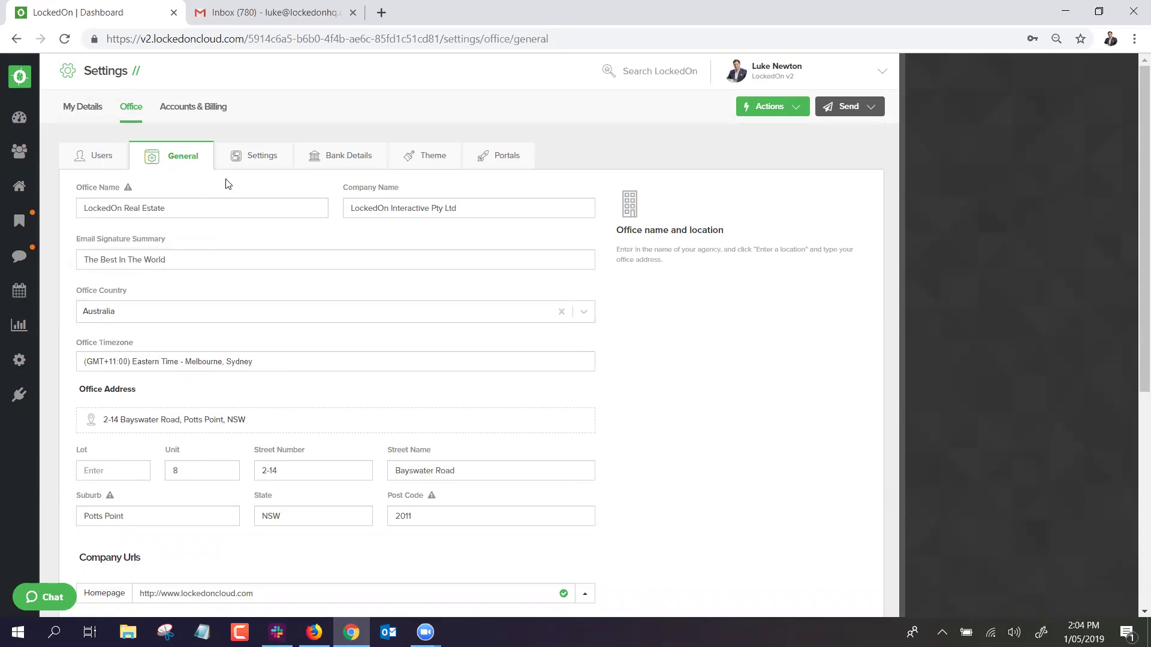
Open the office Settings sub-tab and review its account, template, enquiry and client-management options.
left_click(243, 157)
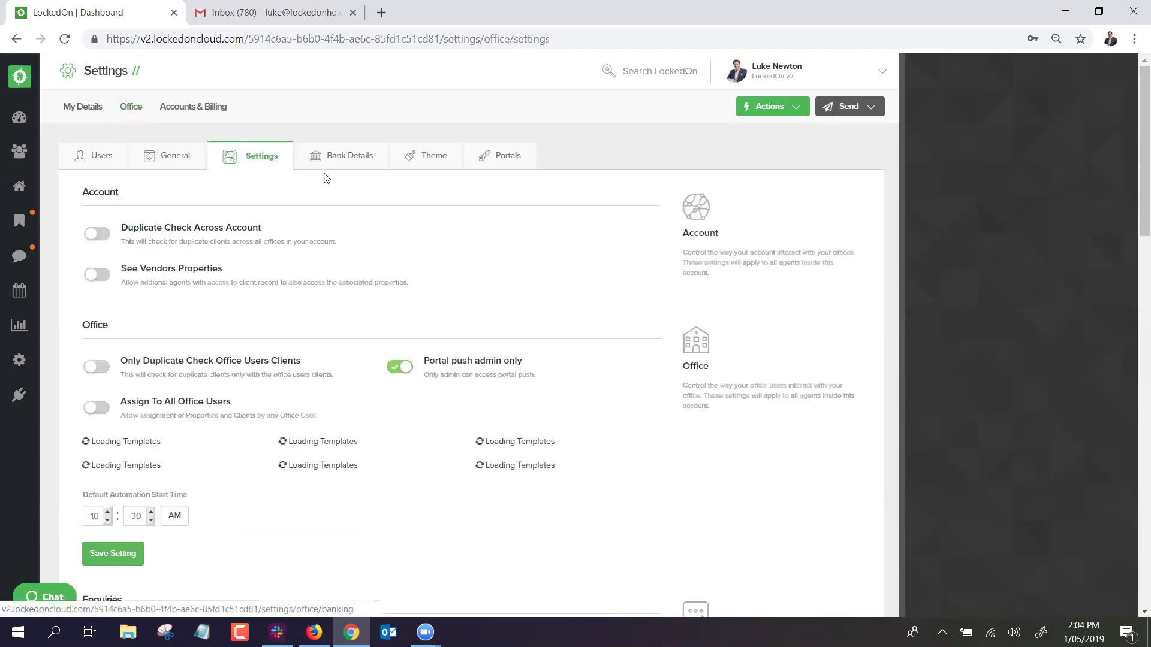
scroll(340, 237, "down", 1)
scroll(340, 237, "down", 2)
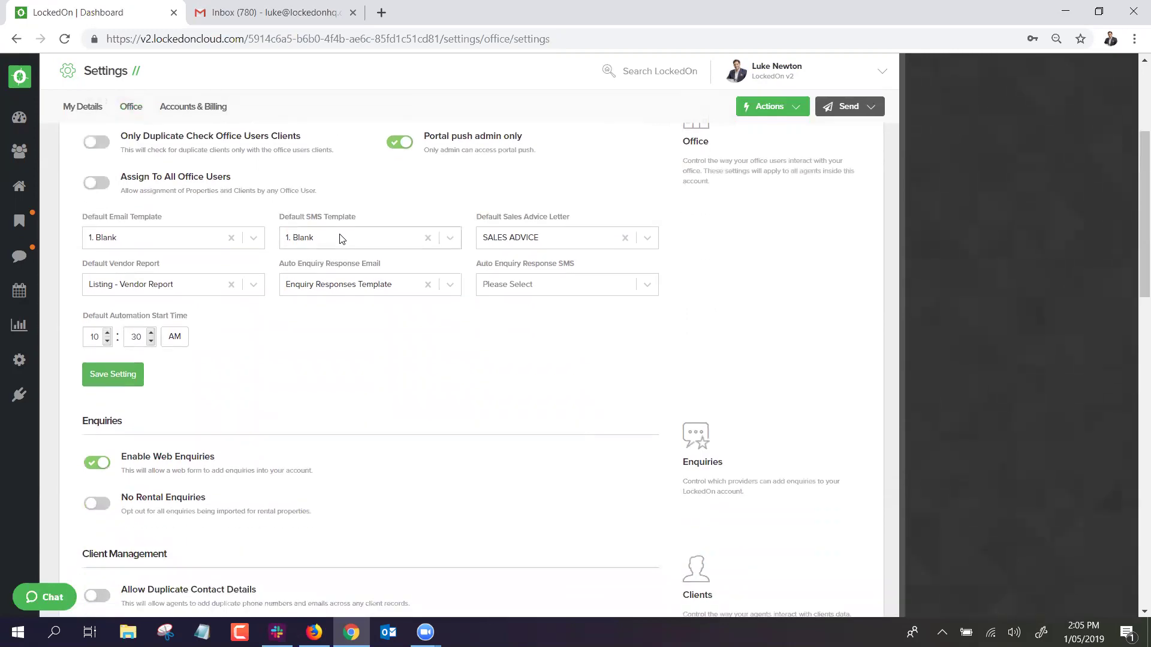
scroll(341, 238, "down", 2)
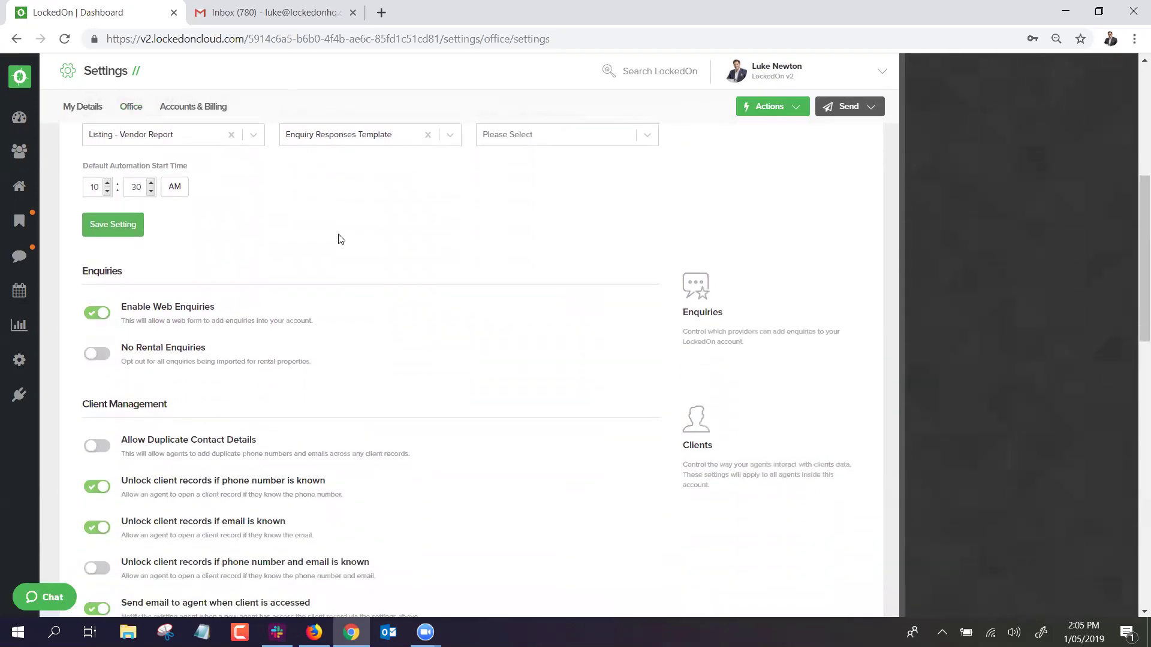
scroll(339, 240, "down", 7)
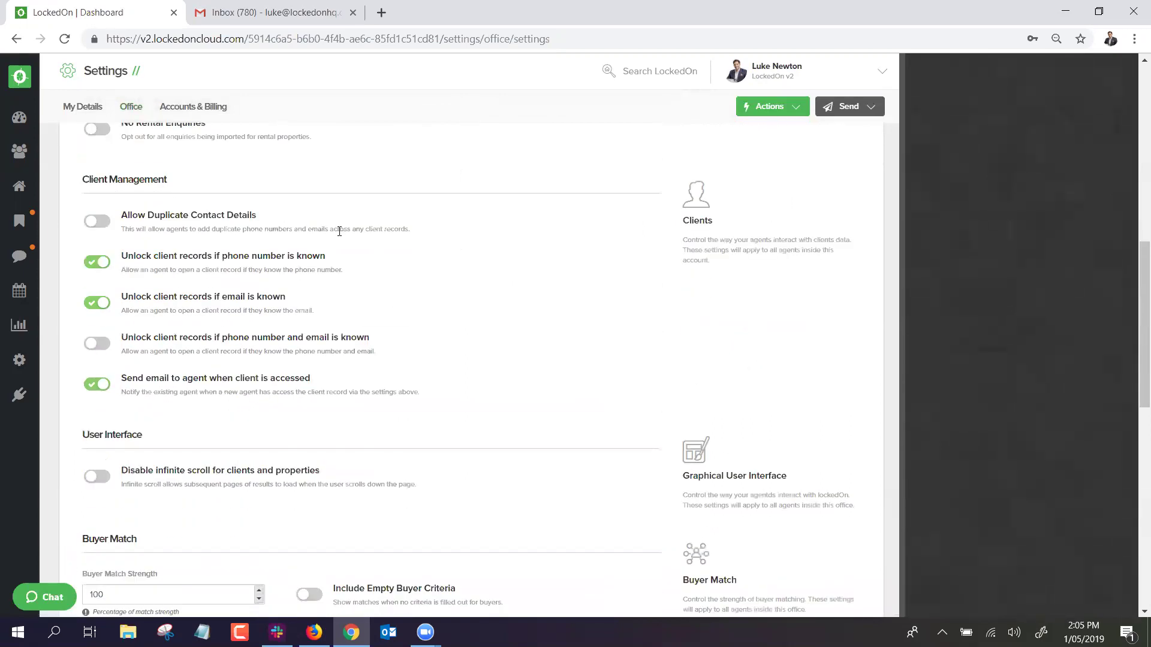
scroll(340, 238, "down", 4)
scroll(333, 241, "up", 8)
scroll(258, 255, "up", 9)
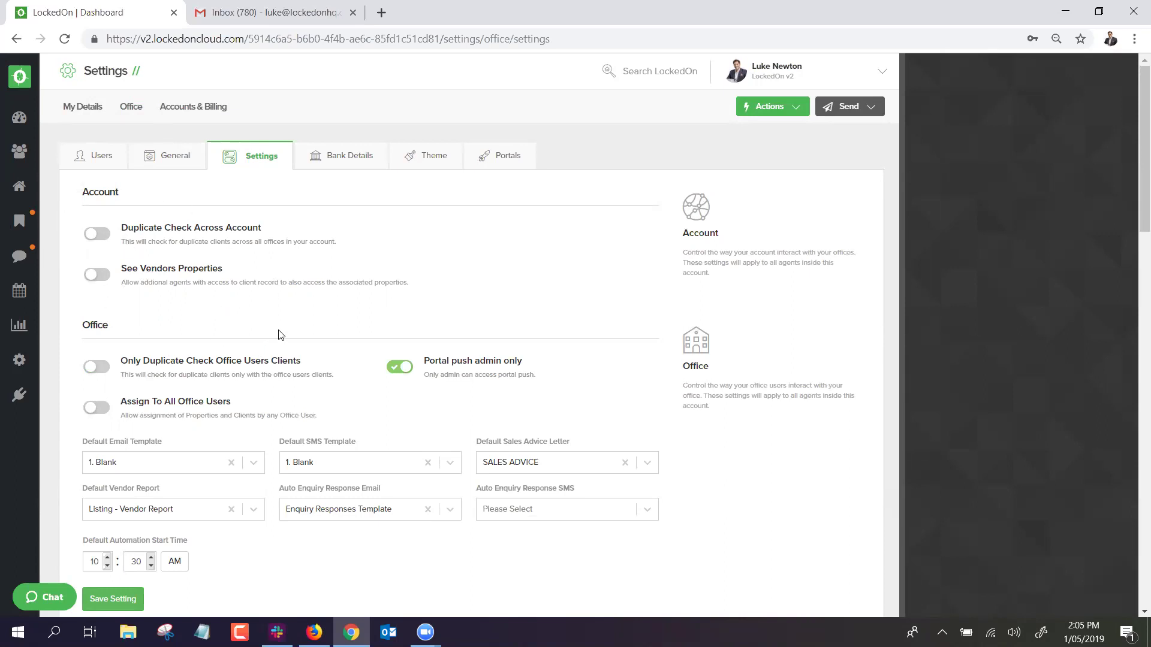
Open the office Theme and review its highlight and background colours and logos.
left_click(420, 155)
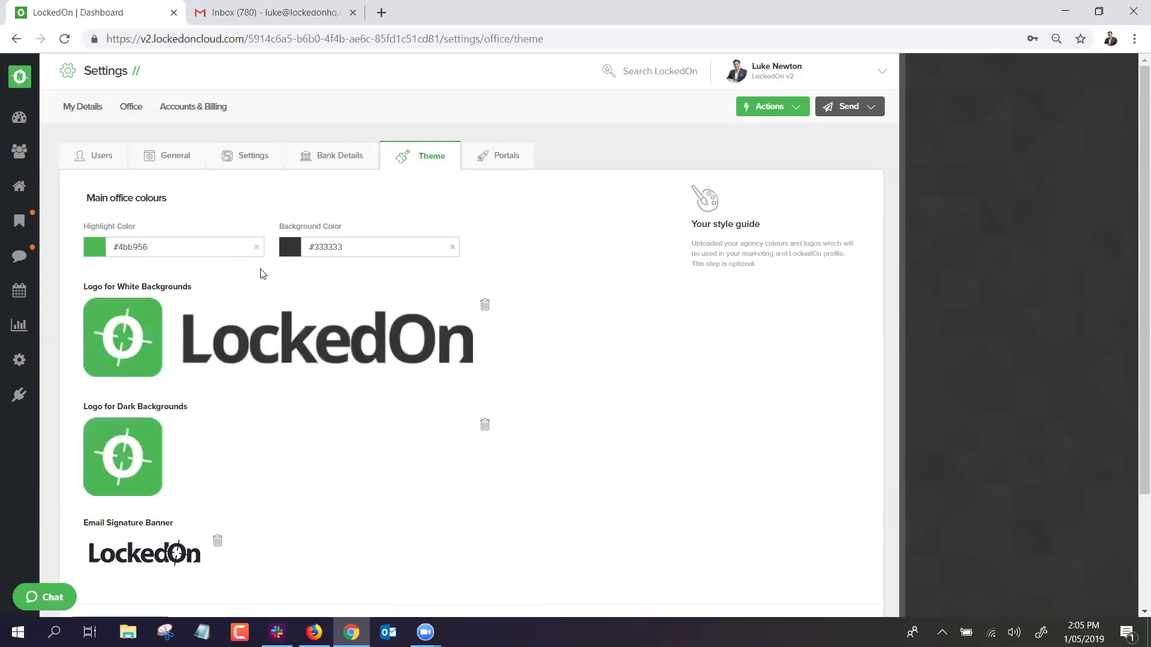
scroll(261, 274, "down", 3)
scroll(262, 272, "up", 3)
scroll(329, 316, "down", 3)
scroll(329, 316, "up", 3)
Review the 10 Users, $497 per month subscription in Accounts & Billing, then return to the Dashboard.
left_click(196, 108)
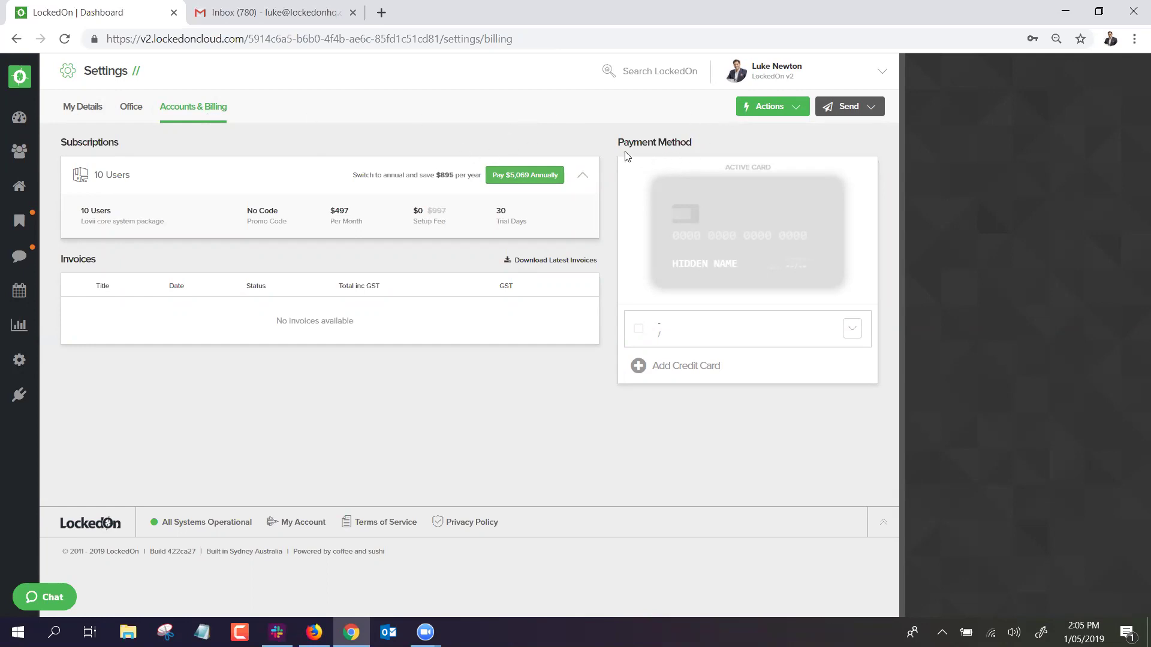
left_click(19, 128)
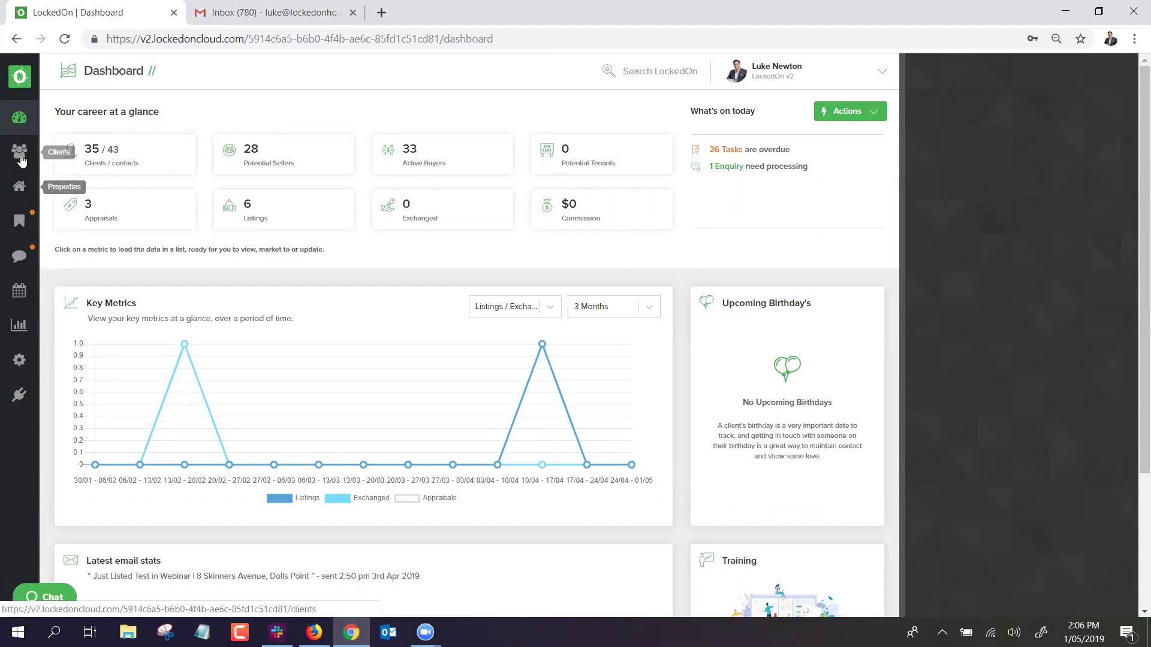
Go to the Clients list and reveal the Send choices: SMS, Email or Letter.
left_click(830, 111)
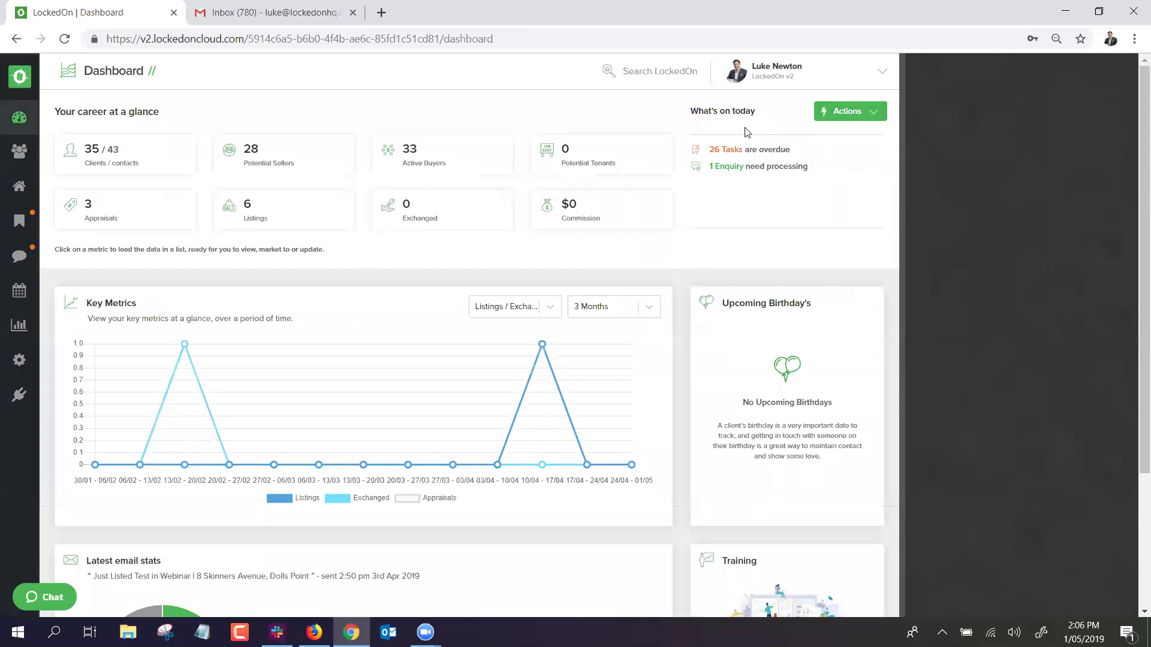
left_click(19, 151)
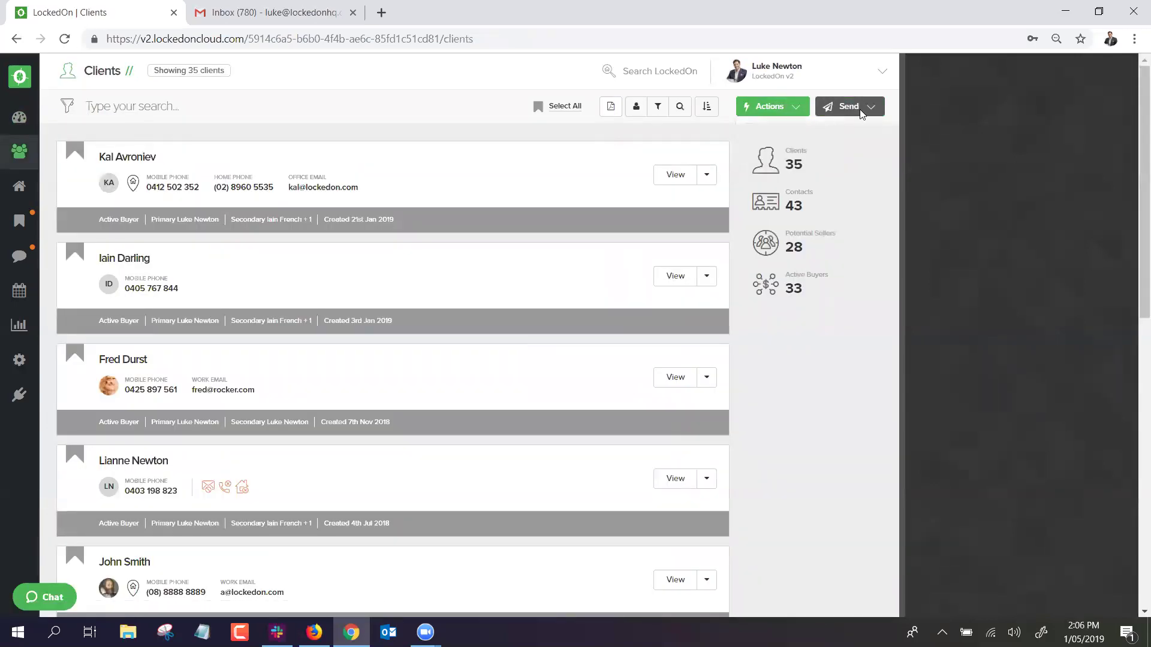
mouse_move(771, 111)
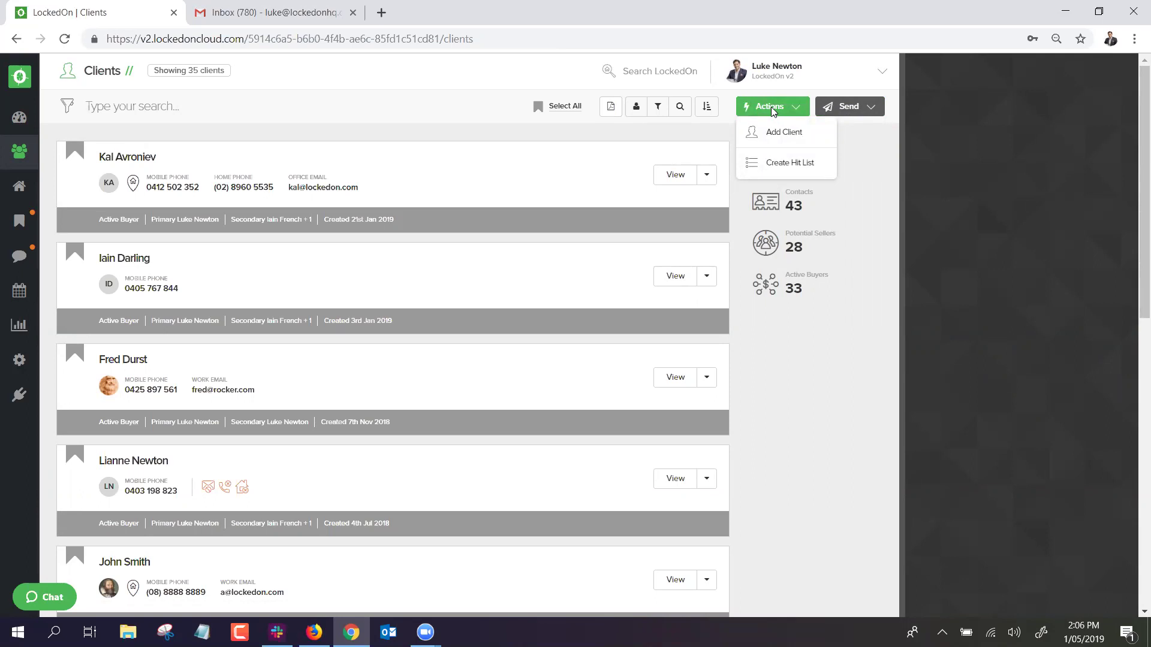
mouse_move(854, 106)
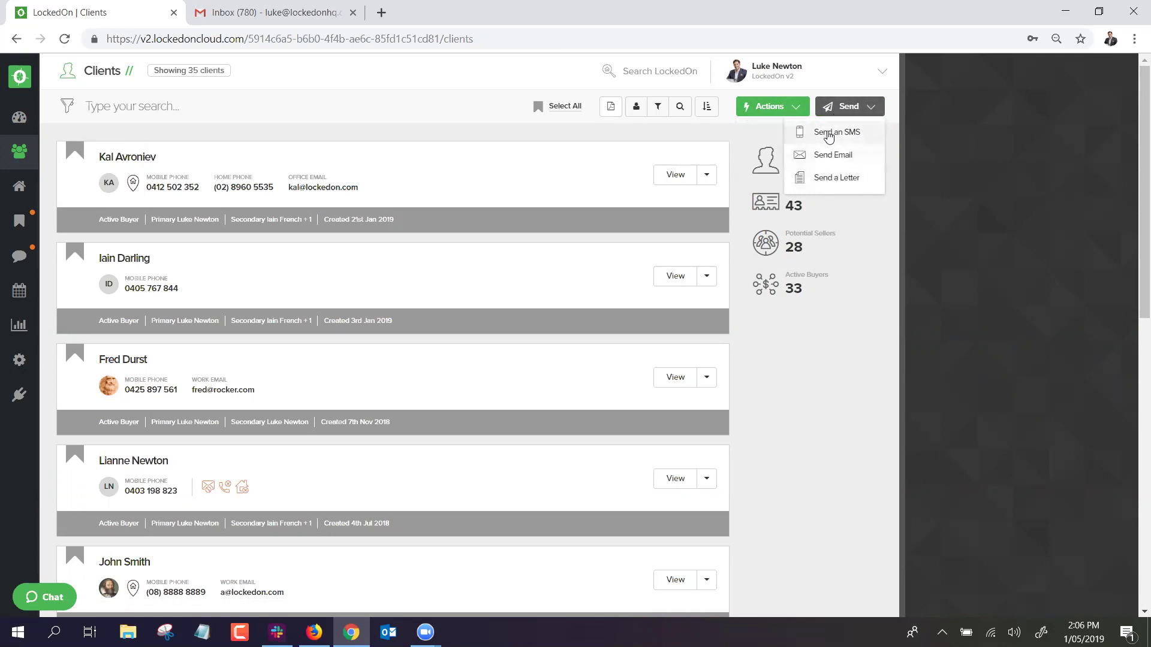
Start an SMS to the listed clients, then close the draft without sending.
left_click(390, 83)
left_click_drag(204, 71, 260, 76)
left_click(294, 79)
left_click(867, 108)
left_click(842, 133)
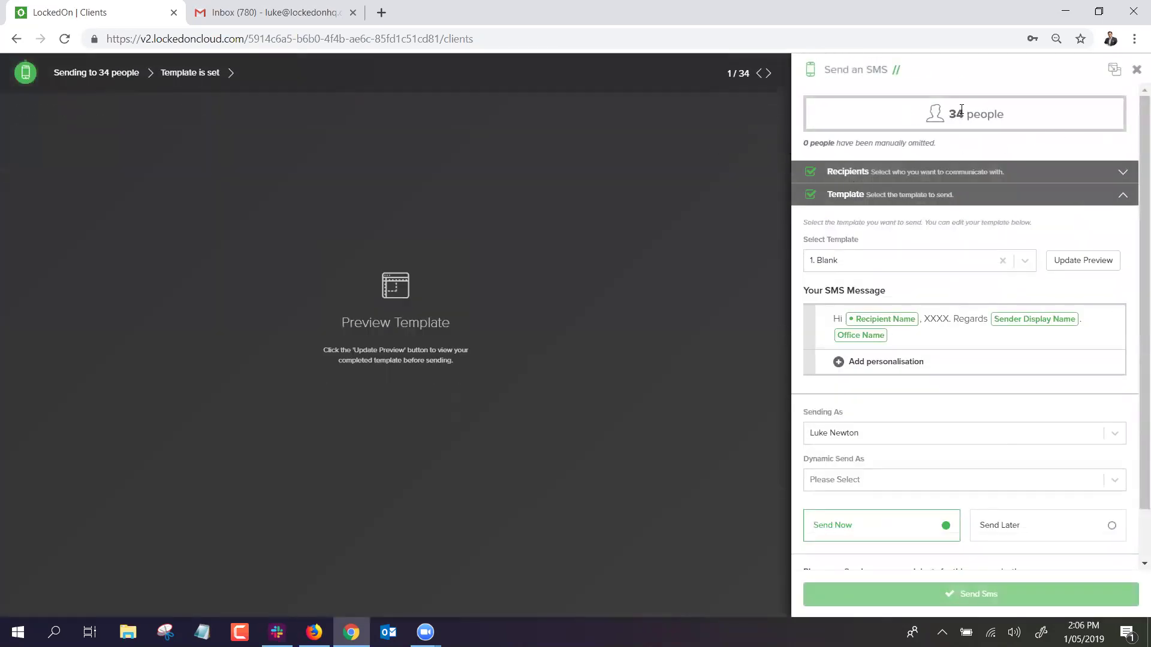
left_click_drag(948, 114, 989, 113)
left_click(1136, 69)
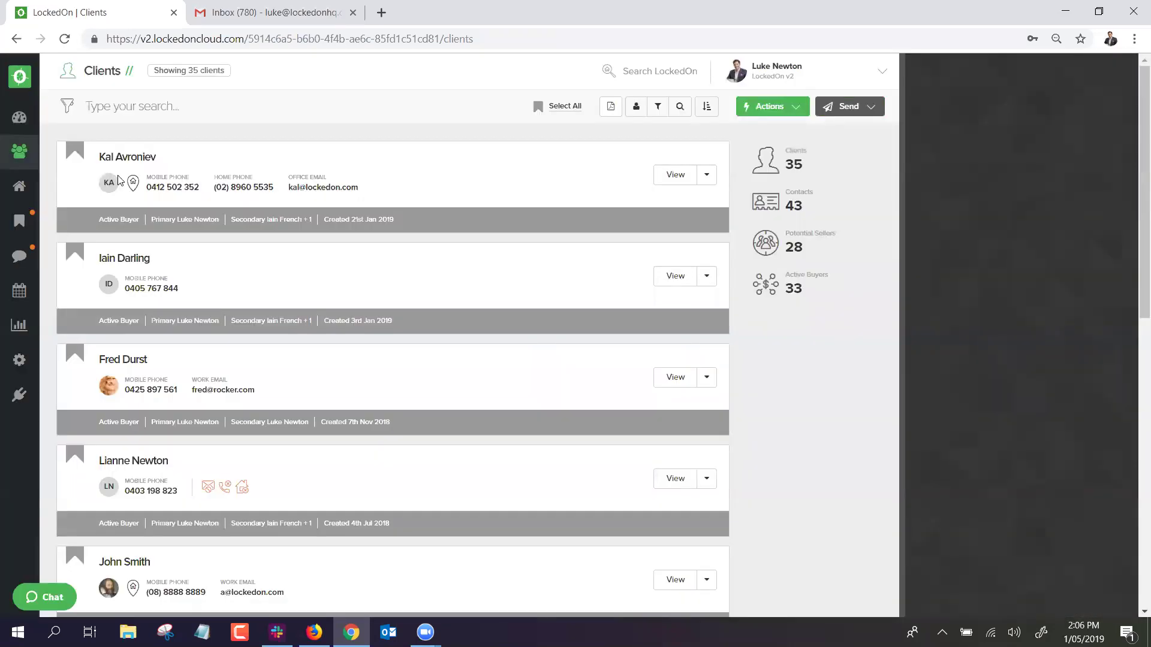
From the first client's summary page, start an SMS to that client only.
left_click(128, 158)
left_click(856, 108)
left_click(810, 135)
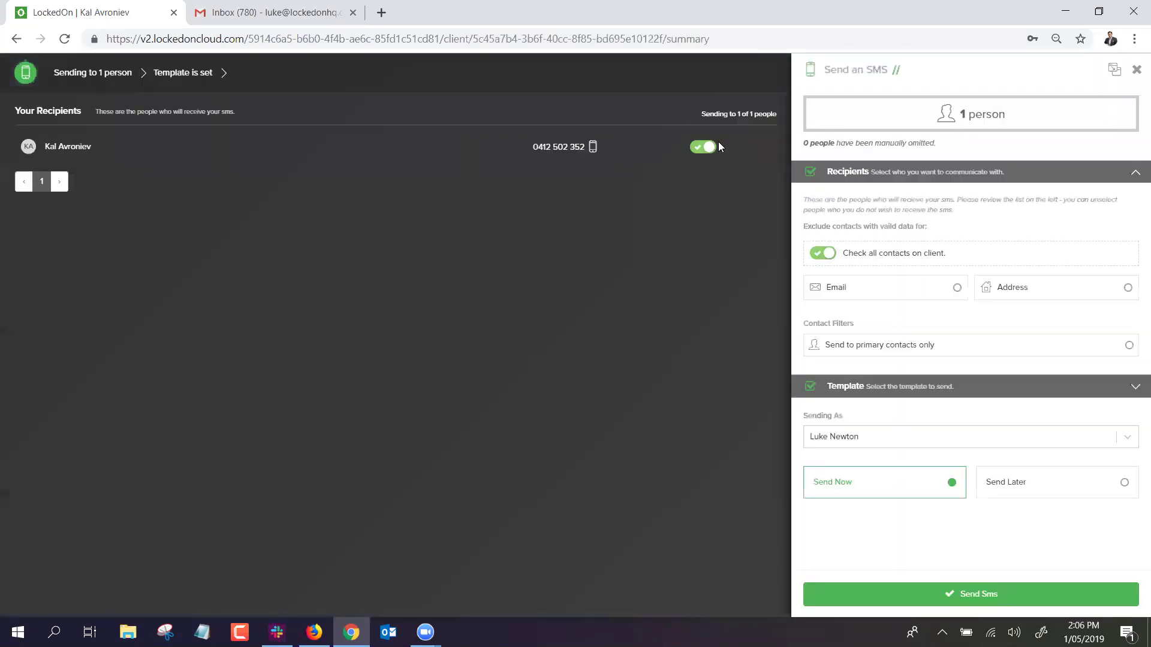
Close the single-client SMS draft without sending and return to the Dashboard.
left_click(1136, 70)
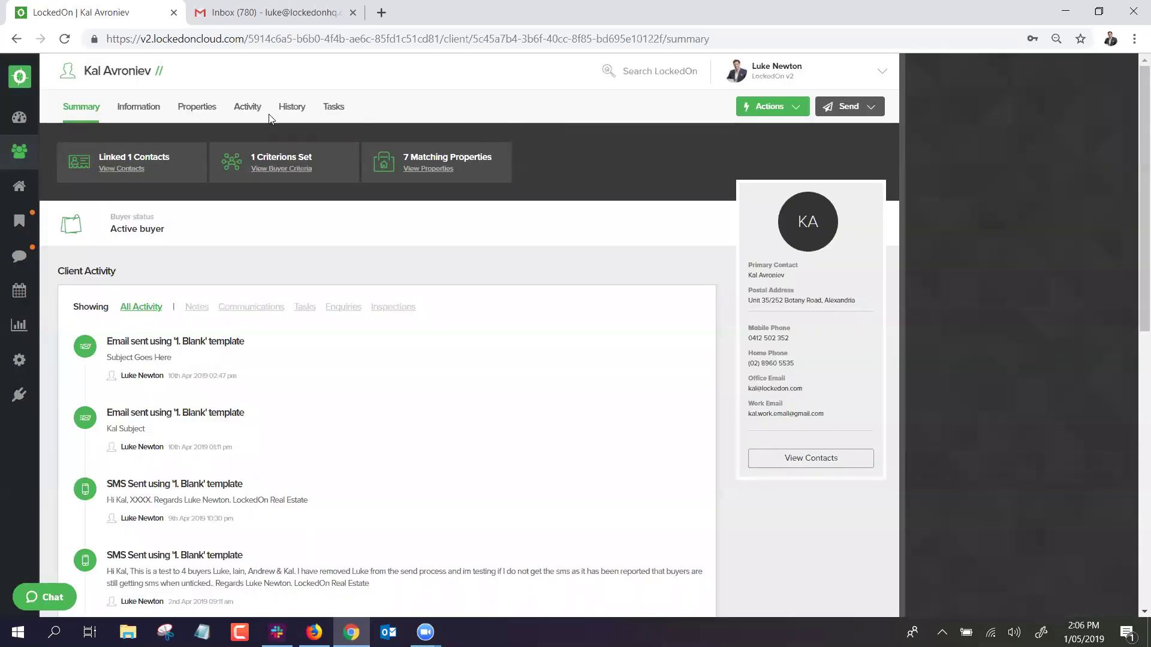
left_click(24, 120)
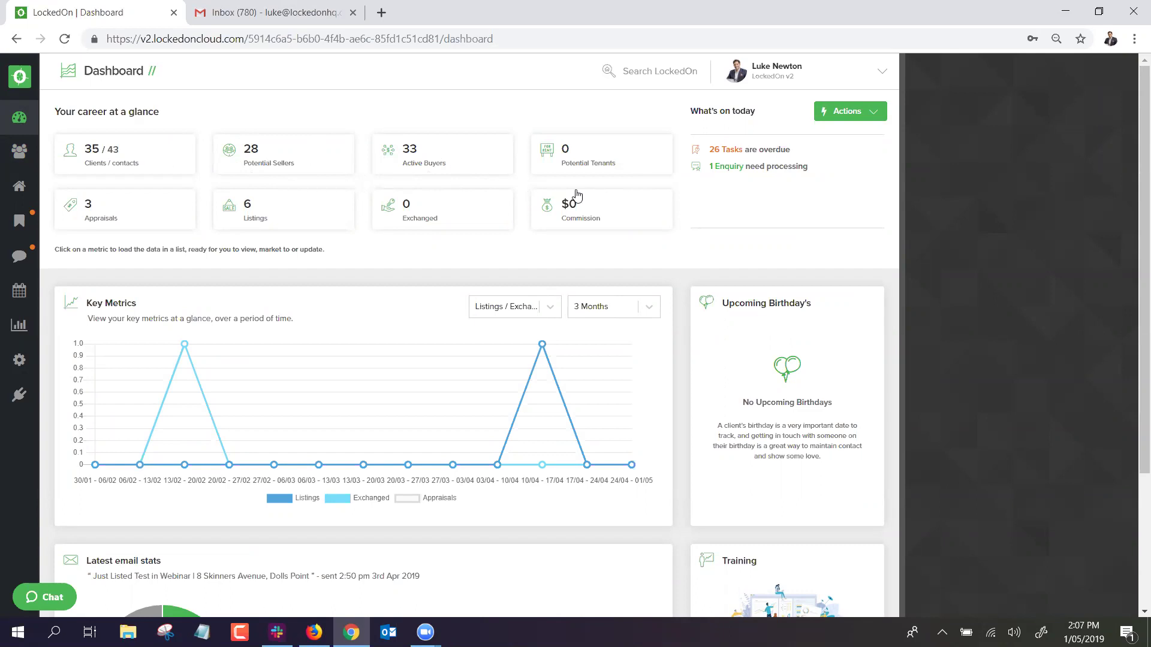
Try the Key Metrics chart over 12 and 18 months, then commissions against exchanges.
scroll(457, 243, "down", 1)
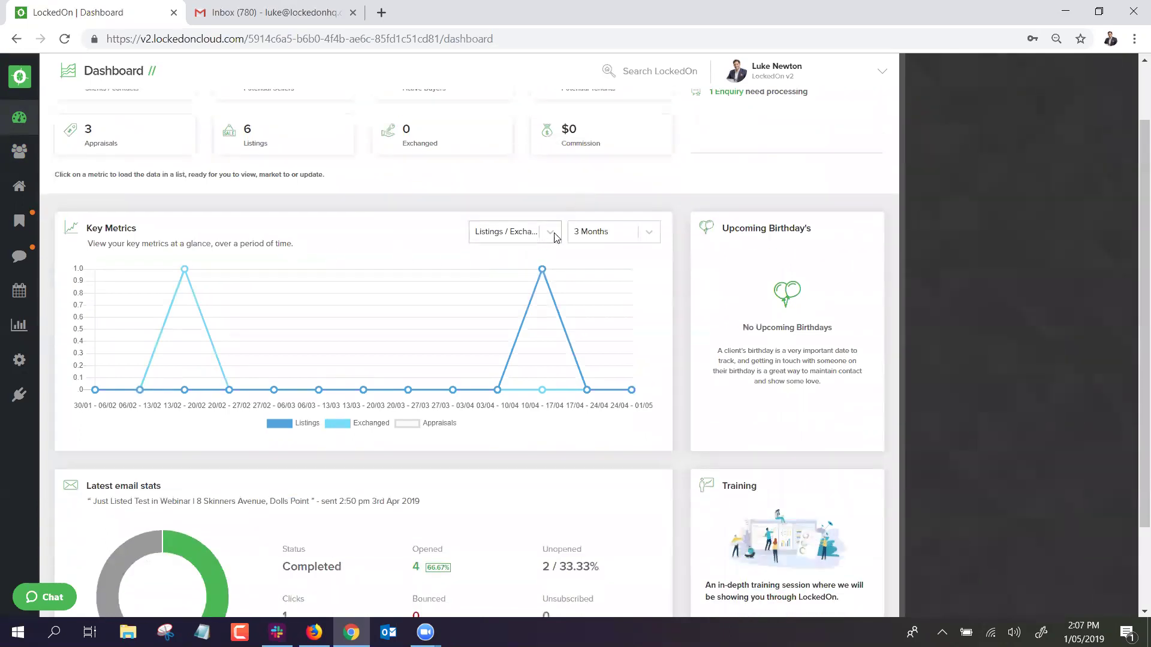
left_click(587, 234)
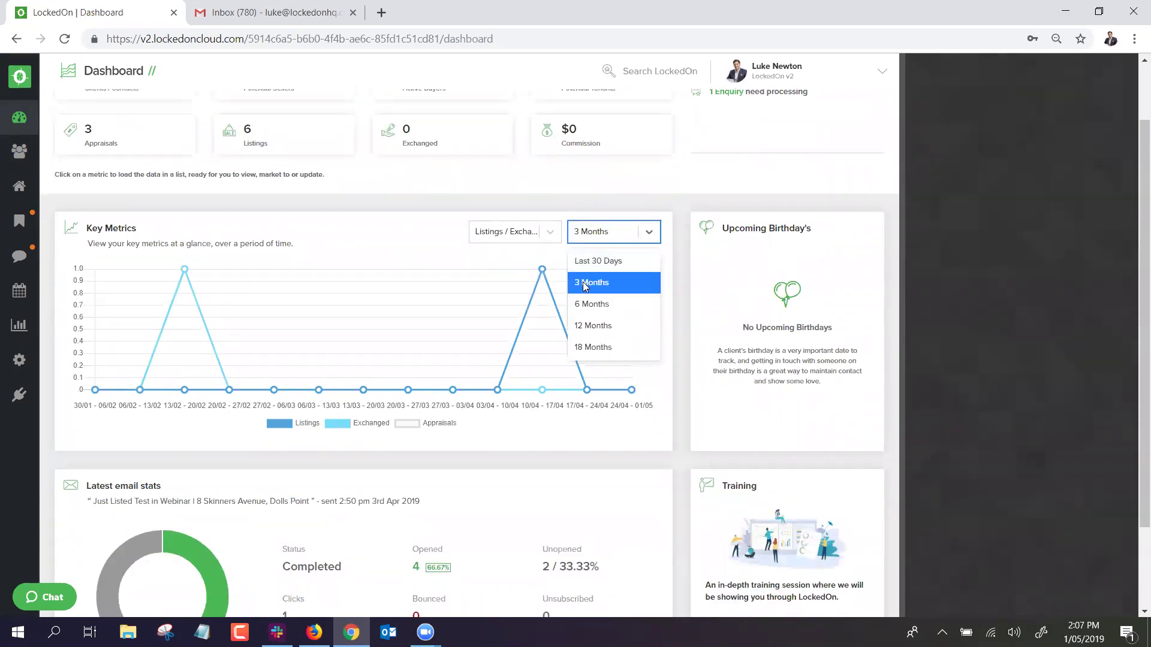
left_click(592, 326)
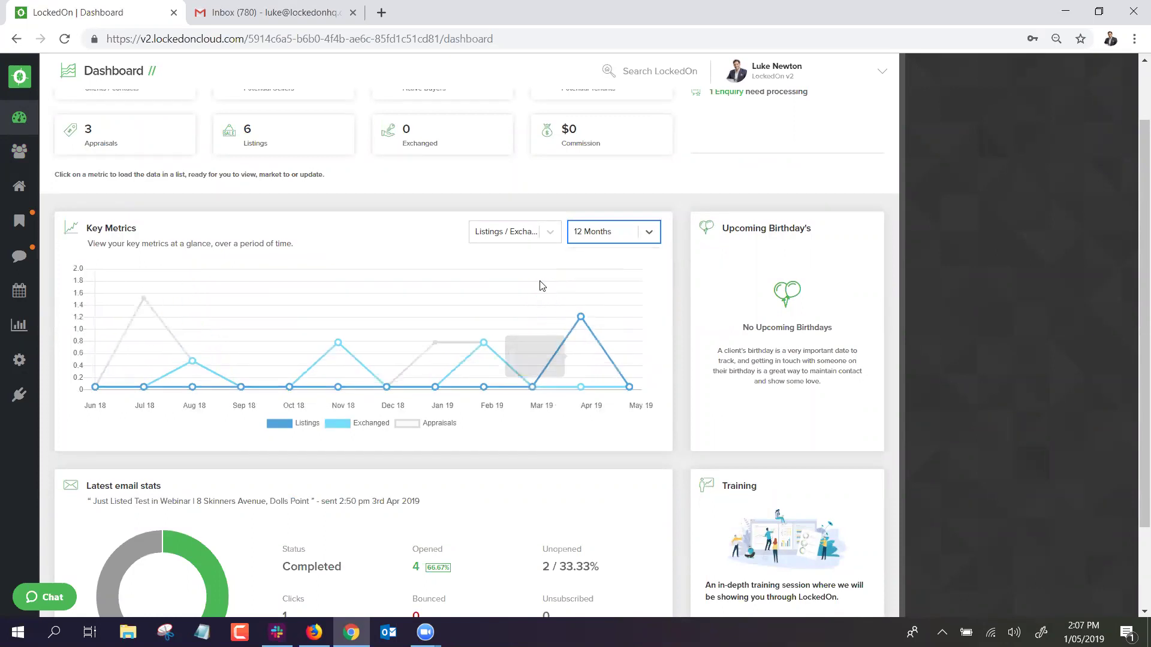
left_click(614, 234)
left_click(594, 347)
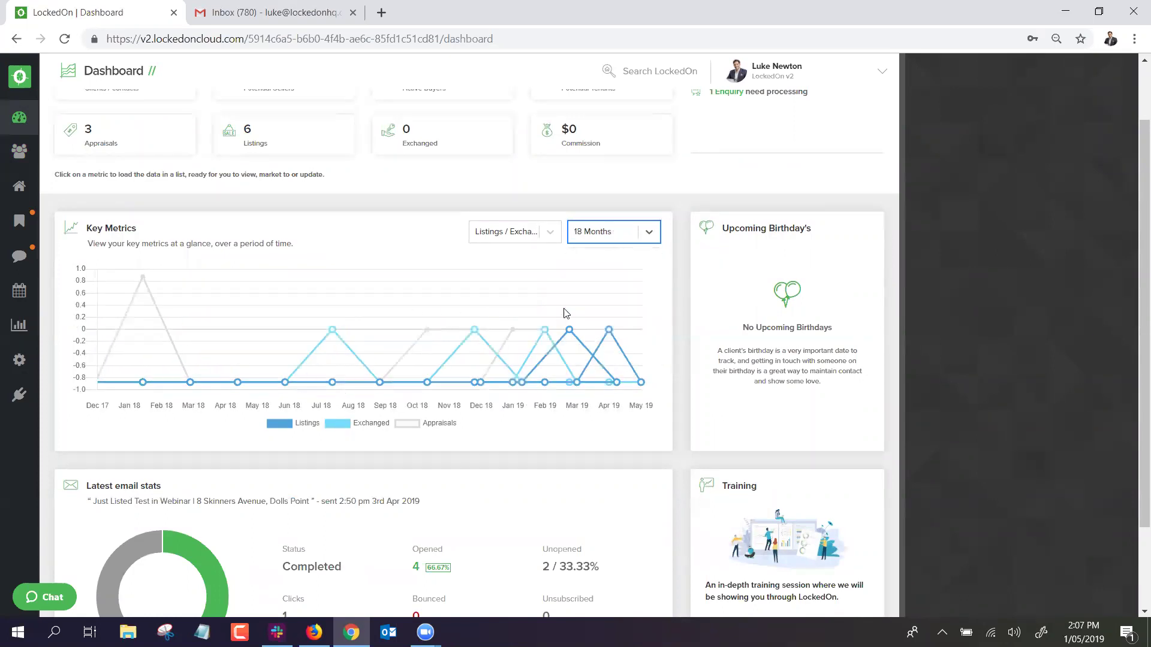
left_click(549, 233)
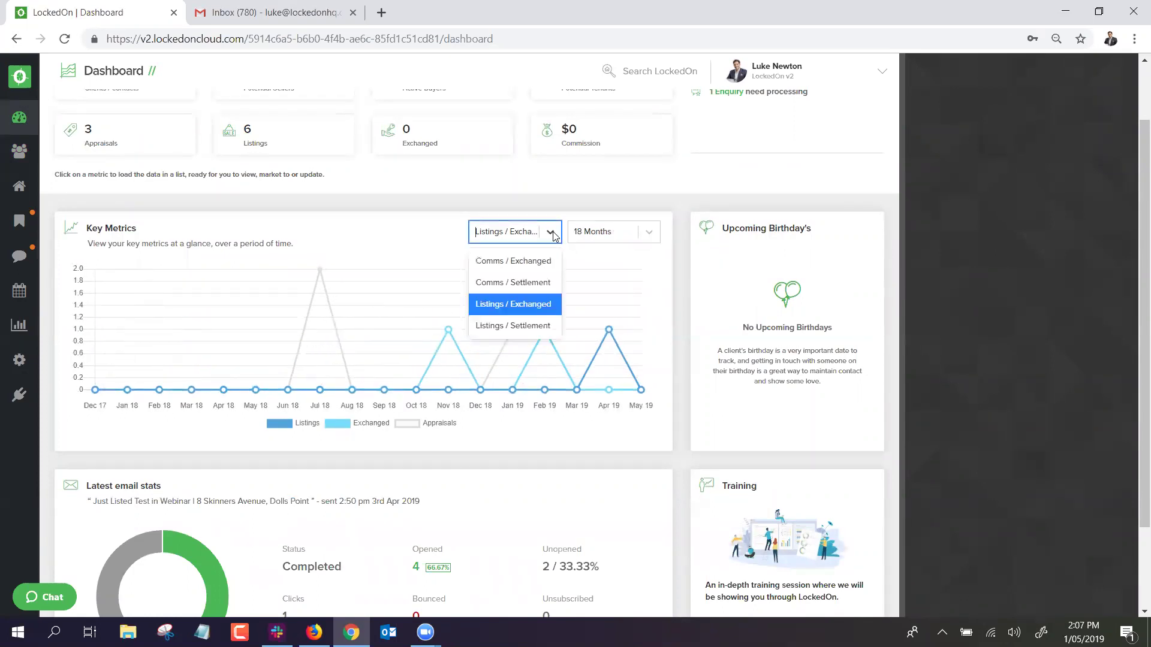
left_click(528, 264)
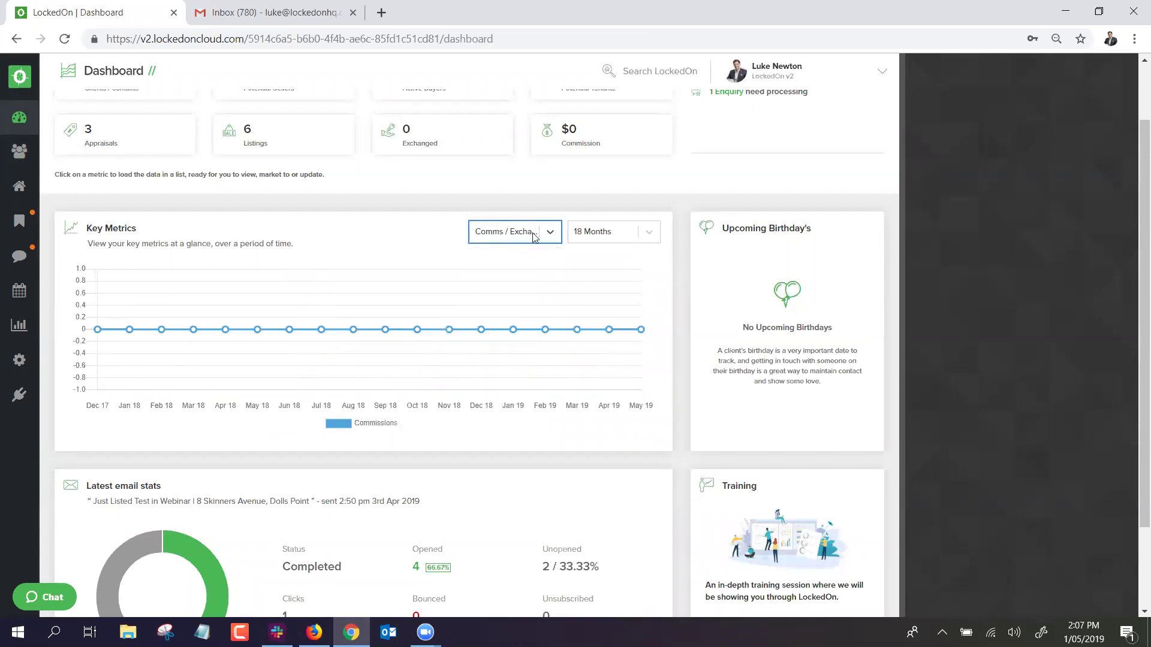
Settle Key Metrics on Listings / Settlement over 3 Months, after trying commissions against settlements.
left_click(615, 242)
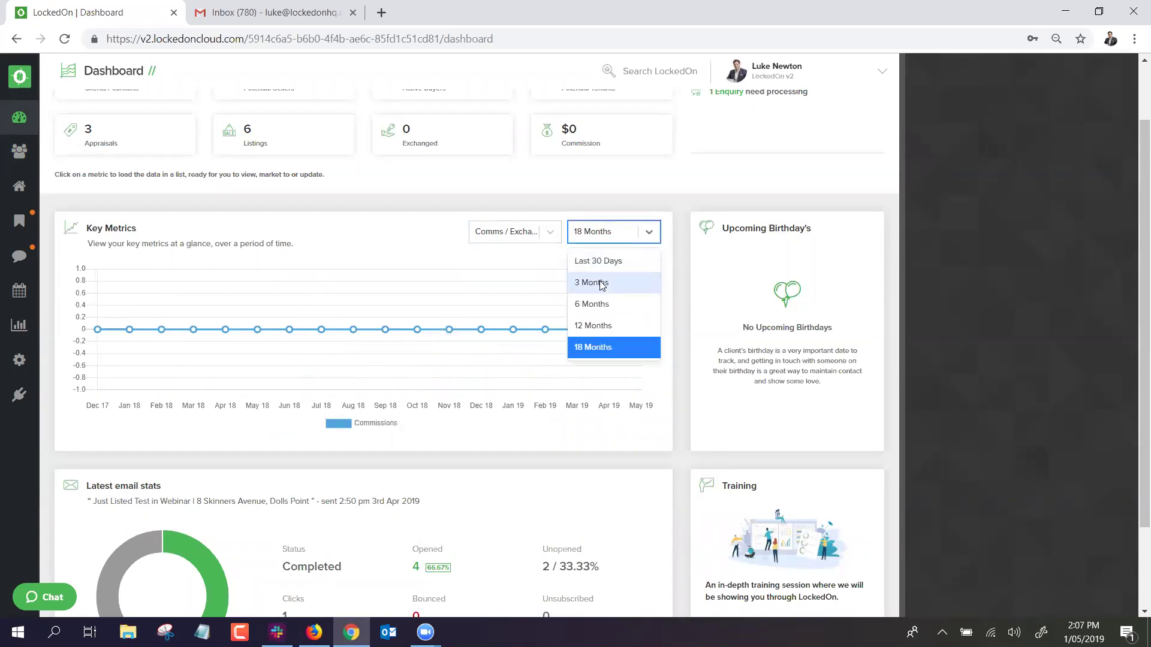
left_click(550, 237)
left_click(505, 282)
left_click(602, 232)
left_click(591, 284)
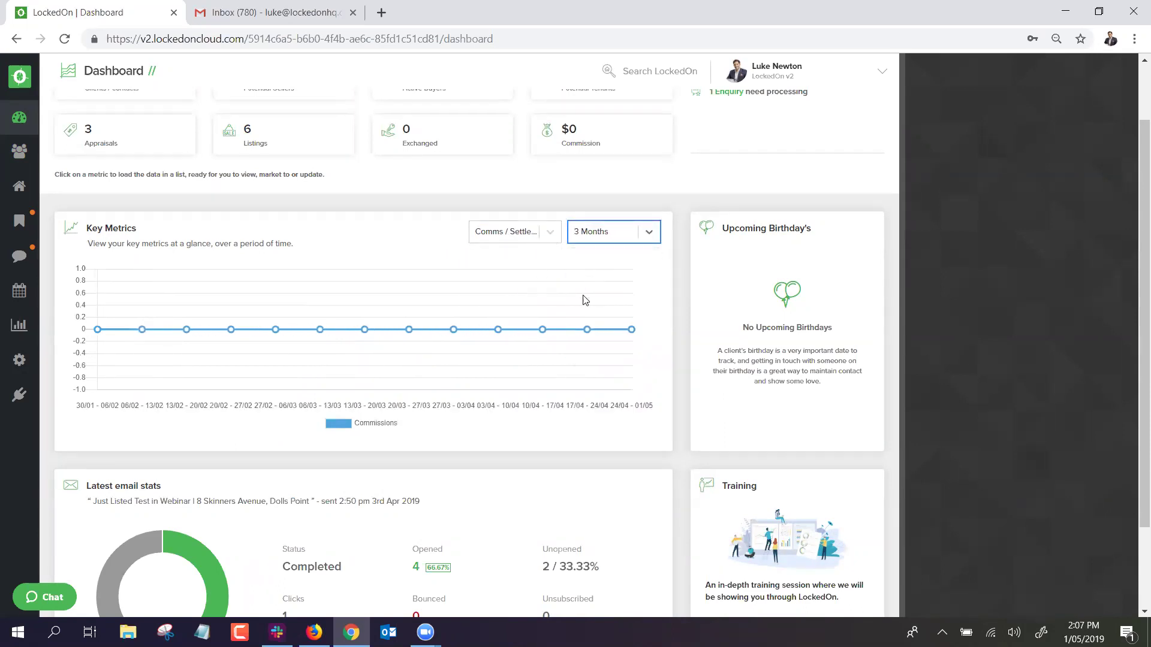
left_click(531, 234)
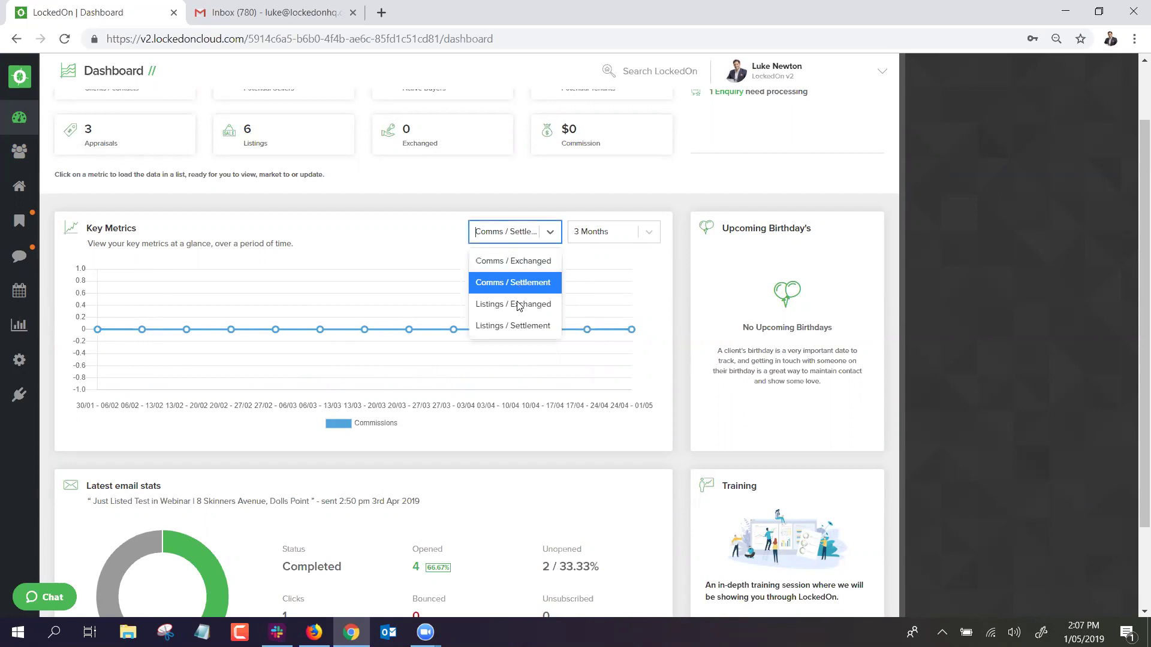
left_click(508, 327)
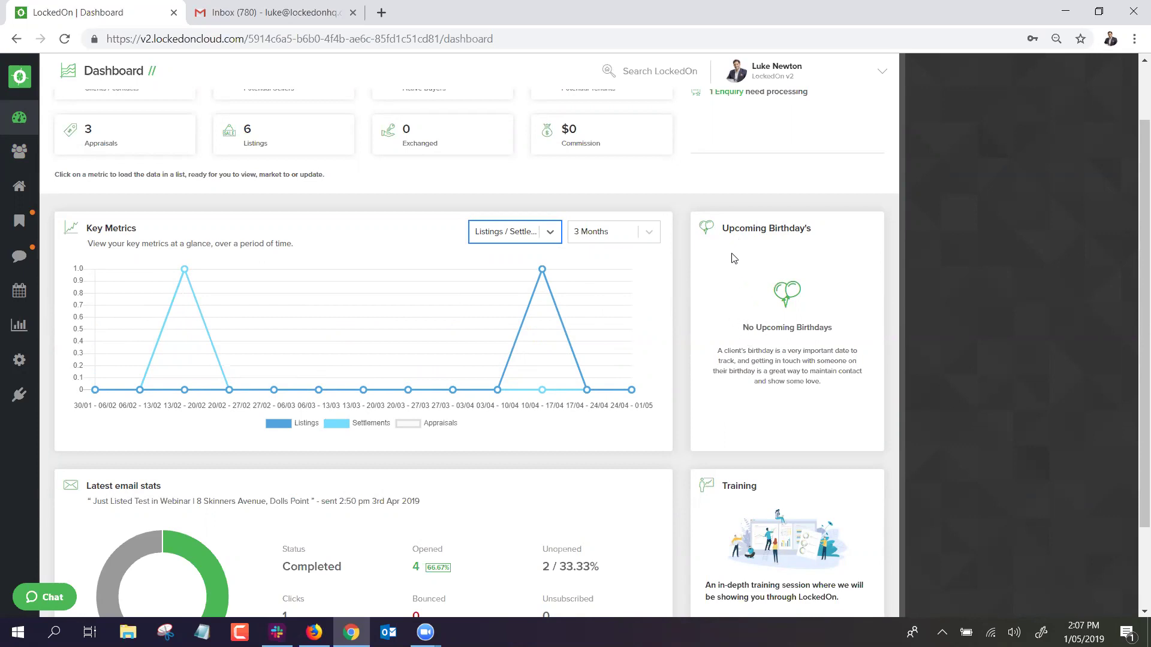
scroll(480, 350, "down", 2)
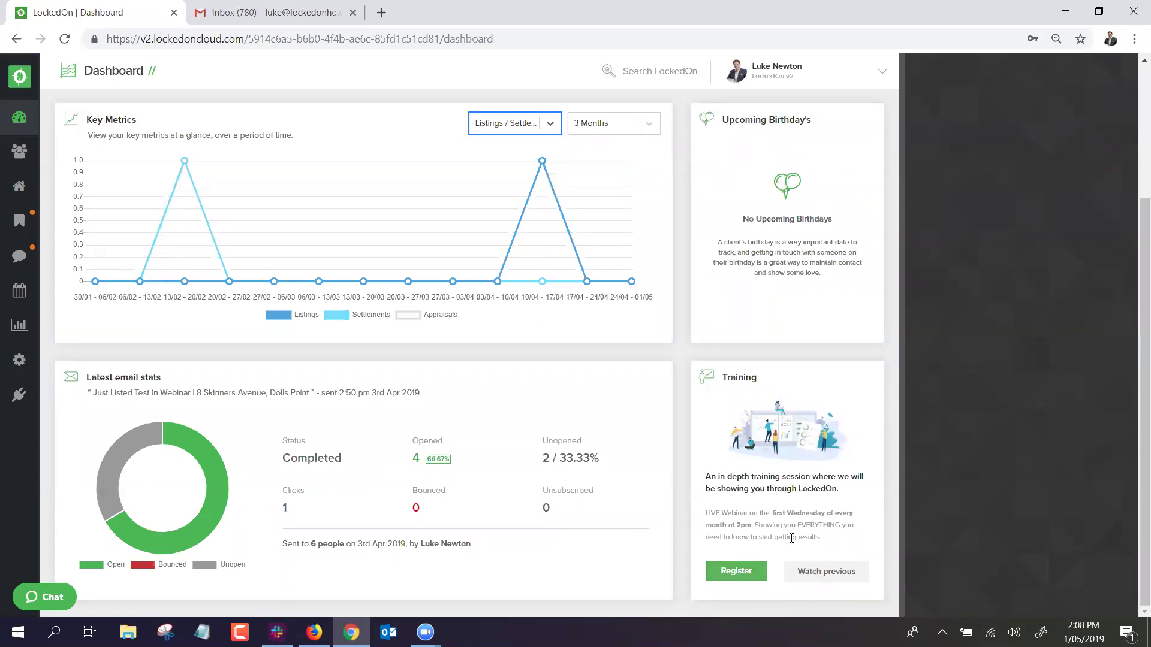
scroll(792, 538, "up", 3)
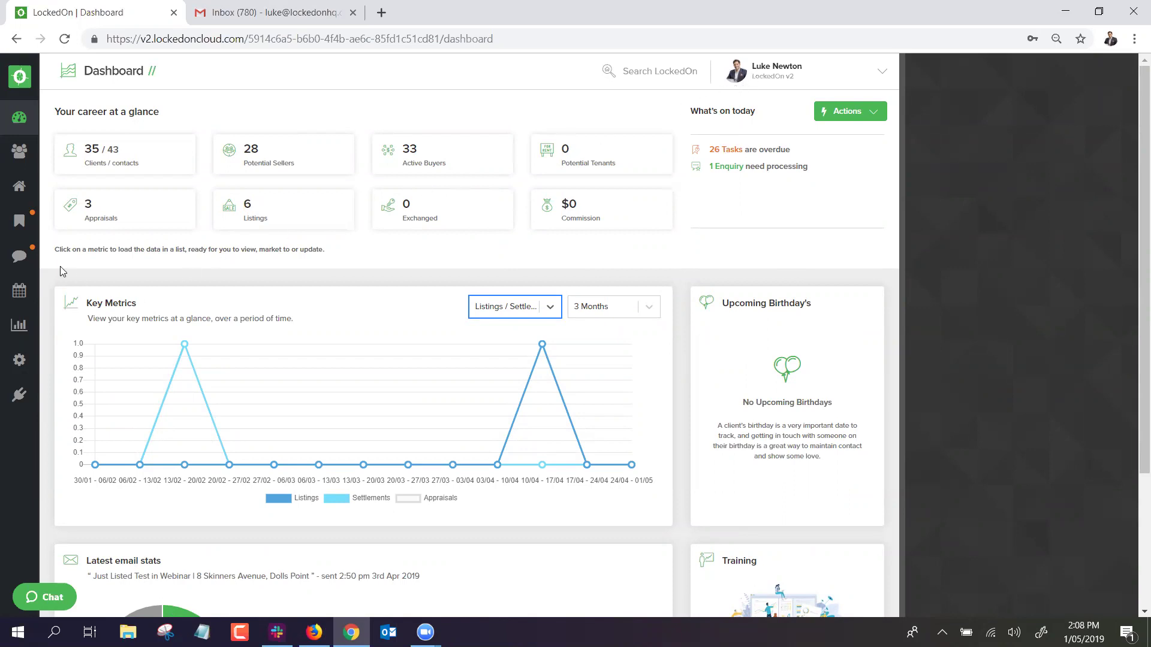
Go to the Engine Room via the sidebar gear and show all its Packs.
left_click(23, 365)
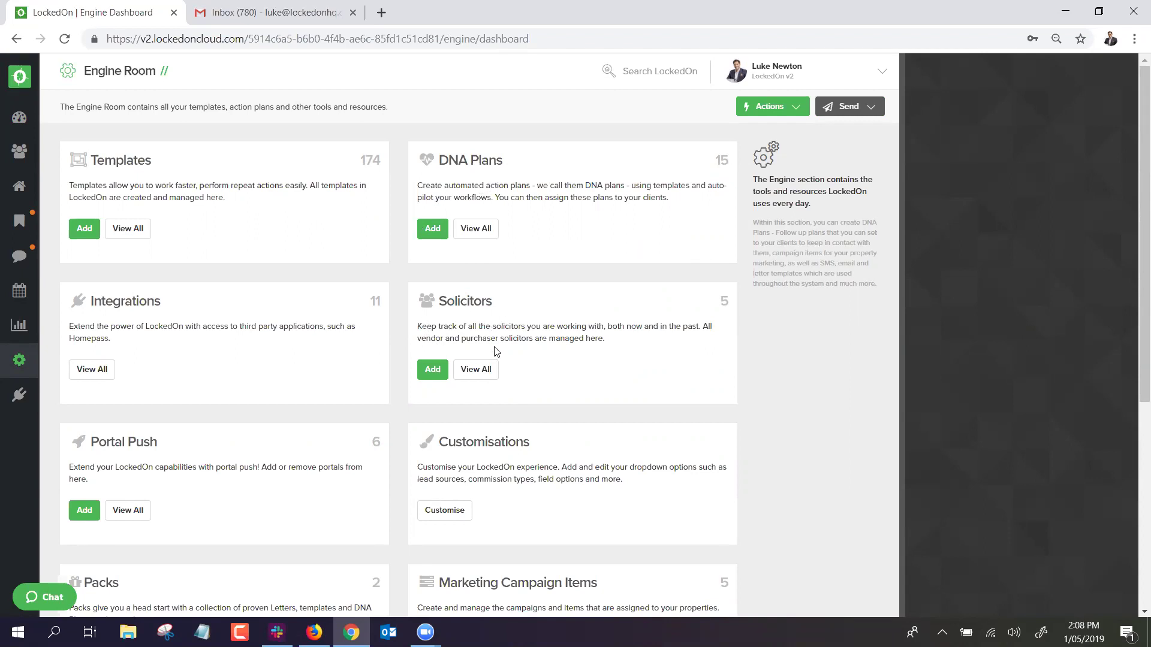
scroll(485, 305, "down", 3)
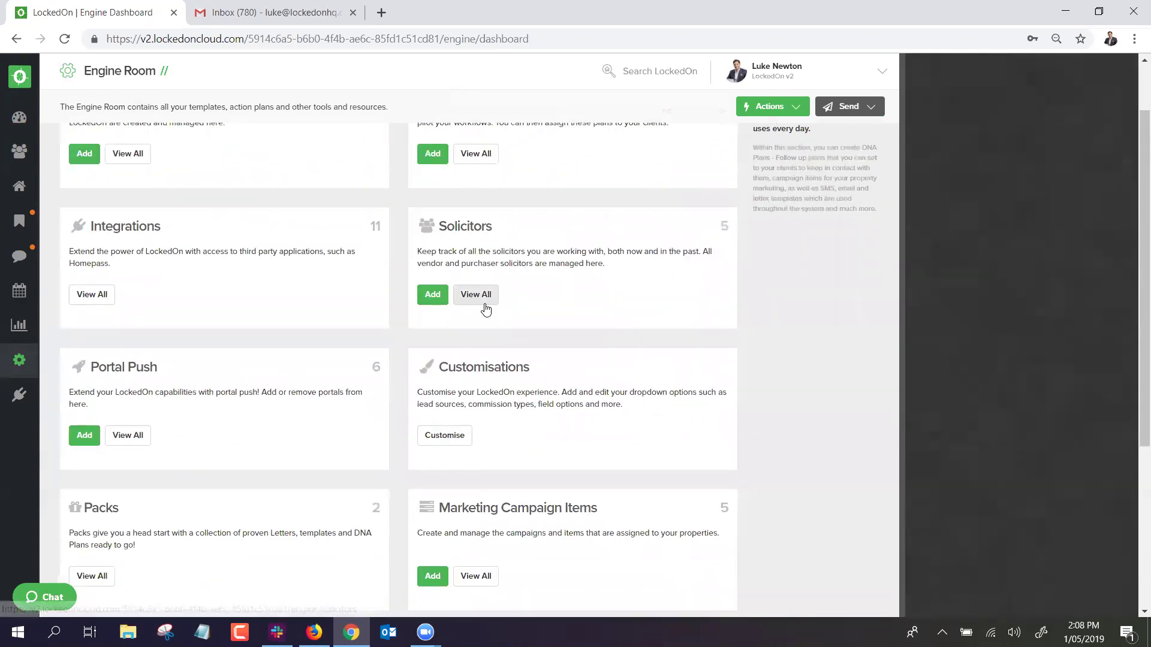
scroll(488, 303, "down", 1)
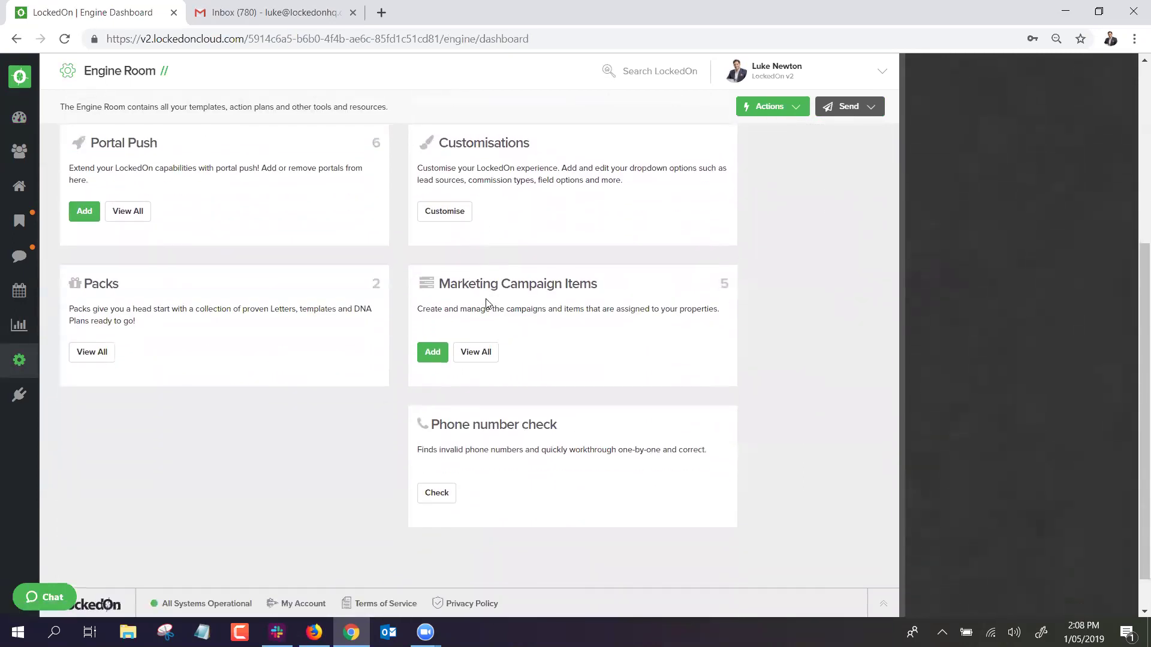
scroll(489, 303, "up", 2)
scroll(484, 298, "up", 1)
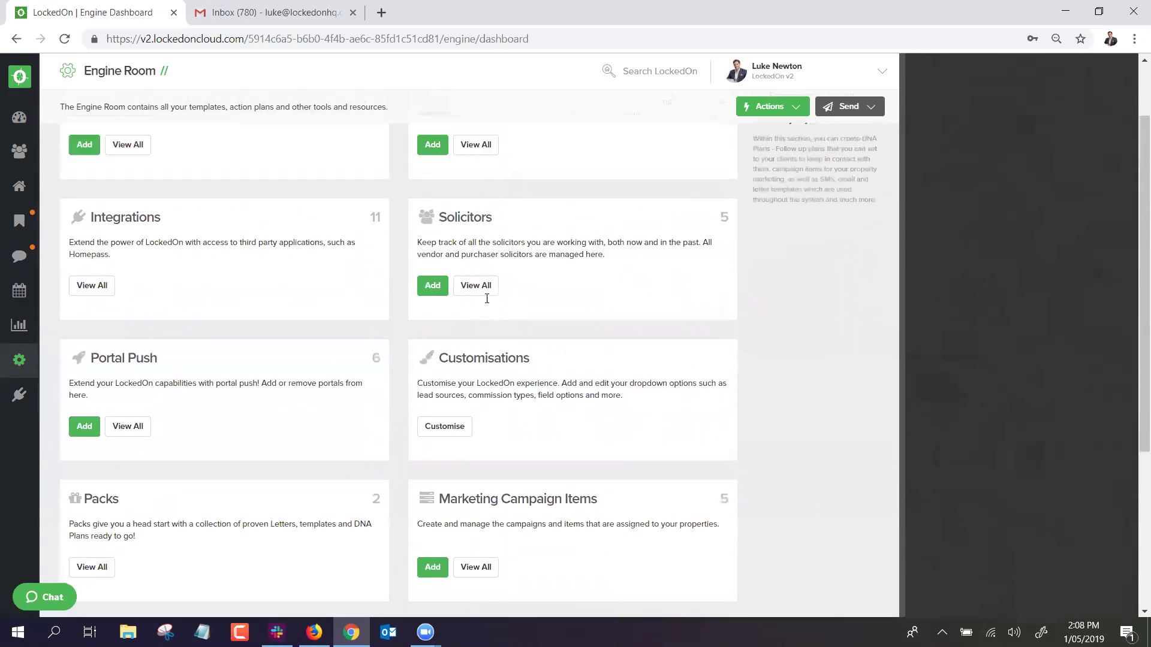
scroll(348, 351, "down", 1)
left_click(91, 502)
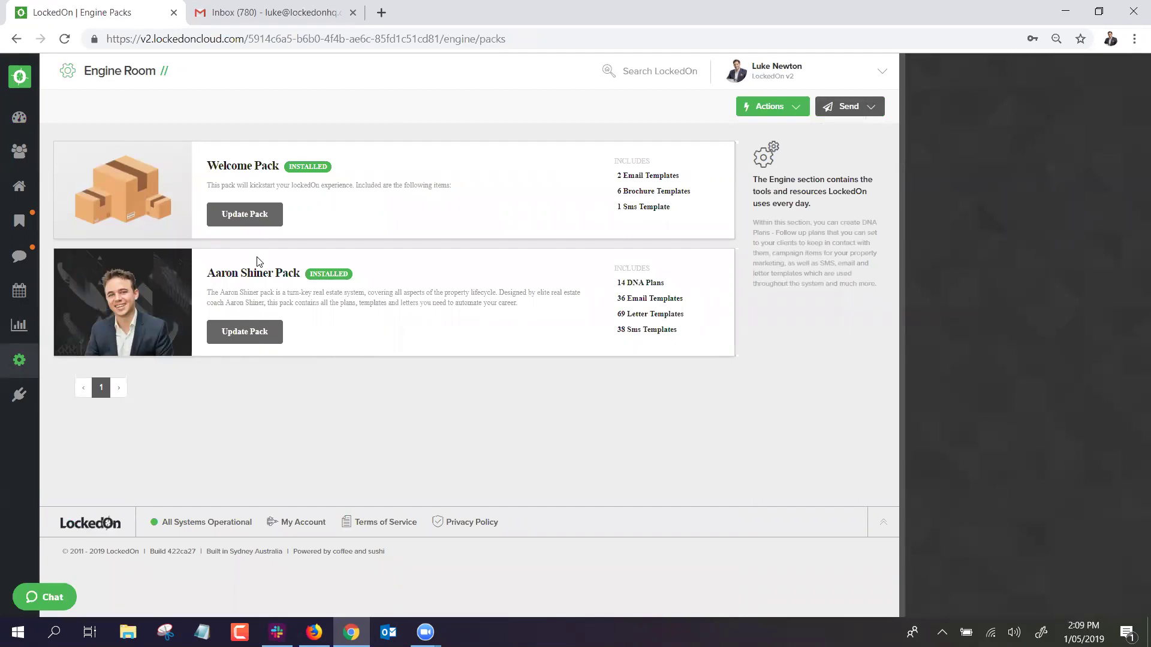
Go to the Engine Room's drop-down customisations and look over the Clients and Property Groups labels.
left_click(18, 359)
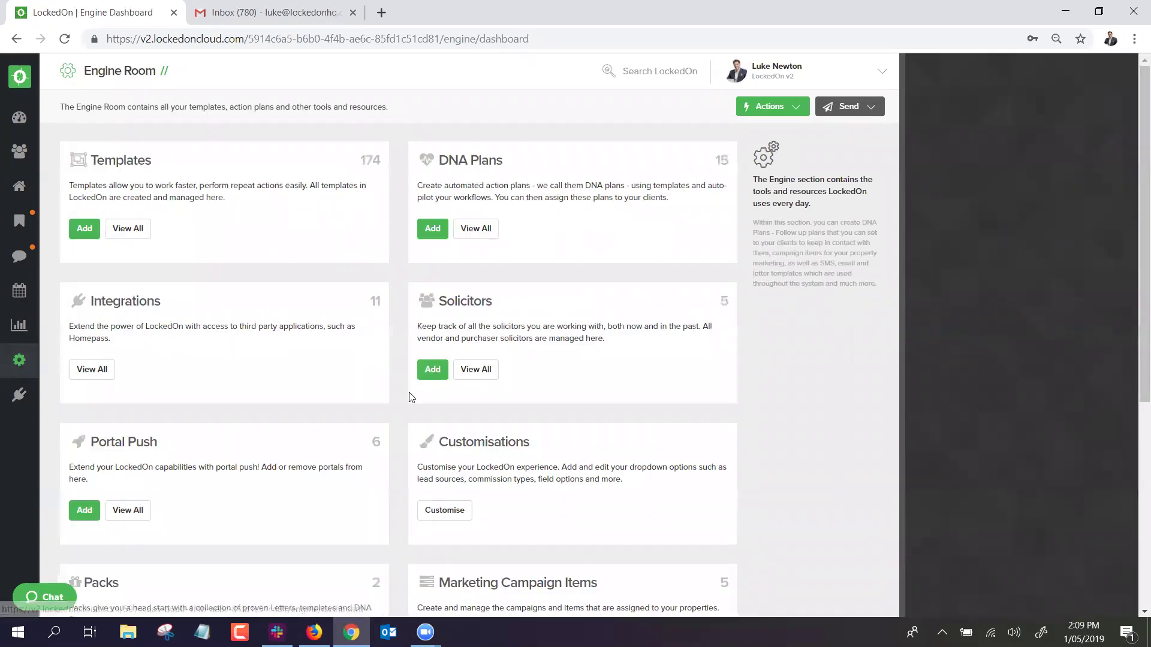
scroll(422, 507, "down", 2)
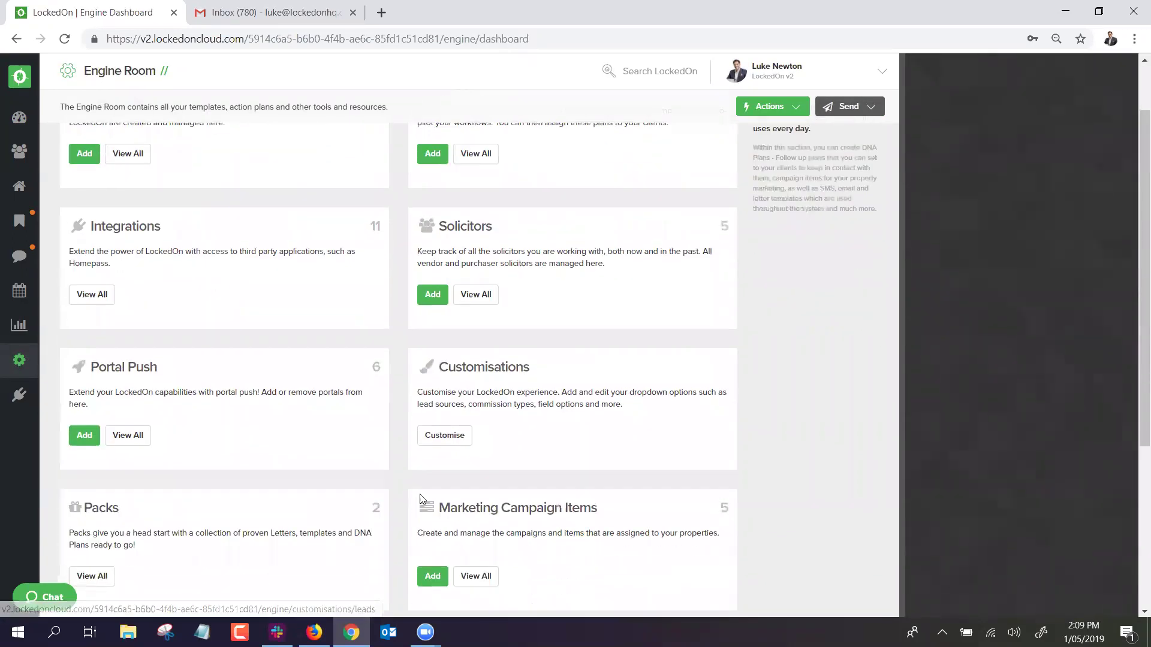
left_click(444, 435)
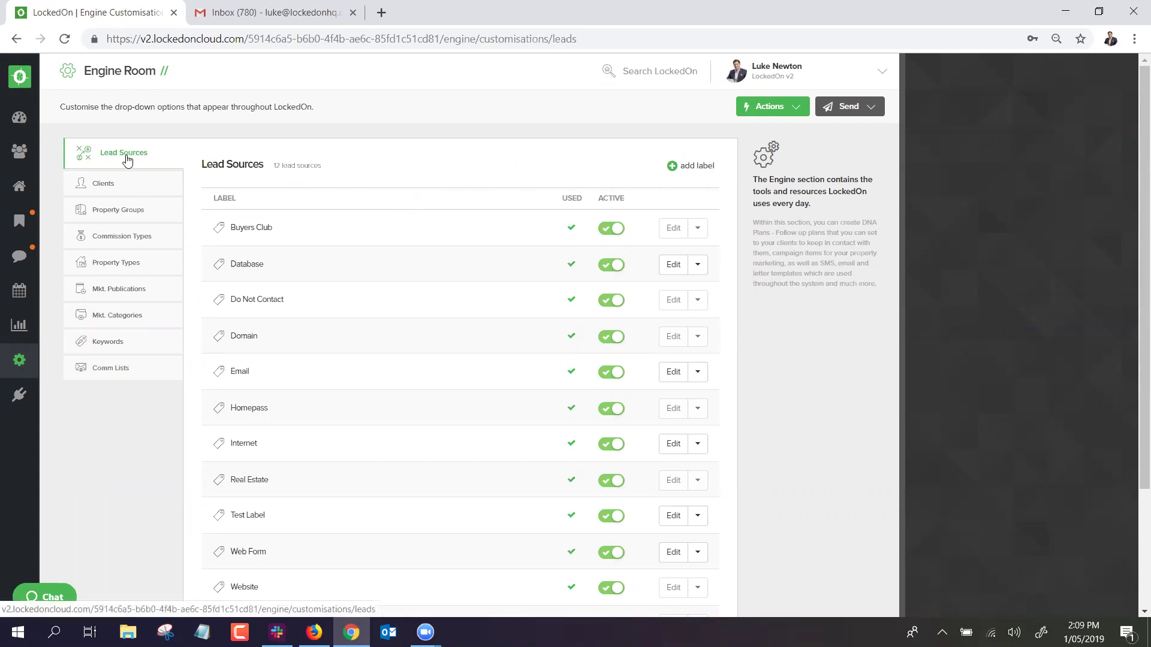
left_click(115, 185)
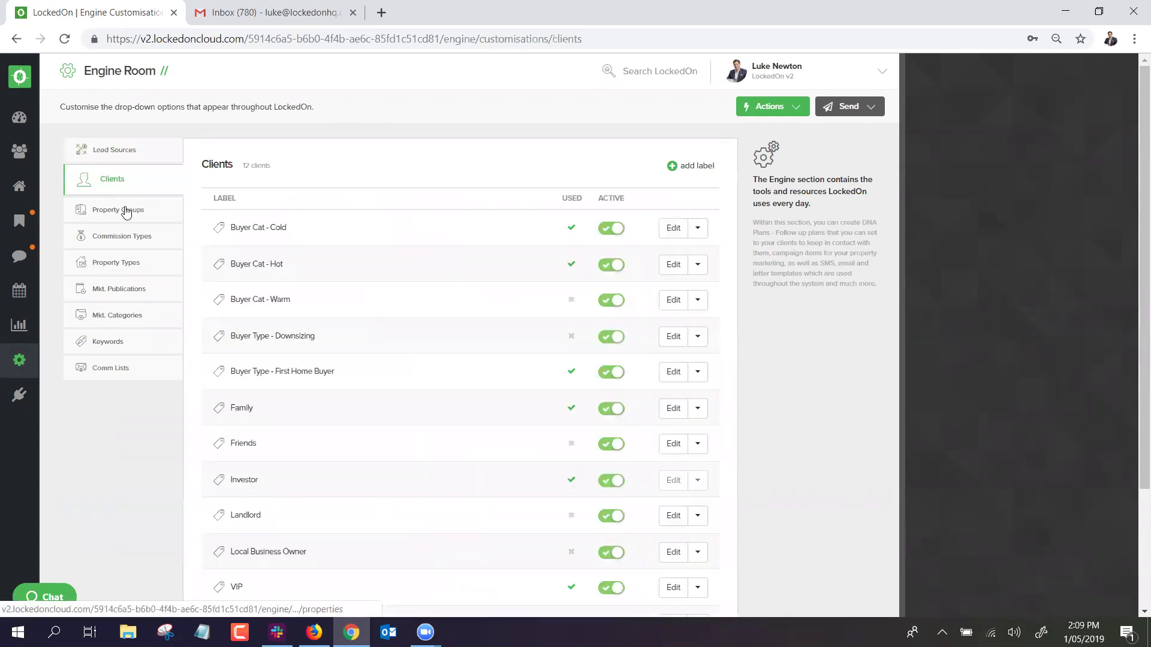
left_click(126, 212)
left_click(117, 184)
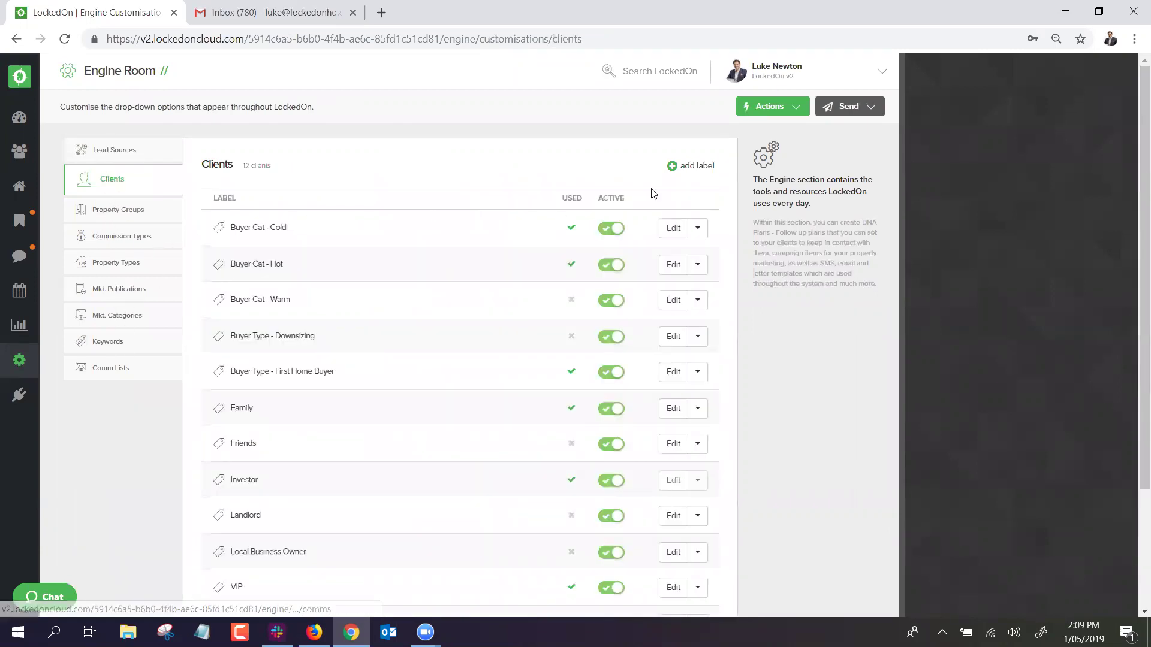
Add a 'Test' client label, save it, then remove it from the Clients list.
left_click(678, 165)
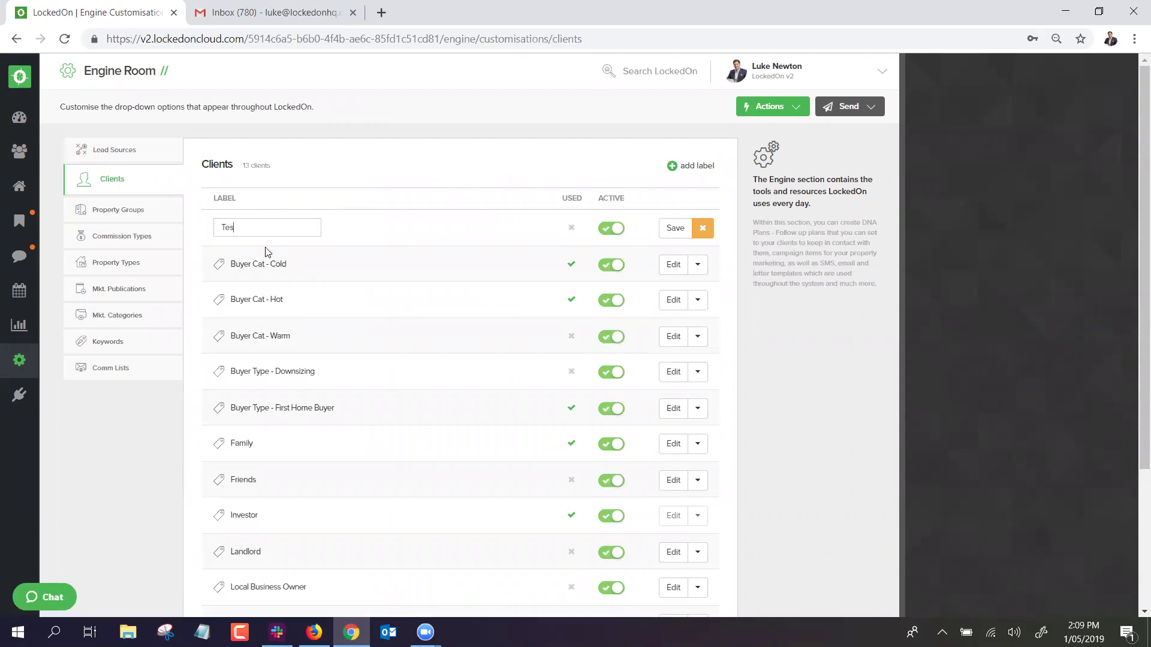
left_click(671, 228)
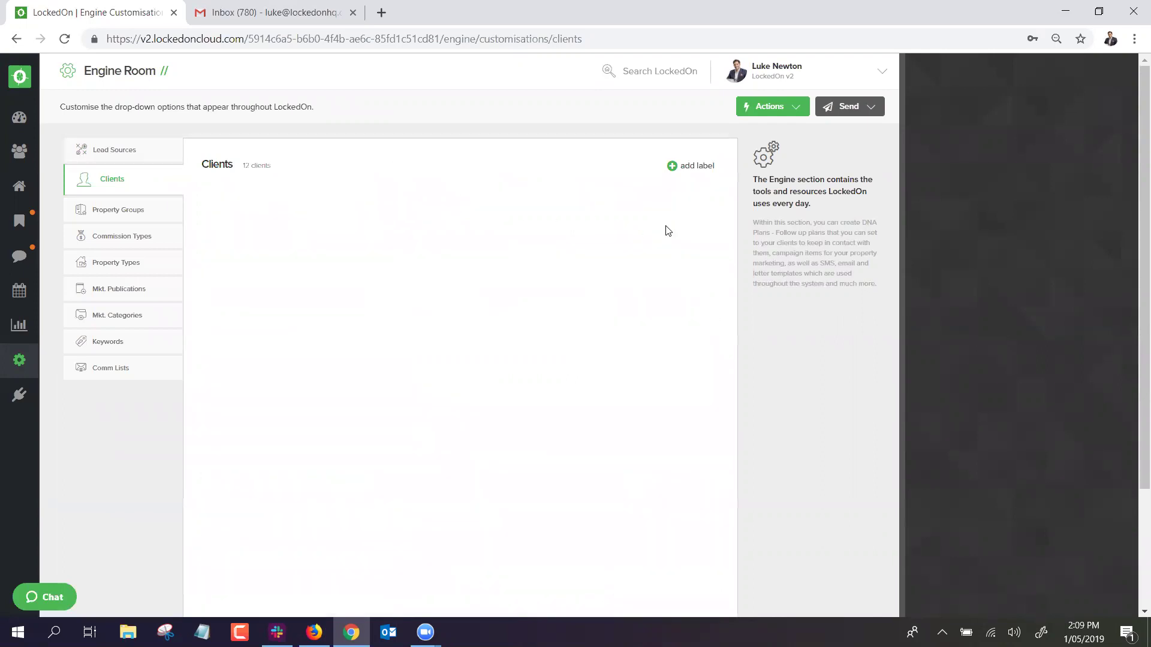
scroll(291, 329, "down", 3)
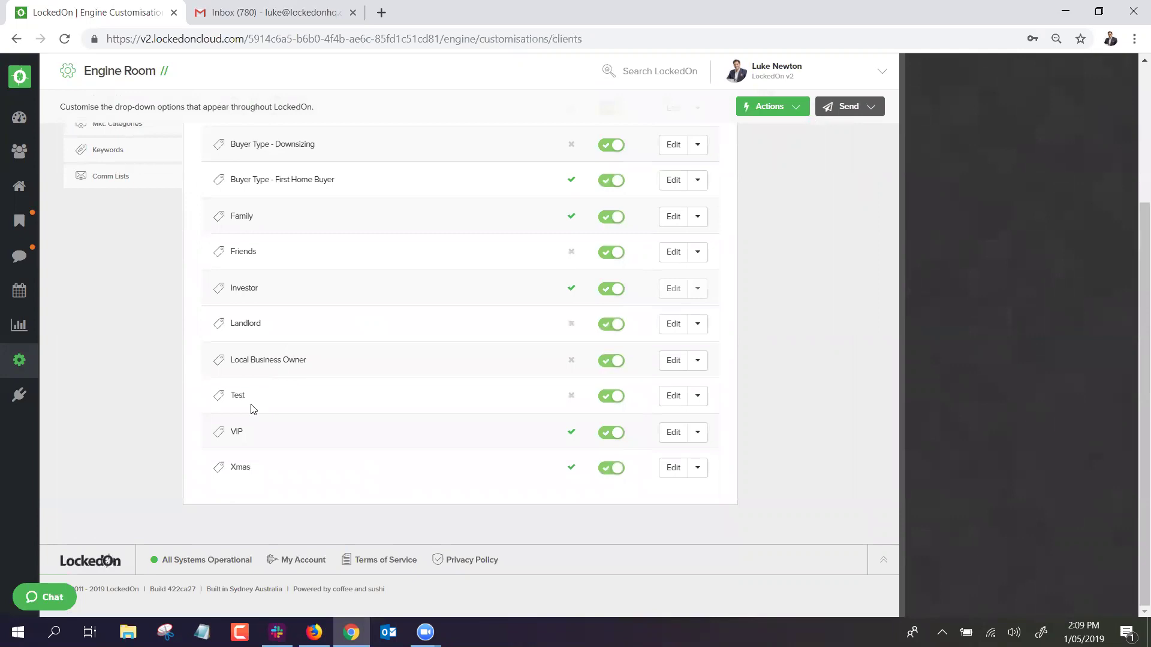
left_click(673, 399)
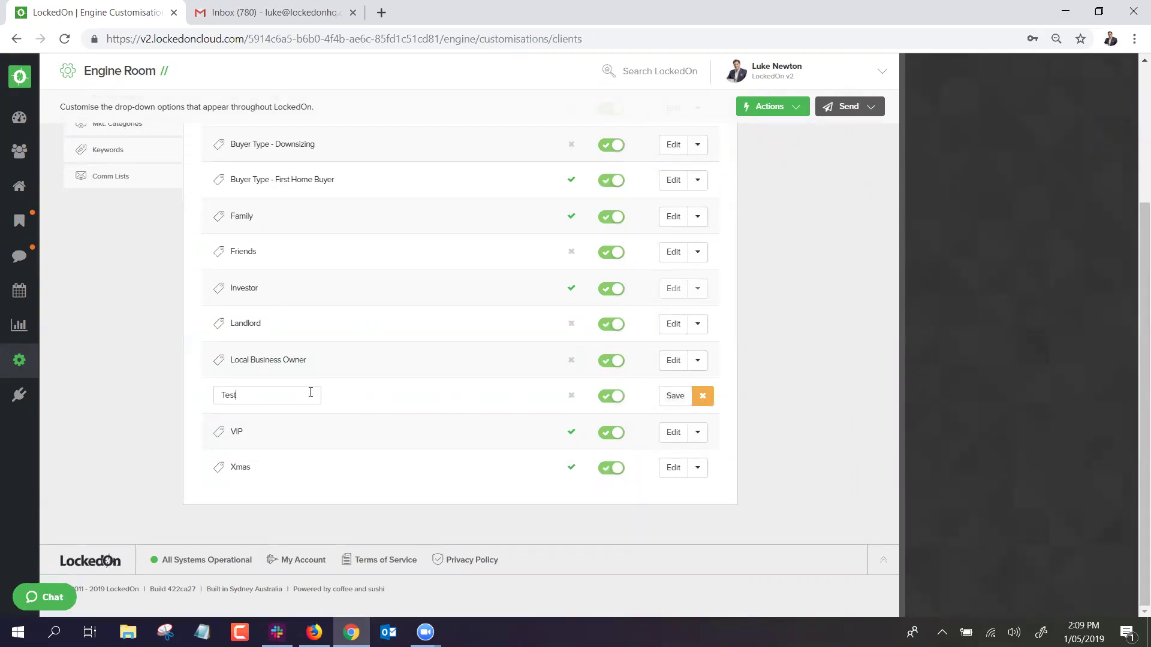
left_click(671, 398)
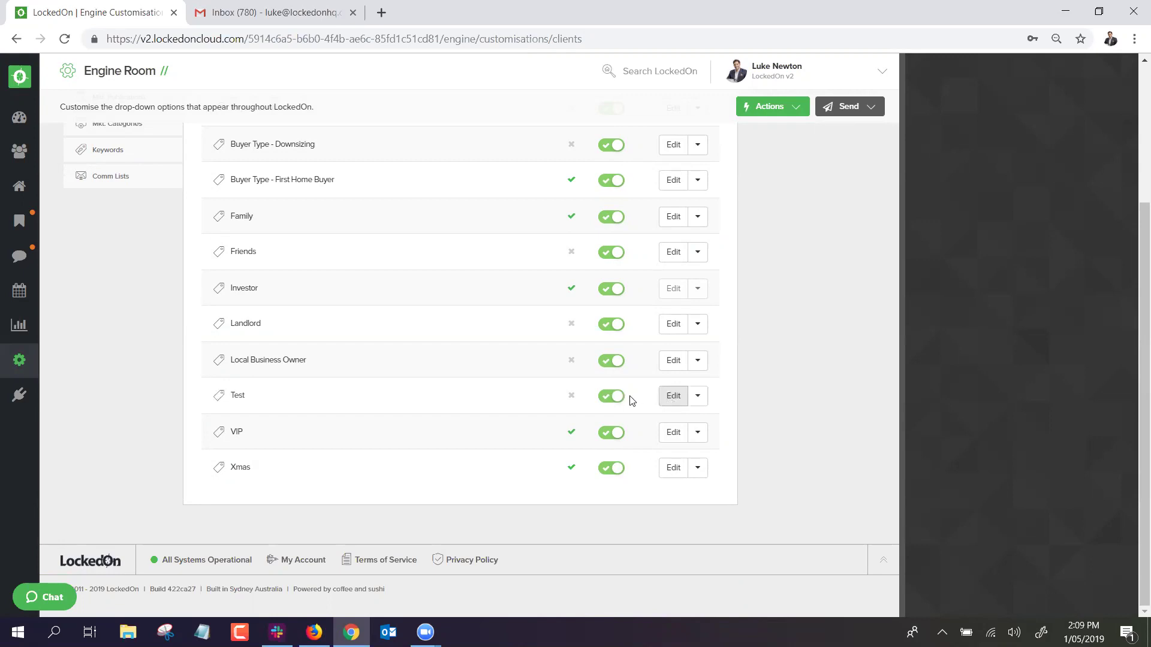
left_click(692, 398)
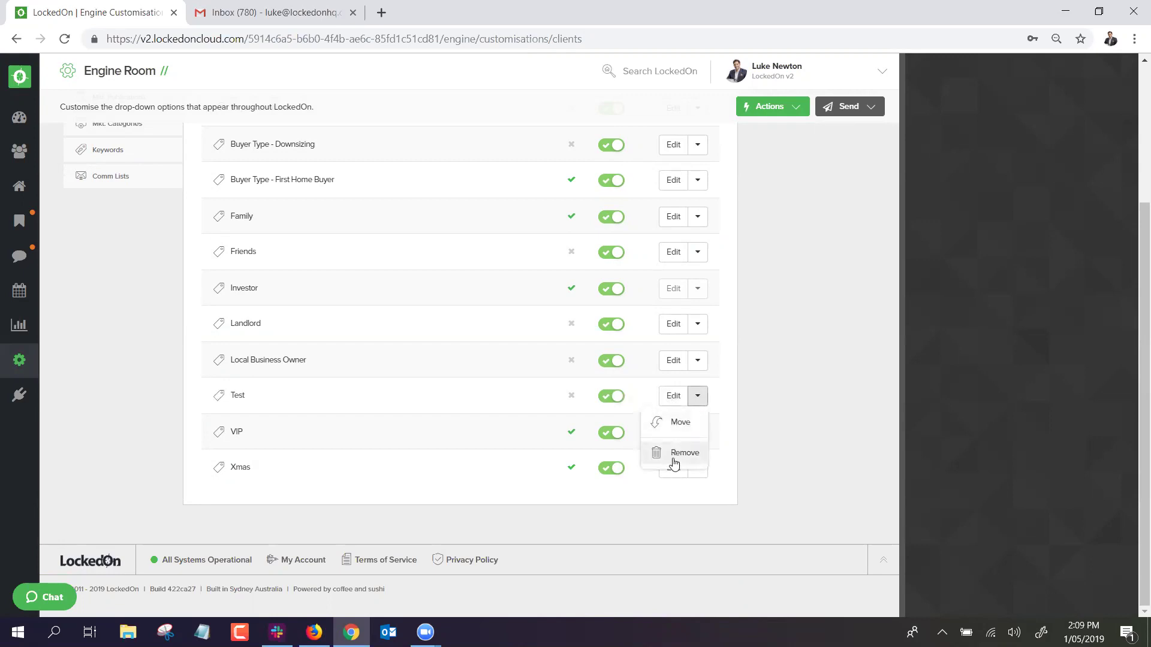
left_click(674, 460)
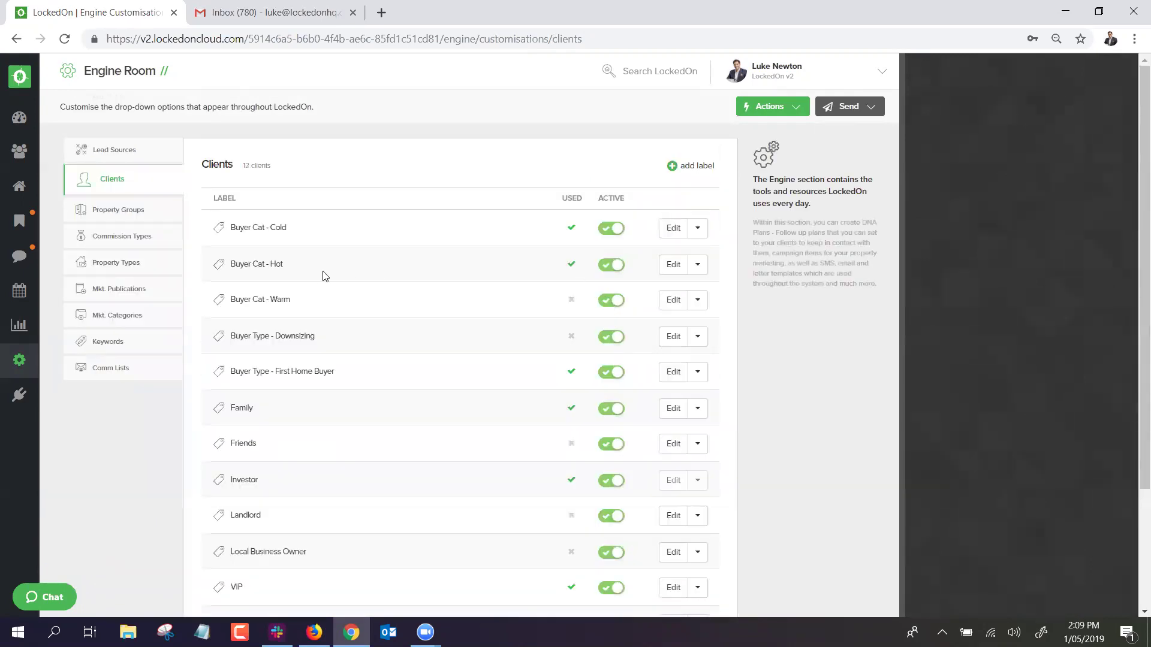
Browse Lead Sources and Property Groups, ending on the Commission Types list.
left_click(121, 154)
left_click(120, 191)
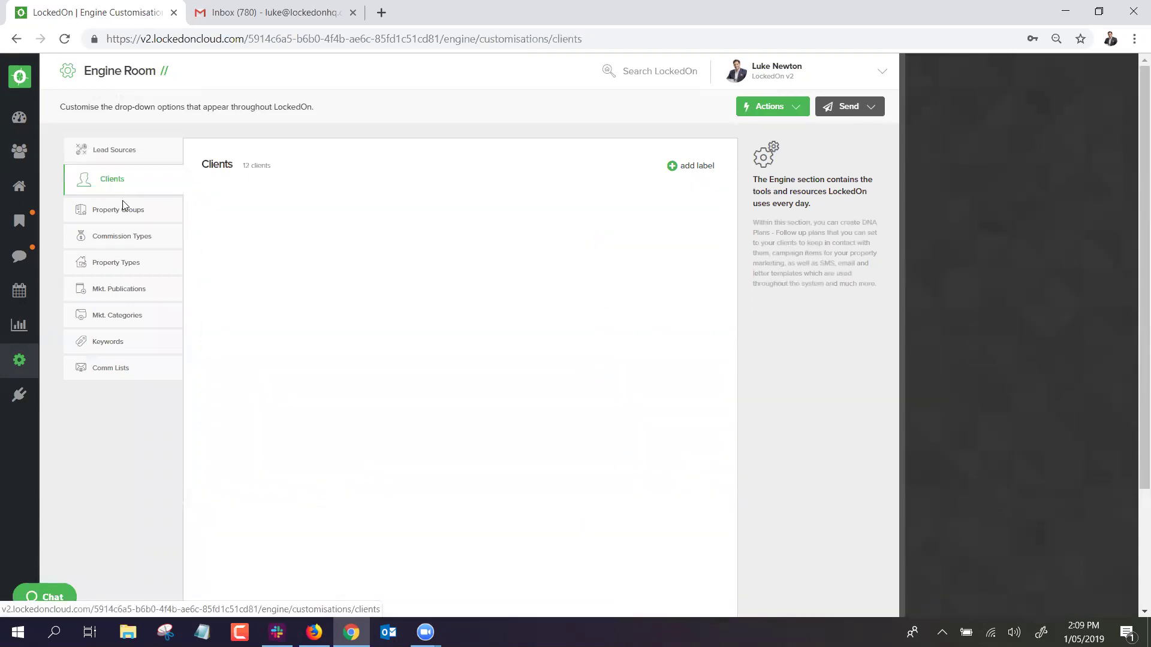
left_click(128, 211)
left_click(127, 235)
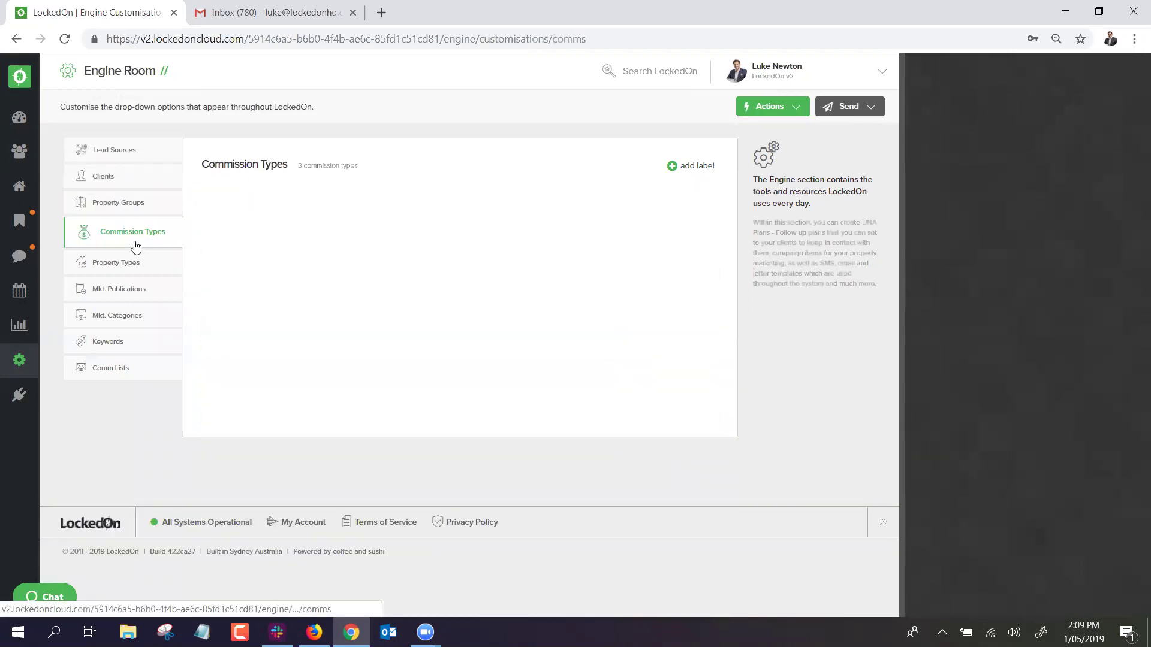
Review the Property Types, Marketing Publications and Marketing Categories lists.
left_click(131, 266)
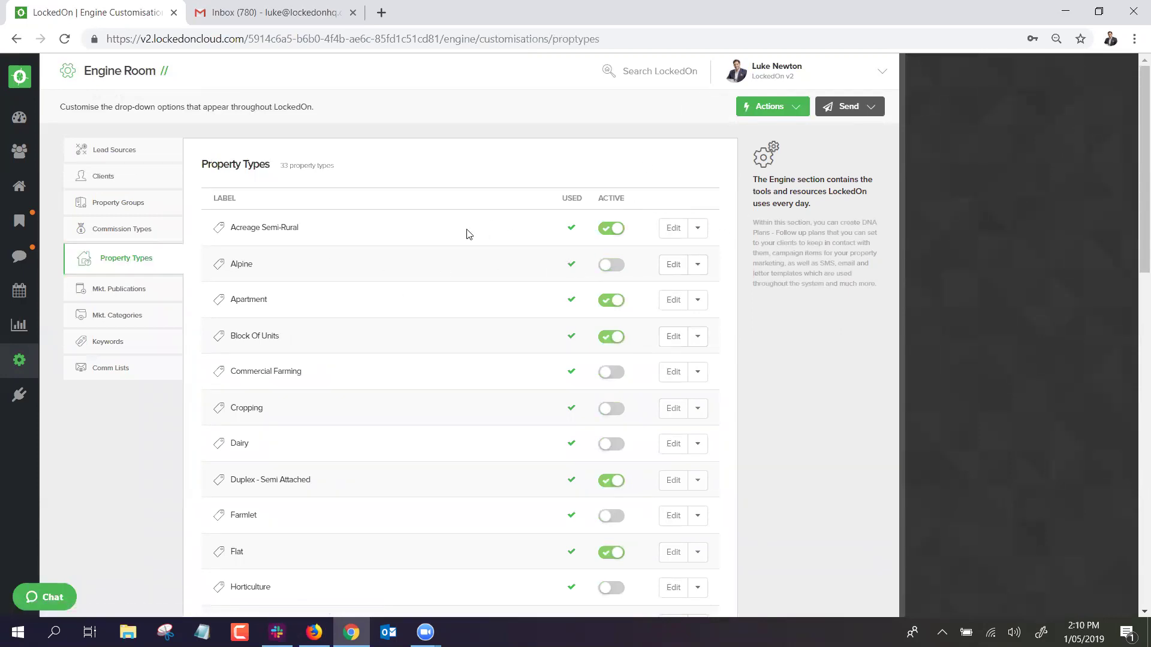
left_click(123, 291)
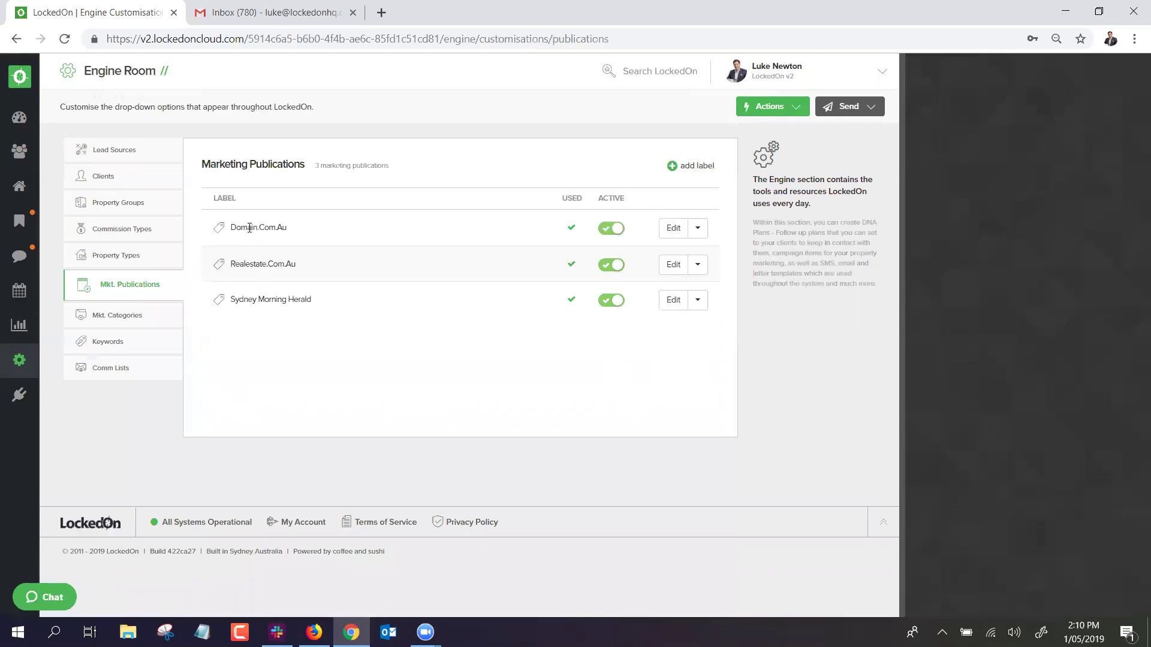
left_click(154, 313)
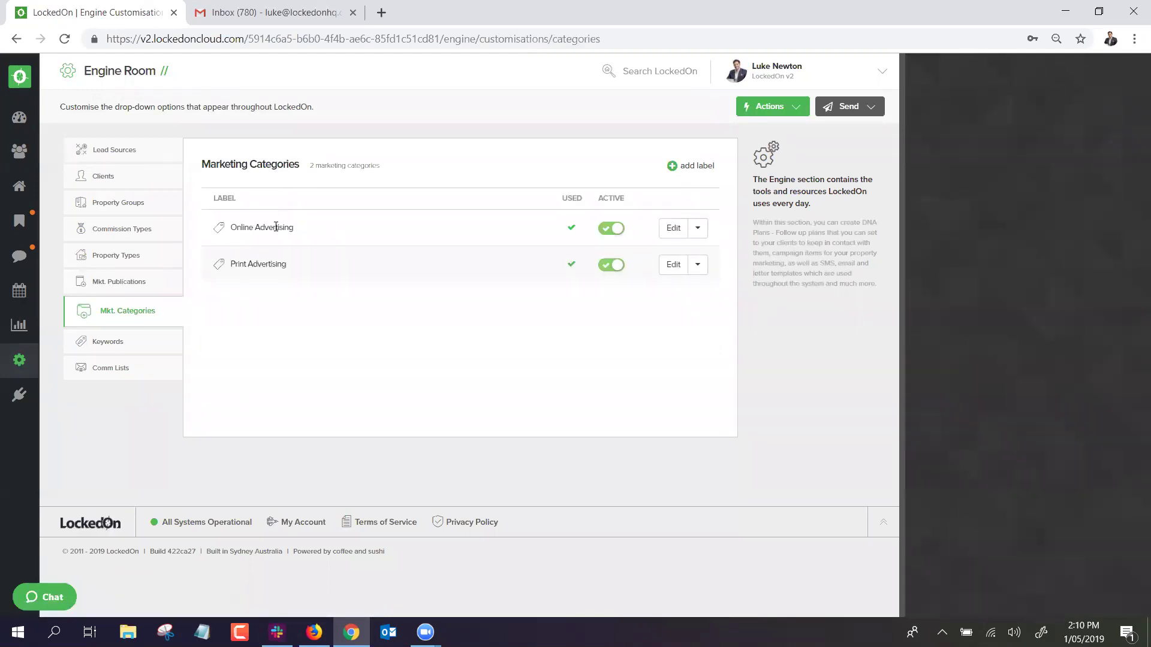
left_click(81, 291)
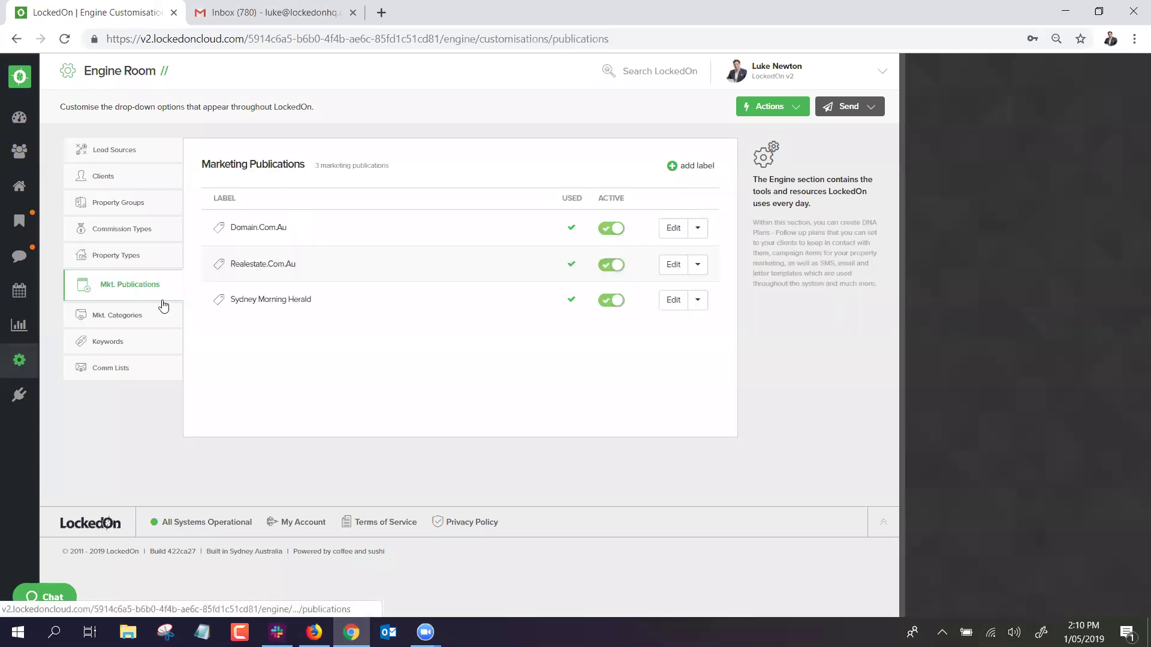
left_click(119, 318)
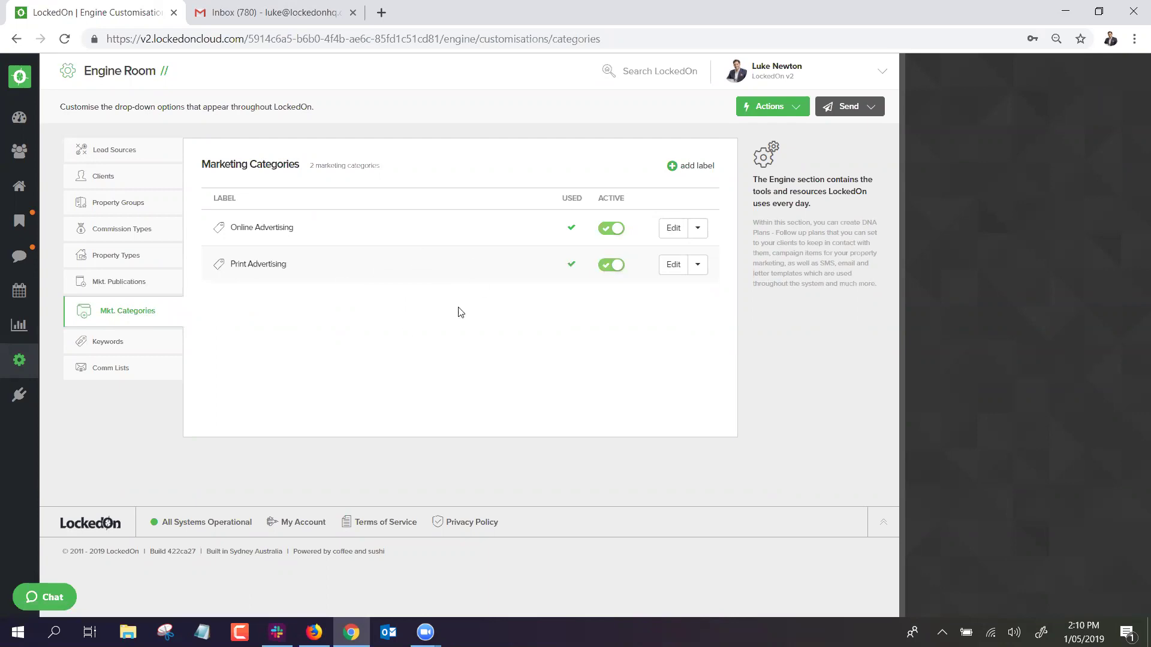
left_click(106, 285)
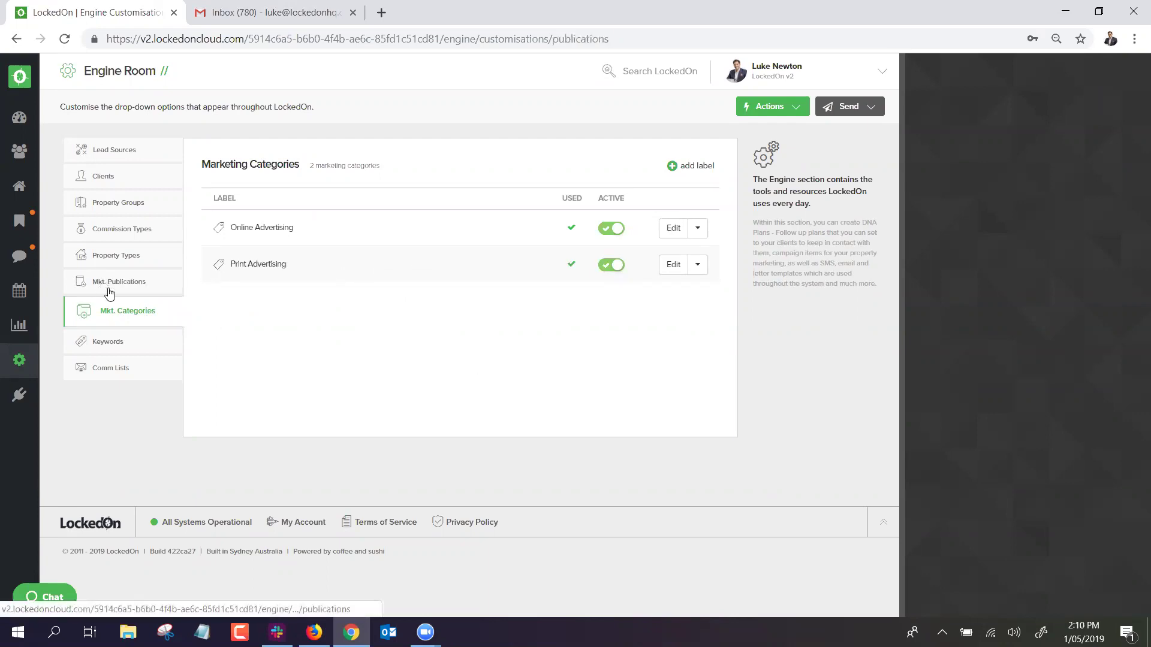
Check the Keywords and the 6 Comm Lists, then return to the Engine Room dashboard.
left_click(111, 347)
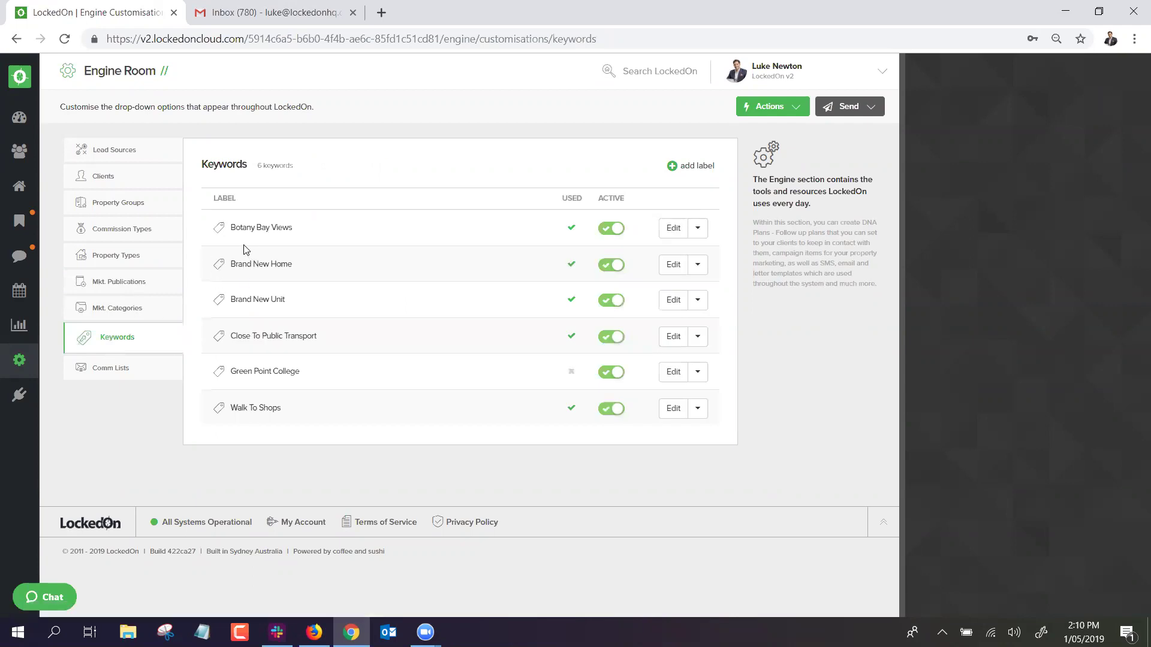
left_click(111, 368)
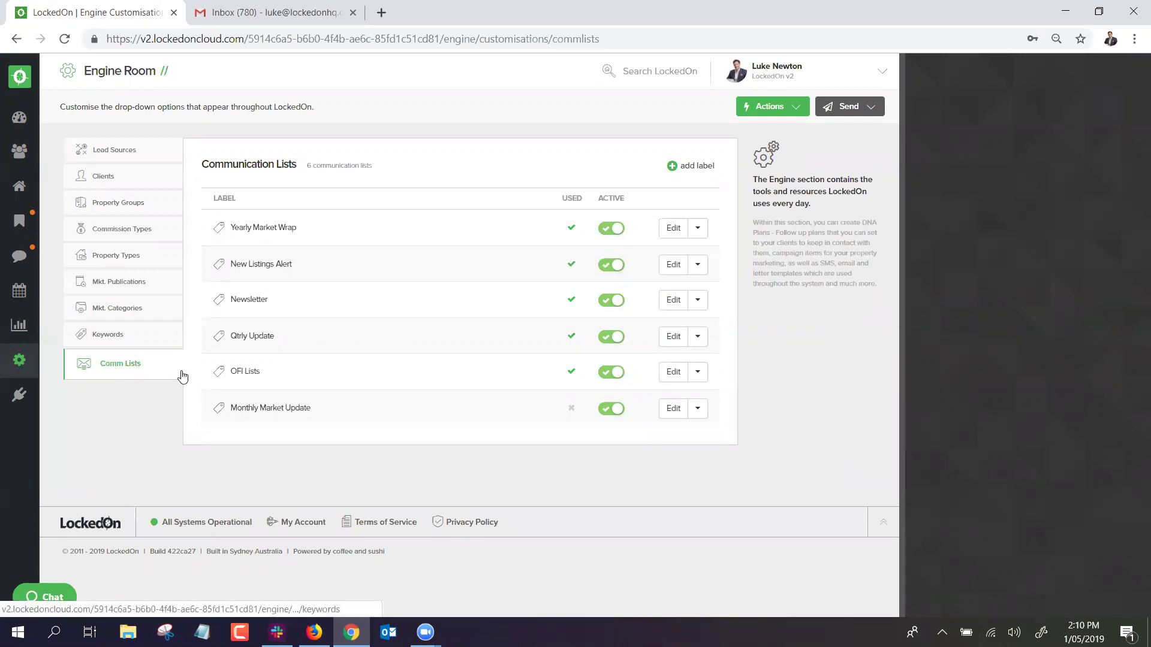
left_click(19, 360)
scroll(405, 403, "down", 3)
scroll(407, 403, "down", 1)
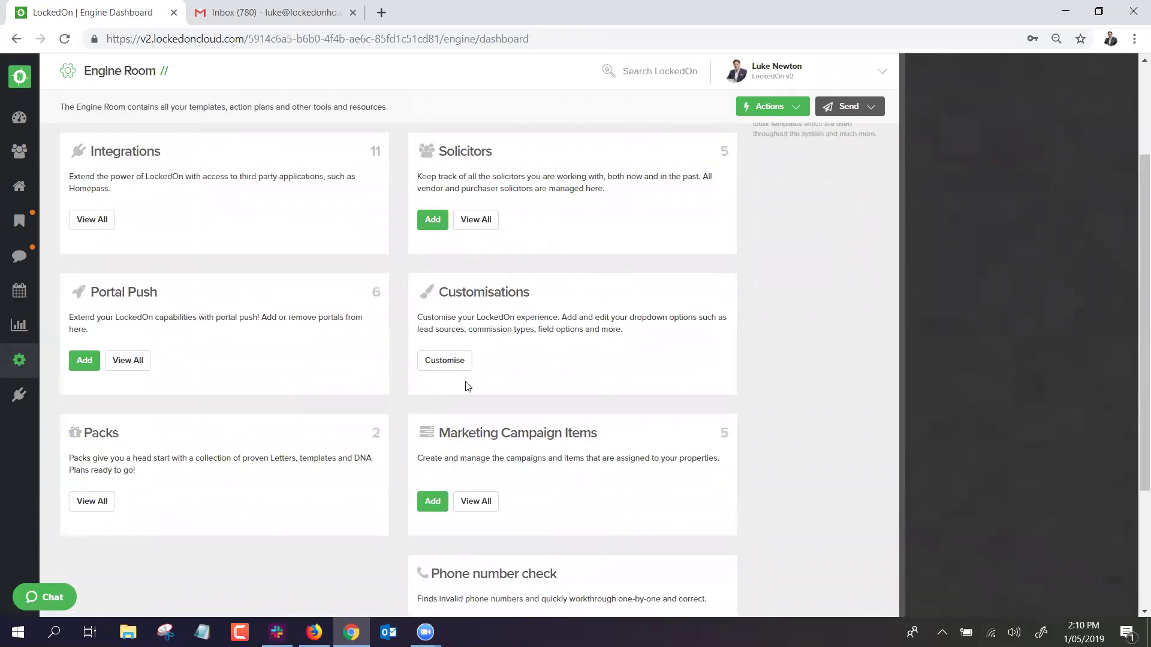
Show all five marketing campaign items and bring up the Actions add menu.
left_click(471, 507)
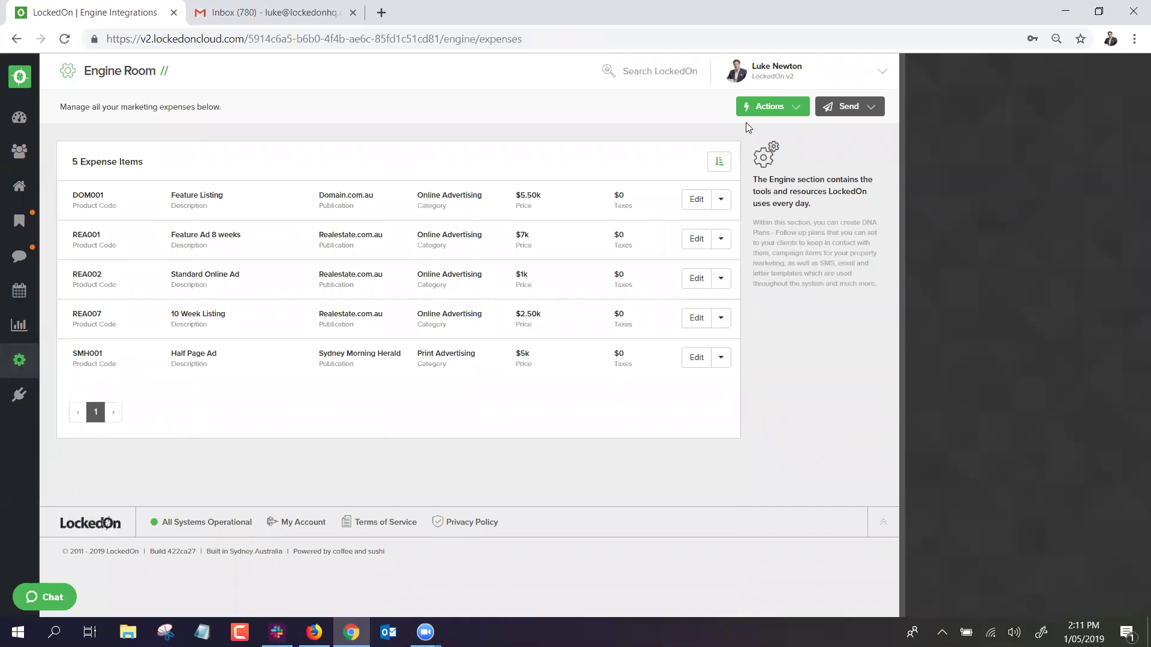
left_click(758, 112)
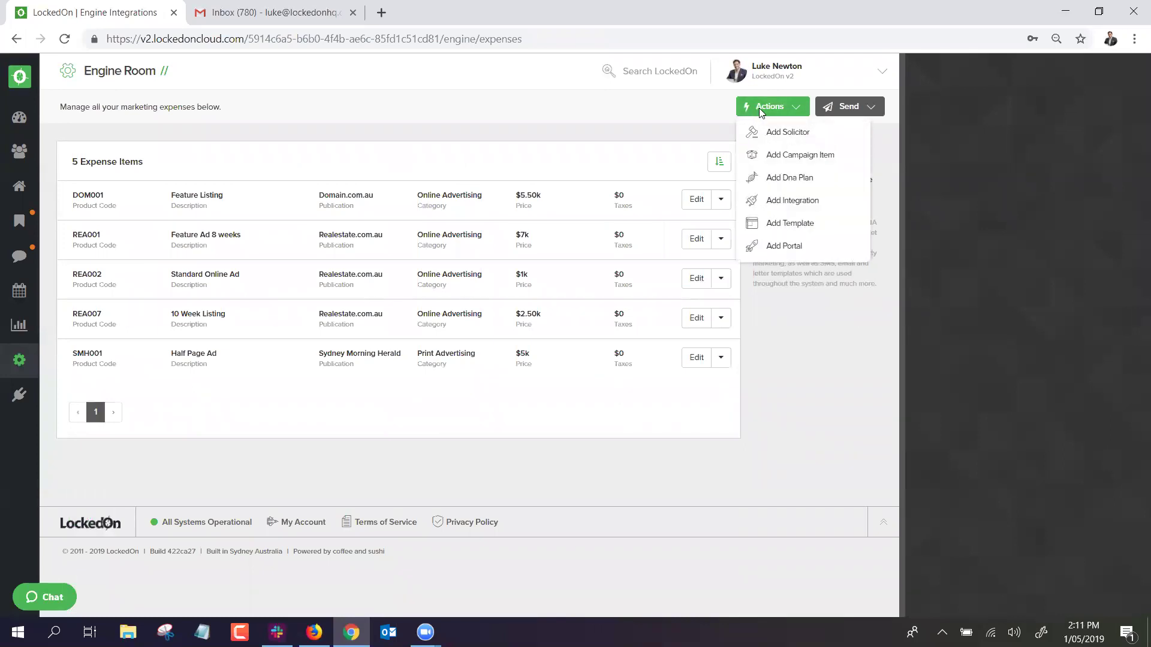
Add campaign item REA004, '3 week feature ad' on Realestate.com.au, Online Advertising, $500.
left_click(792, 157)
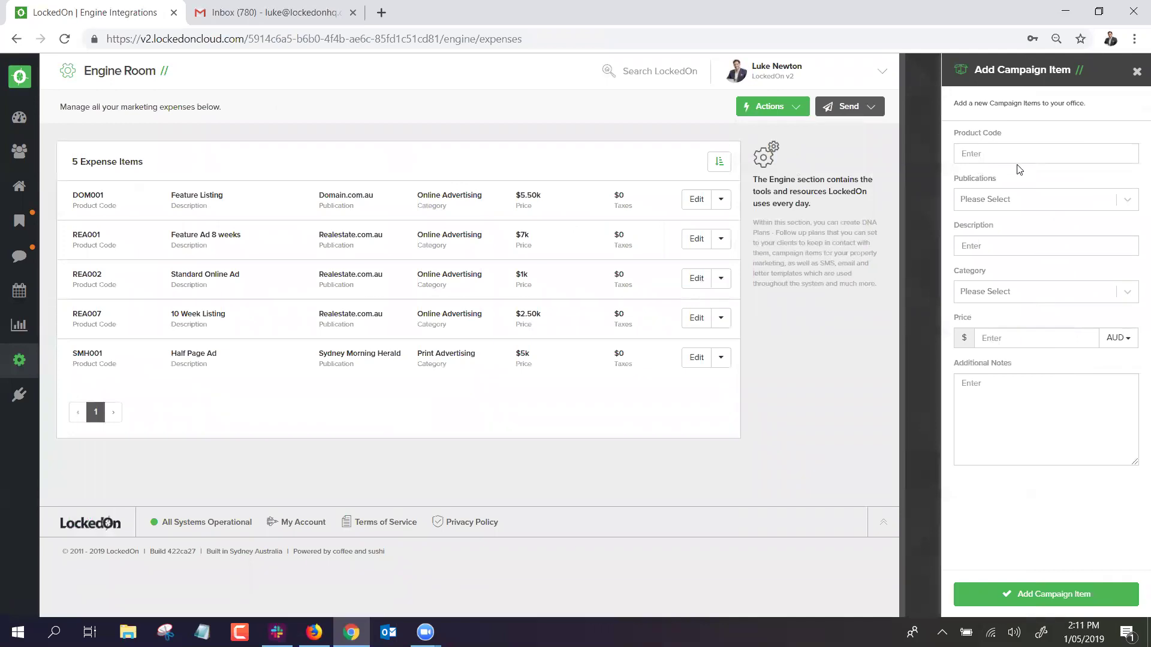
type("REA004")
left_click(1005, 199)
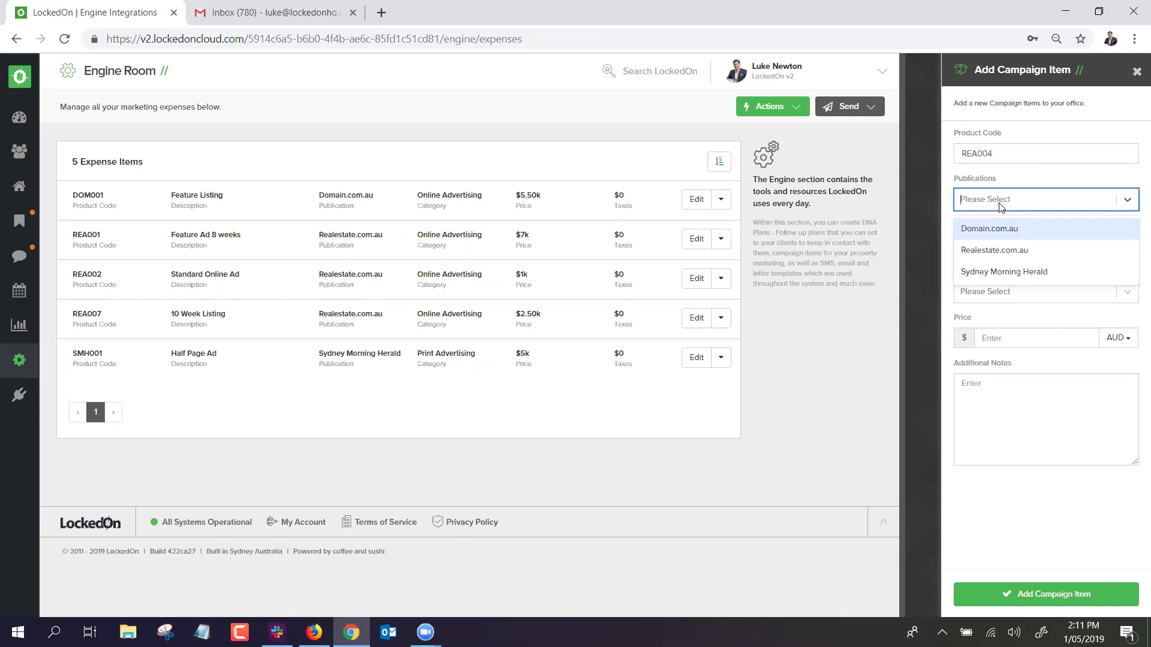
left_click(1002, 247)
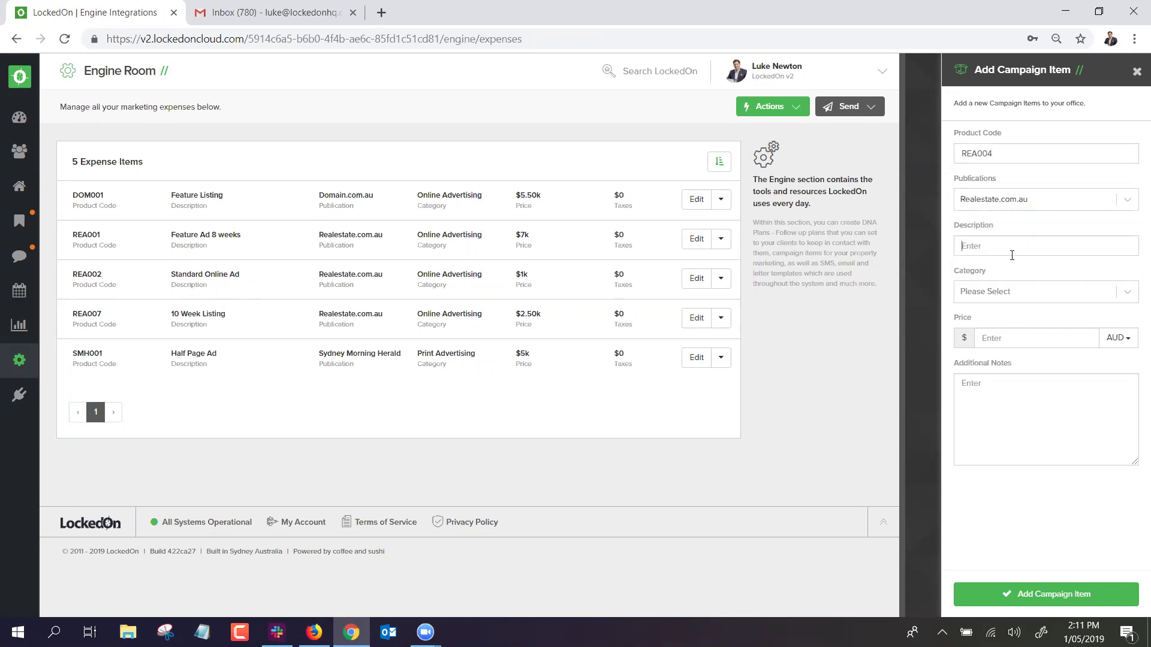
type("3 week feature ad")
left_click(988, 299)
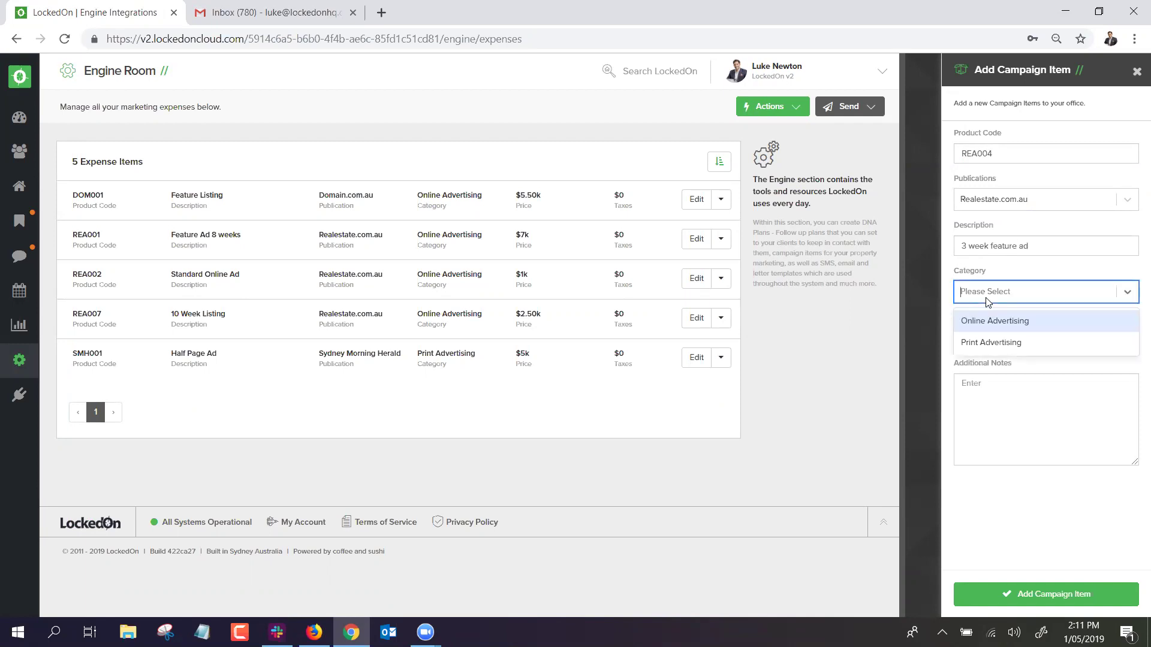
left_click(992, 322)
left_click(1036, 339)
type("500")
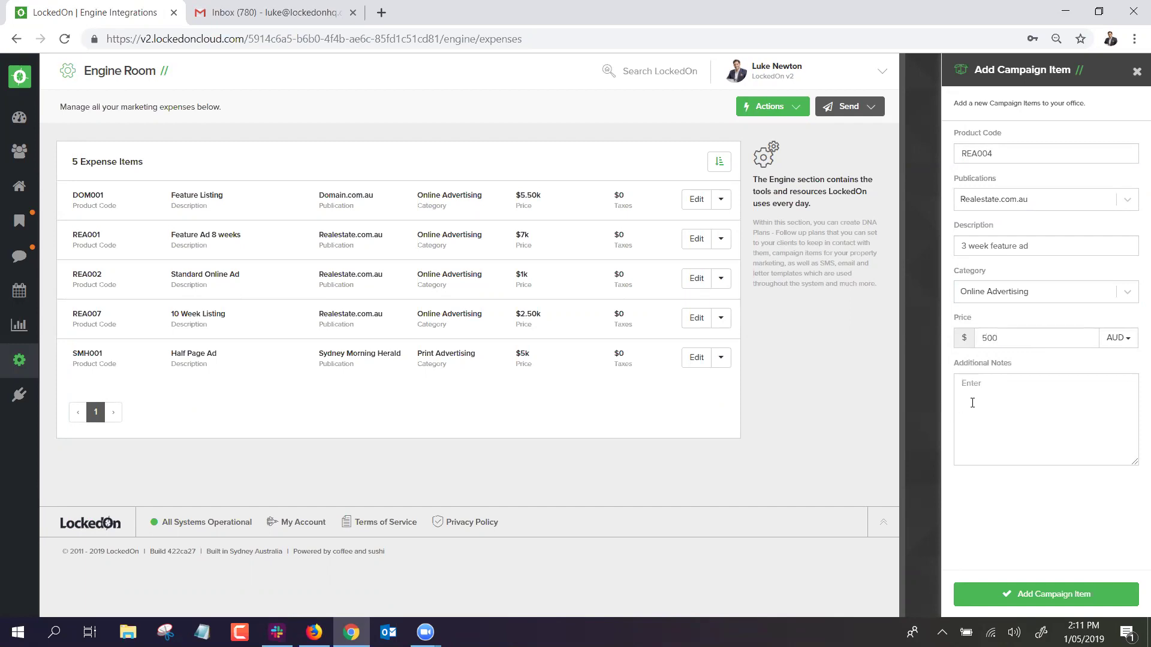
type("3 weeks highlight")
left_click(1029, 592)
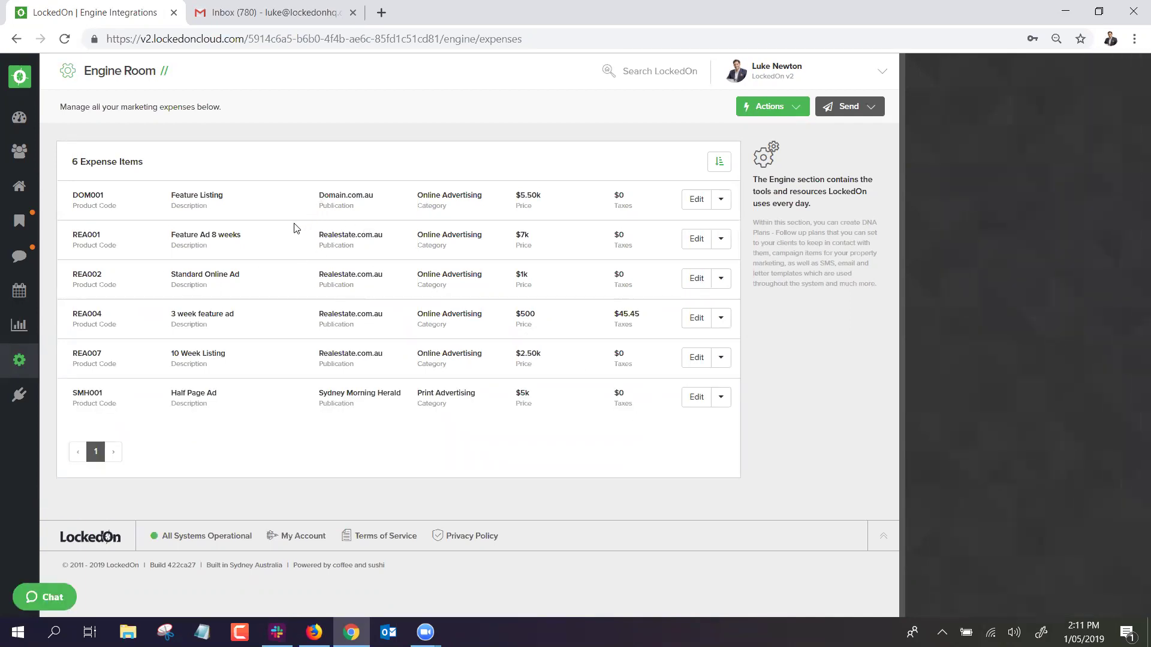
Highlight the new REA004 row's details, then return to the Engine Room dashboard.
double_click(91, 313)
triple_click(204, 311)
double_click(365, 313)
left_click(603, 184)
left_click(19, 360)
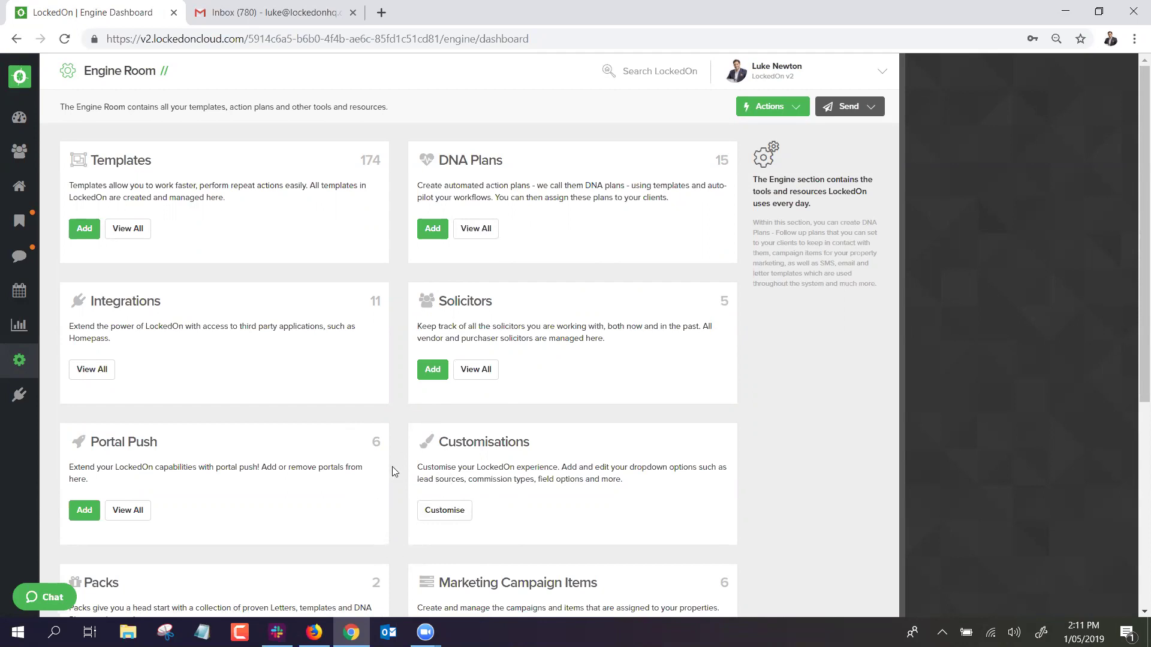
Show all portals configured on the Portal Push card.
left_click(127, 510)
Show the solicitors list and look over the Add Solicitor form, closing it unsaved.
left_click(471, 373)
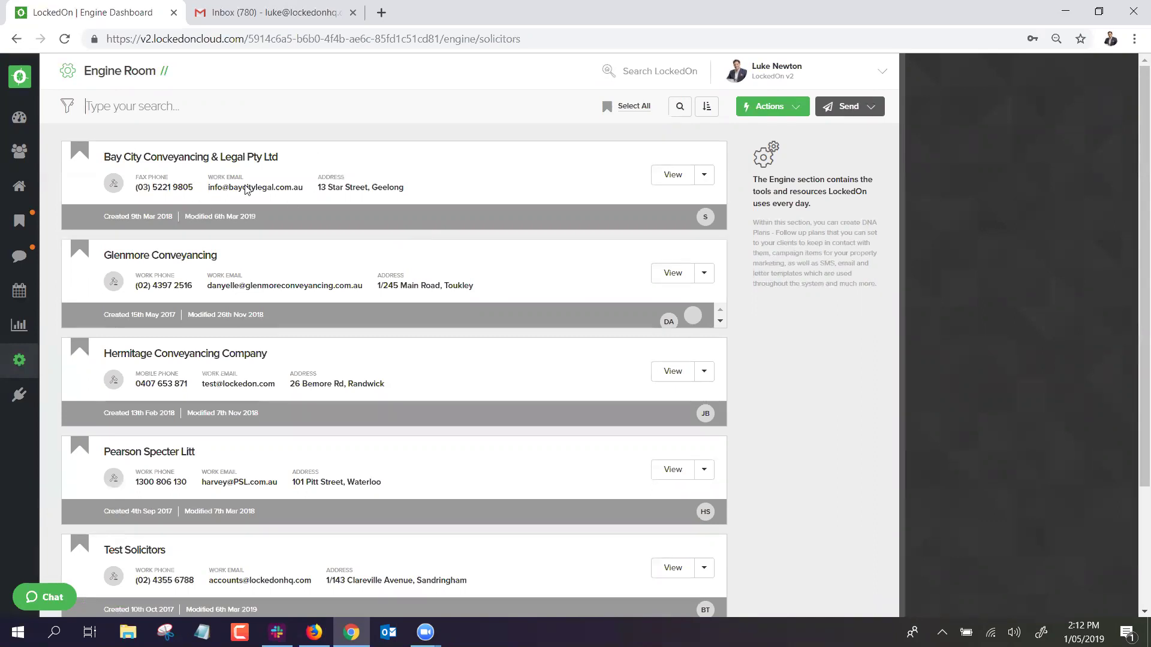
left_click(788, 107)
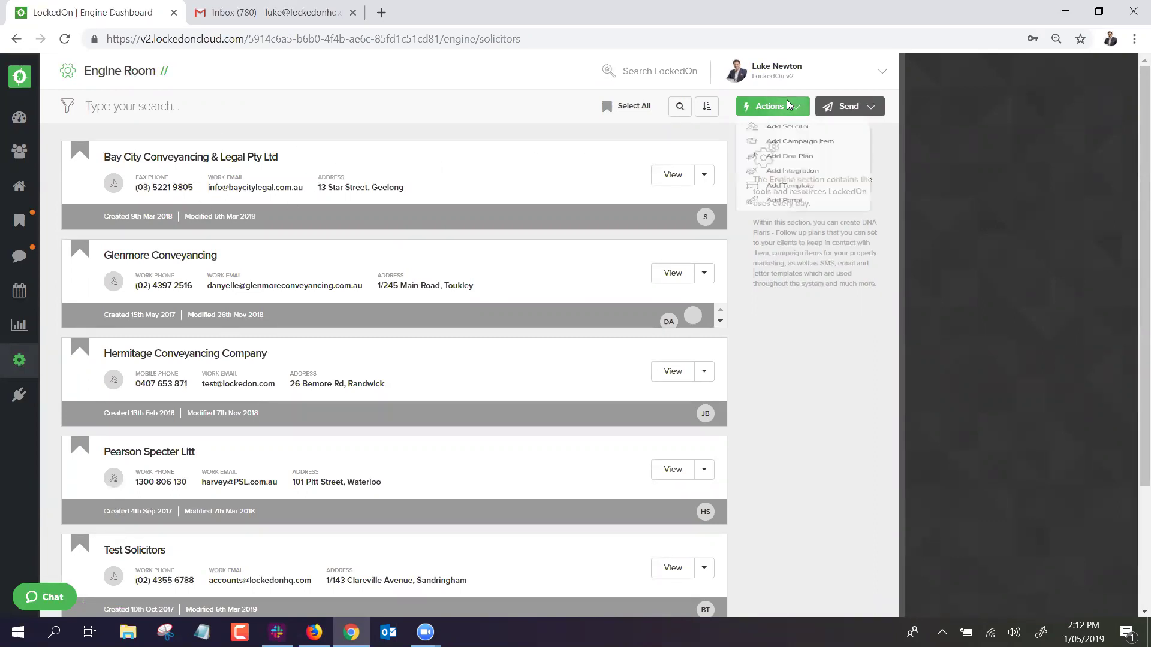
left_click(791, 133)
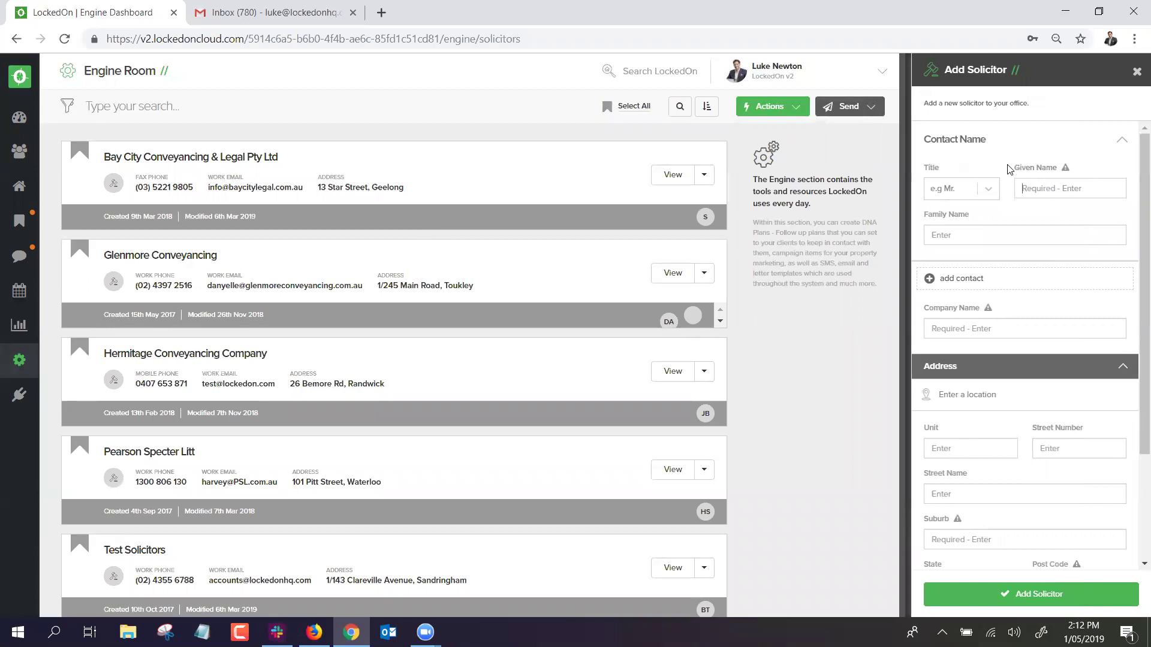
scroll(986, 533, "down", 3)
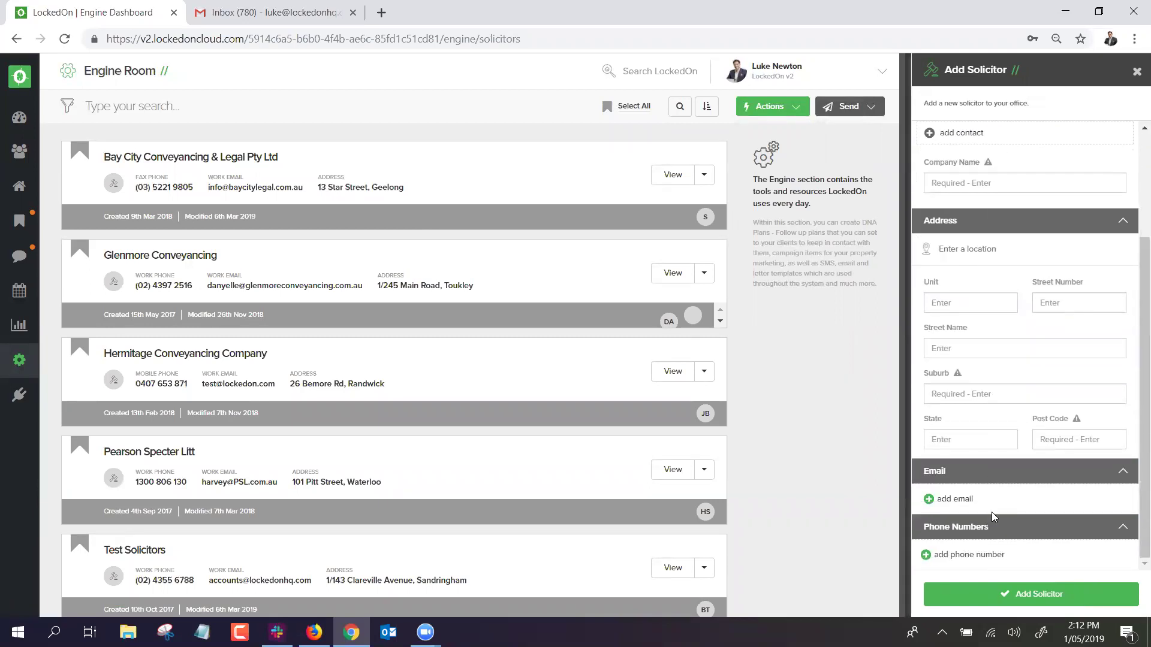
scroll(989, 522, "up", 3)
left_click(1135, 75)
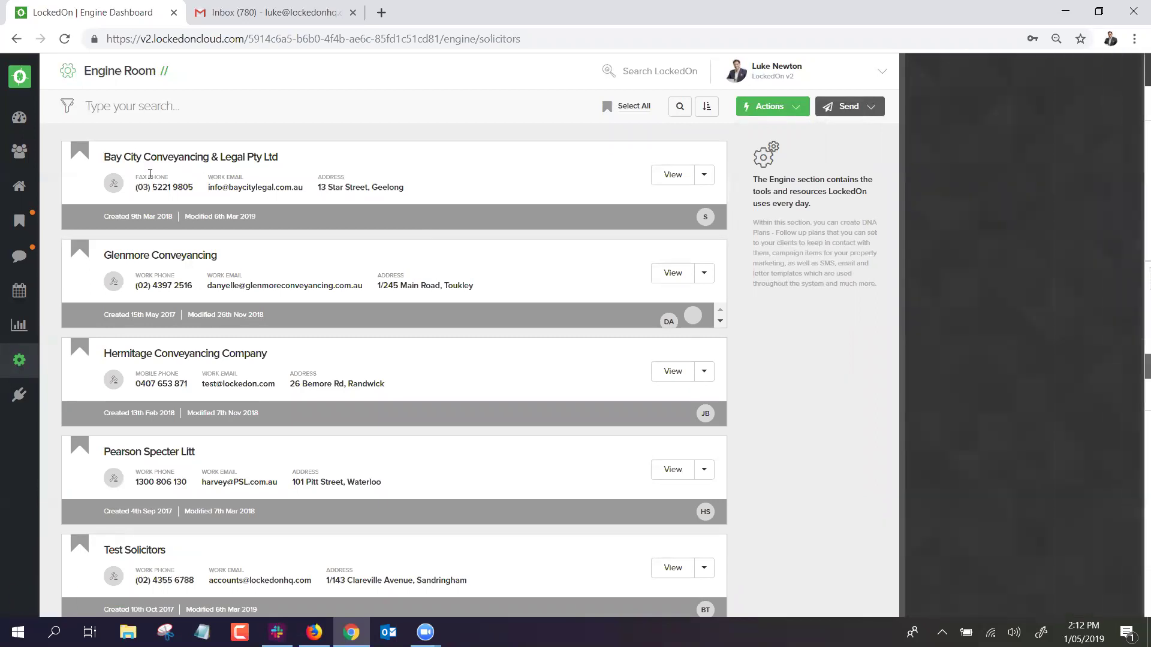
Add a blank contact to Bay City Conveyancing, remove it, and return to the Engine Room.
left_click(162, 162)
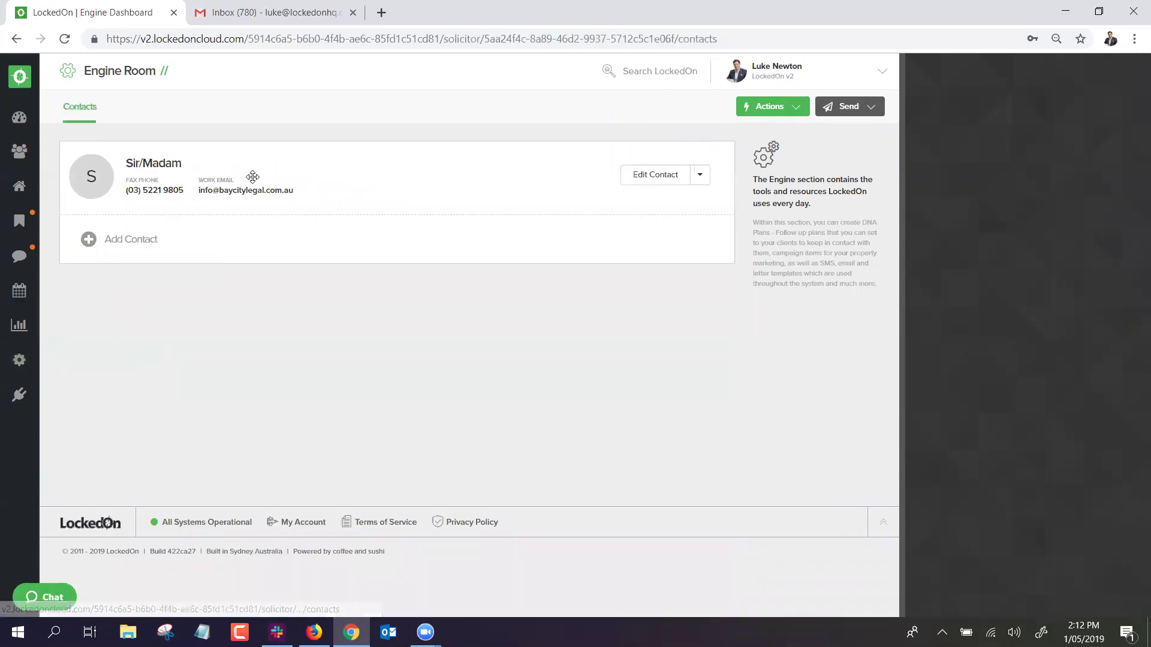
left_click(136, 239)
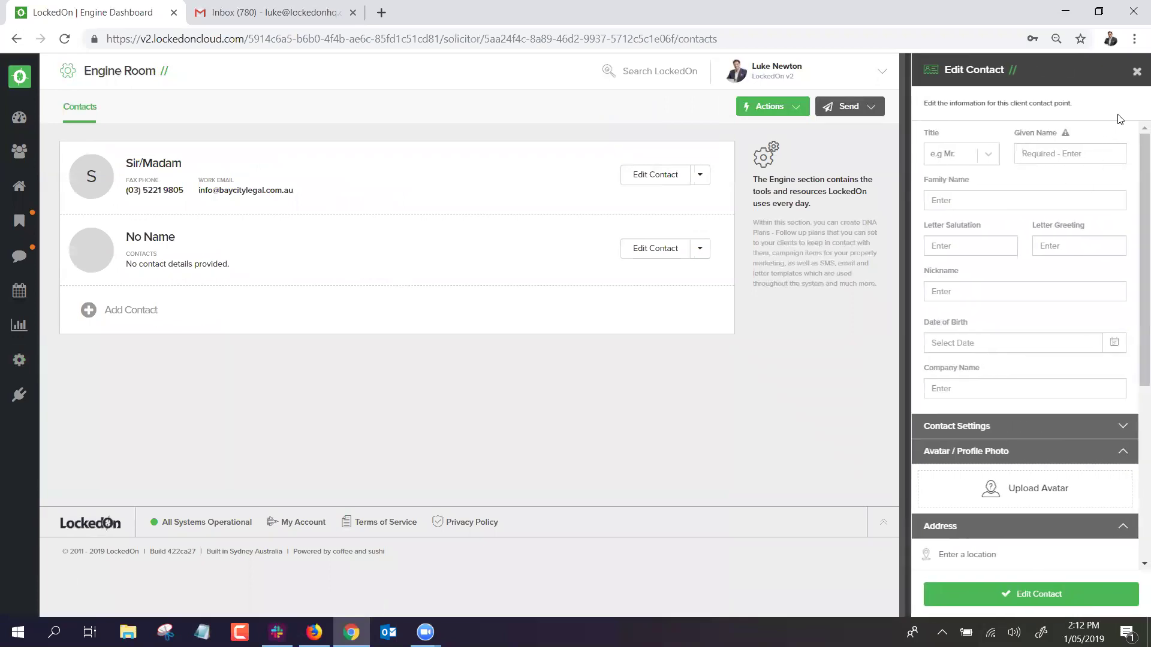
left_click(1136, 71)
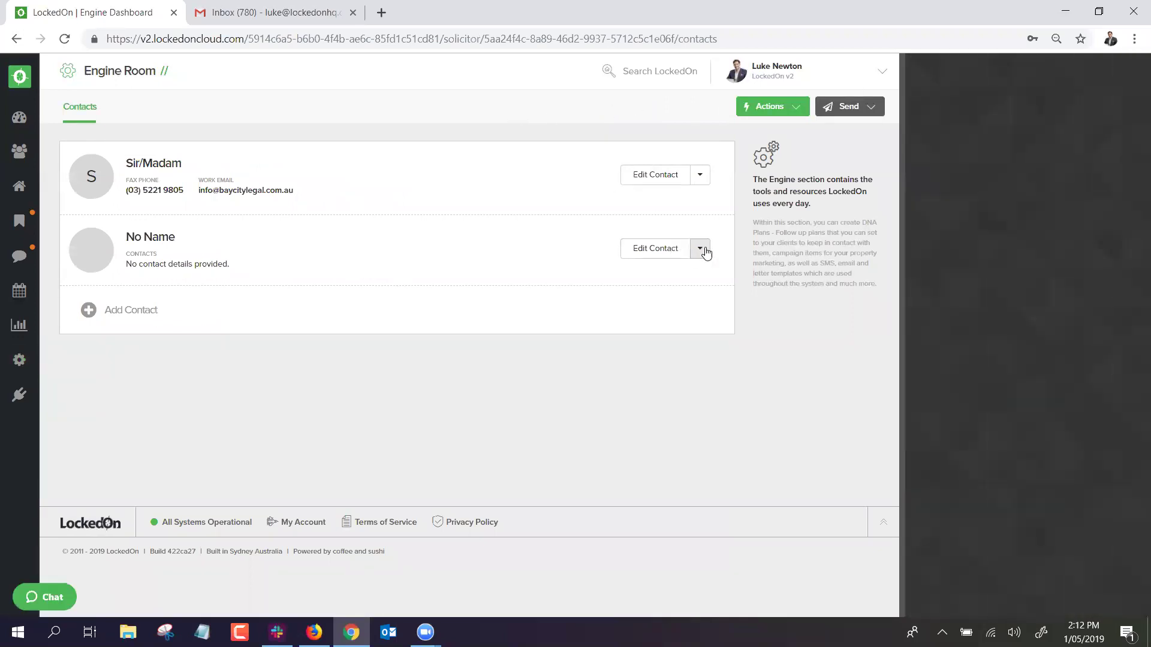
left_click(700, 249)
left_click(629, 326)
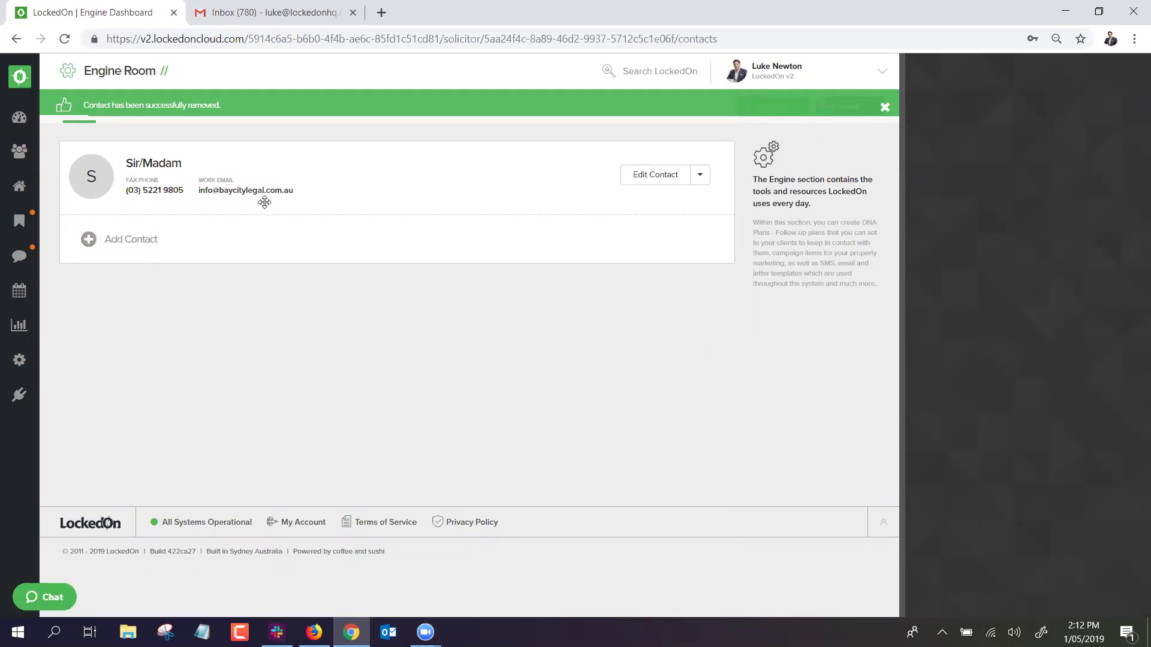
left_click(19, 361)
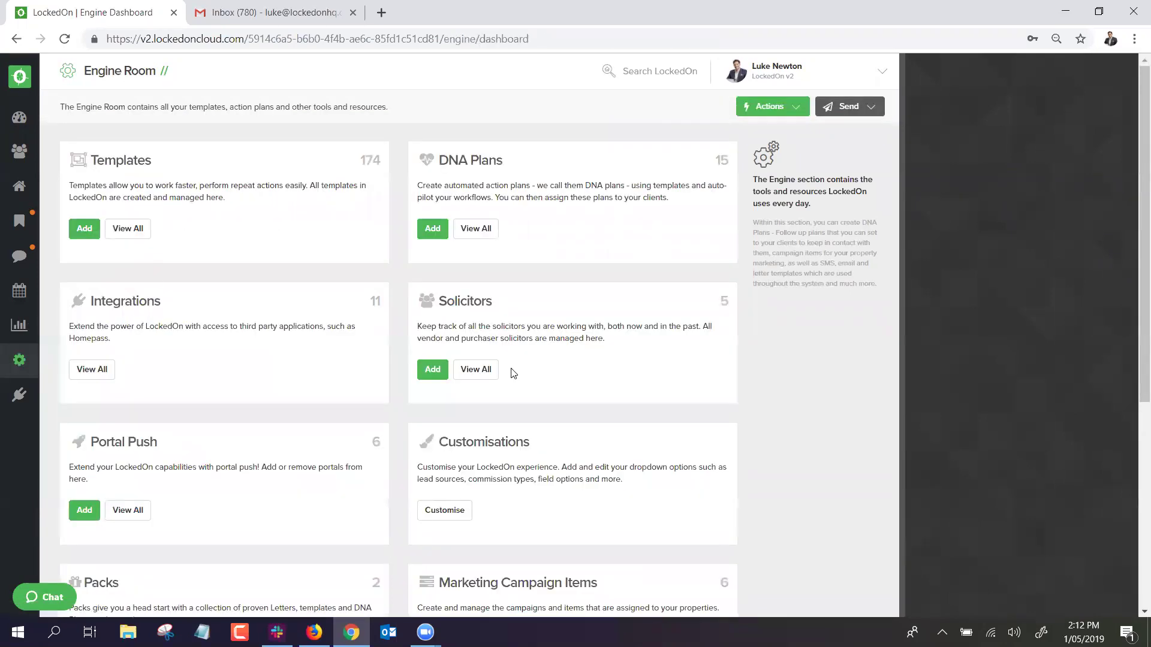
left_click(476, 370)
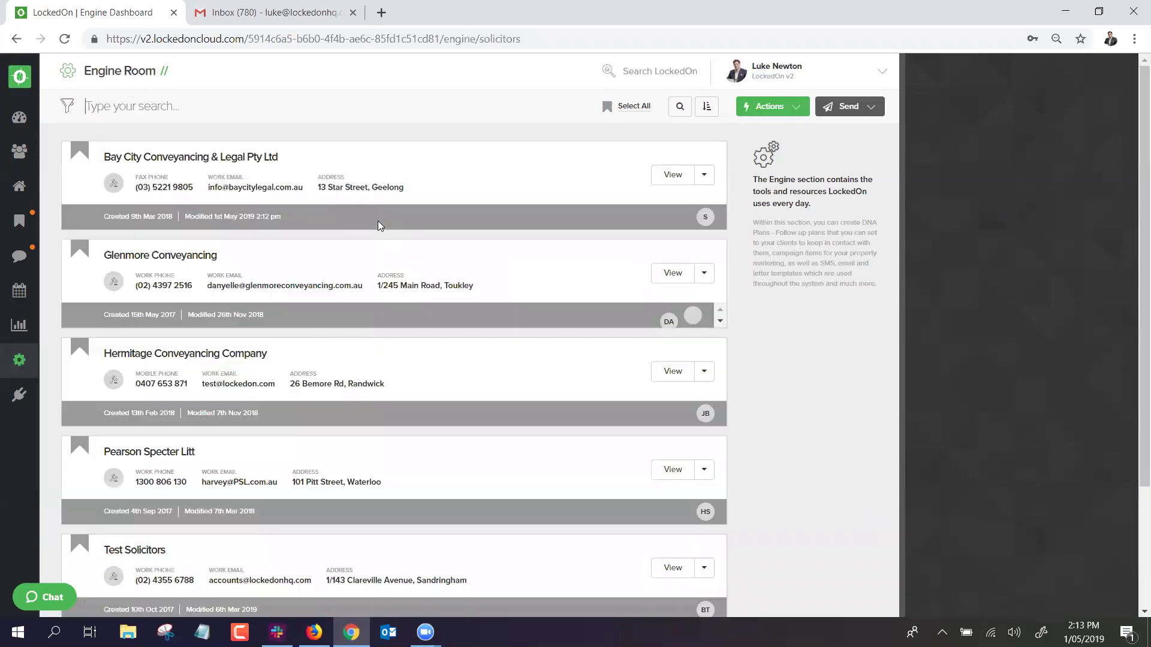
scroll(200, 240, "down", 1)
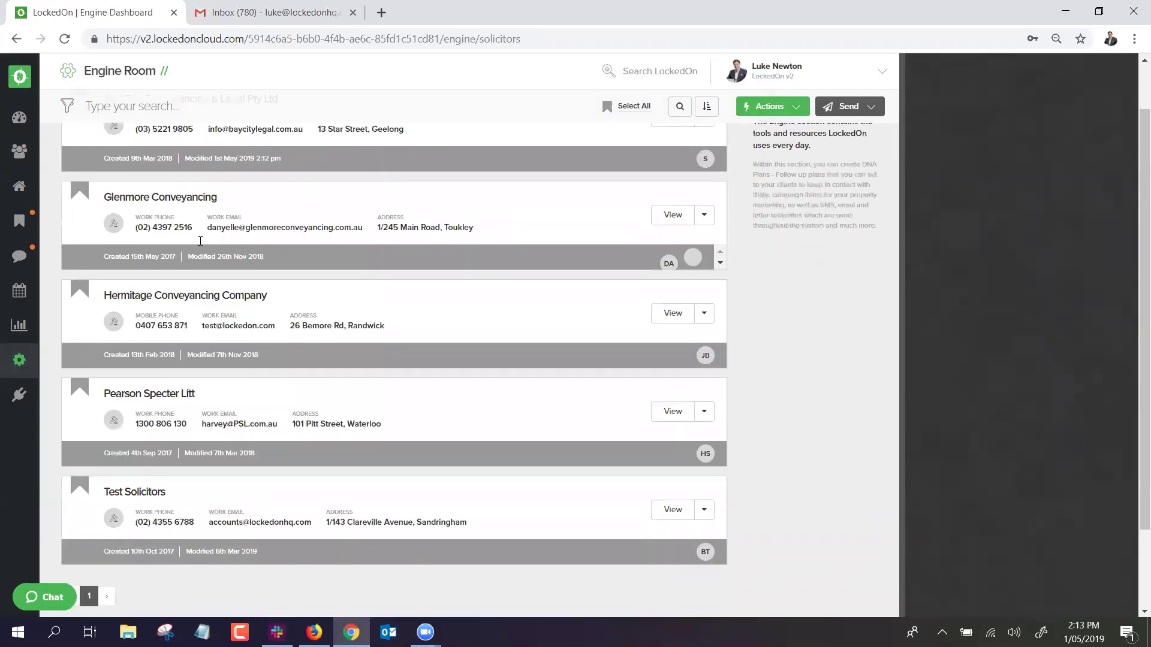
scroll(199, 301, "up", 1)
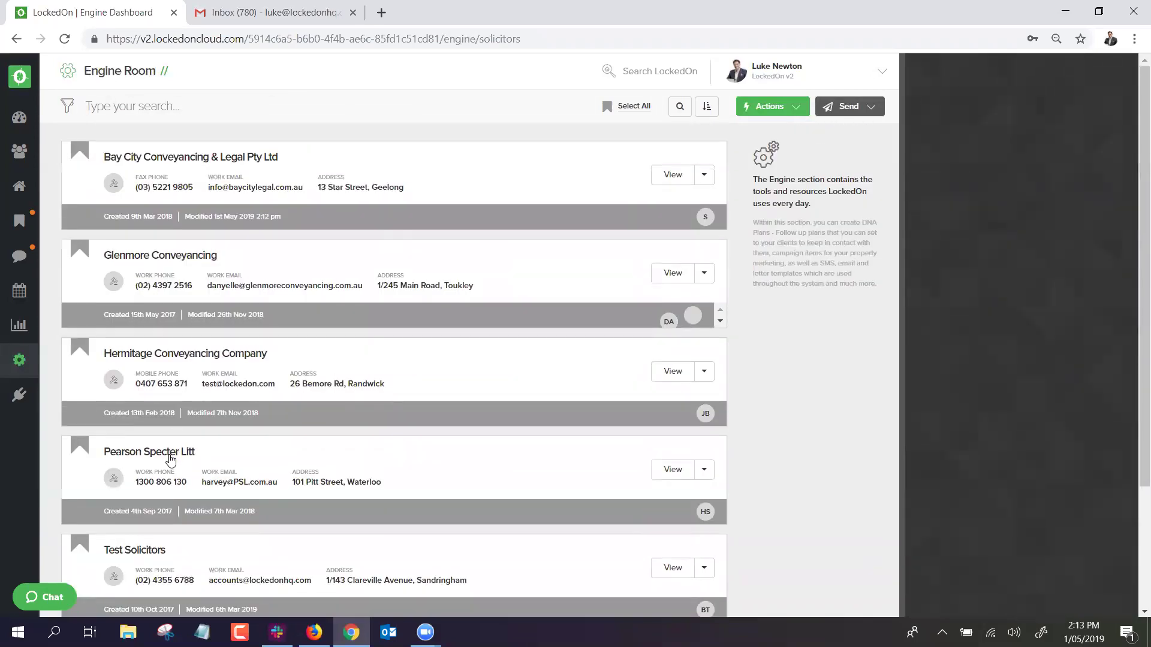
left_click(171, 457)
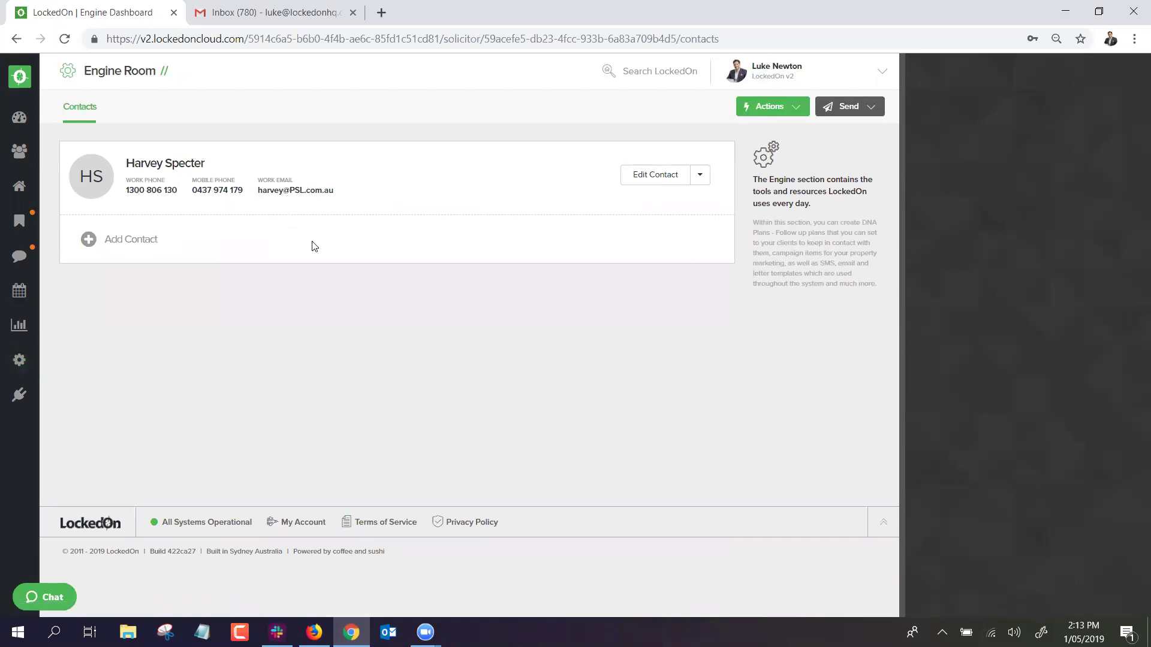
left_click(19, 359)
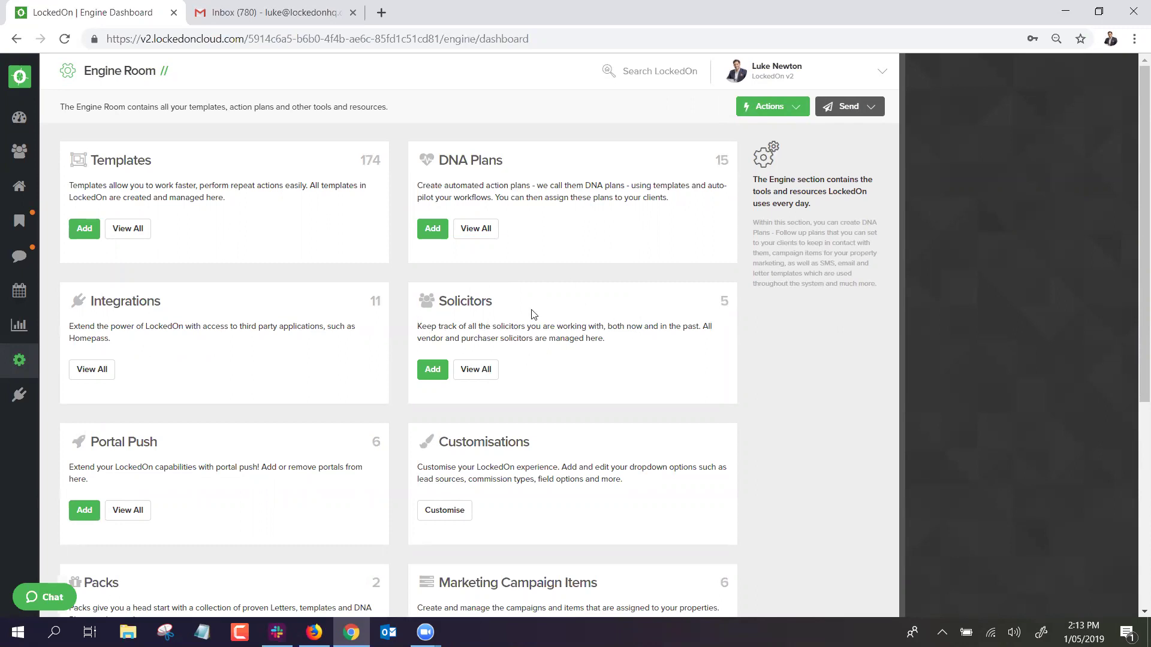
left_click(91, 369)
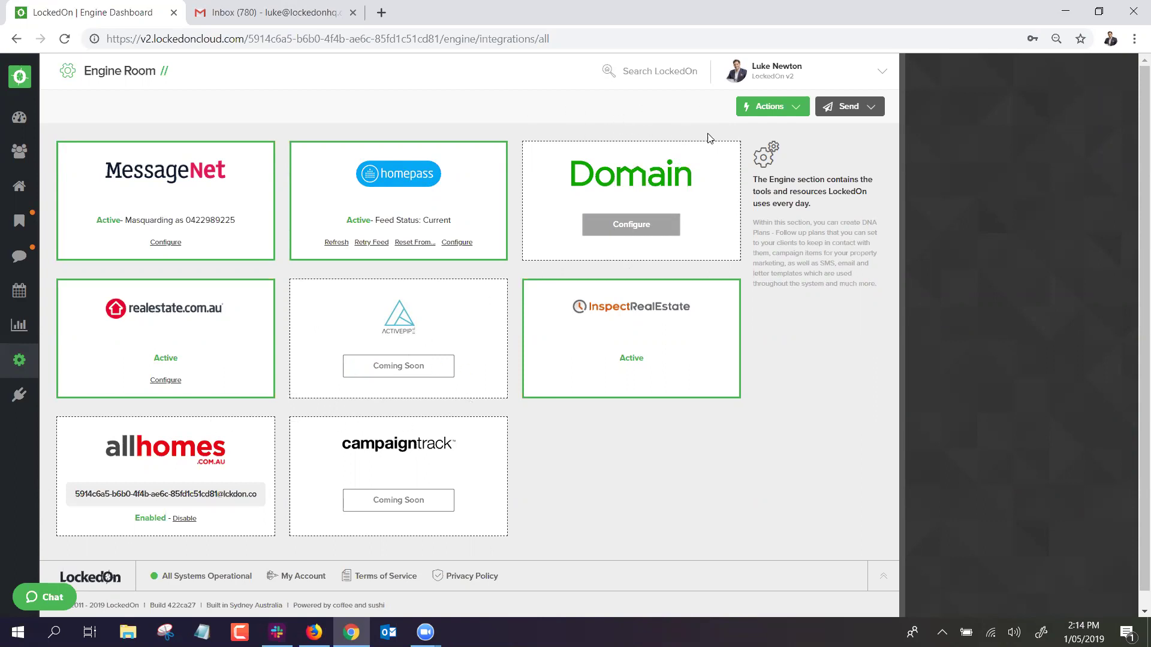
left_click(11, 369)
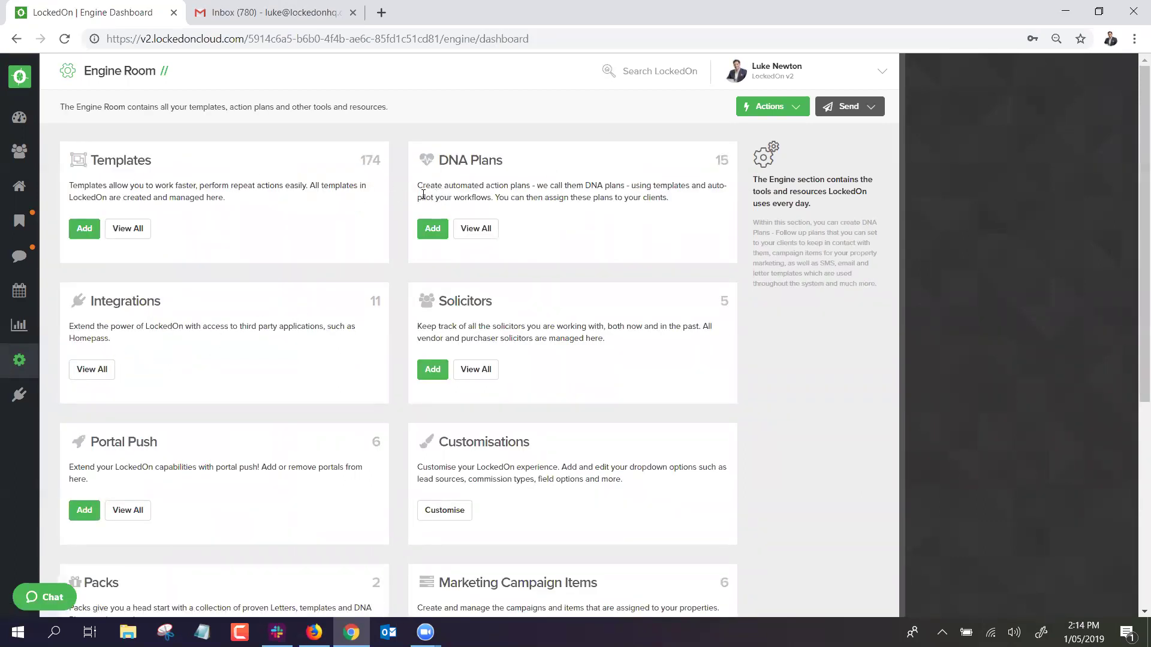
View all templates, check the SMS and Letter tabs, then start a new email template.
left_click(117, 231)
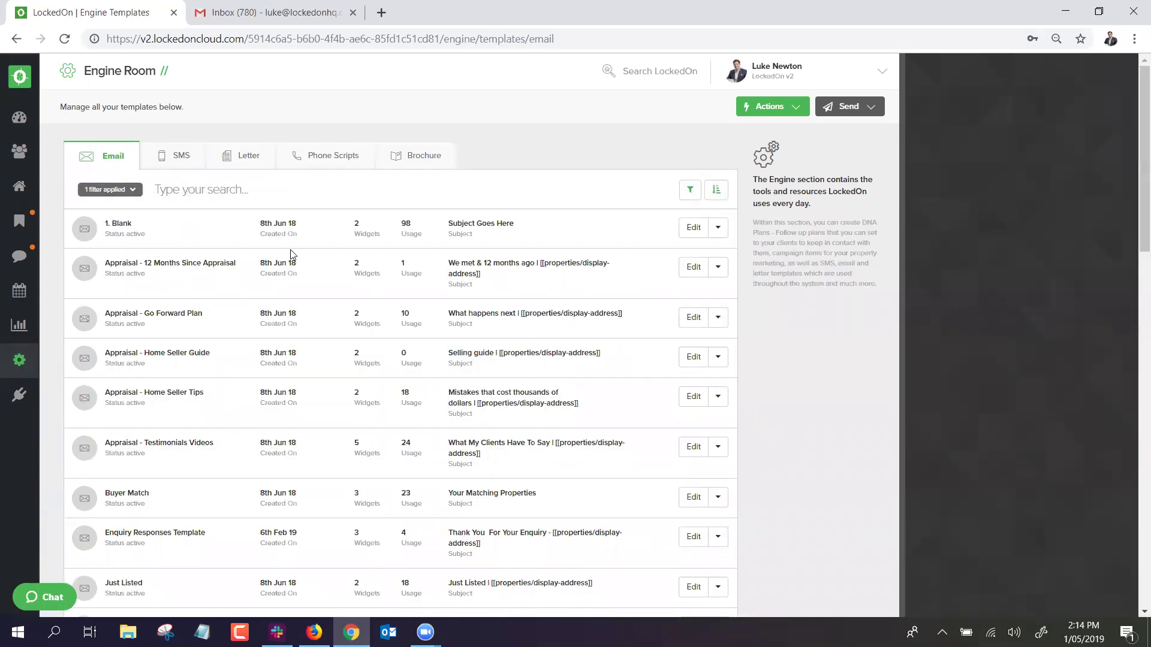
scroll(320, 262, "down", 3)
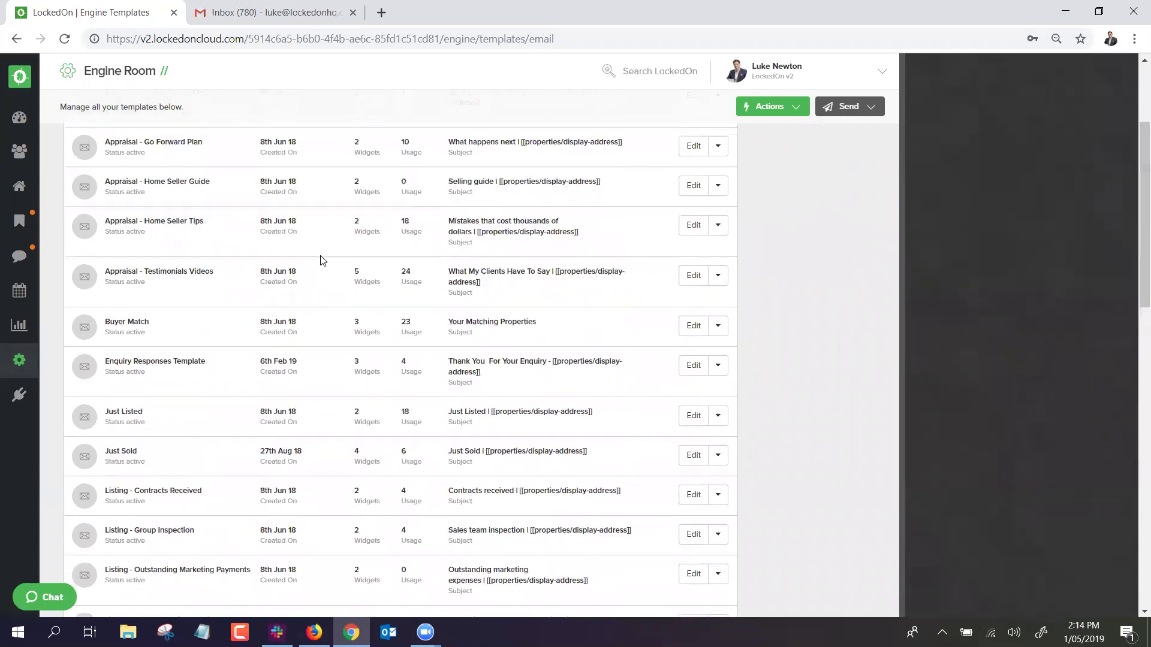
scroll(245, 319, "up", 4)
left_click(181, 160)
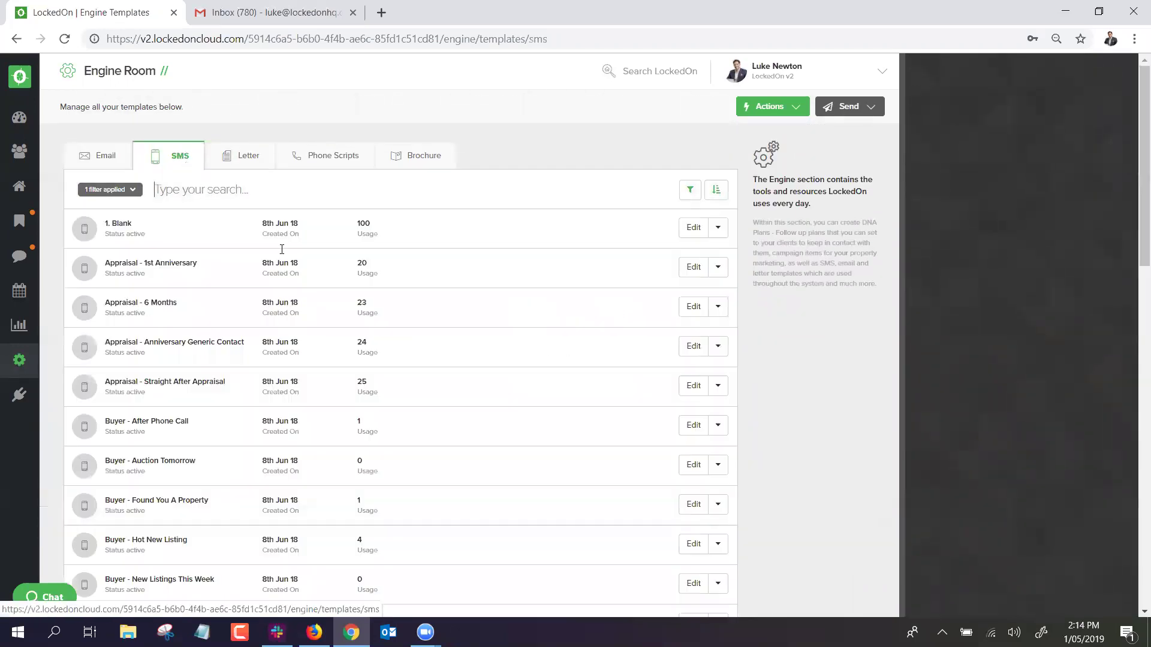
left_click(242, 158)
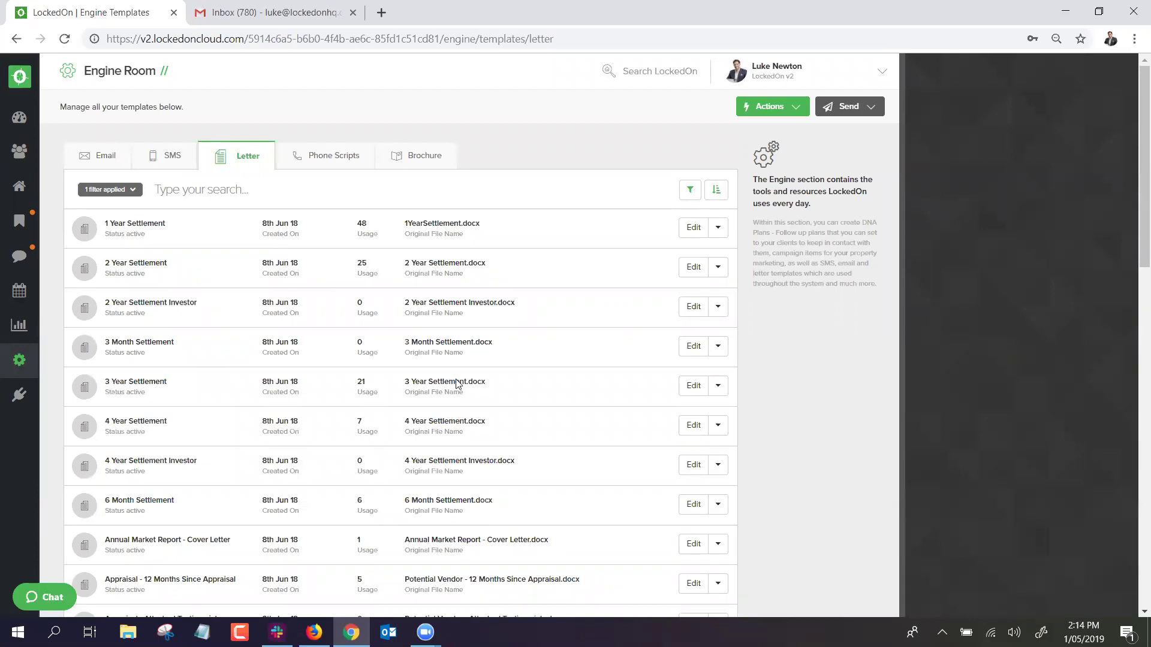
left_click(102, 159)
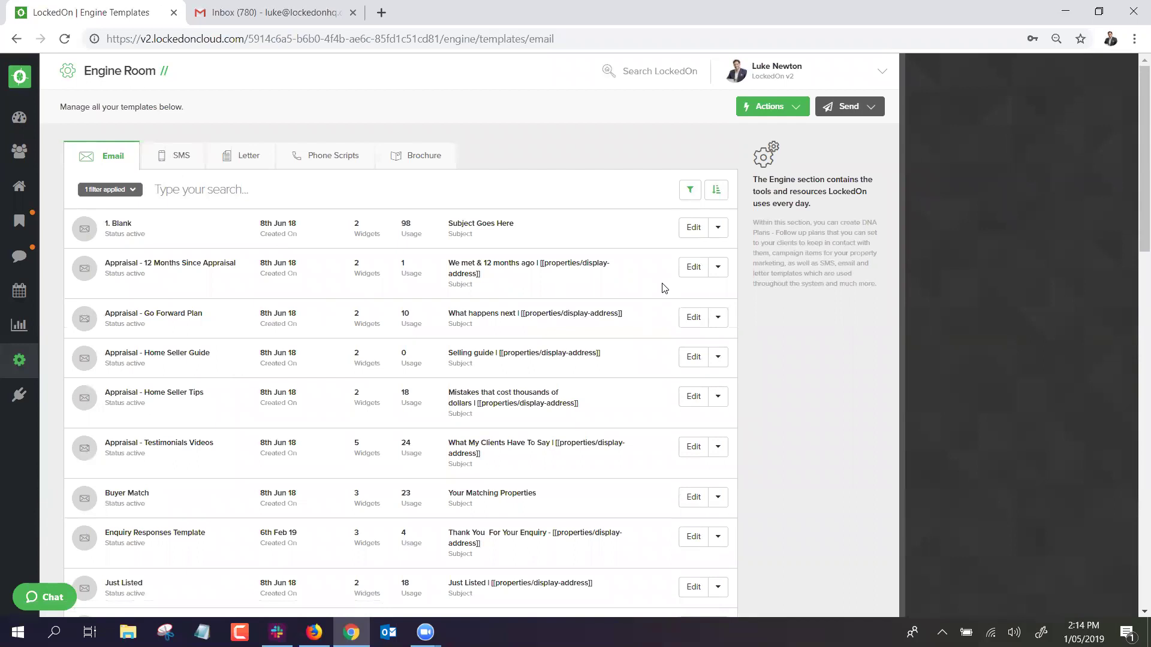
left_click(769, 108)
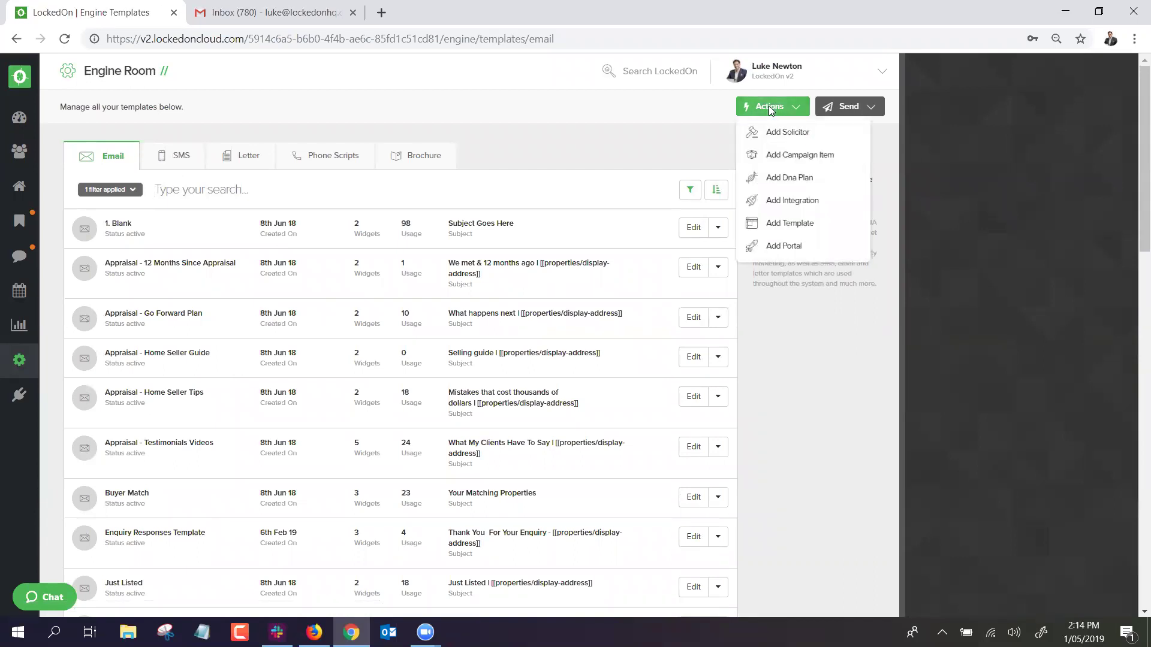
left_click(772, 227)
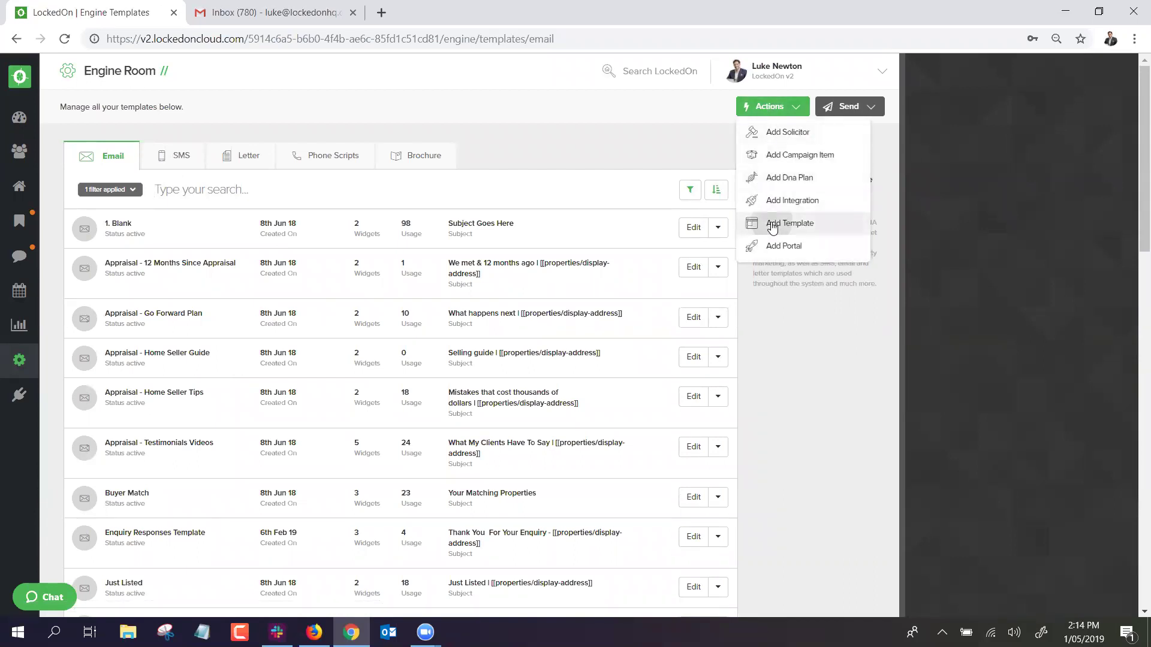
Add a new template labelled 'Webinar Test' with type Email, after trying SMS, Letter and Phone.
type("Webinar Test")
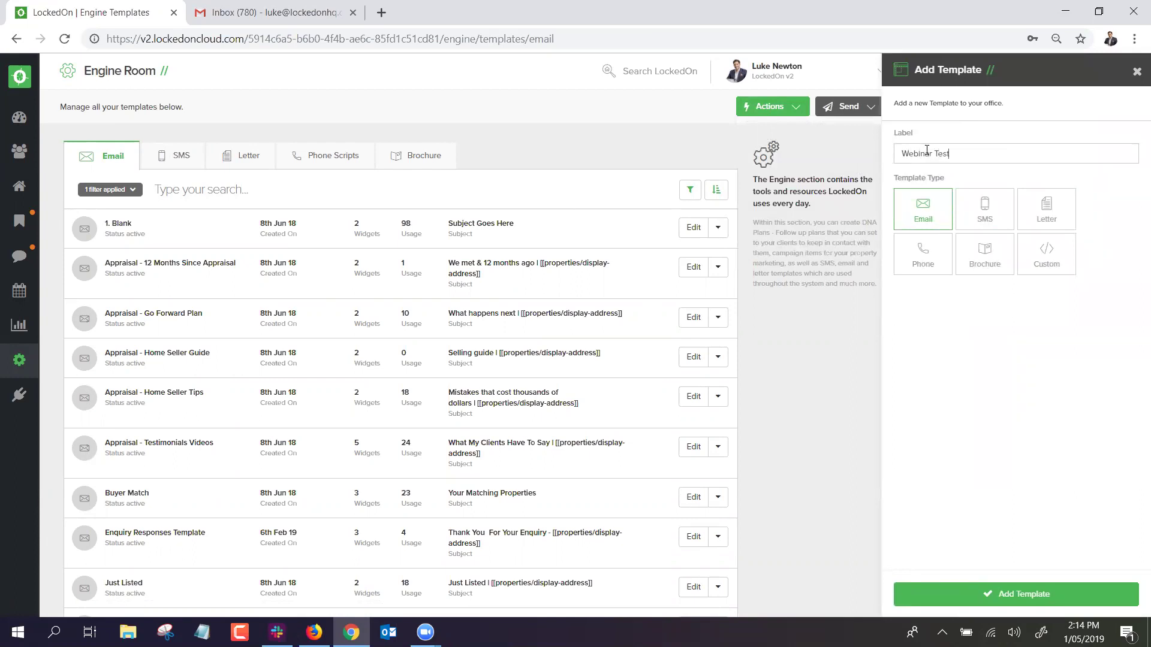
left_click(986, 217)
left_click(1035, 222)
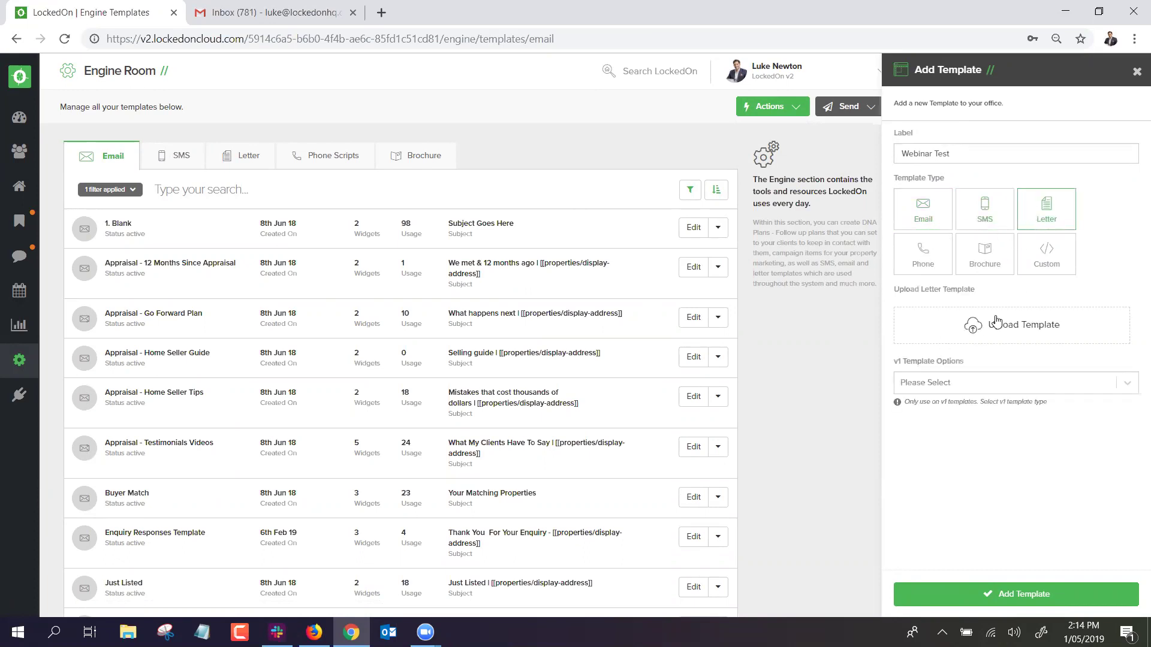
left_click(922, 273)
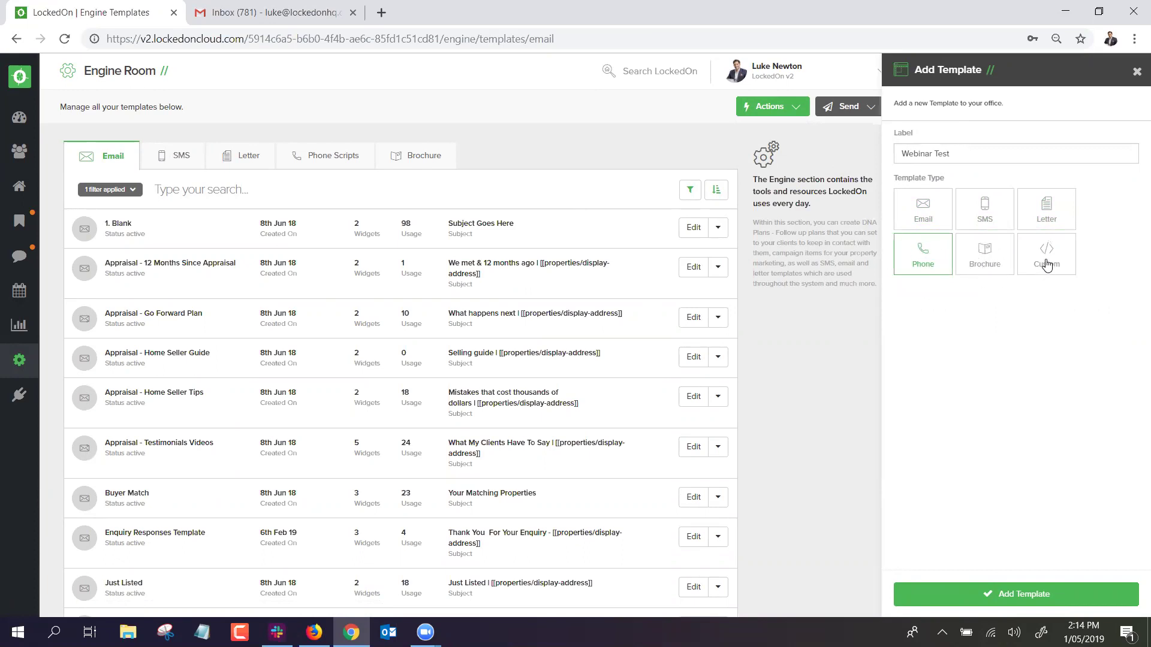
left_click(924, 211)
left_click(959, 594)
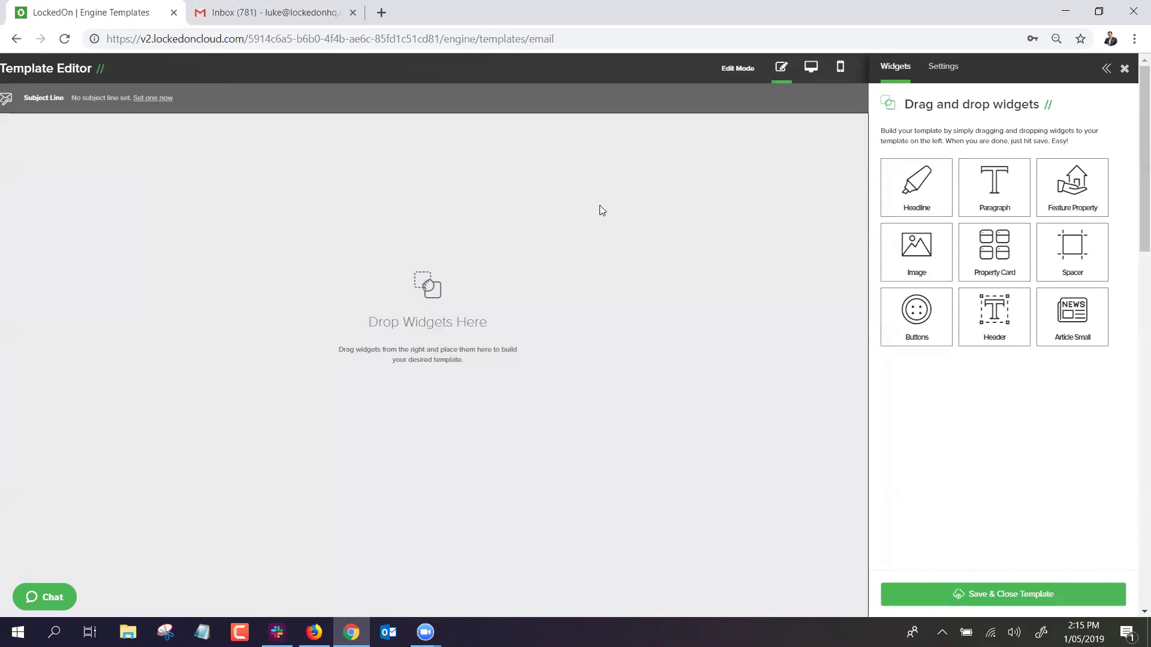
Set the email's subject line to 'Webinar Test'.
mouse_move(173, 99)
left_mouse_down()
mouse_move(142, 102)
mouse_move(155, 106)
left_mouse_up()
left_click(172, 100)
type("Webinar Test")
key("Return")
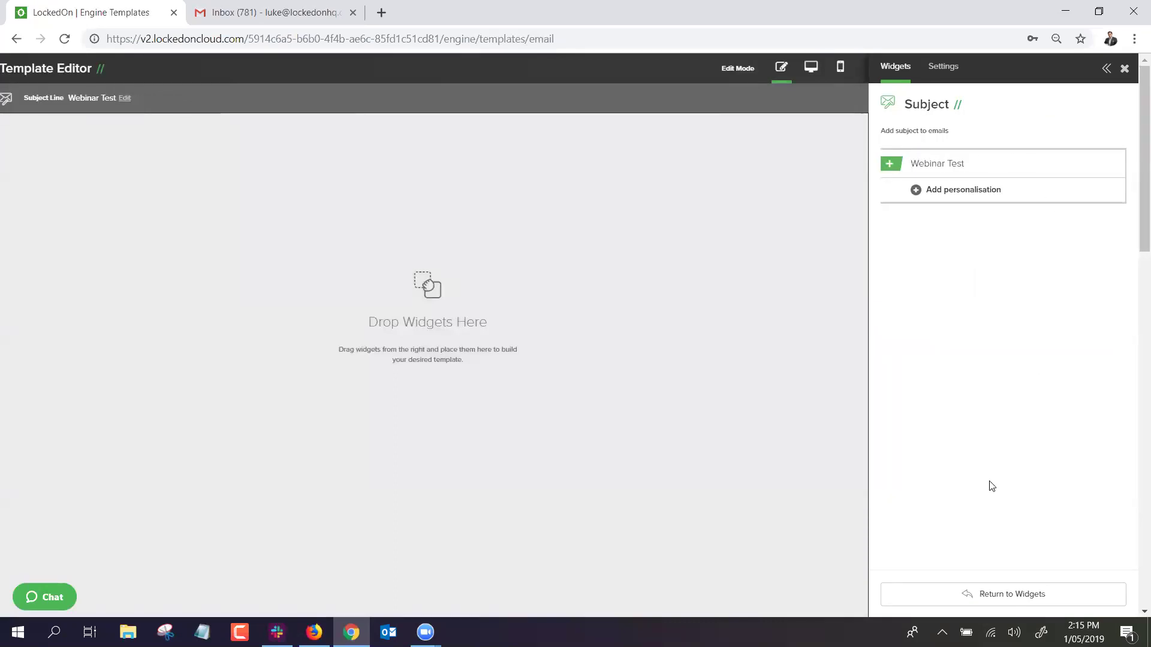
Add a Header titled with the agent's name and phone number, then an Image block below it.
left_click(1001, 599)
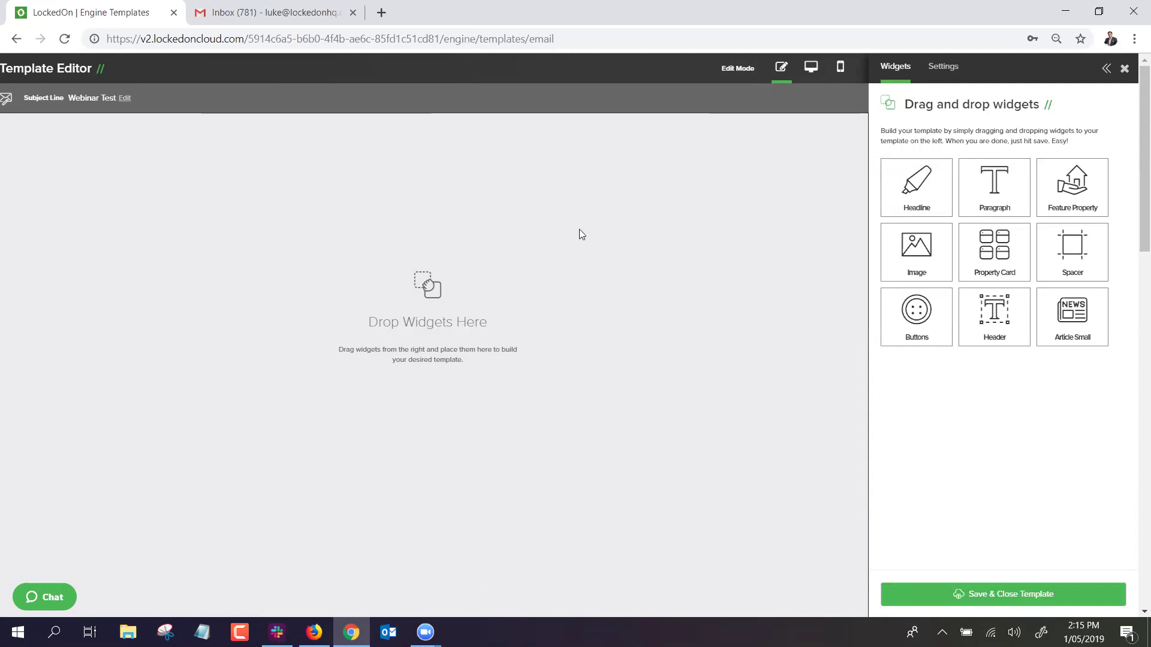
left_click_drag(982, 317, 361, 181)
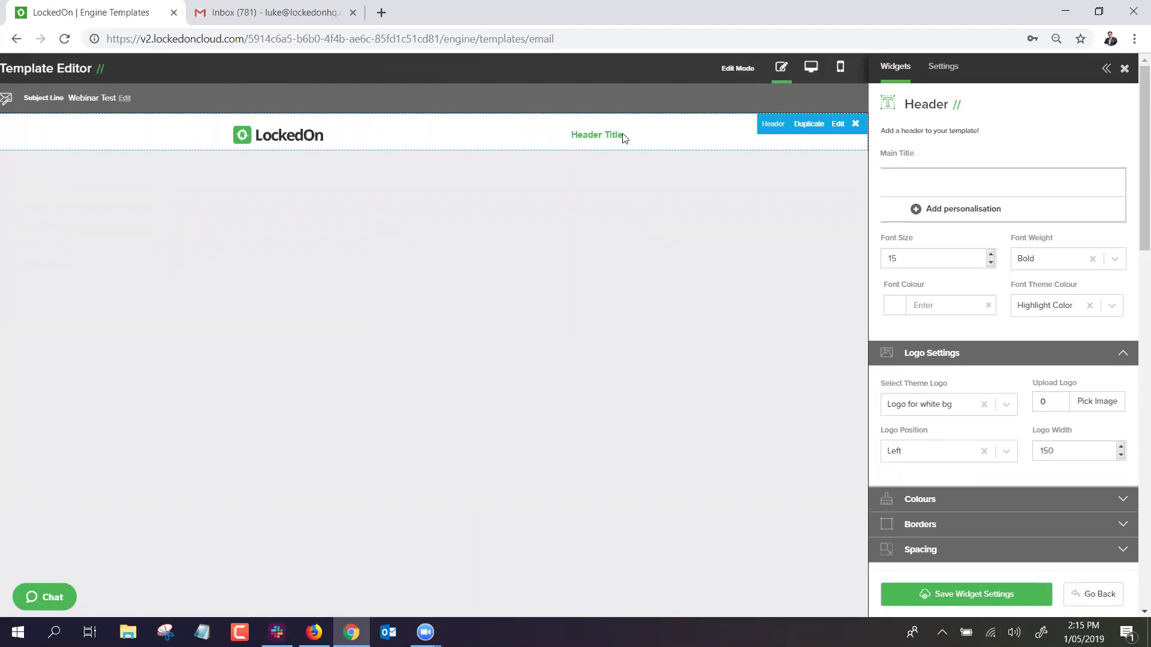
left_click(933, 182)
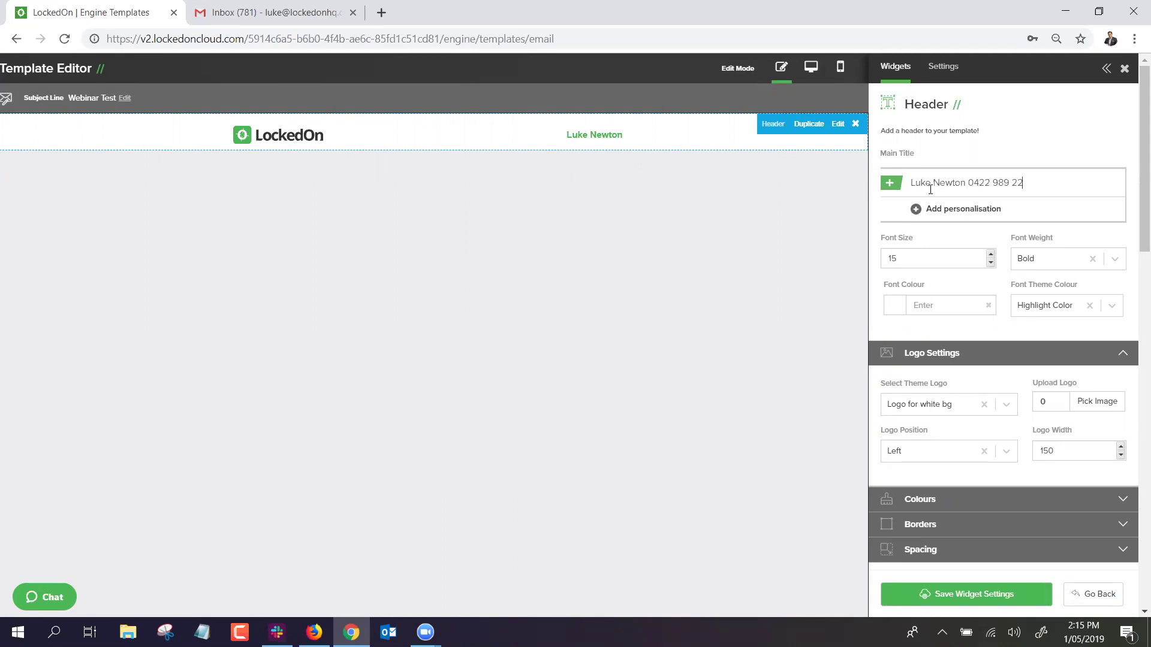
left_click(917, 595)
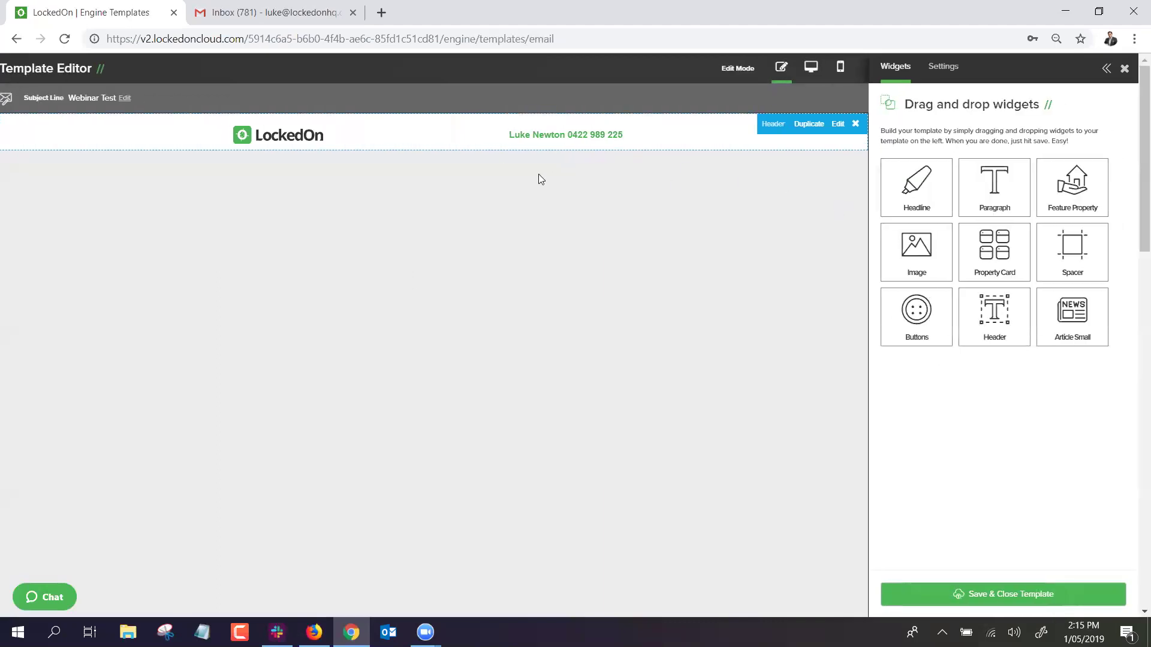
left_click_drag(923, 246, 470, 200)
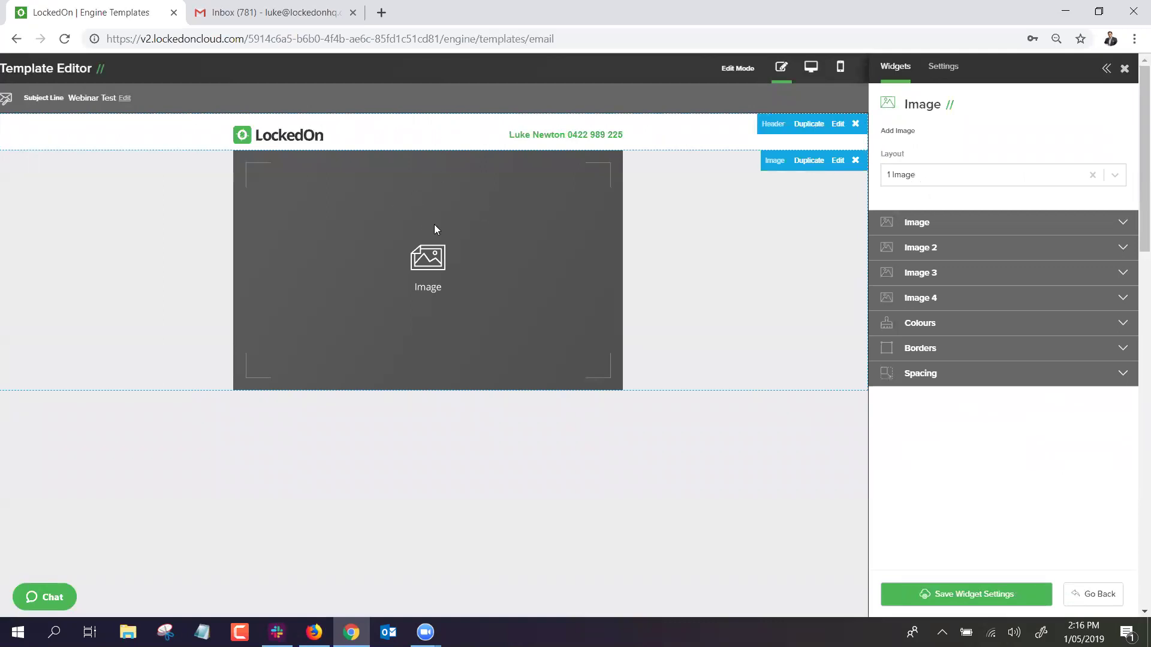
Try the two-, three- and four-image layouts, then return the image block to 1 Image.
left_click(943, 223)
left_click(941, 177)
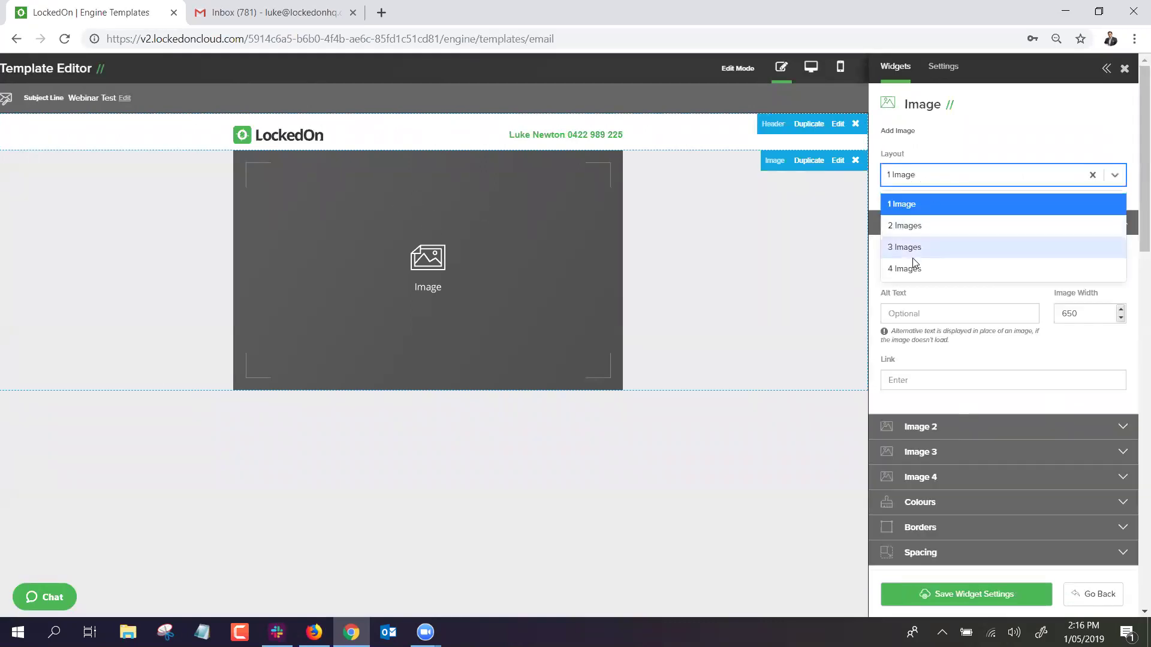
left_click(913, 225)
left_click(916, 176)
left_click(912, 246)
left_click(917, 176)
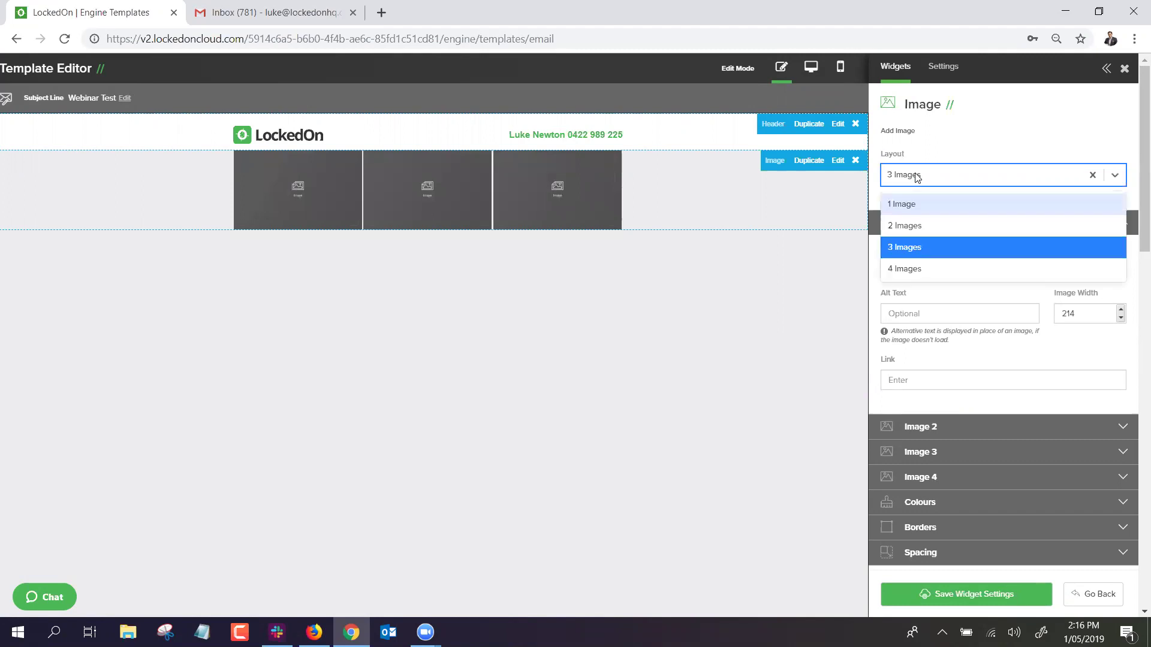
left_click(909, 269)
left_click(922, 182)
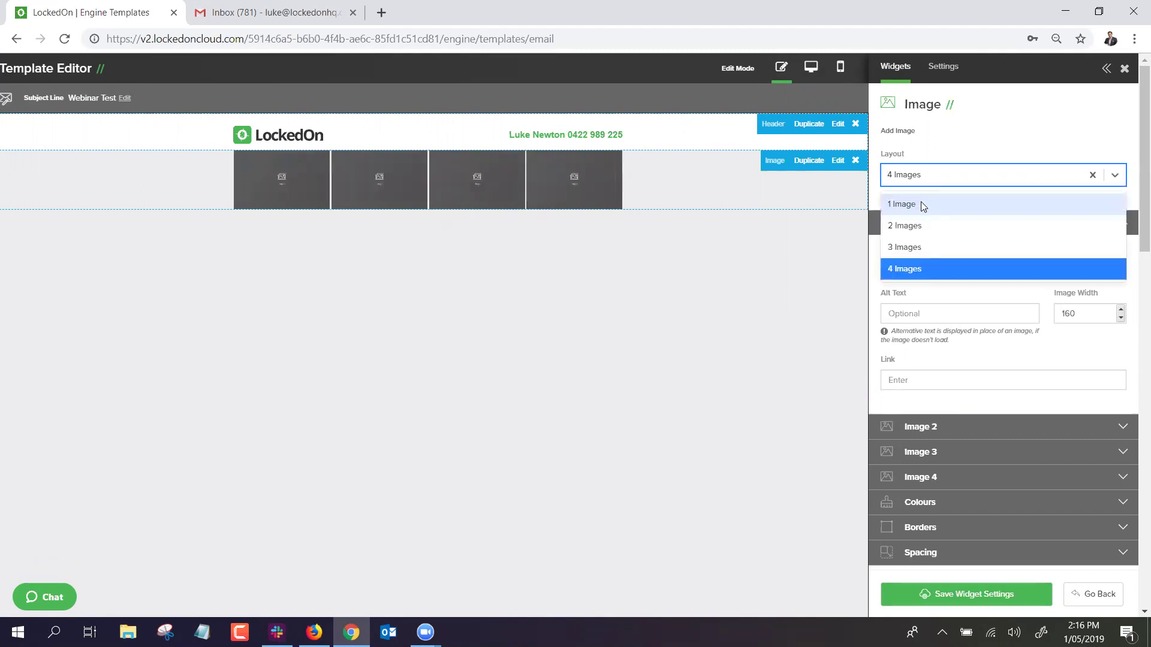
left_click(921, 204)
Fill the image slot with the speaker-on-stage photo RechargeDay2-55.jpg from the library.
left_click(989, 223)
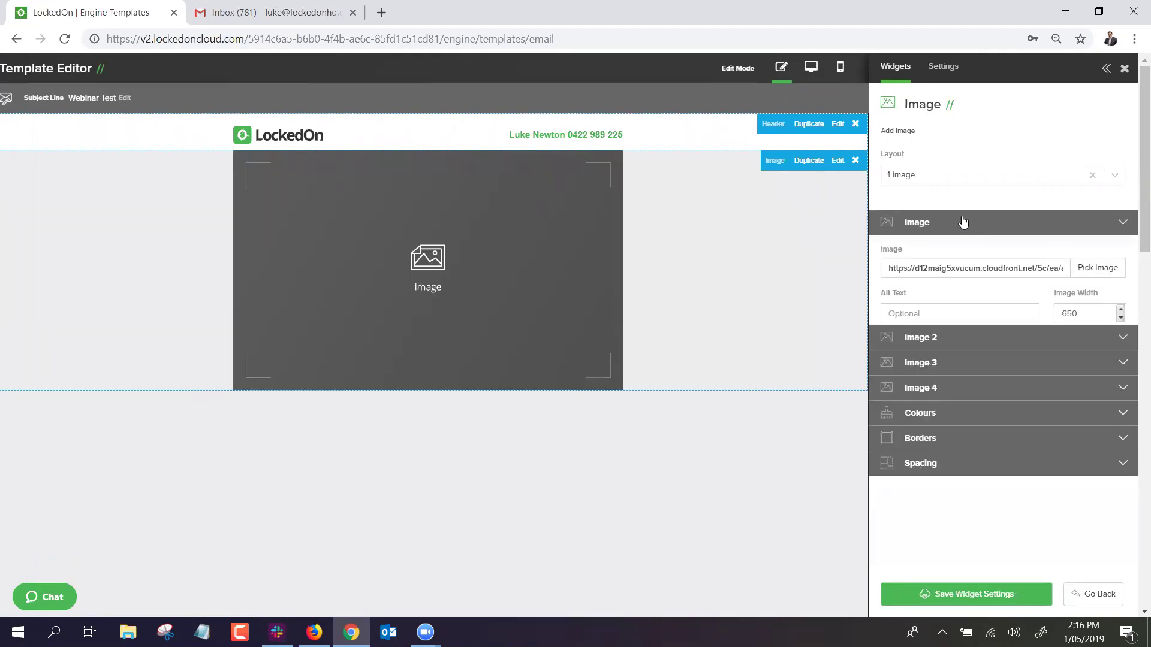
left_click(938, 223)
left_click(1094, 267)
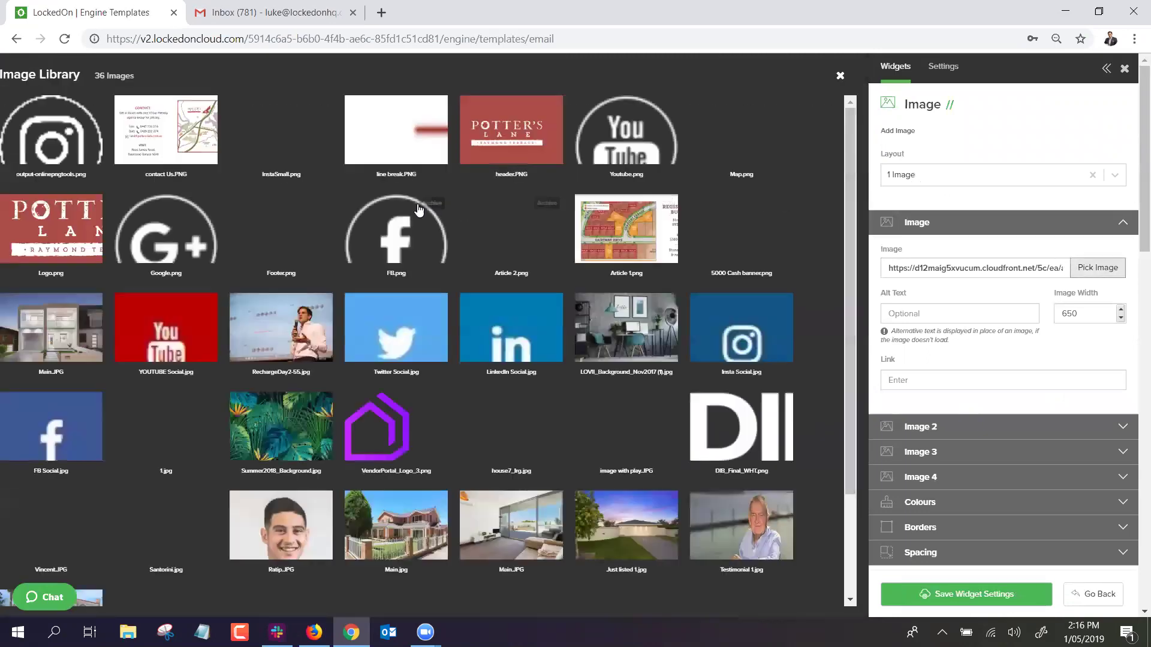
left_click(320, 317)
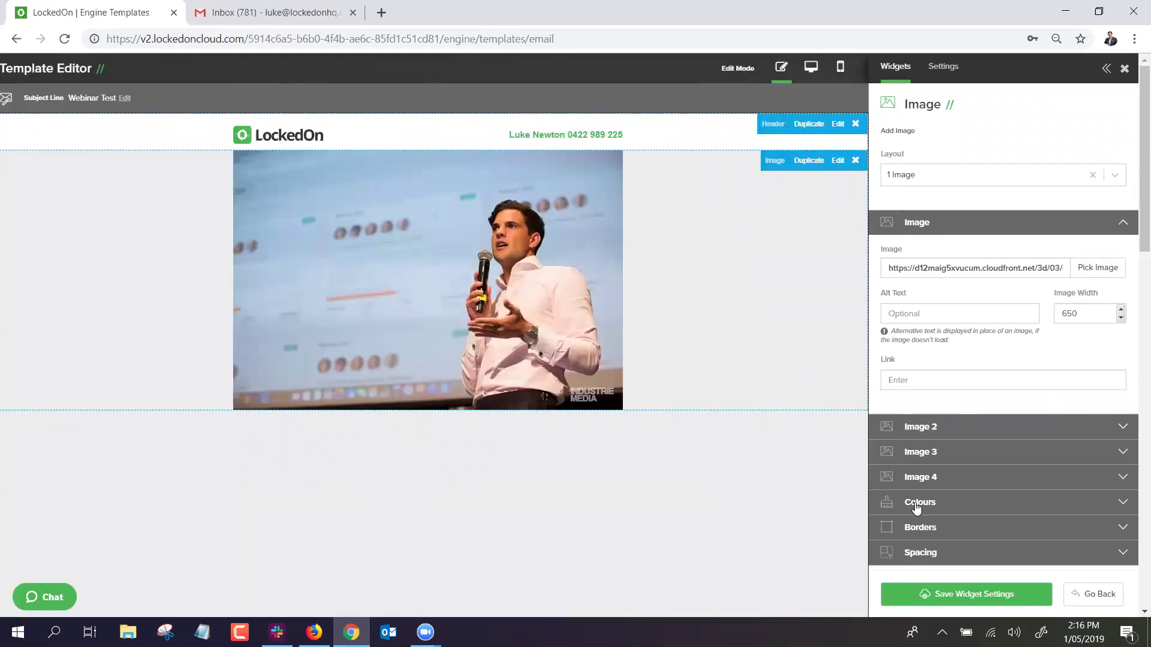
Try a green row background, revert it to white, and save the image block.
left_click(910, 235)
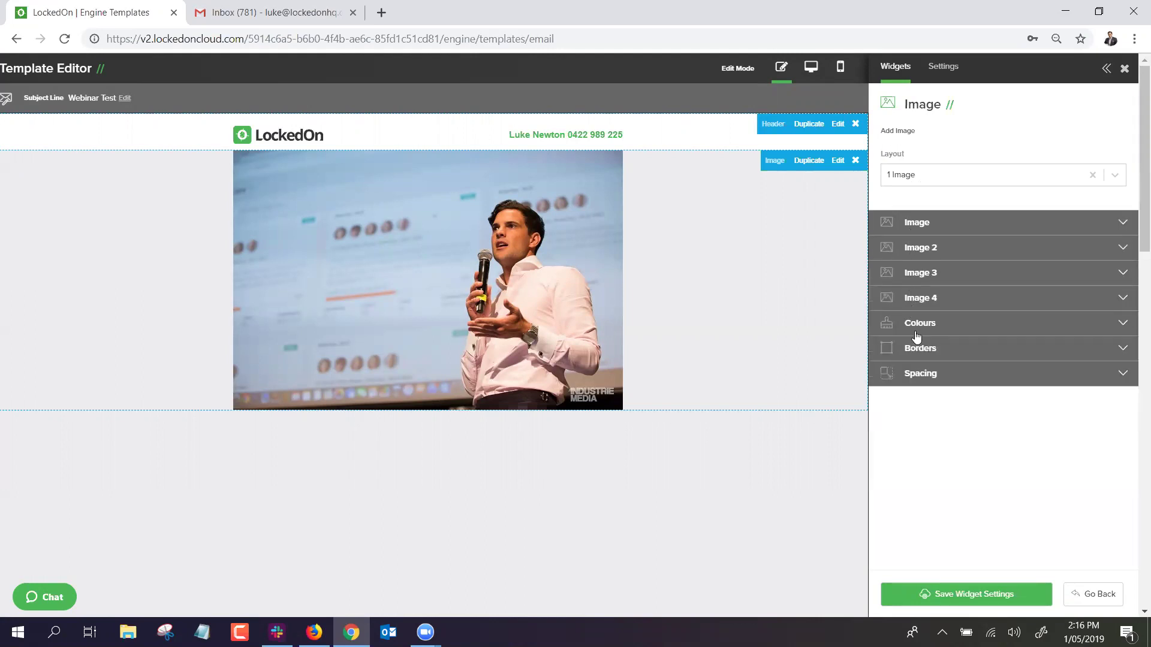
left_click(916, 330)
left_click(906, 421)
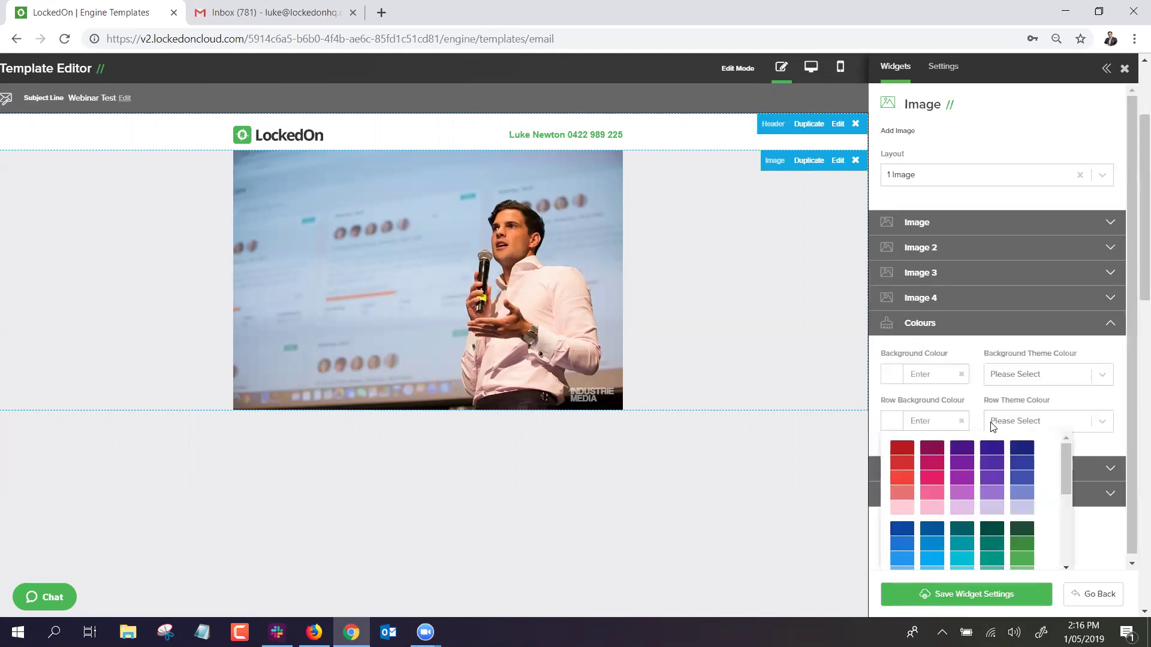
left_click(1019, 559)
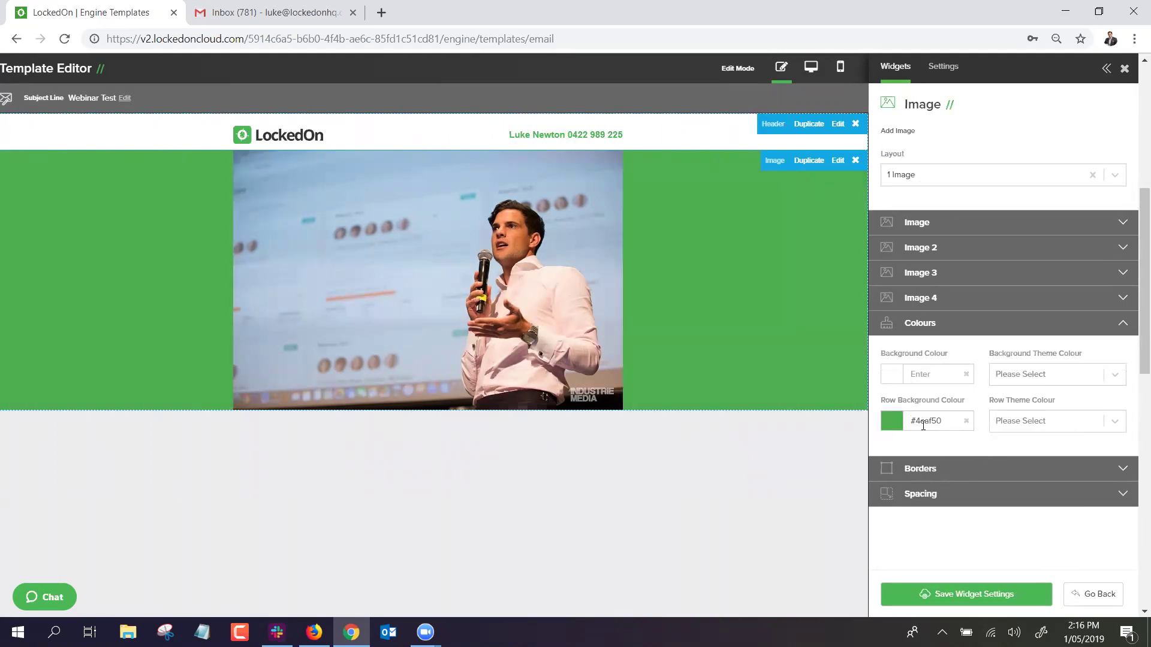
left_click(887, 431)
scroll(1012, 558, "down", 5)
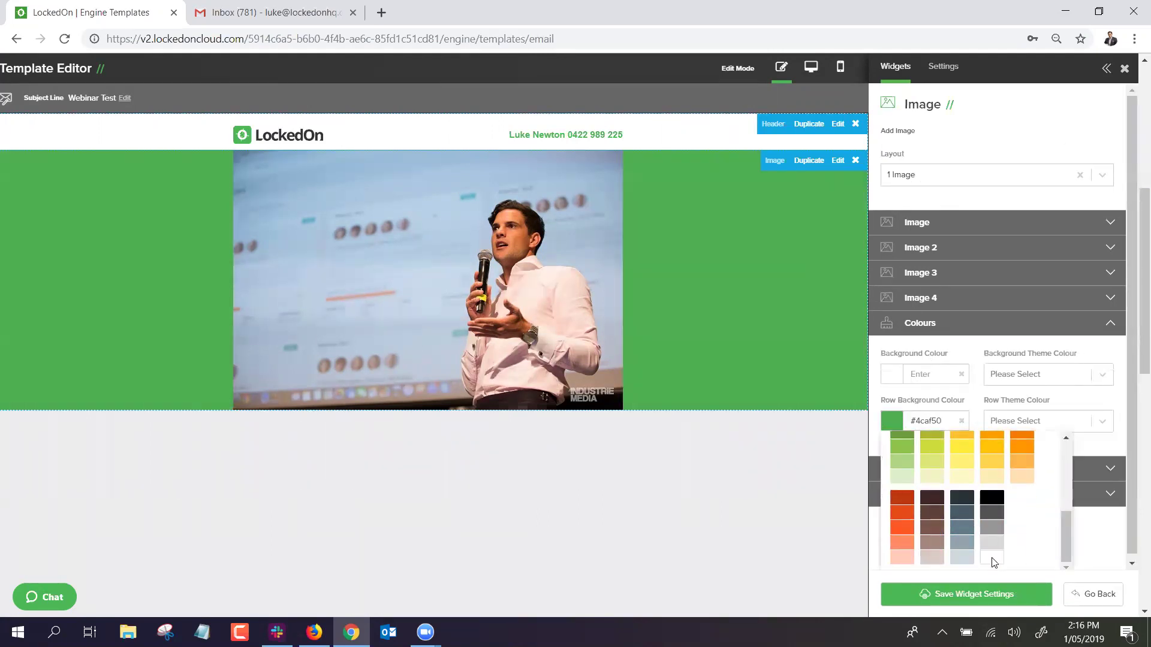
left_click(992, 561)
left_click(930, 594)
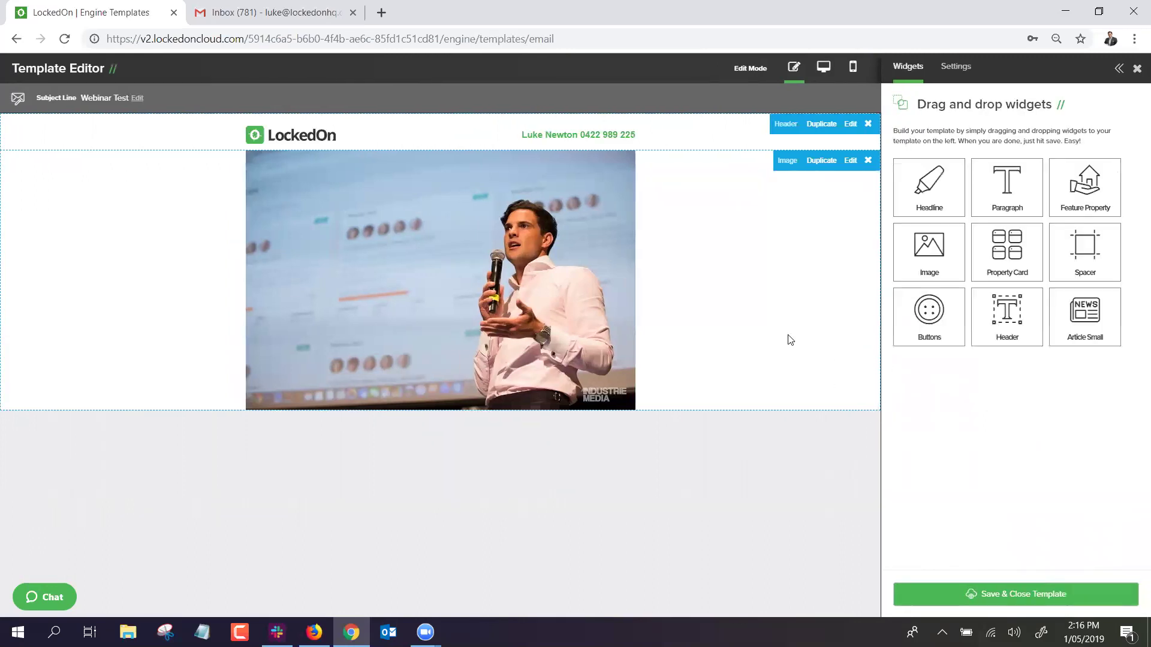
left_click(837, 161)
left_click(923, 226)
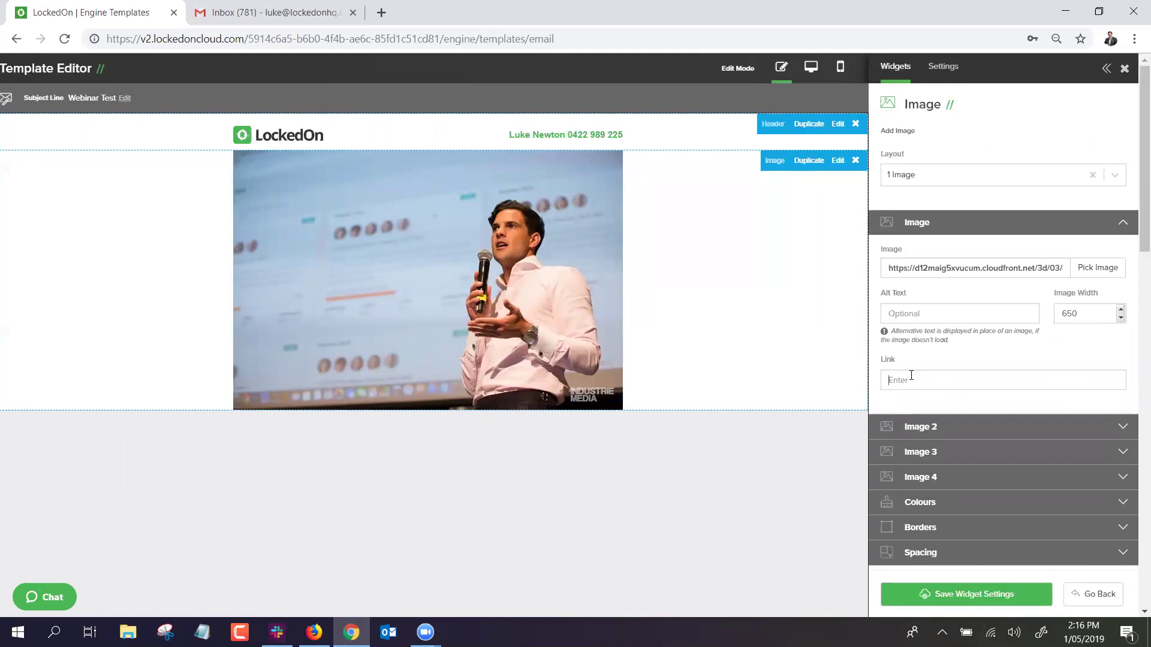
left_click(380, 13)
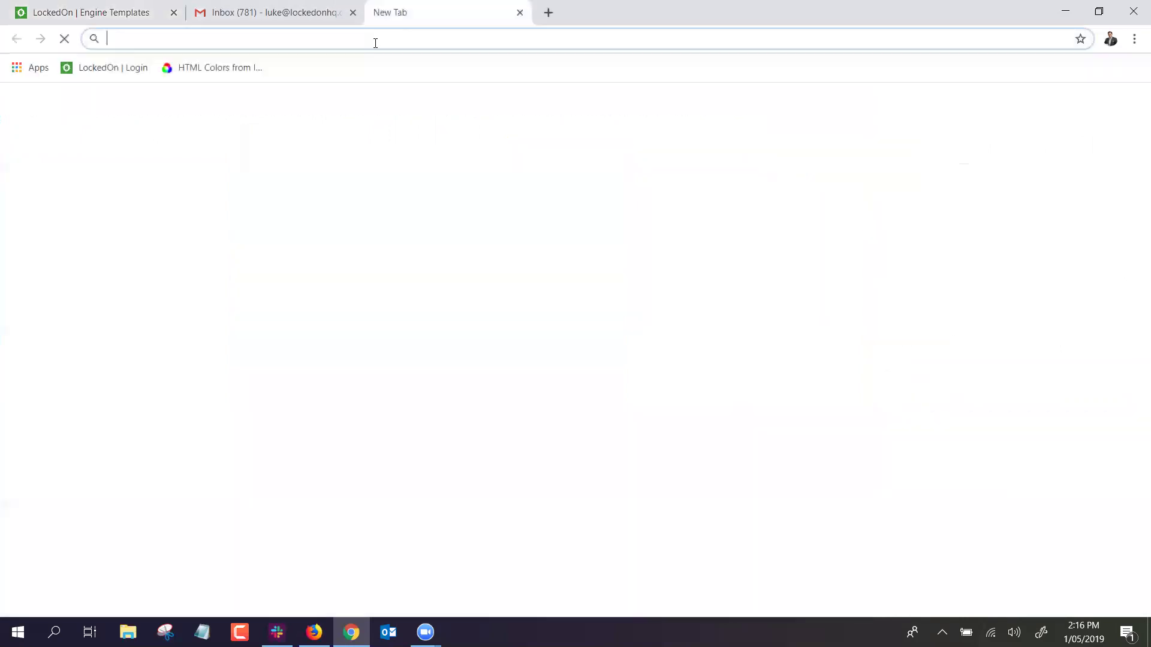
type("www.locke")
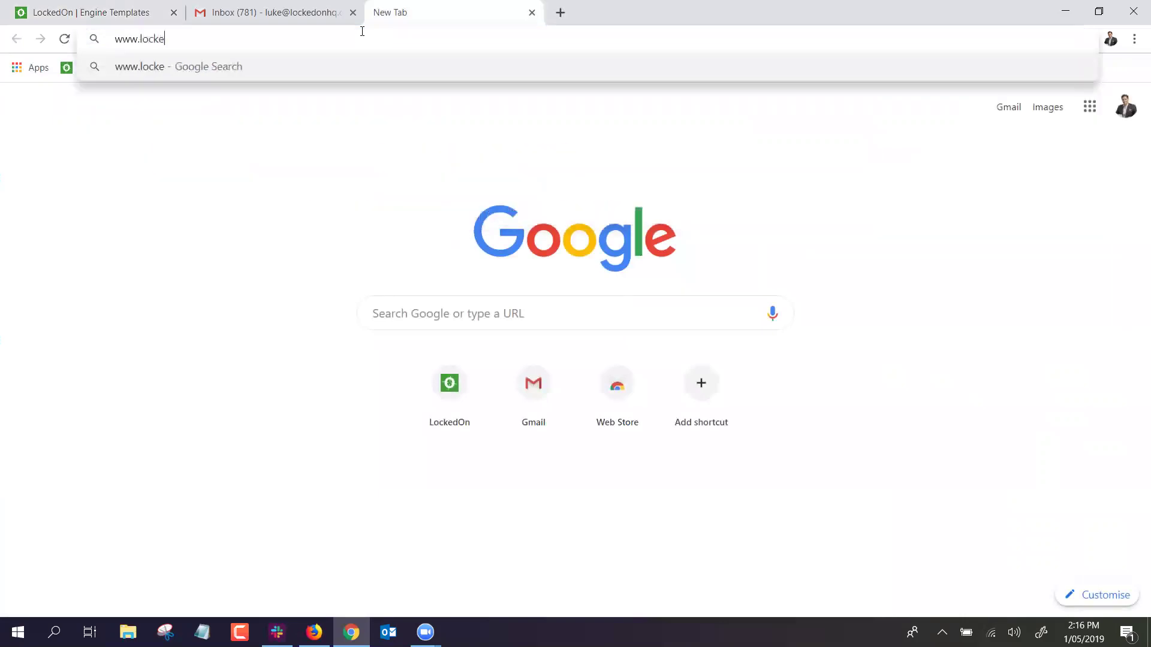
type("don.com/")
key("BackSpace")
key("Return")
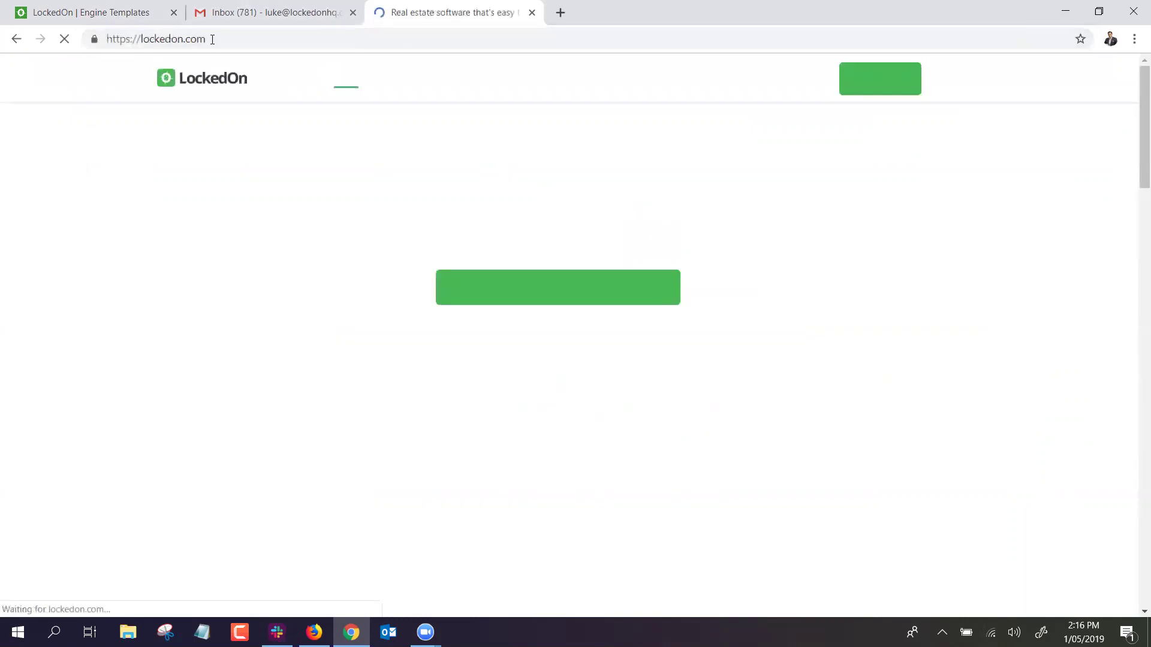
left_click(219, 39)
key("ctrl+c")
Paste the lockedon.com address as the speaker photo's link and save it.
left_click(111, 9)
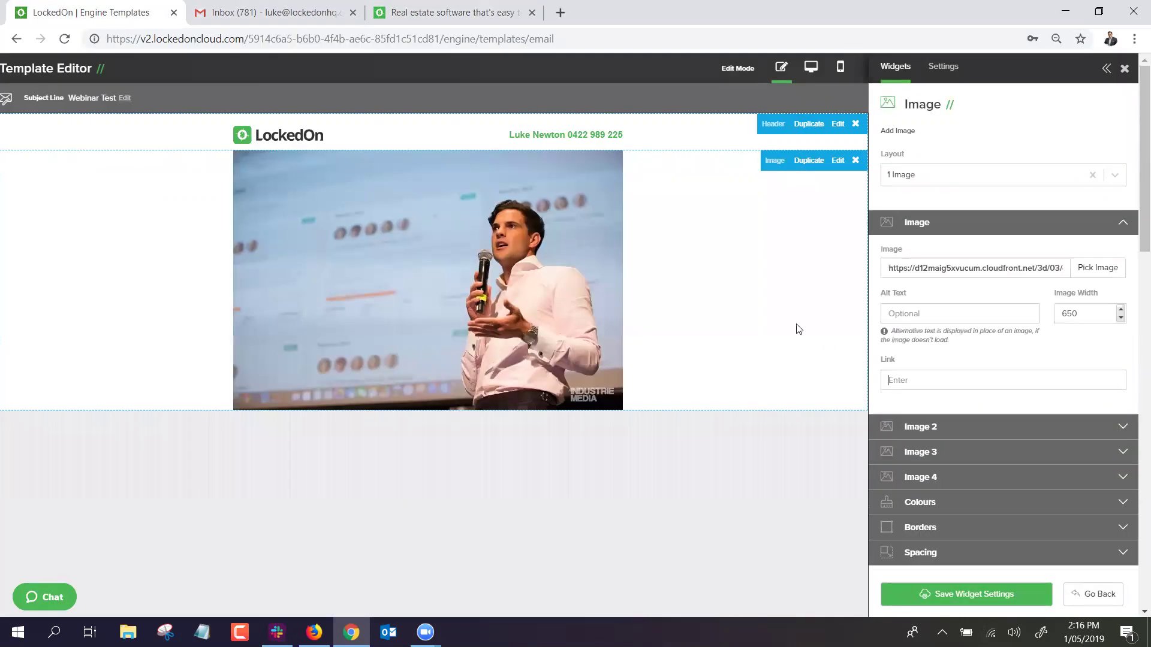
key("ctrl+v")
left_click(955, 593)
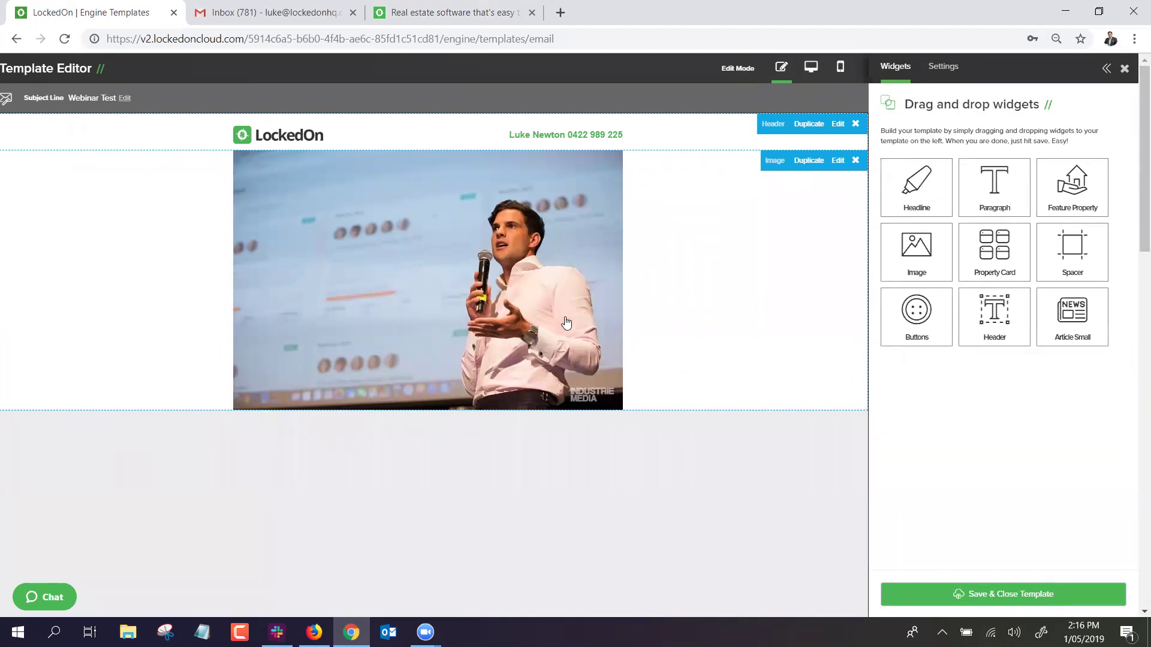
Try four images on the photo block, then keep it at a single image and save.
left_click(839, 160)
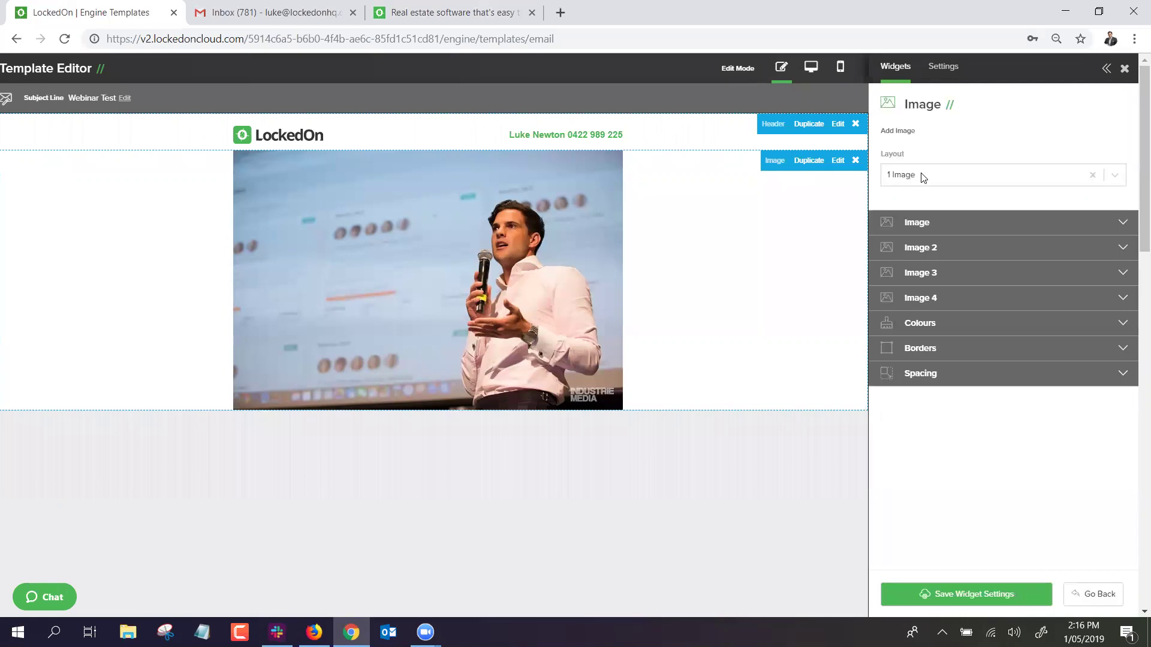
left_click(923, 177)
left_click(914, 268)
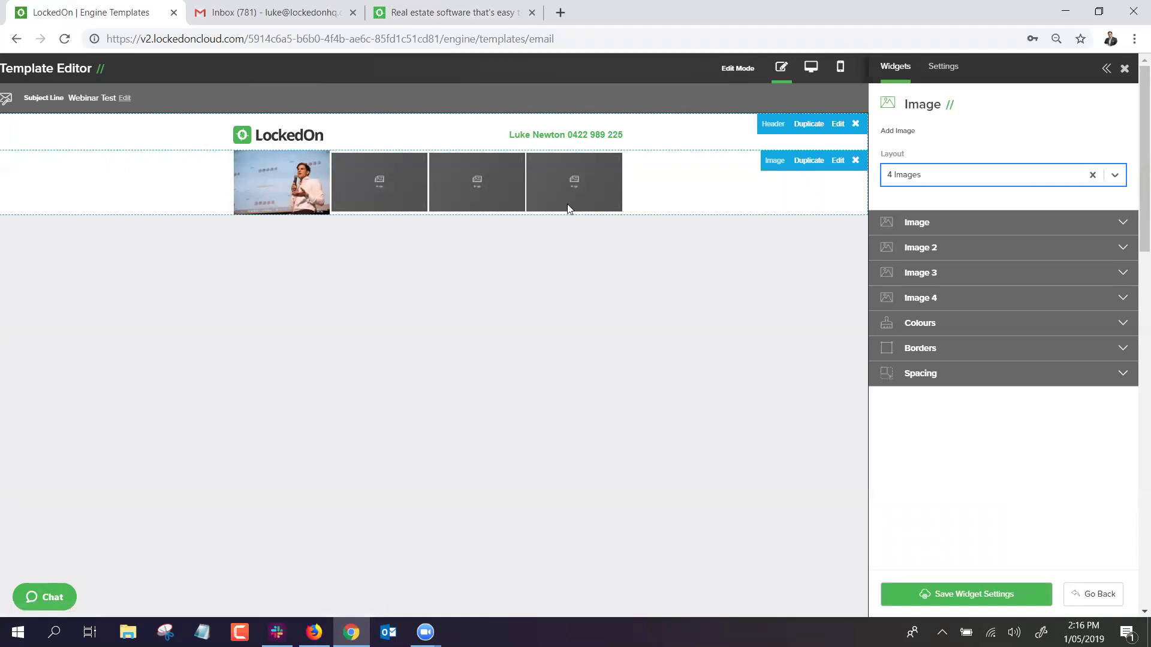
left_click(899, 182)
left_click(899, 207)
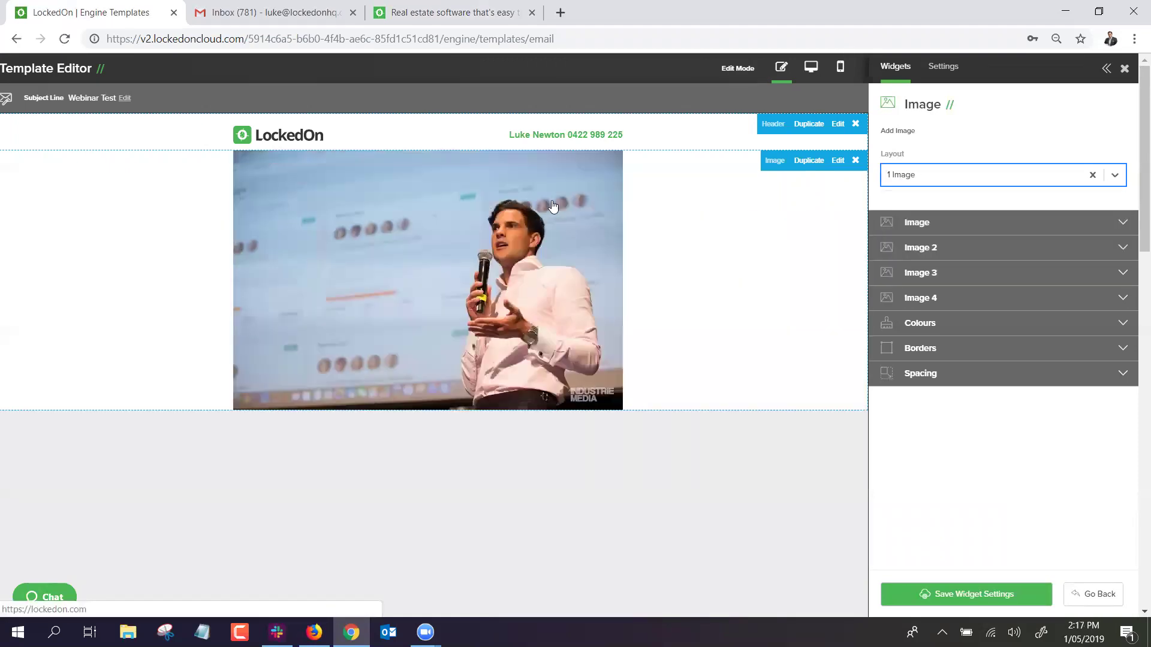
left_click(946, 591)
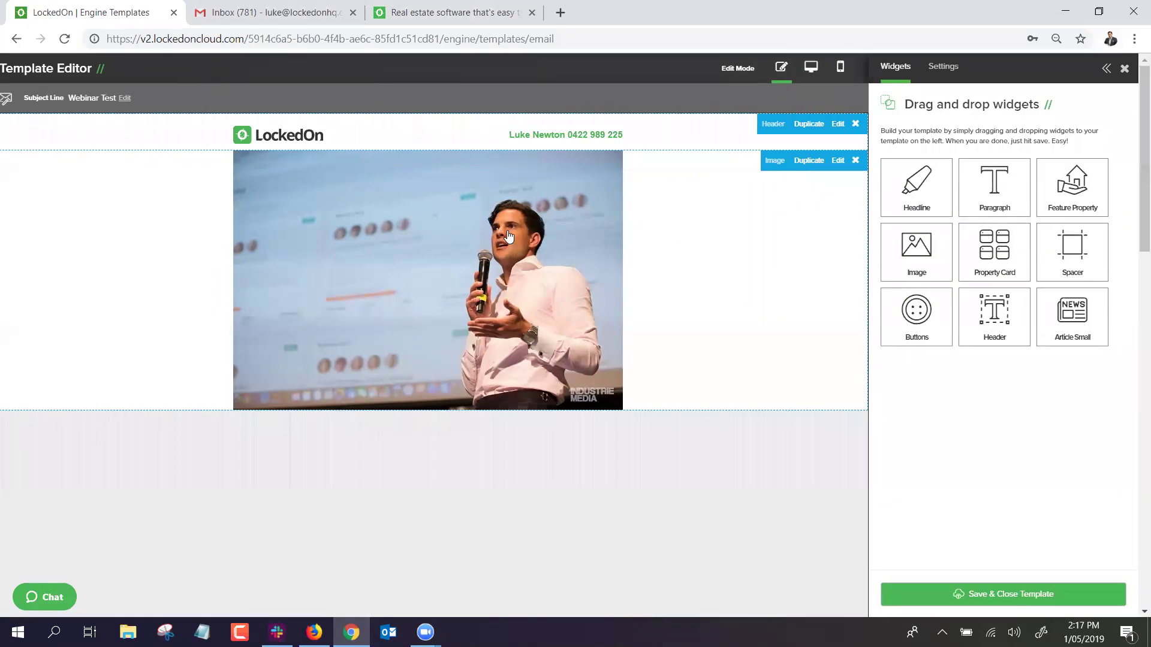
Add a two-image row with office desk and tropical leaves photos, then delete that row.
left_click_drag(716, 255, 431, 390)
left_click(964, 180)
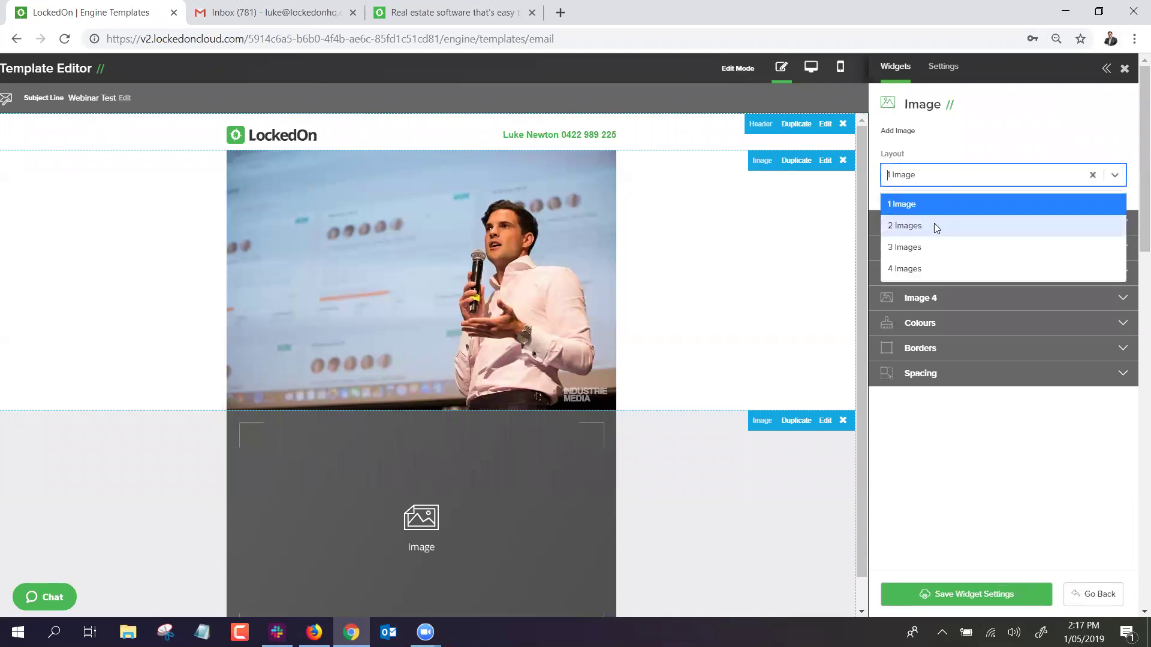
left_click(934, 225)
left_click(950, 224)
left_click(1079, 268)
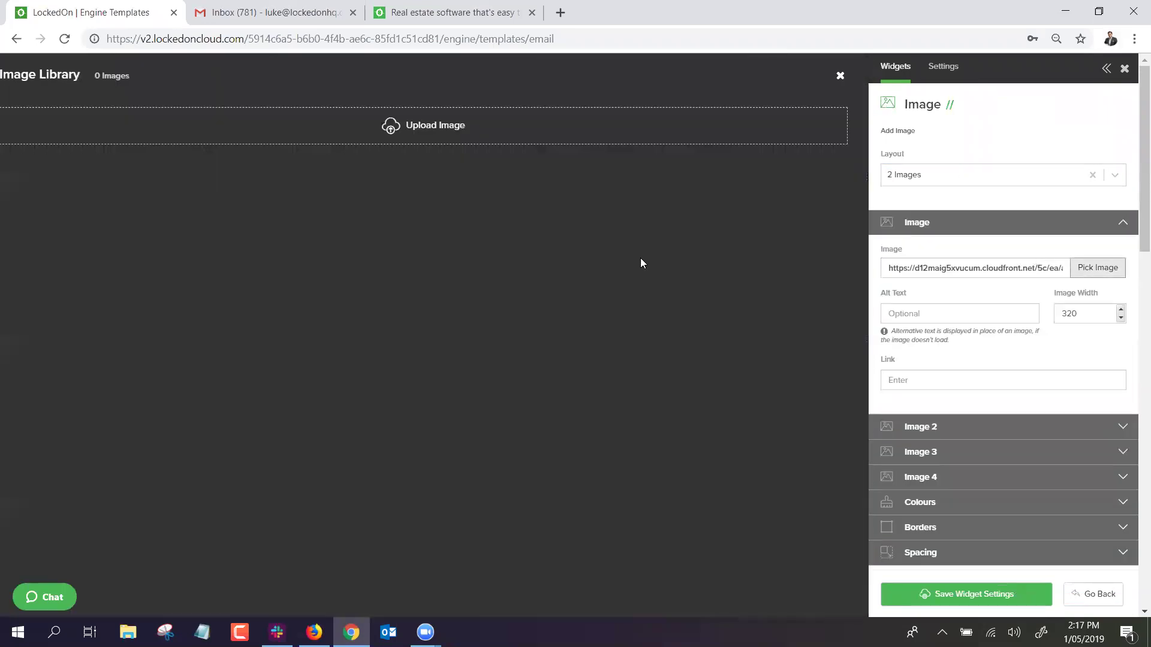
left_click(779, 327)
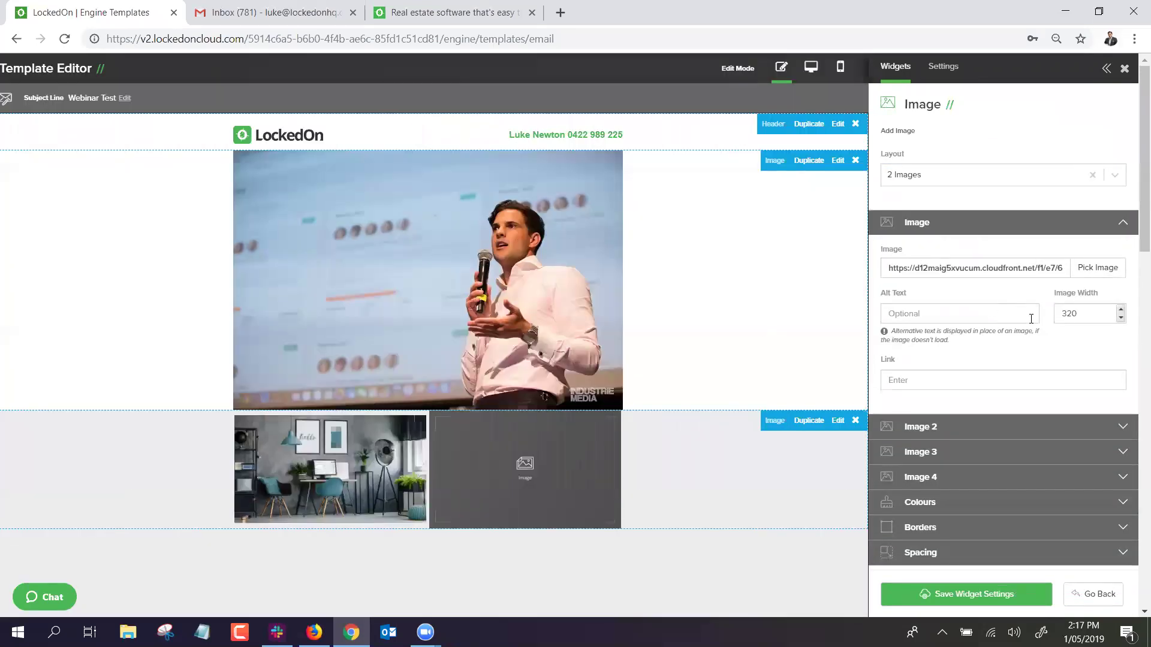
left_click(935, 222)
left_click(920, 249)
left_click(1096, 293)
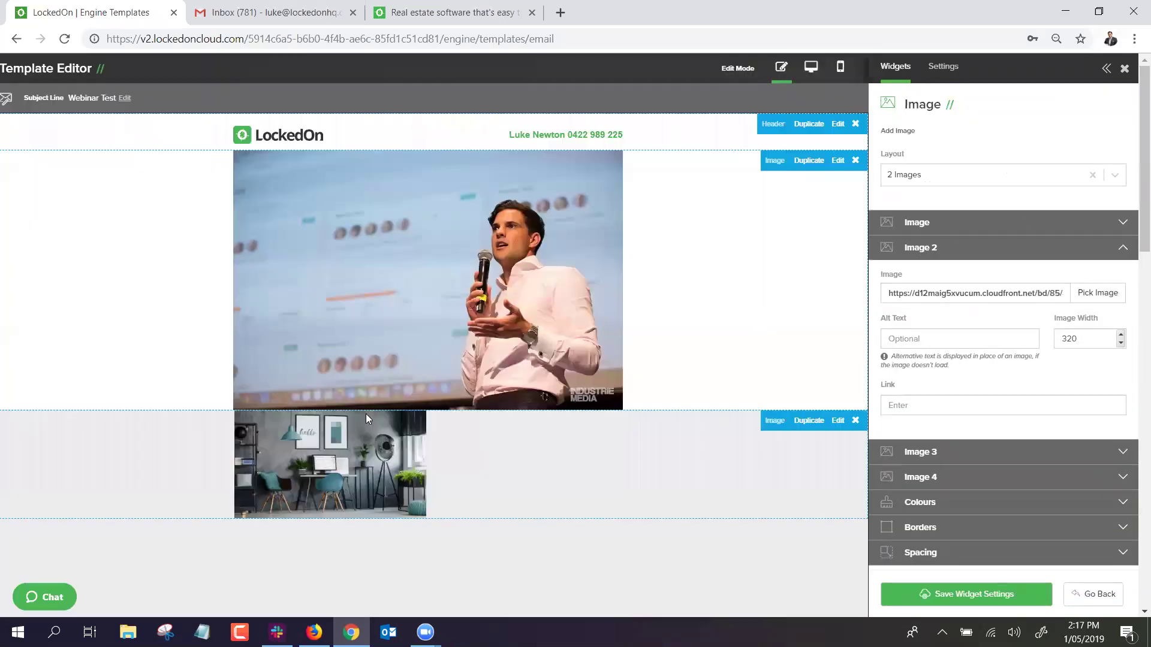
left_click(318, 420)
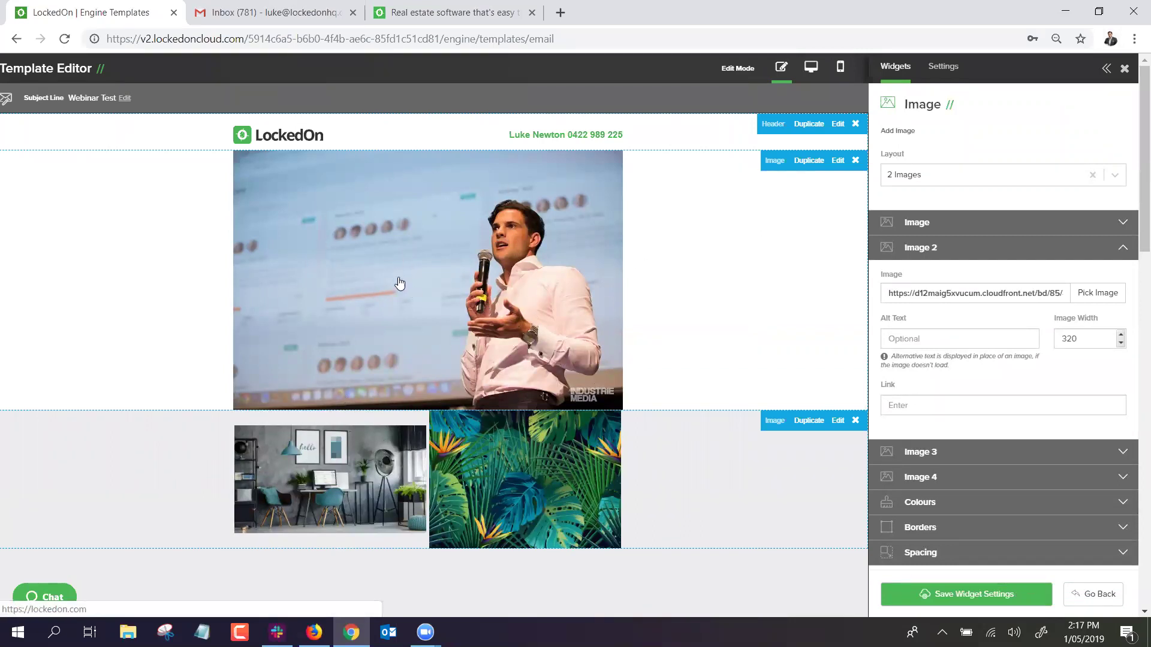
left_click(856, 422)
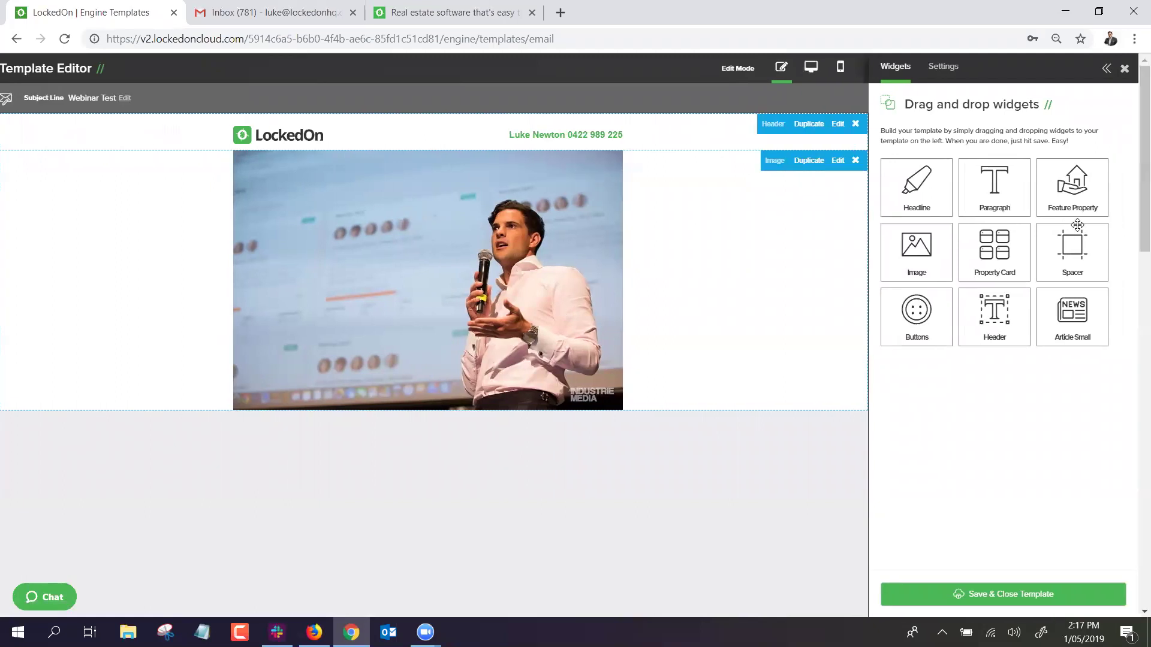
Add a paragraph below the photo reading 'Hi' plus the Recipient Name field and a comma.
left_click_drag(995, 190, 458, 466)
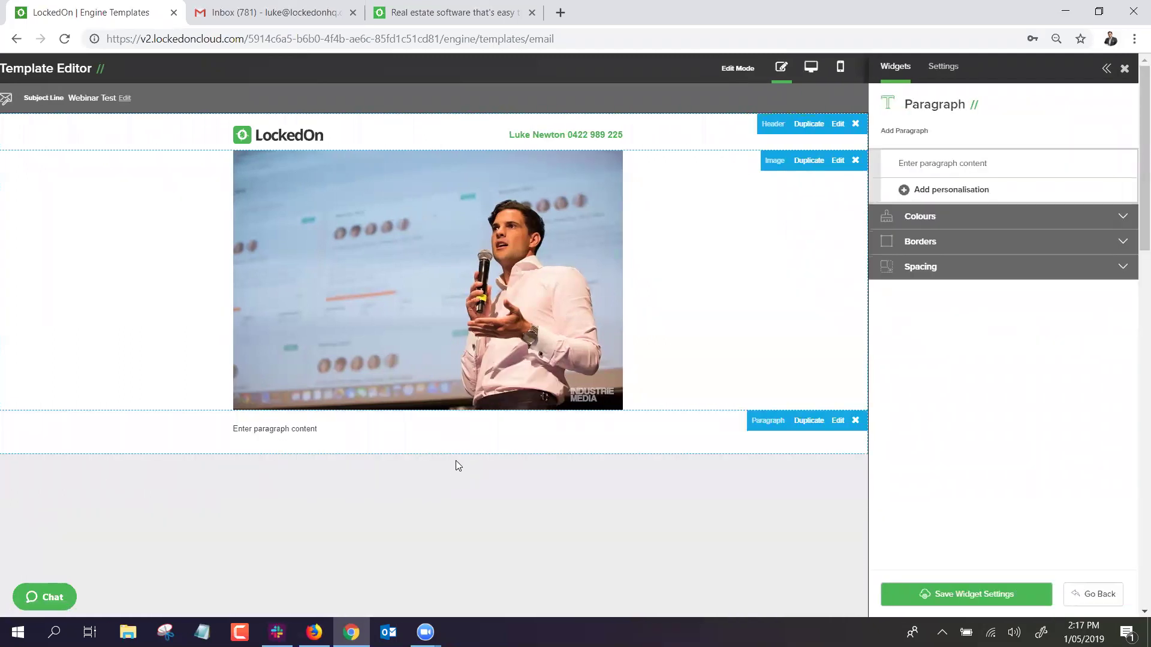
left_click(1006, 161)
type("Hi")
left_click(934, 190)
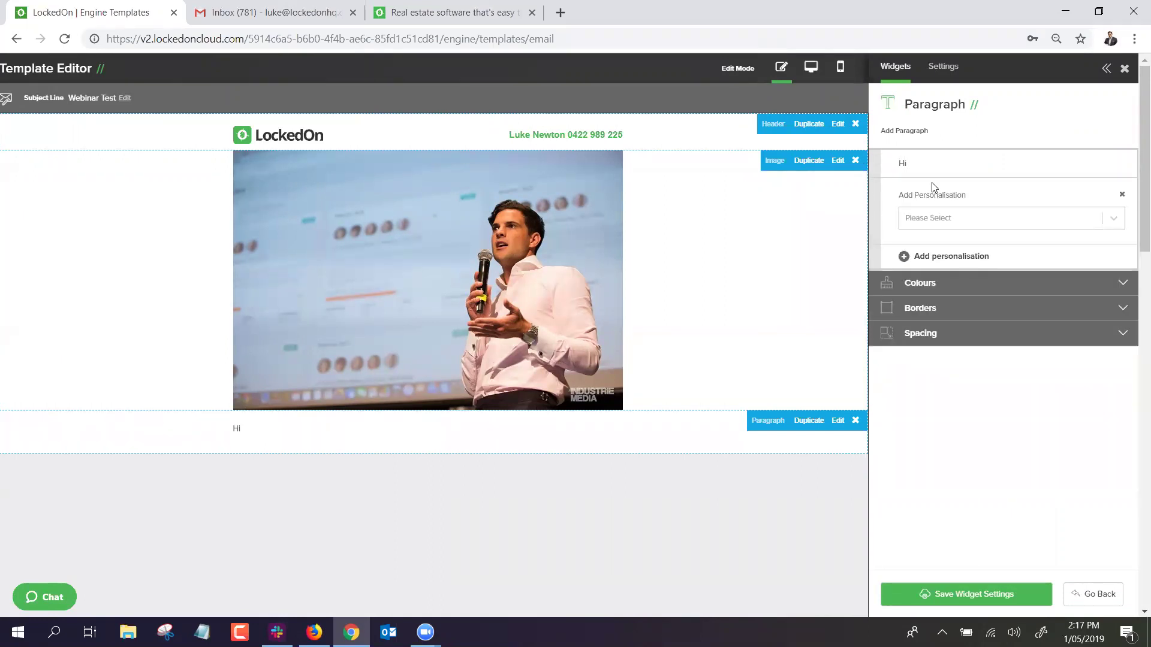
left_click(931, 219)
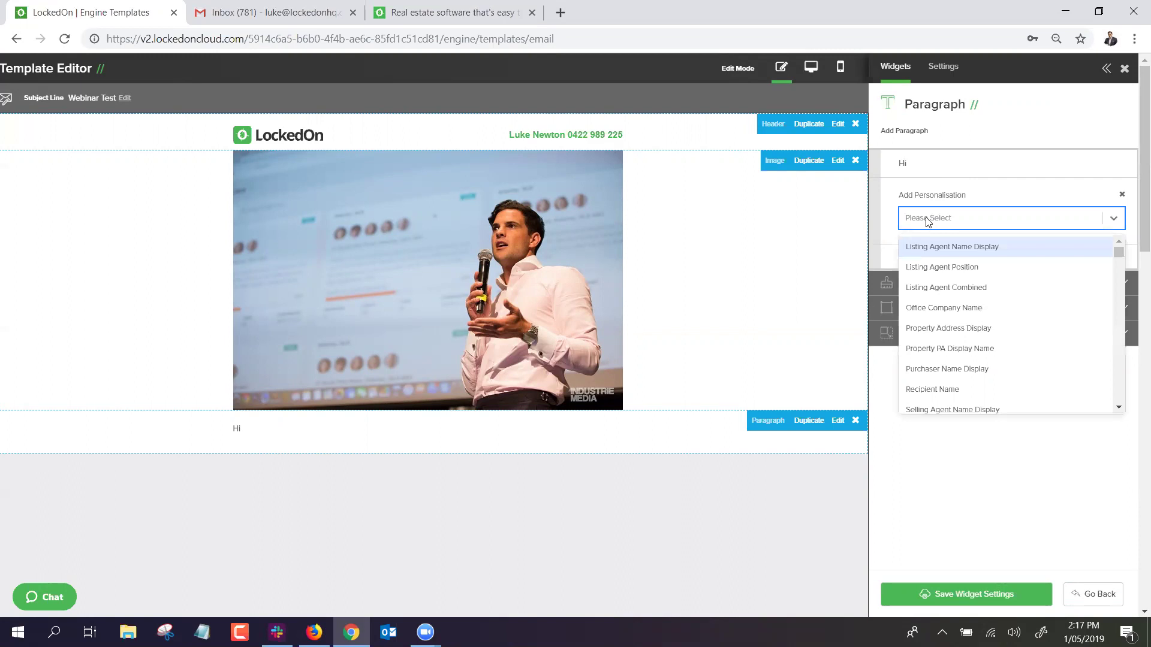
scroll(1035, 264, "down", 3)
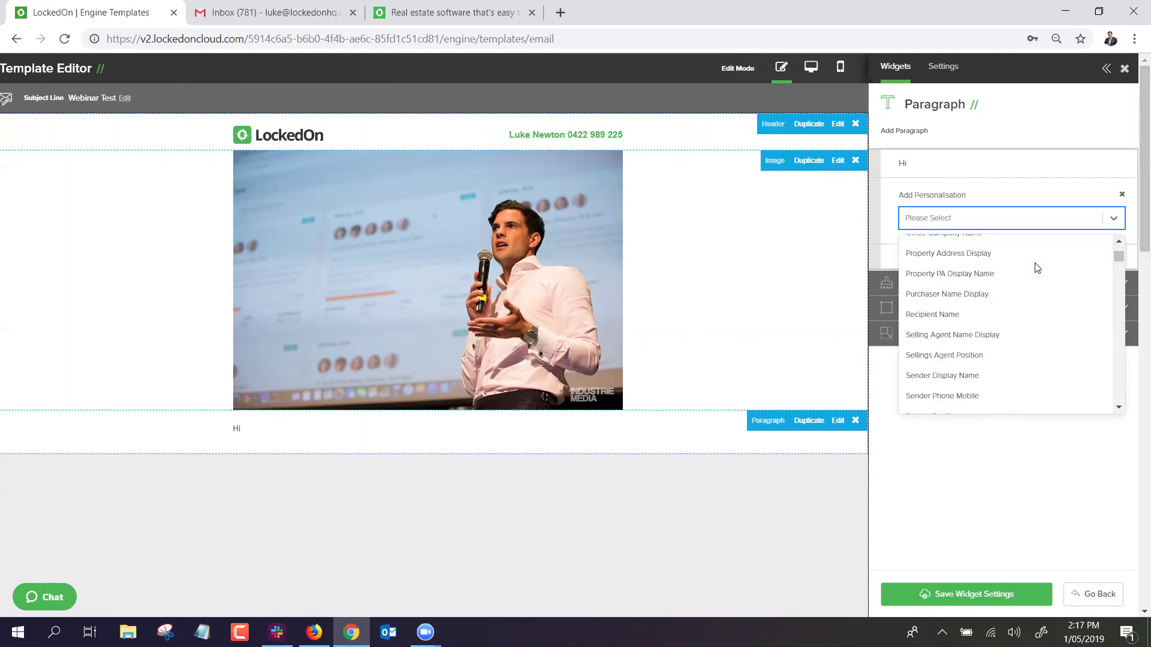
scroll(1036, 268, "down", 2)
scroll(1001, 282, "up", 4)
scroll(1002, 291, "down", 4)
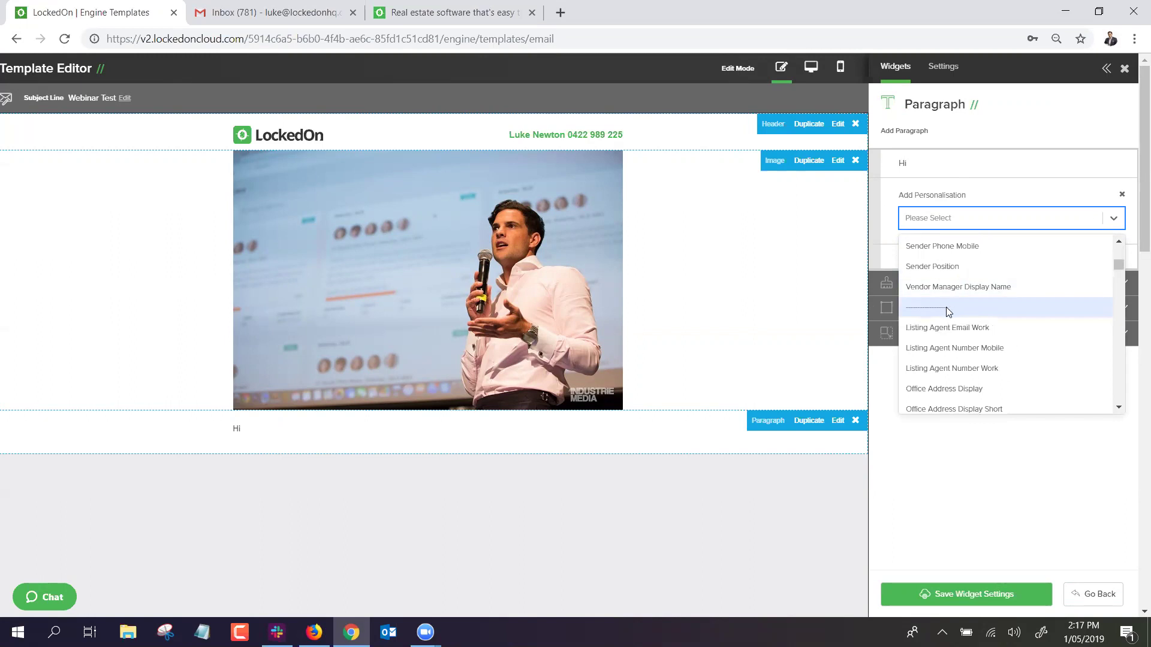
scroll(947, 311, "up", 4)
left_click(953, 313)
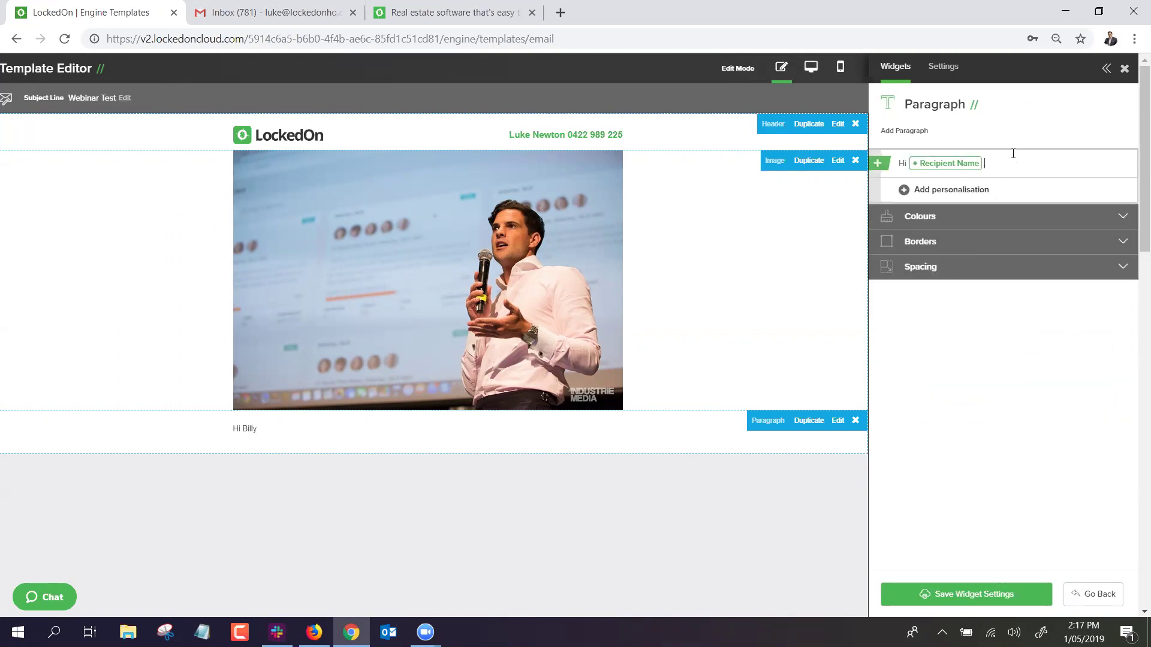
type(",")
key("Return")
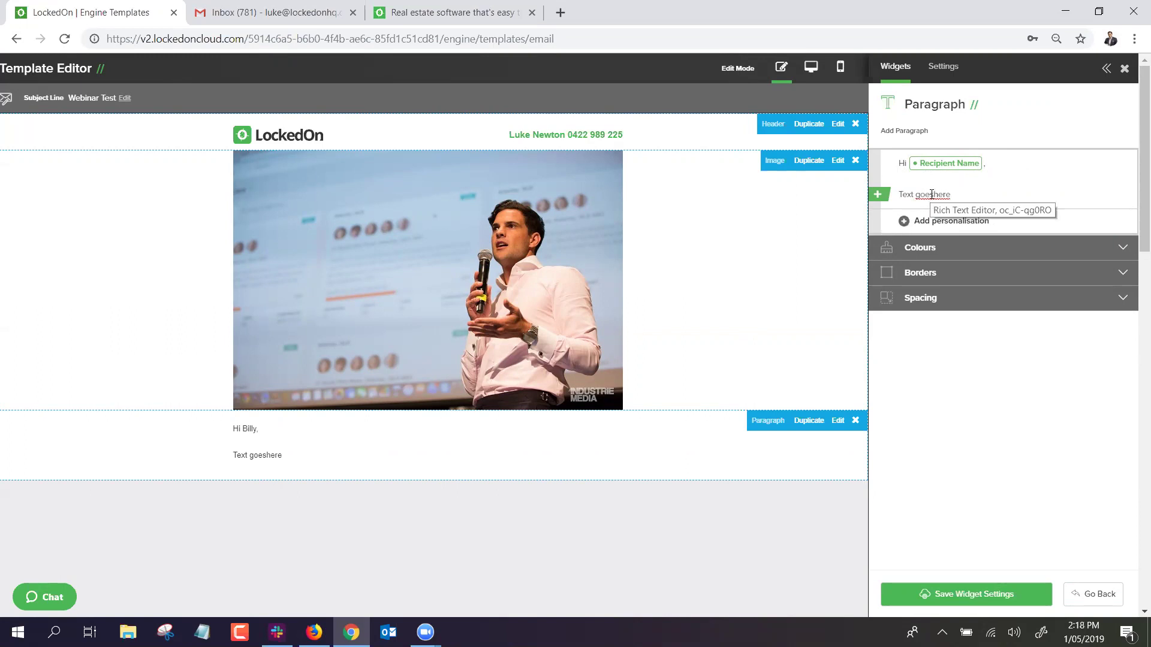
Fix the 'Text goes here' line's spacing, make it bold purple, and save the paragraph.
left_click(935, 196)
left_click_drag(952, 193, 897, 191)
left_click(895, 170)
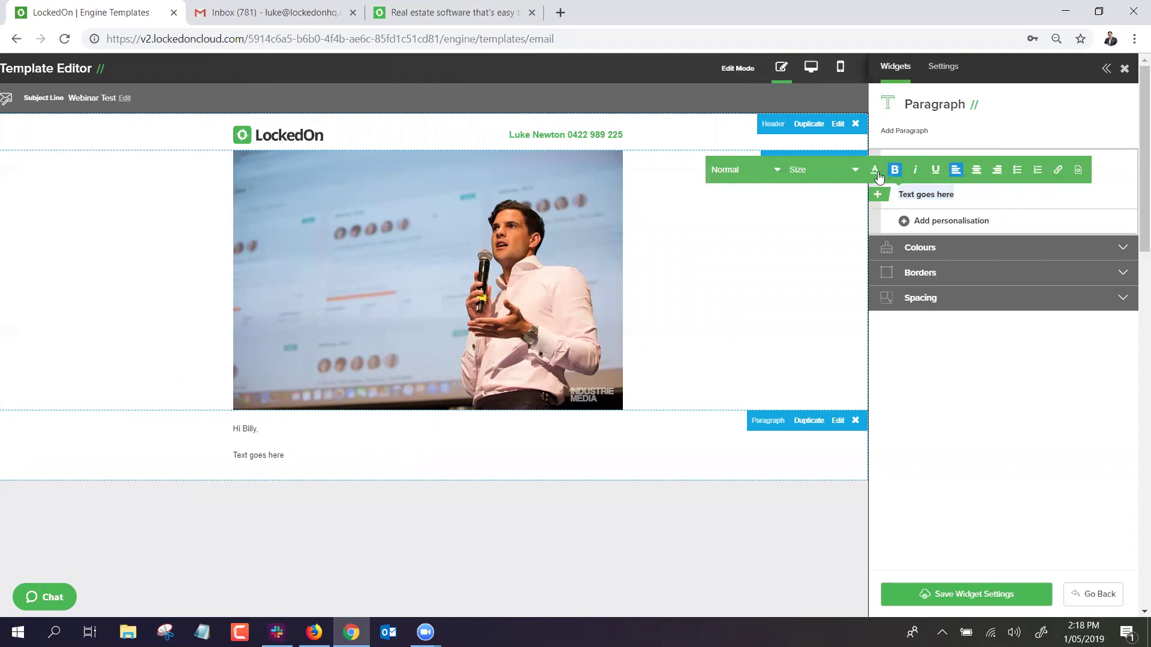
left_click(874, 170)
left_click(915, 203)
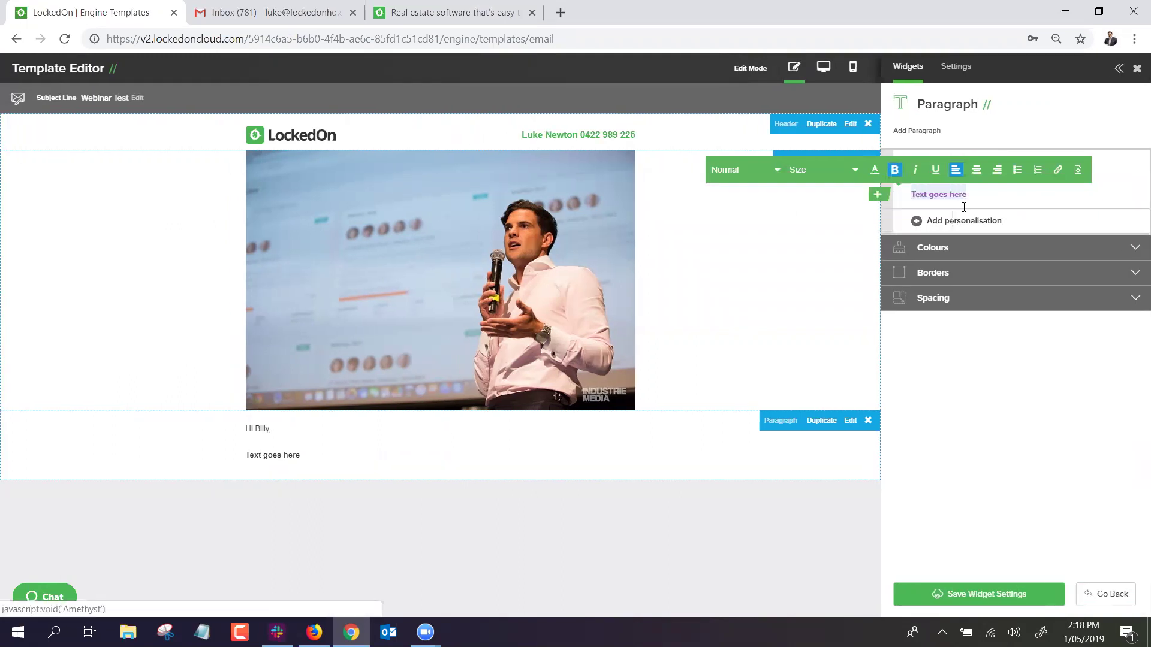
left_click(991, 193)
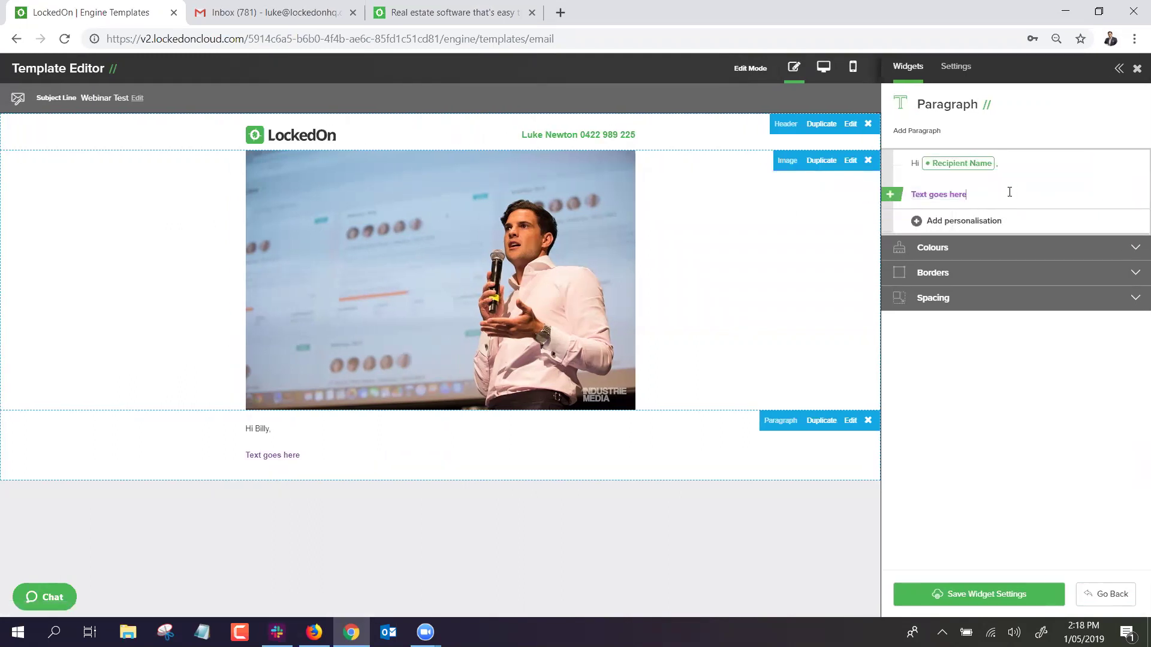
triple_click(998, 193)
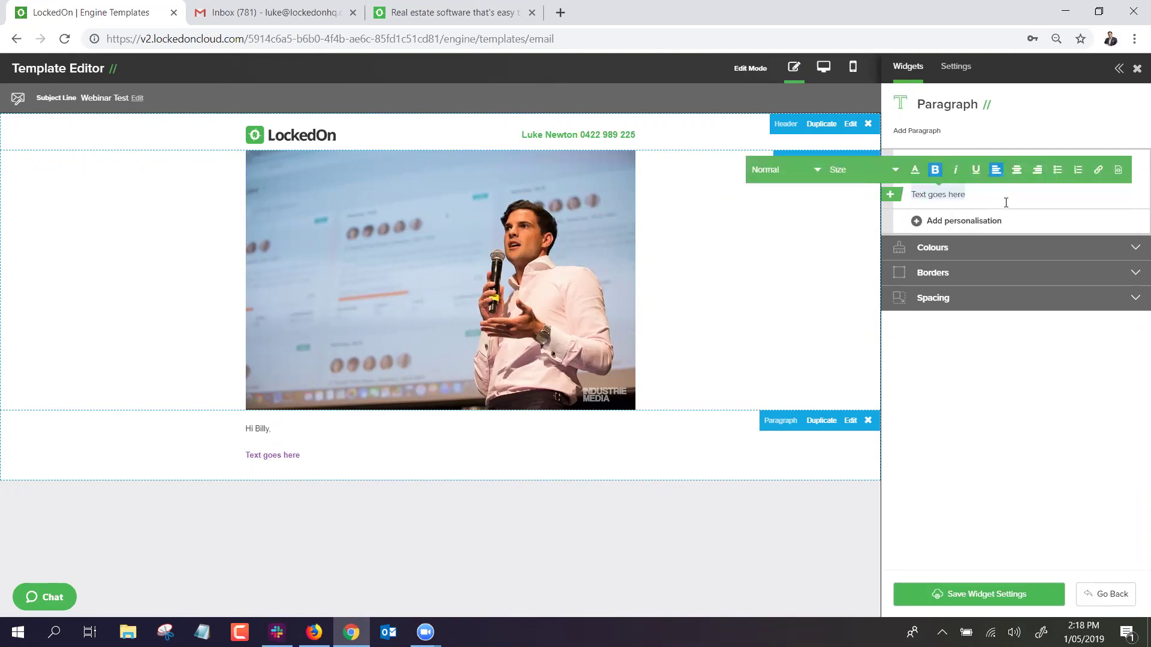
left_click(893, 467)
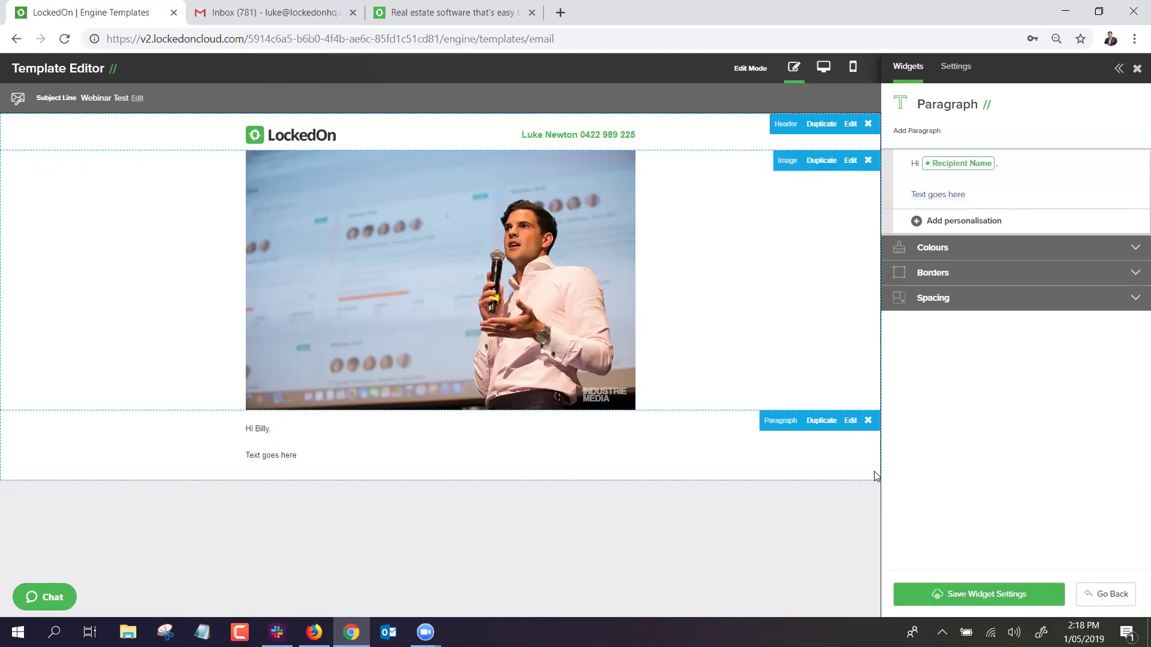
left_click(898, 595)
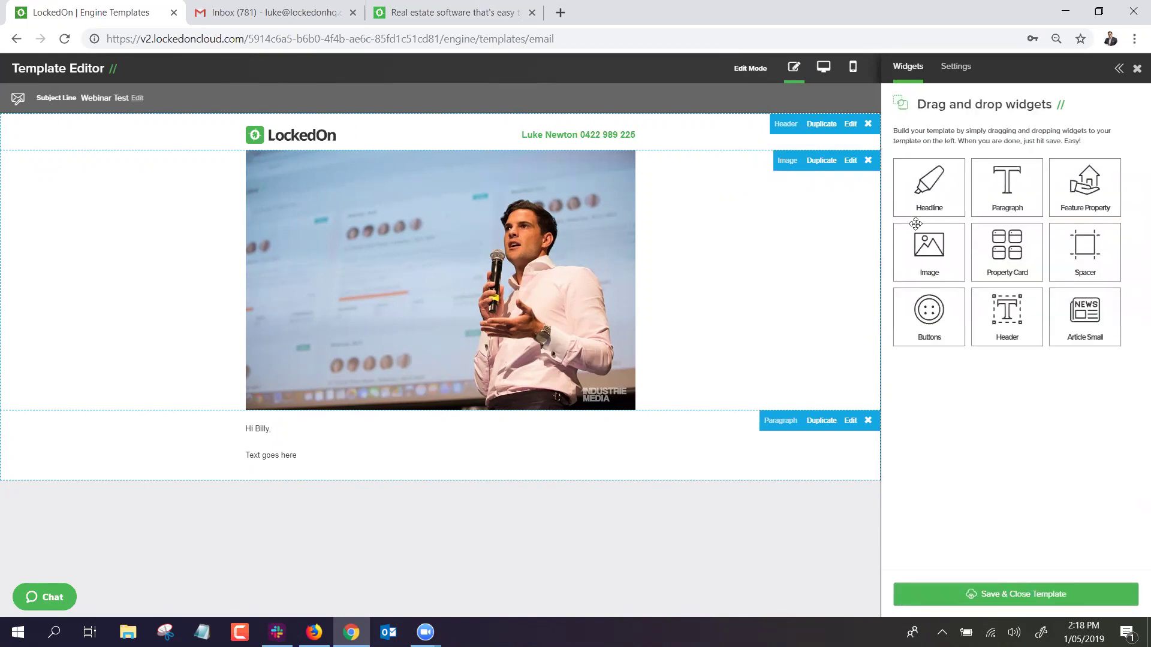
Add a headline block reading 'Webinar Template Test' below the paragraph.
left_click_drag(928, 194, 406, 516)
triple_click(1007, 172)
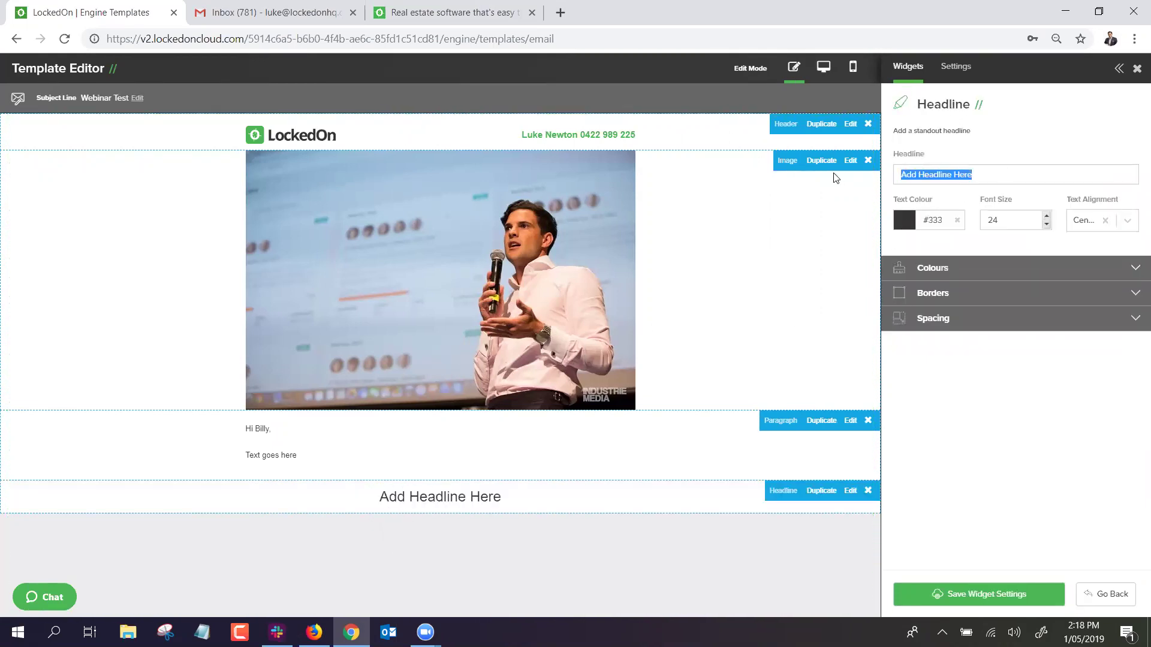
type("Webinar")
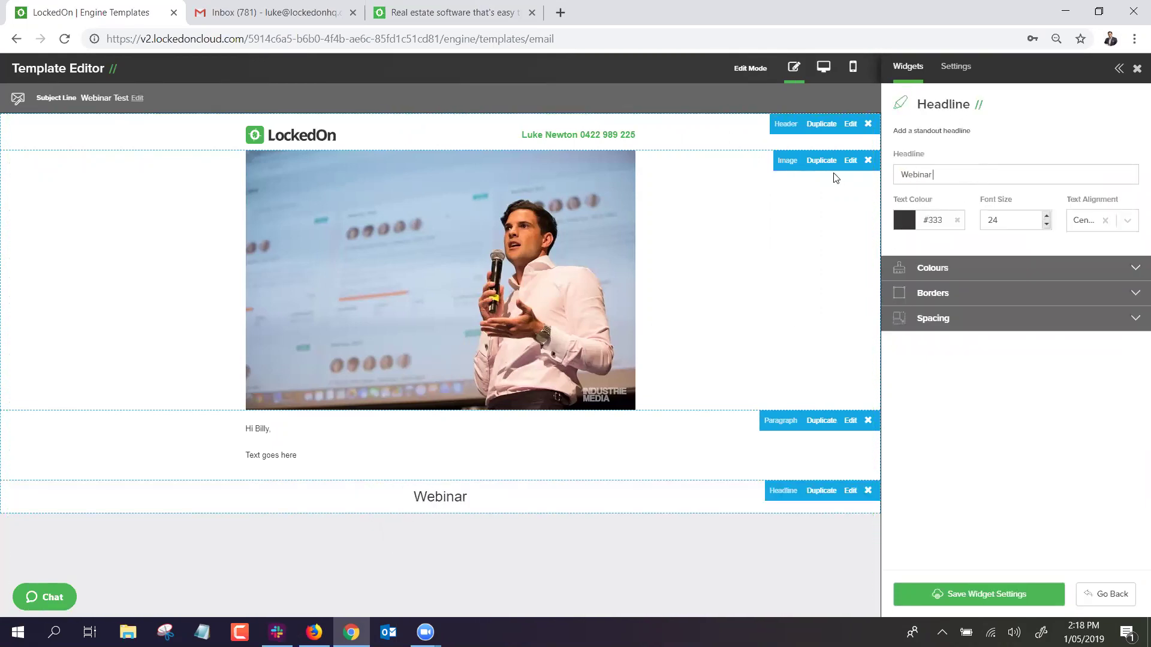
type(" Template TEst")
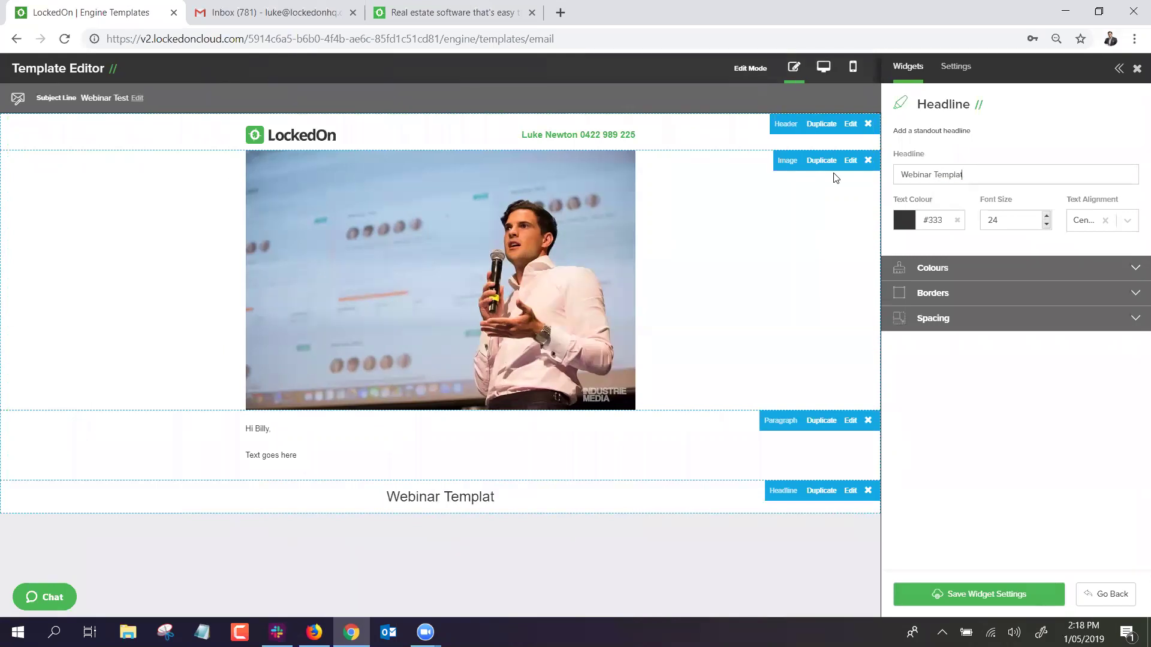
key("BackSpace")
key("BackSpace")
key("BackSpace")
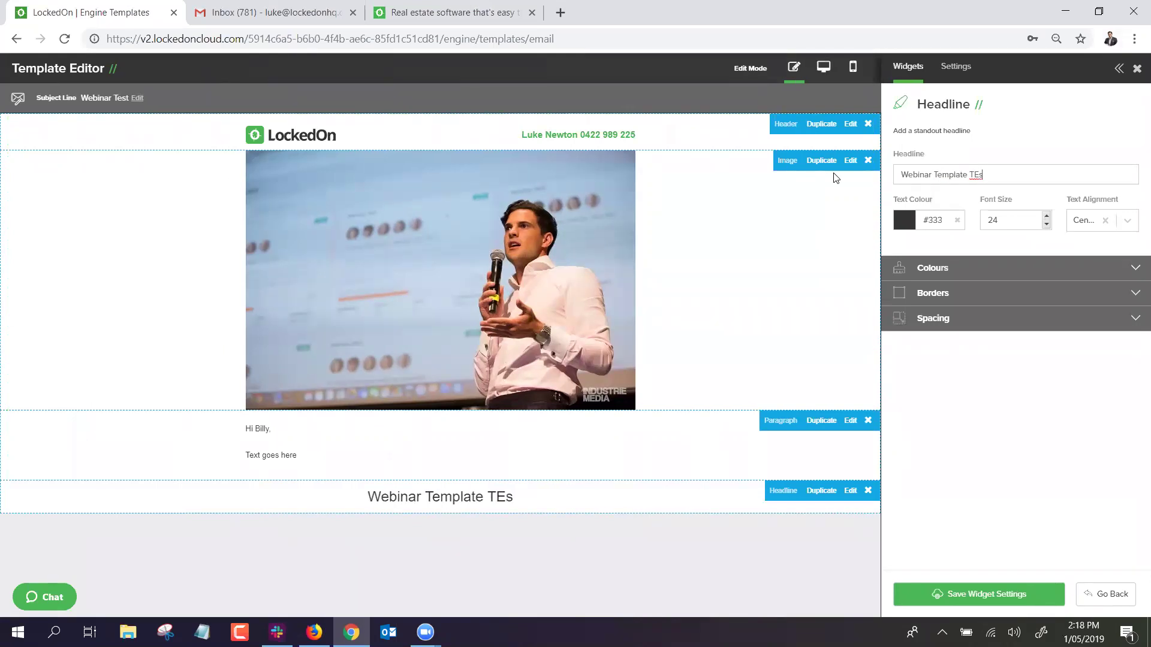
type("est")
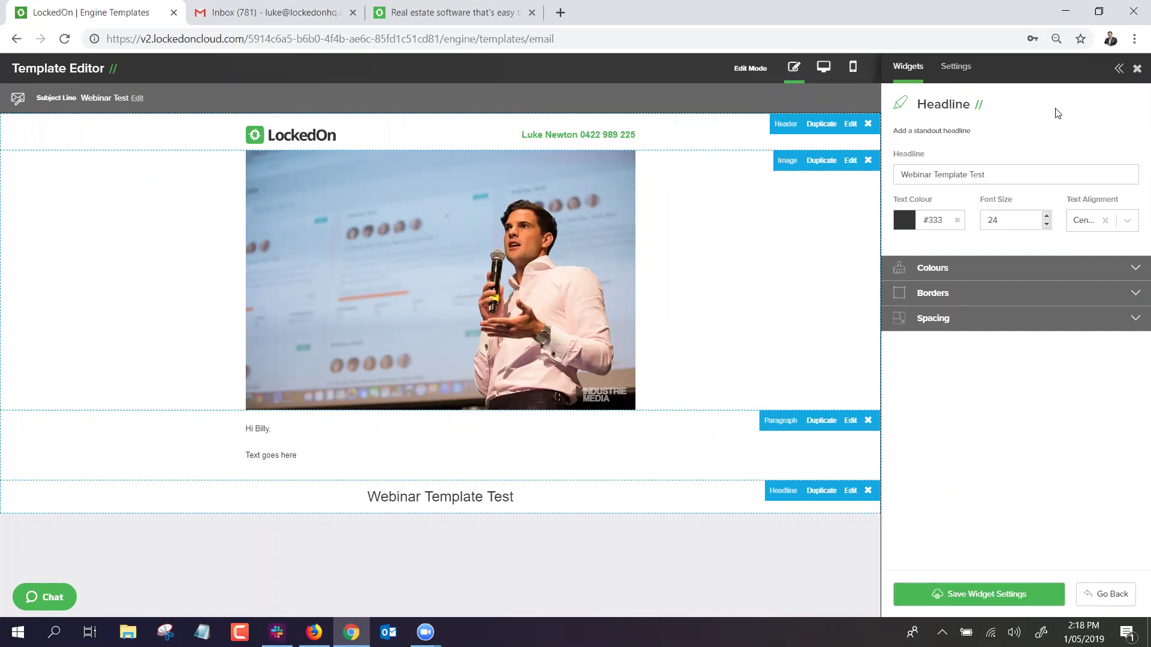
Make the headline size 35 and centred, after trying orange text and left/right alignment.
left_click(914, 228)
scroll(1012, 334, "down", 3)
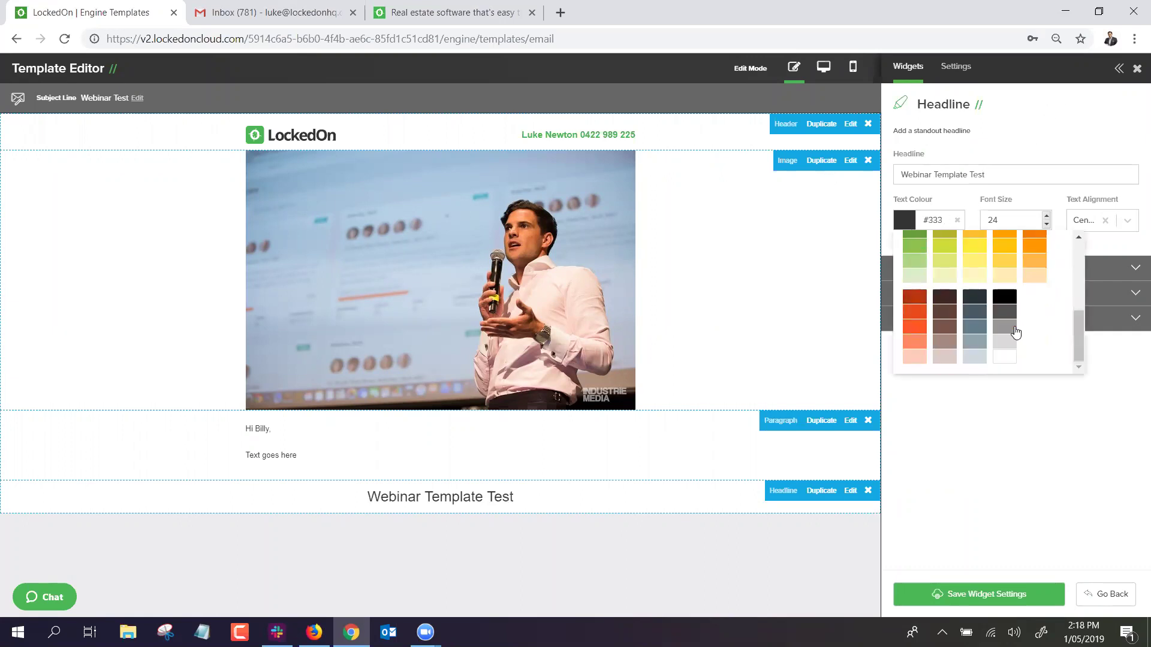
left_click(1035, 243)
left_click_drag(1047, 217, 1047, 217)
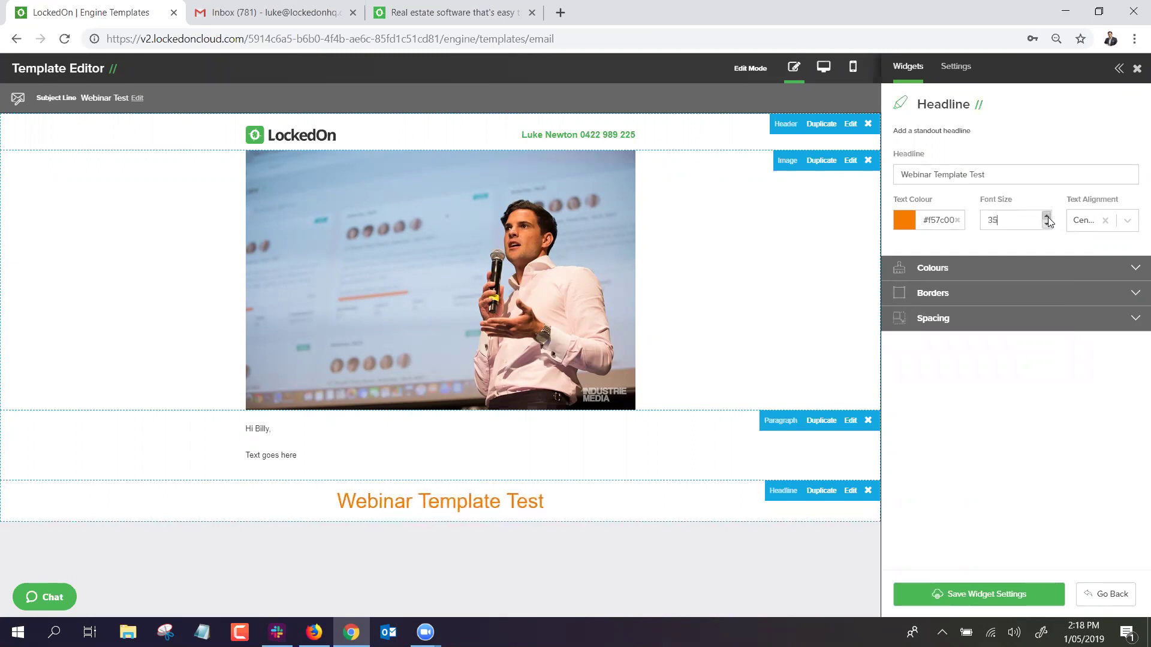
left_click(1113, 226)
left_click(1089, 273)
left_click(1127, 221)
left_click(1094, 292)
left_click(1110, 222)
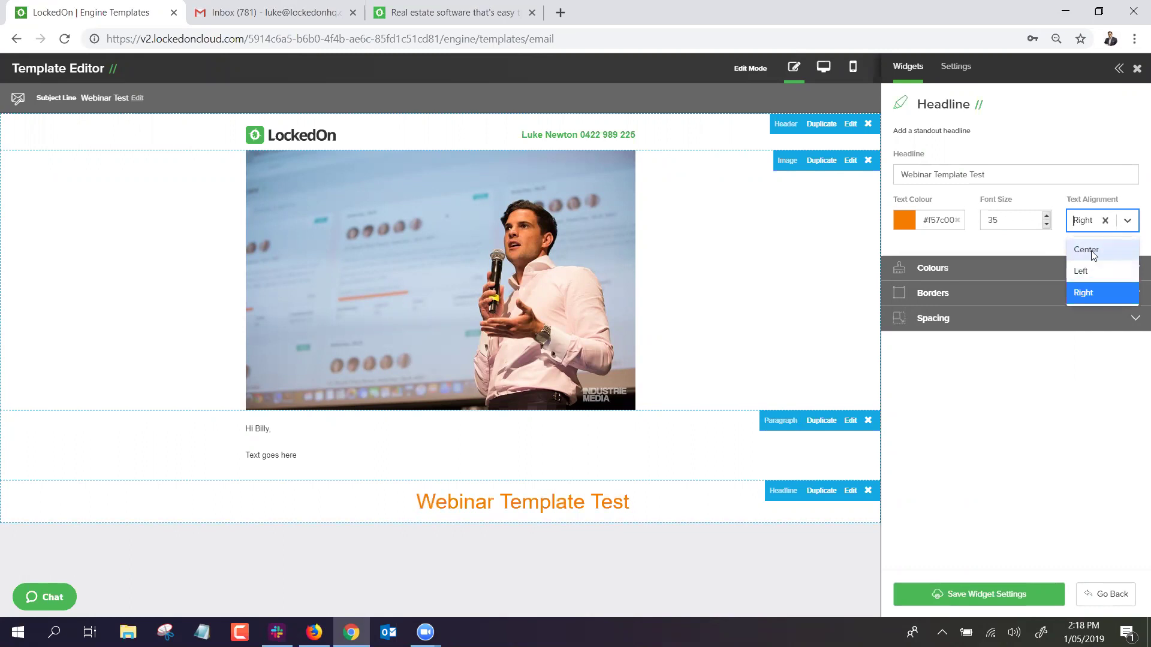
left_click(1093, 250)
Give the headline row a light grey #d9d9d9 background and green #4caf50 text.
left_click(953, 268)
left_click(907, 365)
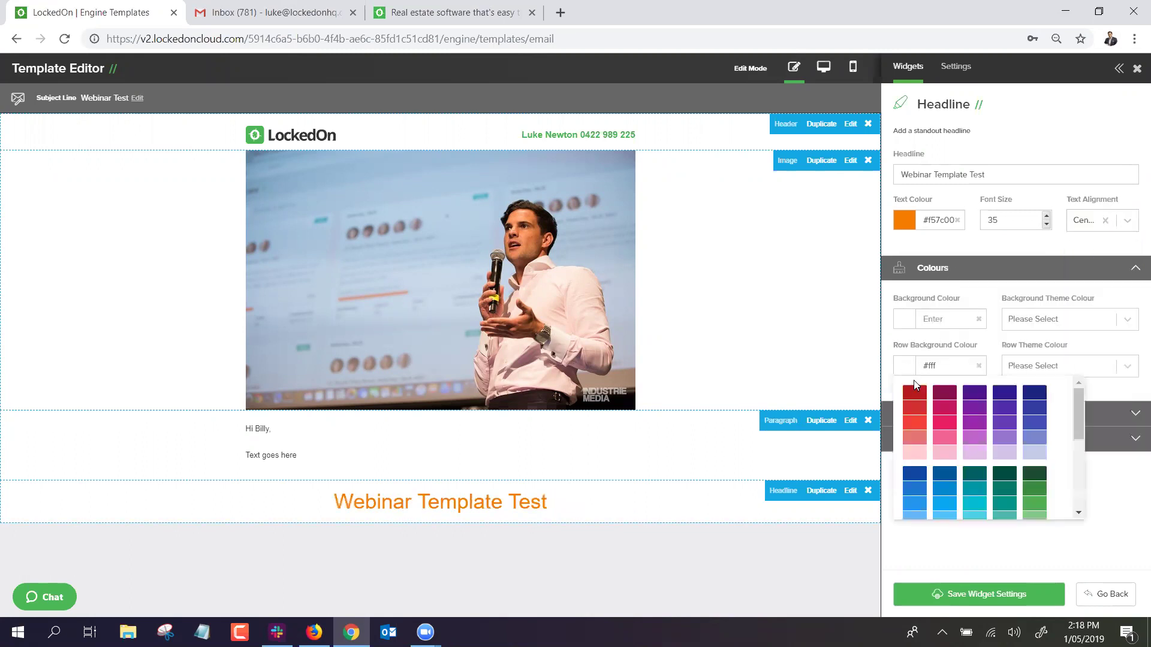
scroll(981, 450, "down", 5)
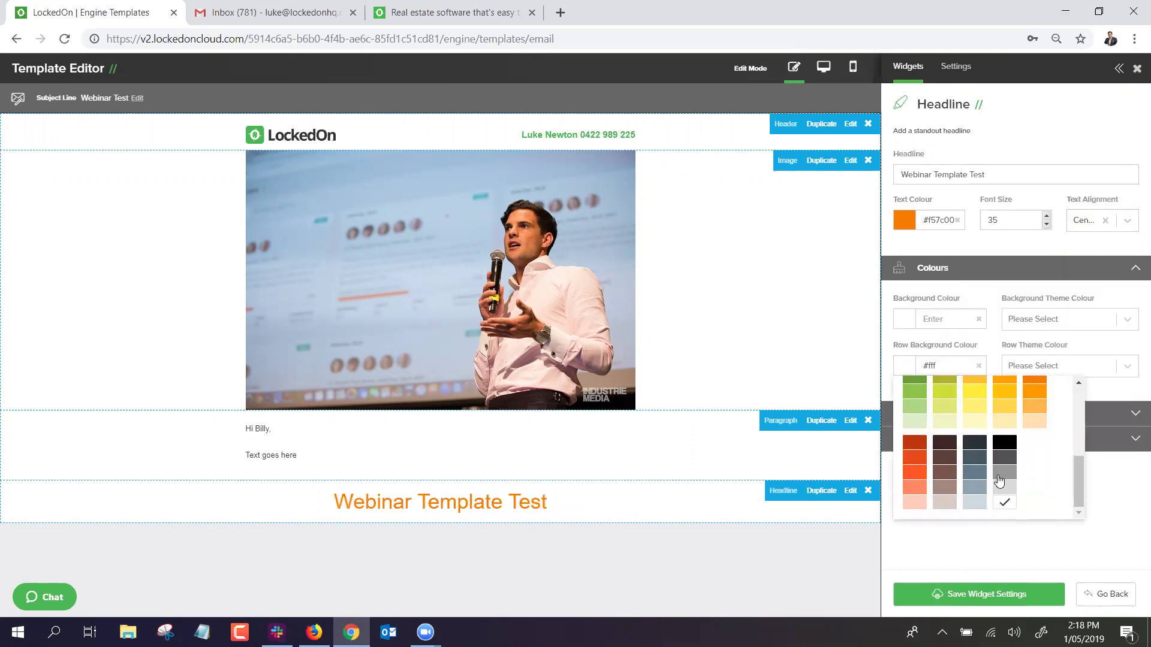
left_click(999, 481)
left_click(909, 221)
scroll(1016, 354, "down", 3)
scroll(989, 337, "up", 2)
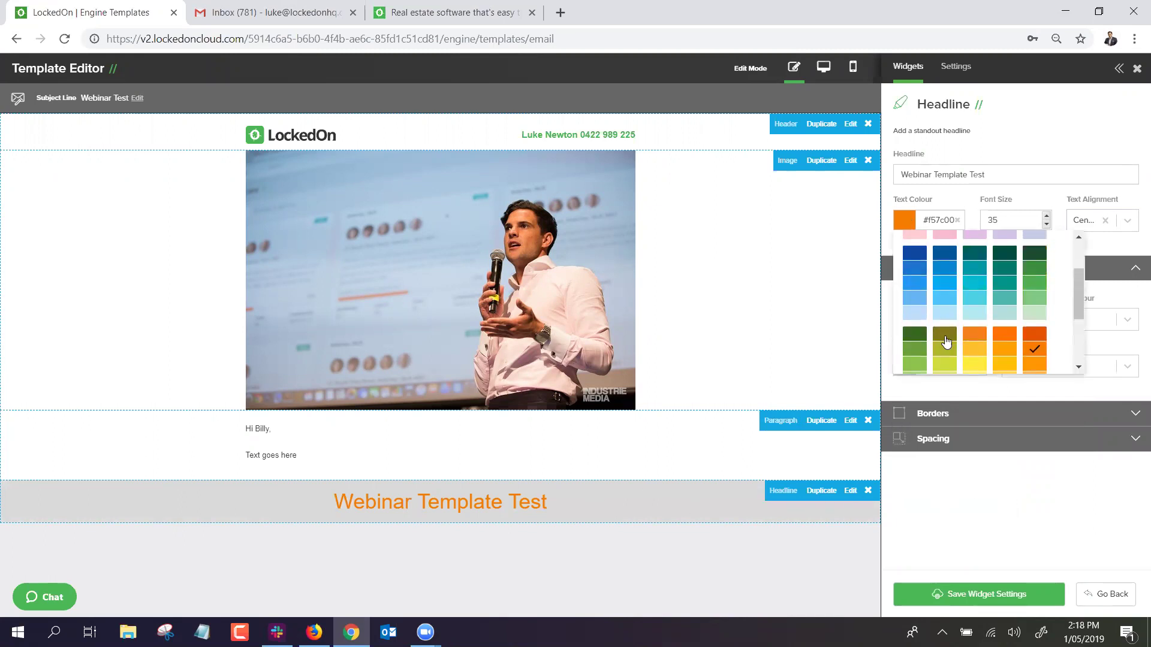
left_click(1030, 285)
Move the headline row up so it sits directly above the speaker photo.
left_click_drag(467, 509, 427, 180)
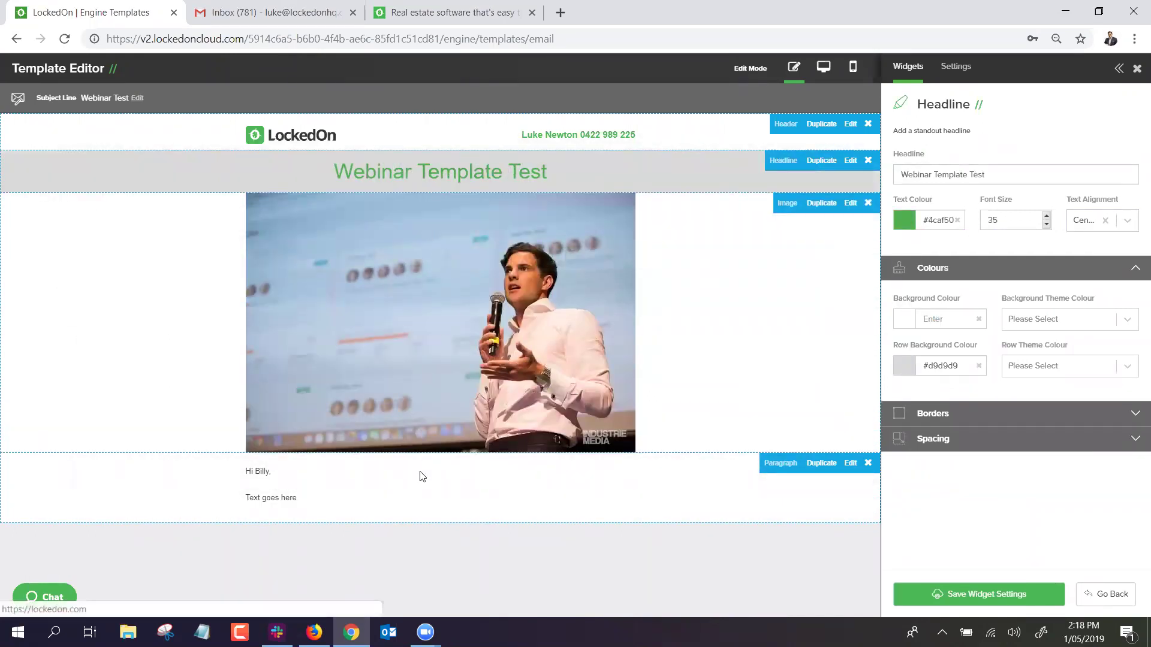
left_click_drag(377, 394, 363, 335)
left_click_drag(362, 432, 368, 188)
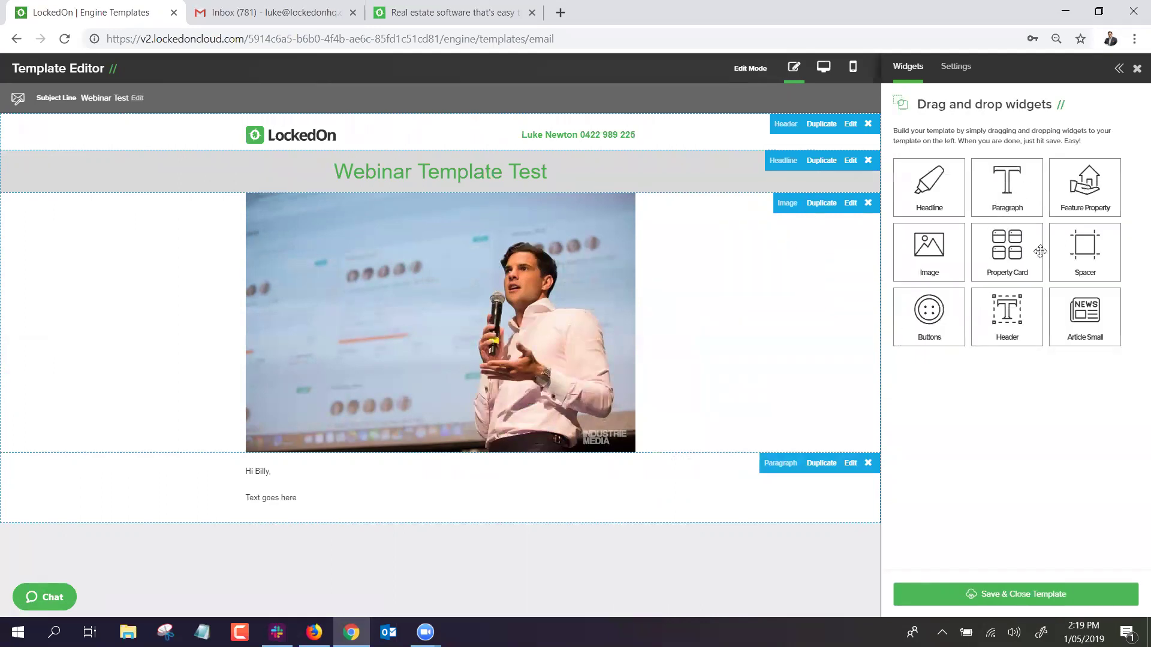
Add a spacer below the greeting with light pink #f8bbd0 background and height 24, then save.
left_click_drag(1084, 252, 355, 556)
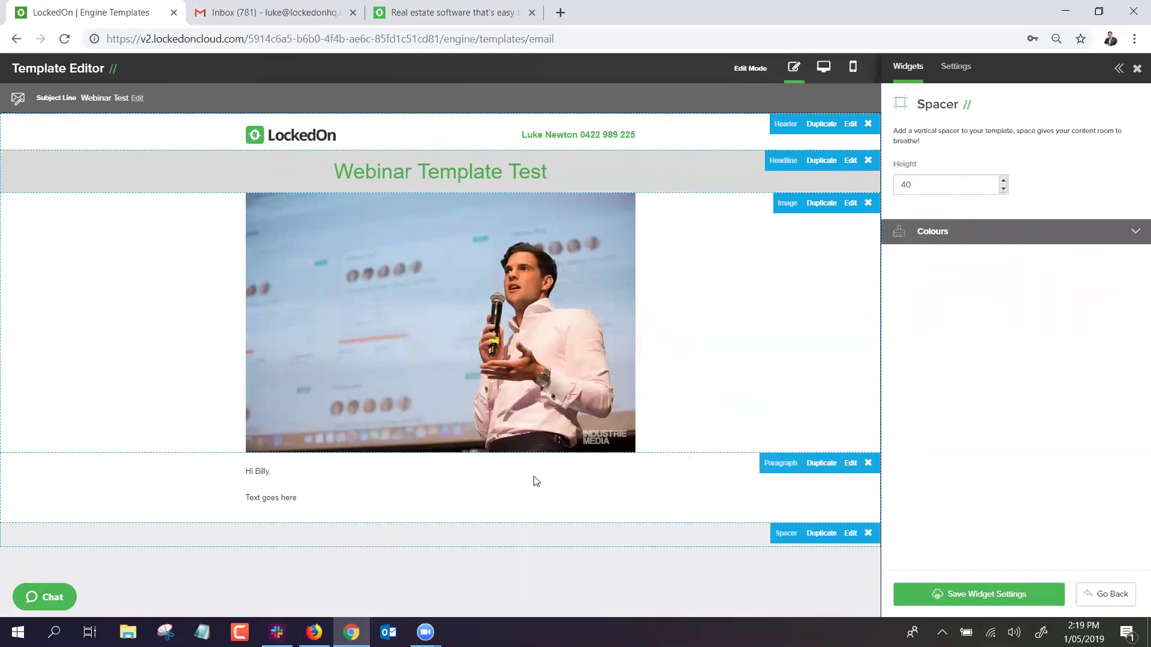
left_click(946, 232)
left_click(903, 331)
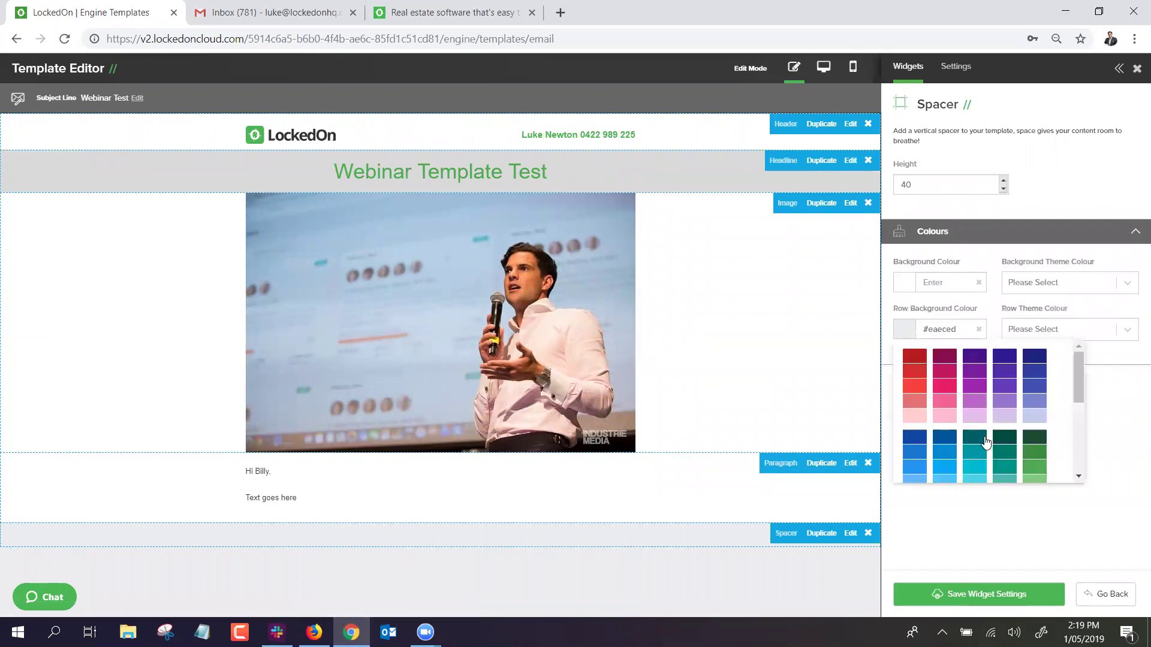
left_click(945, 416)
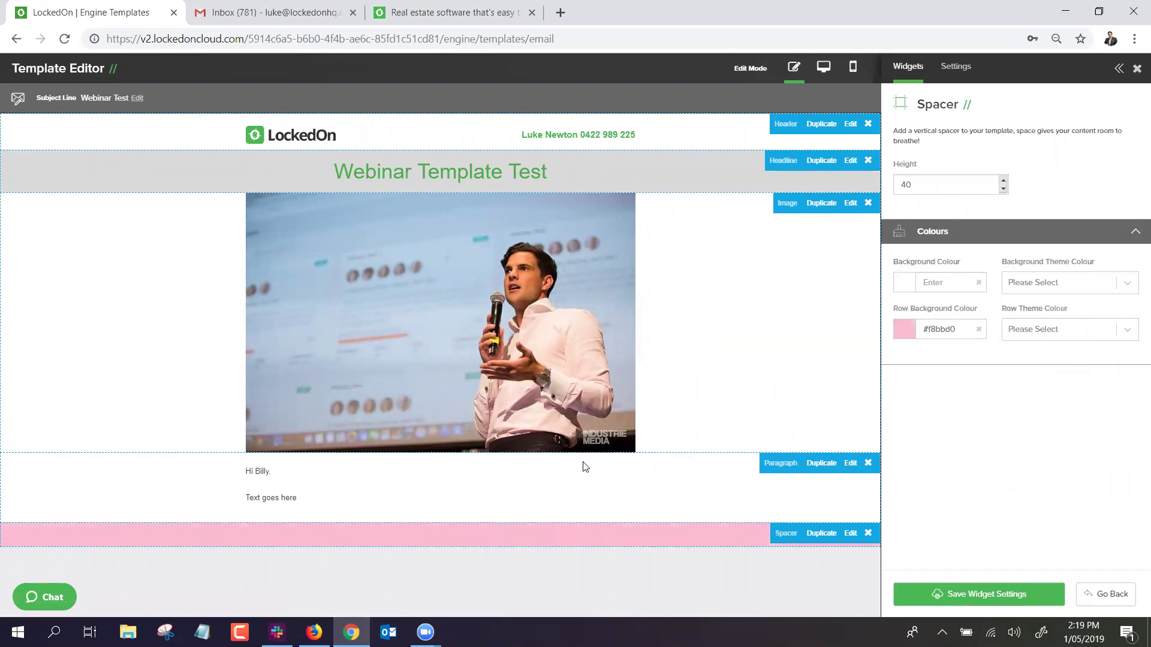
left_click(1003, 190)
left_click(1003, 189)
left_click(1002, 189)
left_click(1002, 189)
left_click(1003, 191)
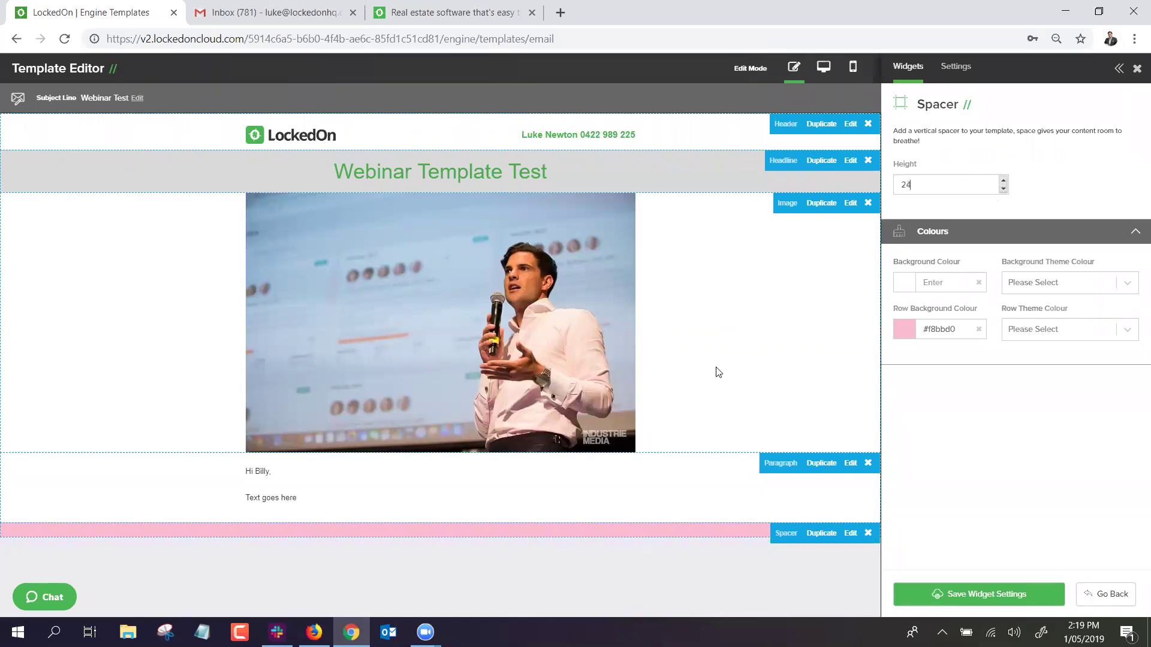
left_click(935, 595)
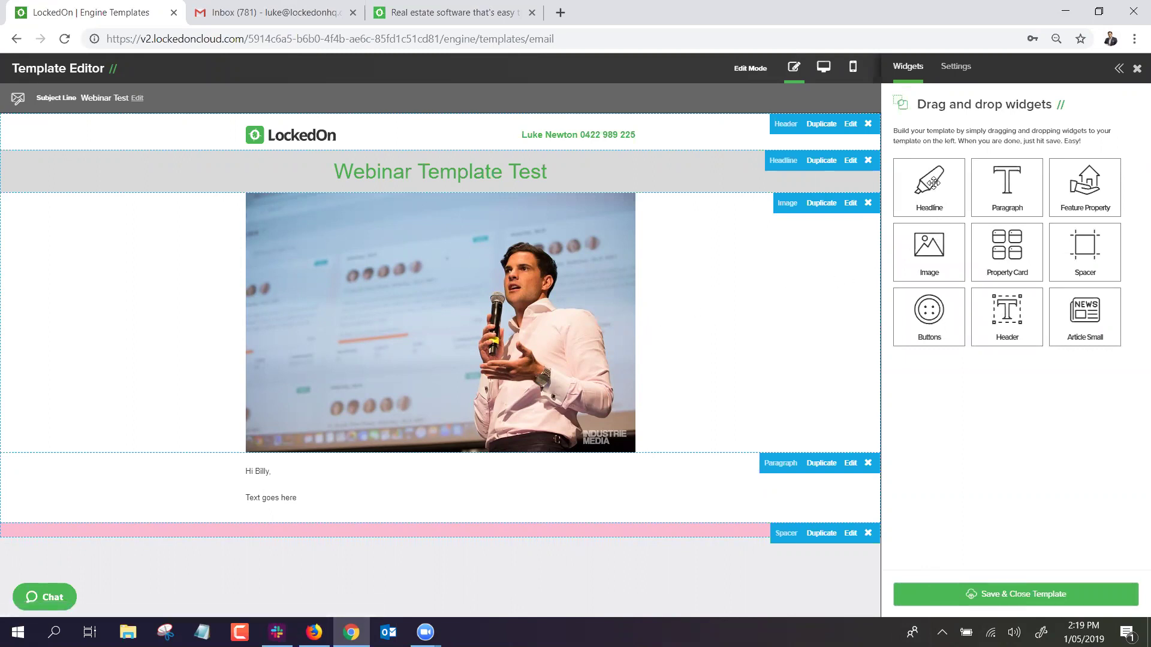
Drop an Article Small widget onto the canvas directly beneath the pink spacer.
left_click_drag(1072, 310, 450, 504)
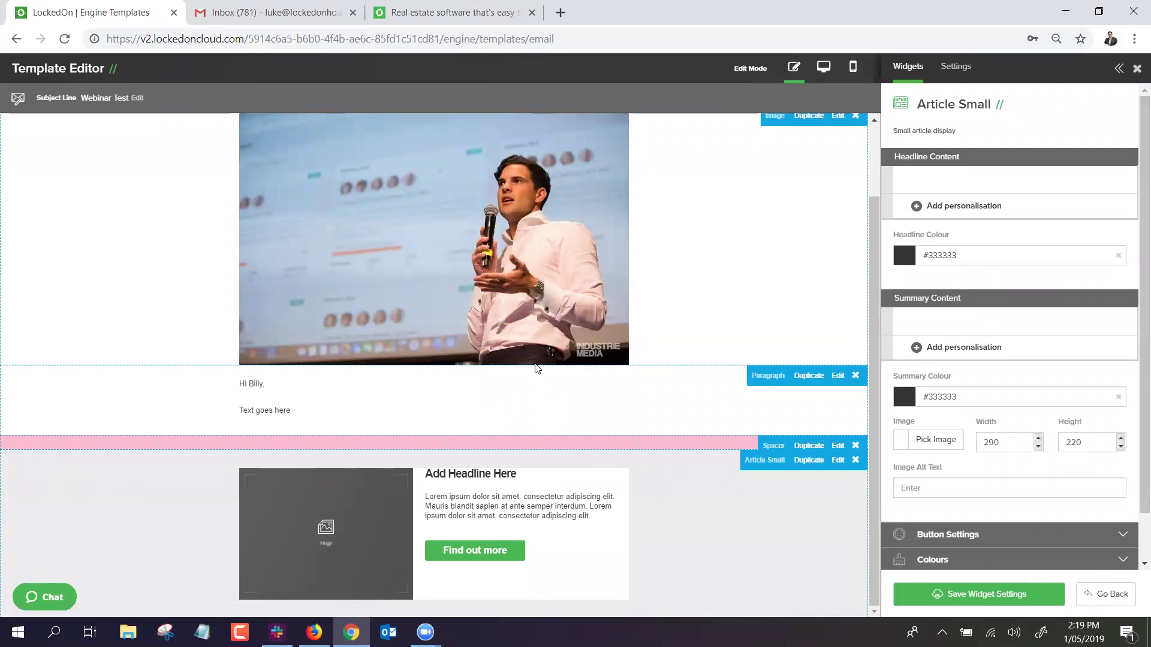
left_click(462, 10)
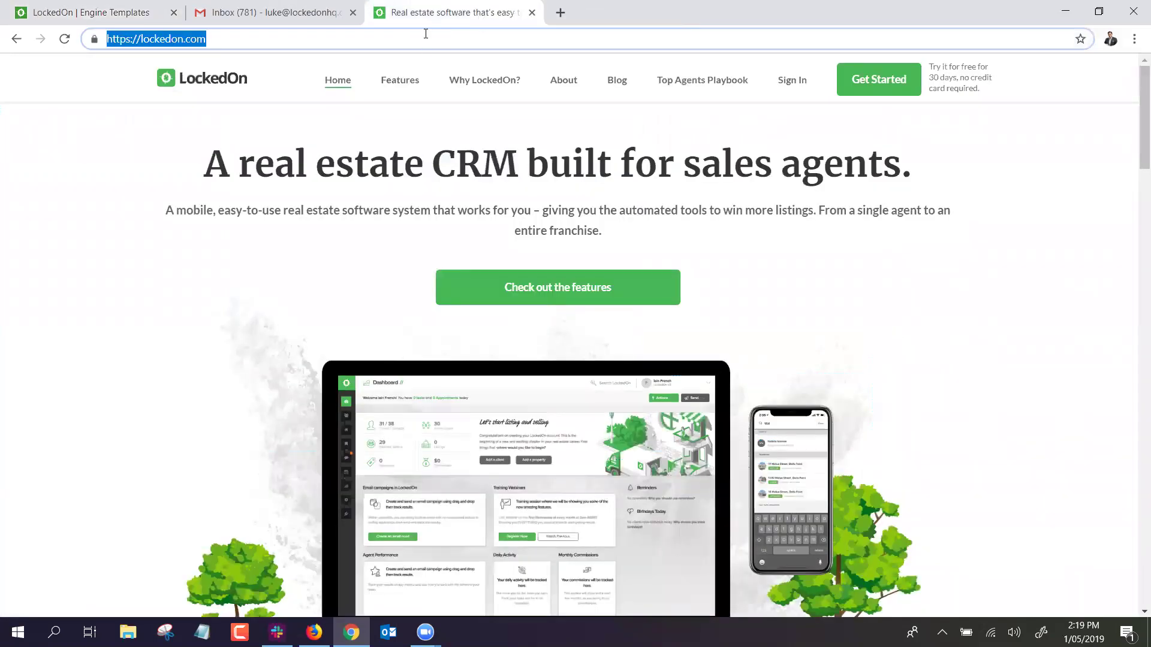
type("www.realestate.com.au/blo")
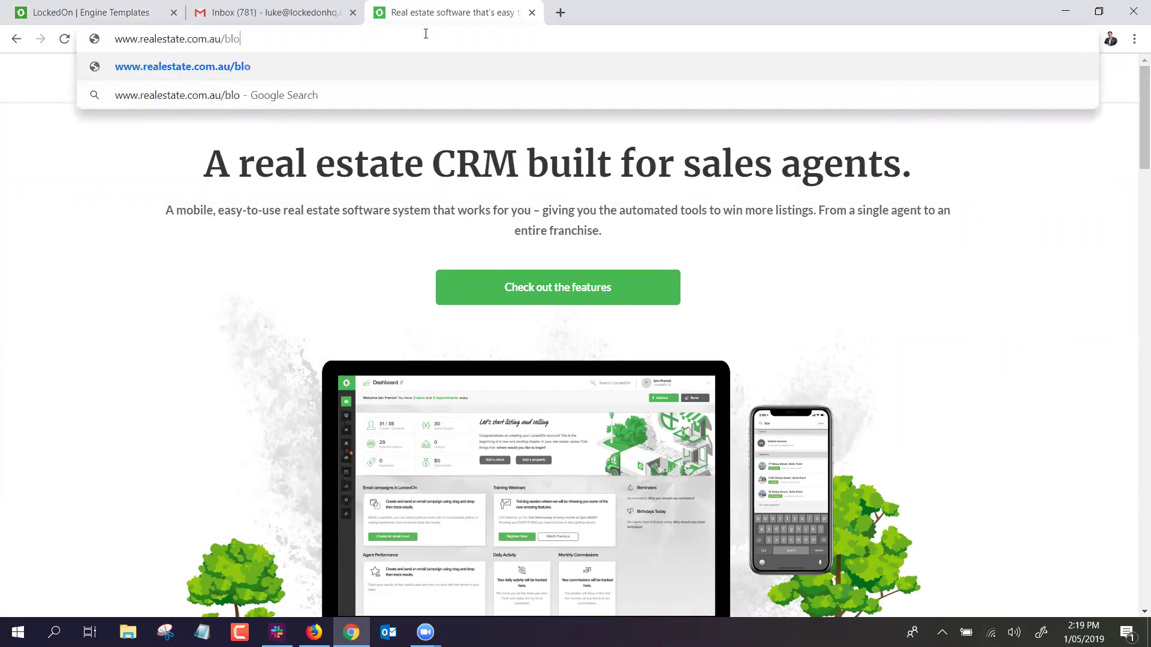
type("g")
key("Return")
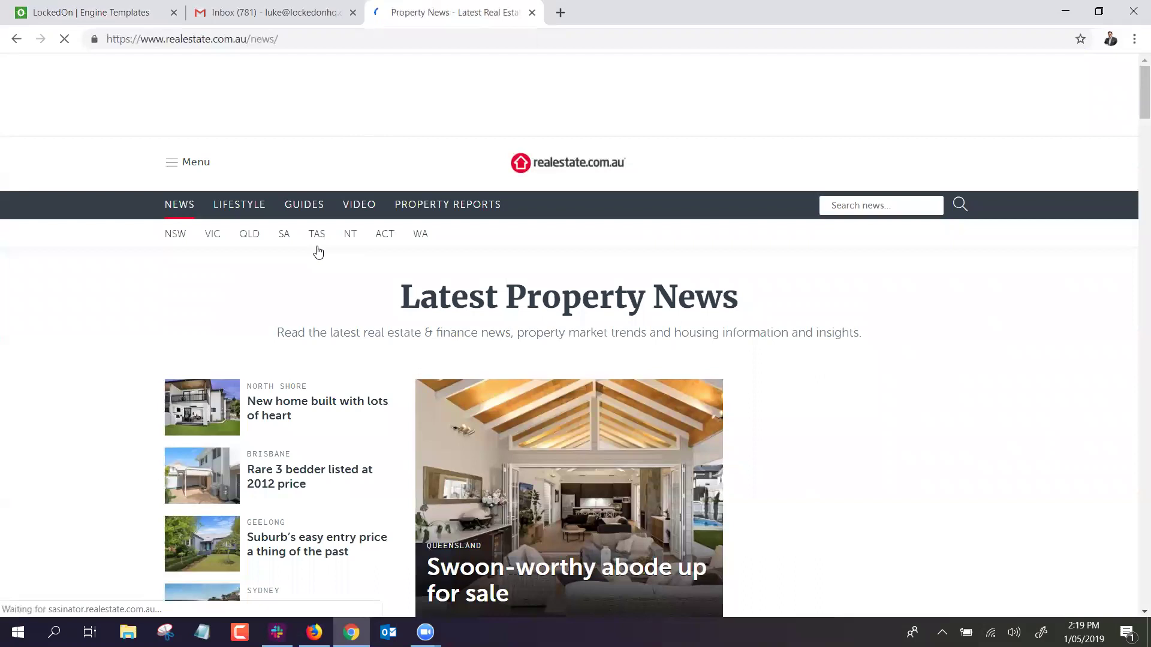
scroll(318, 250, "down", 4)
scroll(317, 259, "down", 1)
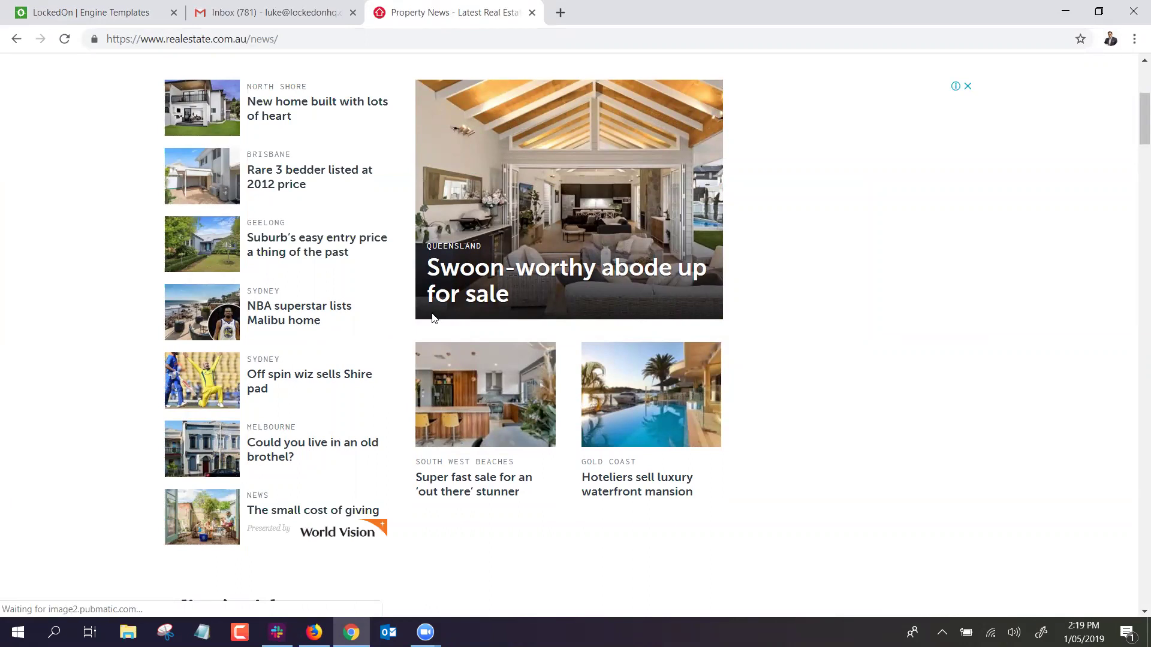
left_click(299, 445)
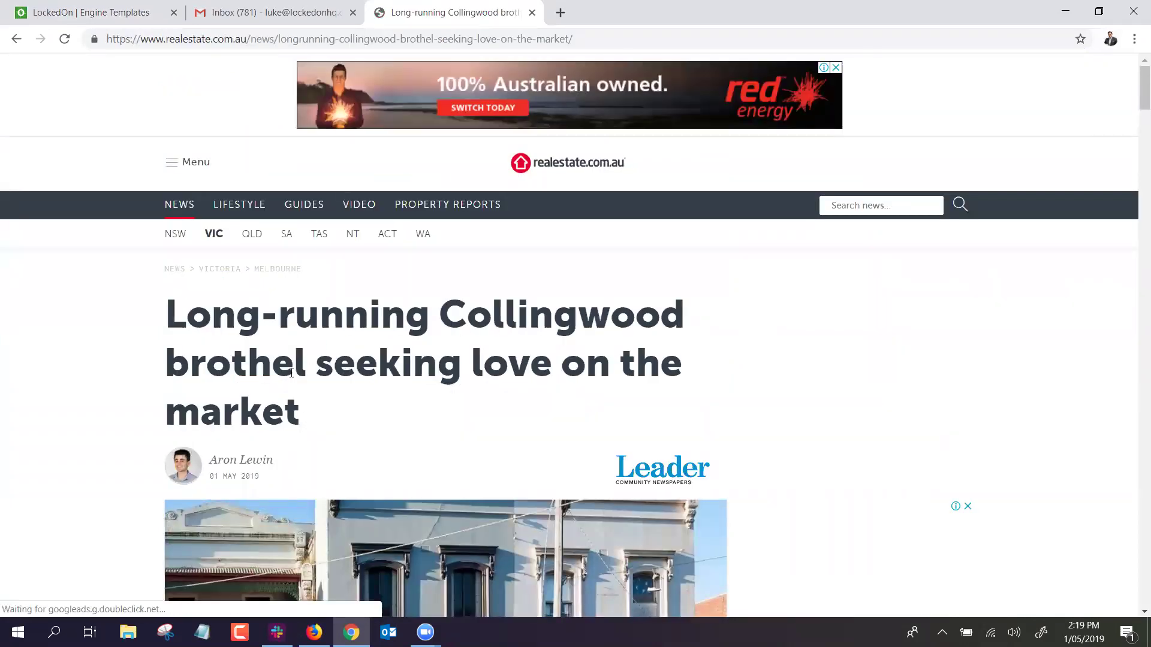
left_click_drag(242, 345, 168, 309)
key("ctrl+c")
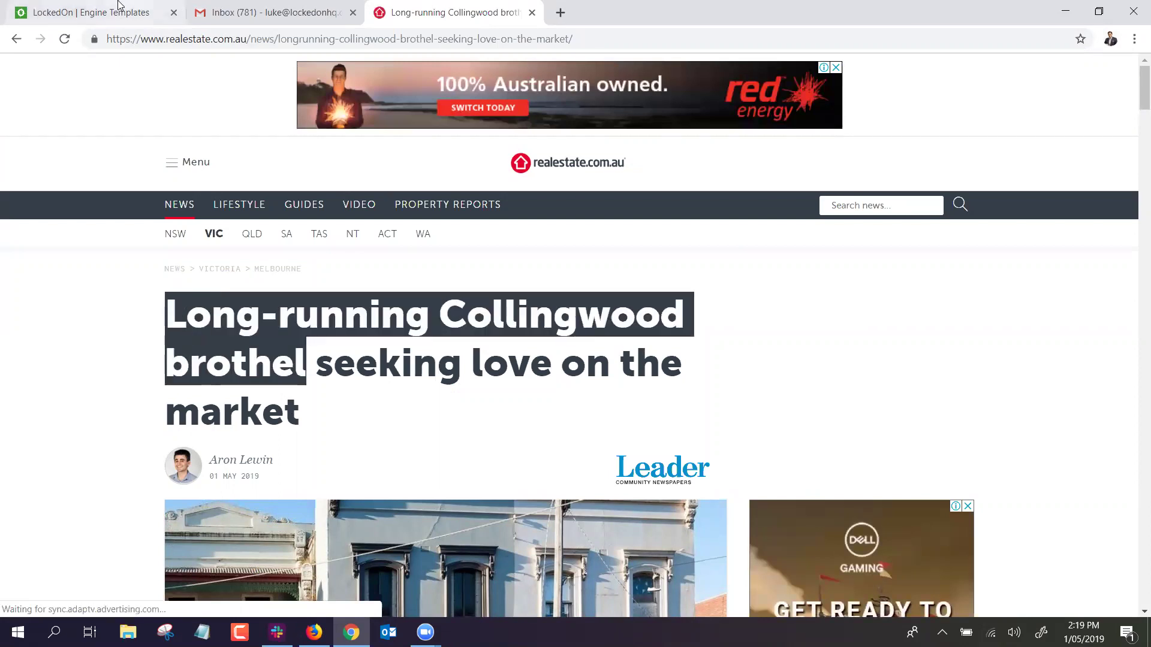
left_click(90, 12)
left_click(950, 176)
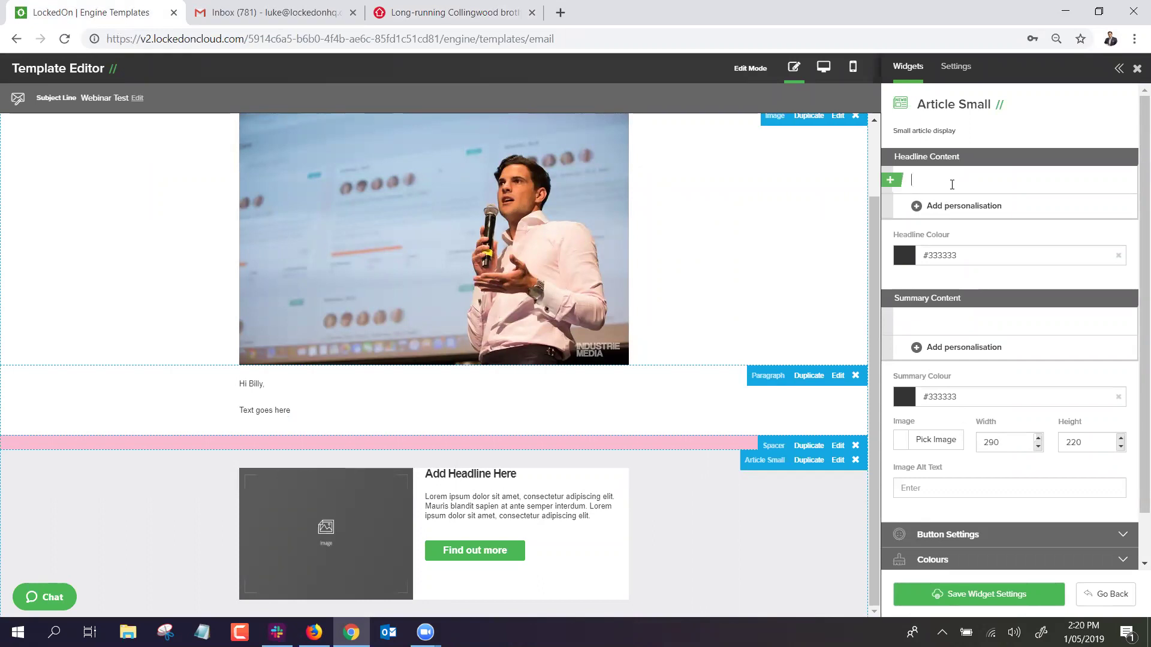
Paste the Collingwood headline, then the article's first two paragraphs as the Summary Content.
key("ctrl+v")
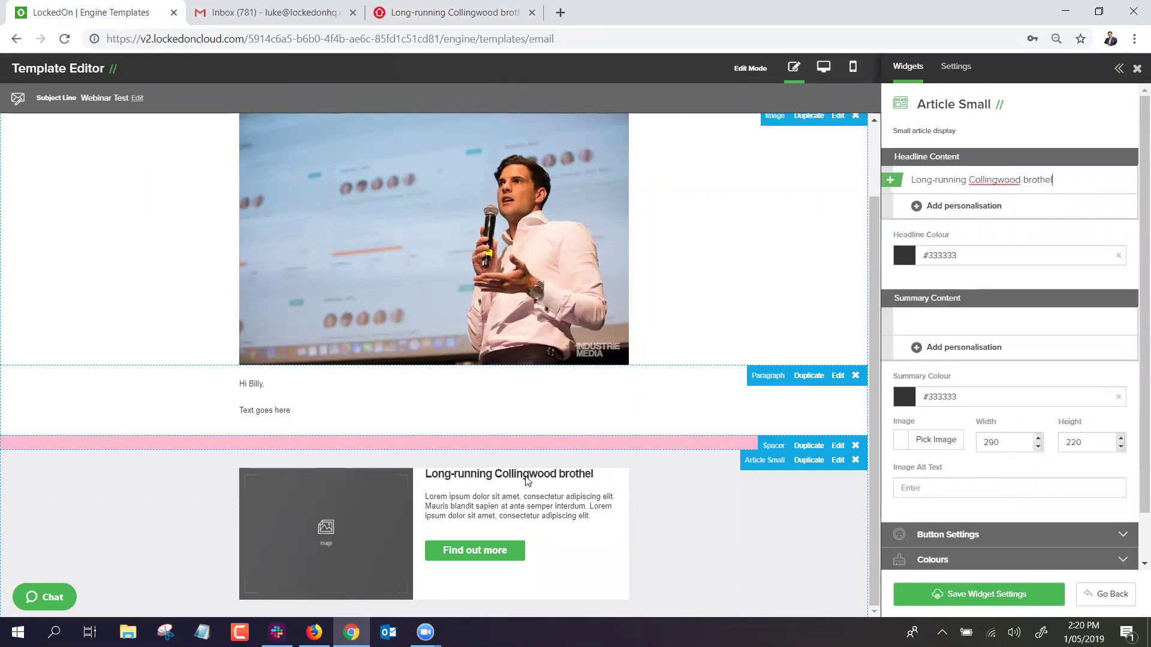
left_click(419, 12)
scroll(289, 344, "down", 10)
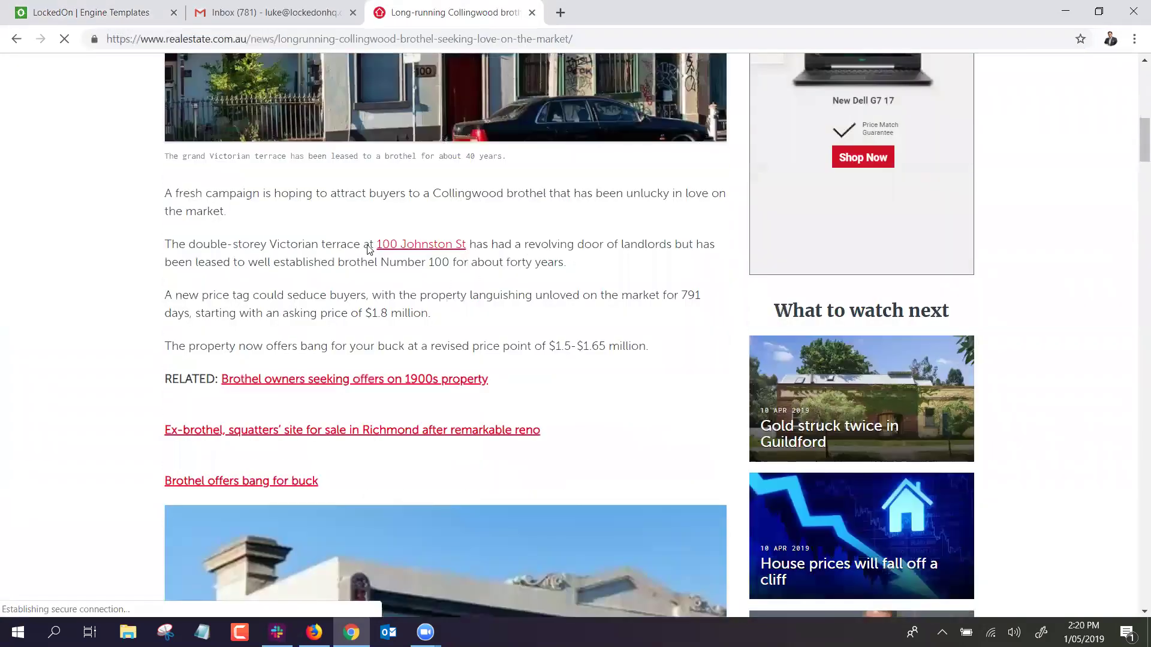
left_click_drag(368, 249, 172, 194)
key("ctrl+c")
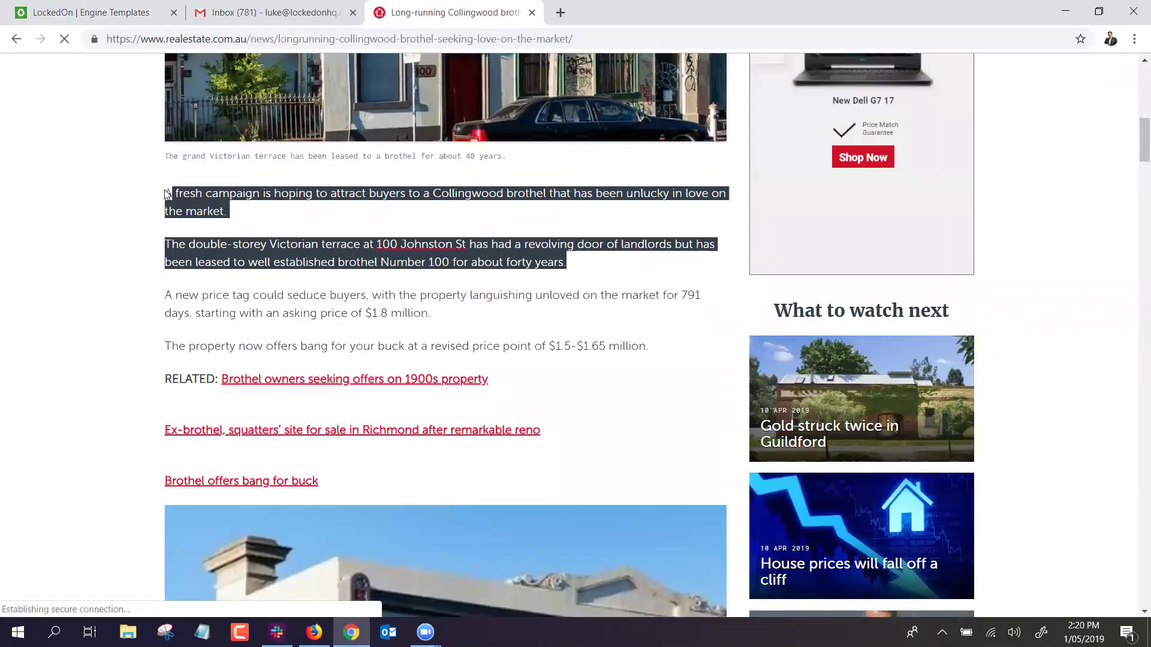
key("ctrl+1")
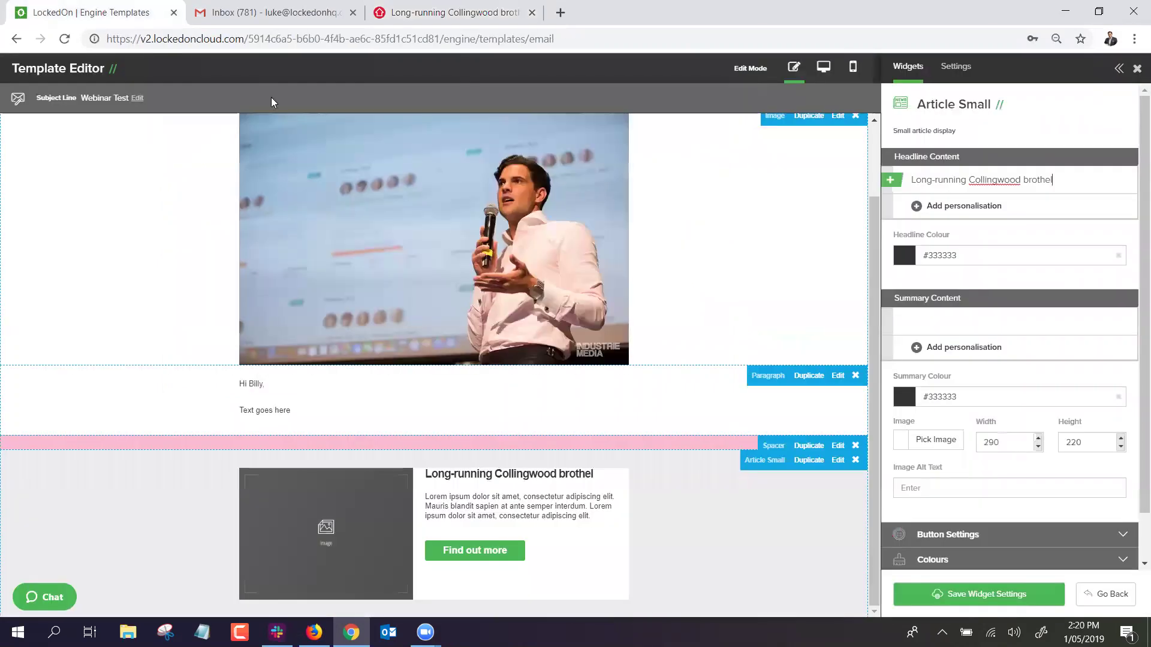
left_click(956, 320)
key("ctrl+v")
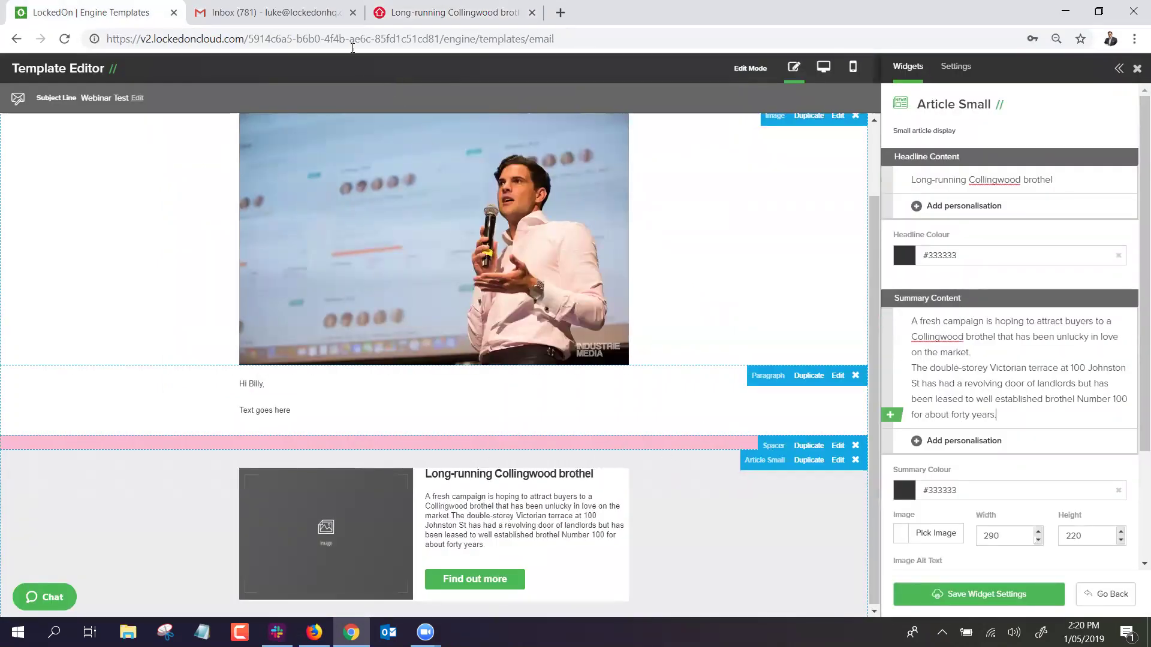
Set the article button's URL to the copied realestate.com.au article address.
left_click(450, 13)
left_click(372, 38)
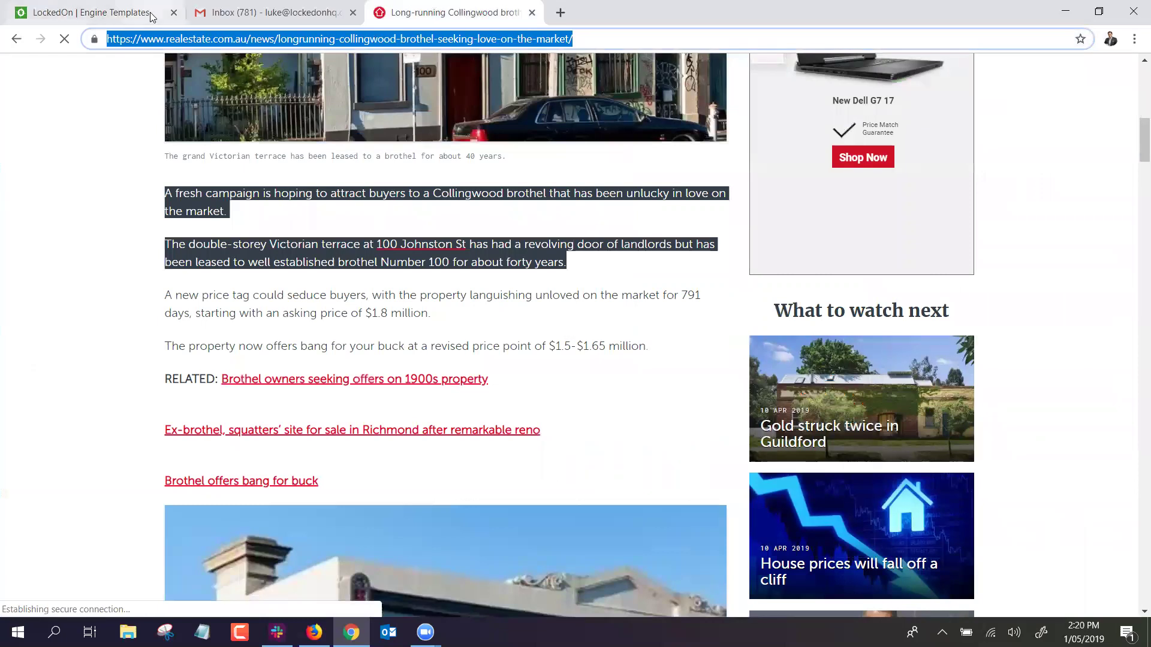
left_click(90, 12)
scroll(930, 463, "down", 3)
left_click(936, 483)
scroll(935, 468, "down", 2)
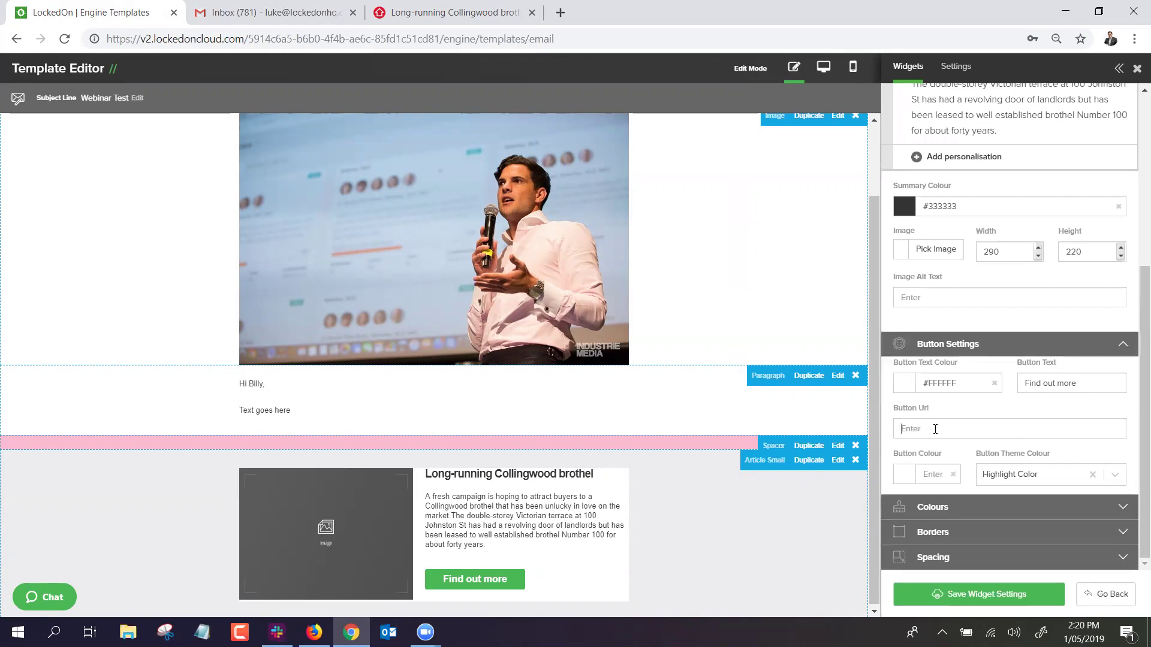
left_click(937, 425)
key("ctrl+v")
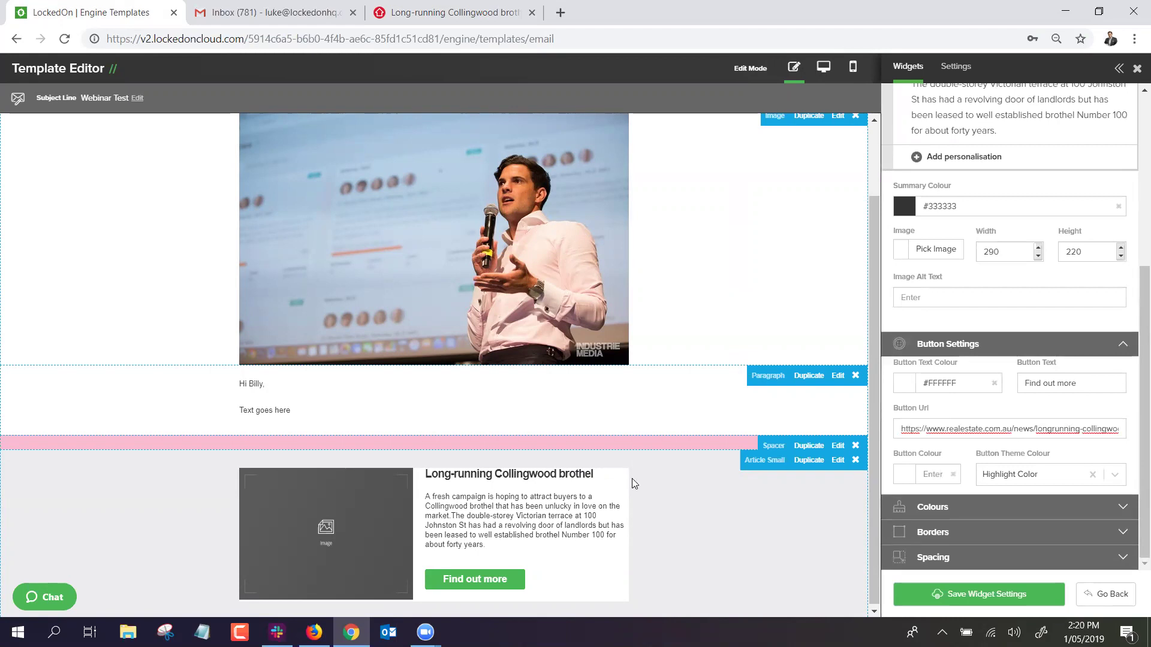
left_click(951, 348)
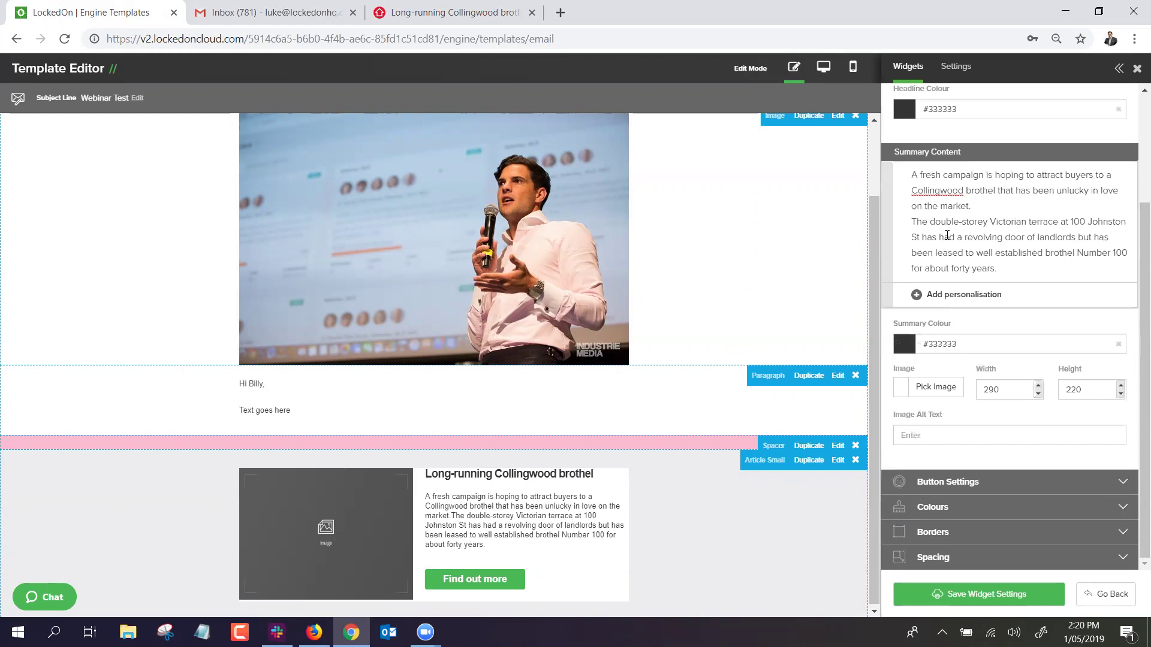
Set the article block's Row Background Colour to white (#ffffff).
left_click(932, 508)
left_click(901, 485)
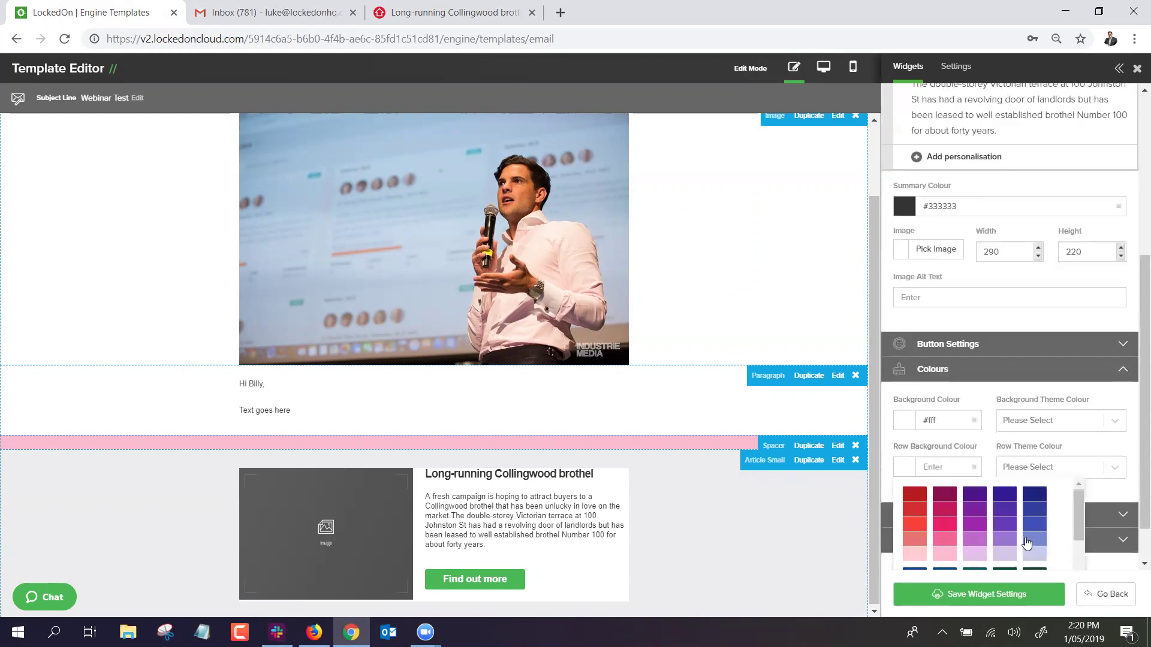
scroll(1028, 534, "down", 5)
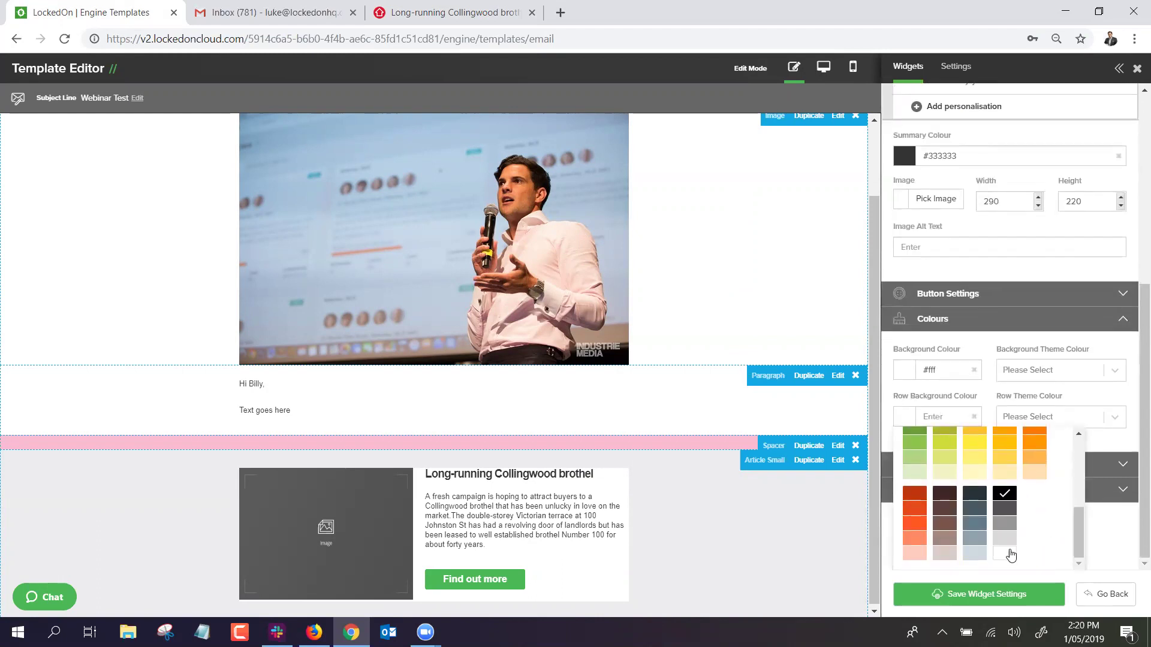
left_click(1007, 556)
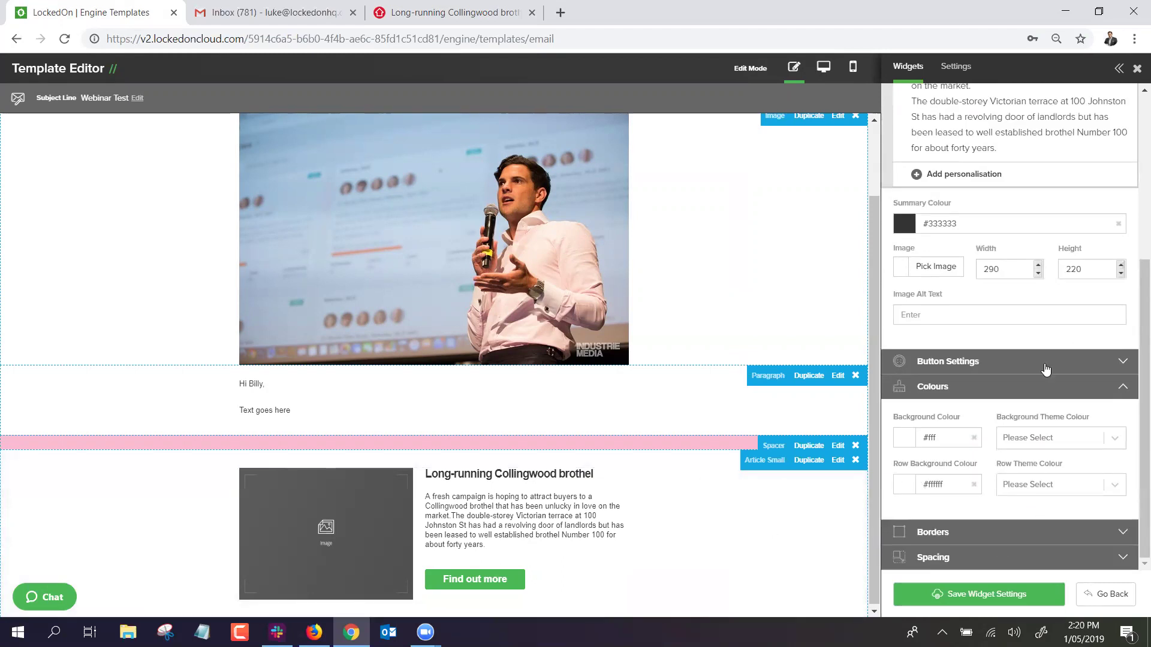
scroll(949, 473, "up", 4)
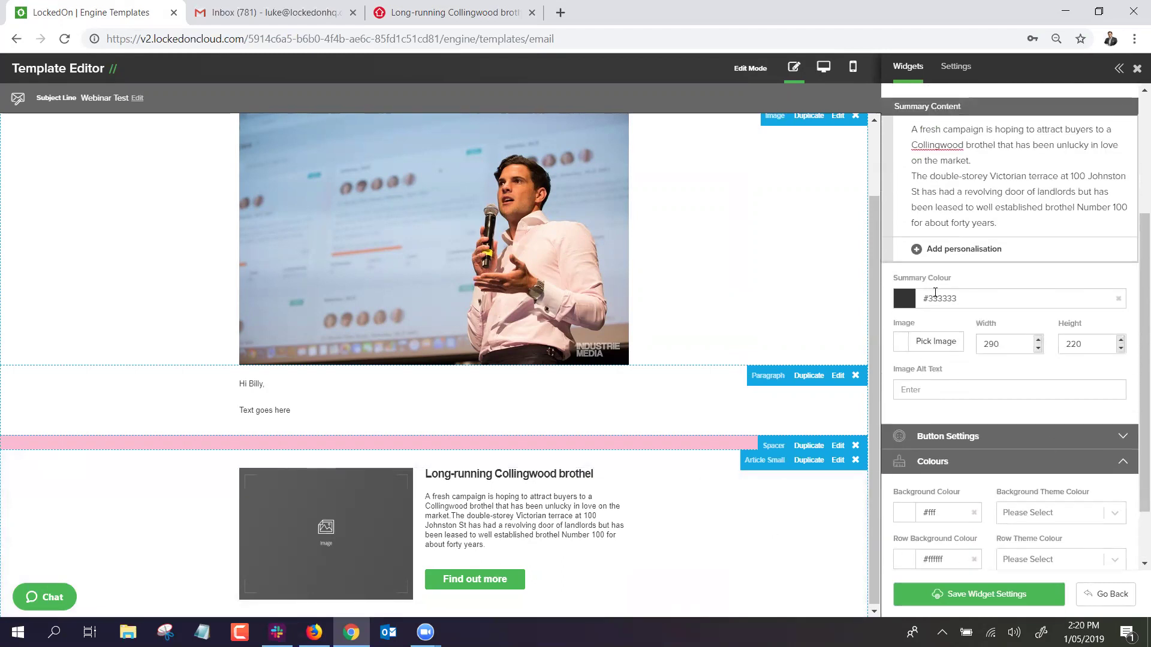
Pick 1.jpg from the Image Library as the article photo and save the widget settings.
left_click(936, 498)
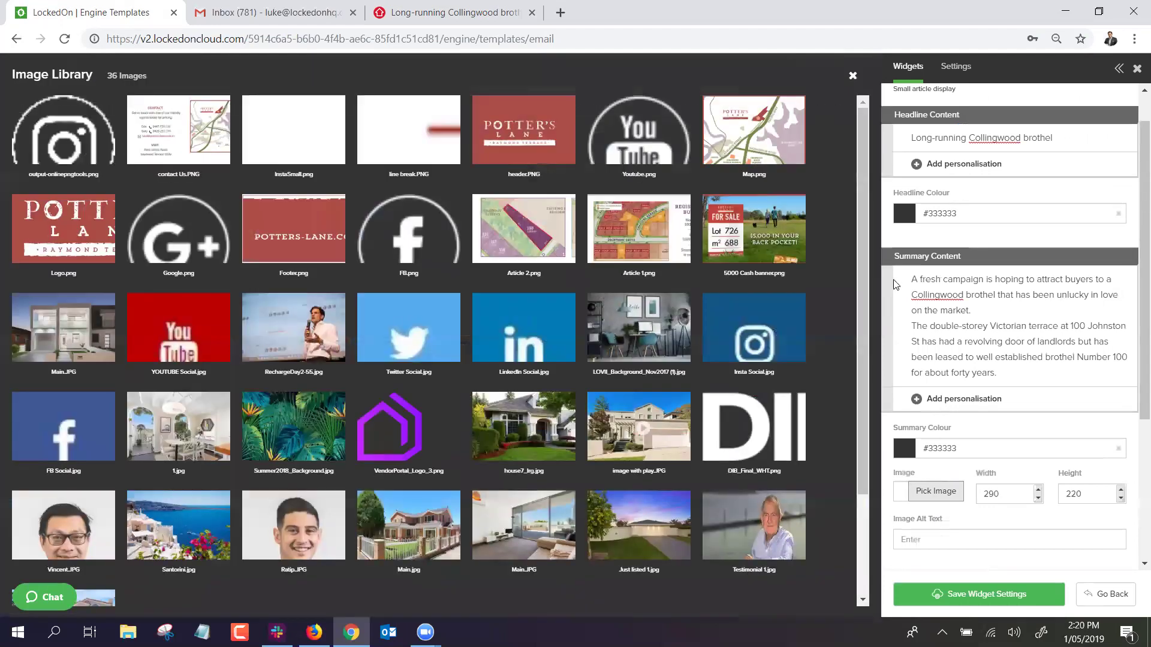
left_click(166, 427)
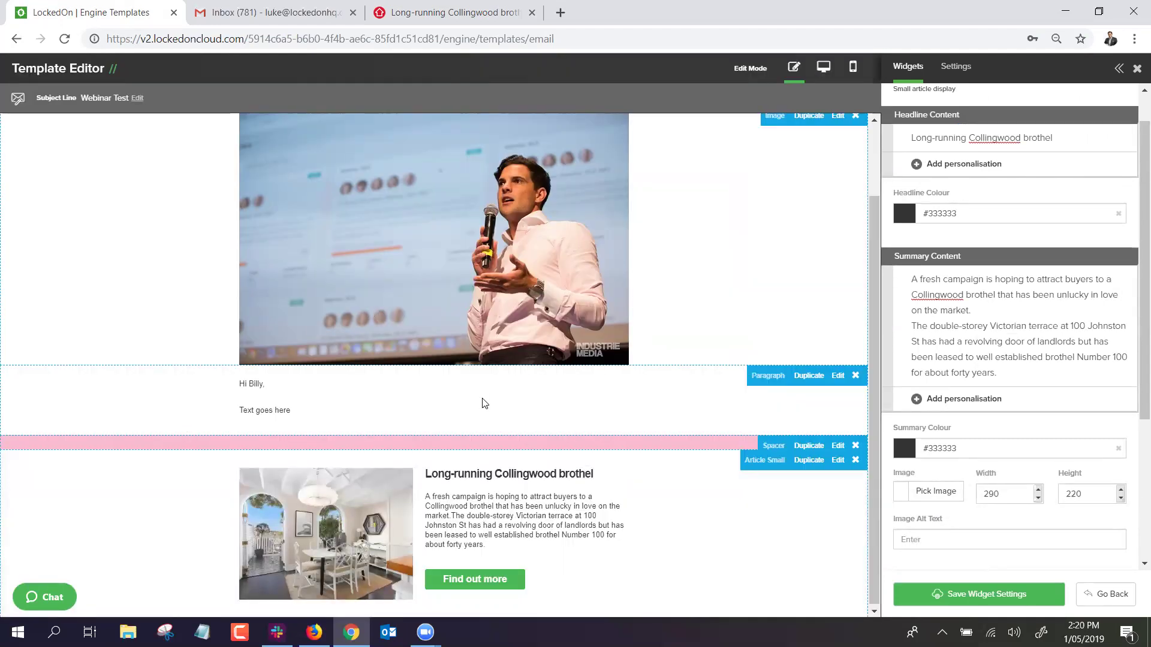
left_click(977, 595)
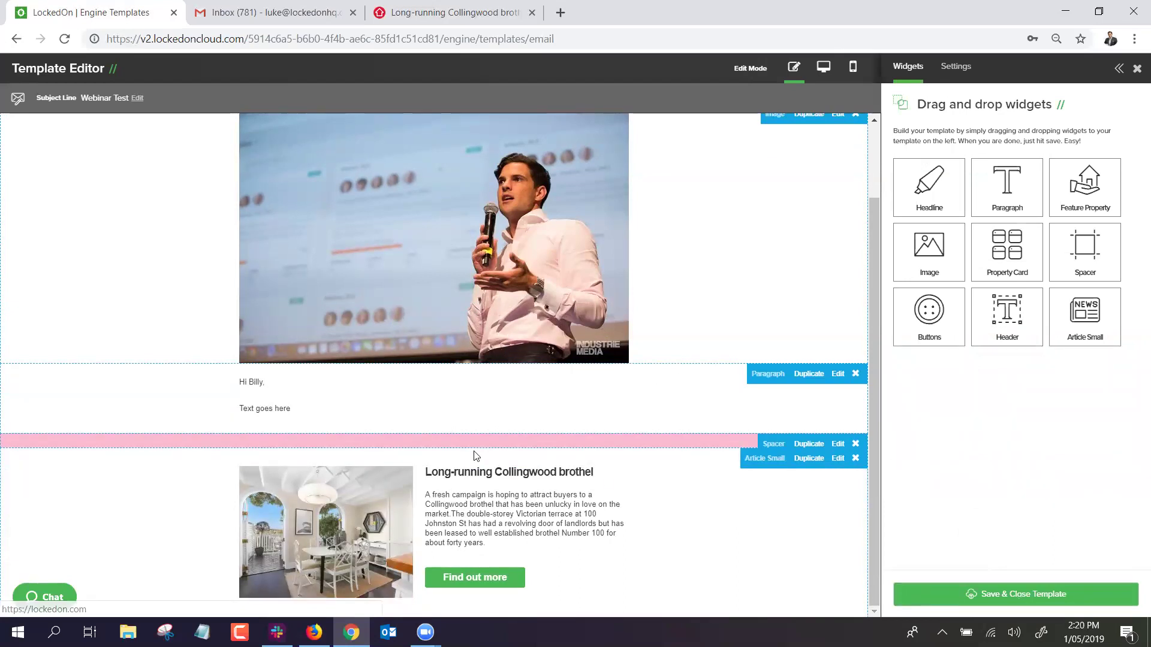
Add a Buttons block below the article and set its Button Layout to 3 Buttons.
left_click_drag(924, 325, 581, 404)
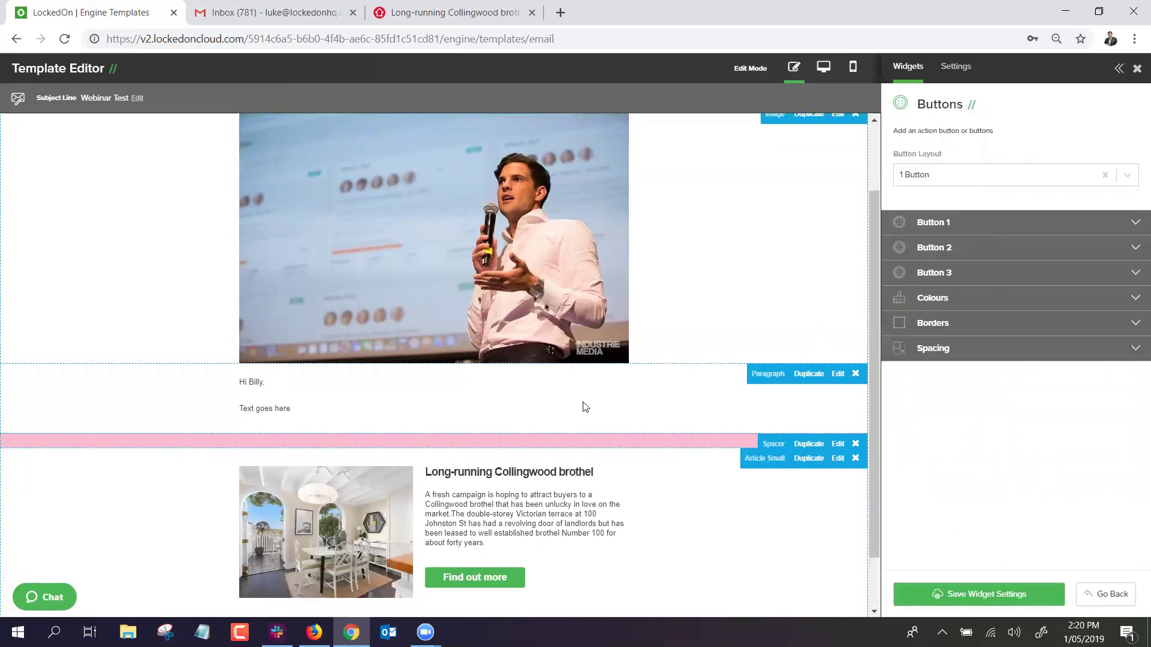
left_click(935, 177)
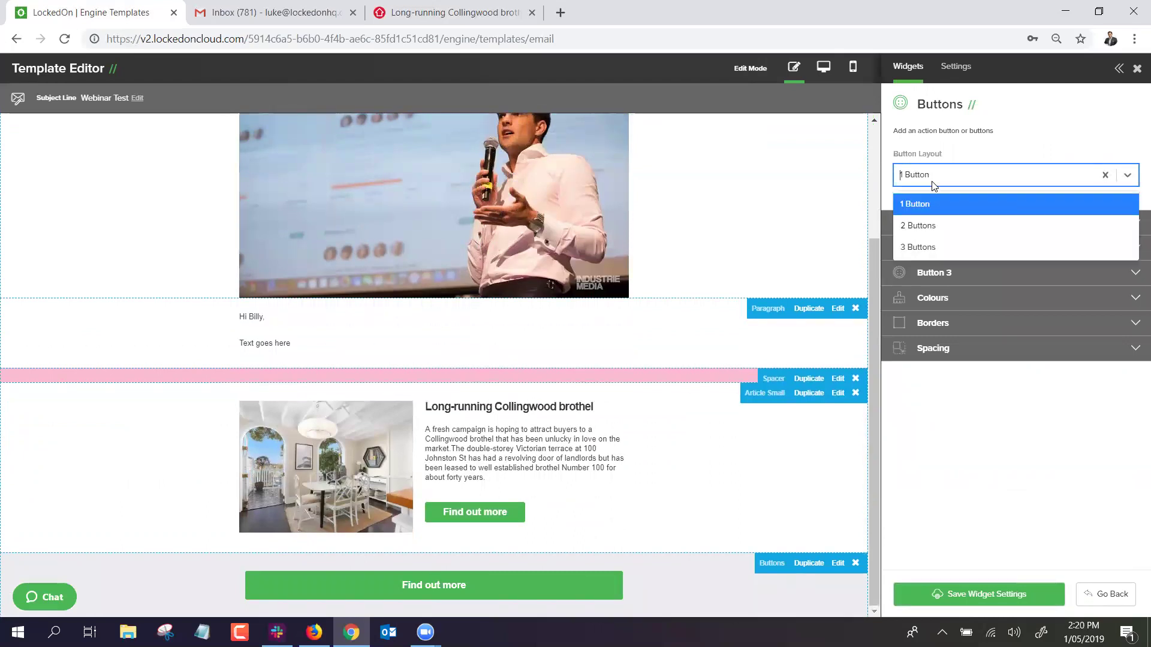
left_click(926, 225)
left_click(926, 180)
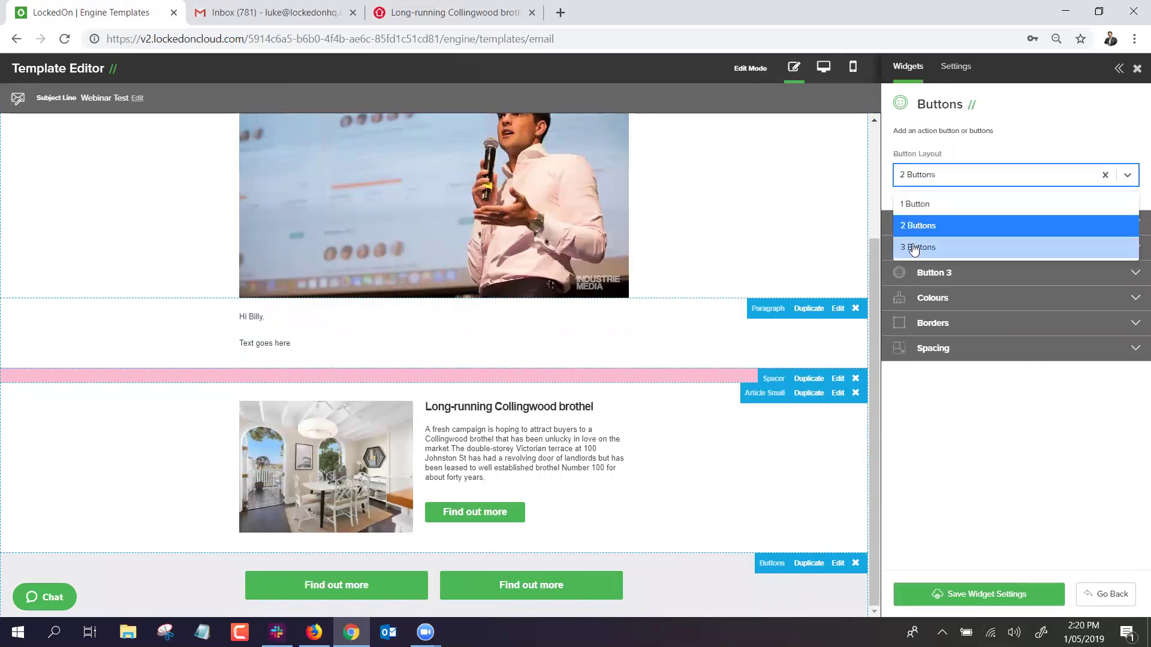
left_click(917, 247)
Review each 'Find out more' button's settings and save the buttons row.
left_click(930, 225)
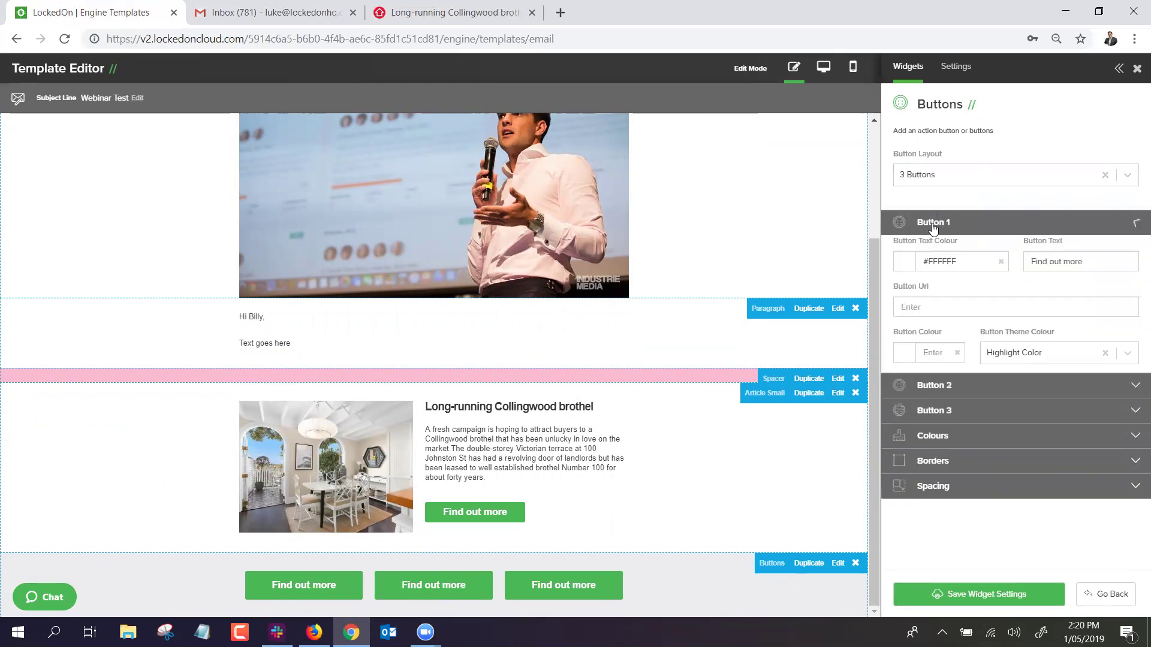
left_click_drag(1093, 264, 900, 268)
left_click(980, 383)
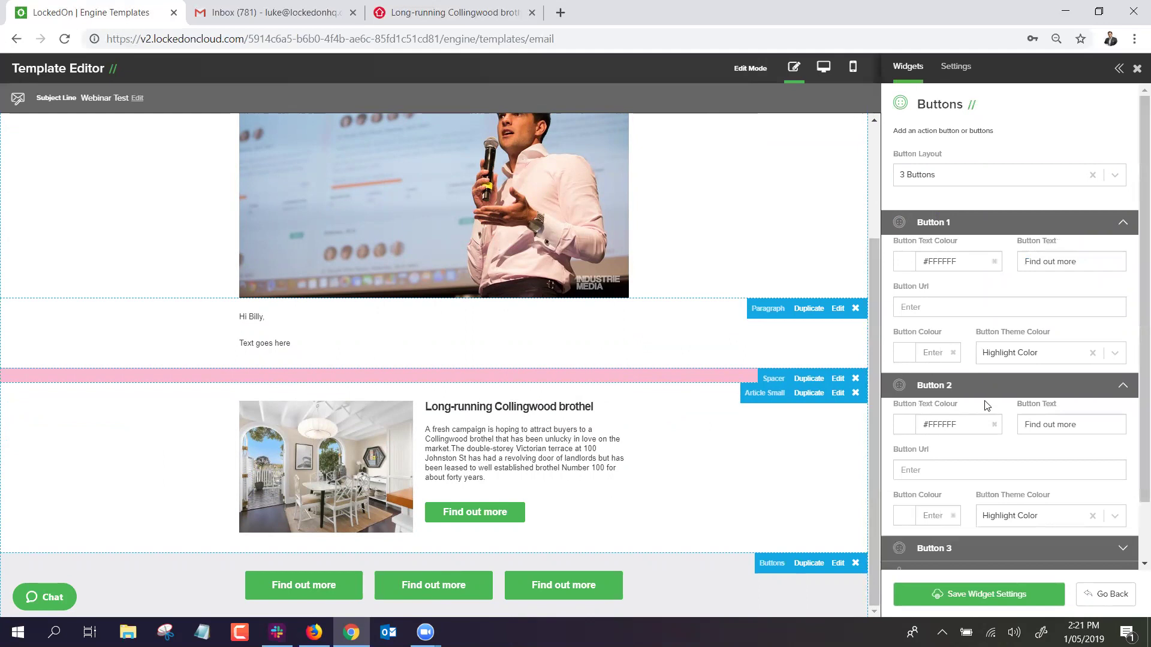
left_click(964, 547)
scroll(984, 488, "down", 3)
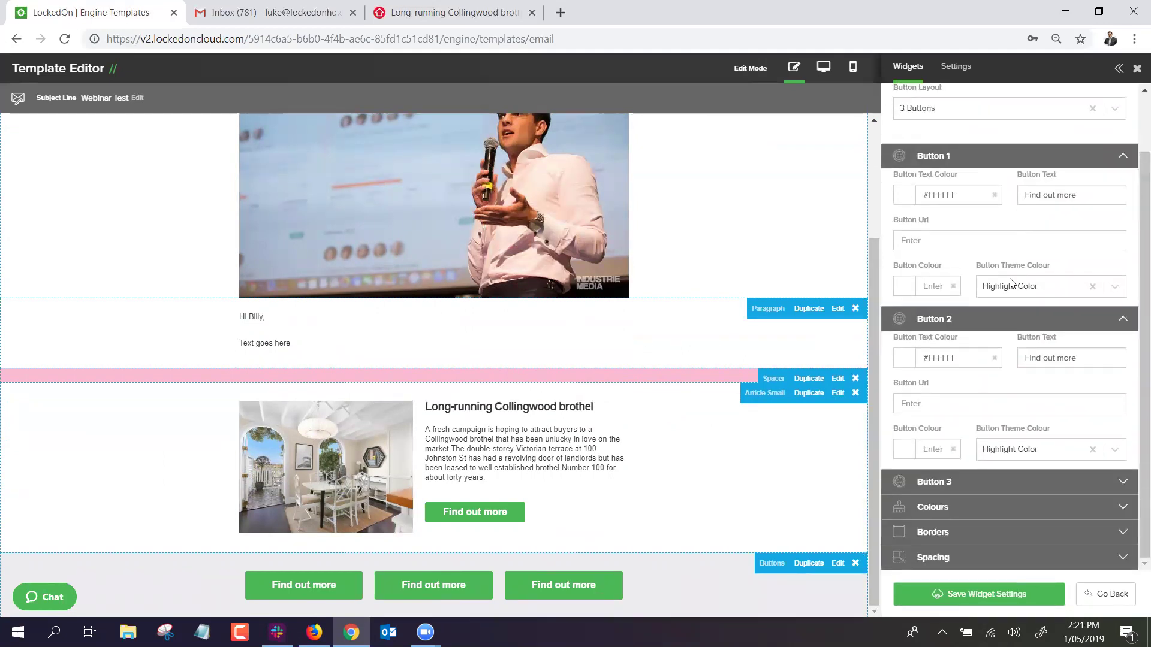
left_click(1013, 322)
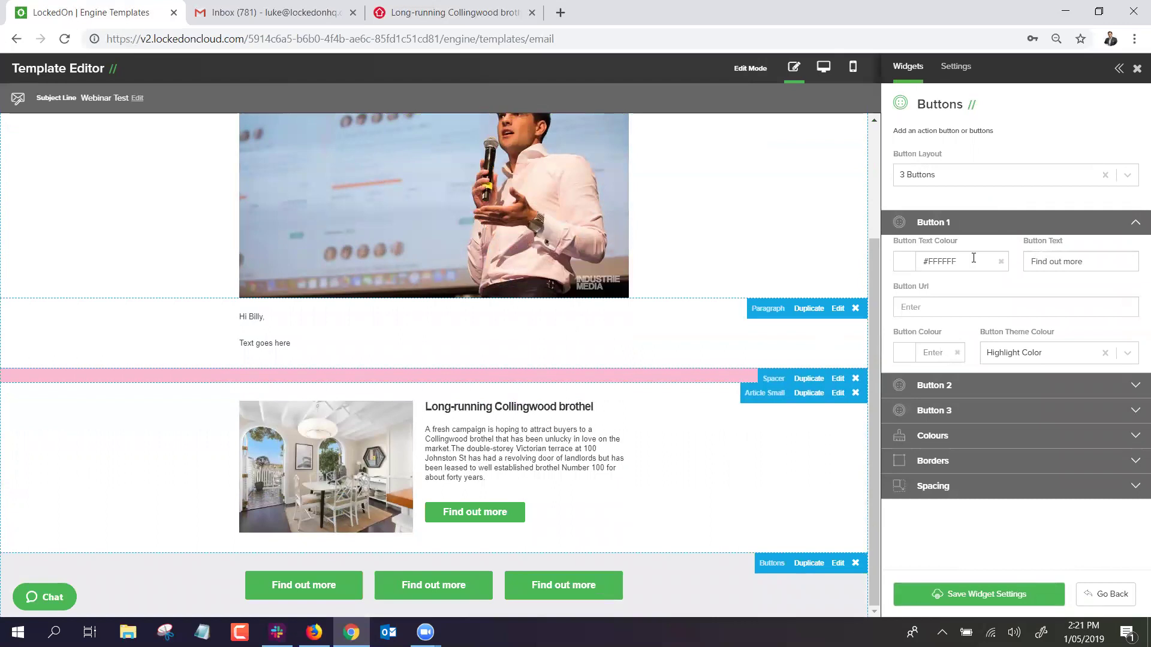
left_click(955, 222)
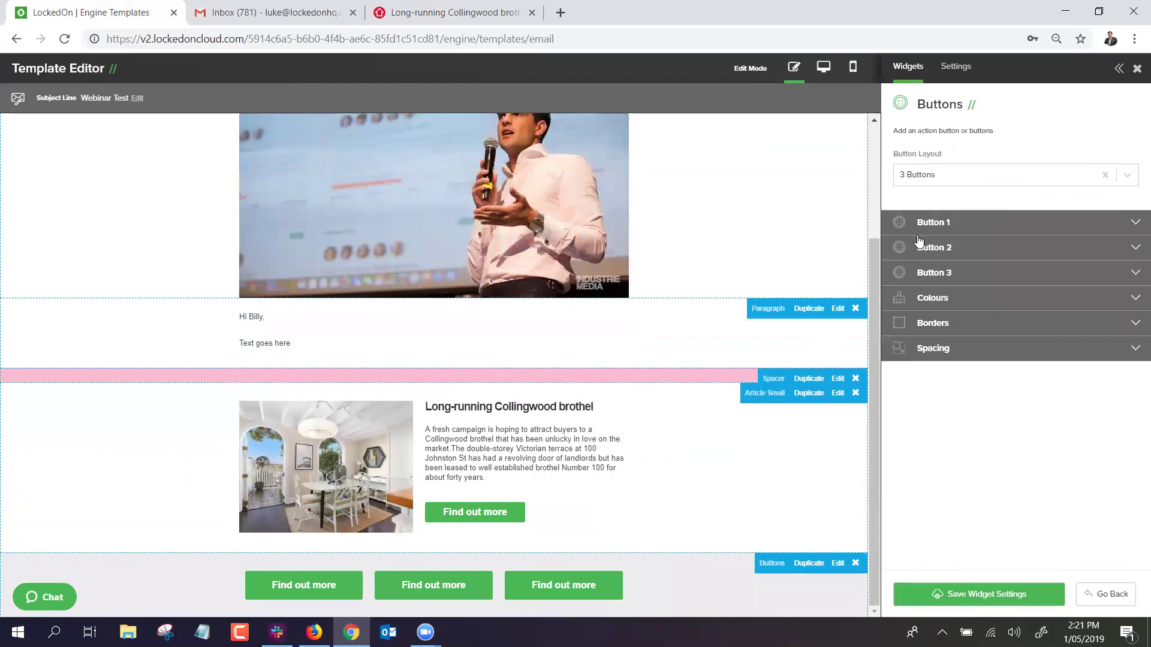
left_click(981, 603)
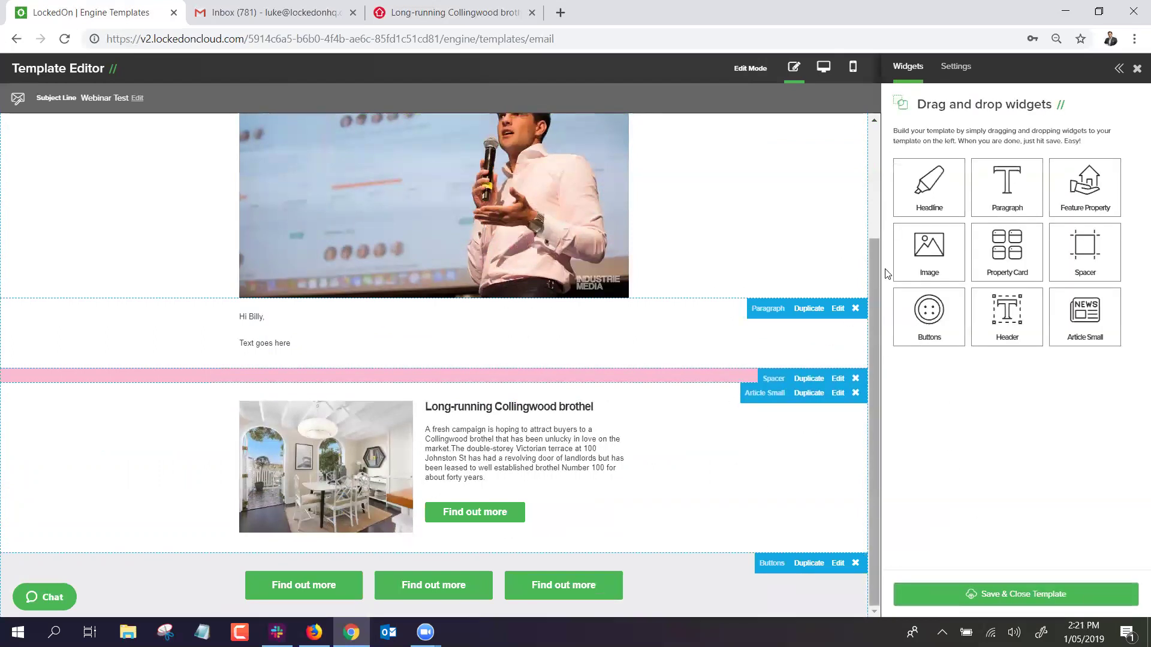
left_click_drag(926, 321, 404, 484)
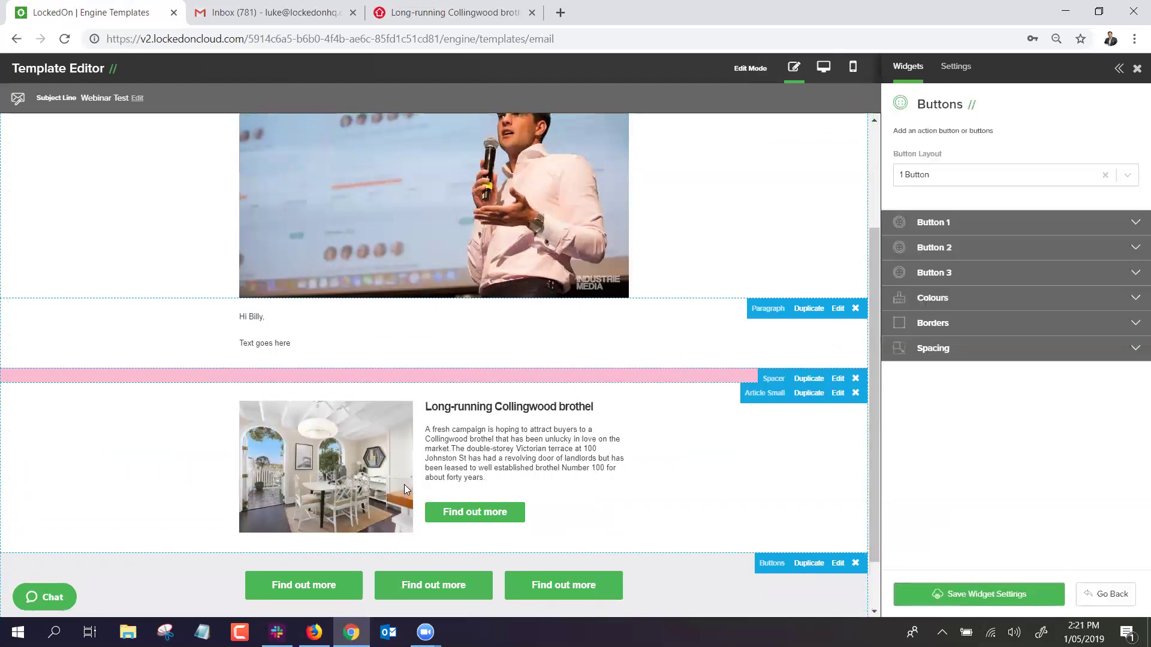
left_click_drag(426, 554, 383, 278)
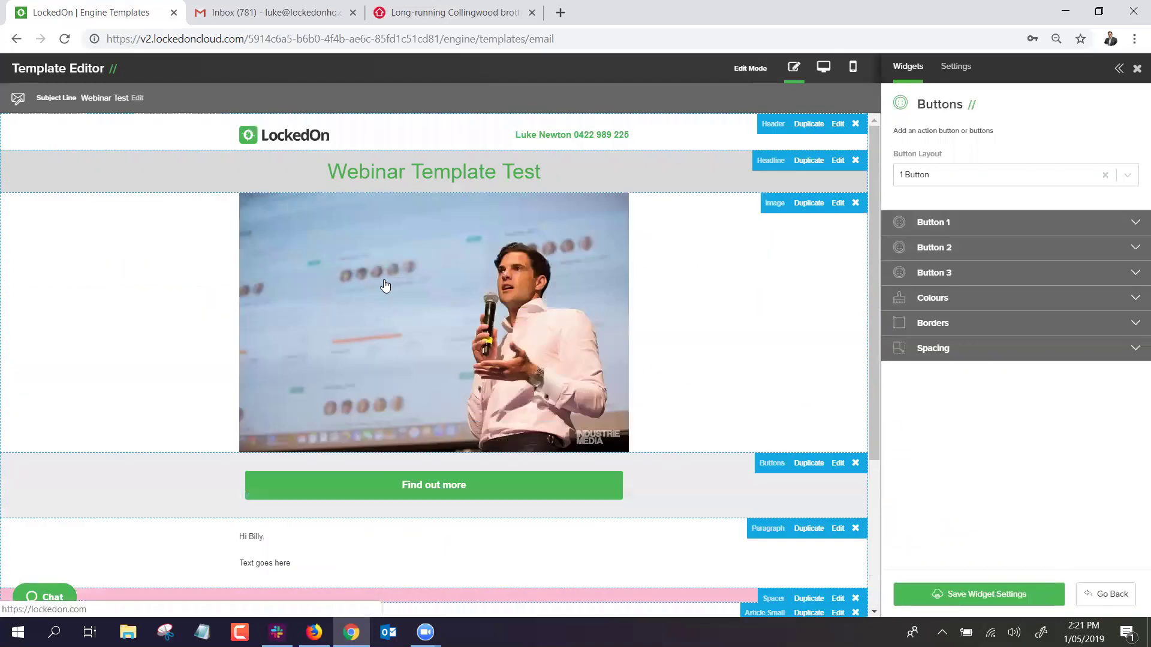
scroll(399, 300, "down", 5)
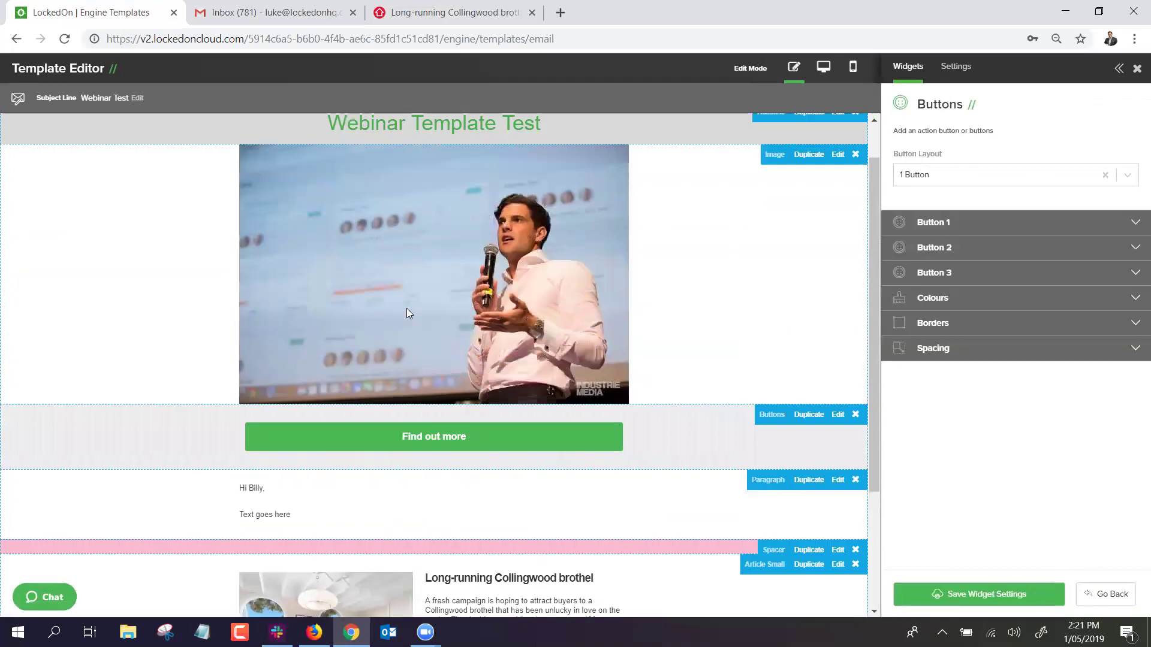
scroll(431, 342, "down", 3)
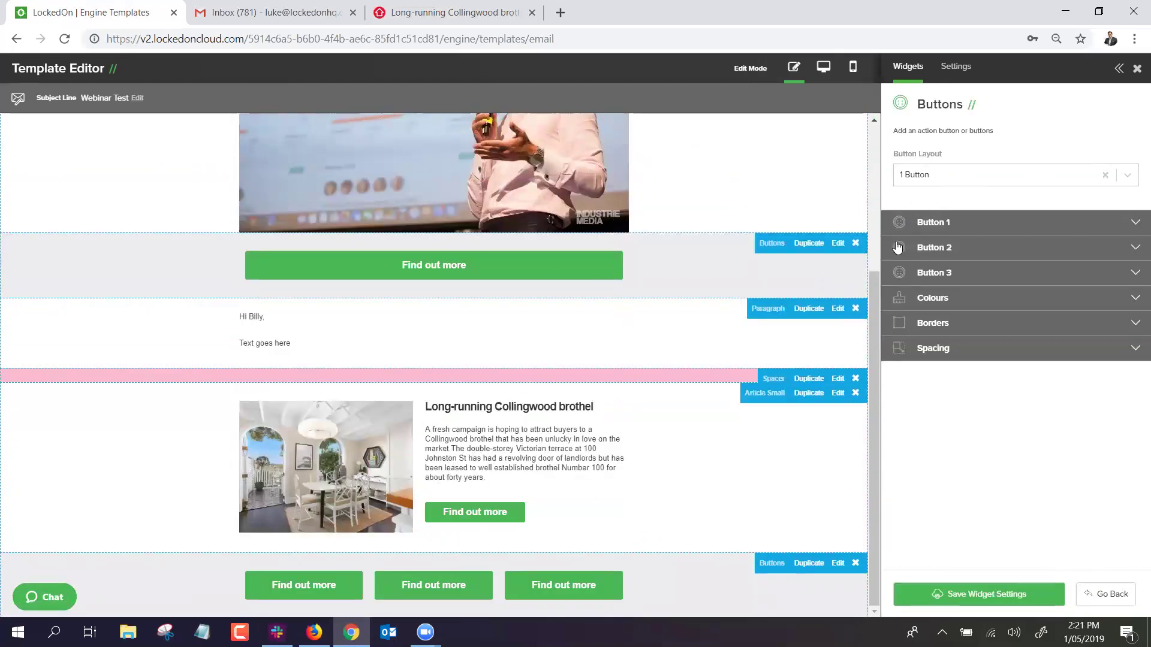
left_click(855, 243)
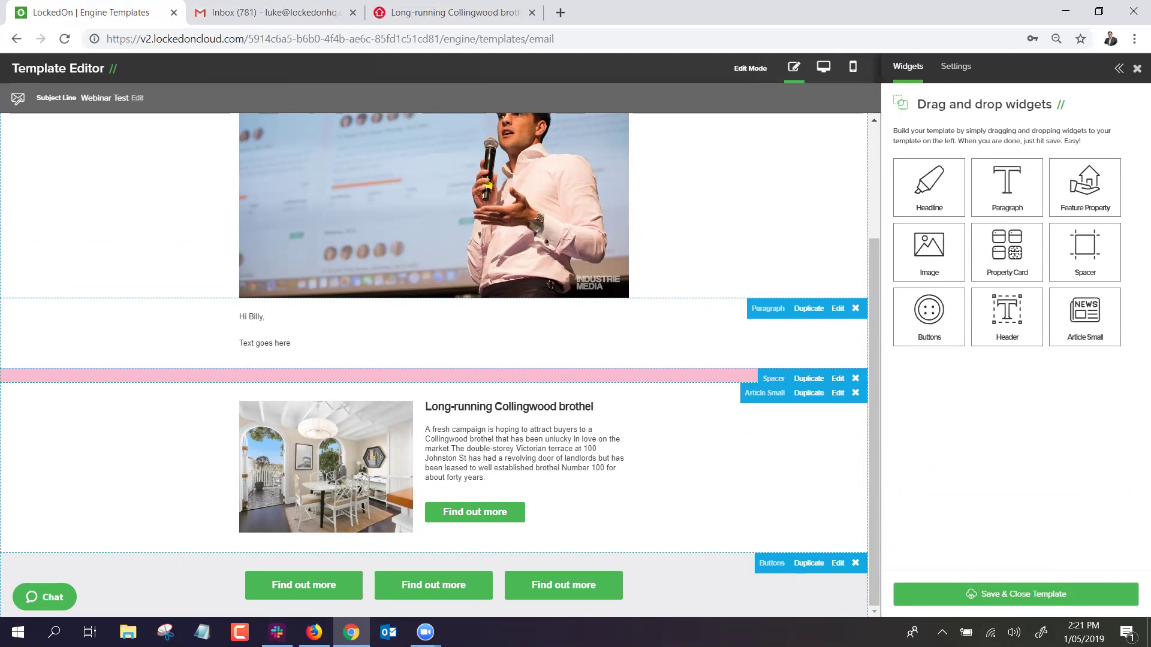
left_click_drag(1081, 192, 440, 429)
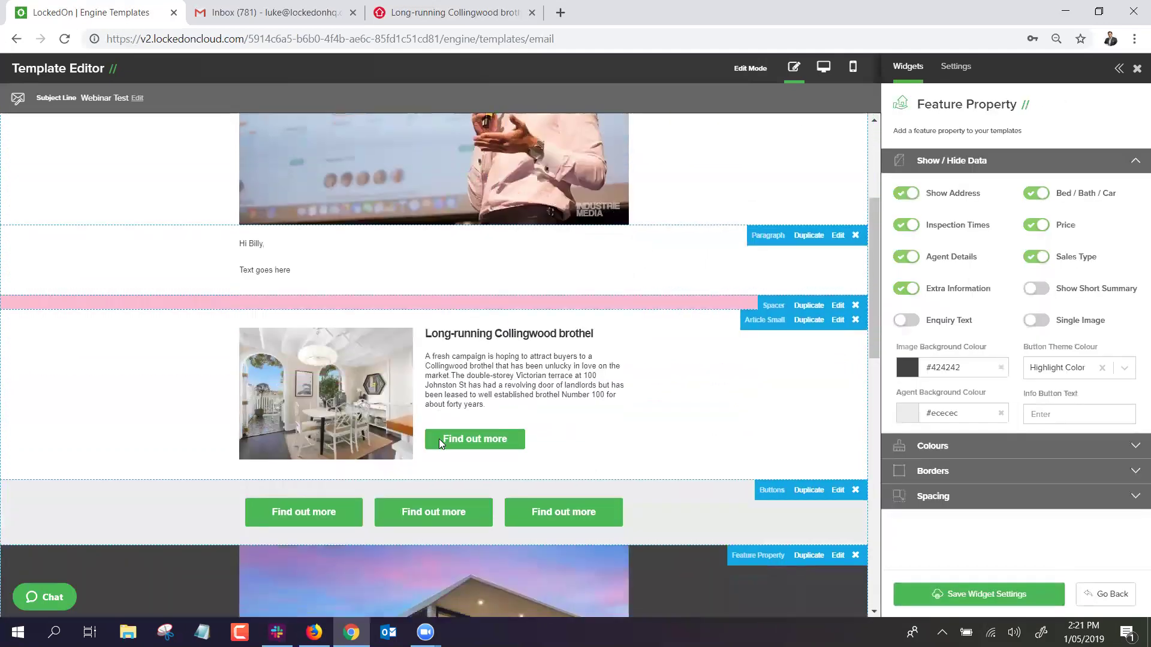
scroll(439, 438, "down", 10)
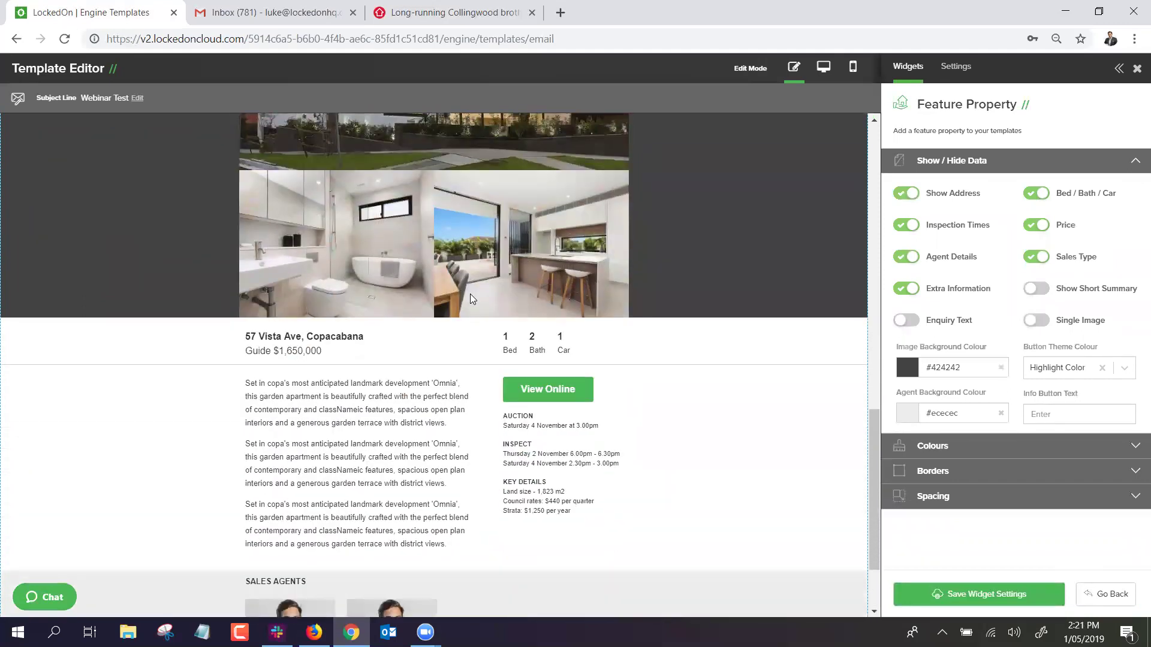
scroll(470, 298, "down", 2)
scroll(469, 378, "up", 10)
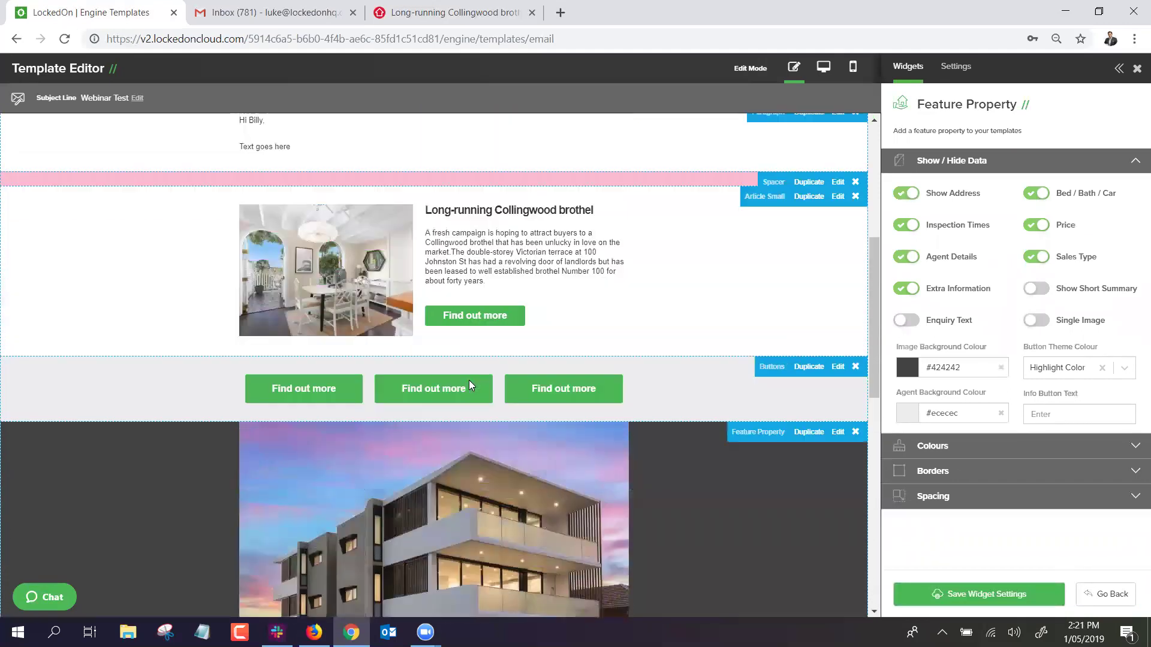
scroll(469, 380, "up", 4)
scroll(542, 328, "down", 8)
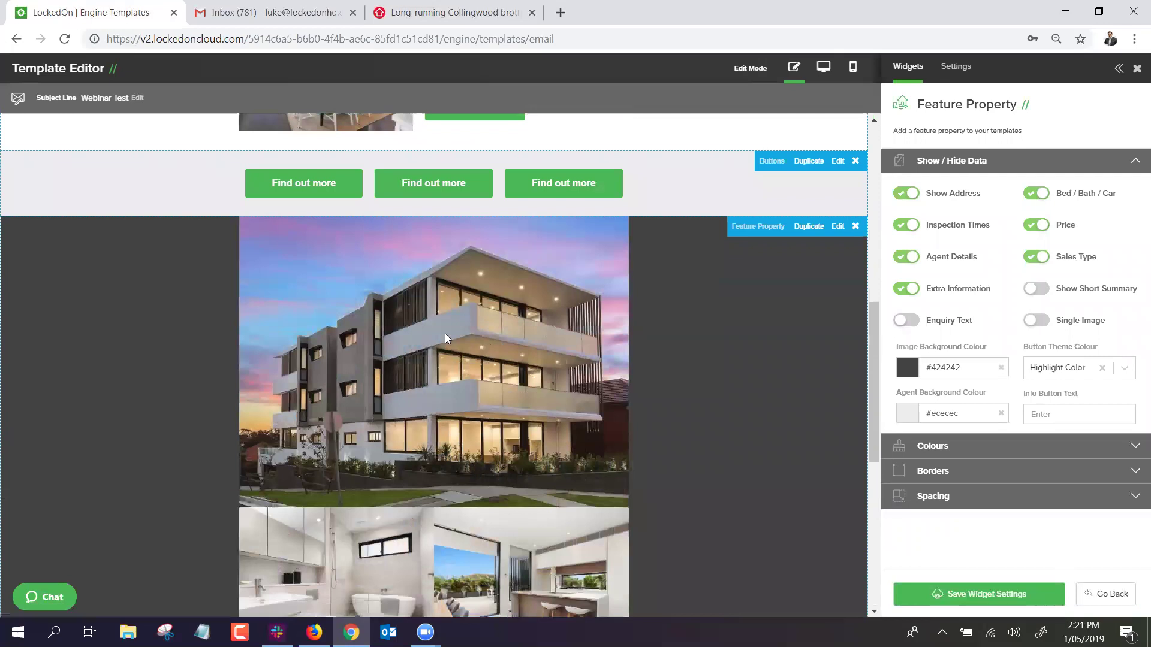
scroll(447, 375, "down", 3)
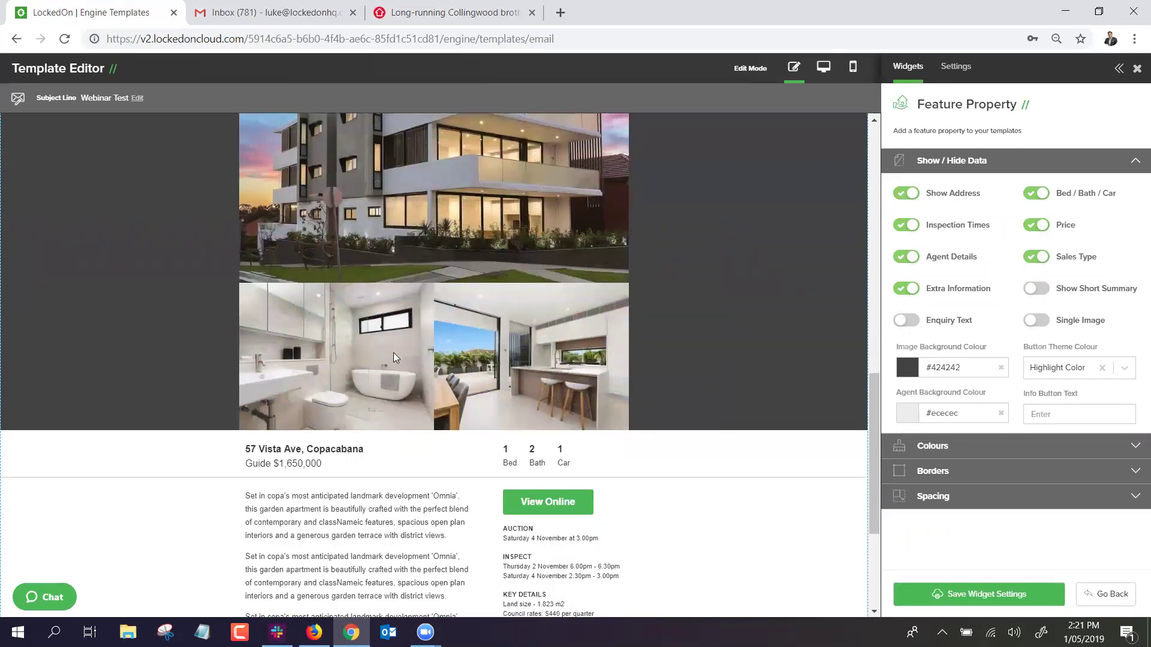
scroll(442, 352, "down", 2)
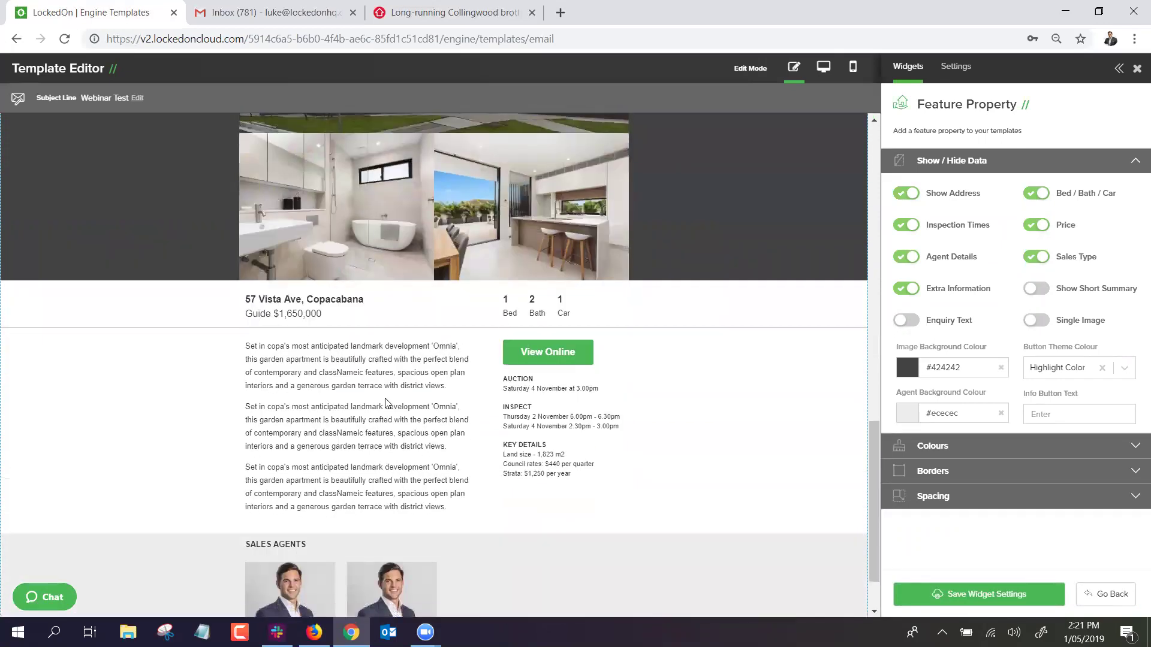
scroll(386, 403, "down", 1)
scroll(519, 331, "up", 5)
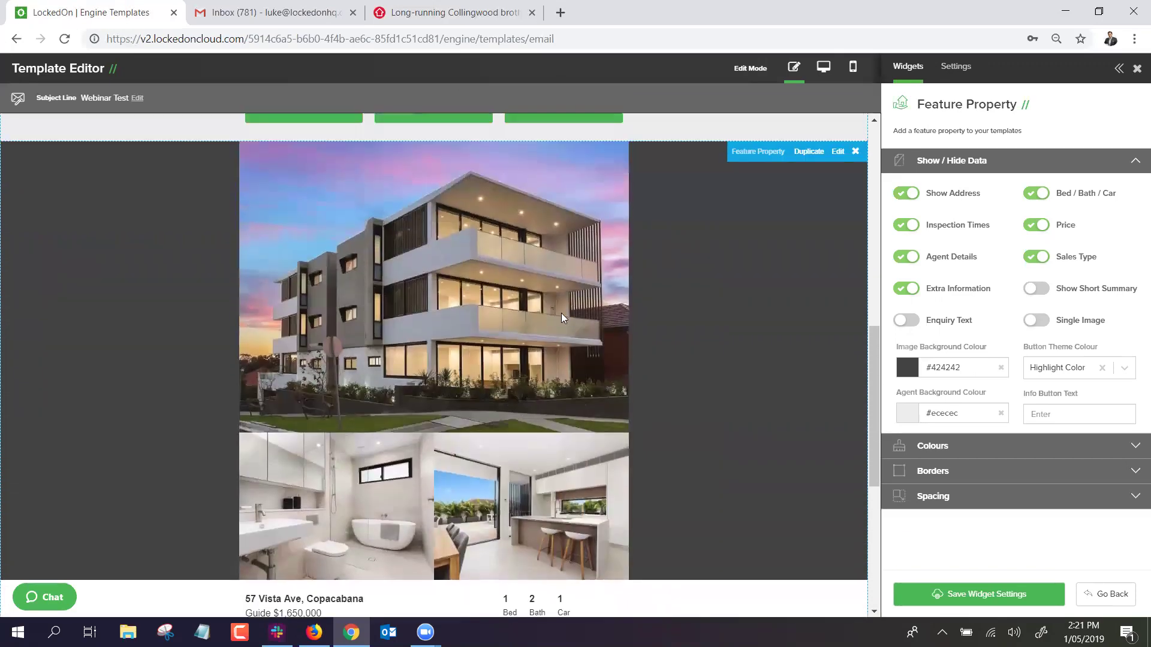
scroll(561, 312, "up", 2)
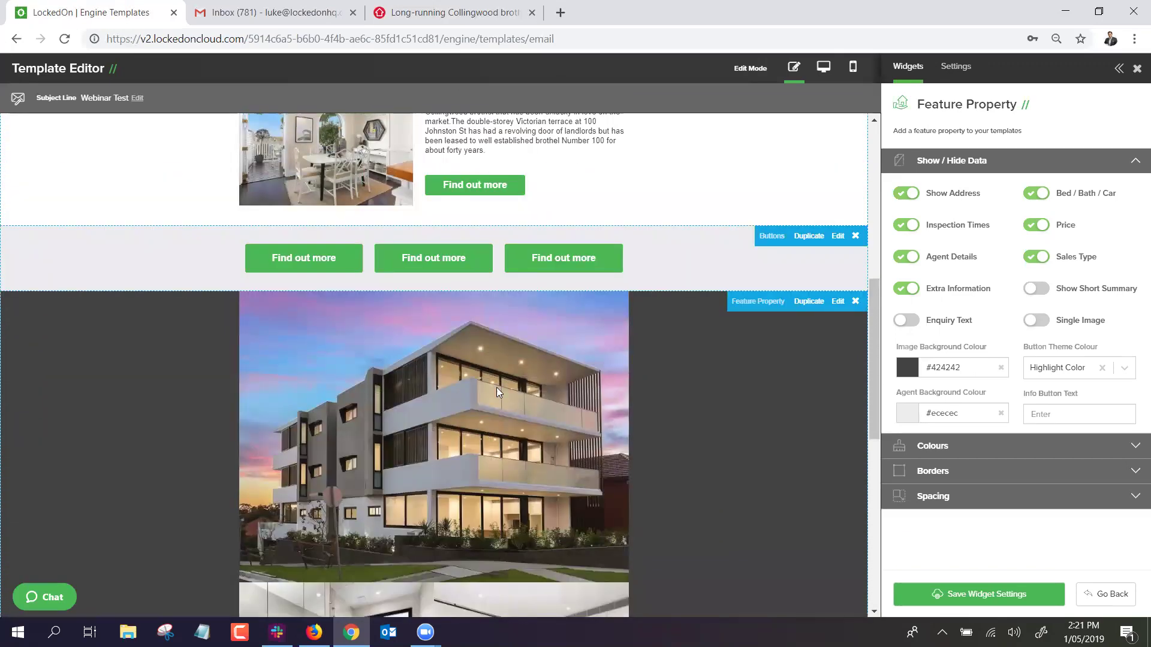
scroll(496, 387, "down", 3)
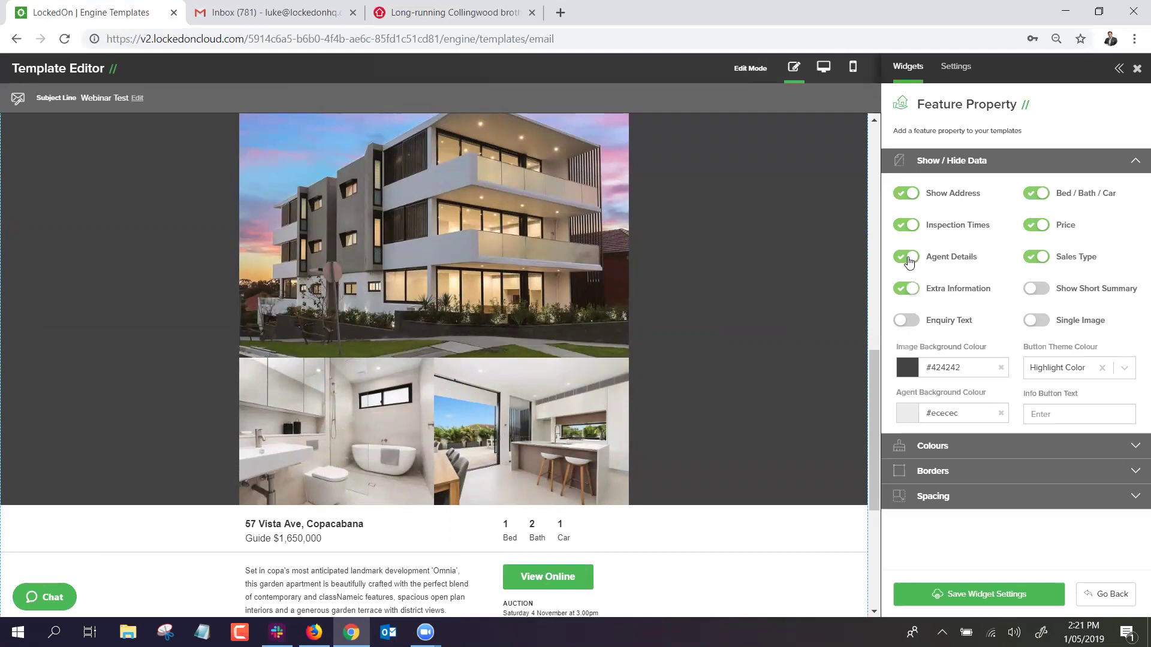
Switch off the key details, agents, inspection times, price, rooms and address toggles.
scroll(845, 298, "down", 2)
left_click(906, 289)
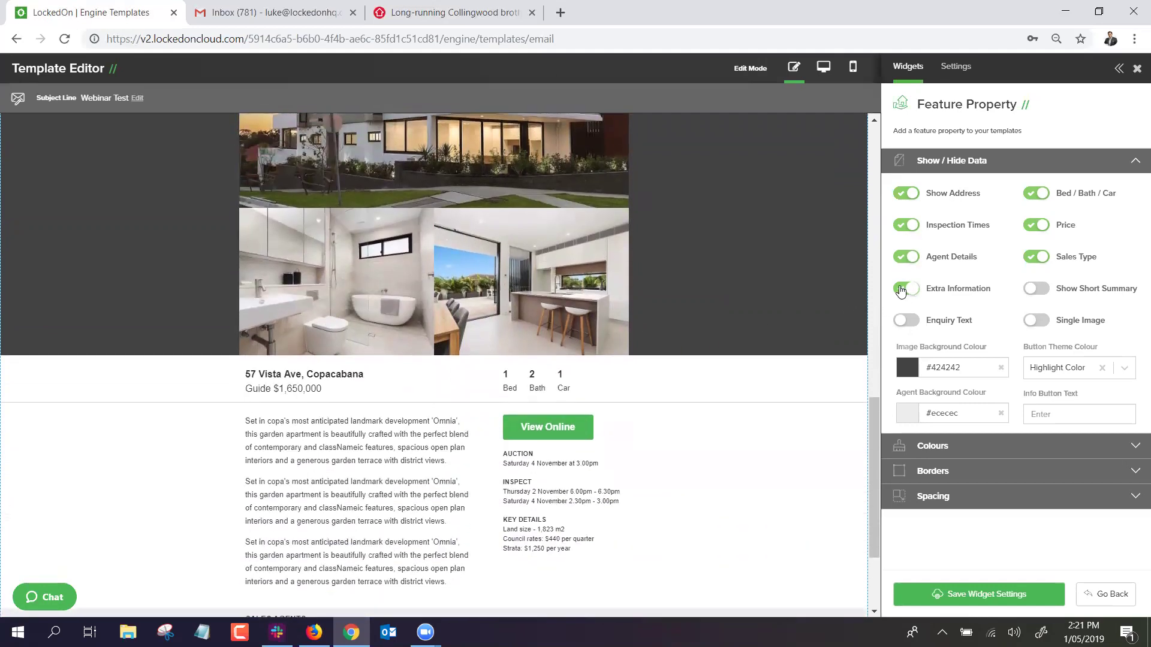
left_click(906, 258)
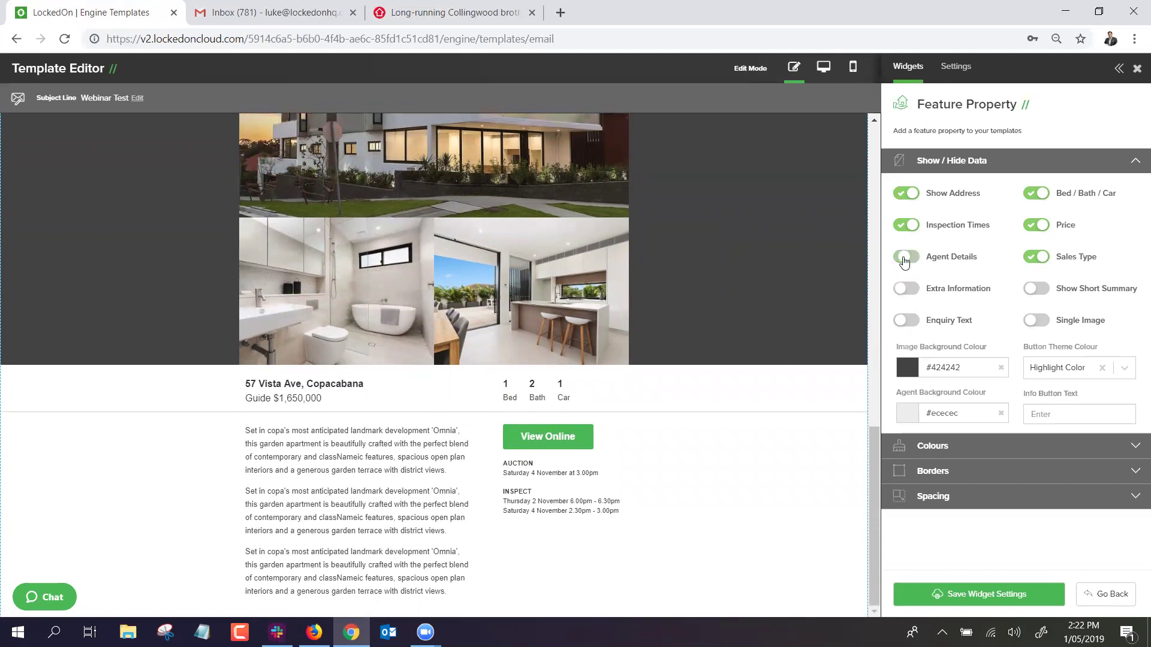
left_click(907, 226)
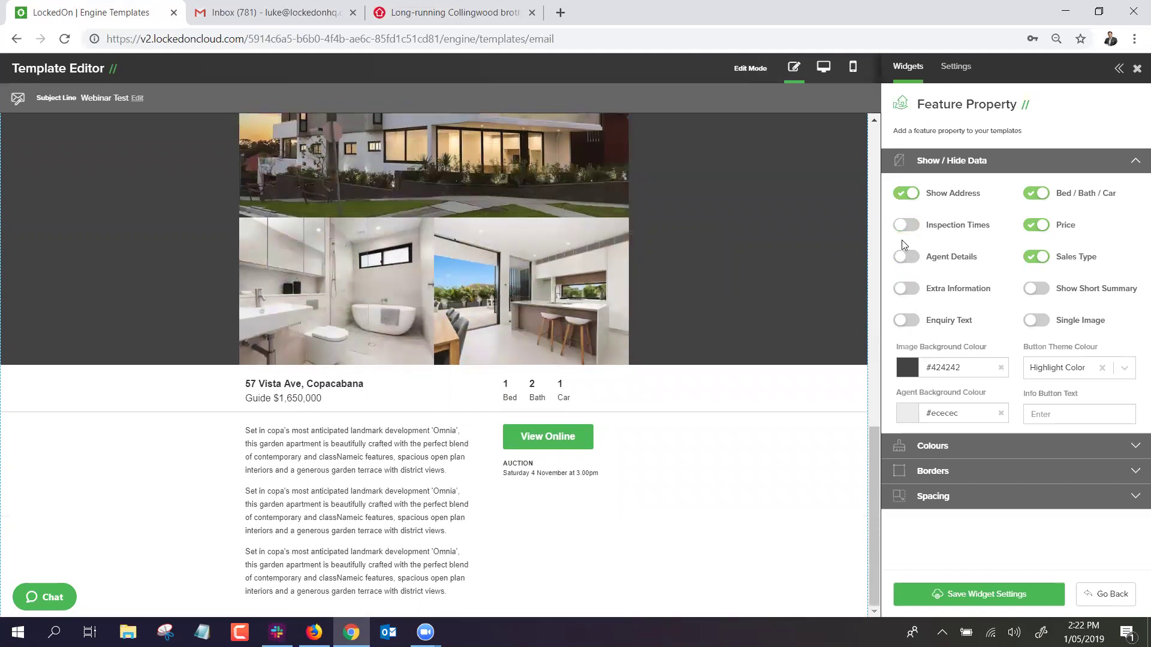
left_click(1035, 227)
left_click(1037, 193)
left_click(906, 193)
Turn every Feature Property data toggle back on and save the settings.
left_click(908, 195)
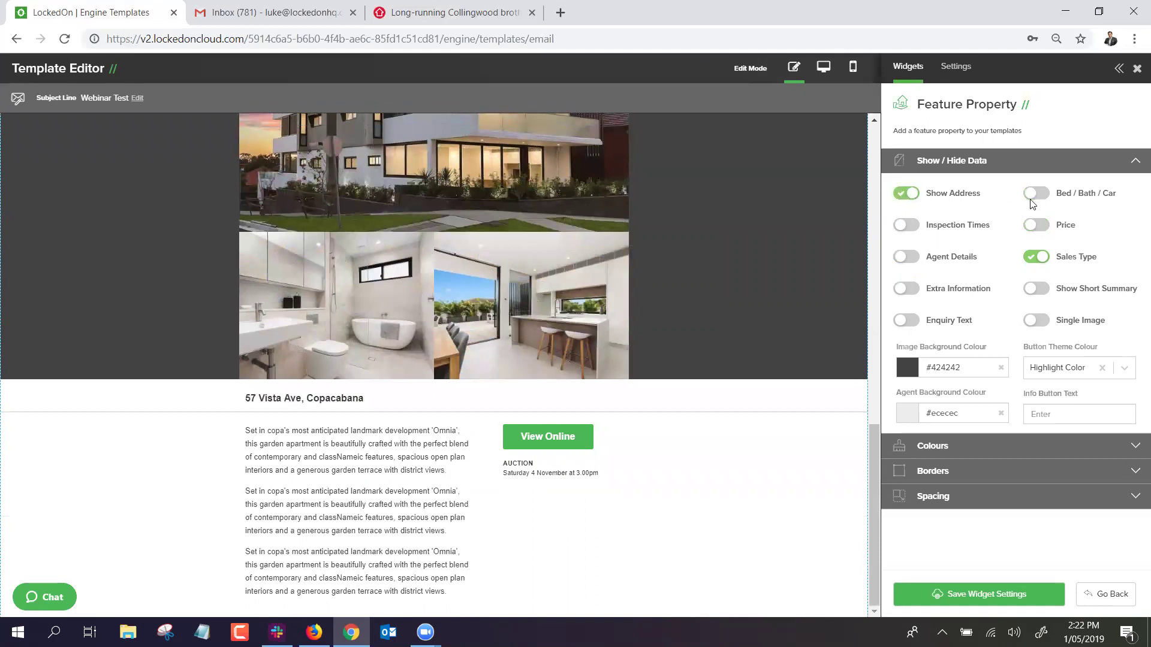
left_click(1035, 193)
left_click(1036, 226)
left_click(905, 226)
left_click(906, 256)
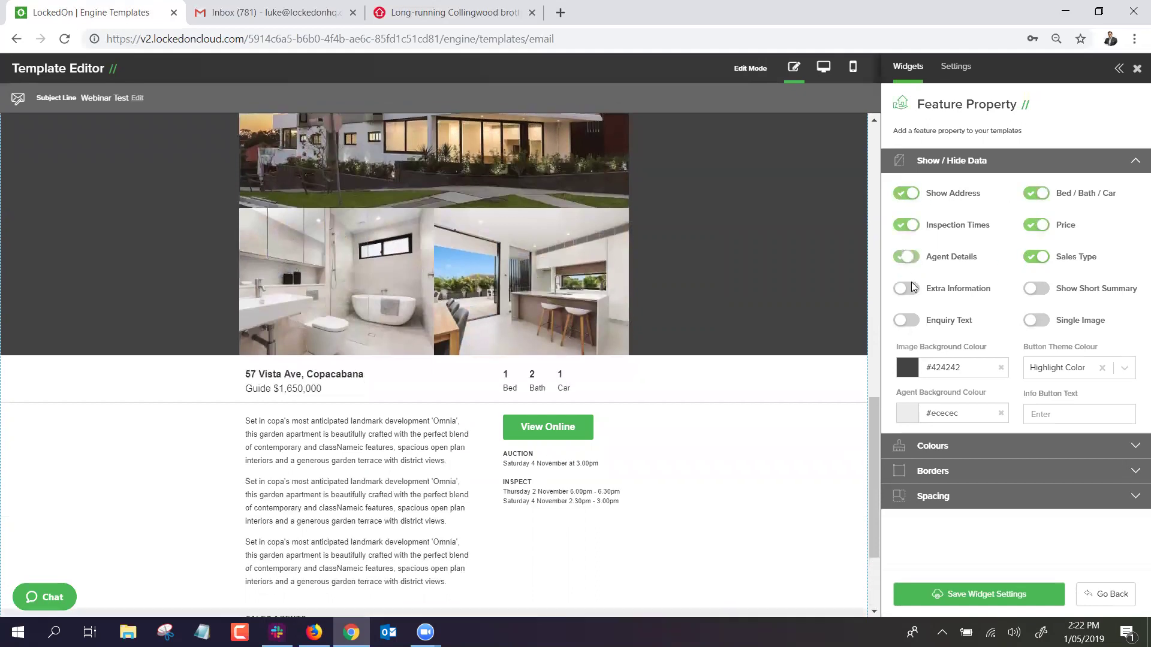
left_click(906, 288)
scroll(752, 359, "down", 3)
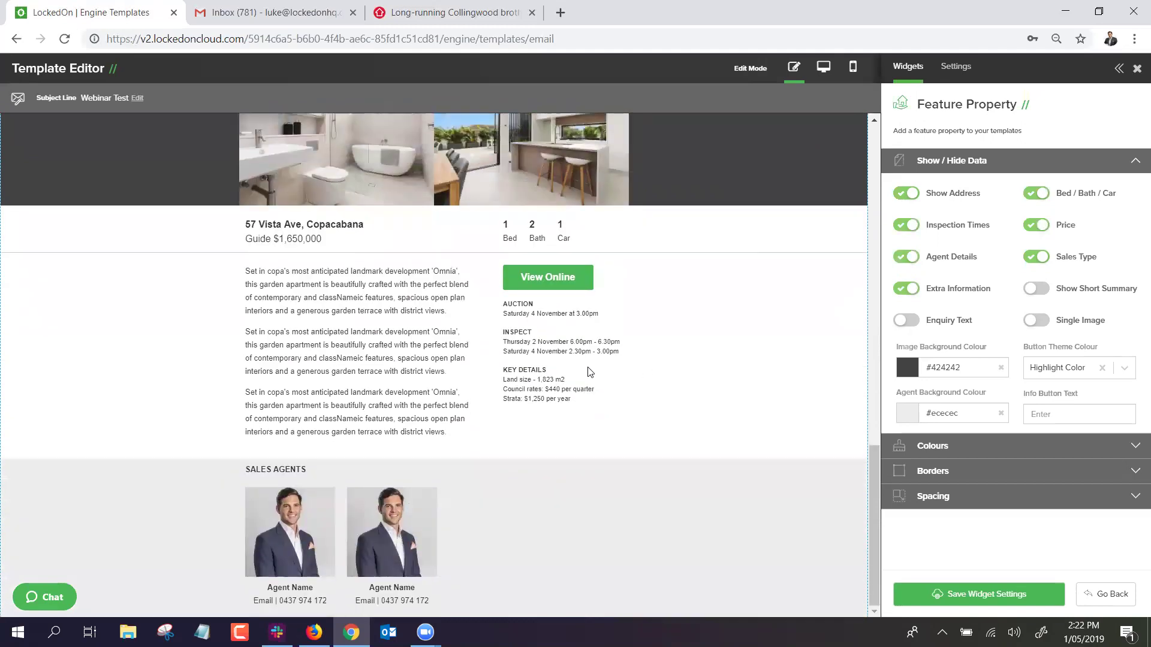
left_click(966, 597)
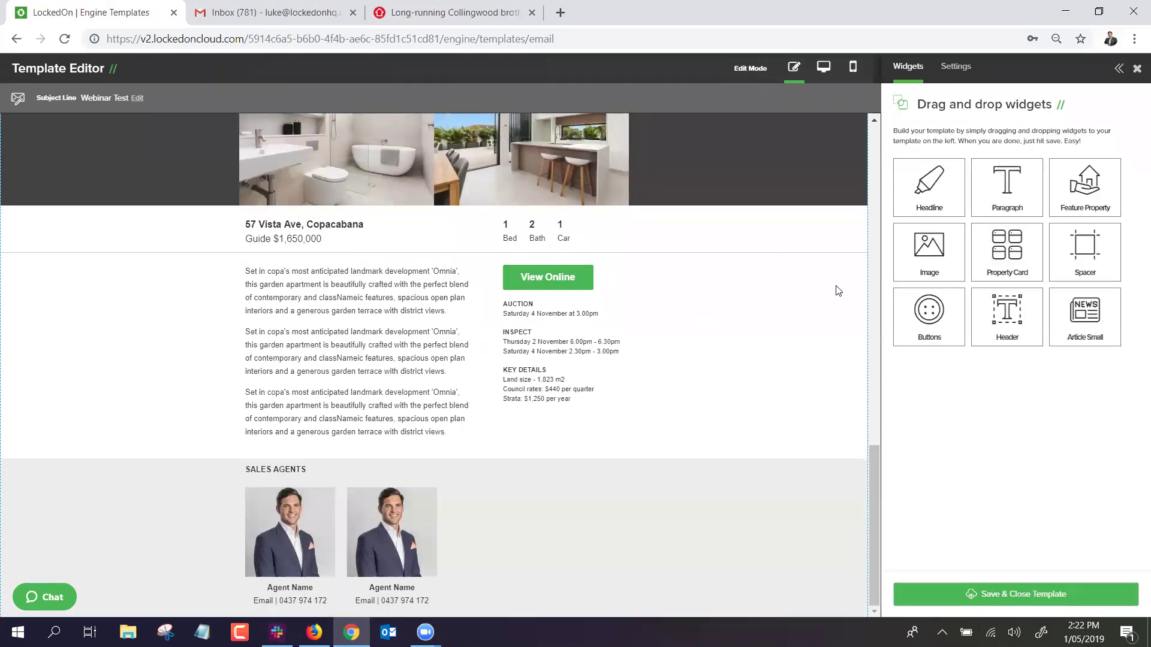
Add a Property Card, try For Rent, Auction and Just Sold, then keep For Sale.
left_click_drag(999, 250, 424, 383)
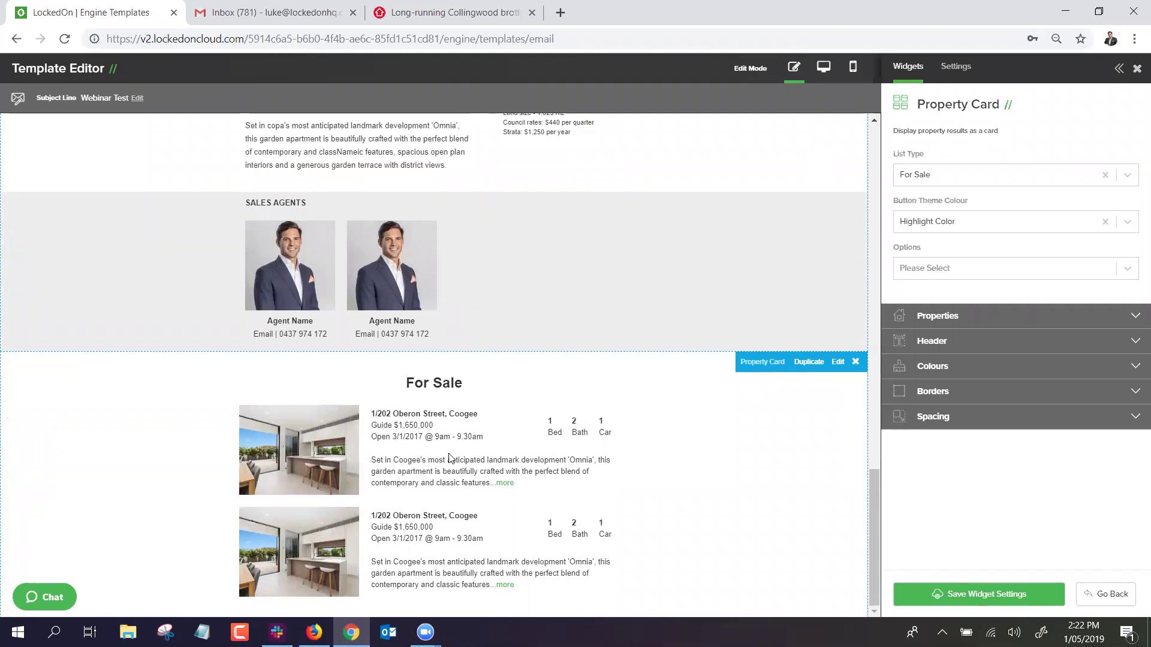
left_click(946, 175)
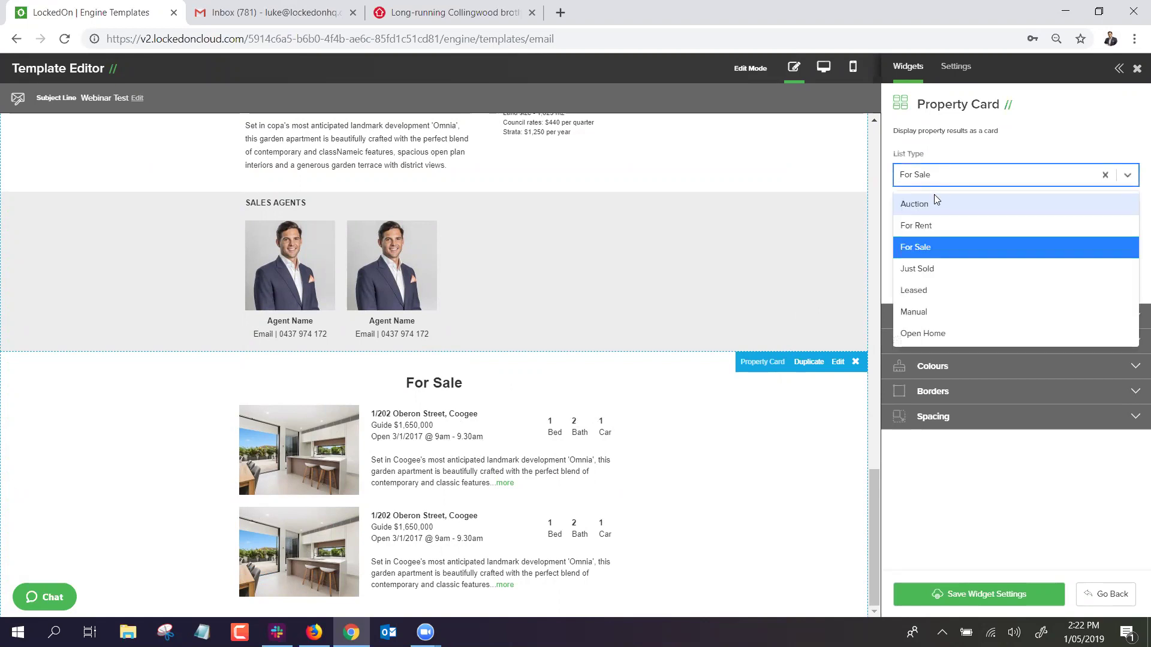
left_click(919, 225)
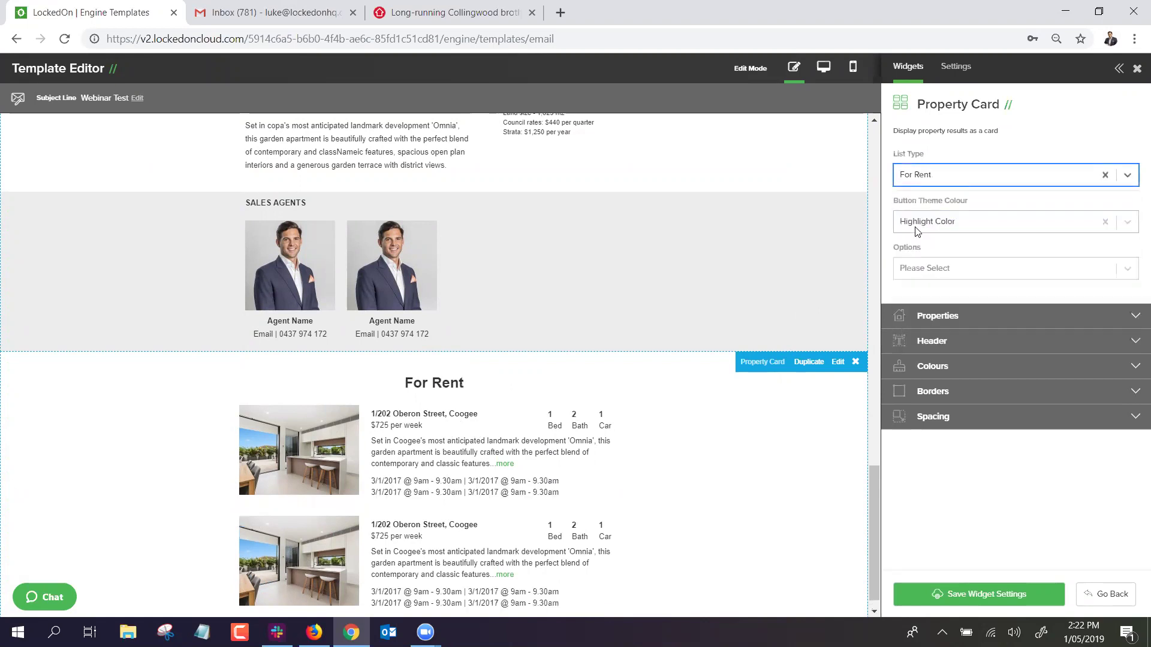
left_click(922, 178)
left_click(920, 212)
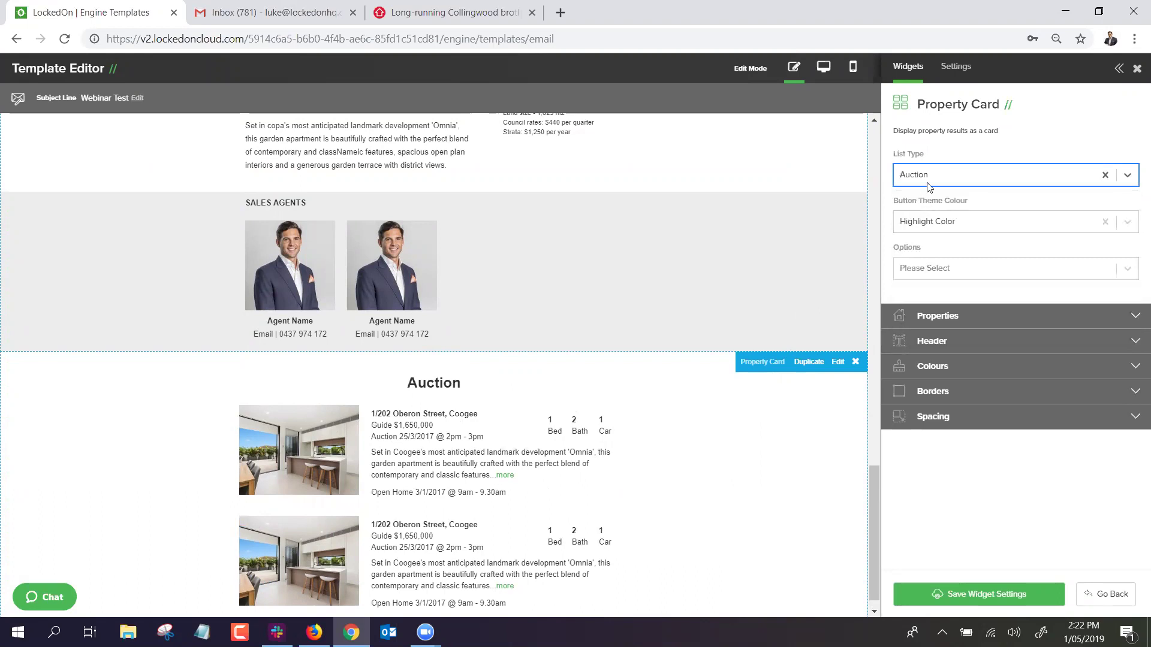
left_click(928, 184)
left_click(921, 270)
left_click(927, 183)
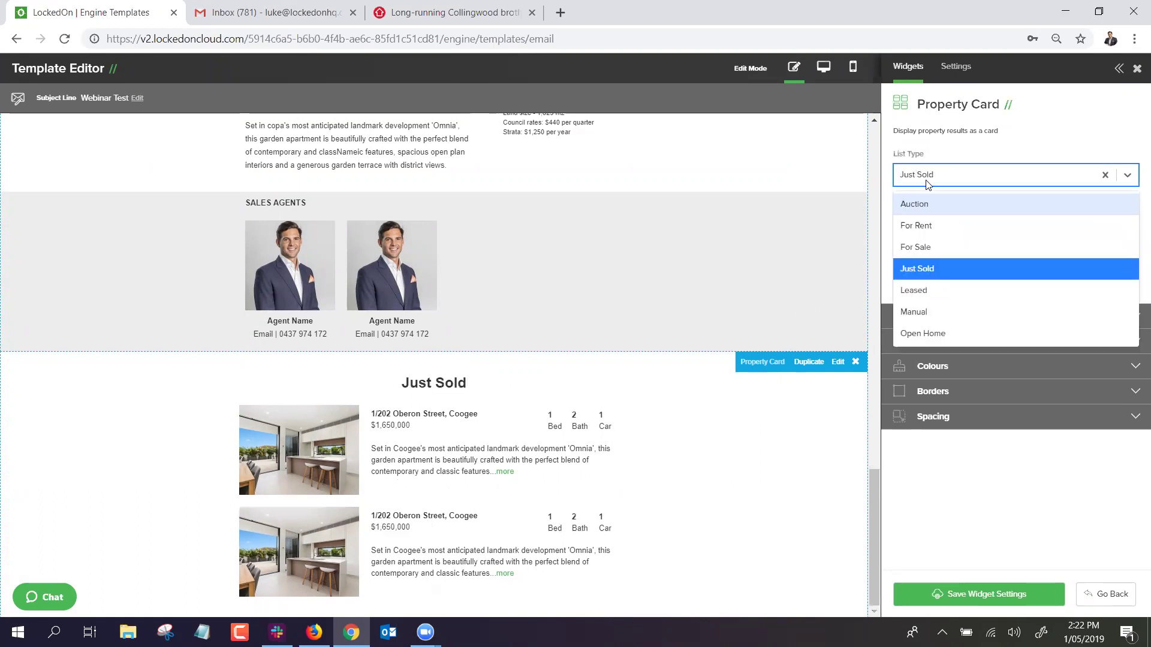
left_click(921, 247)
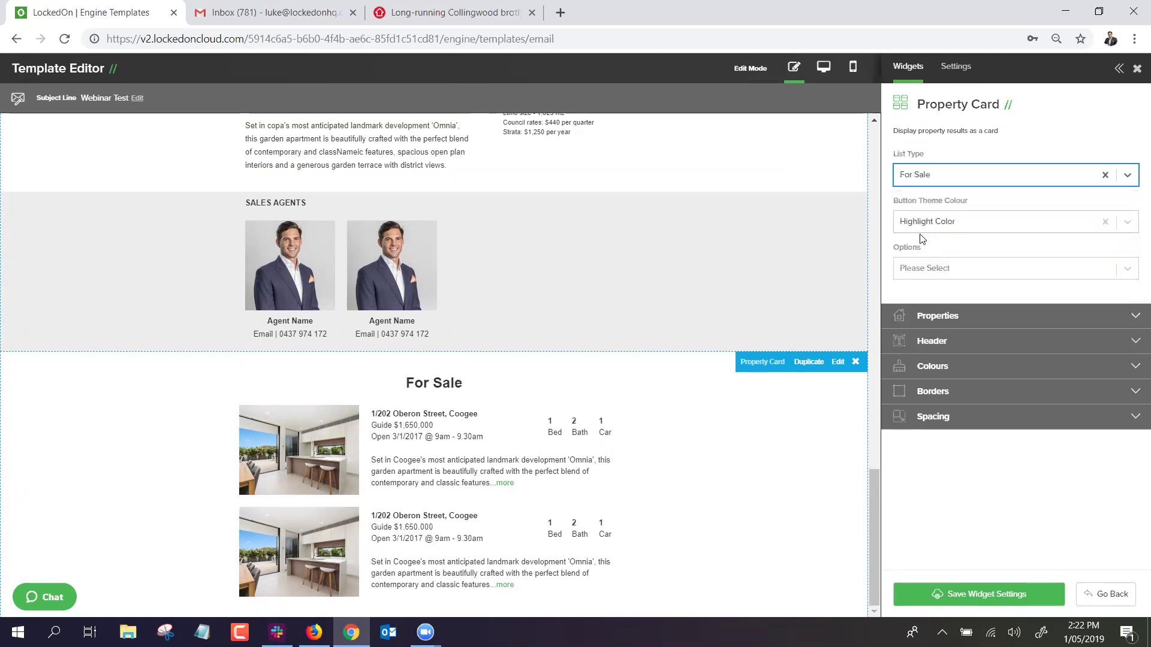
Set Option 1 to 'Select all properties for sale' and save the card's settings.
left_click(926, 317)
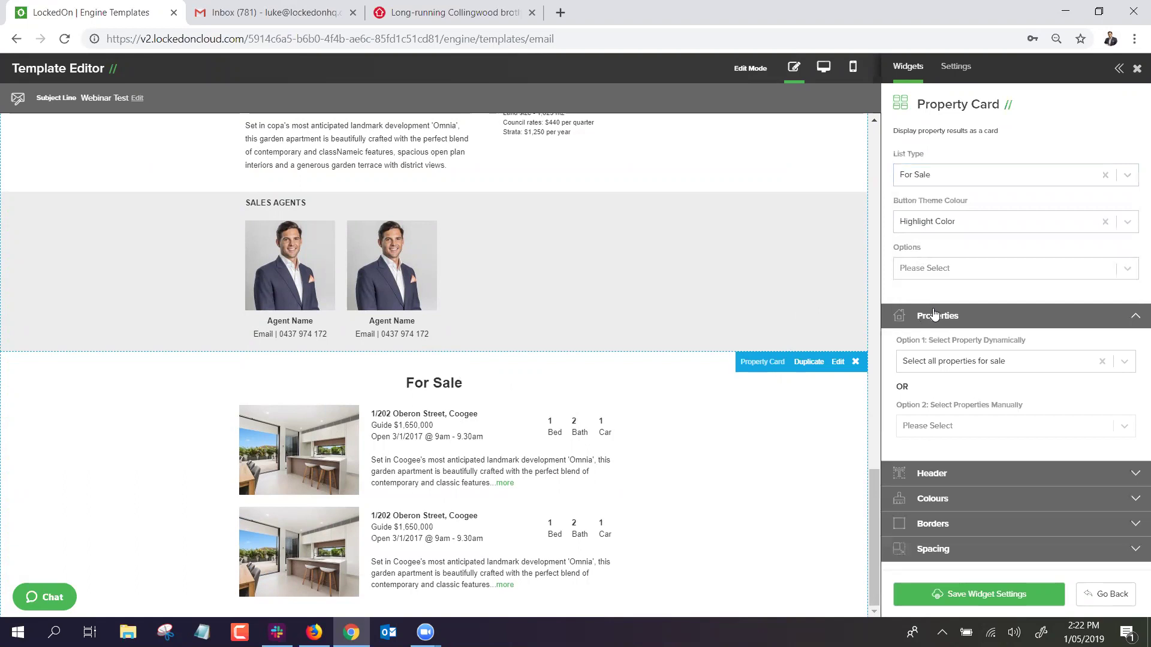
left_click(948, 362)
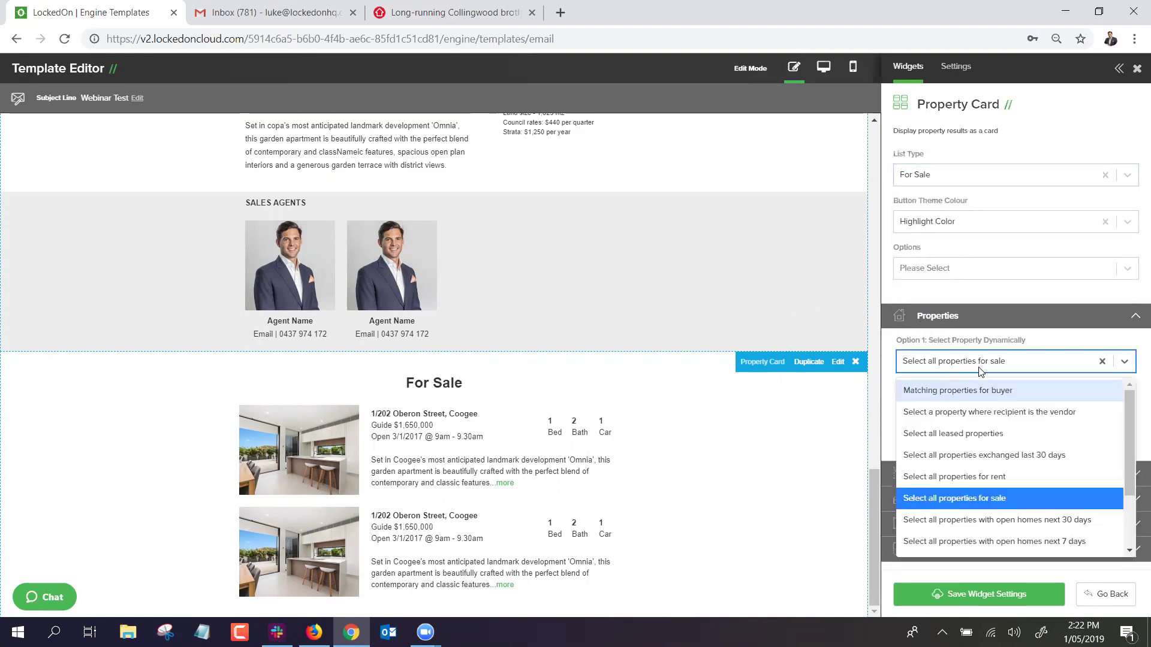
left_click(945, 478)
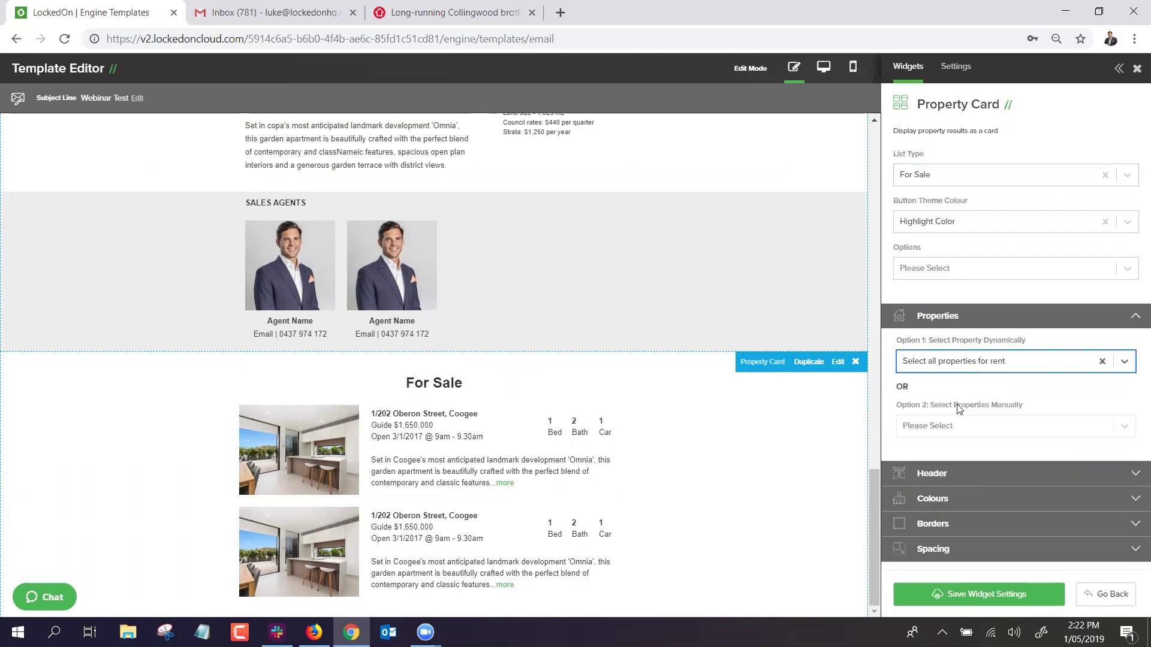
left_click(958, 372)
scroll(985, 508, "down", 2)
scroll(985, 507, "up", 2)
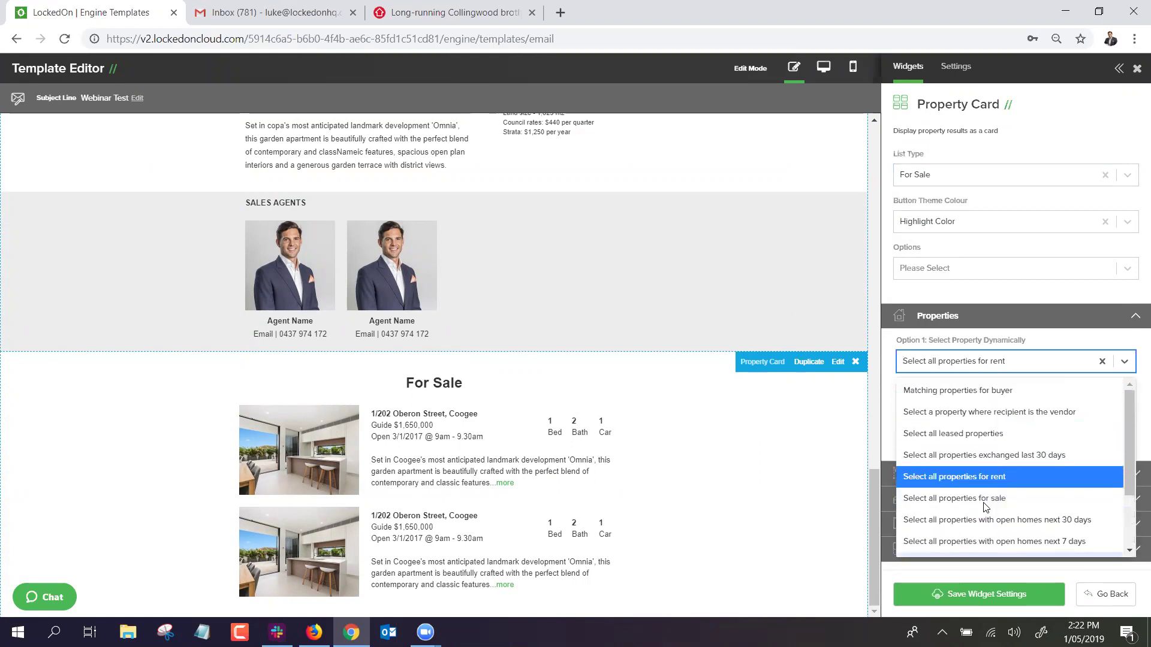
left_click(926, 180)
left_click(904, 248)
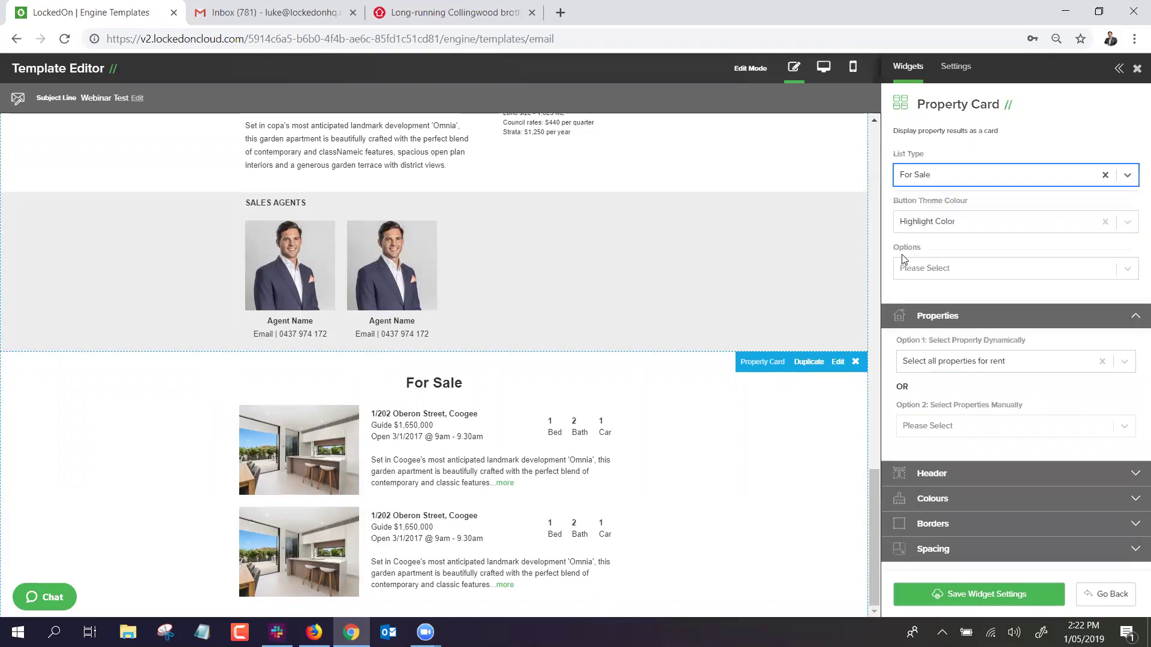
left_click(927, 365)
left_click(953, 478)
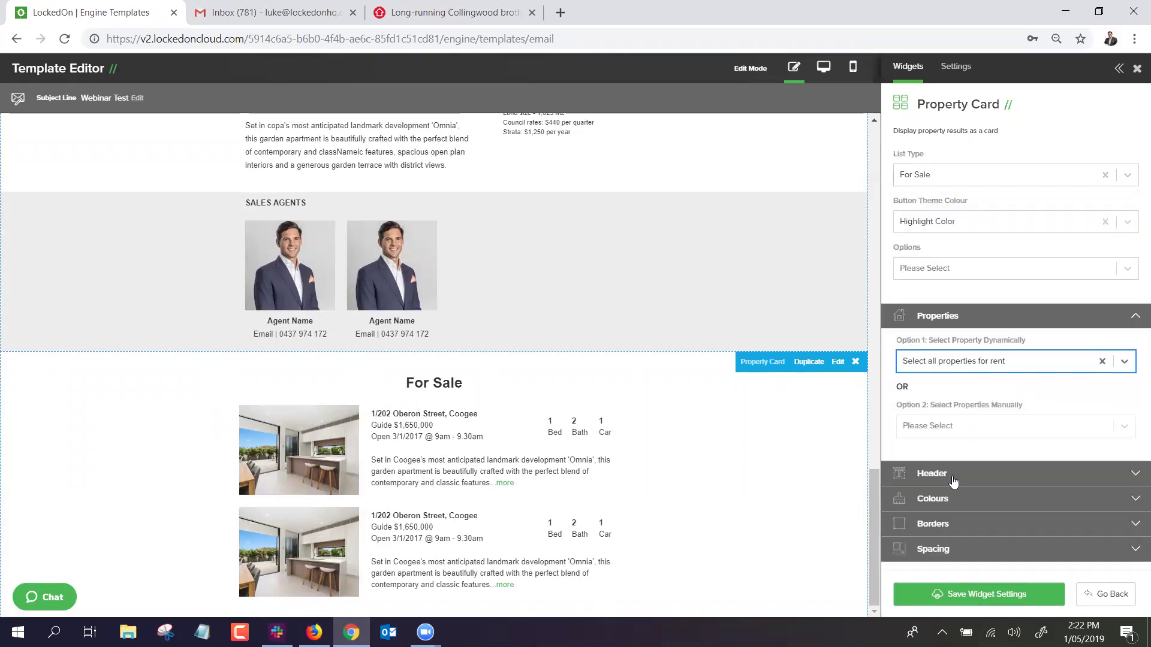
left_click(962, 364)
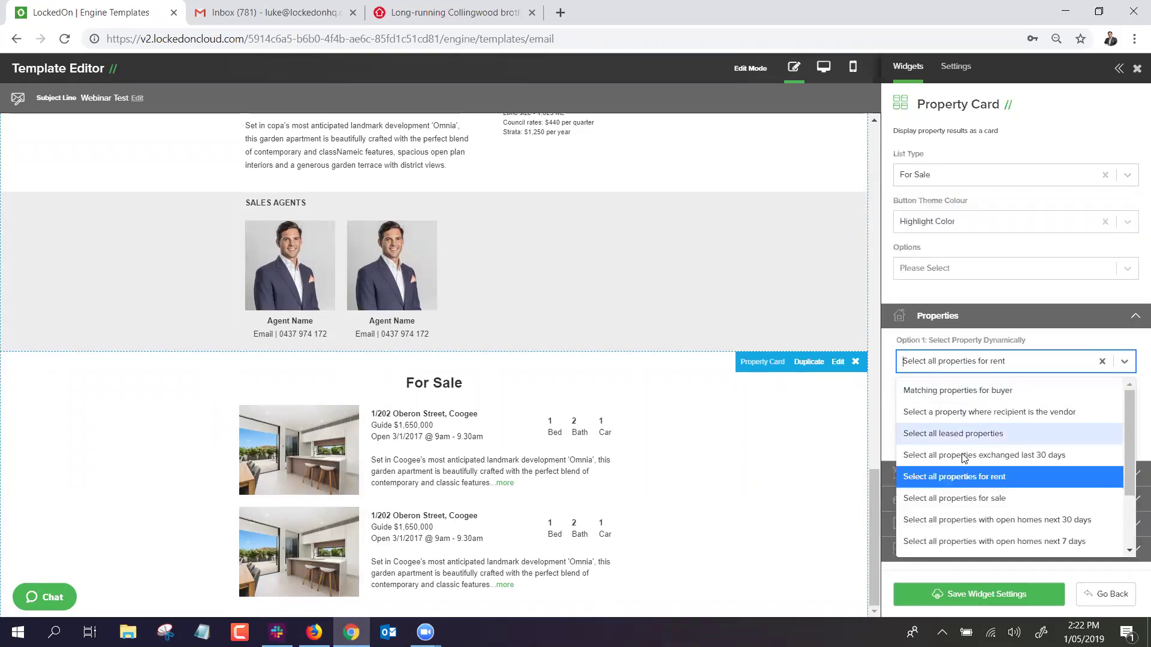
left_click(968, 493)
left_click(955, 594)
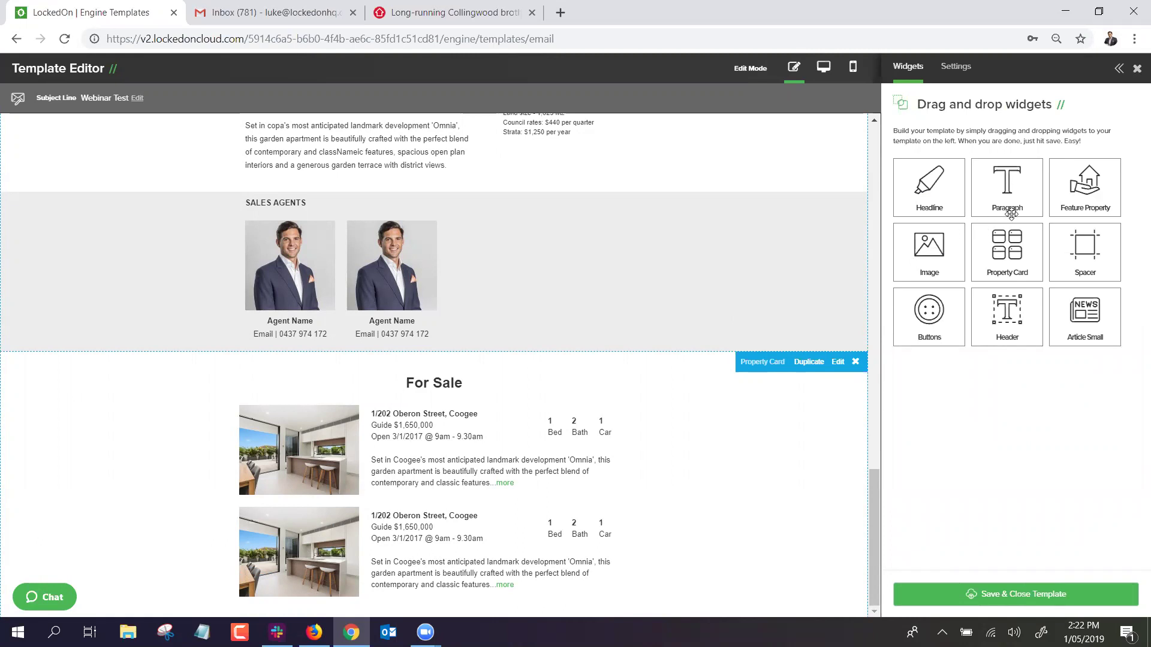
Set the lower Property Card's List Type to For Rent.
left_click(471, 426)
scroll(471, 426, "down", 4)
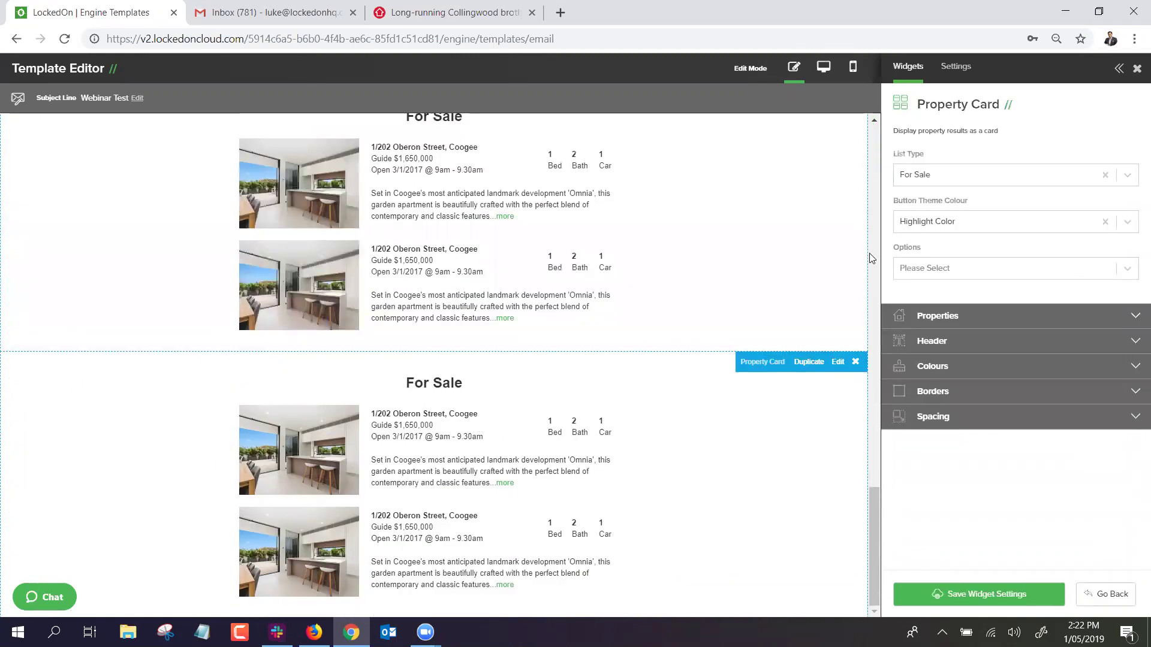
left_click(928, 175)
left_click(929, 228)
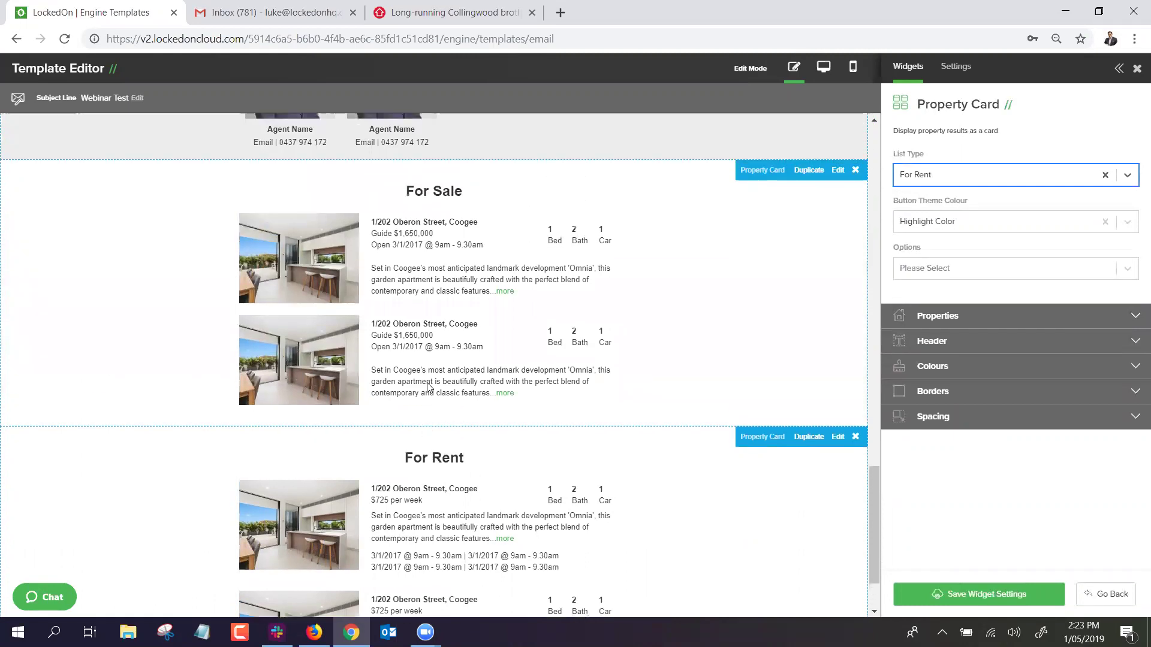
Leave the card's headline as 'For Rent' in its heading settings.
left_click(951, 321)
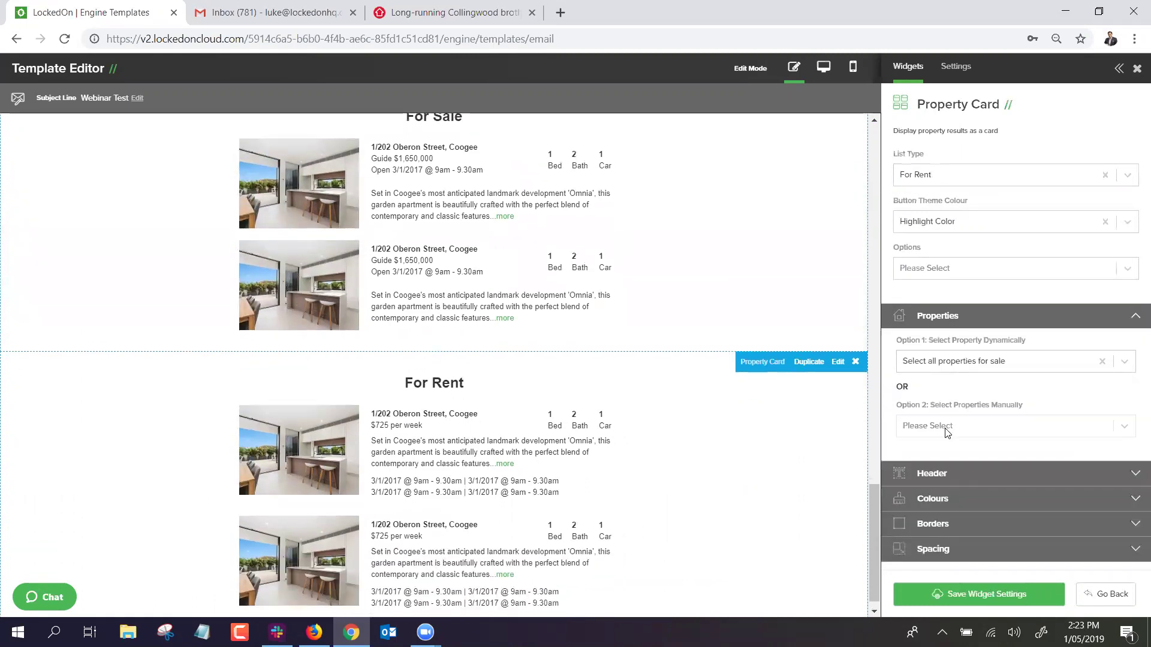
left_click(942, 474)
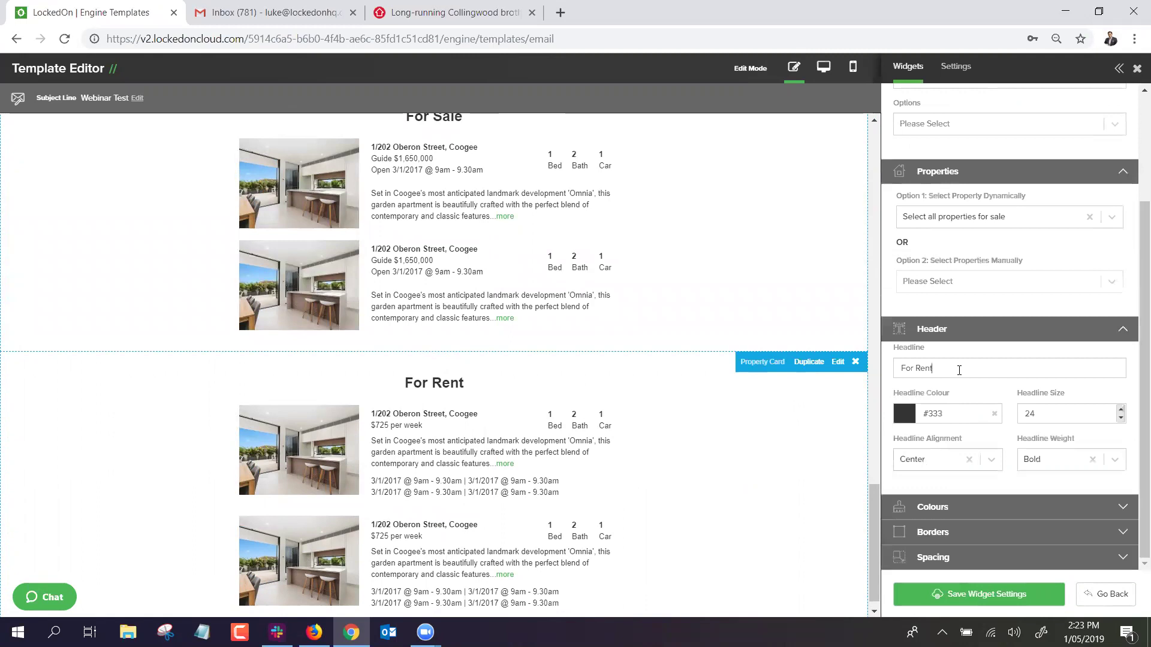
left_click(962, 365)
type("xxxx")
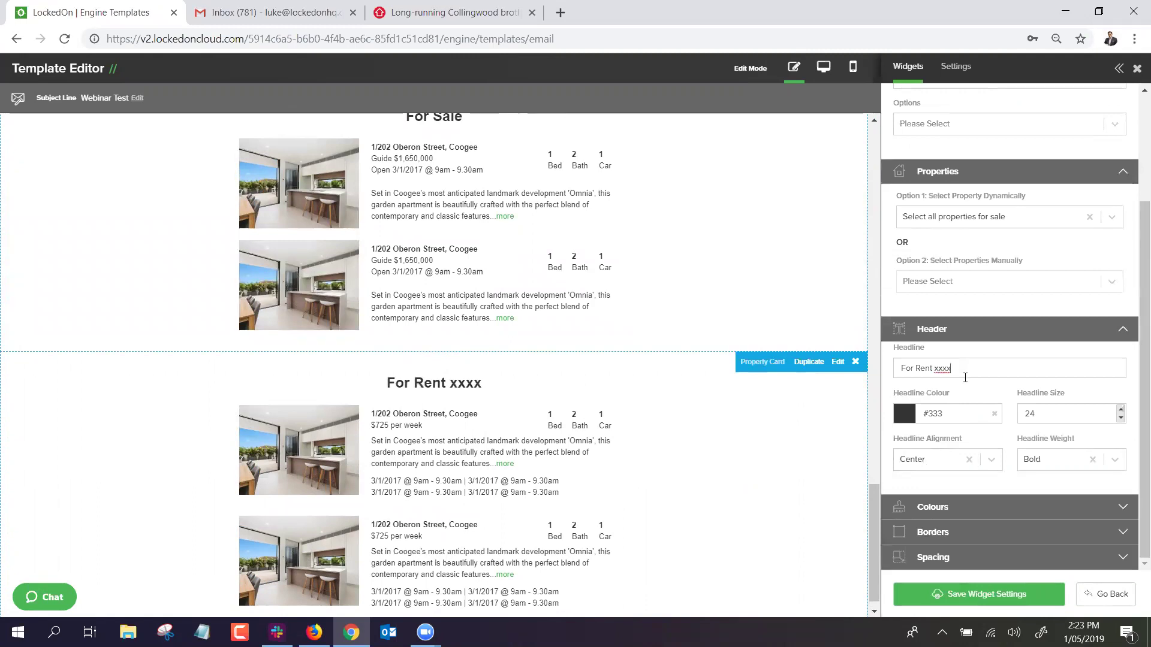
key("BackSpace")
key("BackSpace")
key("BackSpace")
key("BackSpace")
key("BackSpace")
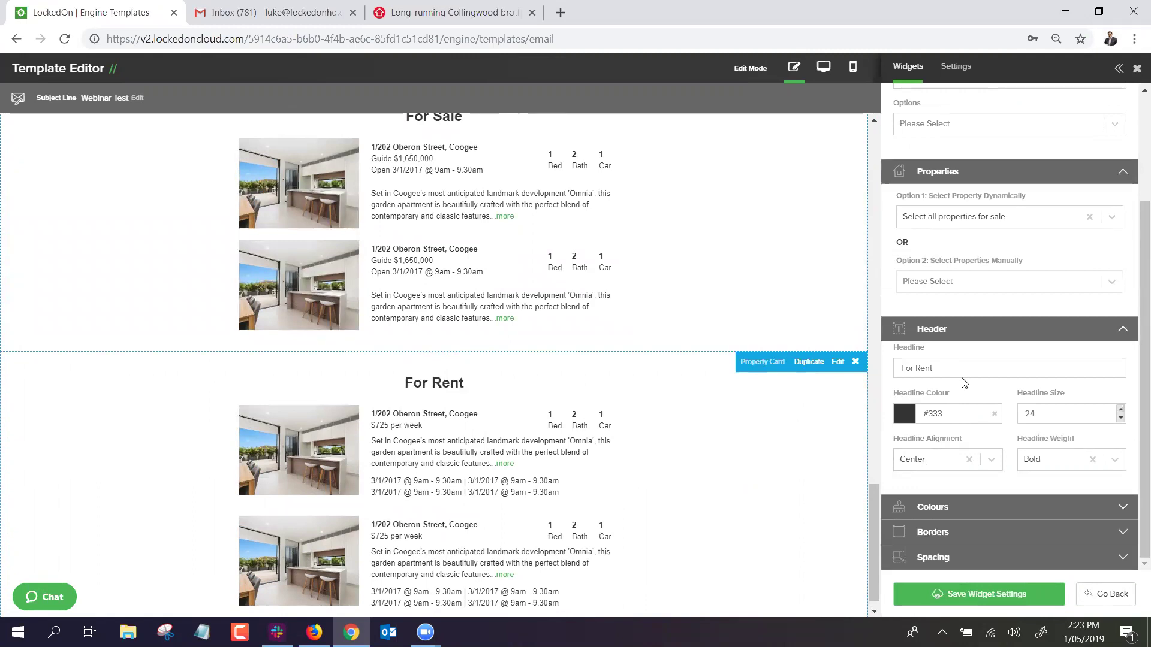
left_click(952, 335)
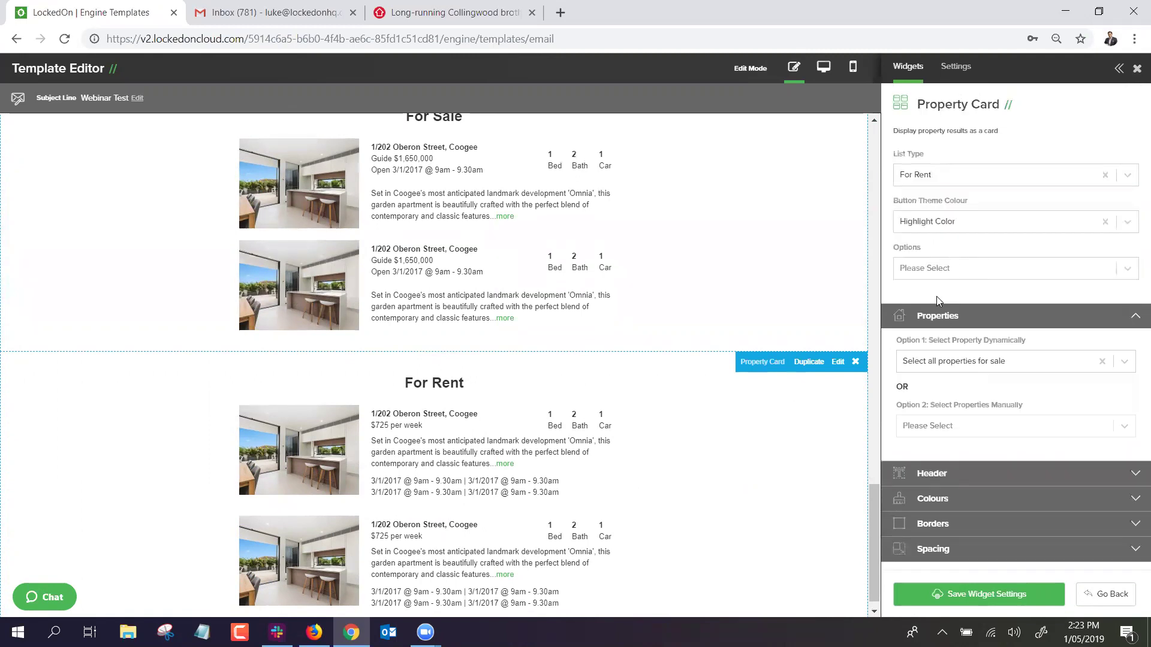
Set Option 1 to 'Select all properties for rent' and save the card settings.
left_click(942, 363)
left_click(953, 476)
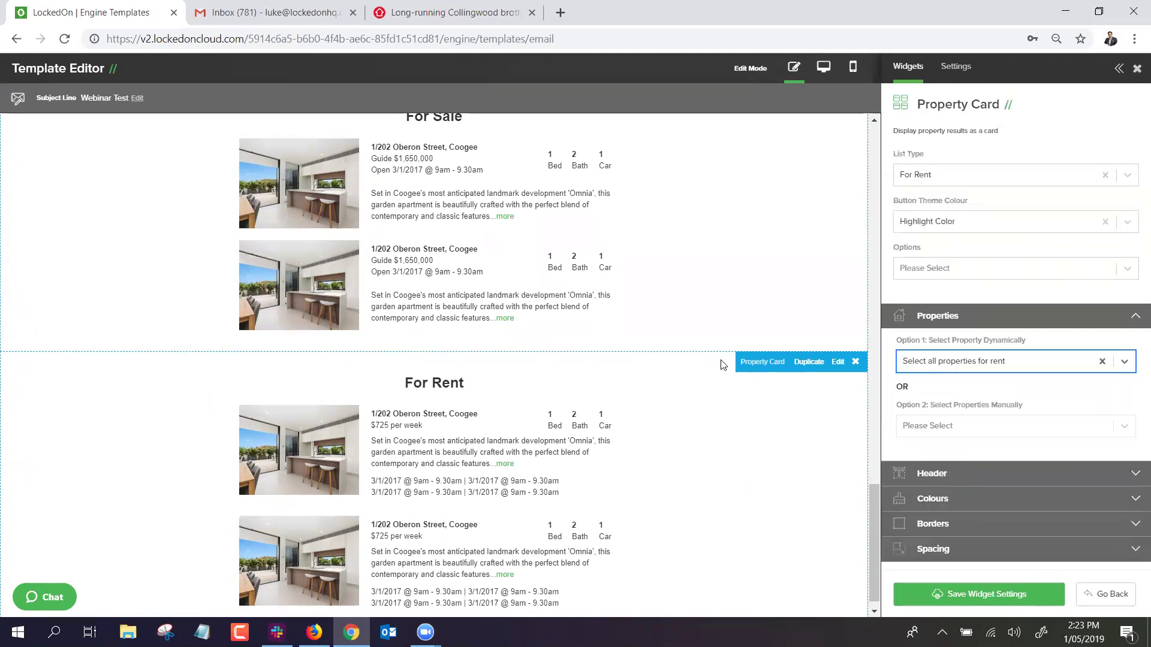
scroll(717, 394, "down", 1)
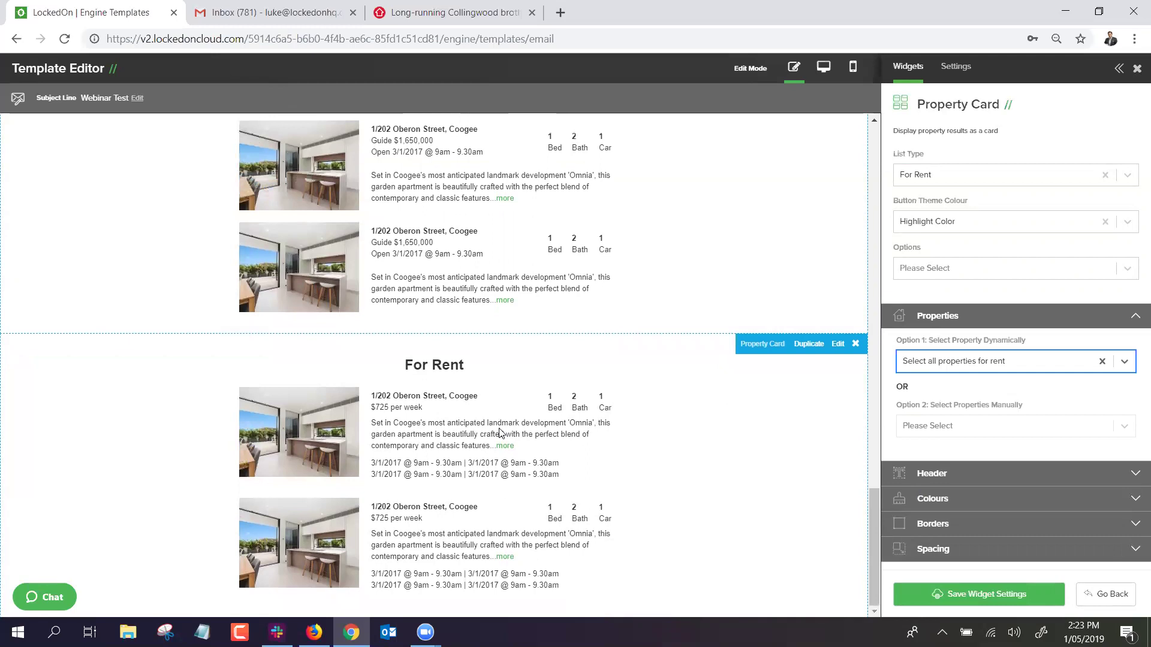
scroll(473, 384, "up", 15)
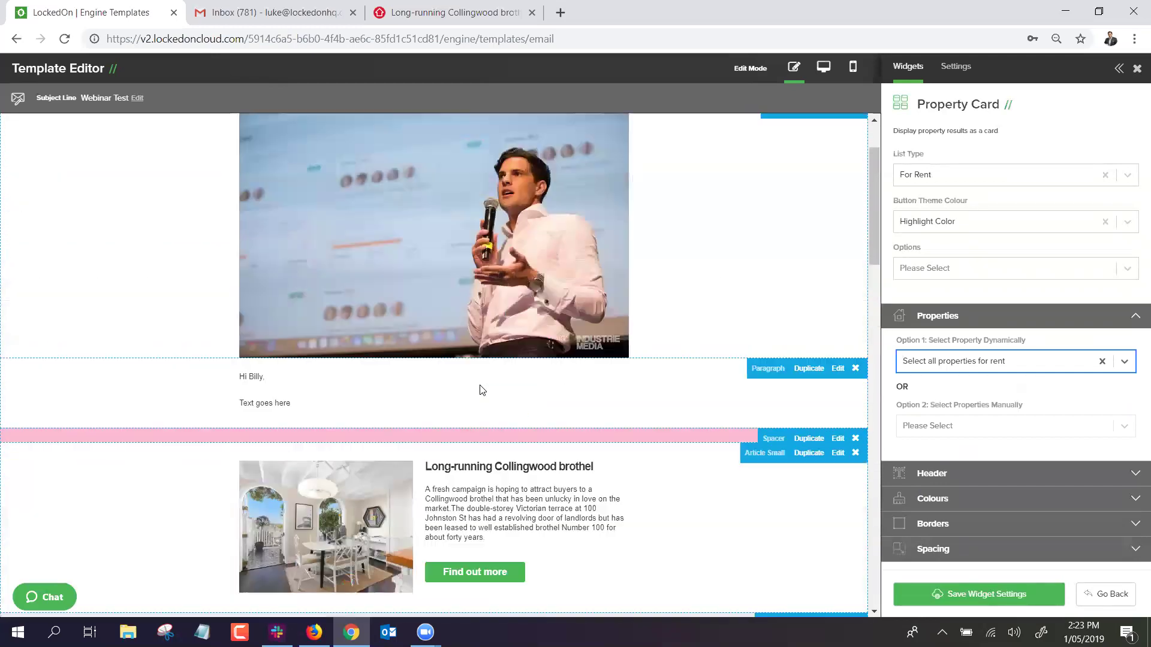
left_click(944, 594)
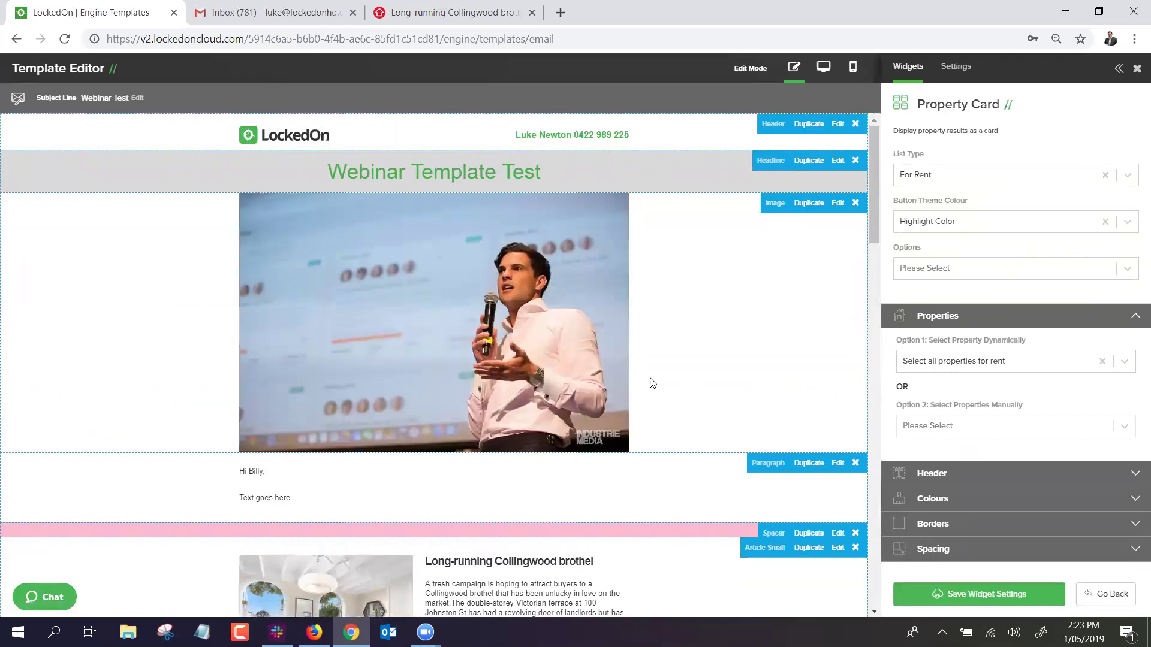
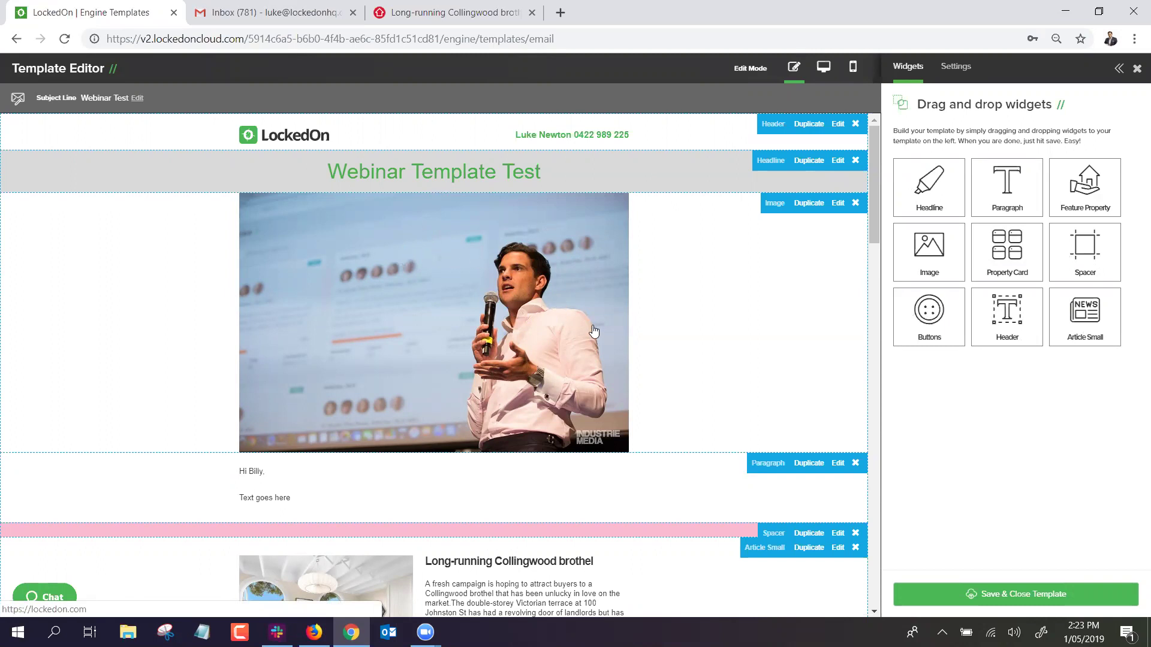
Scroll through the Webinar Template Test email template, then save and close it.
scroll(594, 334, "down", 5)
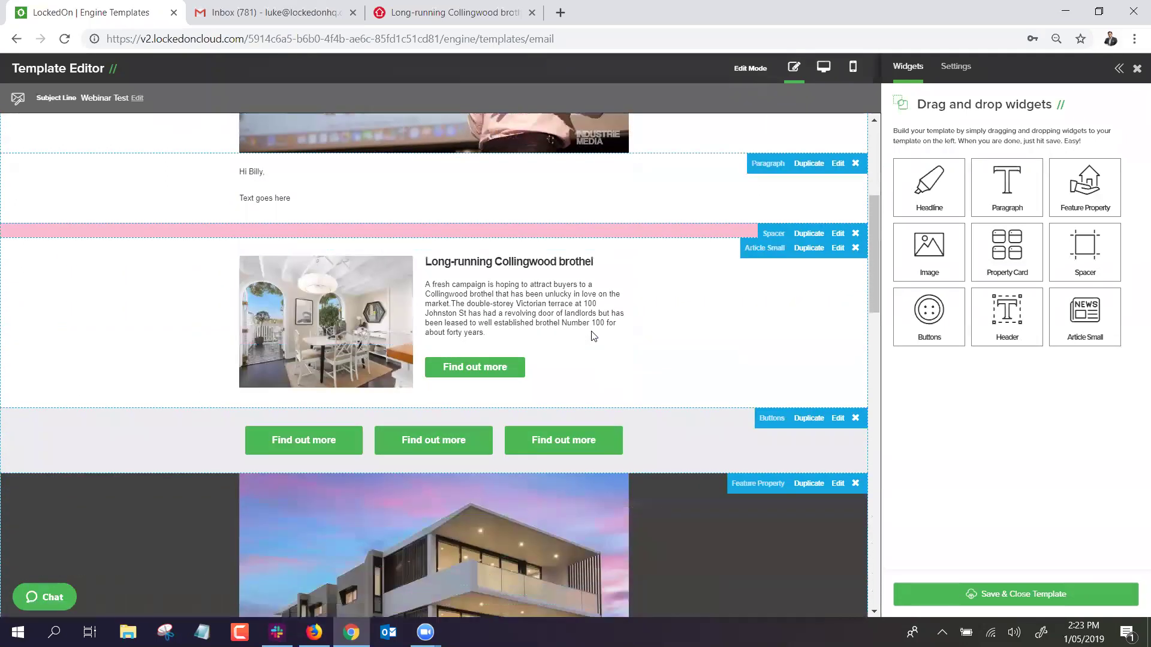
scroll(591, 335, "down", 2)
scroll(591, 331, "up", 7)
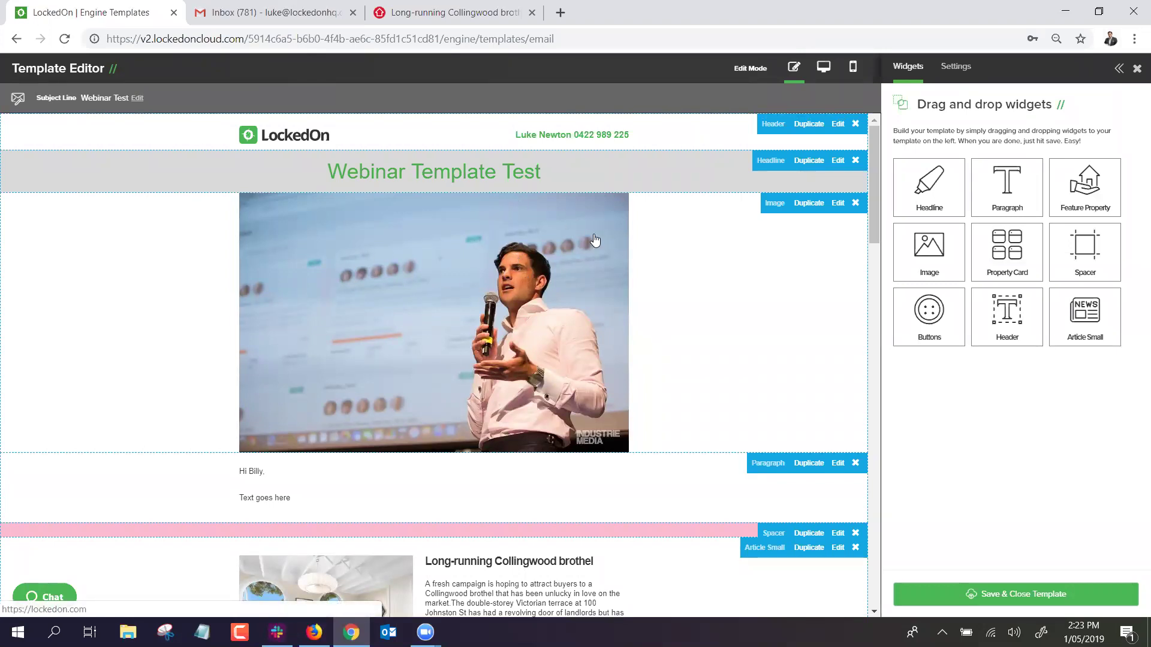
scroll(595, 241, "down", 10)
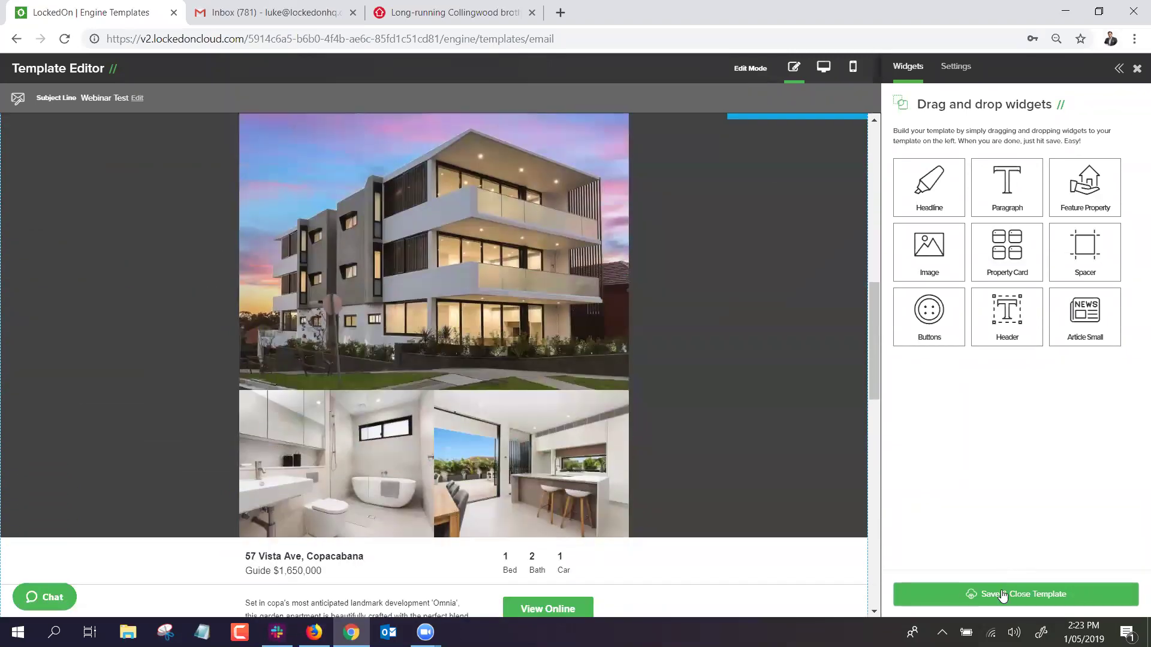
left_click(1002, 595)
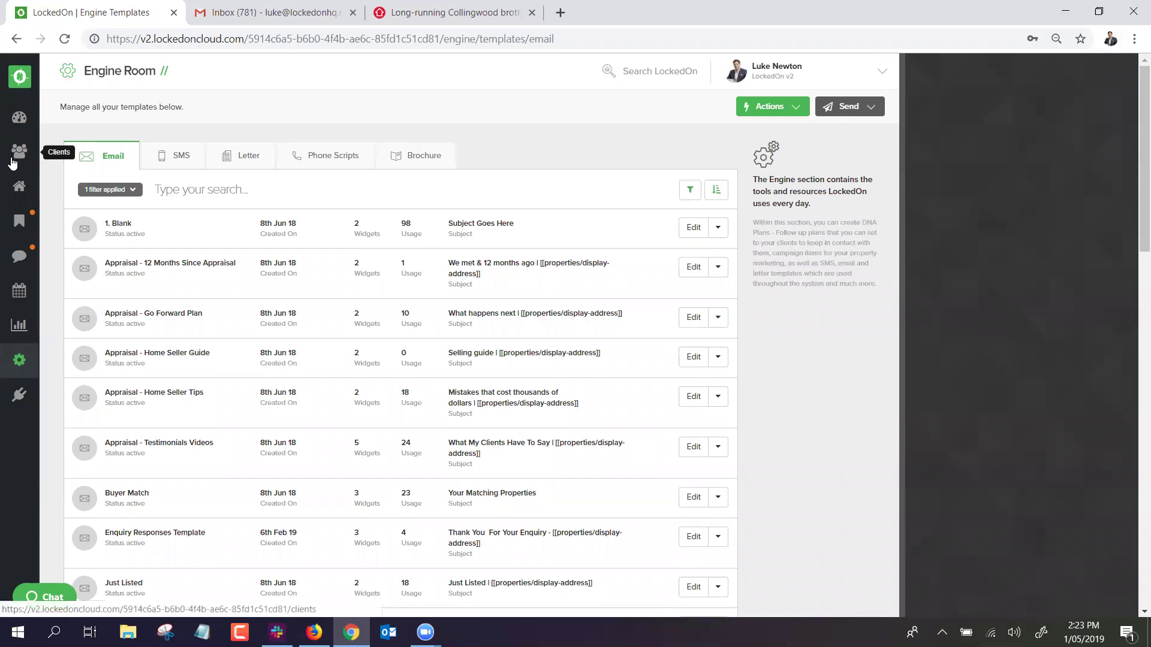
Search the Clients list and open the client's summary page.
left_click(12, 161)
type("Luke new")
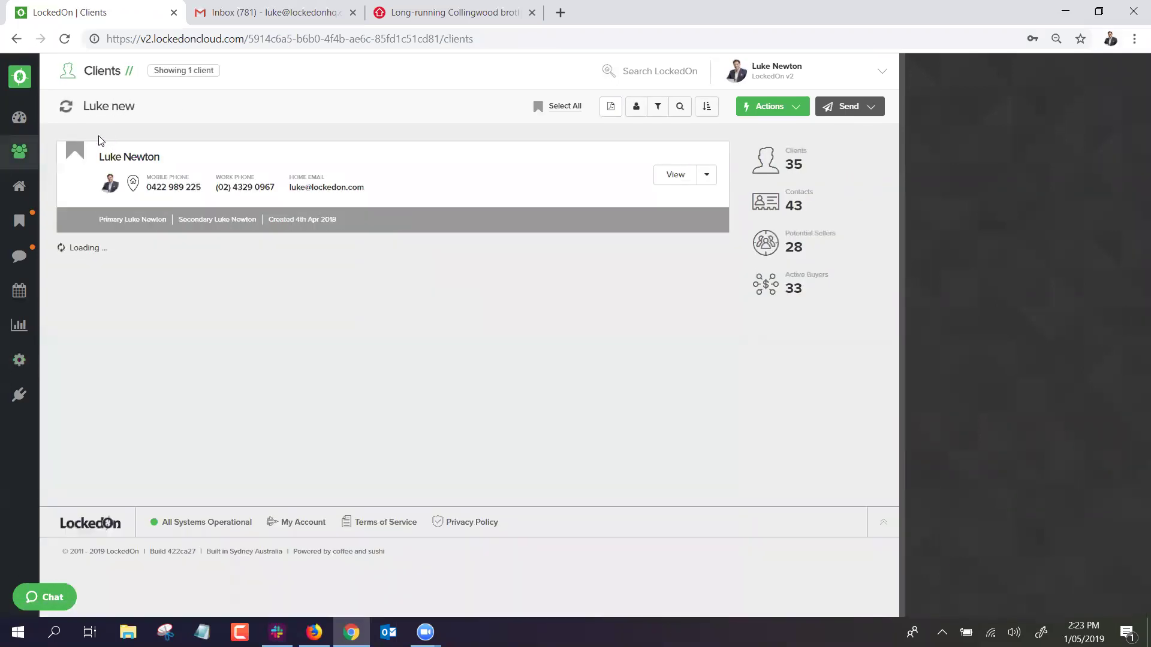
left_click(167, 157)
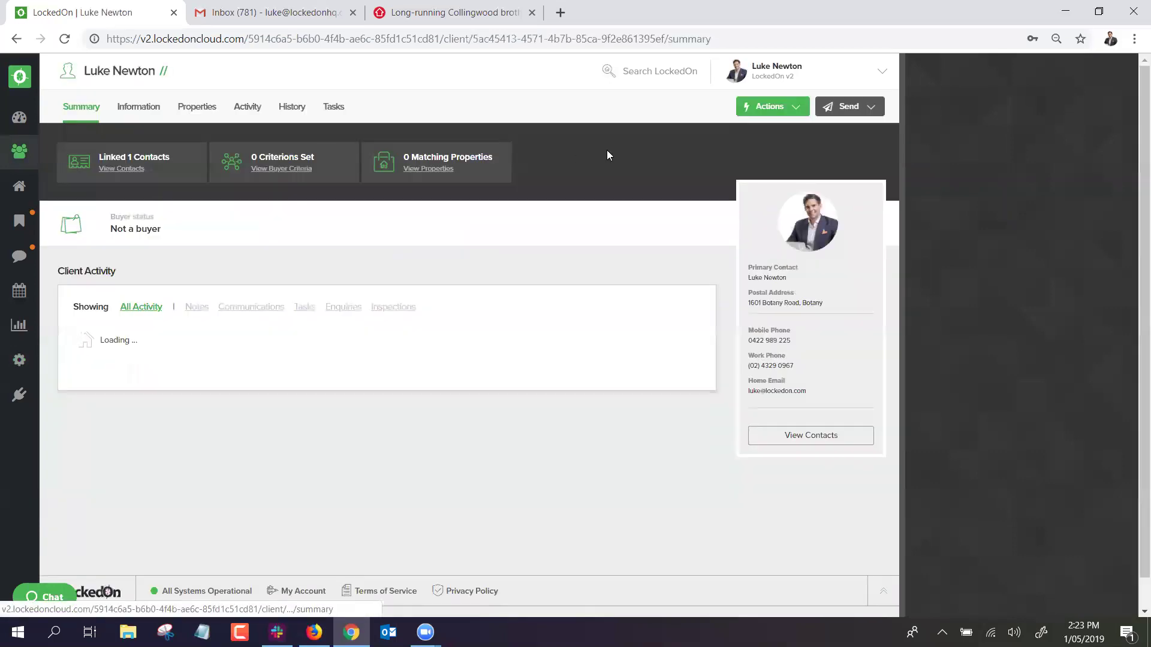
left_click(849, 106)
left_click(833, 151)
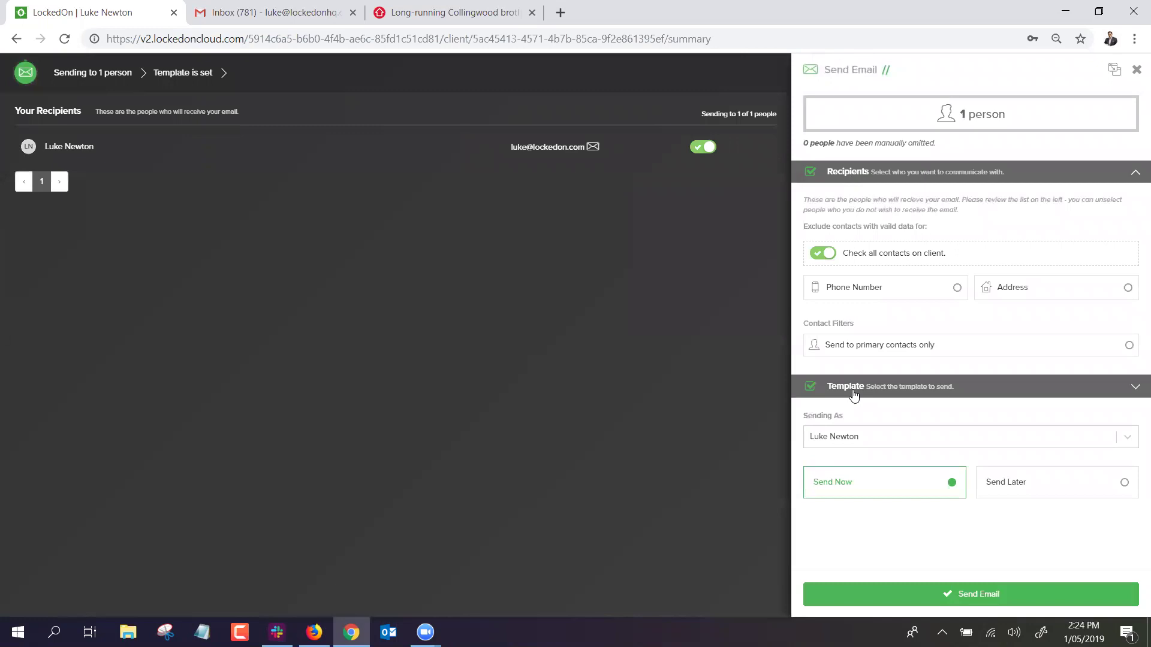
left_click(854, 390)
left_click(843, 264)
type("Web")
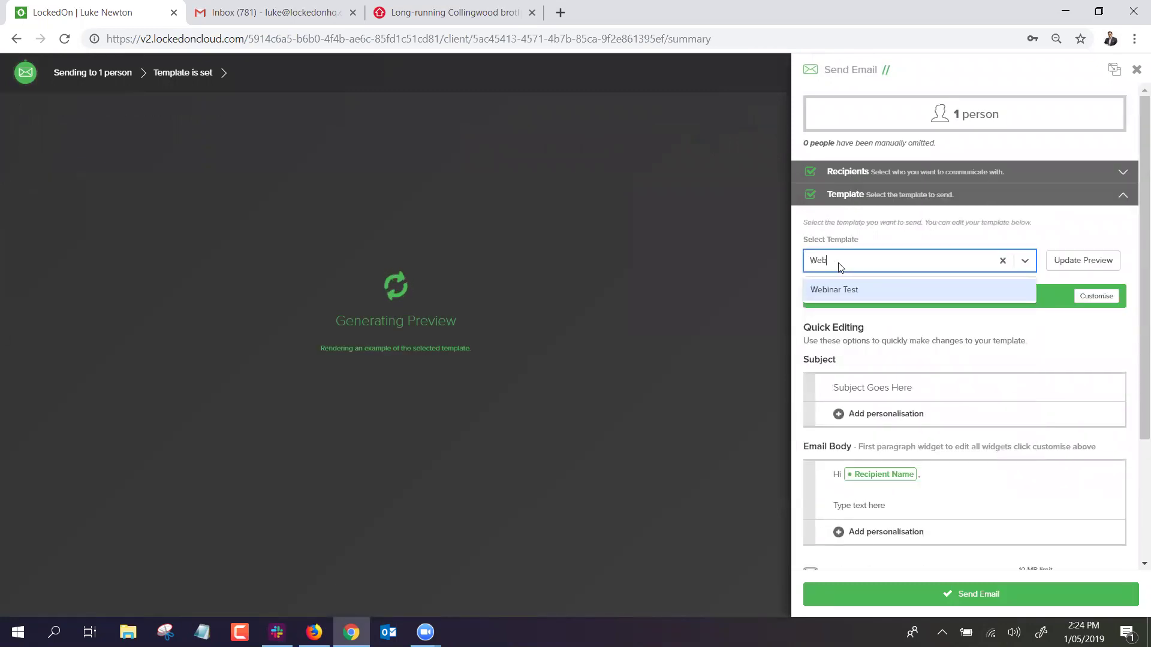
left_click(834, 290)
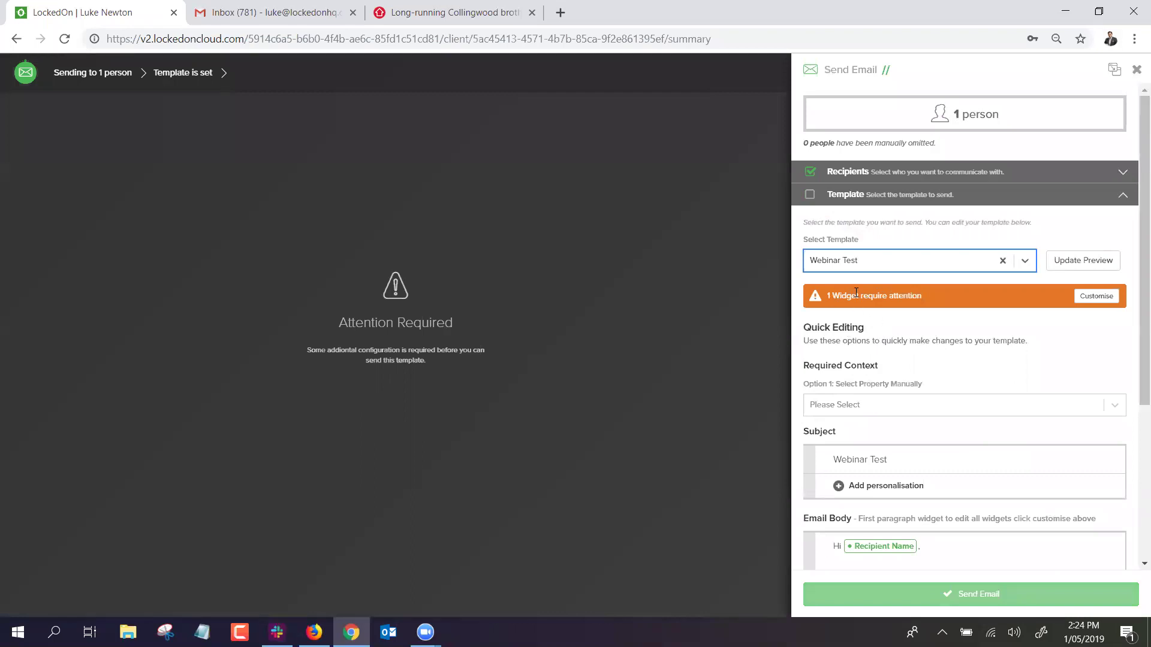
scroll(855, 293, "down", 1)
left_click(845, 338)
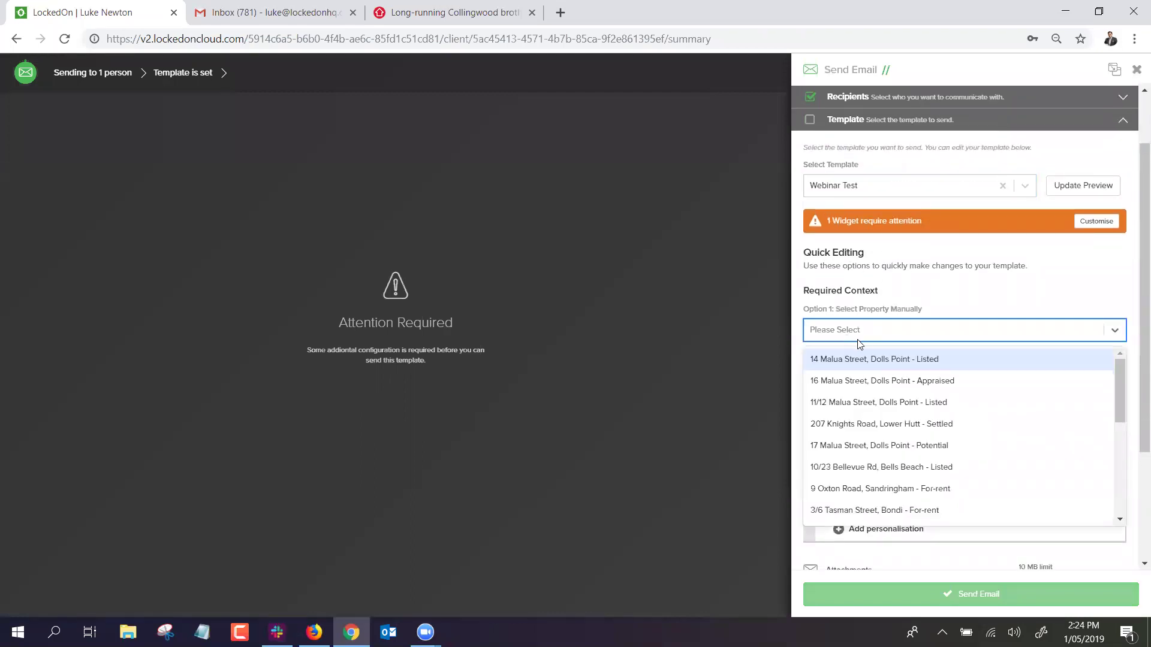
left_click(855, 358)
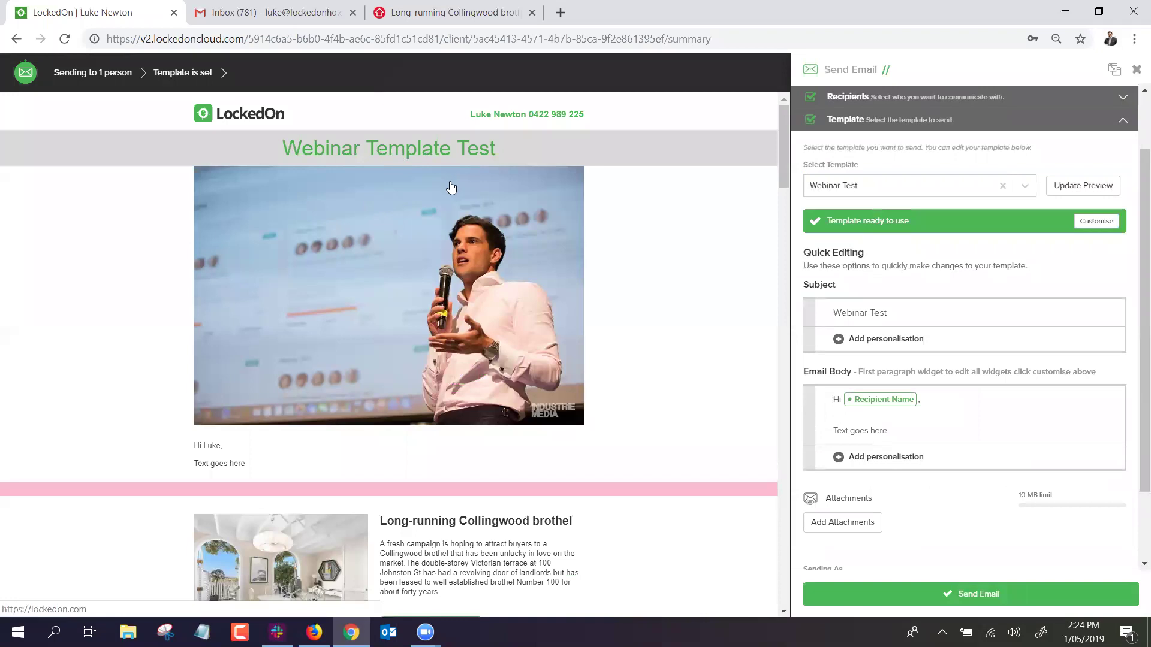
Scroll through the full email preview, including property details, sales agents and For Sale listings.
scroll(424, 193, "down", 1)
scroll(239, 226, "down", 3)
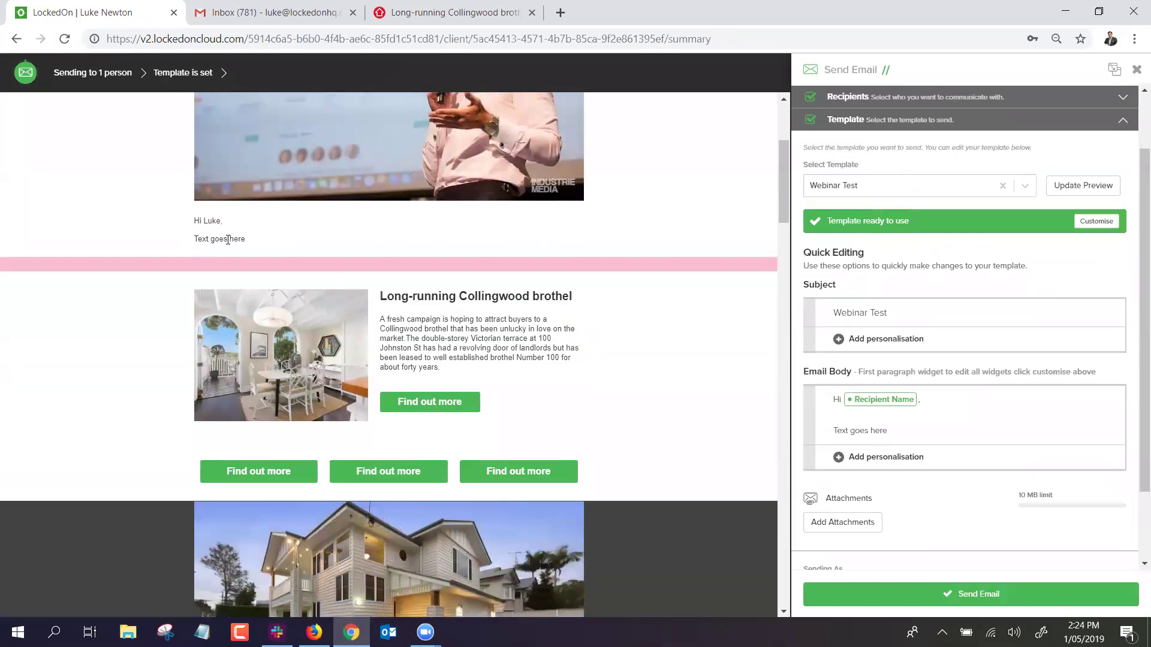
scroll(390, 249, "down", 1)
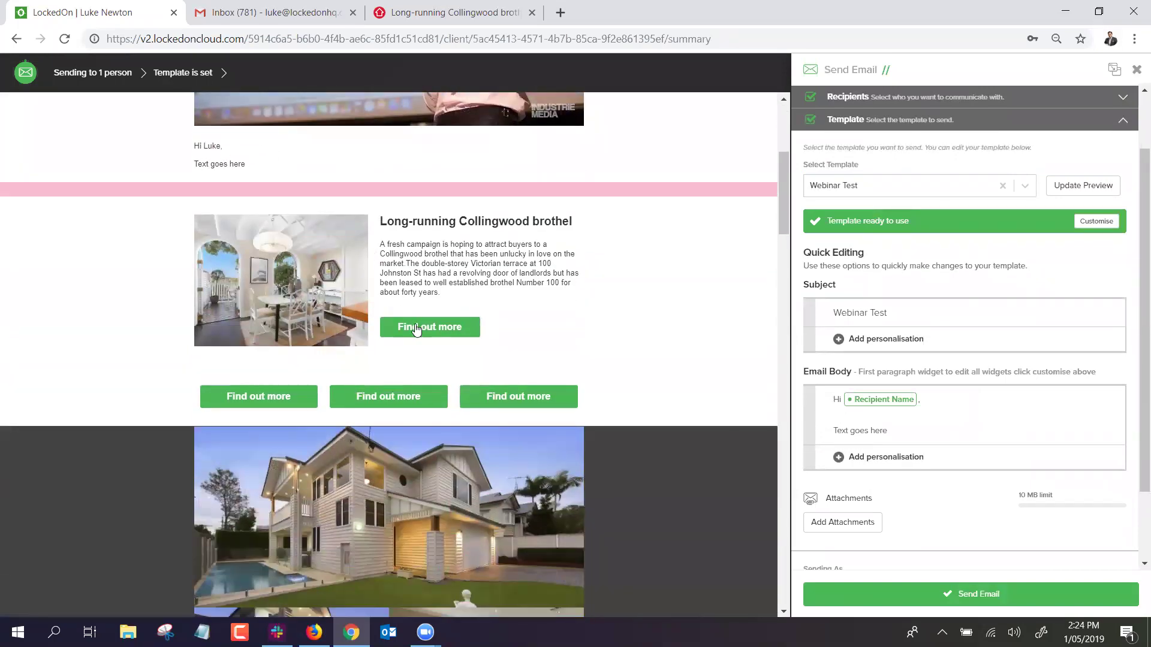
scroll(417, 330, "down", 1)
scroll(472, 327, "down", 3)
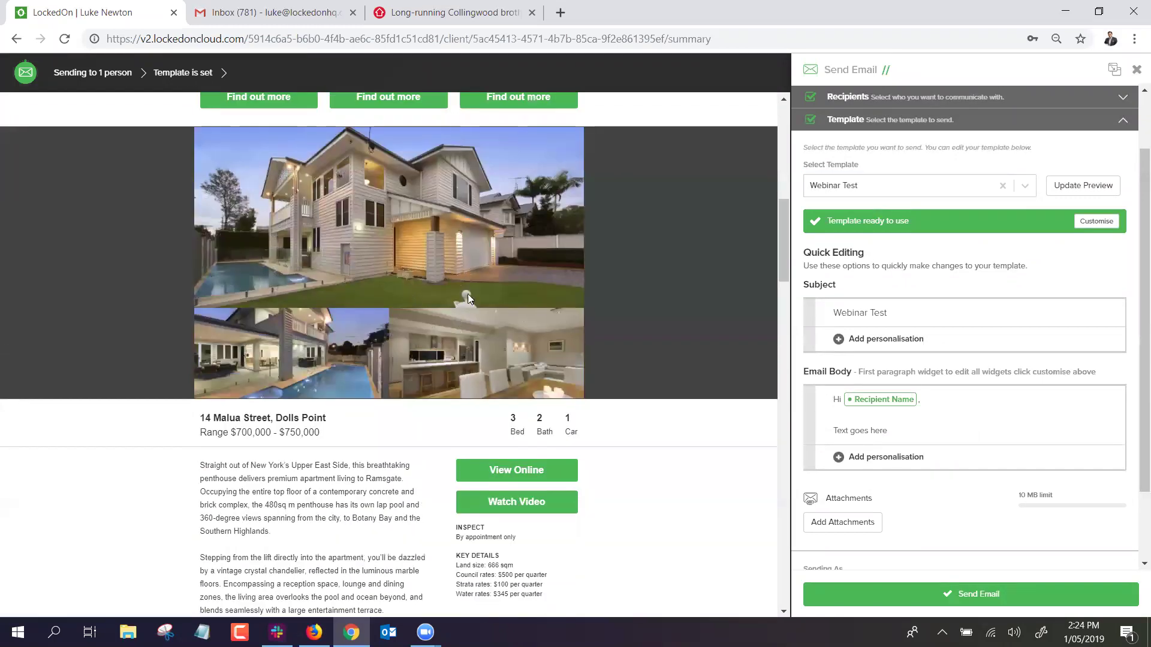
scroll(367, 303, "up", 2)
scroll(396, 302, "down", 6)
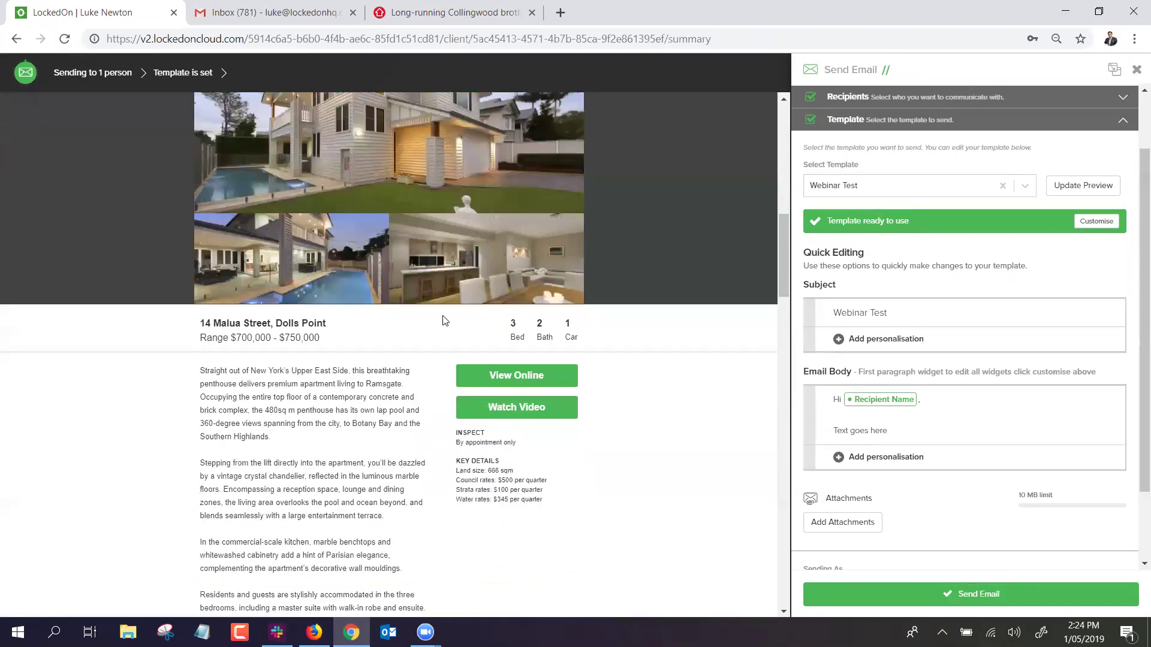
scroll(475, 295, "down", 10)
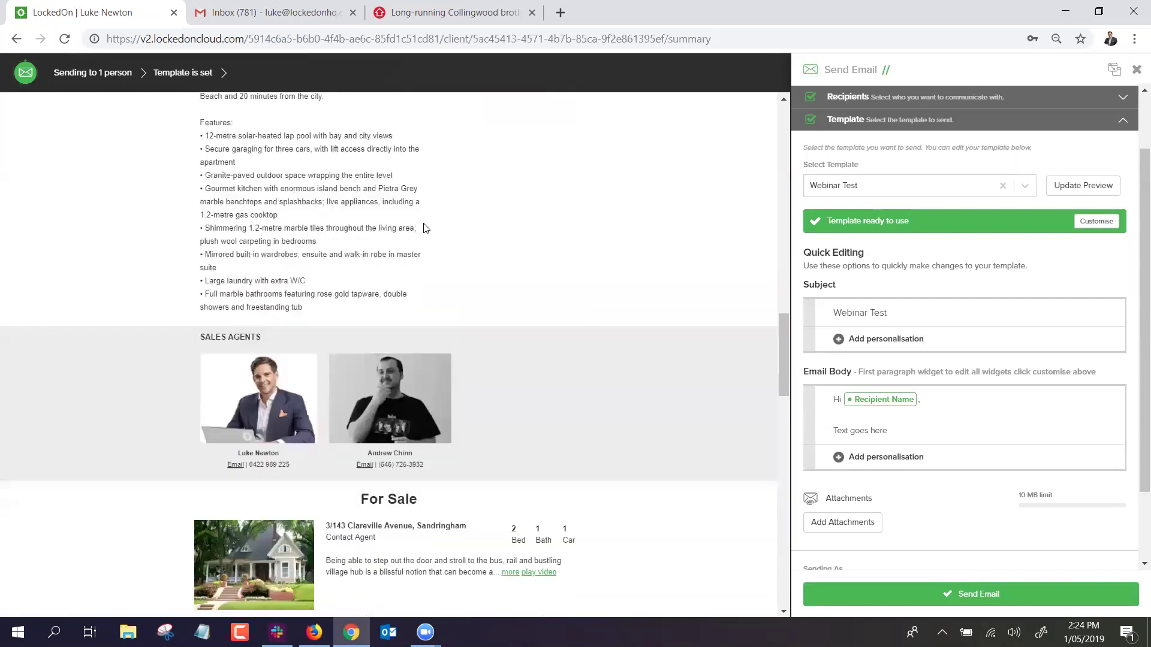
scroll(375, 287, "down", 8)
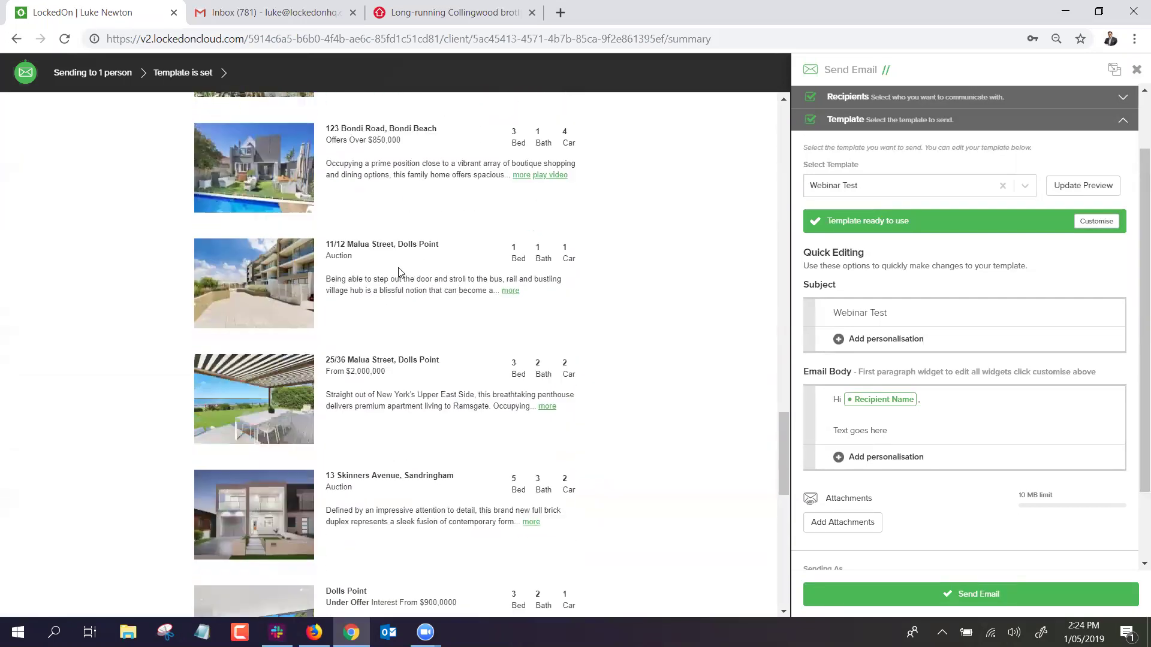
scroll(406, 271, "down", 5)
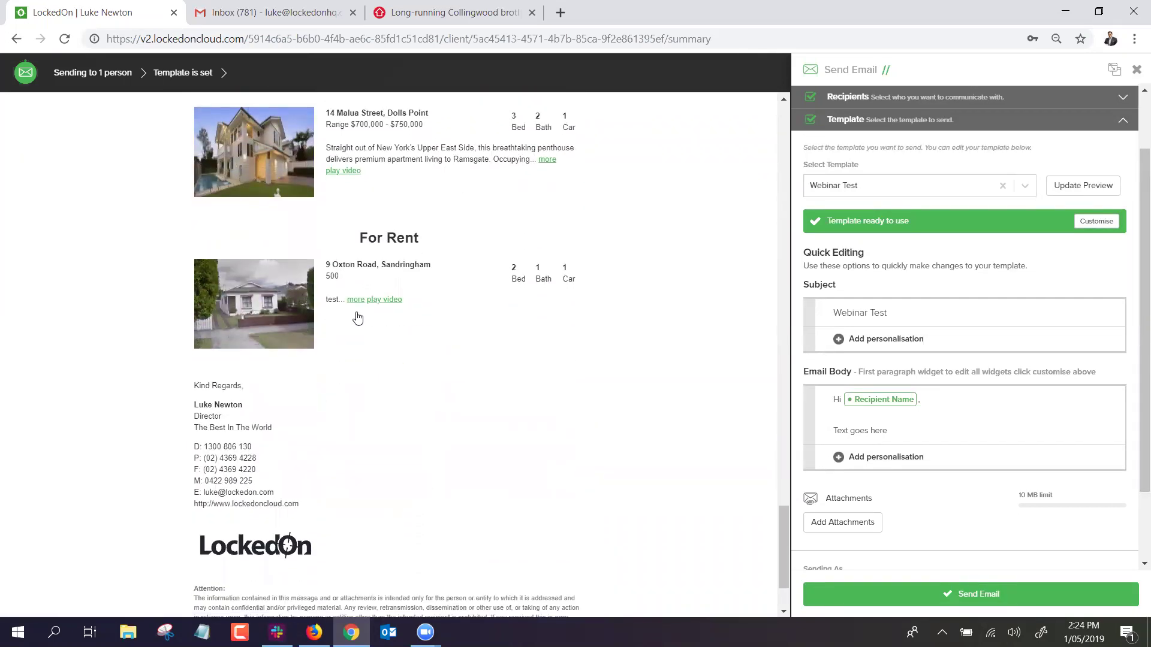
scroll(357, 318, "up", 15)
scroll(368, 317, "up", 20)
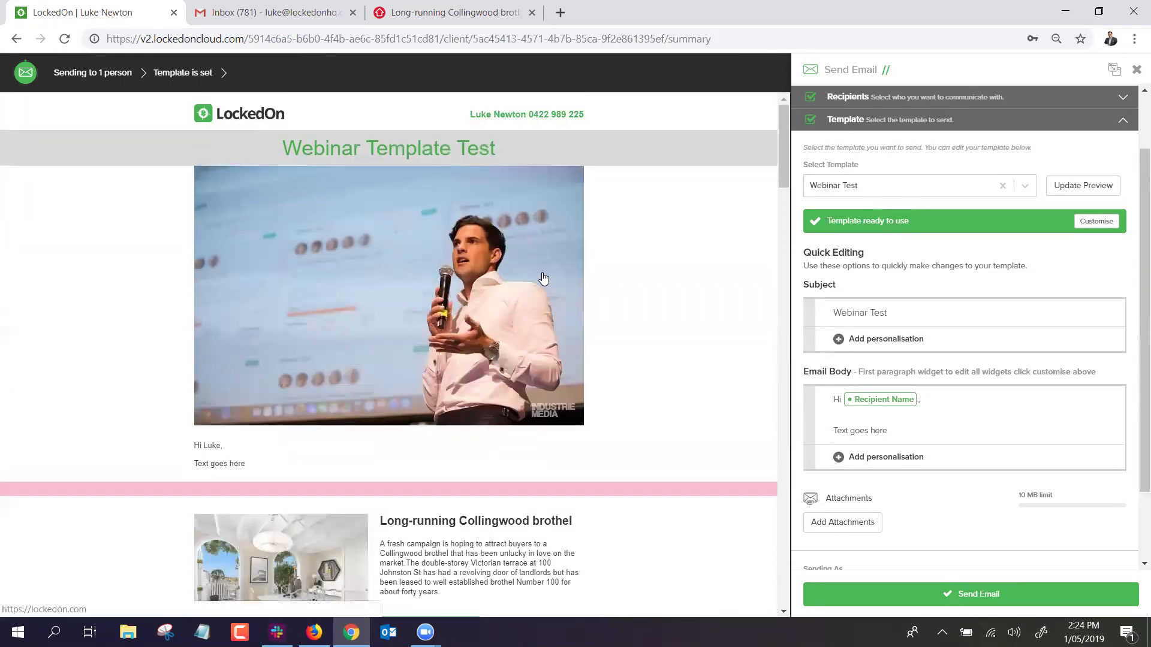
scroll(541, 279, "down", 10)
scroll(534, 283, "up", 3)
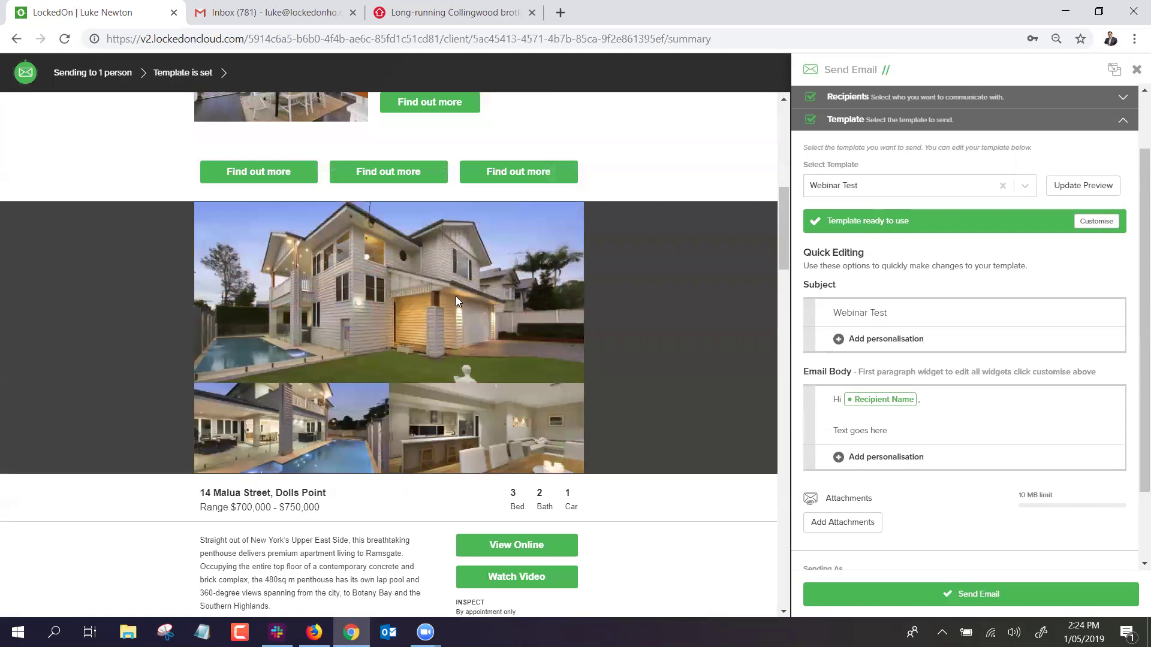
scroll(456, 336, "down", 10)
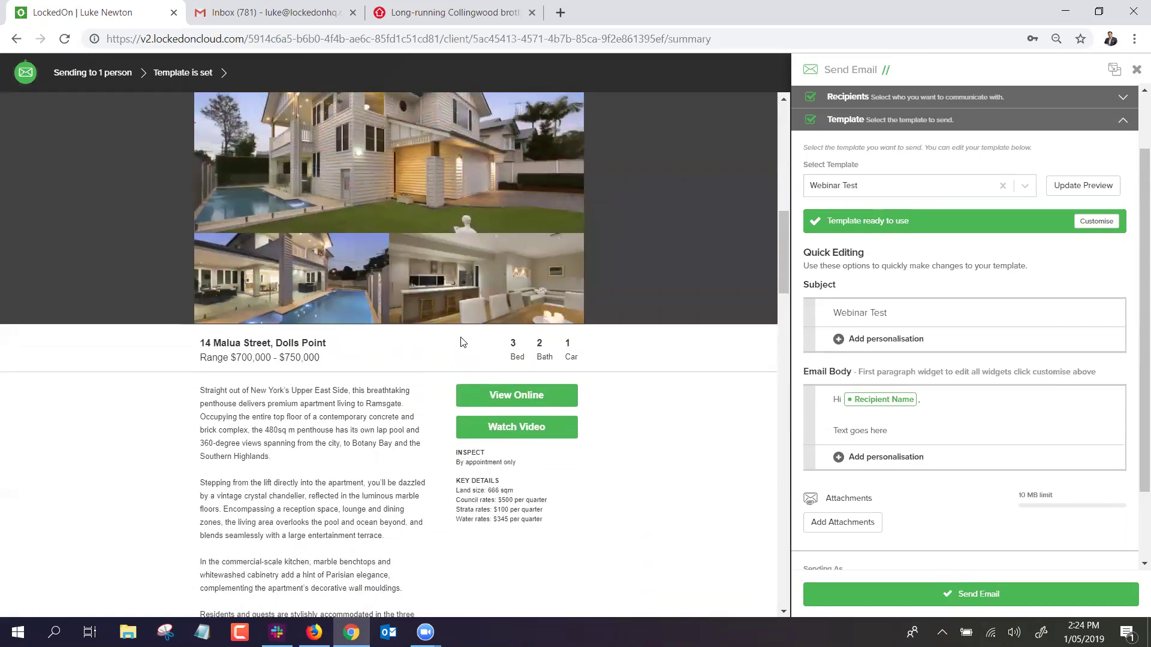
scroll(463, 343, "down", 3)
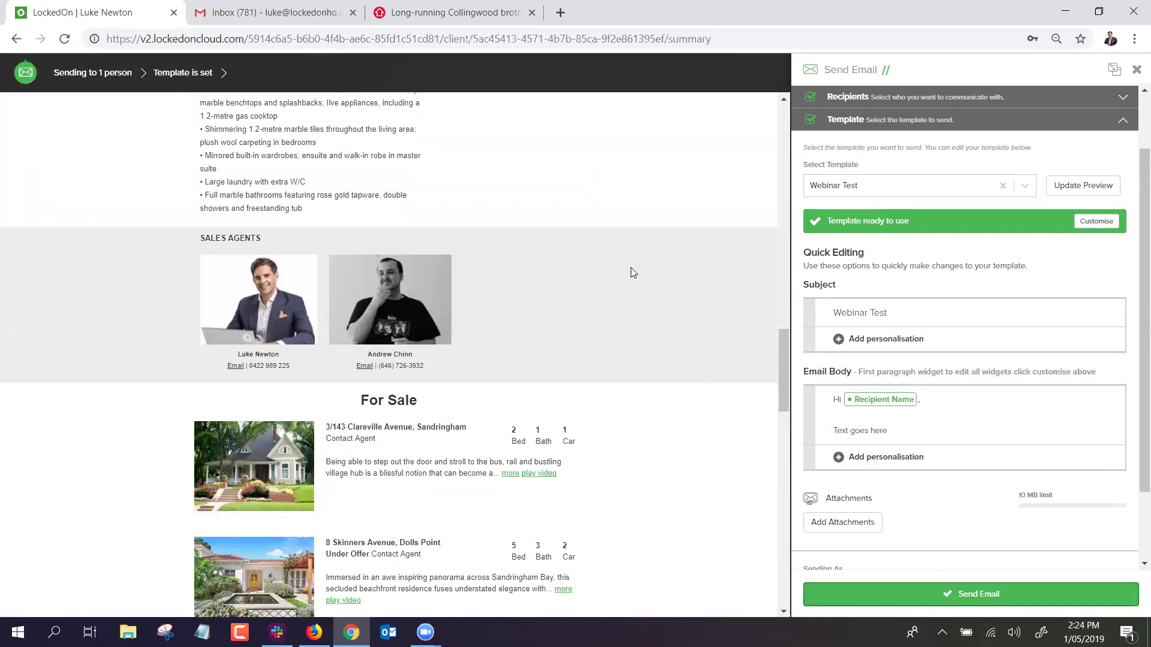
Close the browser tab holding the Collingwood brothel article and scroll the preview back up.
left_click(518, 15)
left_click(531, 13)
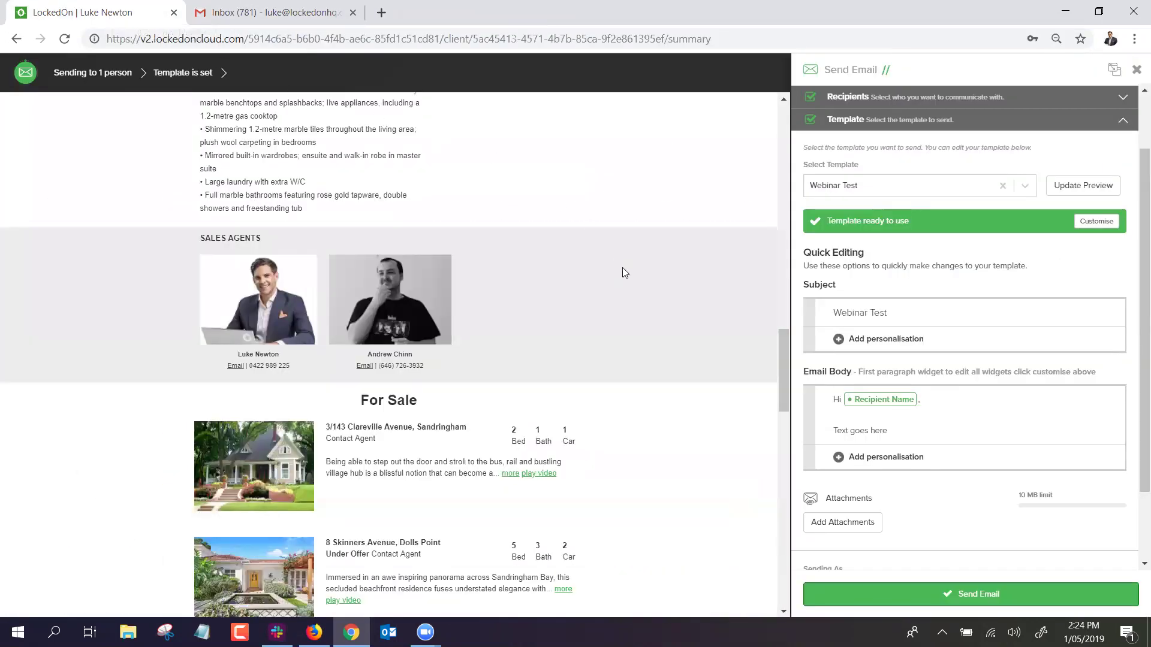
scroll(507, 180, "up", 15)
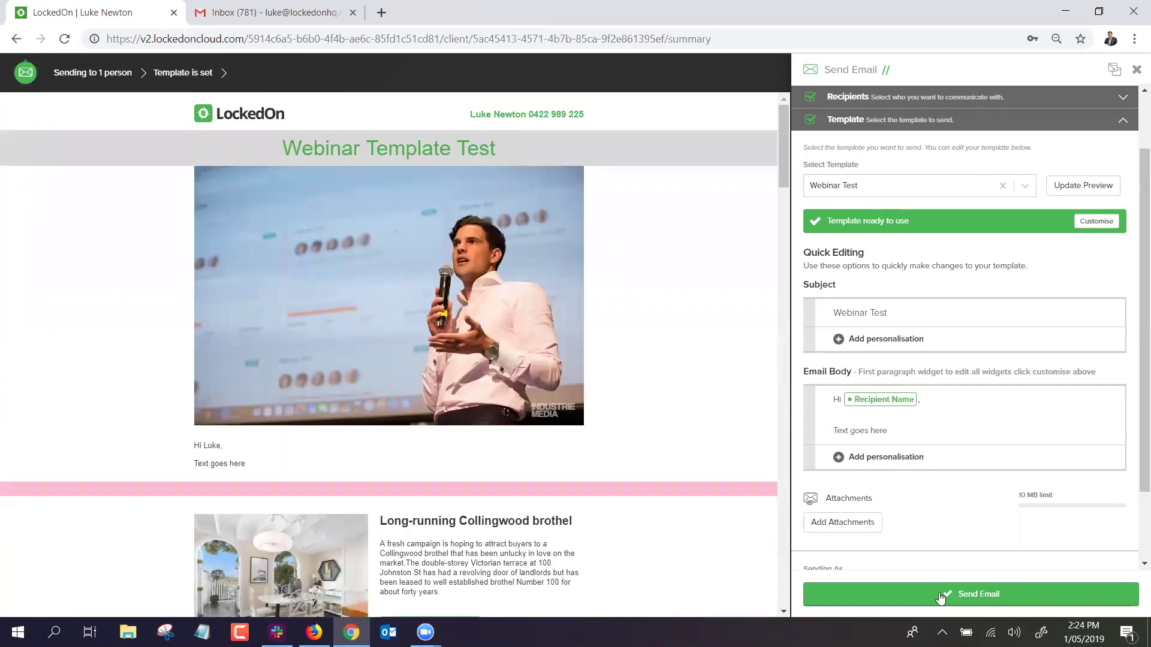
Send the email to the client and go to the Engine Room email templates.
left_click(935, 594)
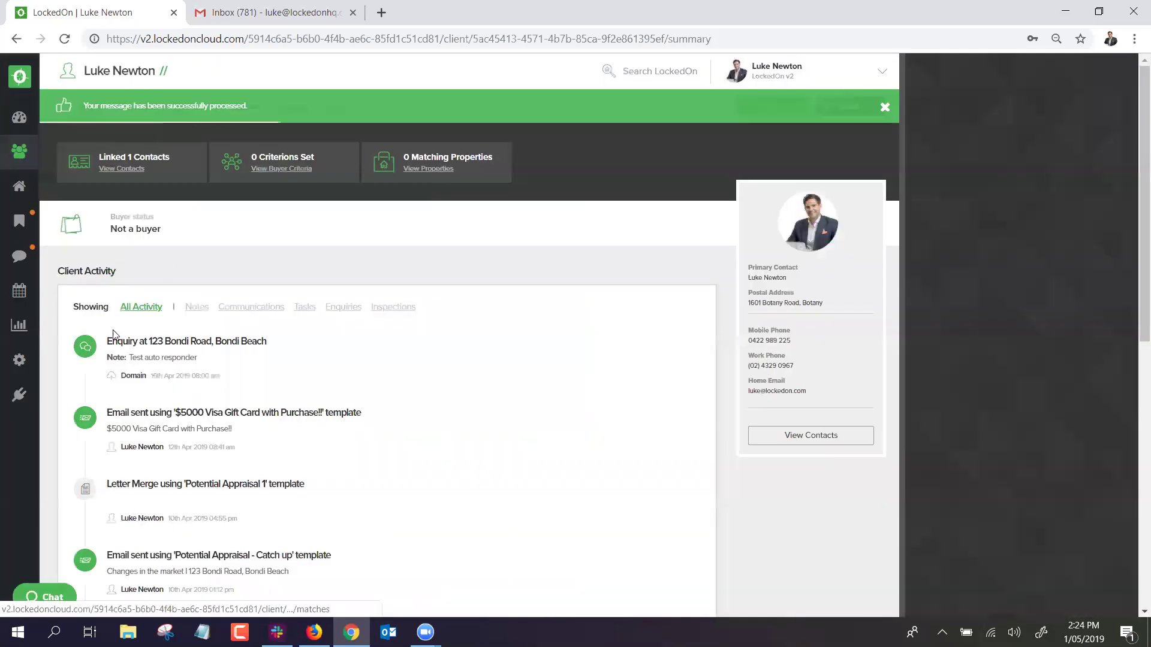
left_click(21, 368)
left_click(123, 226)
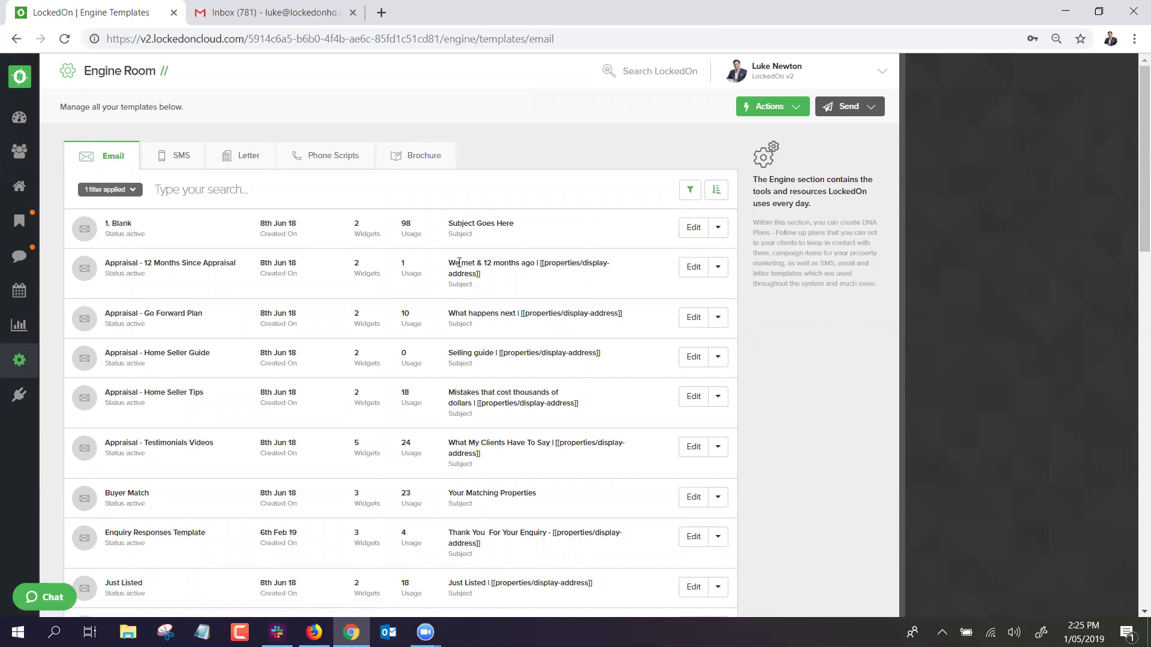
Switch to the SMS templates and glance at the Actions menu without adding anything.
left_click(170, 157)
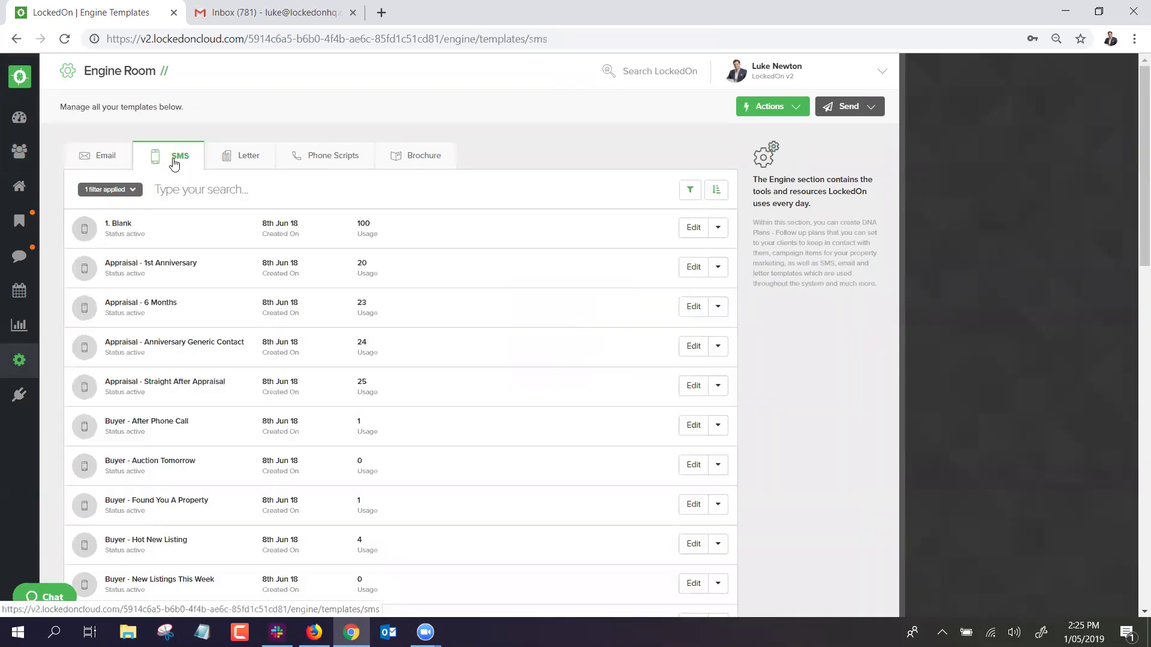
left_click(777, 114)
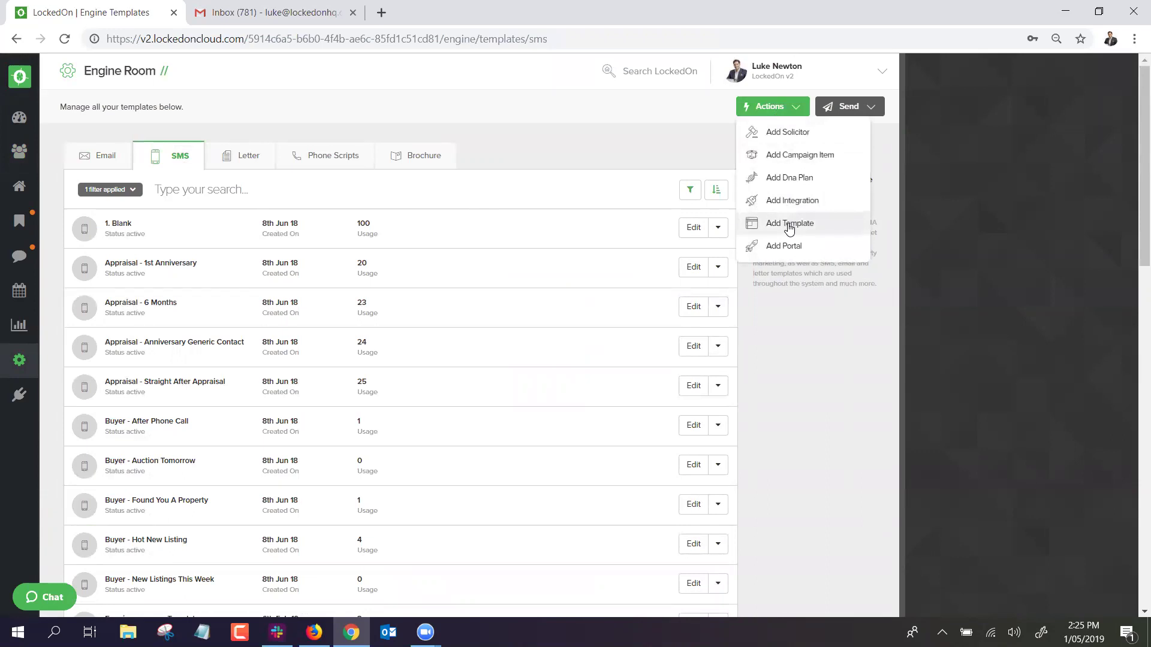
left_click(630, 239)
Open the 1. Blank SMS template and place the cursor after 'Regards' in its message.
left_click(686, 231)
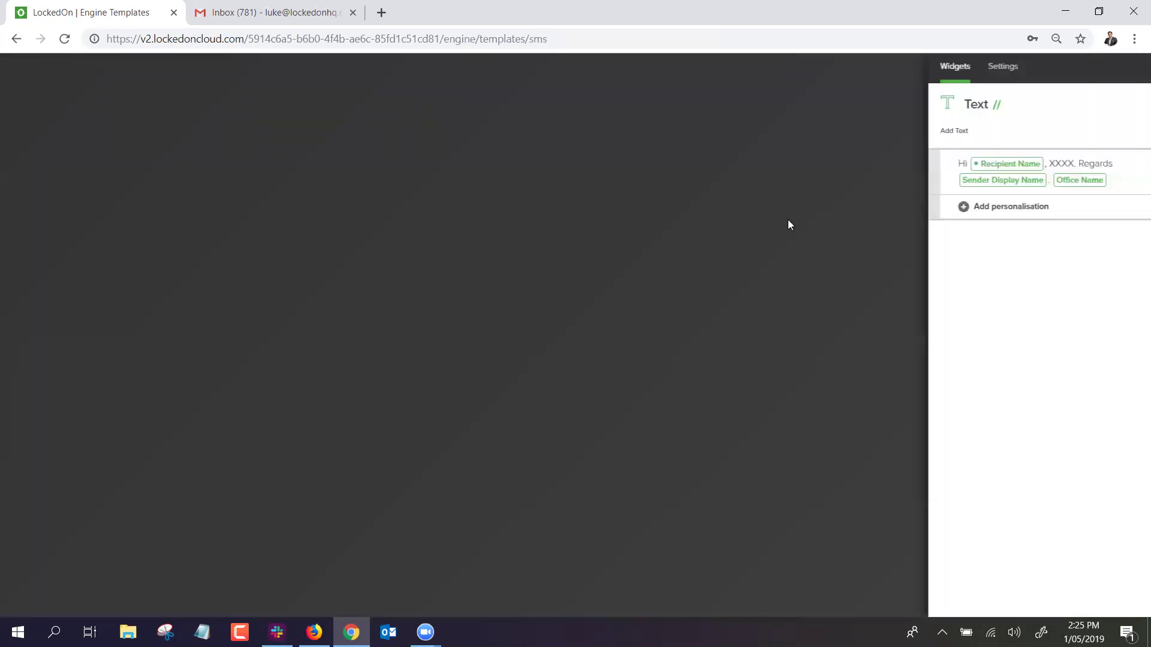
left_click(1085, 161)
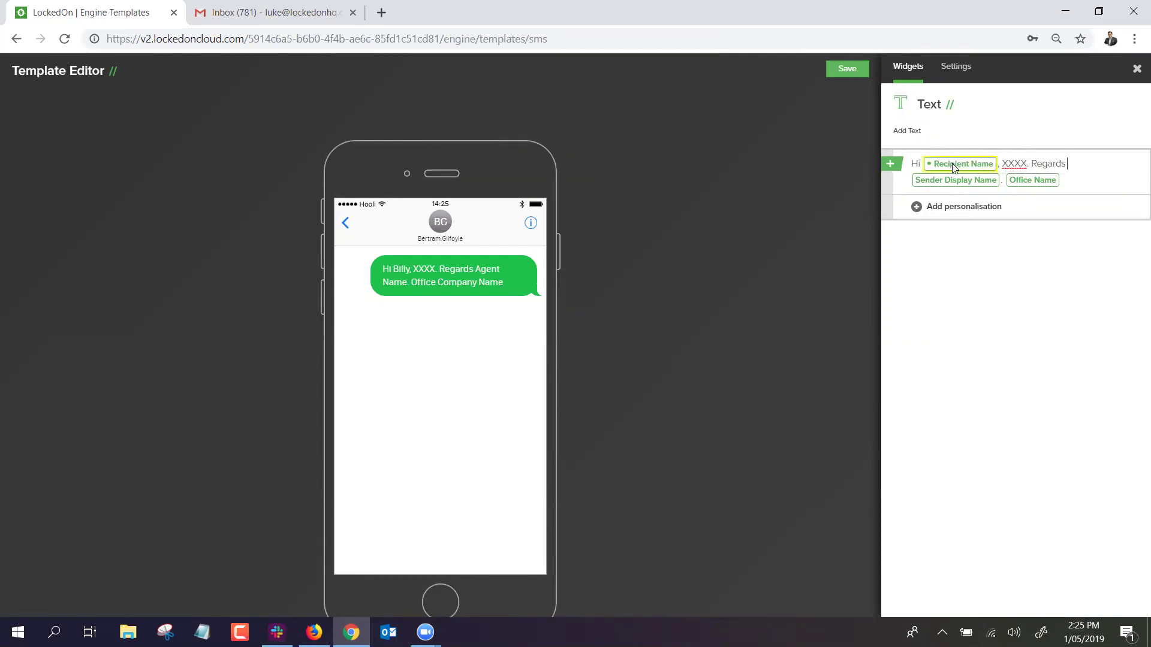
mouse_move(1003, 163)
left_mouse_down()
mouse_move(1055, 163)
mouse_move(1007, 161)
left_mouse_up()
left_click(1056, 163)
left_click(1071, 168)
Browse the personalisation field list without inserting a field.
left_click(933, 209)
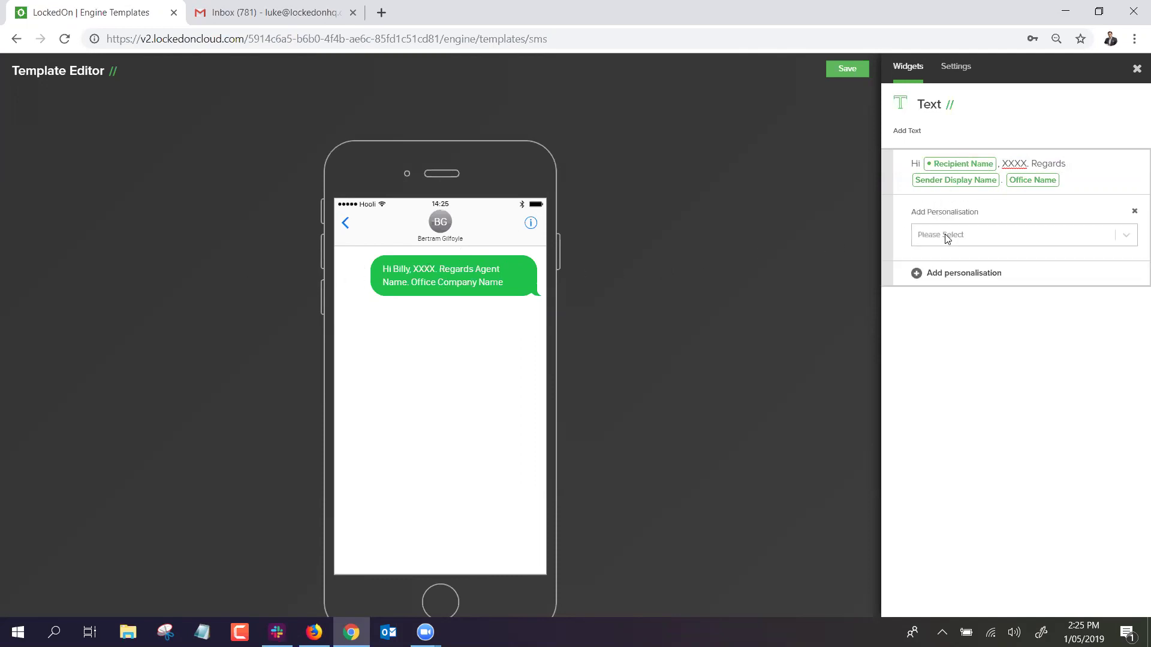
left_click(945, 236)
scroll(954, 275, "down", 10)
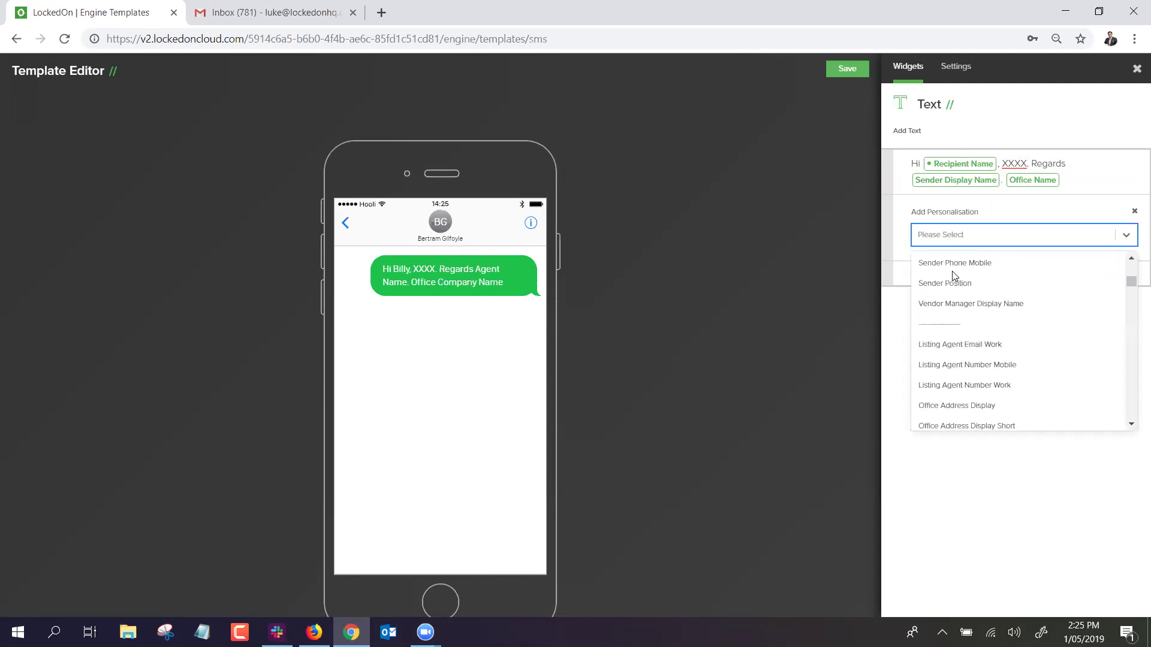
scroll(954, 276, "down", 15)
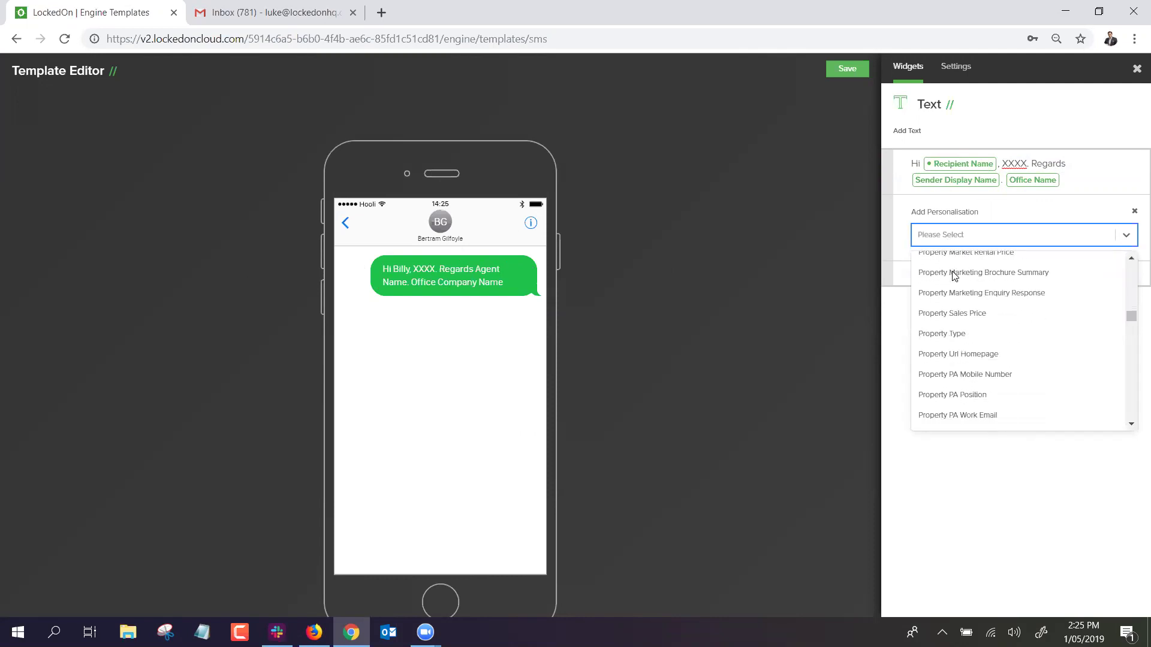
scroll(955, 275, "up", 10)
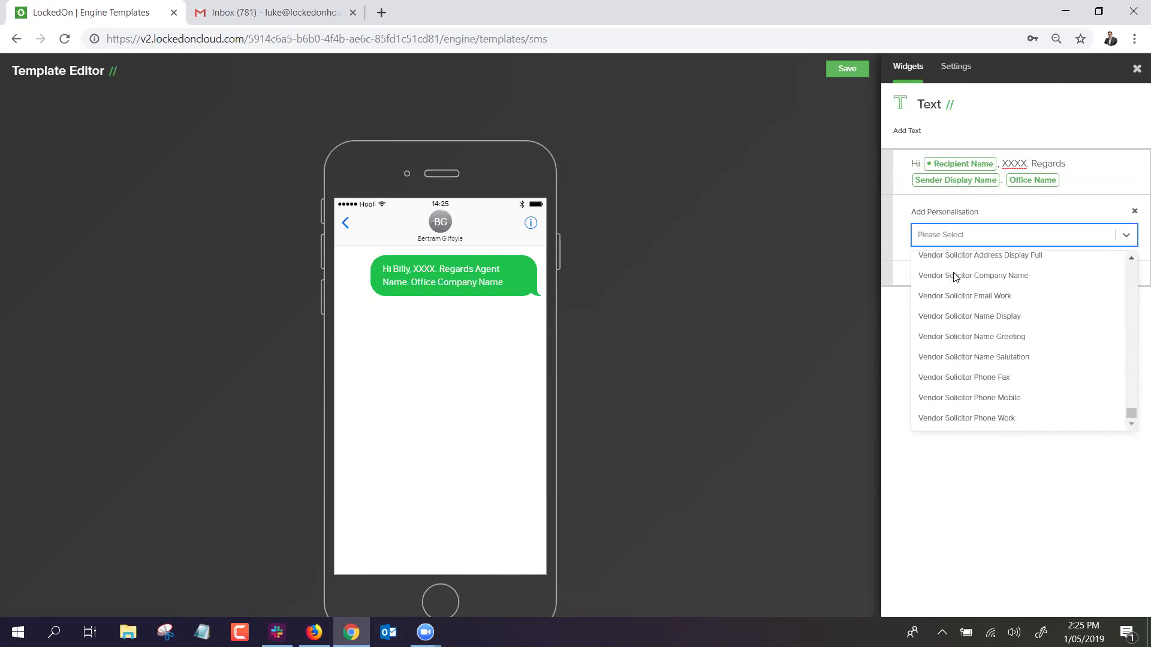
scroll(978, 336, "up", 10)
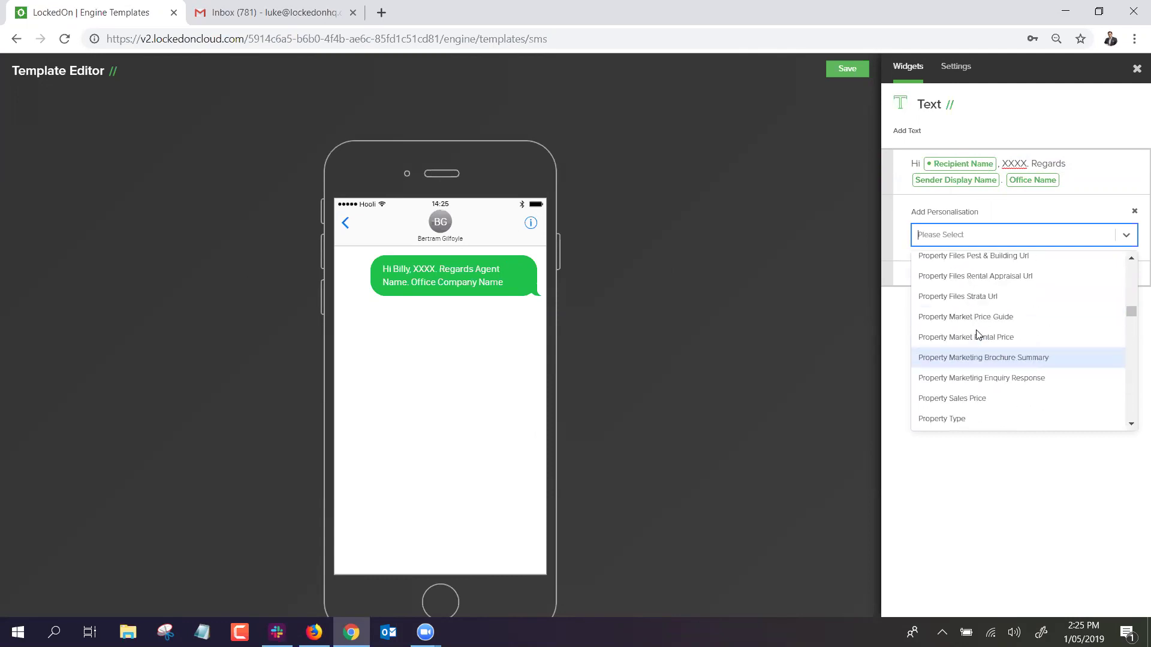
left_click(992, 217)
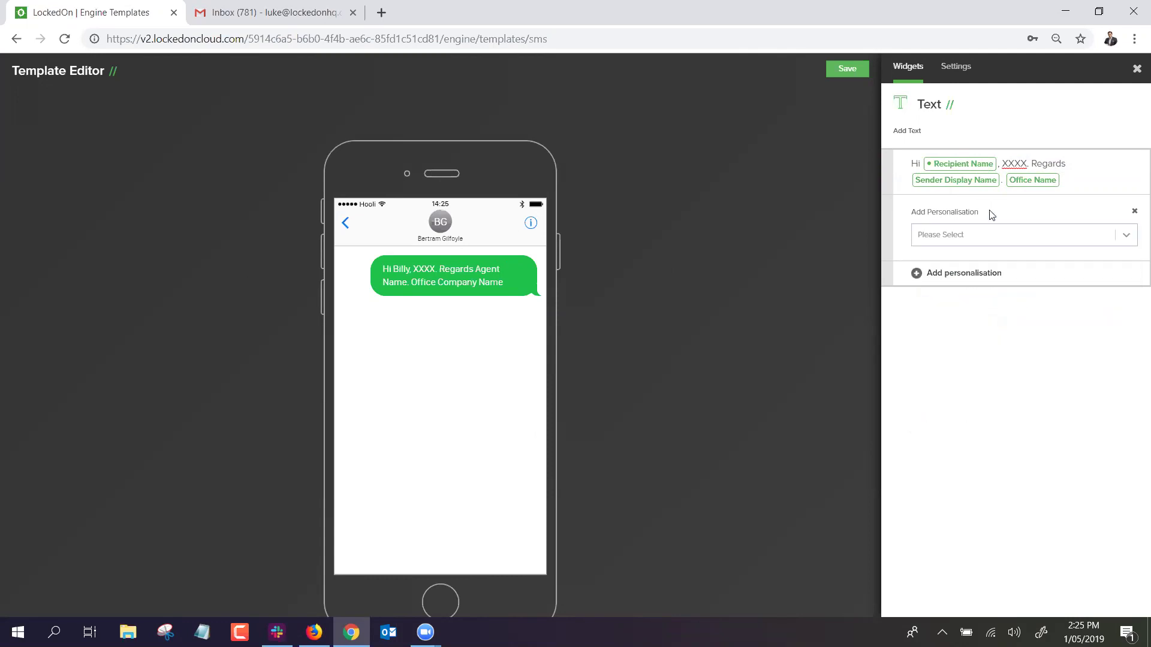
Reposition the Office Name field in the message, then close the SMS template editor.
left_click_drag(1067, 181, 902, 170)
left_click(1083, 170)
left_click_drag(1027, 181, 1000, 163)
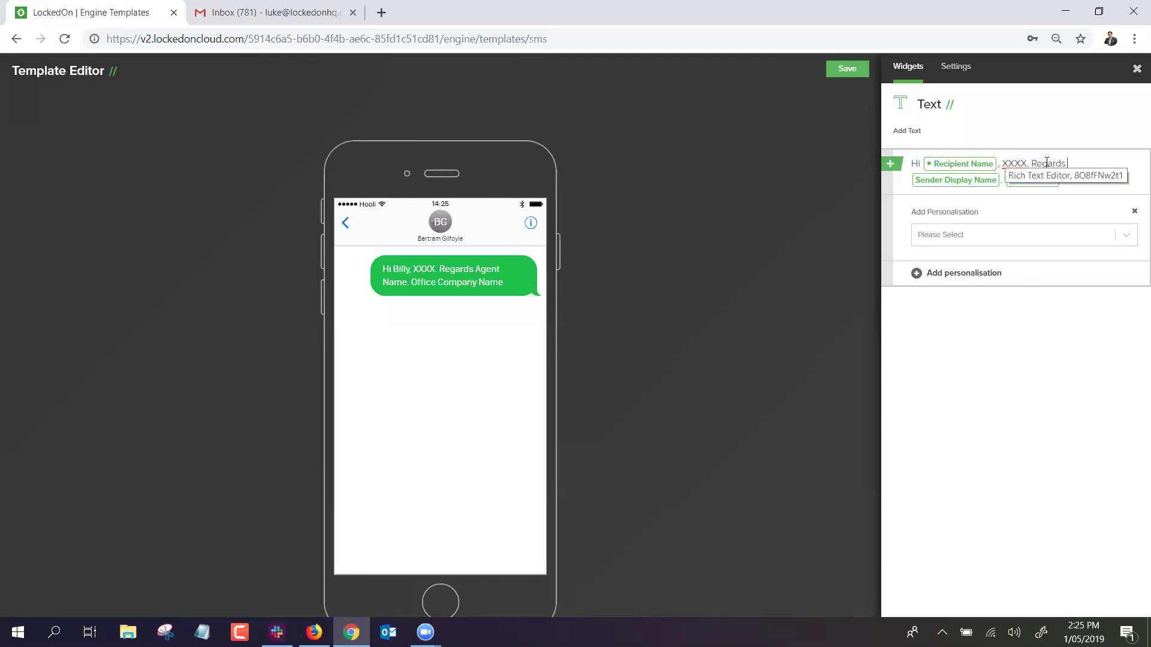
left_click(1137, 68)
Switch to Letter templates, try the searches 'bla' and 'templ', then clear the search.
left_click(249, 161)
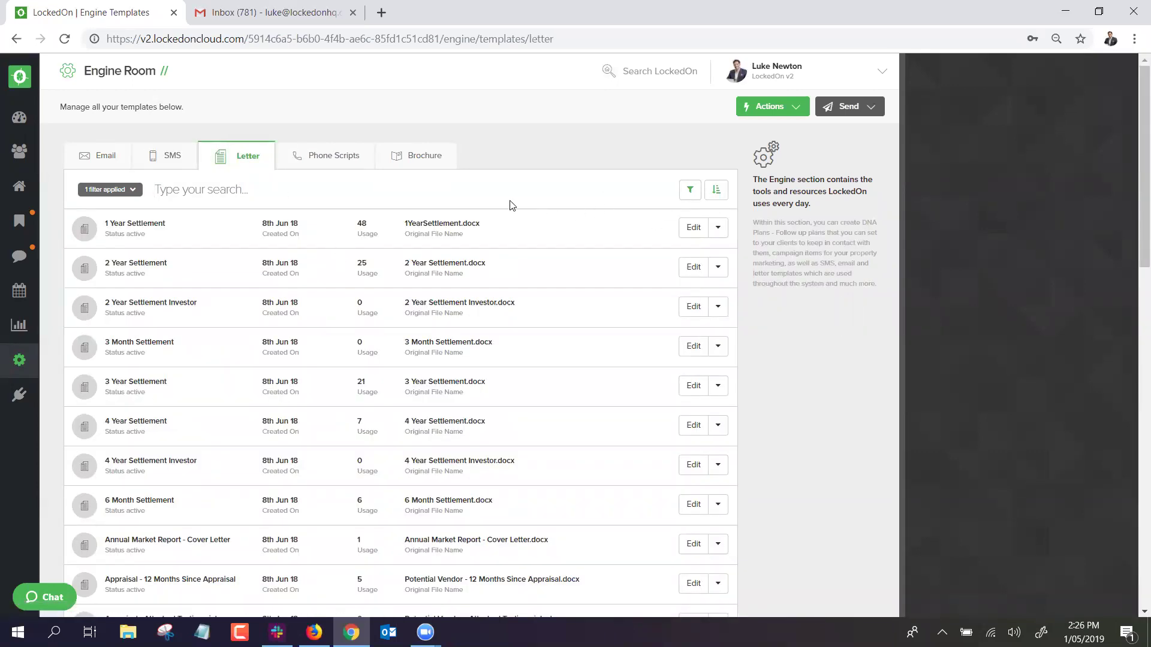
type("bla")
key("BackSpace")
key("BackSpace")
key("BackSpace")
type("templ")
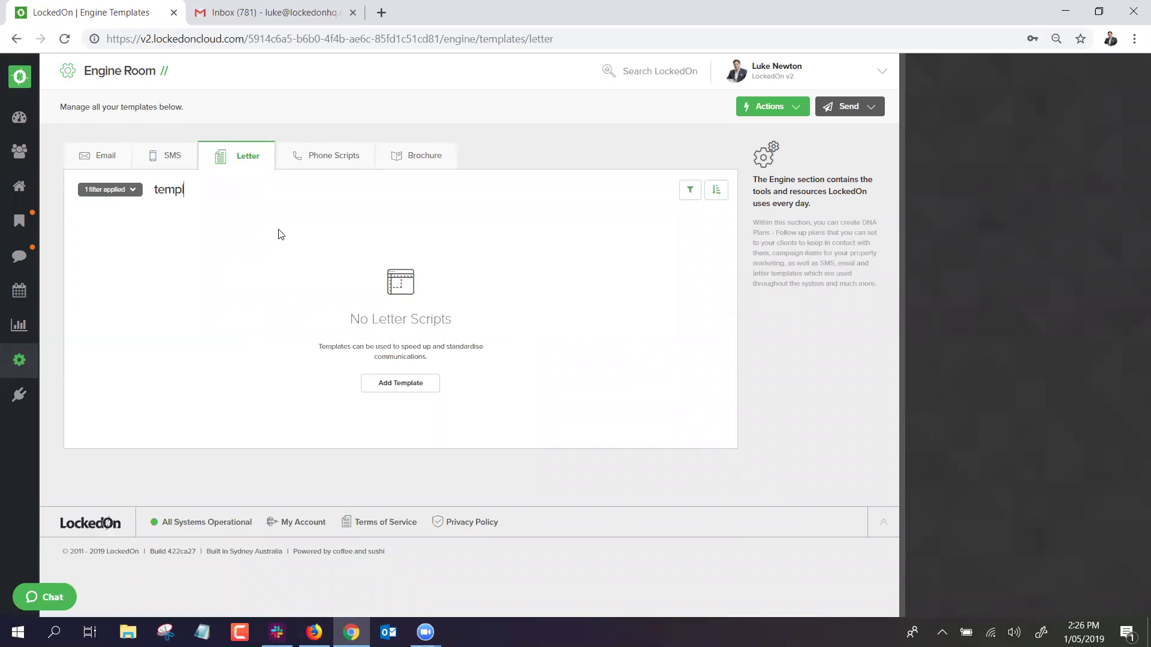
left_click_drag(182, 196, 105, 198)
key("BackSpace")
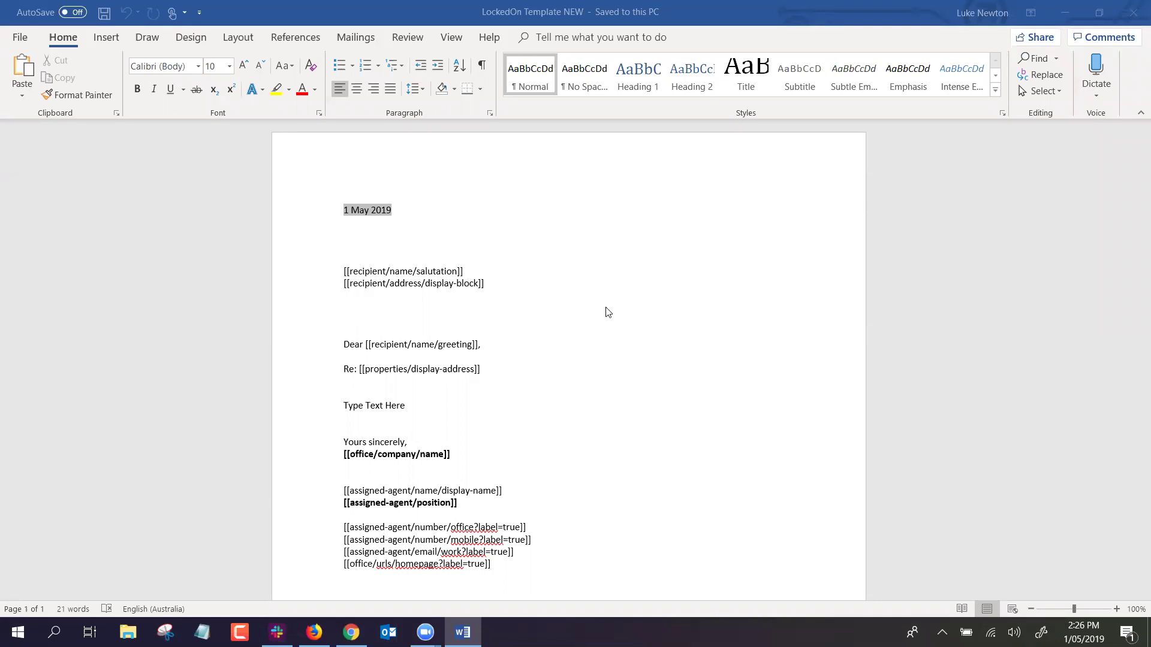
Inspect the letter's recipient placeholders, Dear greeting and Re: property address line.
scroll(605, 312, "down", 2)
left_click_drag(437, 331, 341, 333)
left_click(411, 236)
left_click_drag(513, 213, 345, 197)
left_click(436, 204)
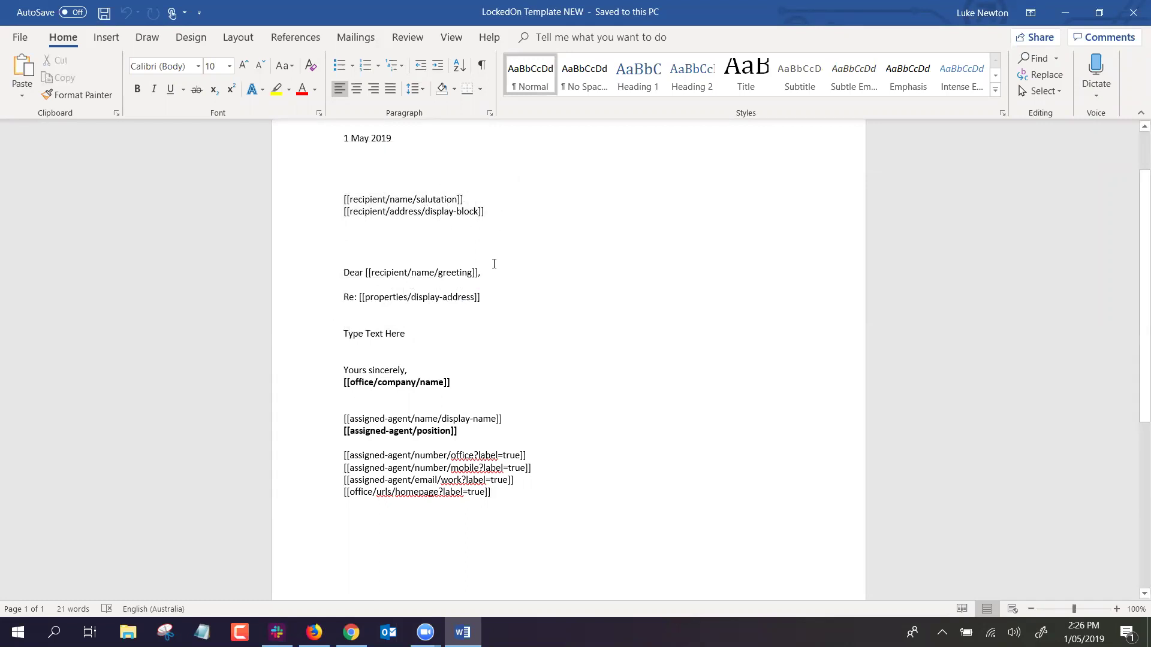
left_click_drag(486, 272, 345, 272)
left_click_drag(495, 295, 329, 299)
left_click(519, 298)
left_click_drag(520, 298, 339, 295)
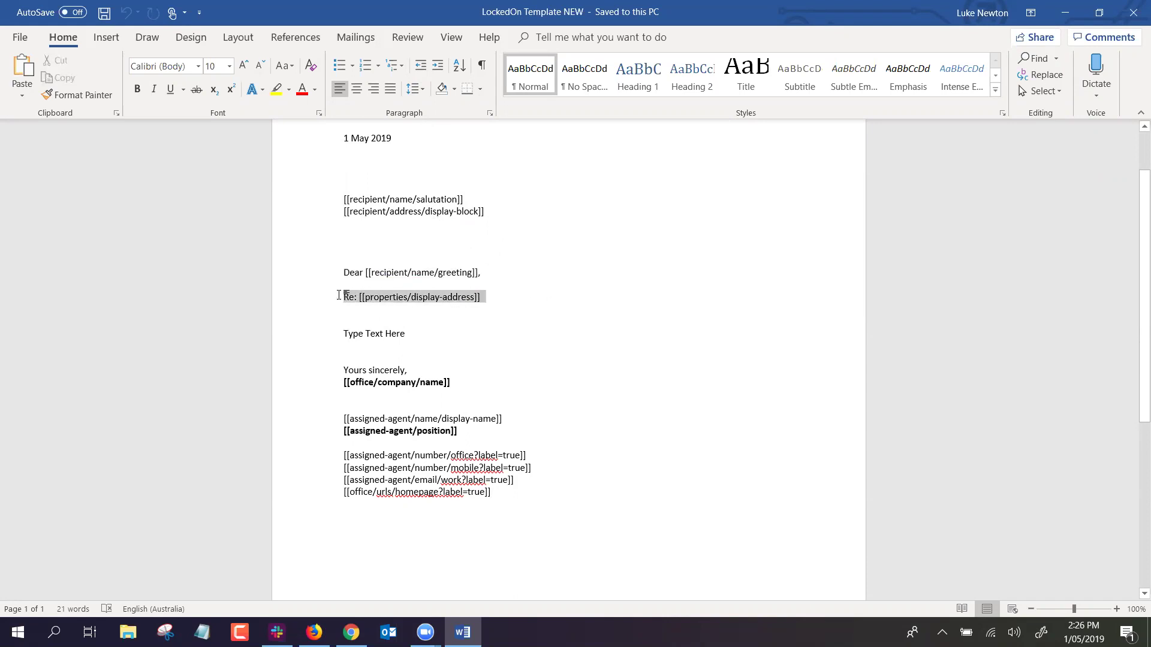
left_click(411, 334)
Inspect the Type Text Here placeholder and signature block, then close the Word document.
left_click_drag(411, 333, 340, 334)
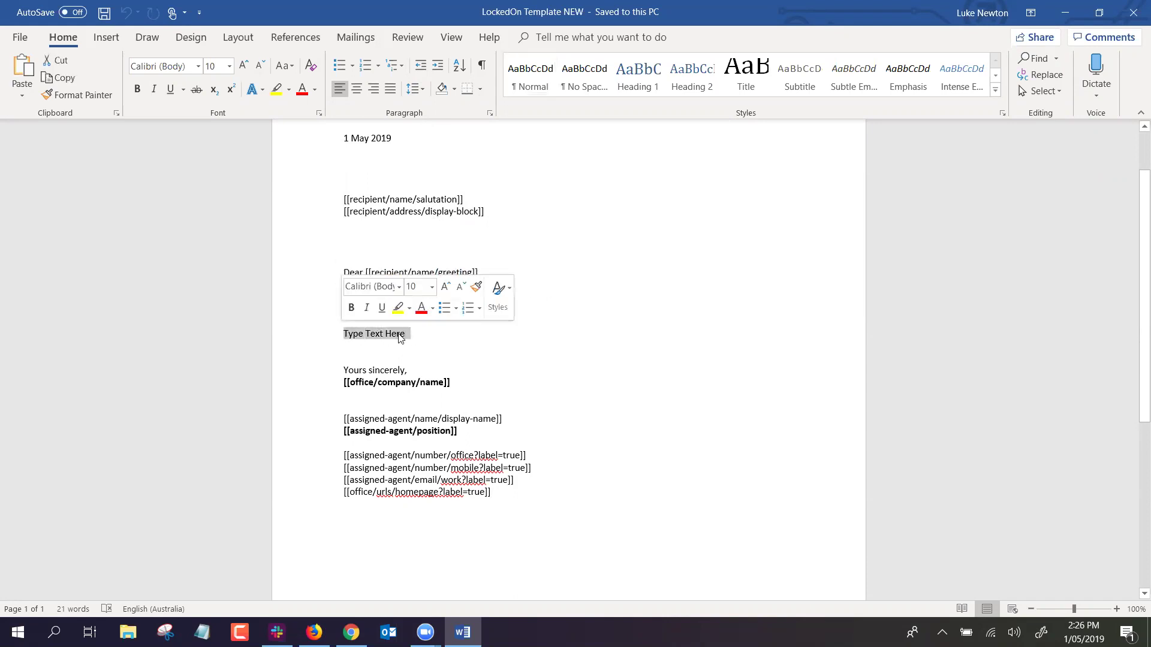
left_click(437, 329)
left_click_drag(514, 498, 528, 353)
left_click(527, 352)
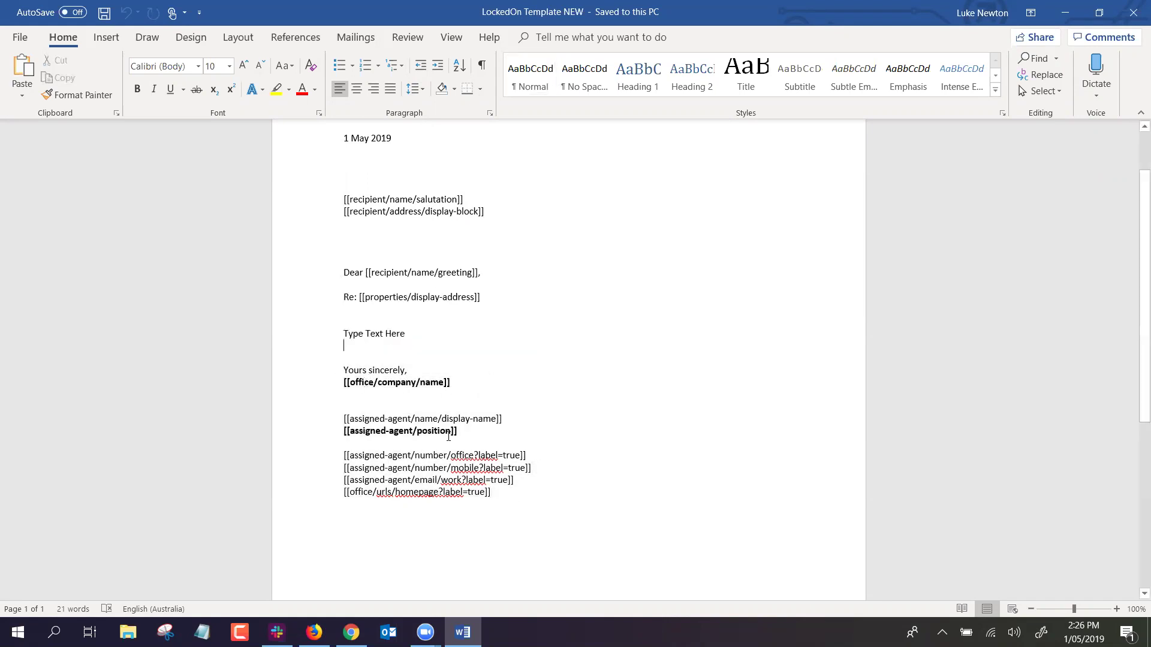
scroll(460, 374, "up", 2)
left_click(419, 397)
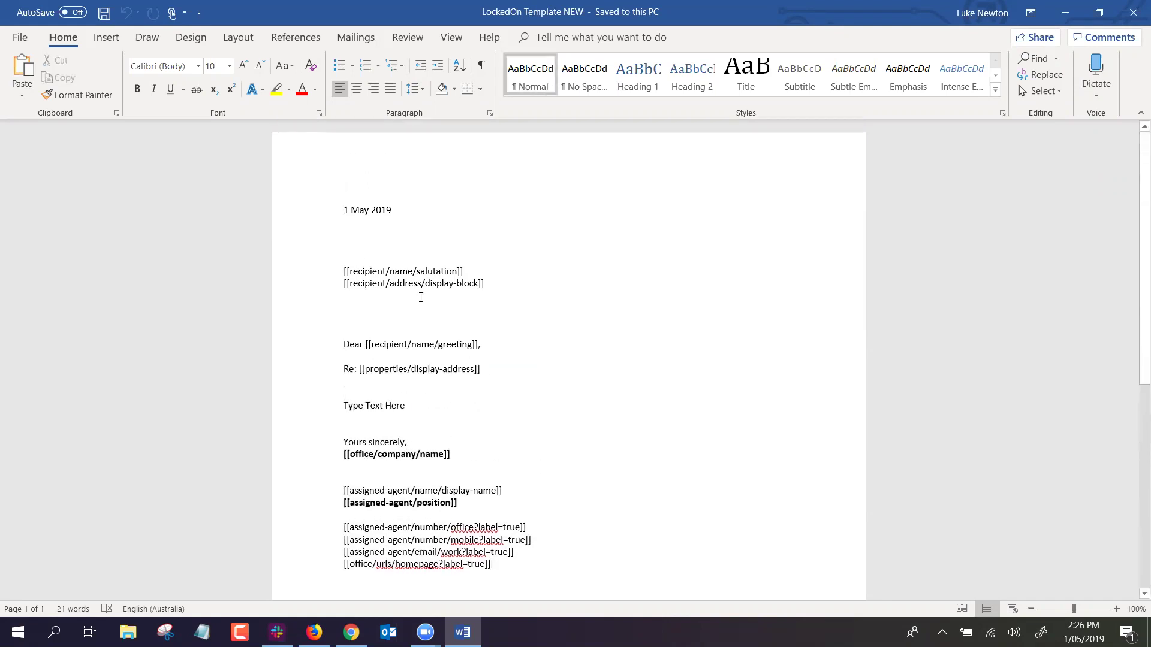
left_click(1133, 12)
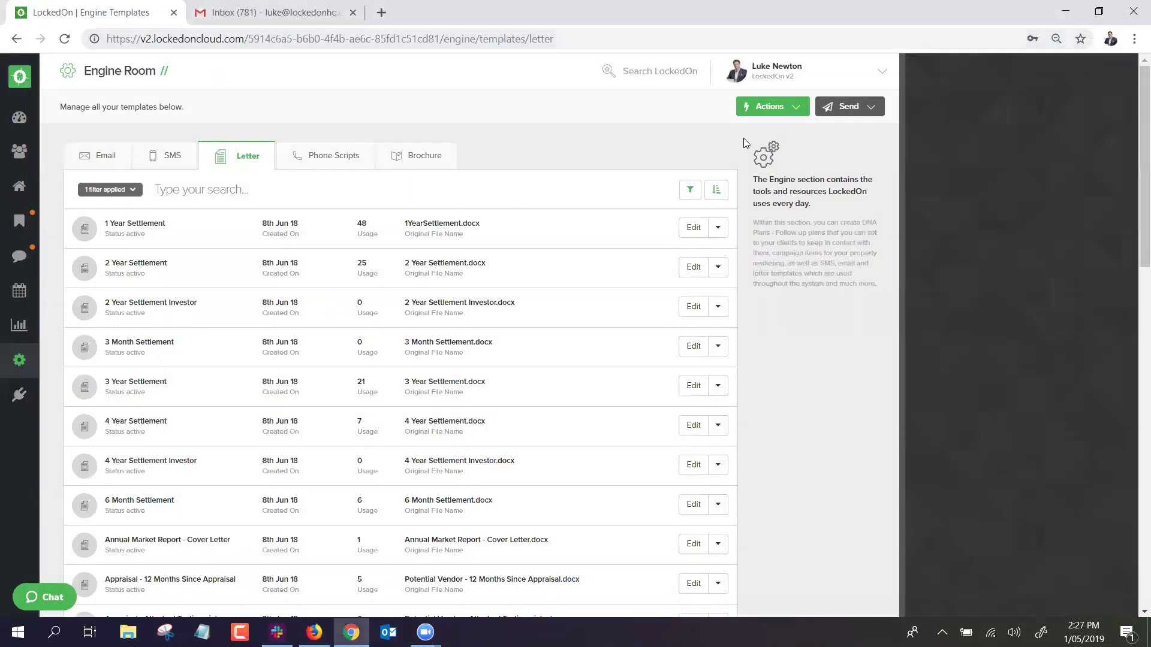
Start a new Letter template from Actions > Add Template, then dismiss it unsaved.
left_click(790, 102)
left_click(794, 223)
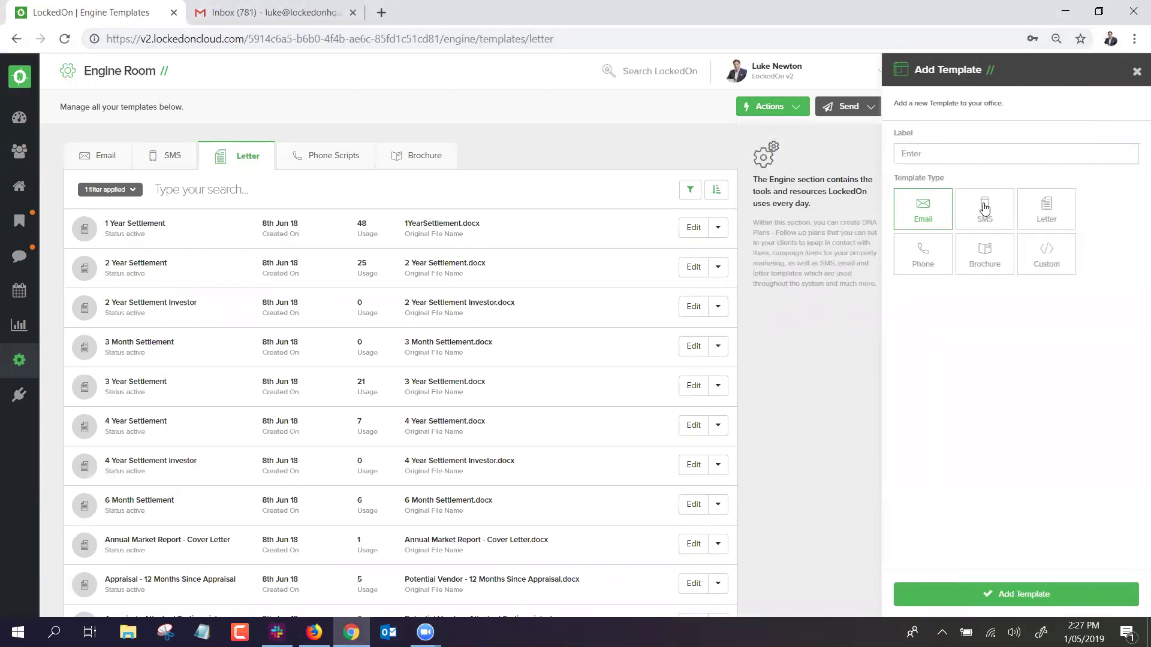
left_click(1046, 209)
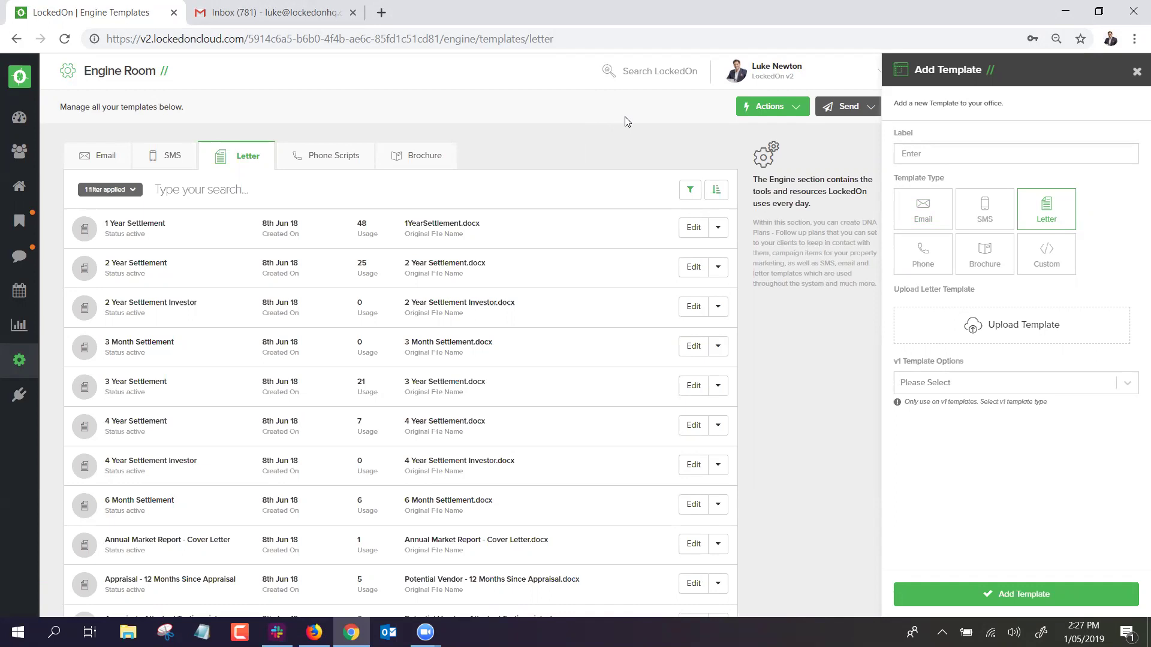
left_click(1136, 72)
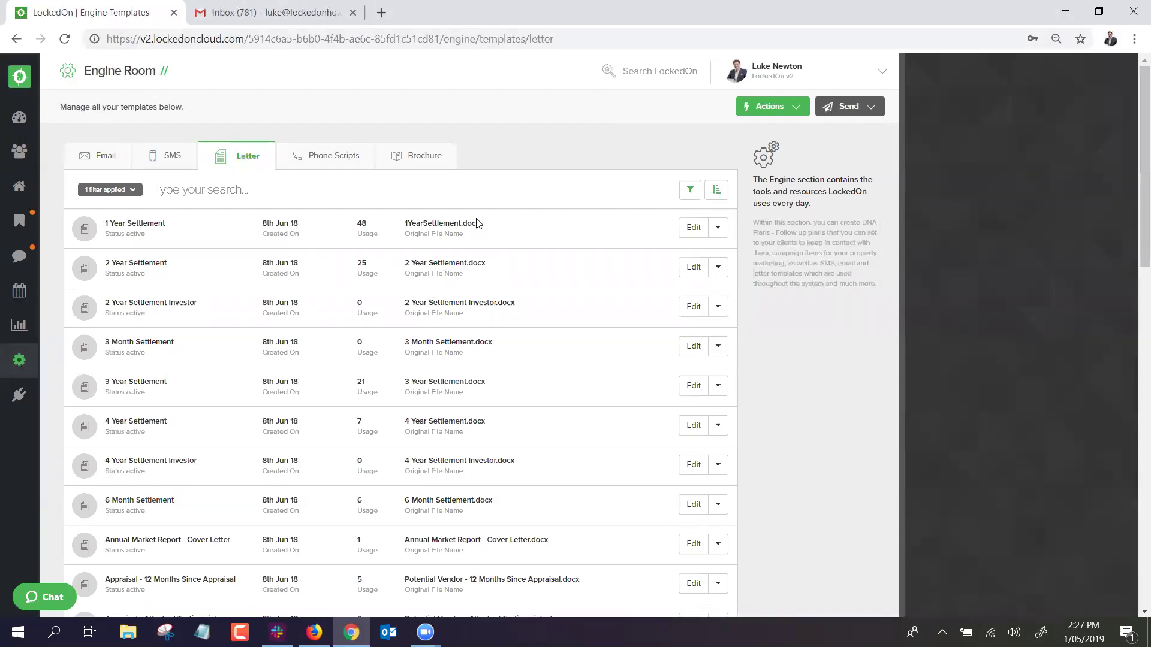
Return to the Engine Room dashboard from the left sidebar.
scroll(480, 223, "down", 1)
scroll(483, 222, "down", 4)
scroll(484, 225, "up", 5)
left_click(19, 360)
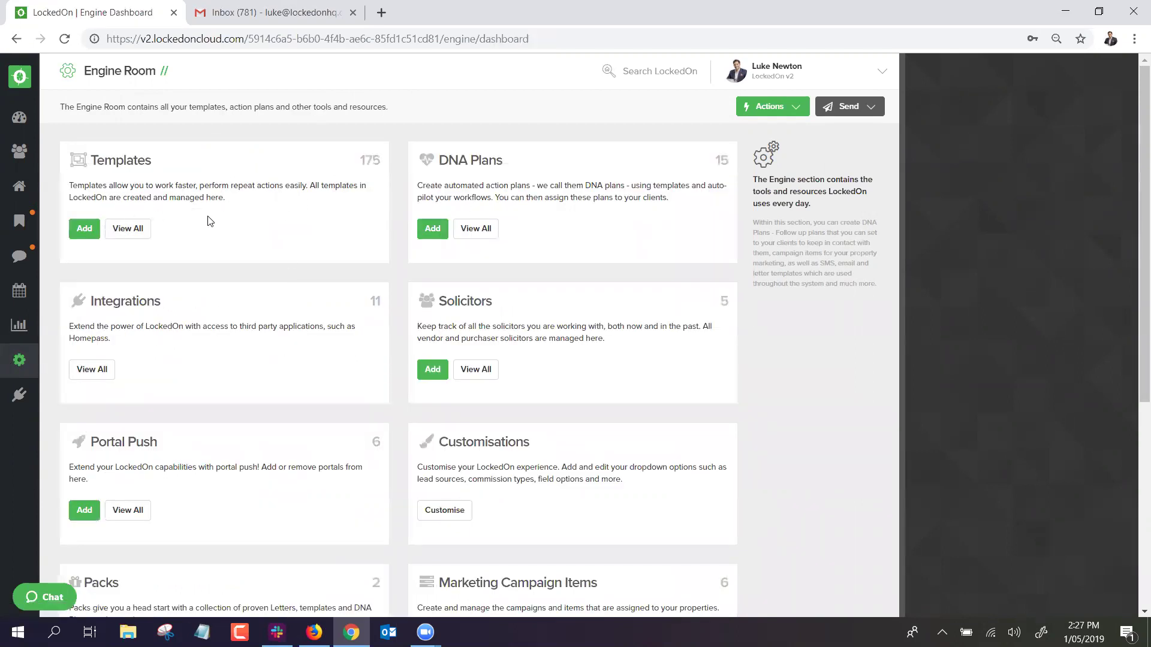
View all DNA plans and open 1. Potential Appraisals in the DNA Builder.
left_click(486, 235)
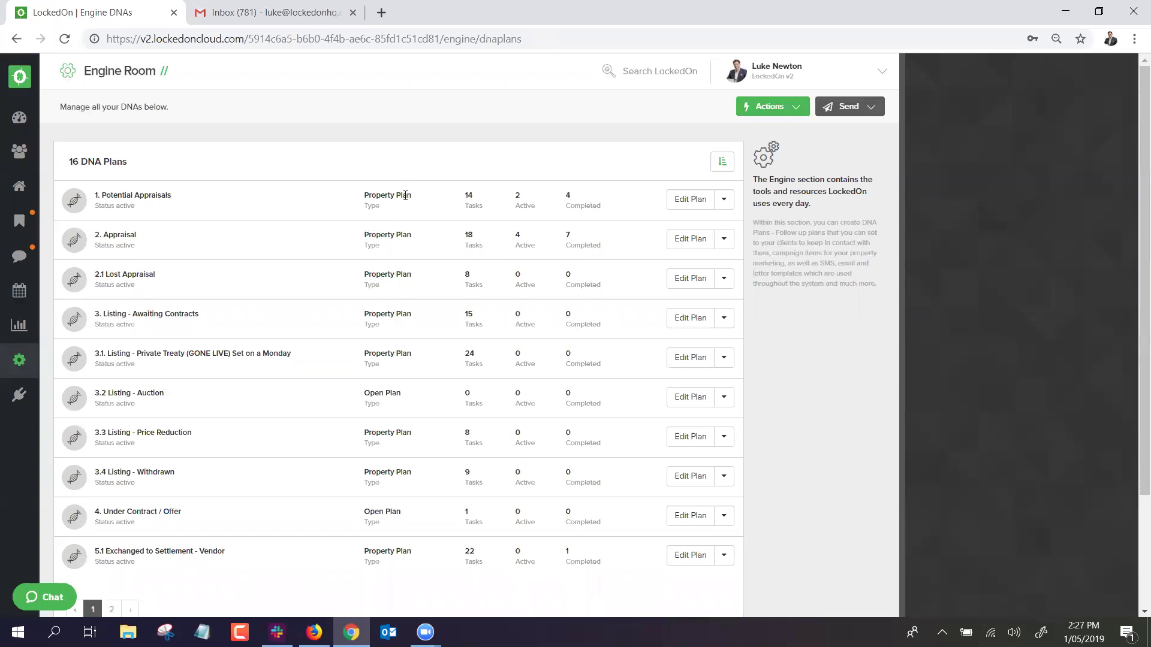
left_click(690, 200)
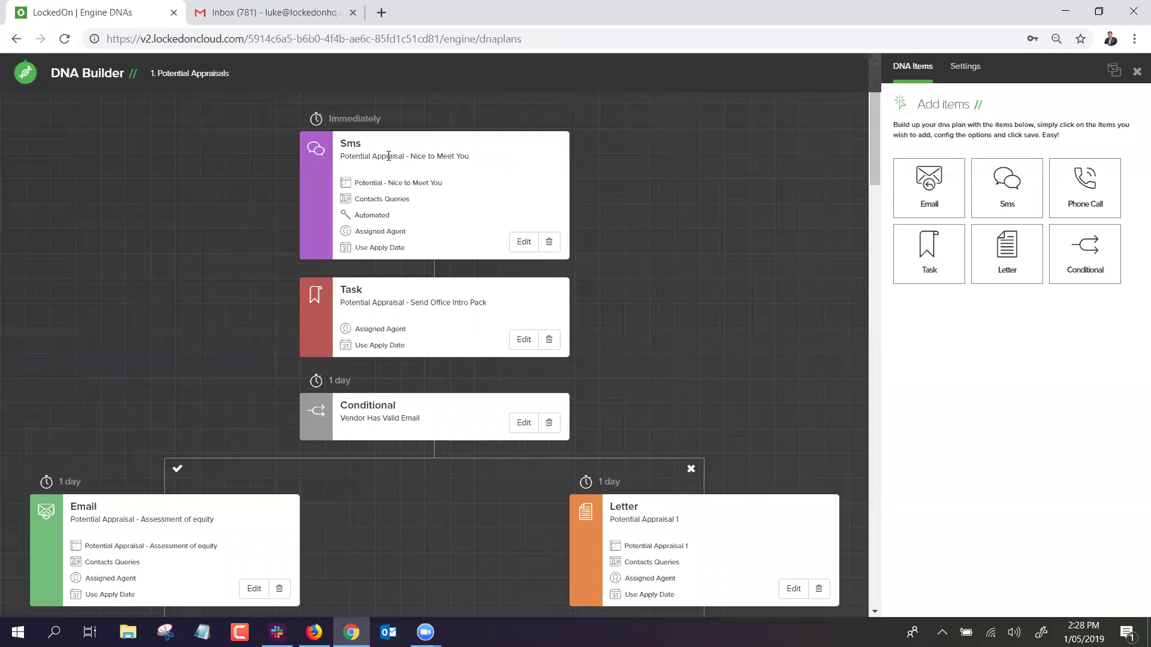
scroll(414, 153, "down", 3)
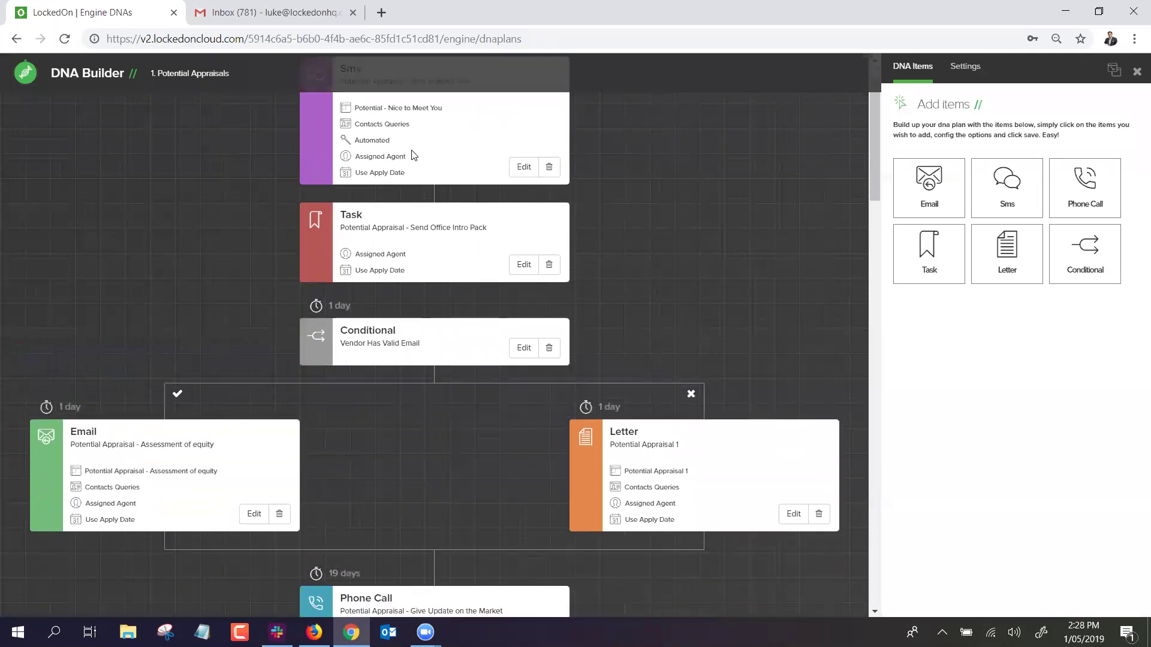
scroll(419, 162, "up", 4)
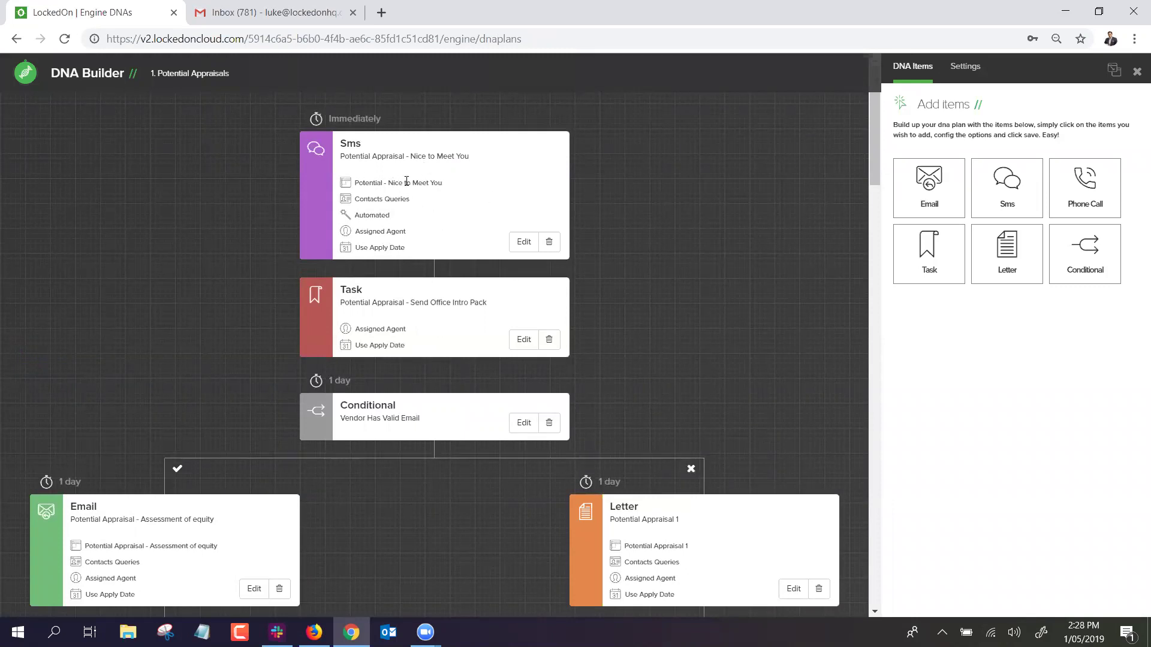
scroll(399, 306, "down", 2)
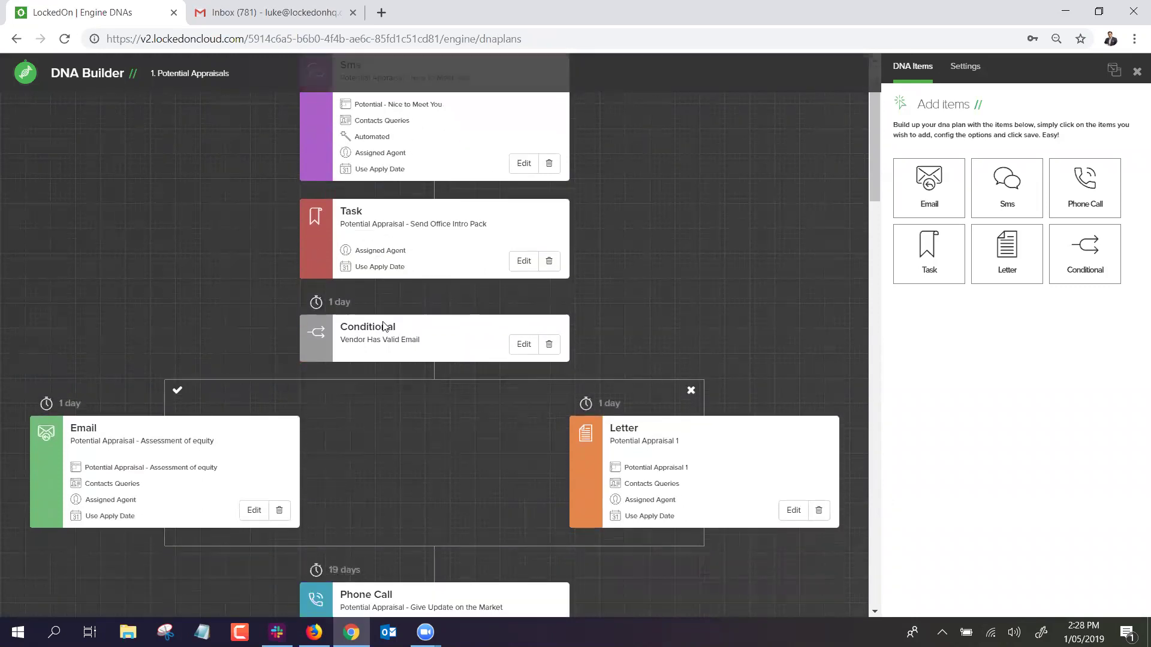
triple_click(400, 269)
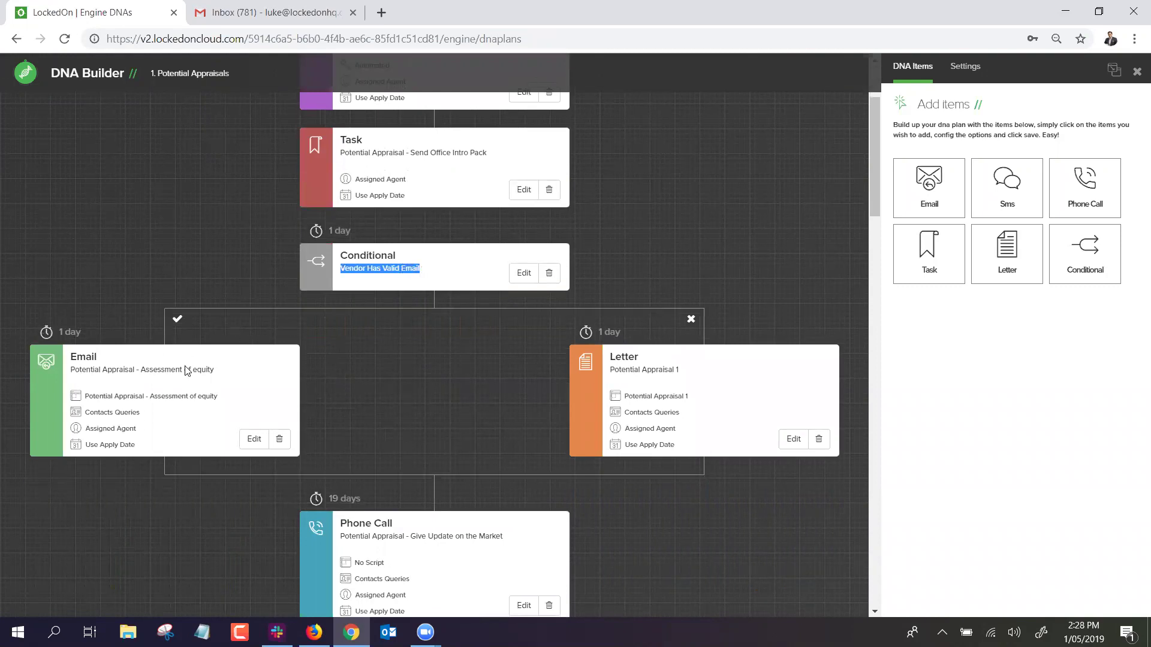
scroll(559, 355, "down", 3)
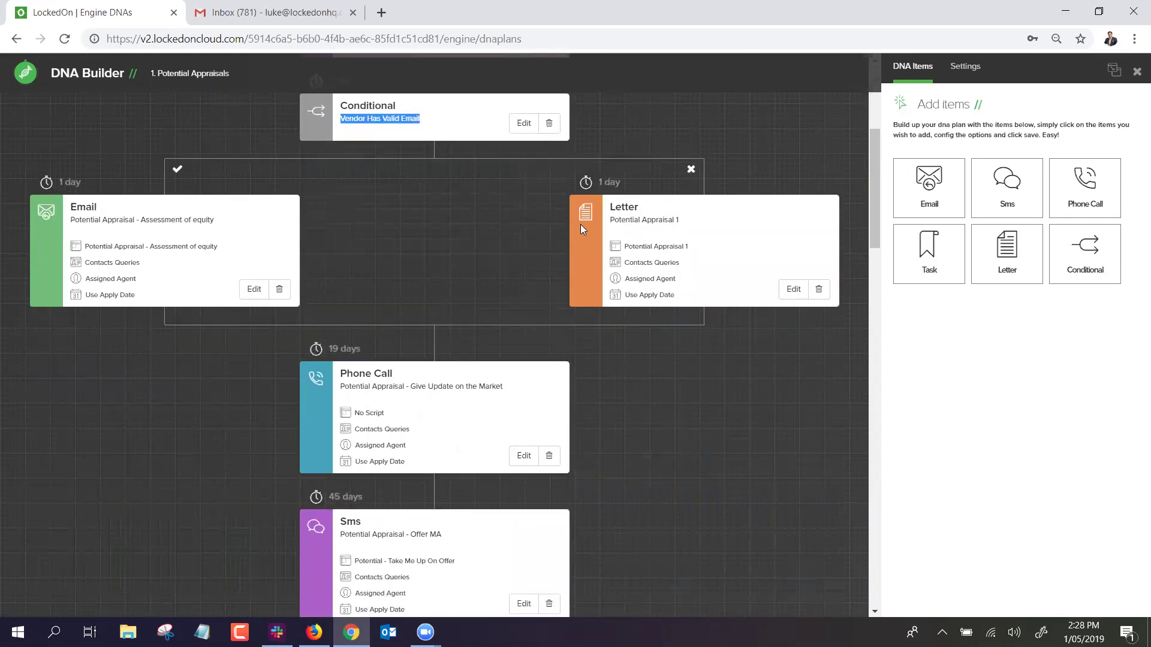
scroll(575, 204, "up", 5)
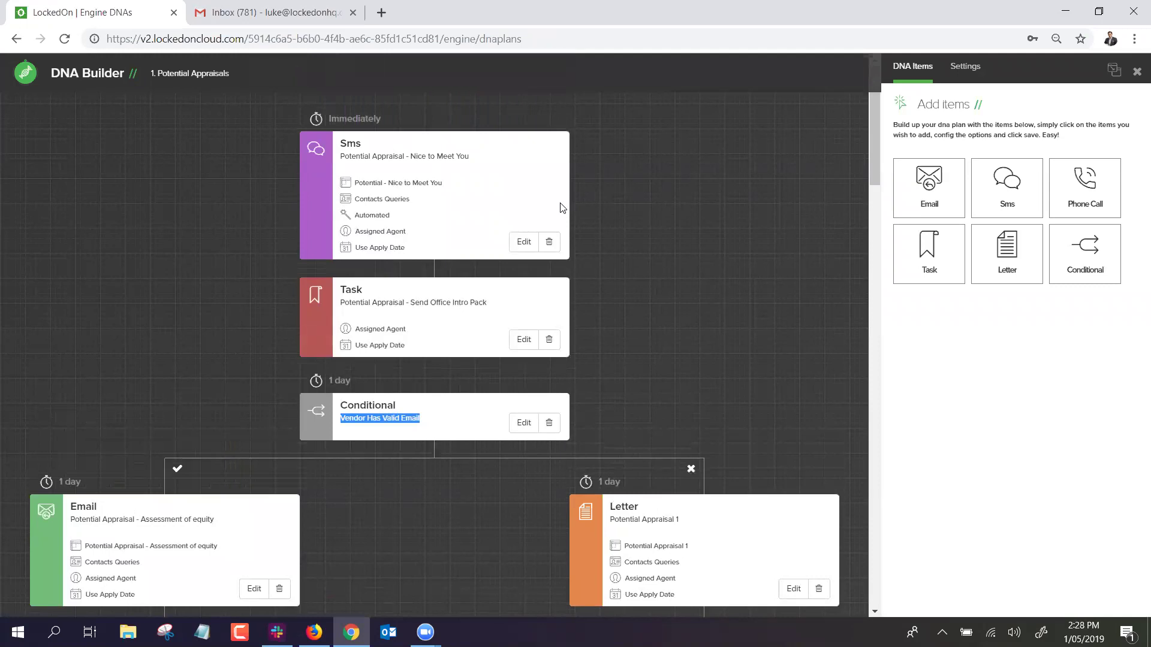
left_click(678, 222)
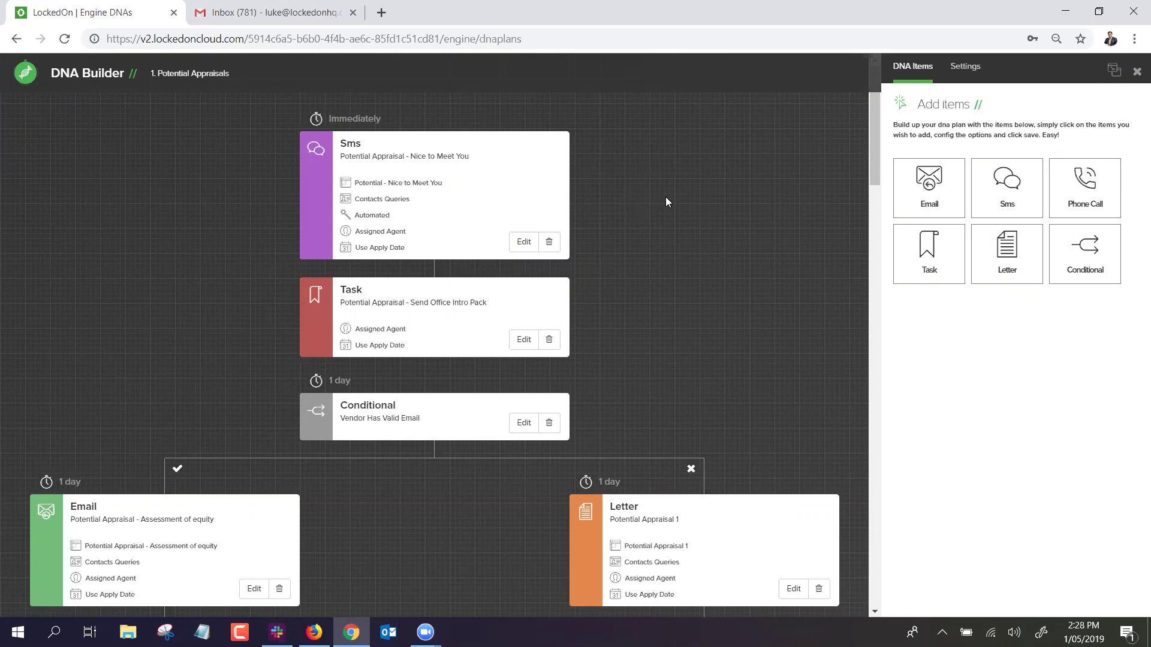
left_click(1013, 191)
left_click(958, 222)
left_click(935, 264)
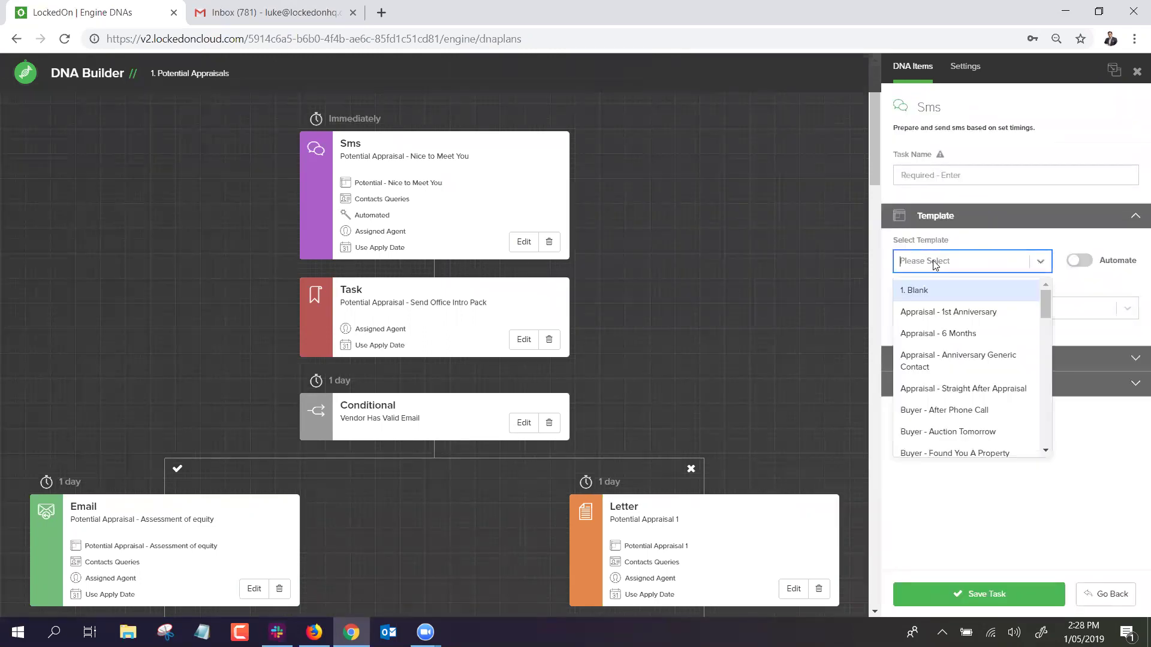
left_click(932, 301)
left_click(1079, 261)
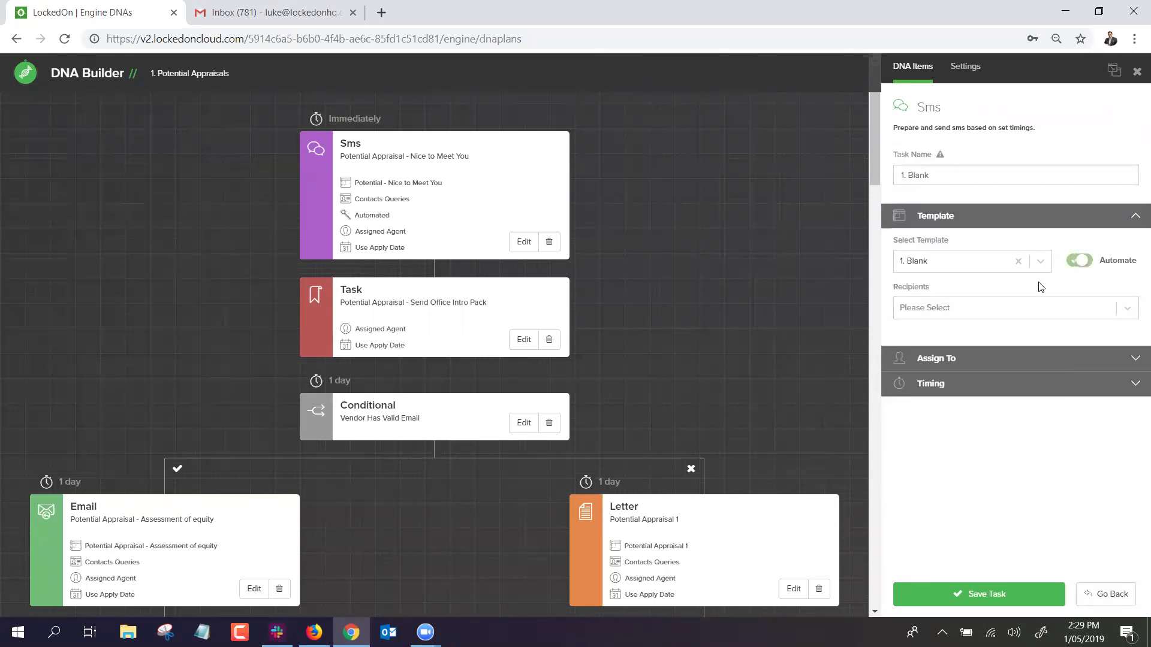
left_click(989, 314)
left_click(927, 465)
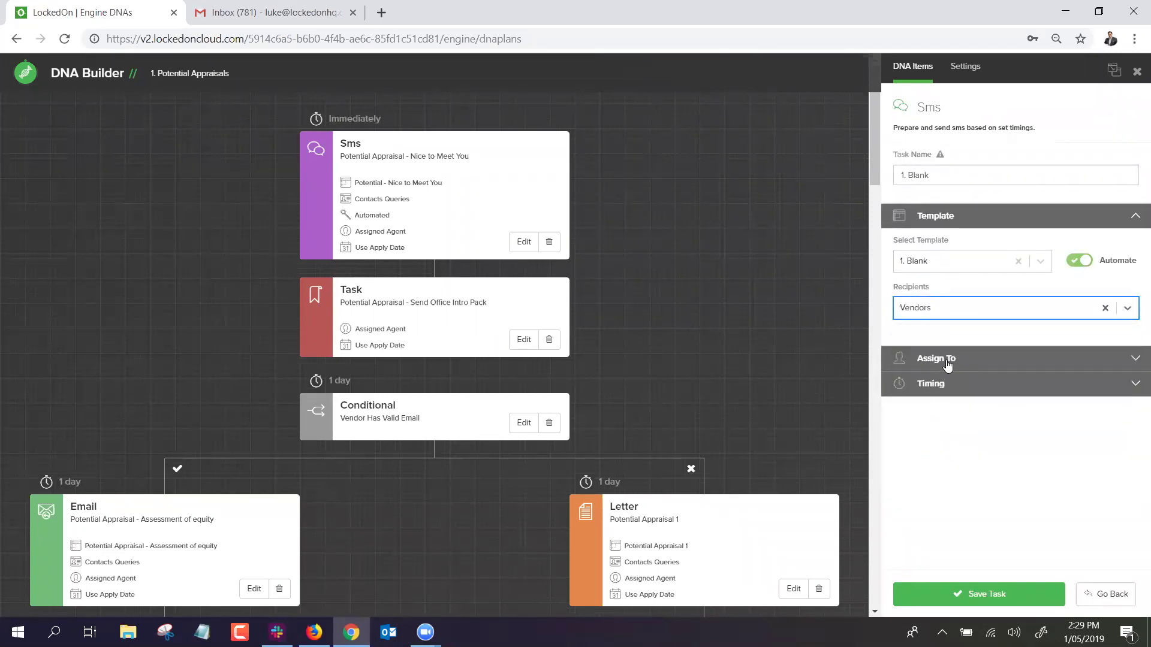
left_click(944, 361)
left_click(925, 358)
left_click(926, 385)
left_click(932, 395)
left_click(1040, 310)
key("Tab")
key("Tab")
key("Tab")
type("3")
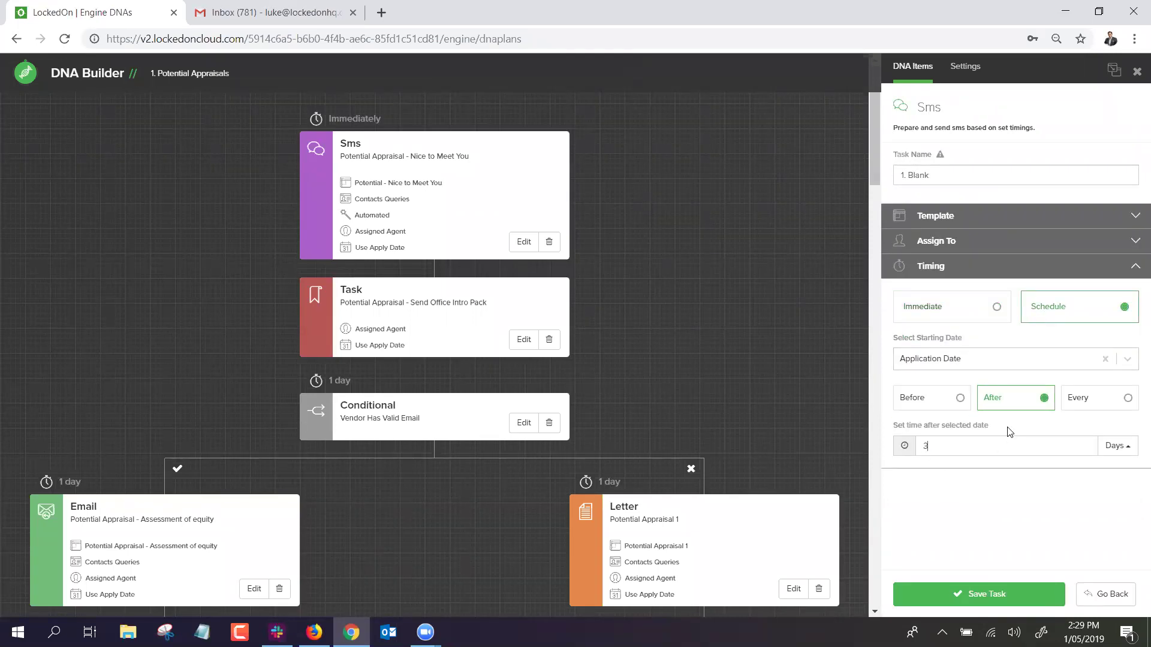
left_click(967, 593)
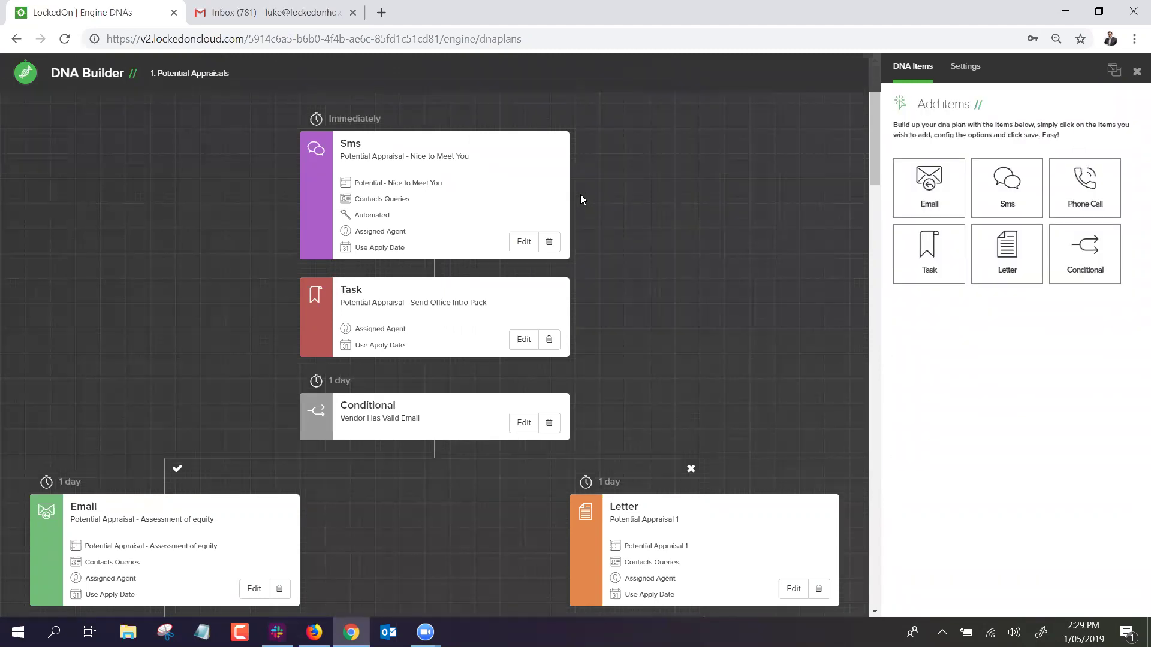
scroll(582, 193, "down", 6)
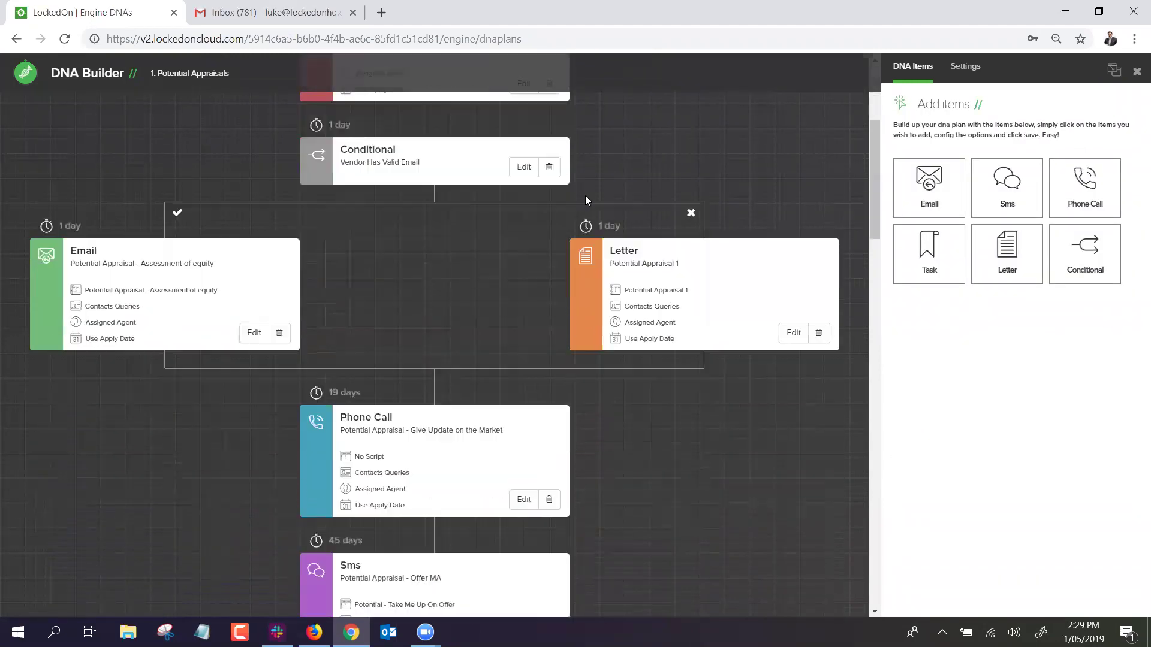
scroll(549, 208, "up", 4)
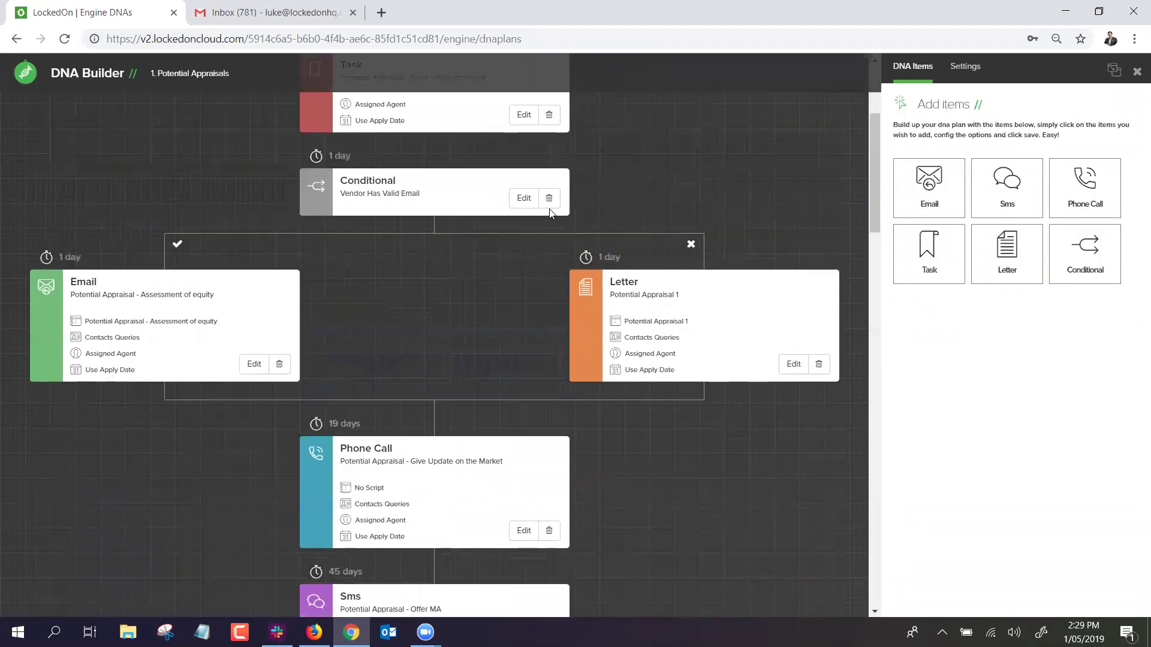
scroll(549, 209, "down", 1)
scroll(551, 213, "down", 1)
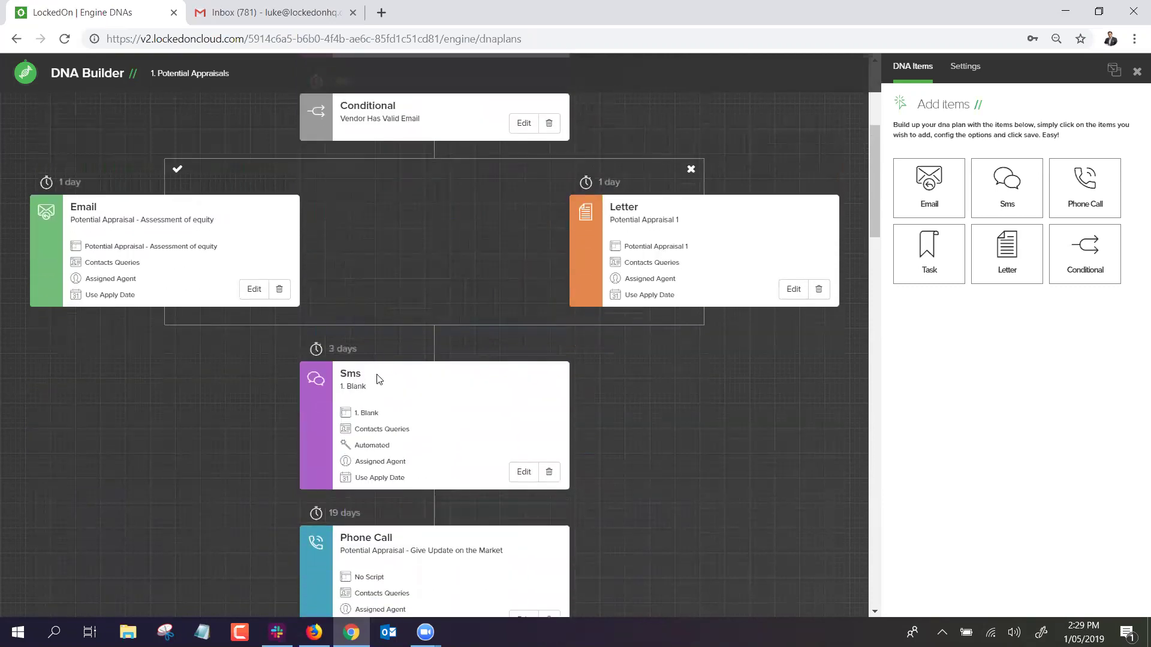
left_click(557, 474)
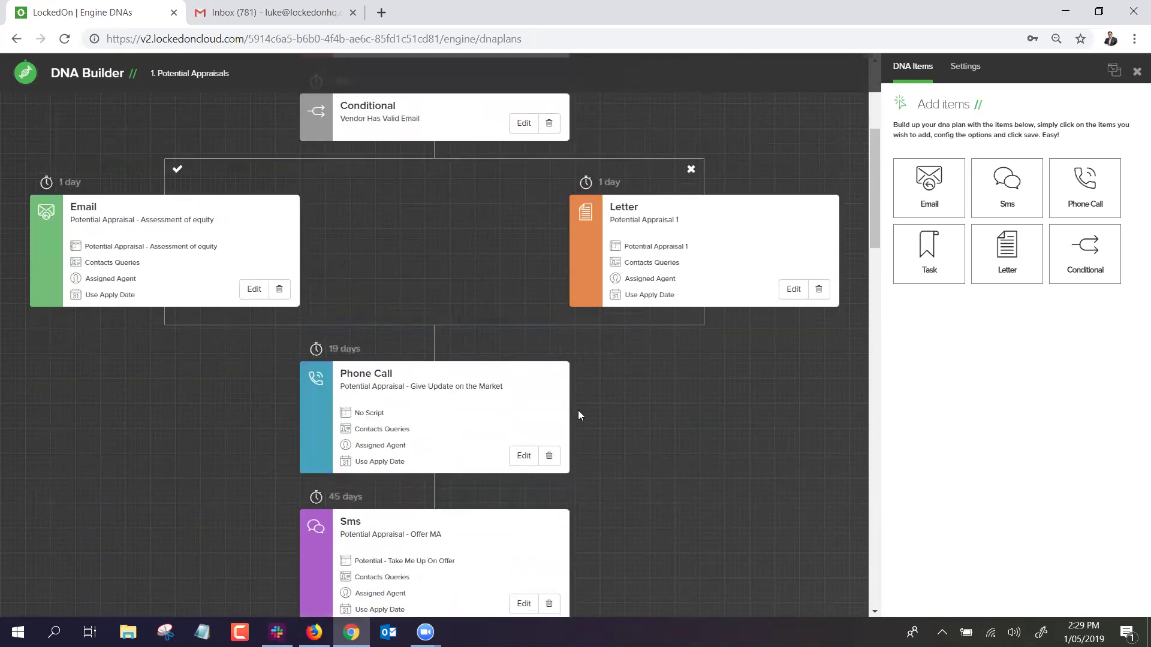
scroll(681, 391, "up", 5)
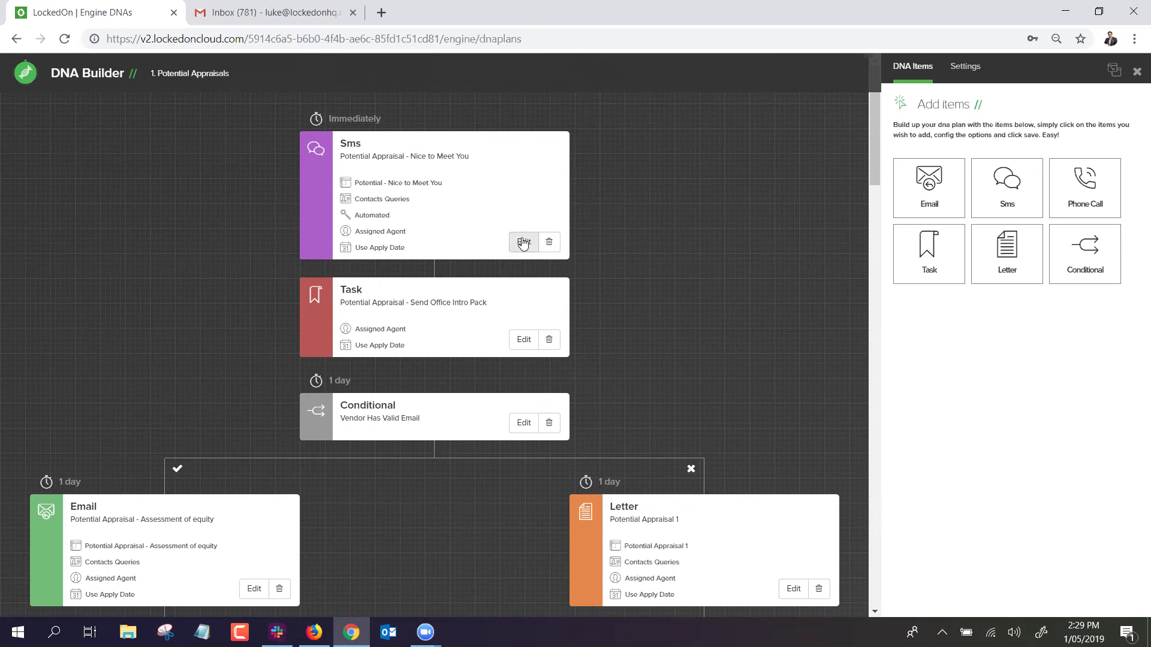
Switch off Automate on the Nice to Meet You SMS step and save it.
left_click(524, 242)
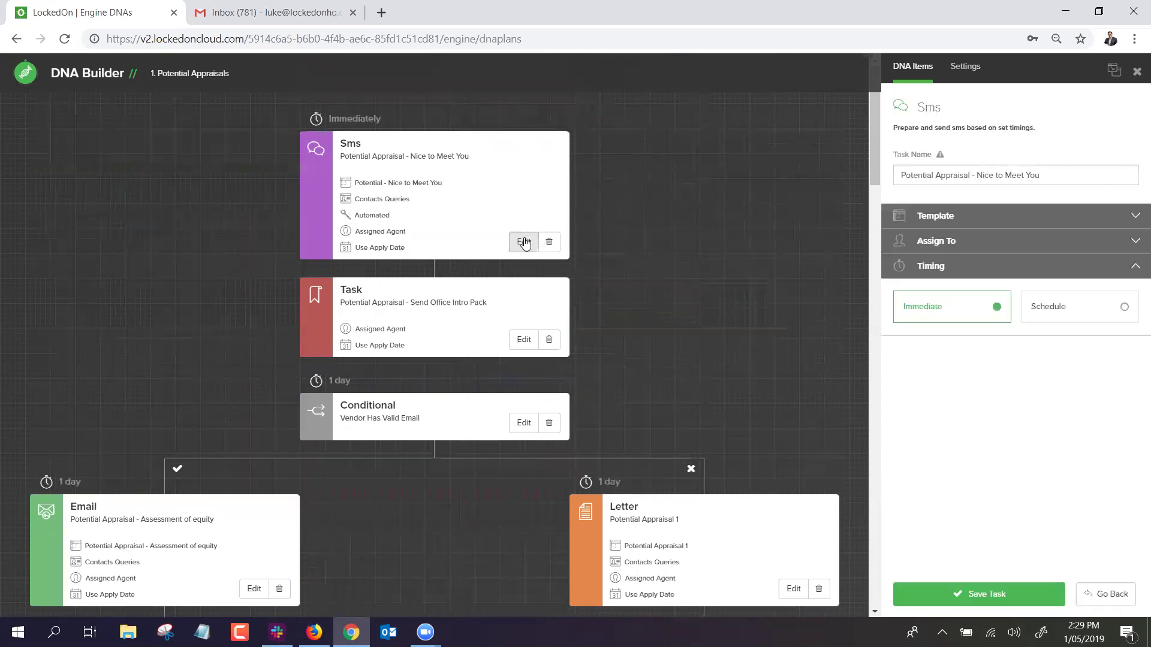
left_click(977, 220)
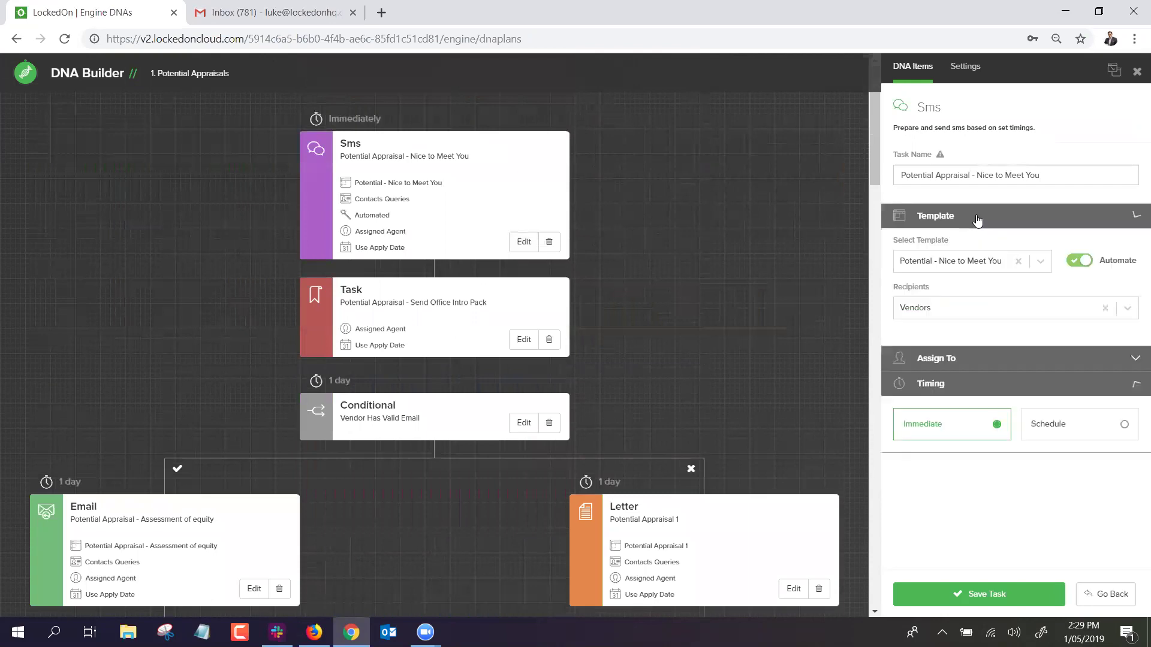
left_click(1079, 268)
left_click(1082, 269)
left_click(1081, 270)
left_click(1082, 270)
left_click(1081, 270)
left_click(986, 595)
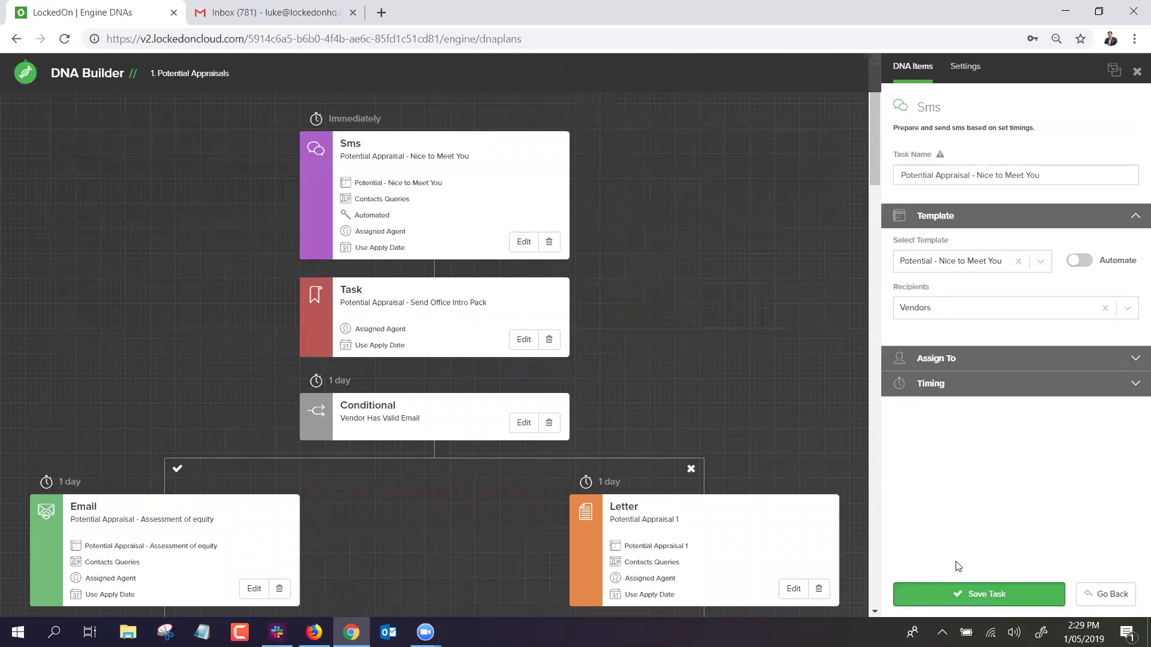
Check the Assessment of equity email step, leaving automation off, then close the DNA Builder.
scroll(254, 505, "down", 1)
left_click(254, 506)
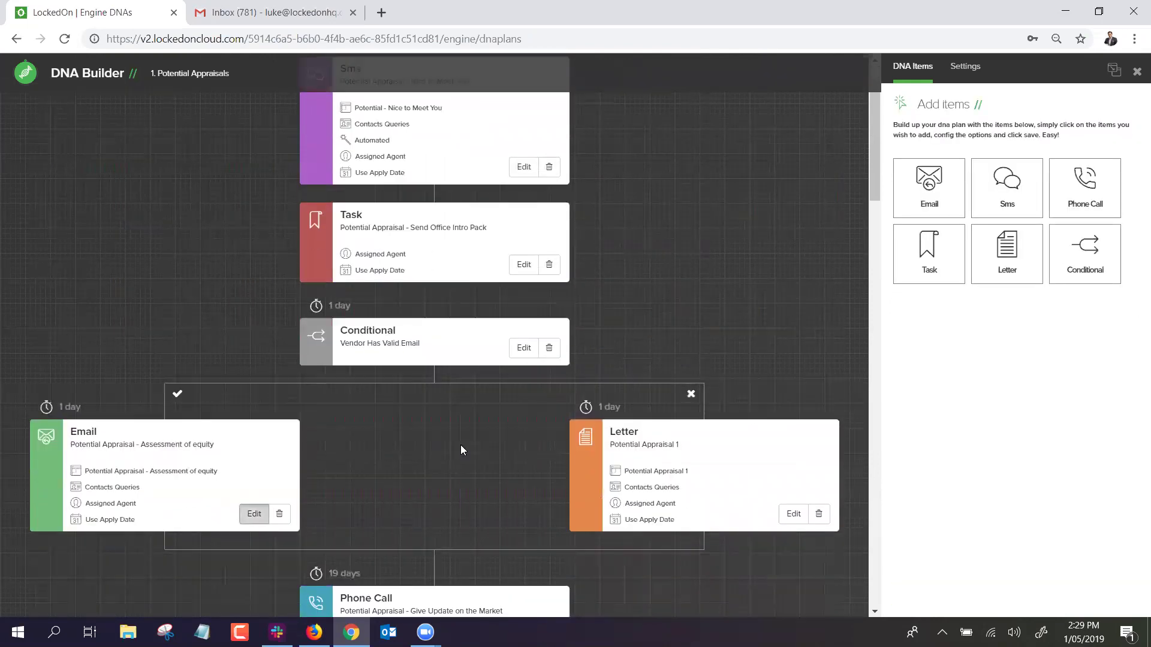
left_click(1079, 264)
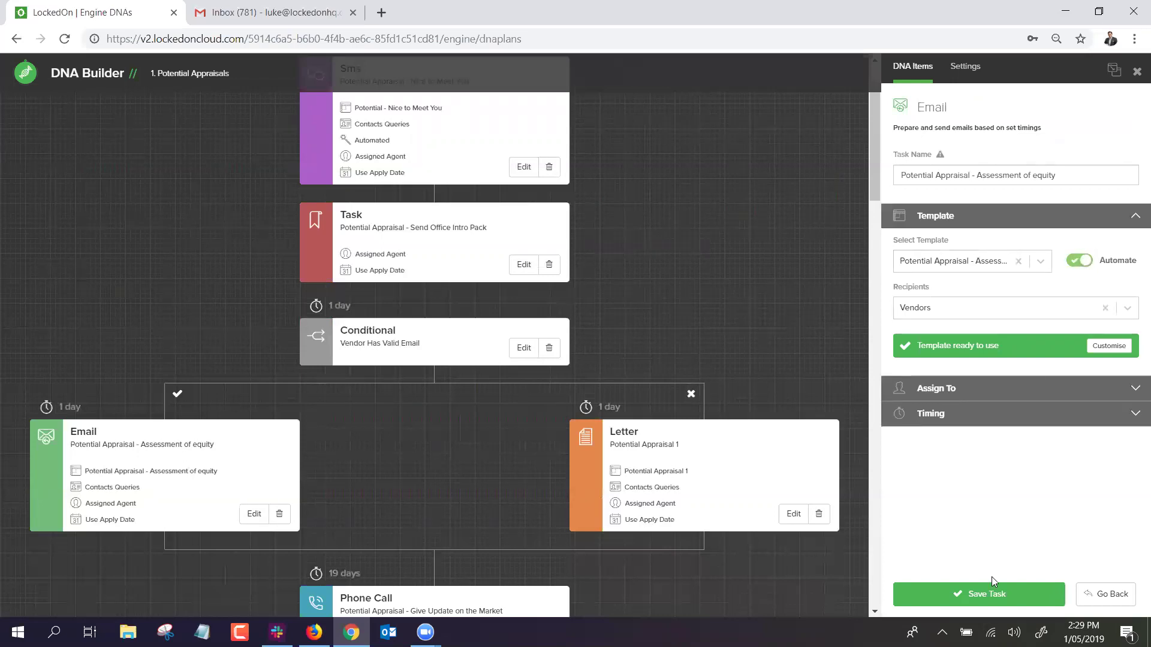
left_click(1082, 262)
scroll(697, 221, "up", 1)
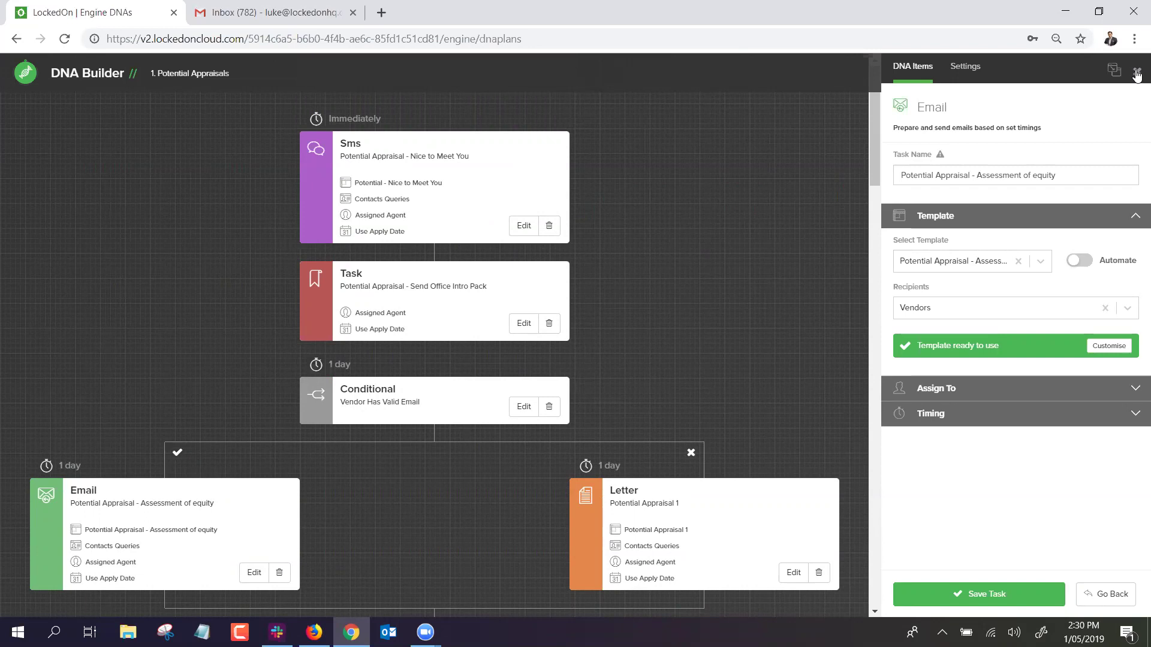
left_click(1137, 73)
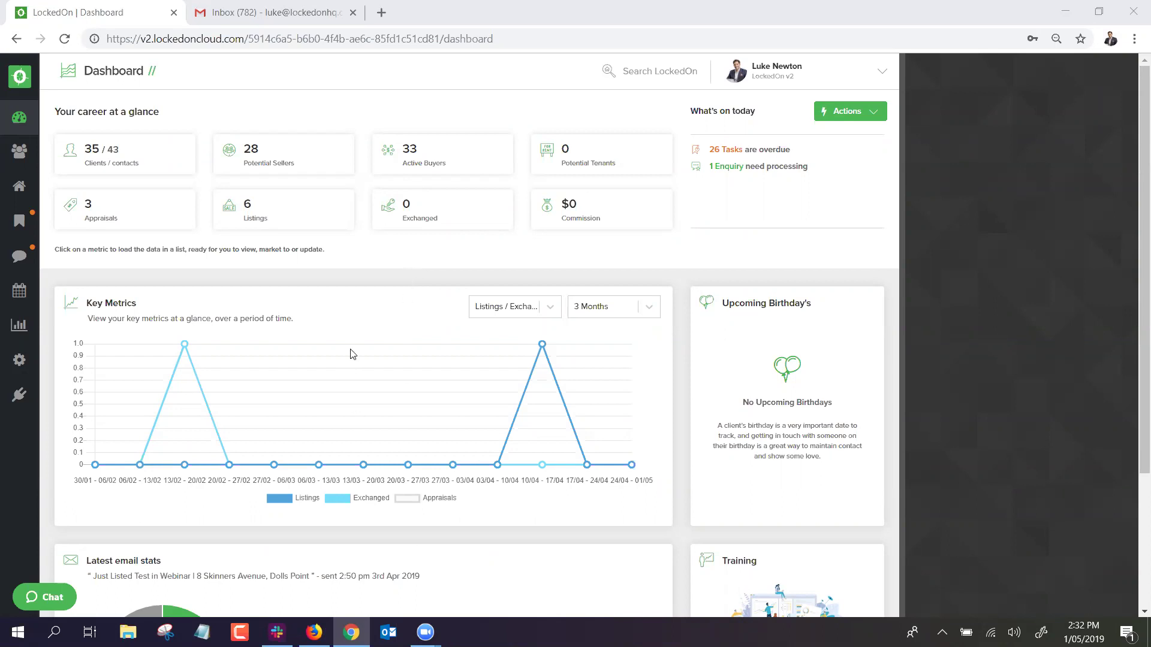
Open the Enquiries list to see the active Domain enquiry awaiting processing.
left_click(24, 258)
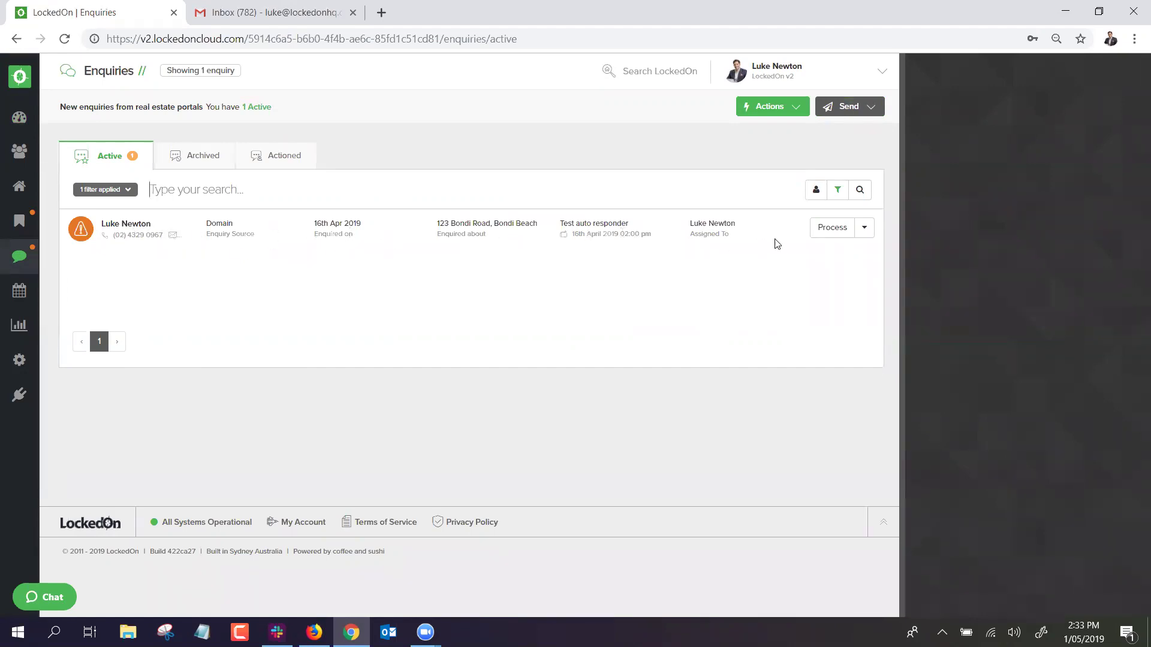
Open the Process Enquiry dialog for the Domain enquiry, set to create a new client.
left_click(820, 228)
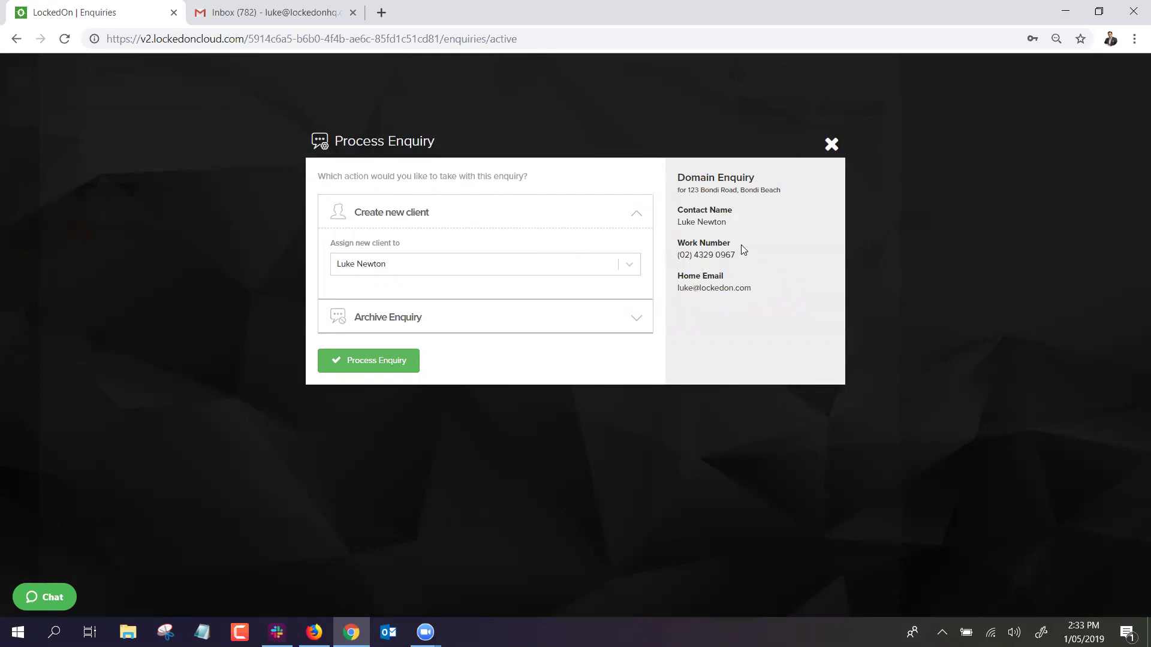
Process the Domain enquiry as a new client and select the contact's e-mail on the new record.
left_click(398, 318)
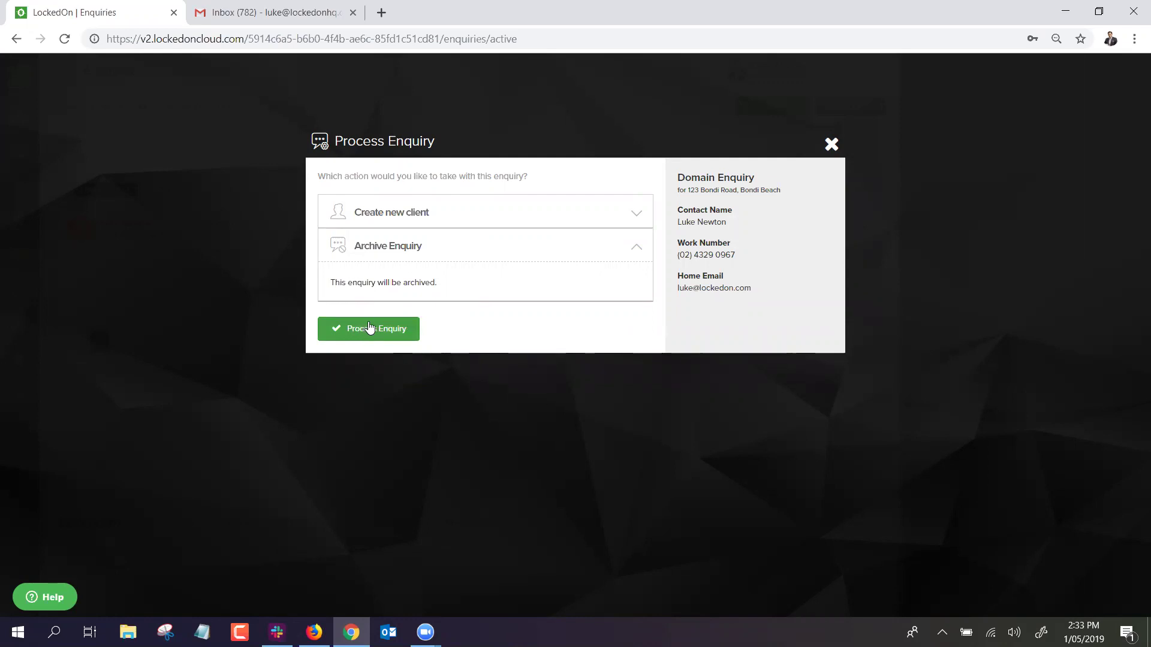
left_click(393, 214)
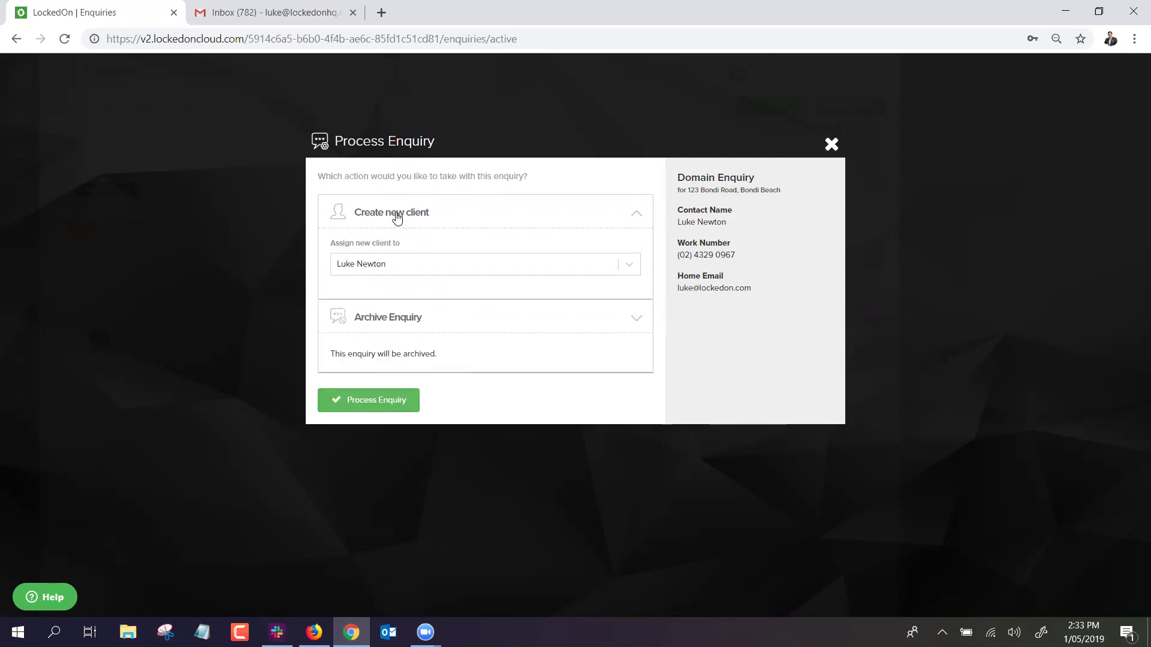
left_click(374, 359)
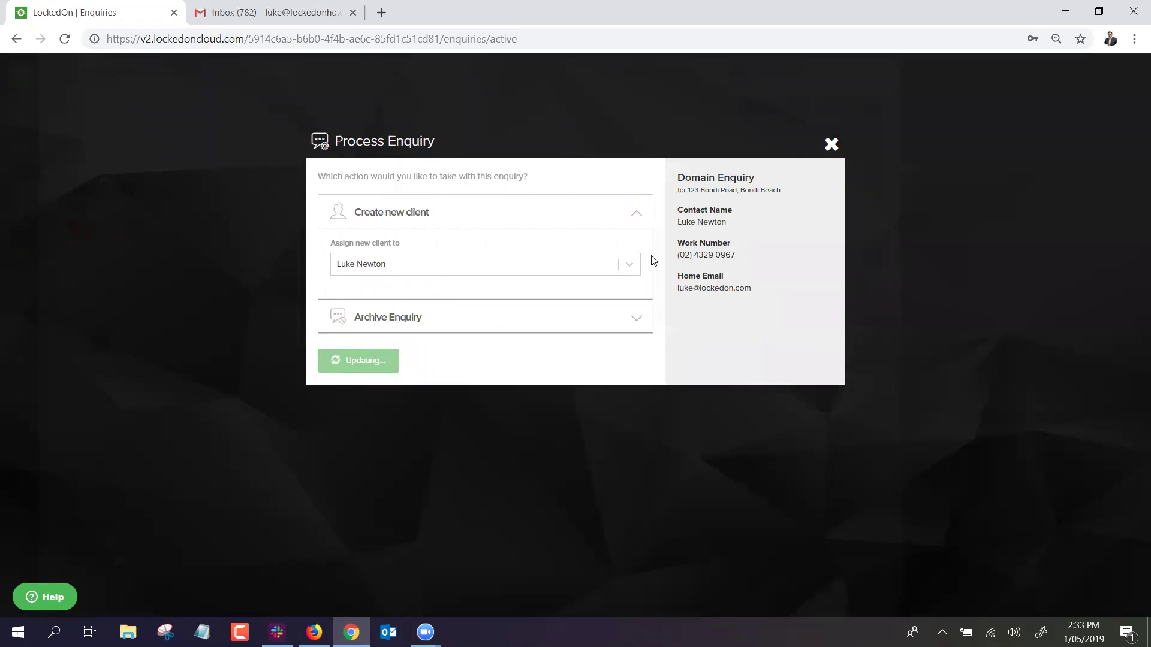
double_click(712, 289)
left_click(712, 289)
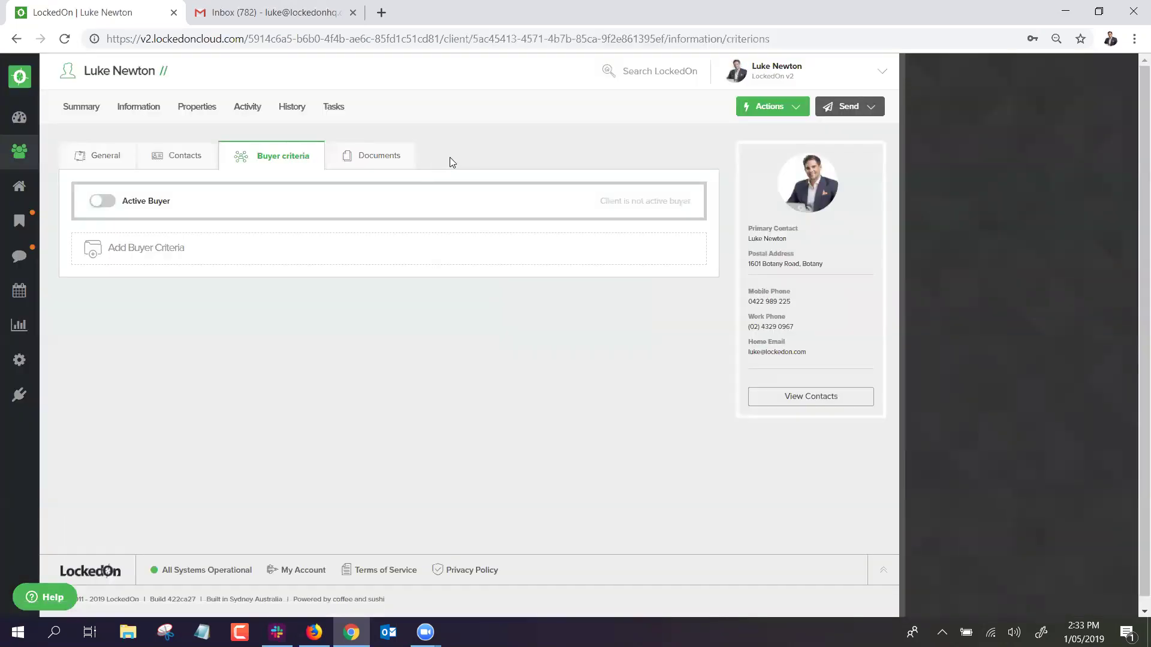
Review the client's three enquiries on the Activity tab, then go to the 35-client list.
left_click_drag(817, 351, 747, 228)
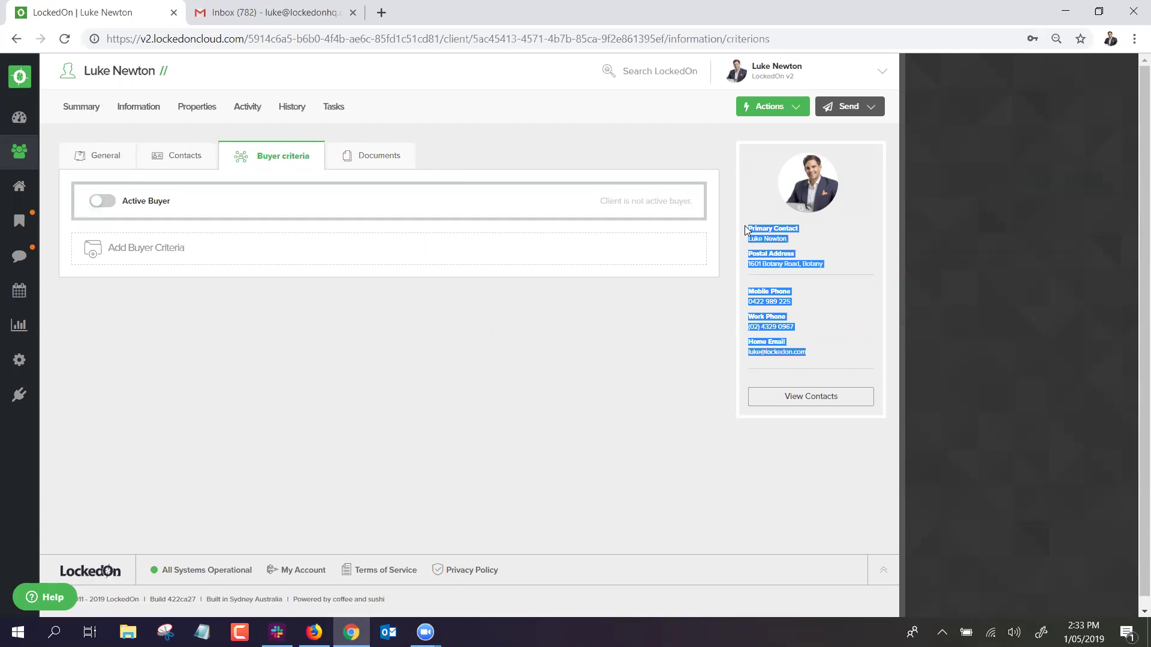
left_click(854, 179)
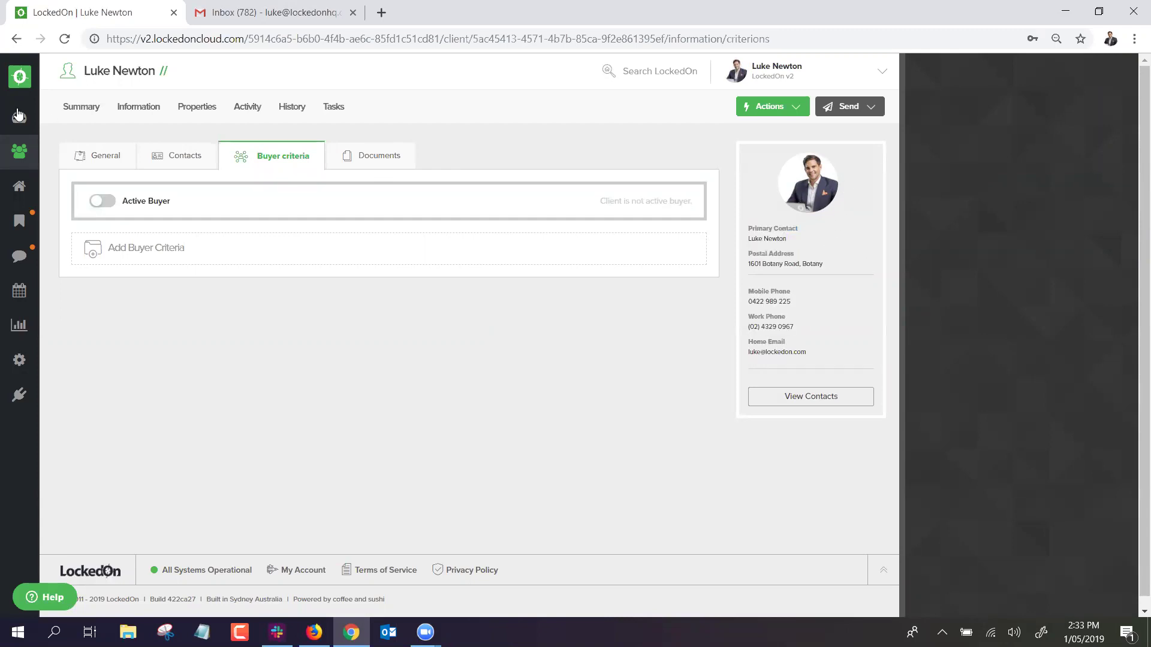
left_click(246, 114)
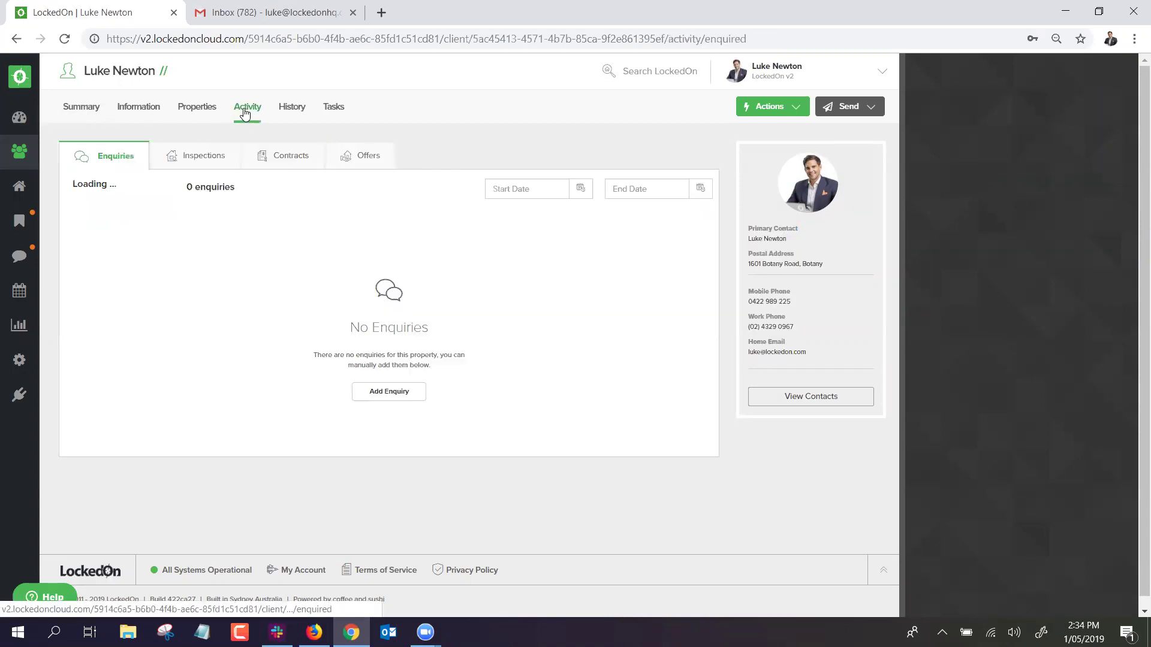
left_click_drag(198, 257, 102, 227)
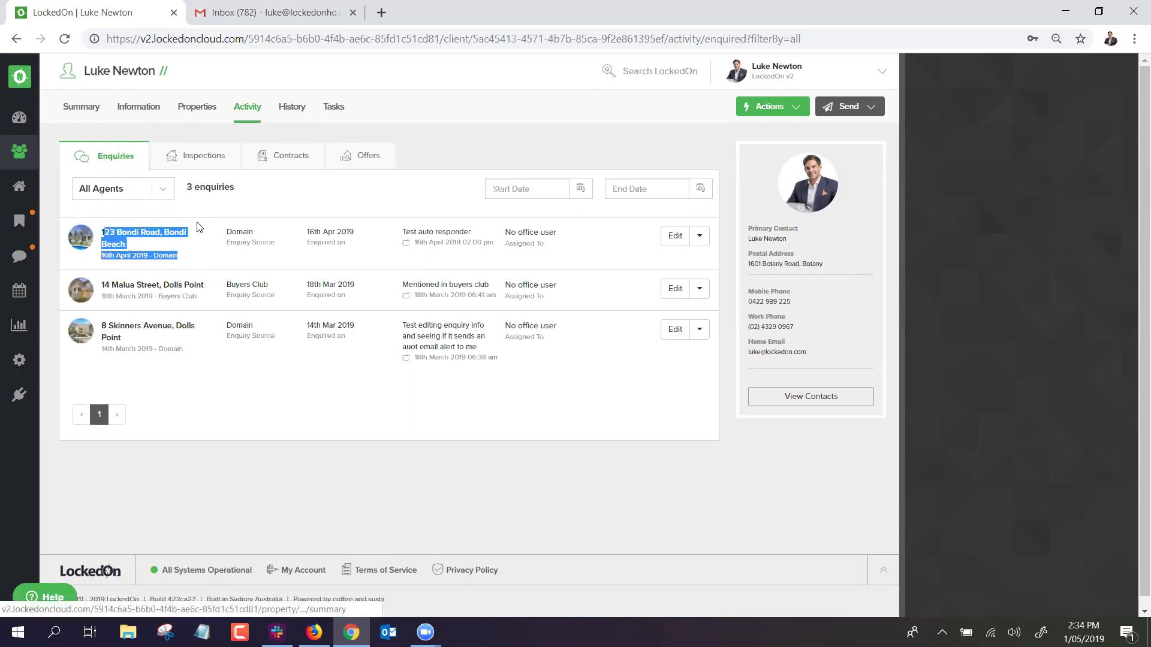
left_click(289, 265)
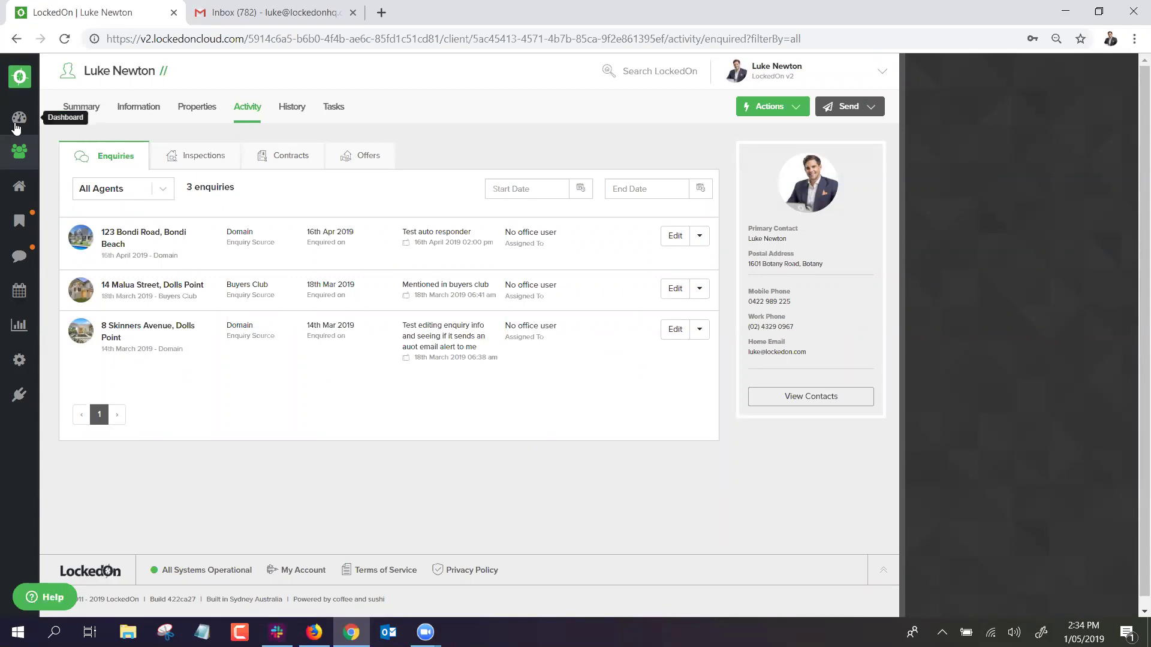
left_click(18, 153)
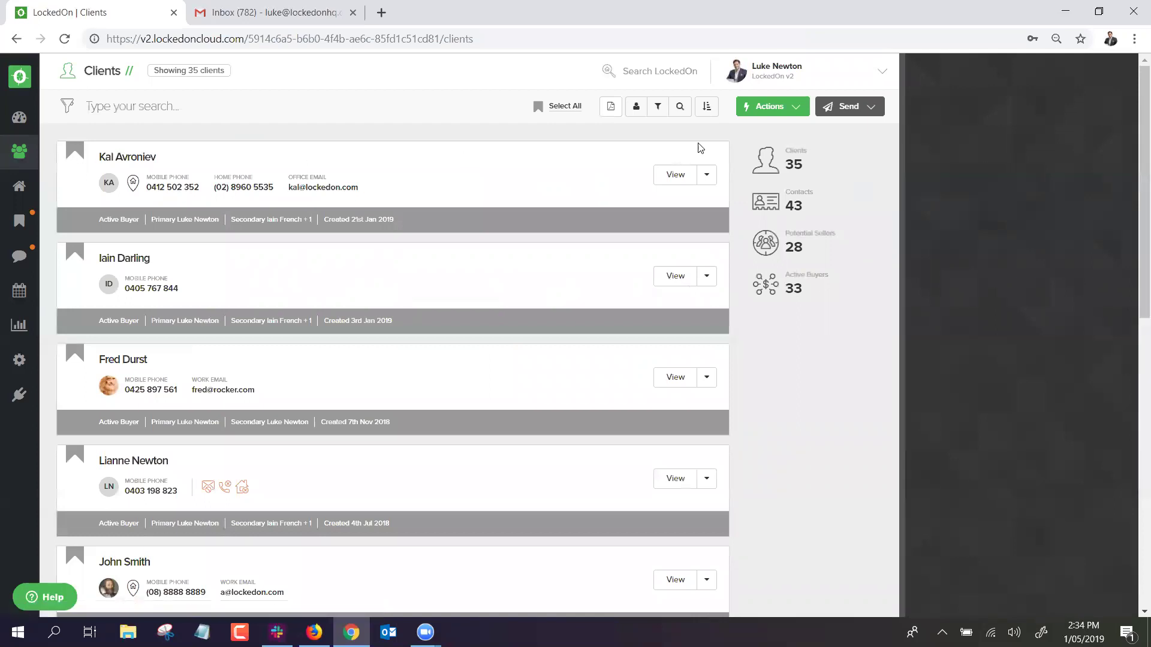
Add a new client with a work e-mail that already exists and save, opening the existing client's record.
left_click(782, 109)
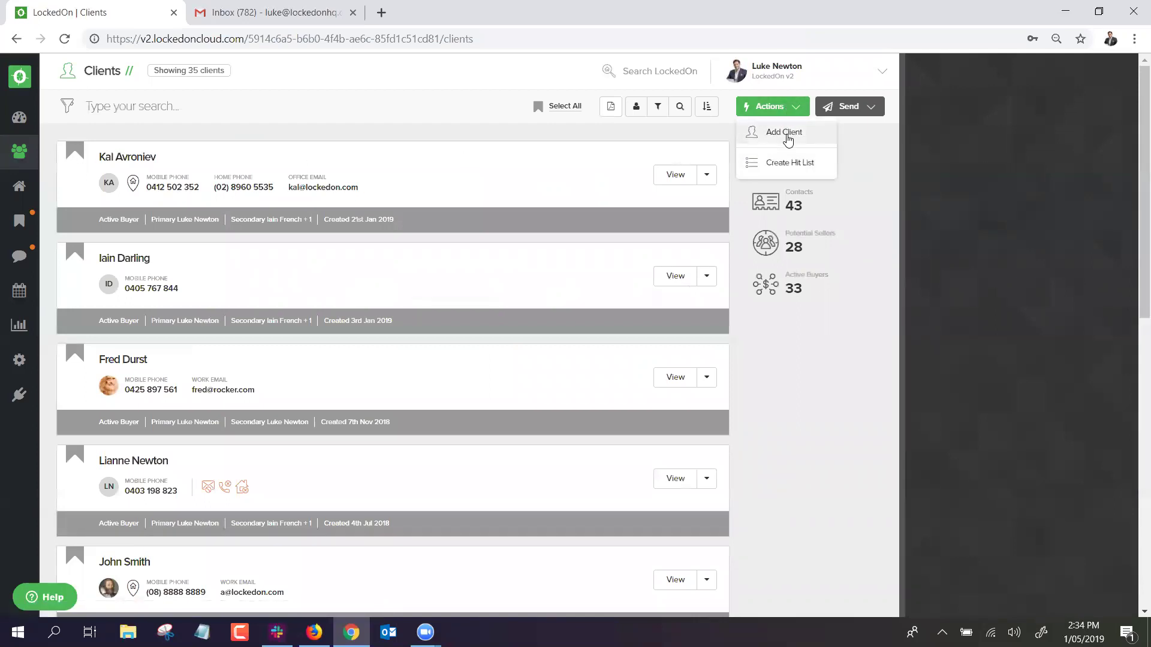
left_click(784, 133)
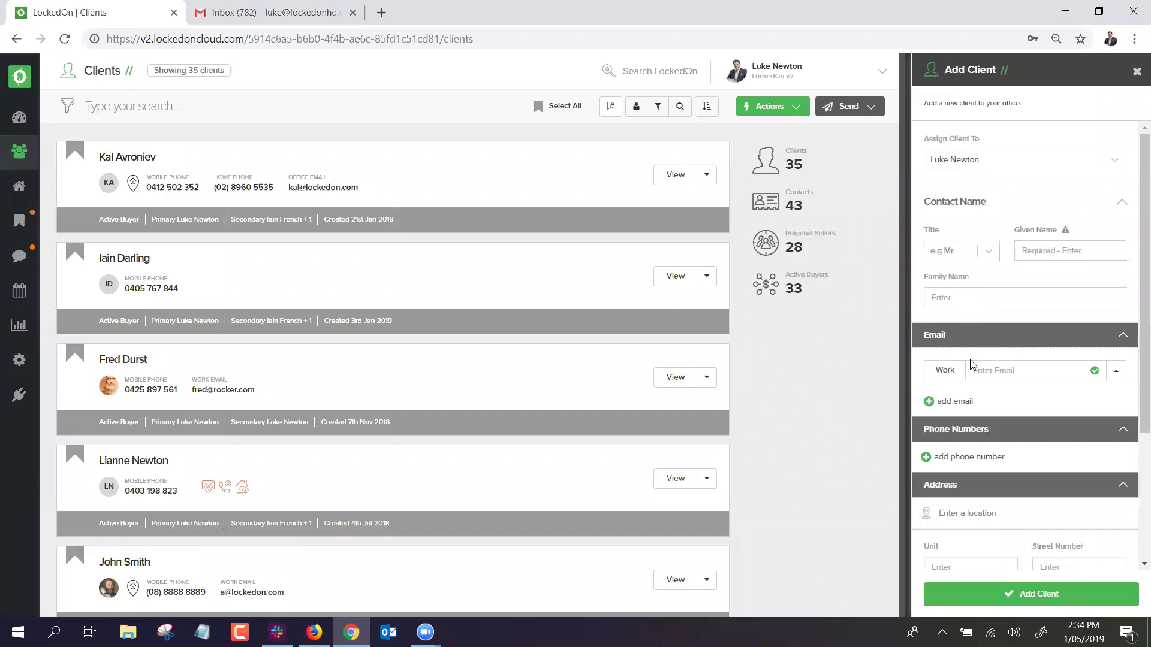
left_click(990, 366)
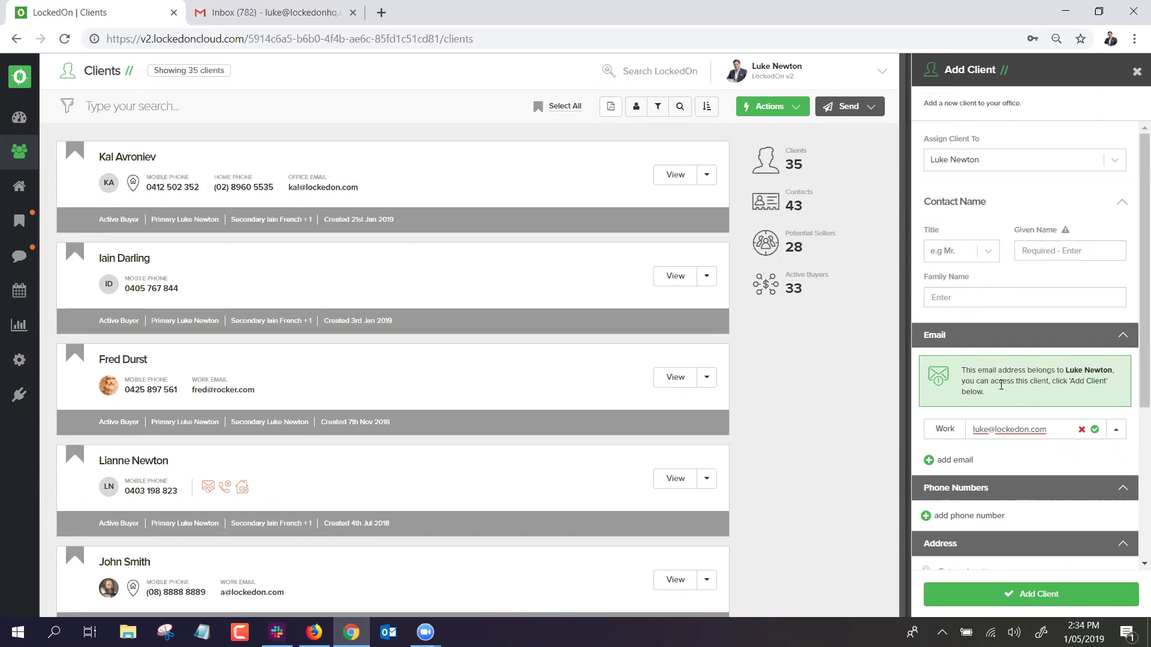
left_click_drag(986, 394, 962, 369)
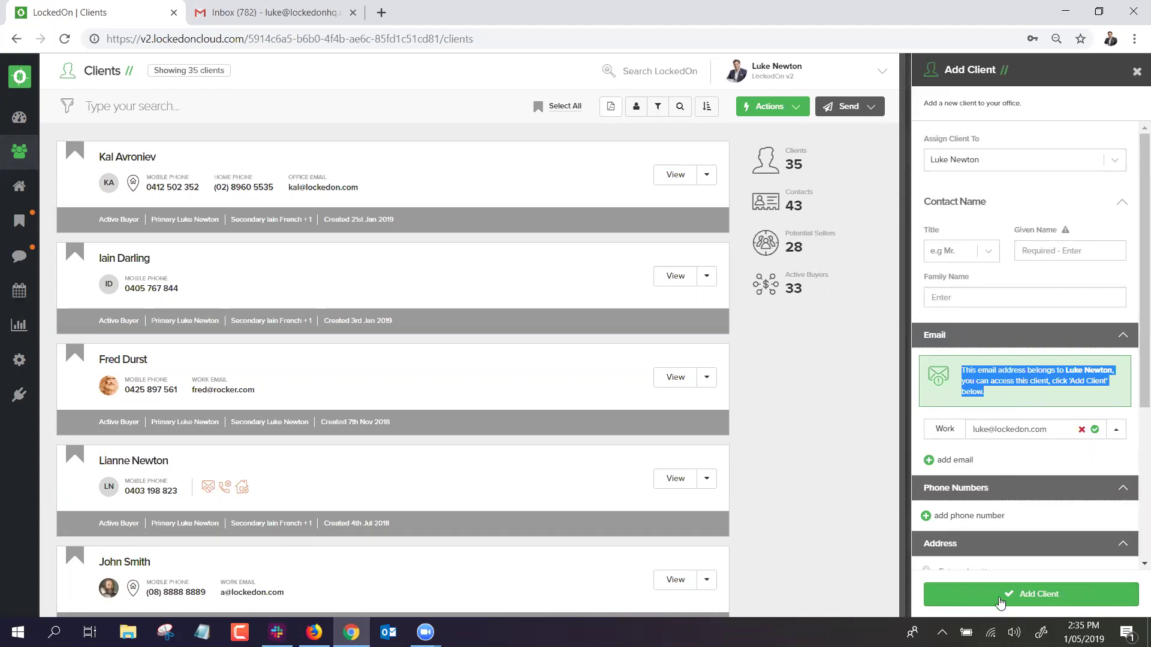
left_click(1000, 602)
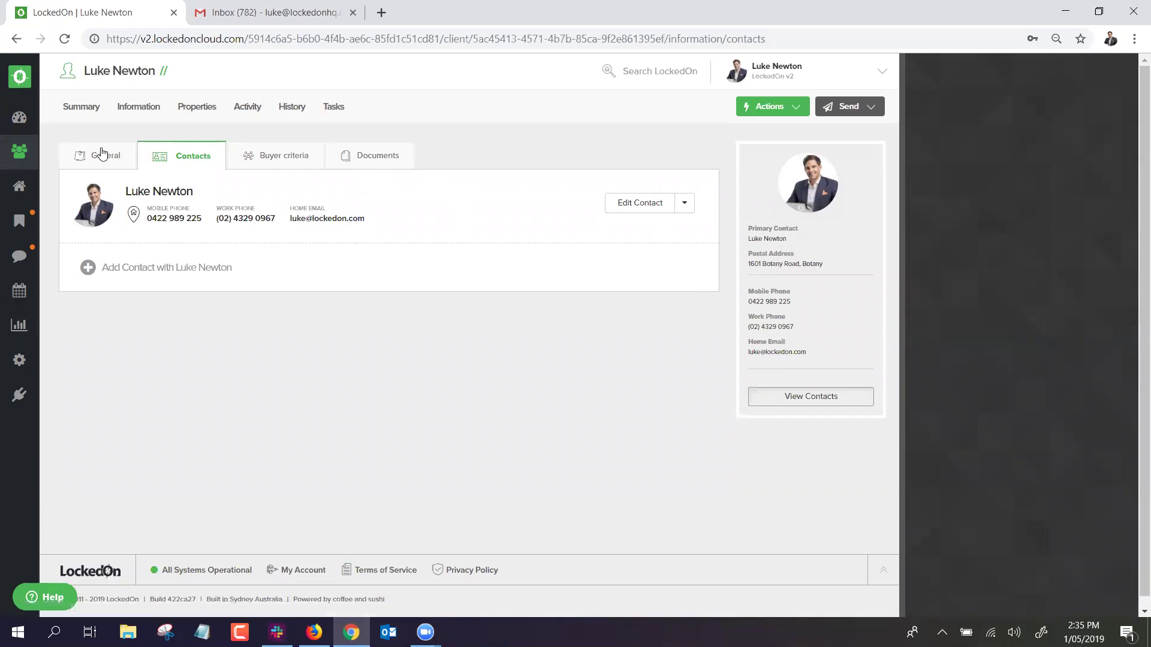
Assign another office user to the client in its General information.
left_click(139, 106)
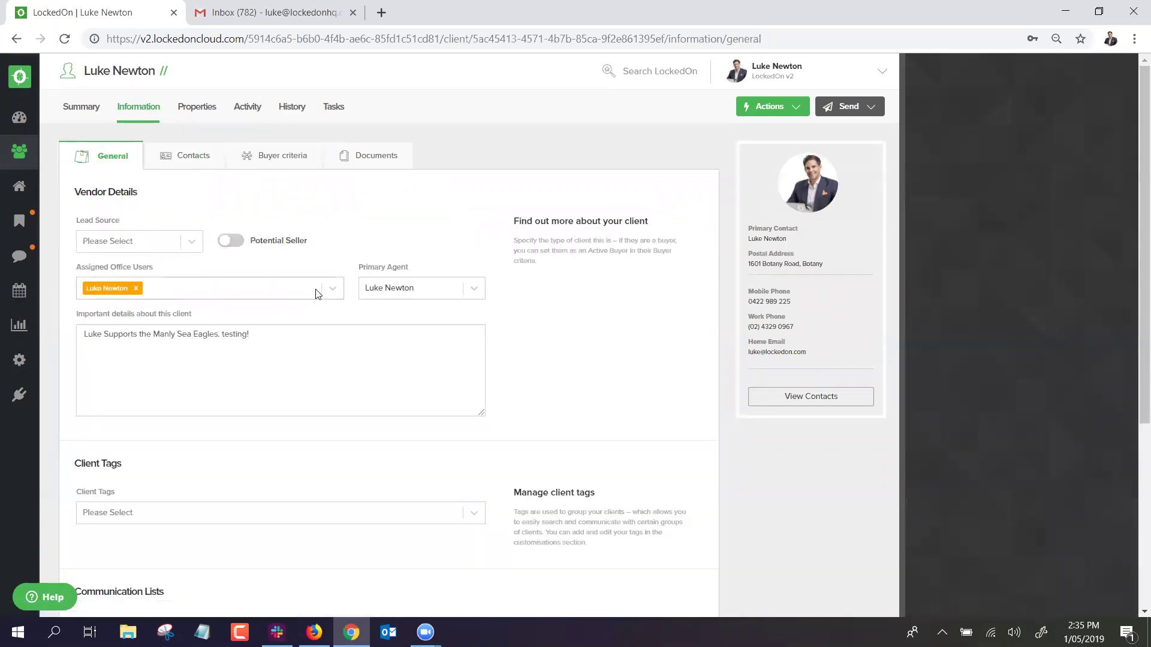
left_click(331, 289)
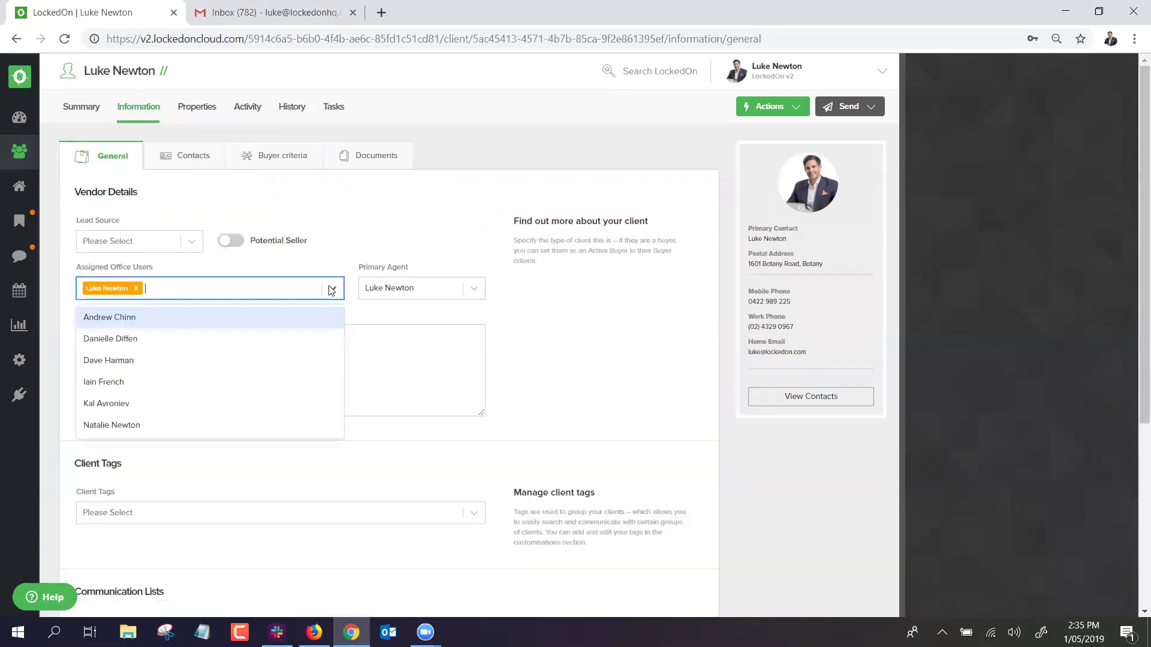
left_click(110, 319)
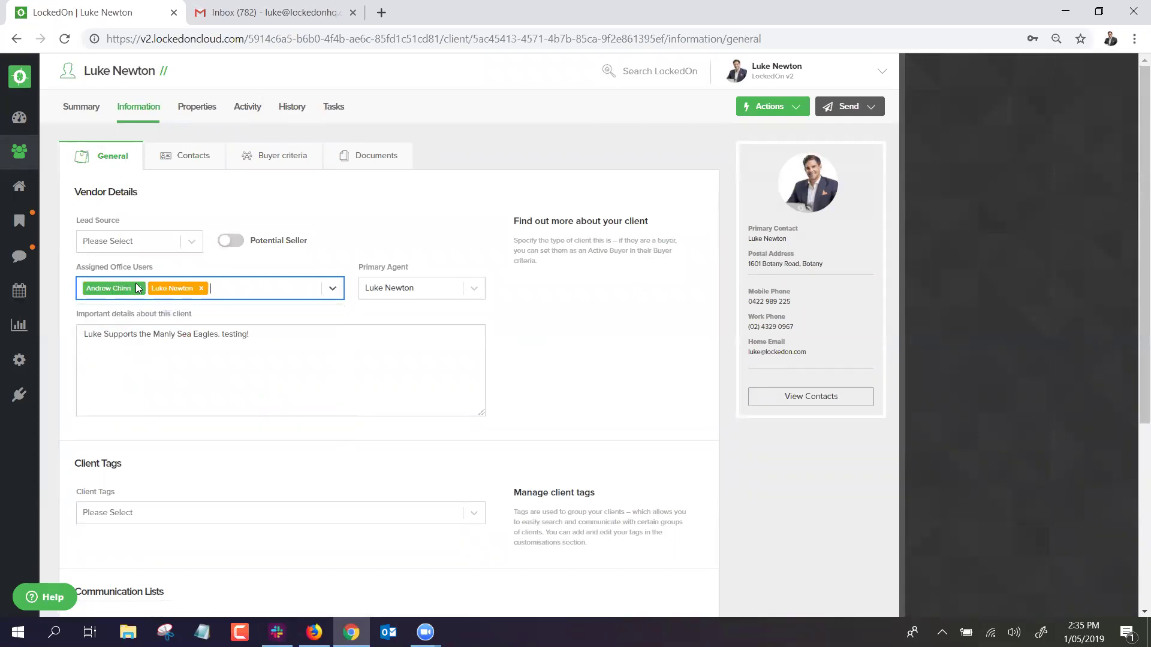
left_click(340, 230)
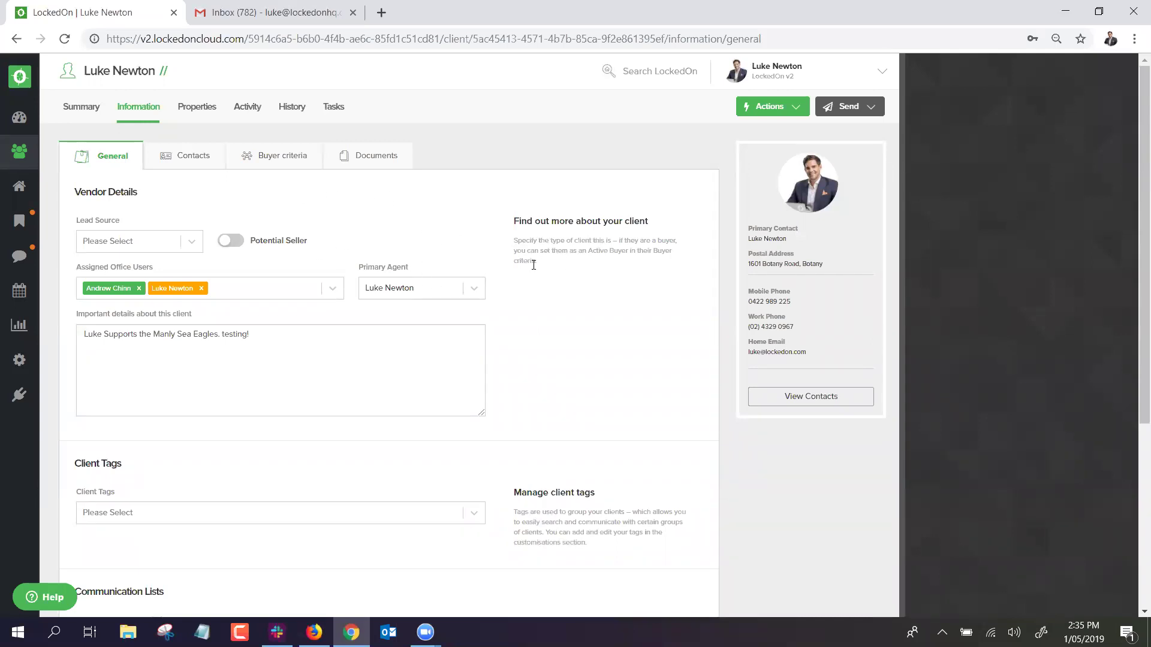
Save the general information and return to the client's contacts.
left_click_drag(535, 262, 514, 221)
left_click(390, 217)
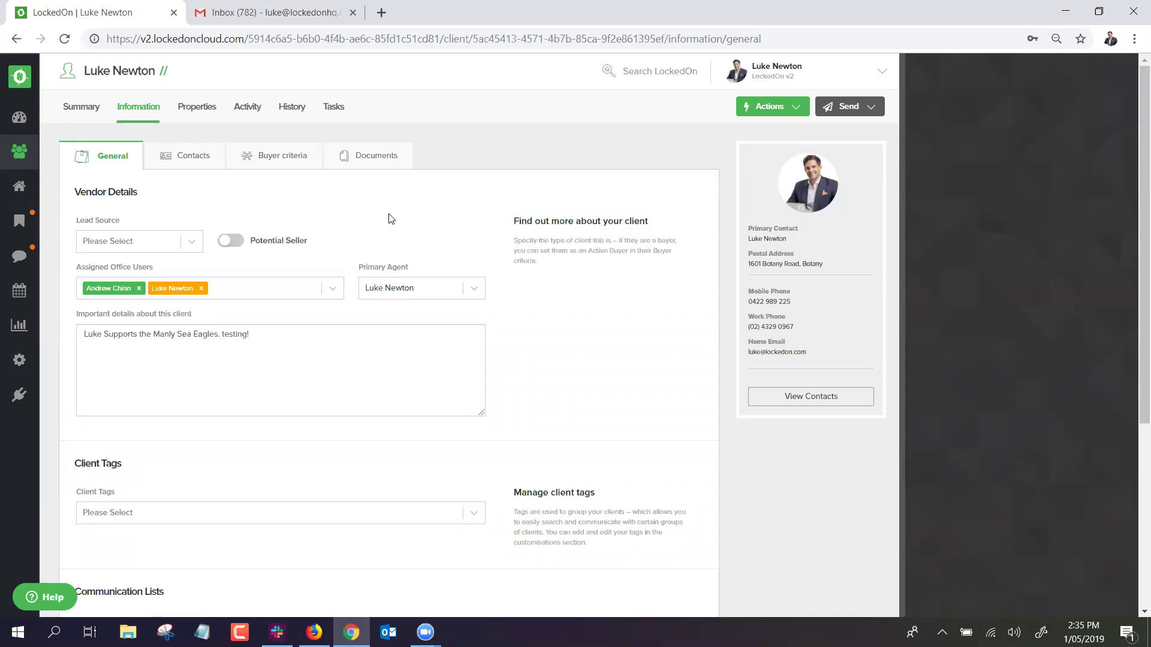
left_click(139, 289)
left_click(367, 267)
scroll(342, 285, "down", 5)
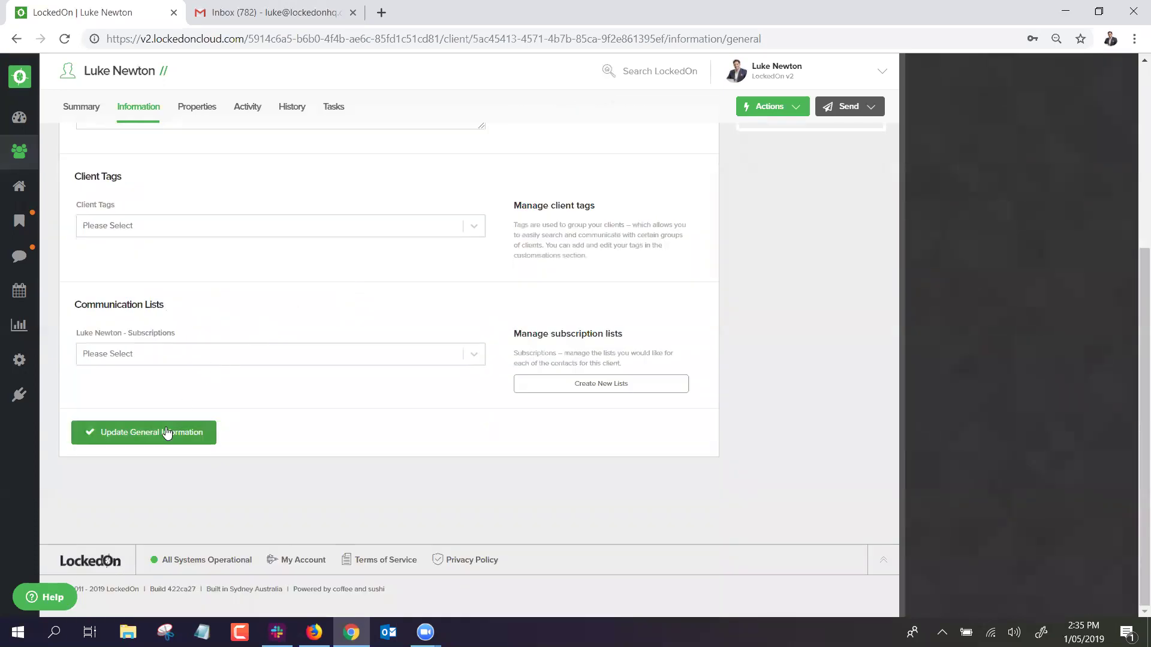
left_click(207, 433)
left_click(188, 155)
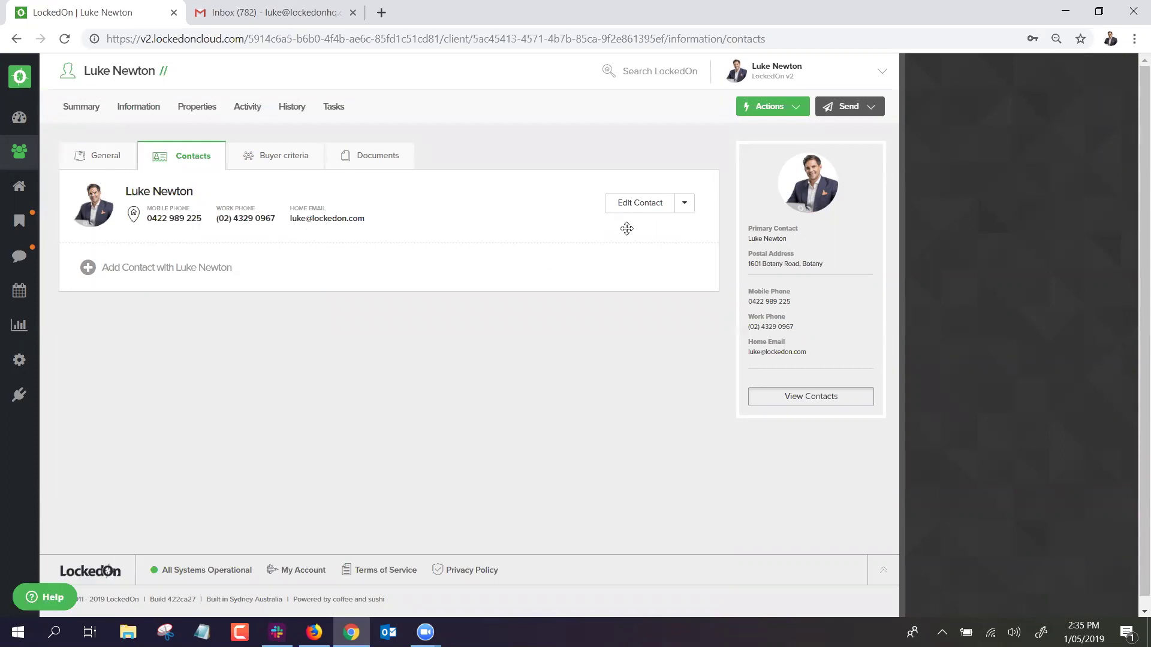
Edit the client's contact, trying a date of birth of the 30th and then clearing it.
left_click(642, 202)
scroll(1038, 203, "down", 1)
scroll(1026, 243, "up", 1)
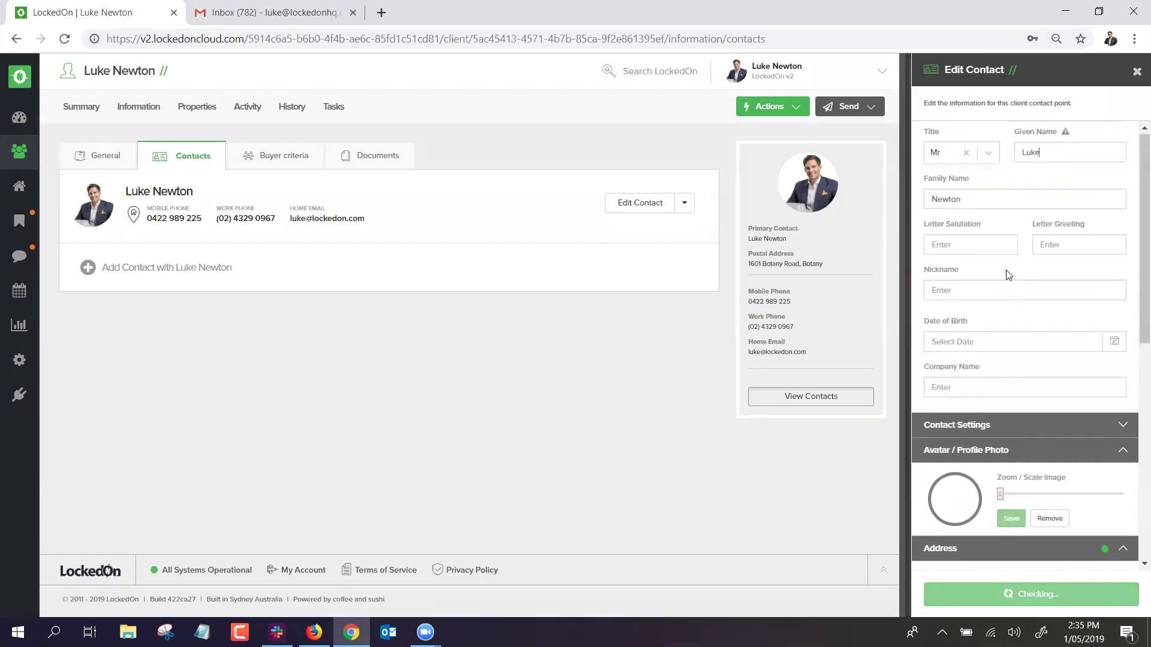
left_click(1114, 347)
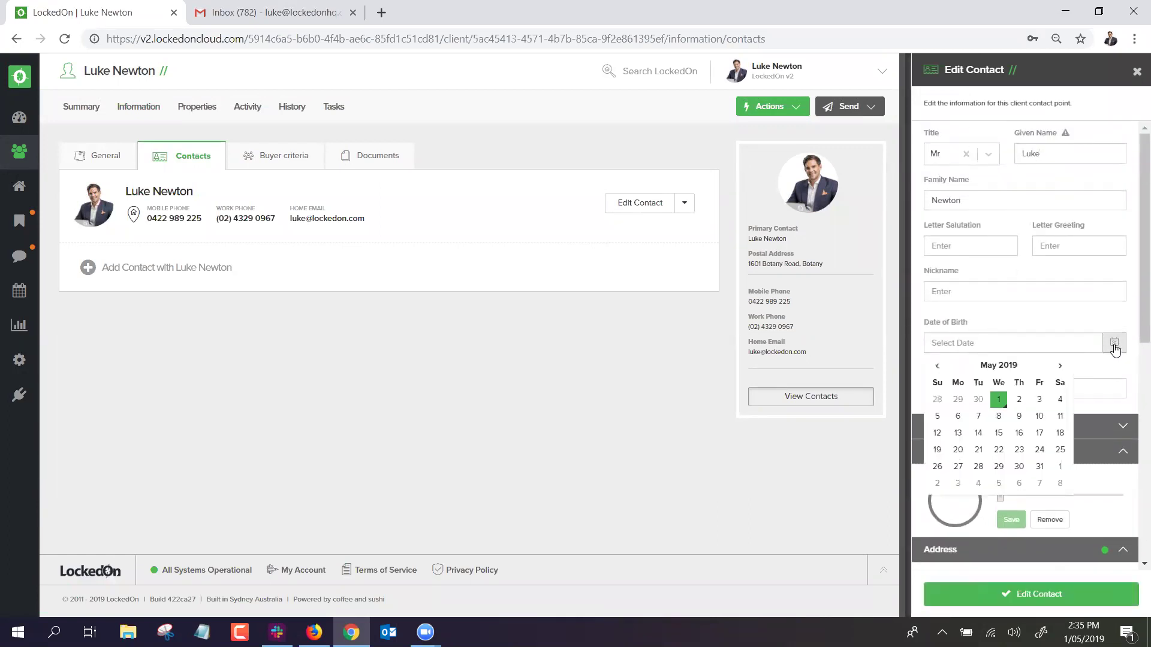
left_click(1019, 466)
left_click(995, 342)
key("ctrl+a")
key("BackSpace")
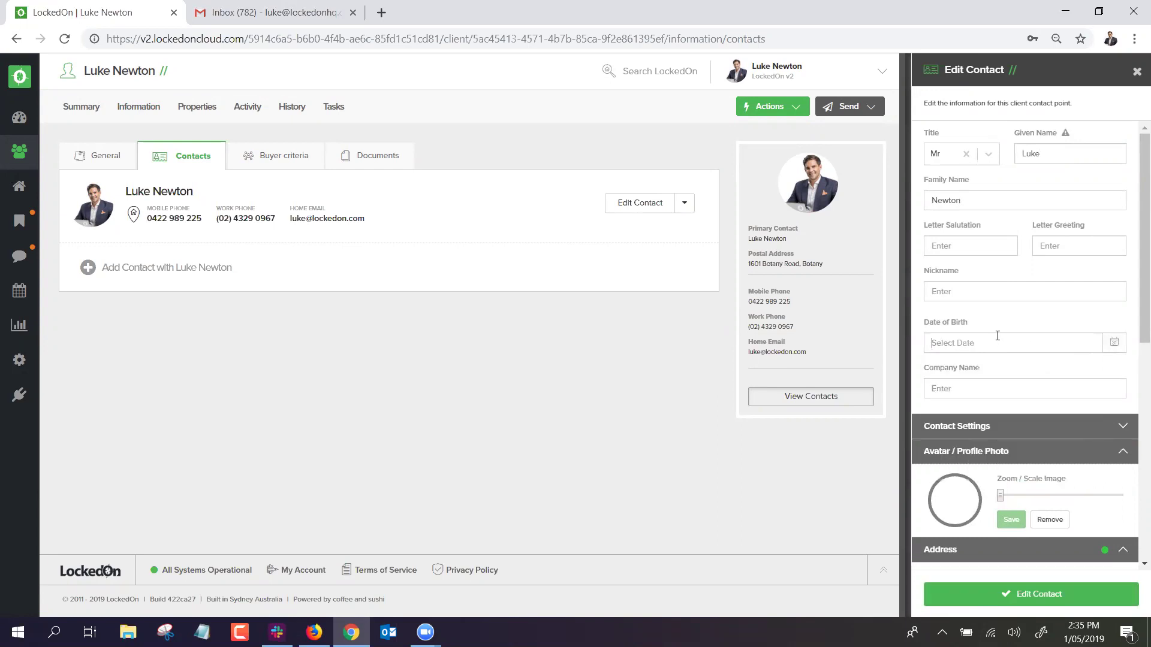
left_click(1114, 343)
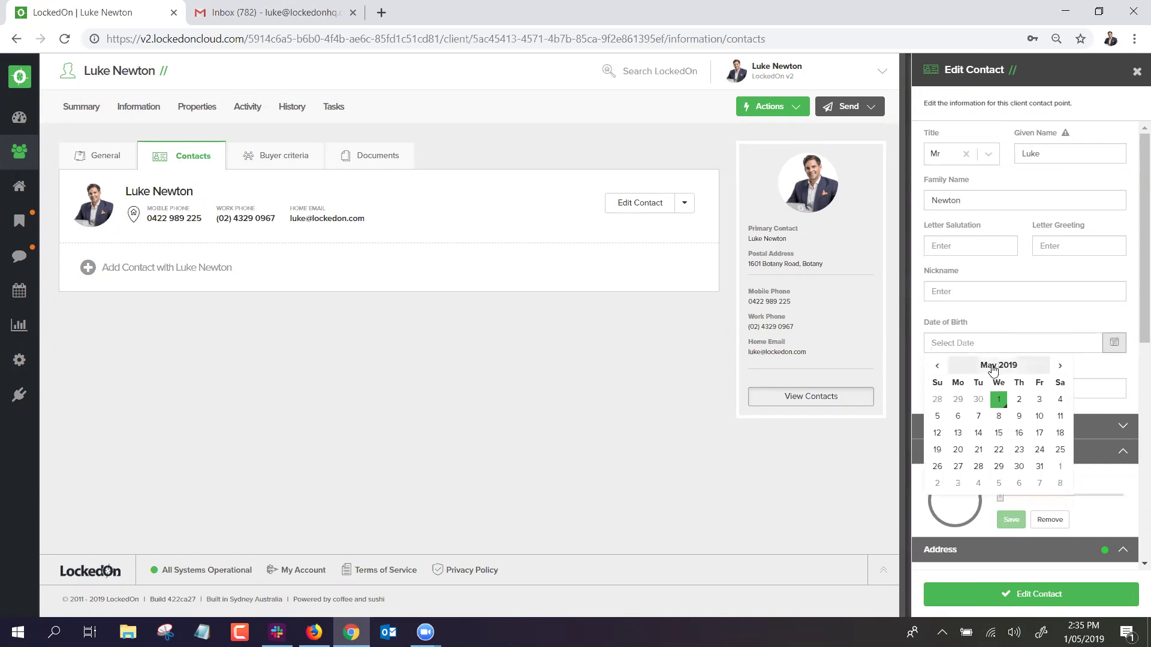
left_click(932, 367)
left_click(968, 366)
left_click(974, 366)
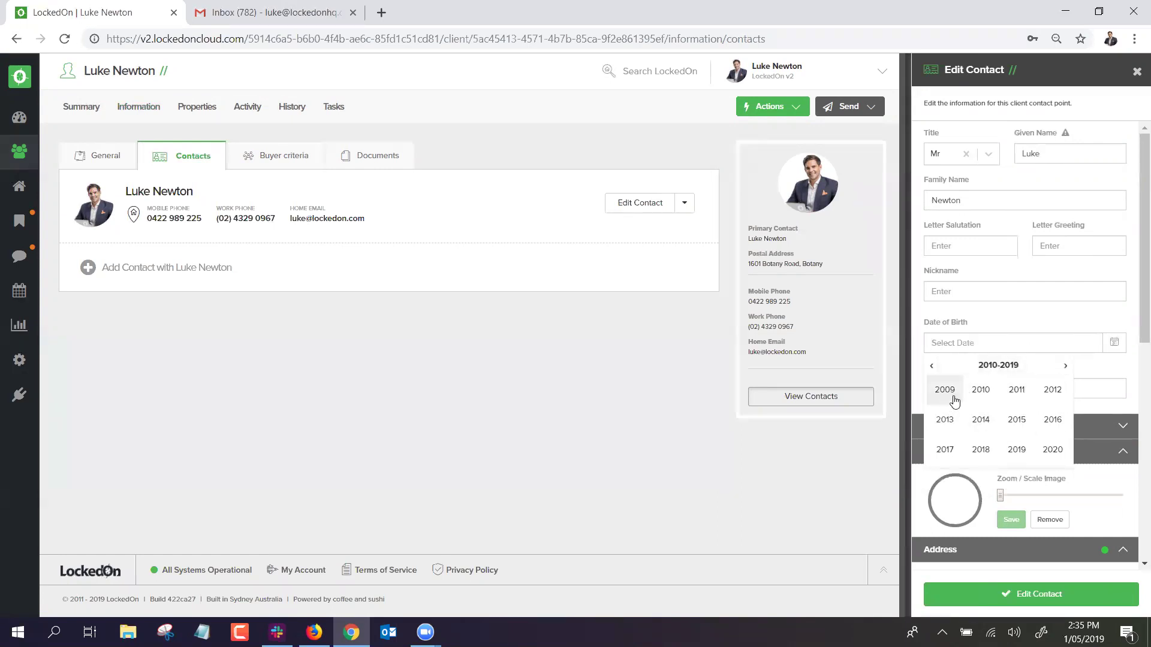
left_click(932, 367)
left_click(946, 390)
left_click(1014, 395)
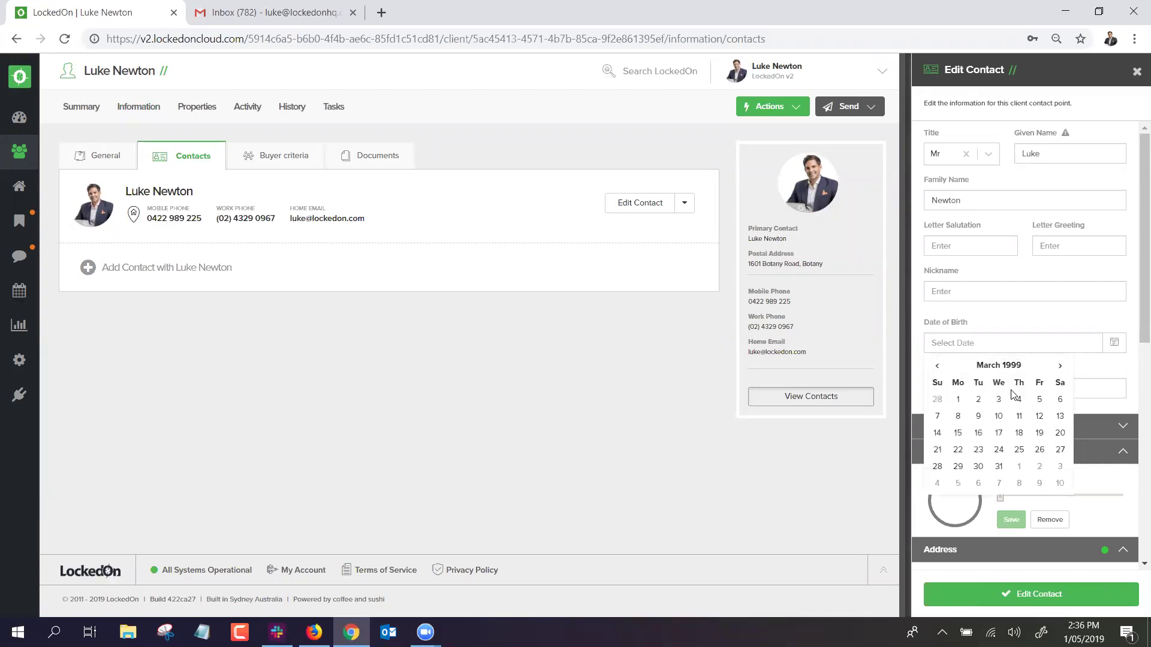
left_click(997, 450)
left_click(1014, 596)
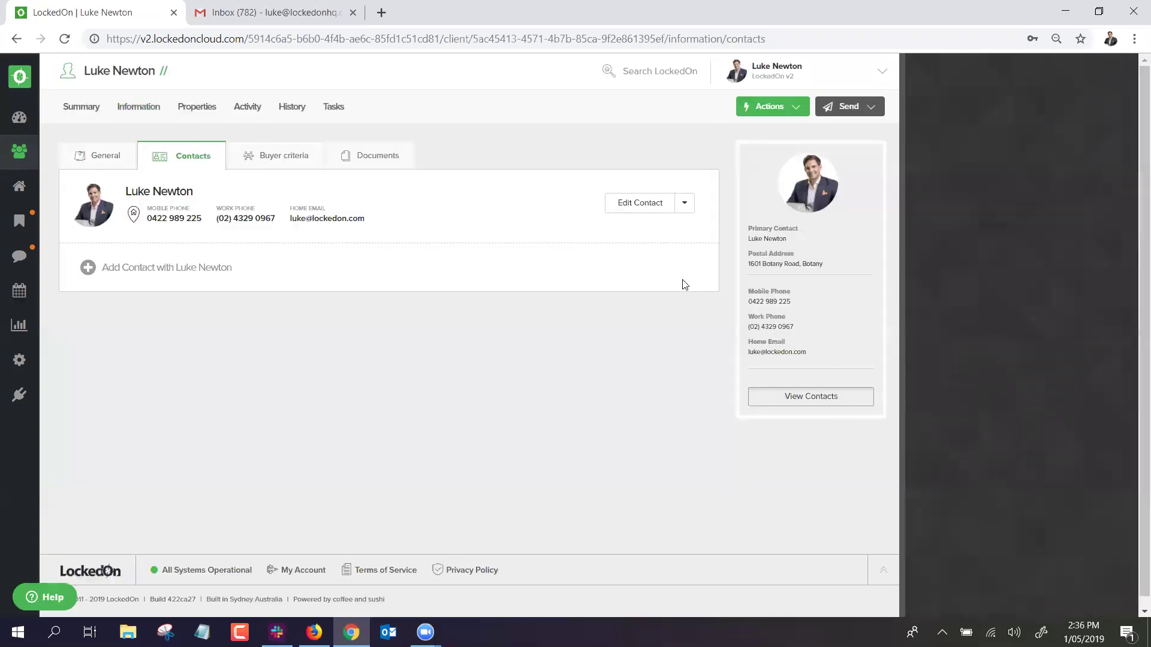
left_click(19, 117)
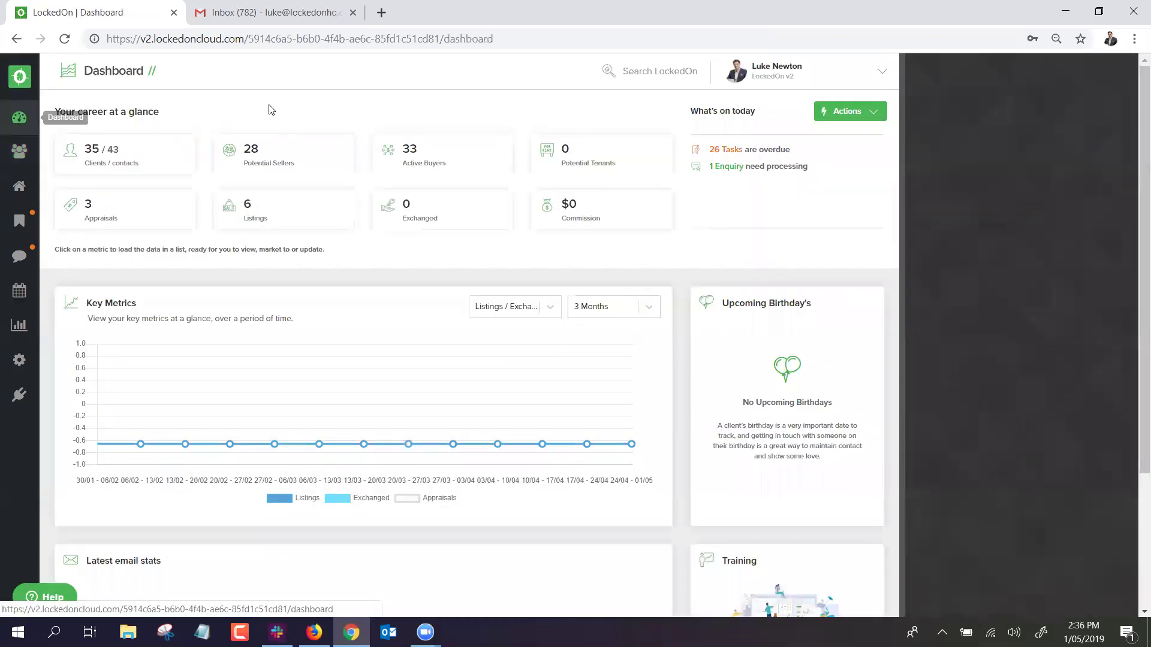
Reload the Dashboard, search clients by the client's first name, and edit its contact again.
right_click(487, 102)
left_click(512, 140)
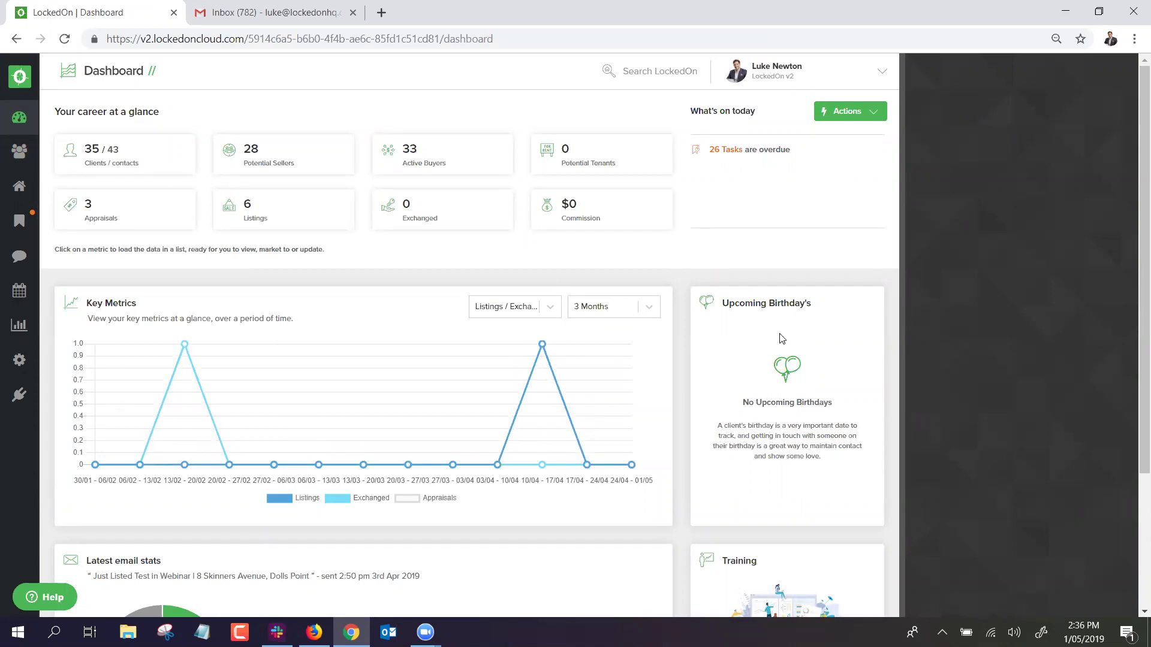
left_click(20, 151)
type("Lukenew")
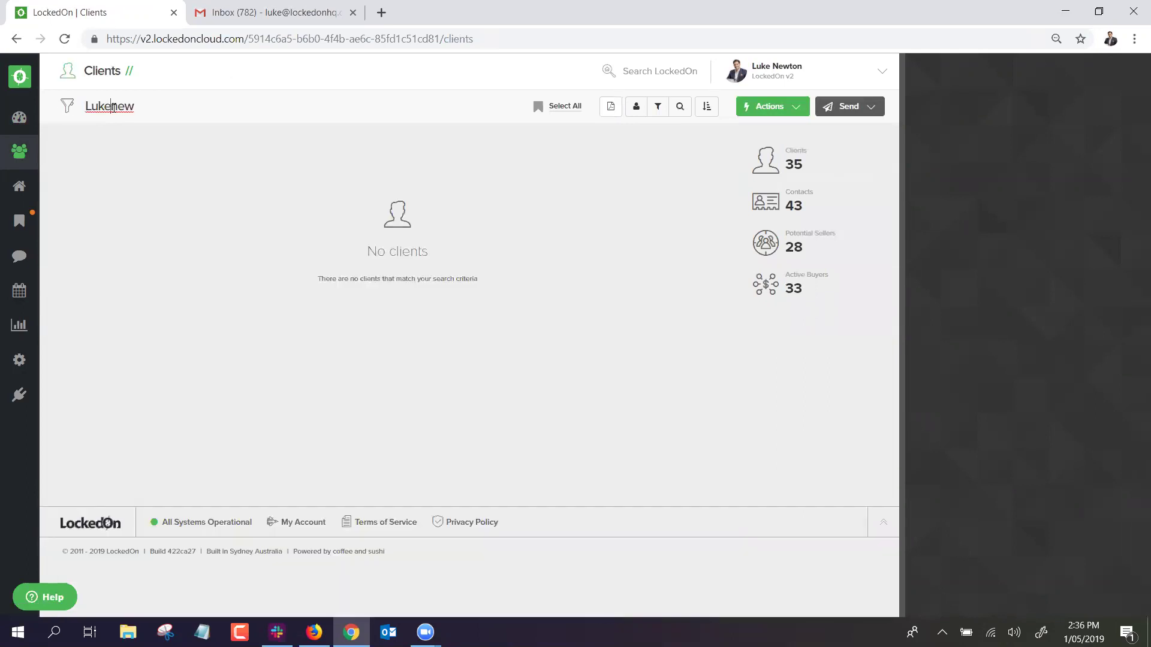
left_click(151, 169)
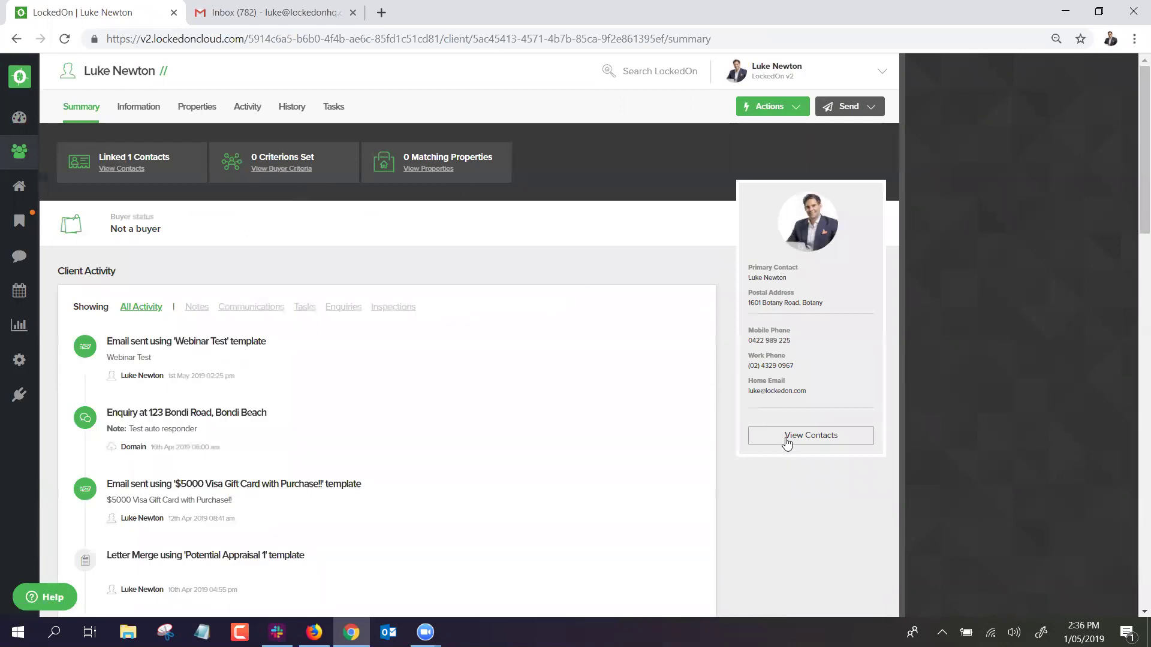
left_click(784, 439)
left_click(630, 201)
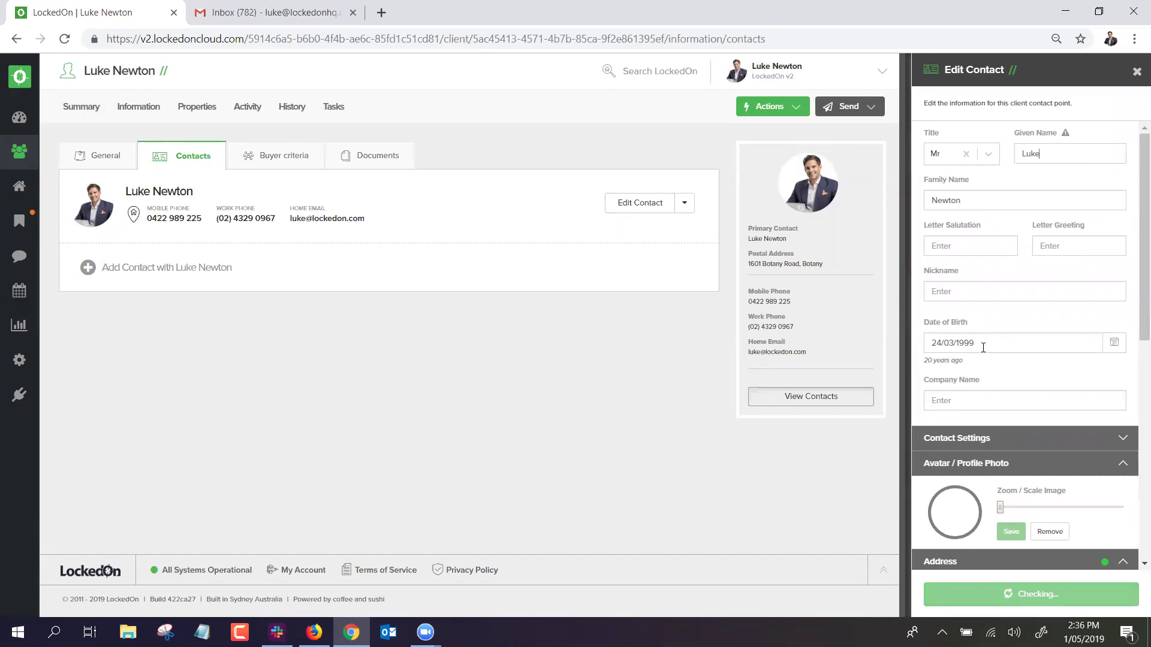
Change the contact's date of birth to 25 May 1999.
left_click(1114, 342)
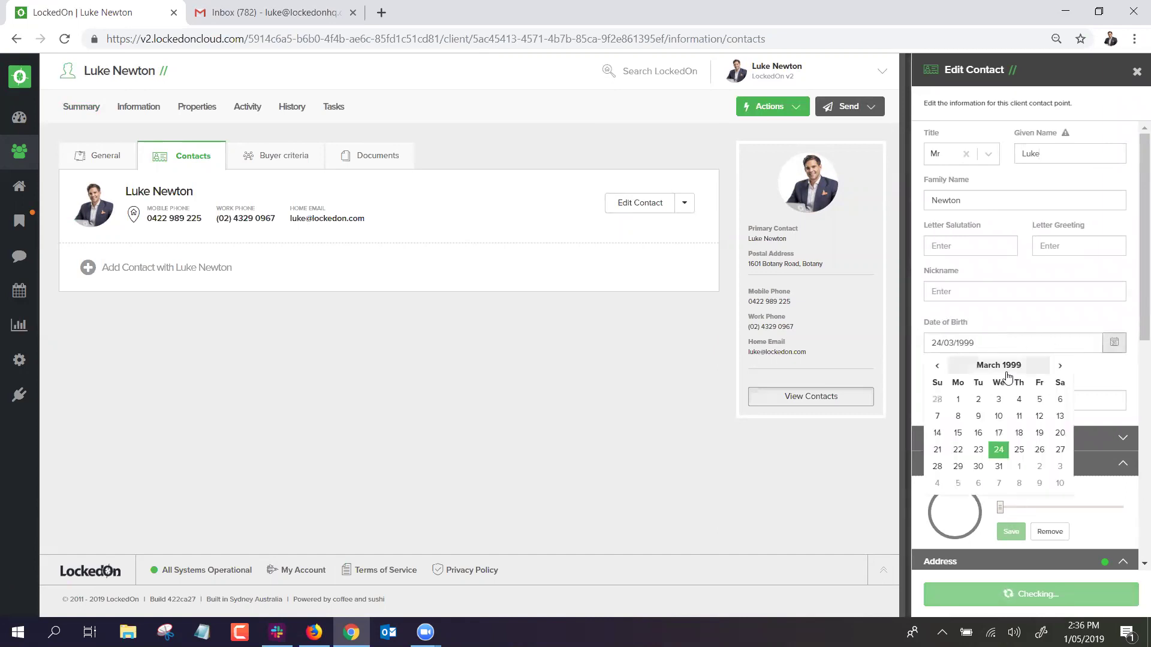
left_click(1060, 365)
left_click(1060, 365)
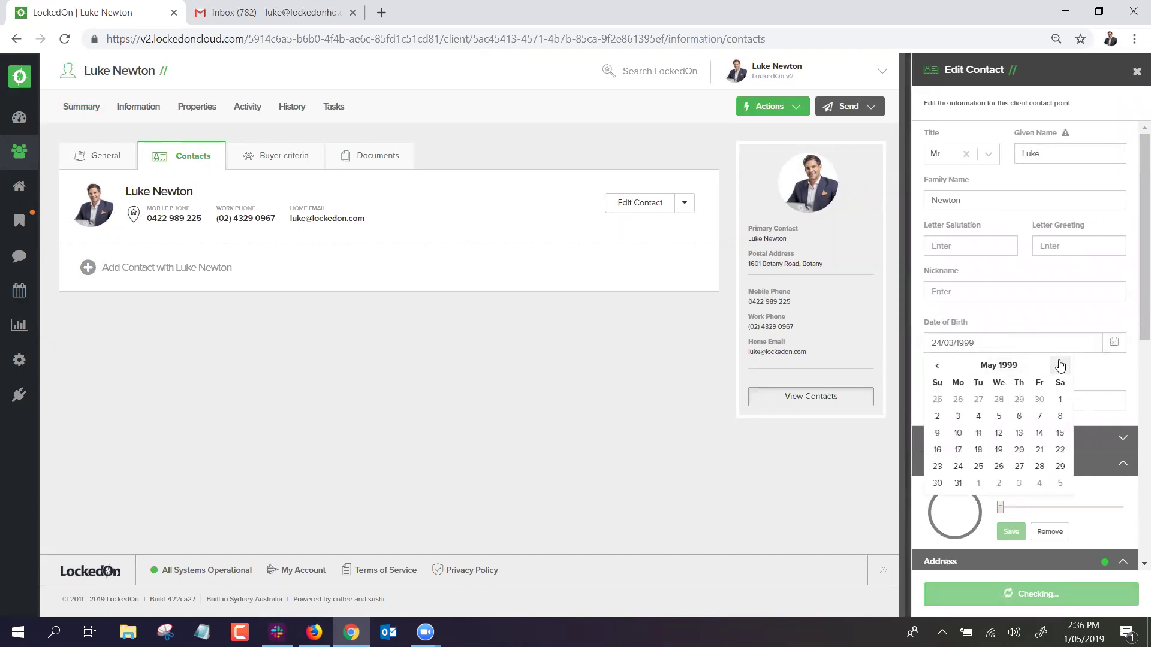
left_click(979, 467)
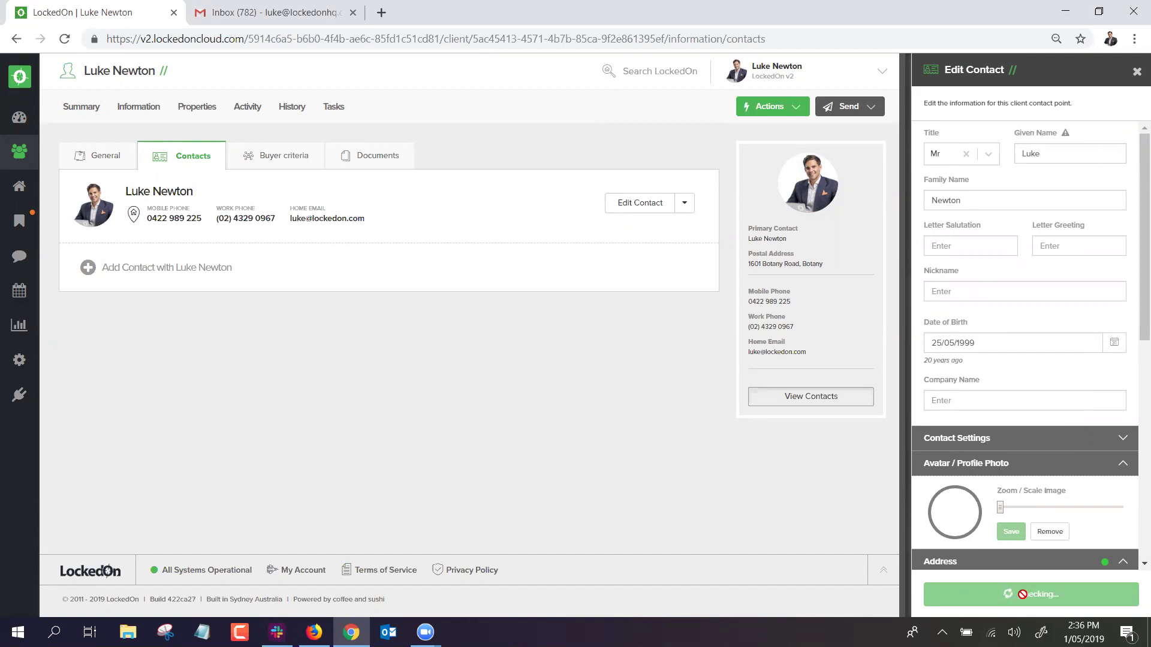
Leave Do Not SMS, Call, Email, Mail and Contact all off, and save the contact.
left_click(990, 450)
scroll(965, 380, "down", 3)
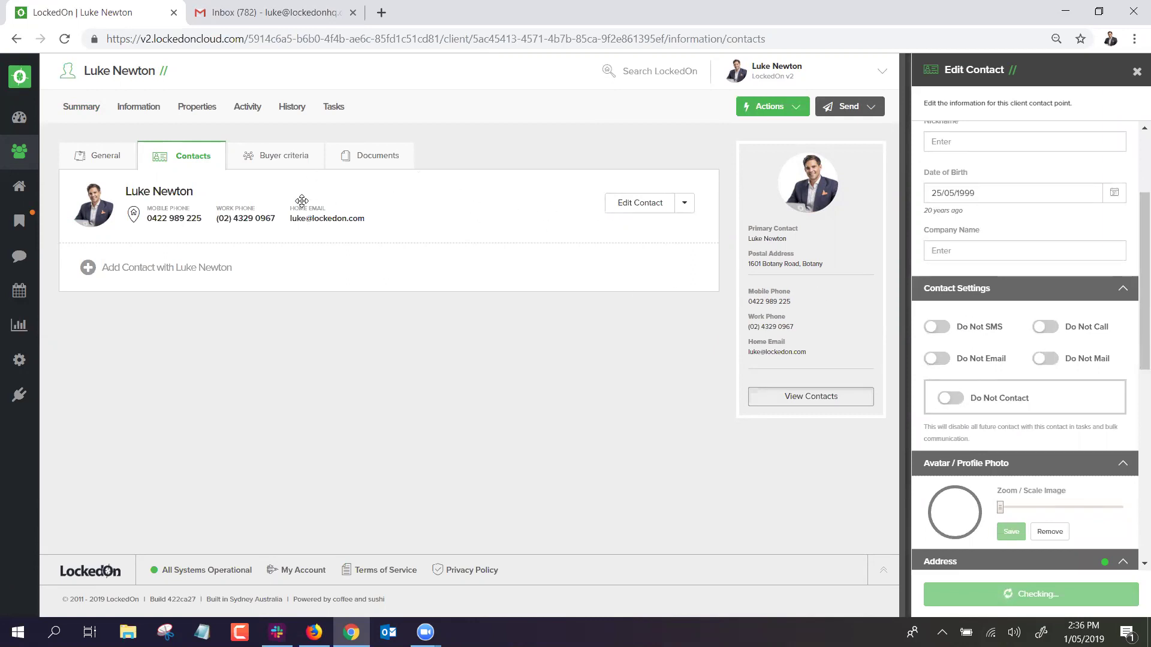
left_click(936, 327)
left_click(1046, 327)
left_click(937, 359)
left_click(1046, 359)
left_click(936, 359)
left_click(937, 327)
left_click(990, 393)
left_click(951, 398)
left_click(1023, 598)
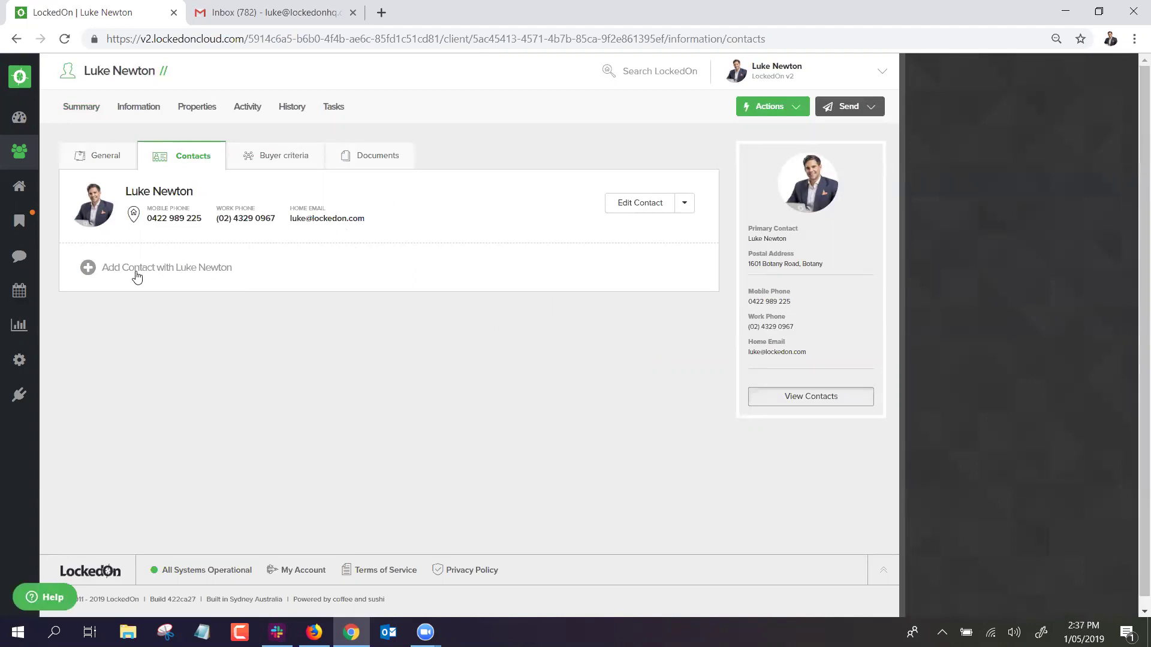
Add a second contact to the client and enter the contact's given name.
mouse_move(132, 214)
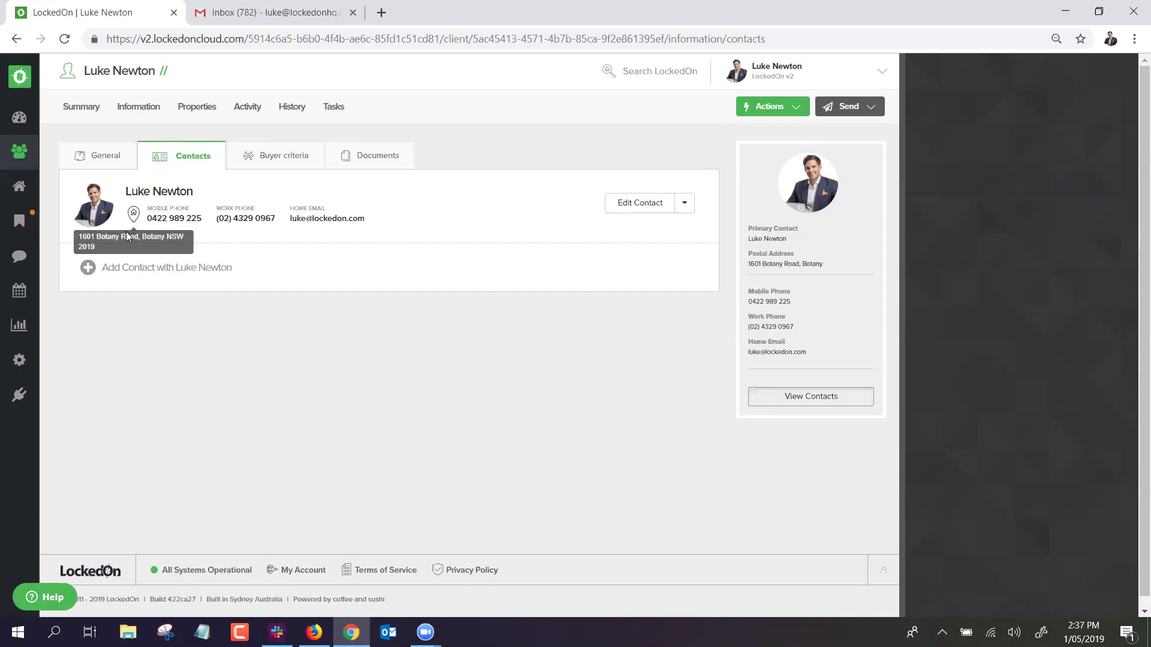
left_click(153, 270)
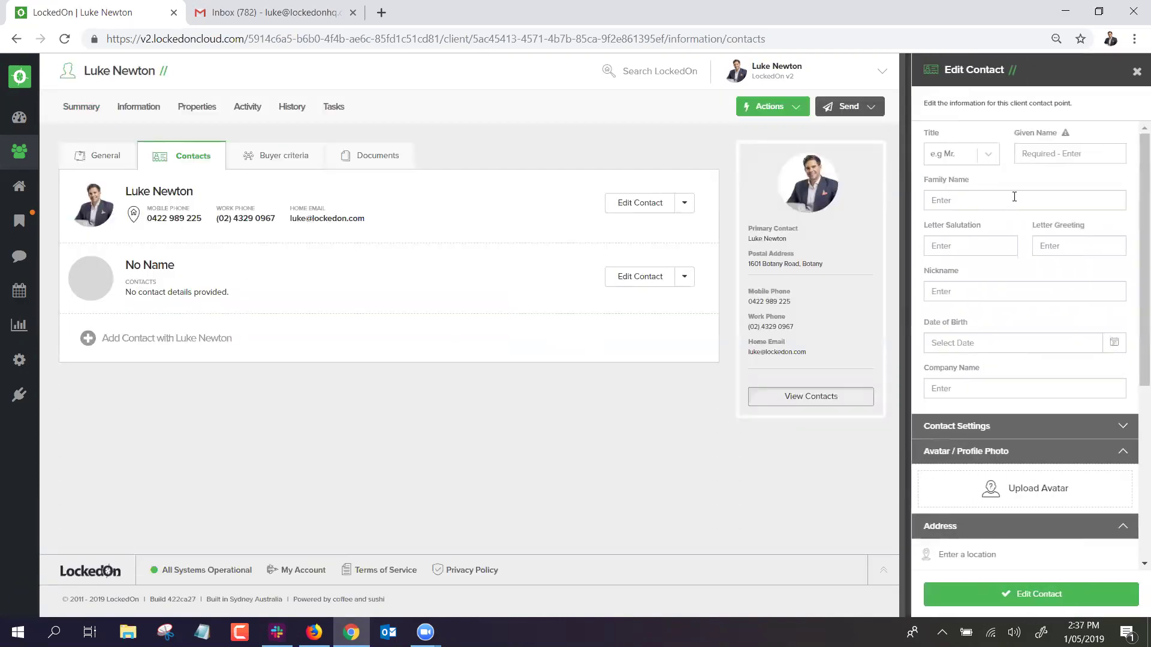
left_click(1023, 160)
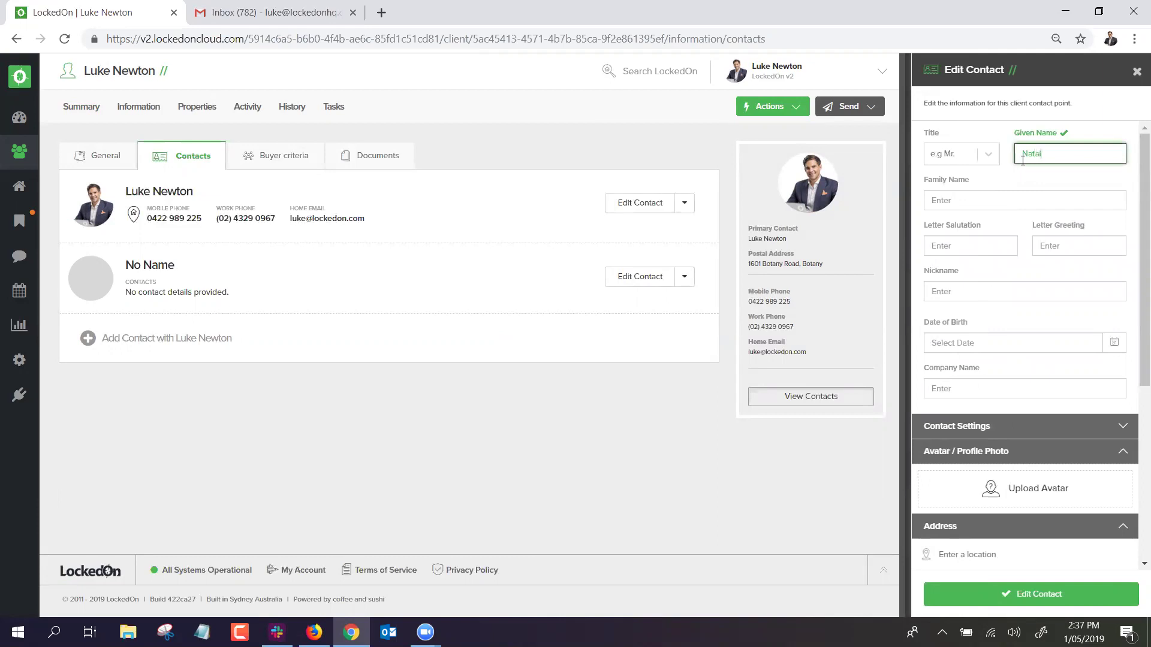
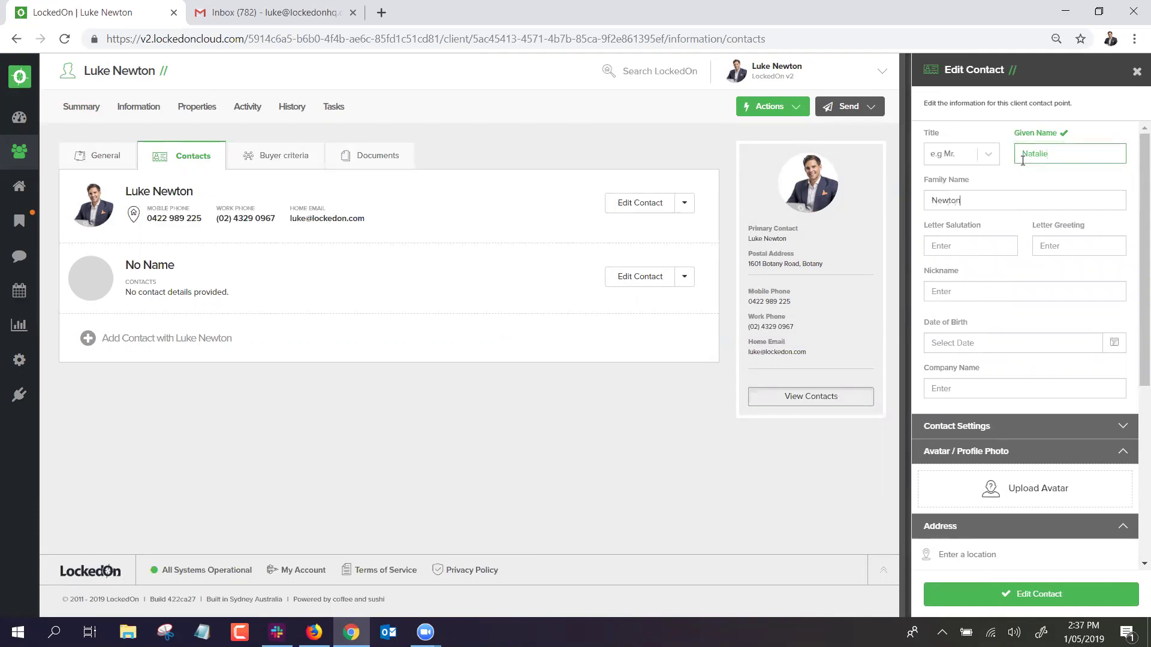
Give the second contact a work e-mail address, save it, and try reordering the two contacts.
scroll(978, 372, "down", 5)
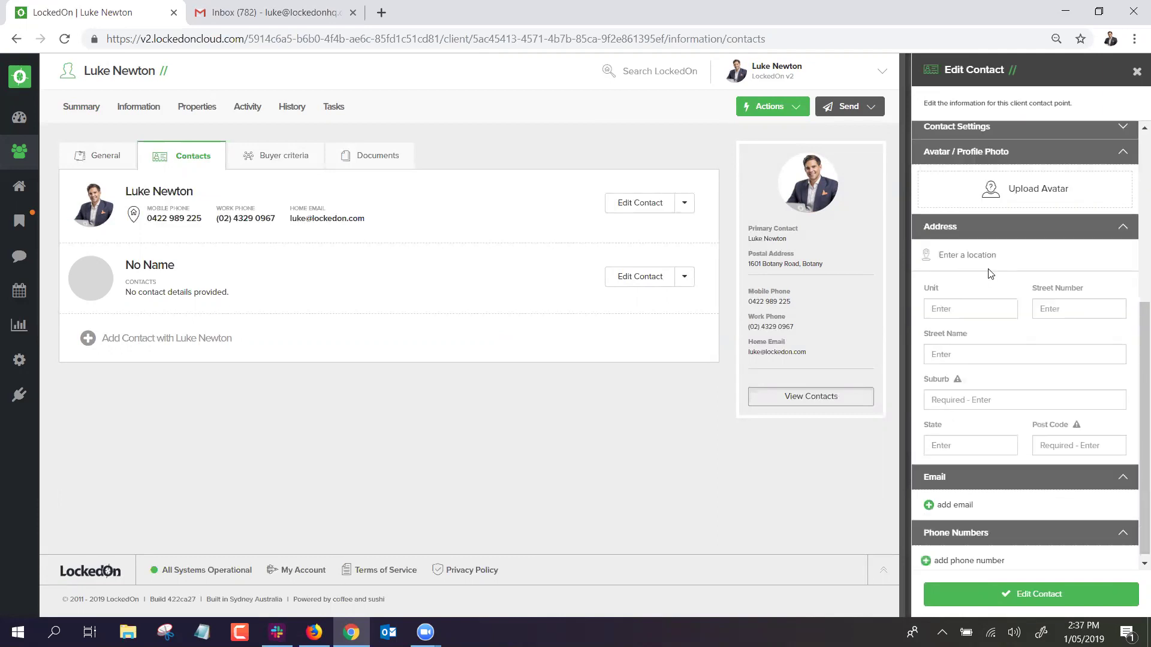
left_click(958, 507)
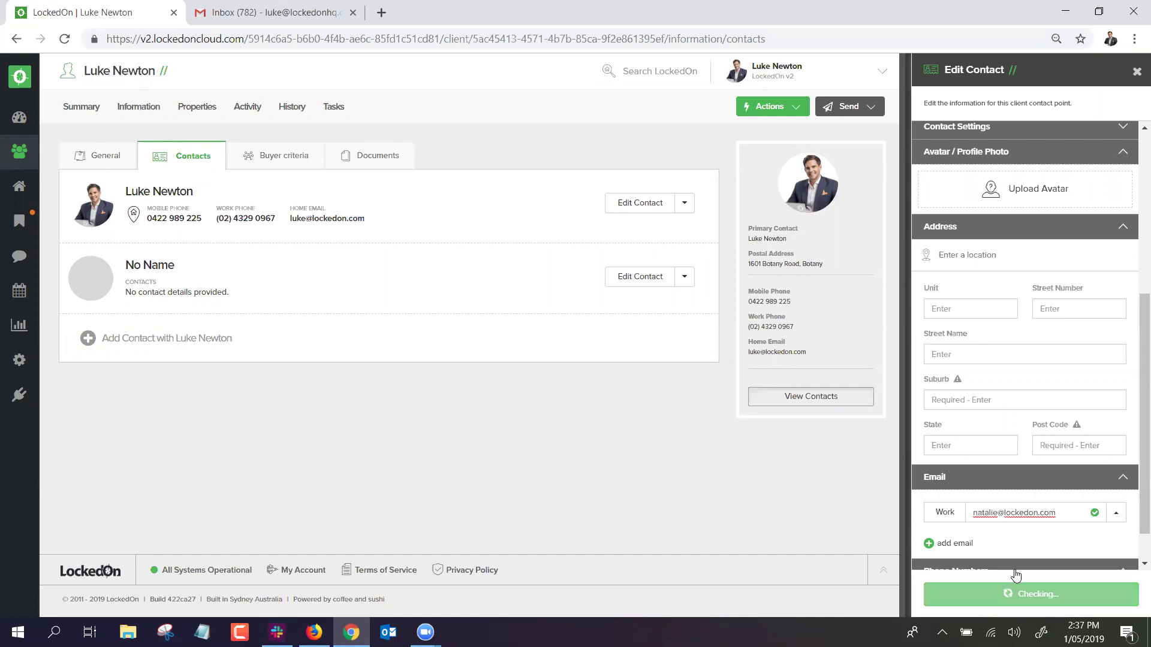
scroll(1026, 461, "down", 1)
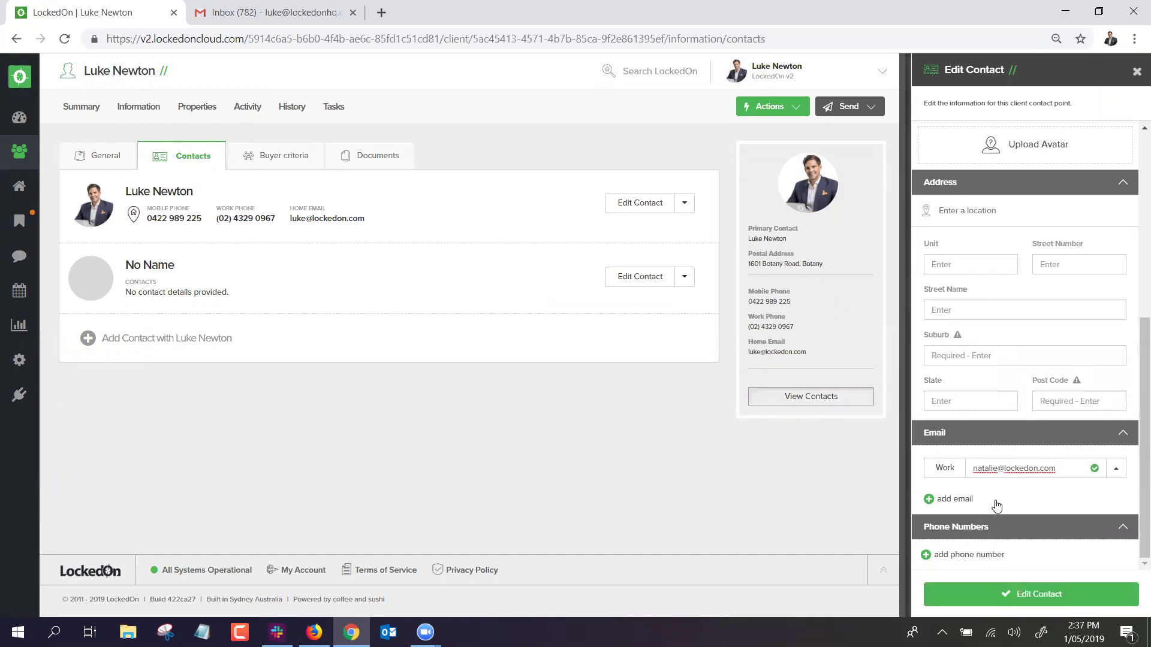
left_click(1010, 595)
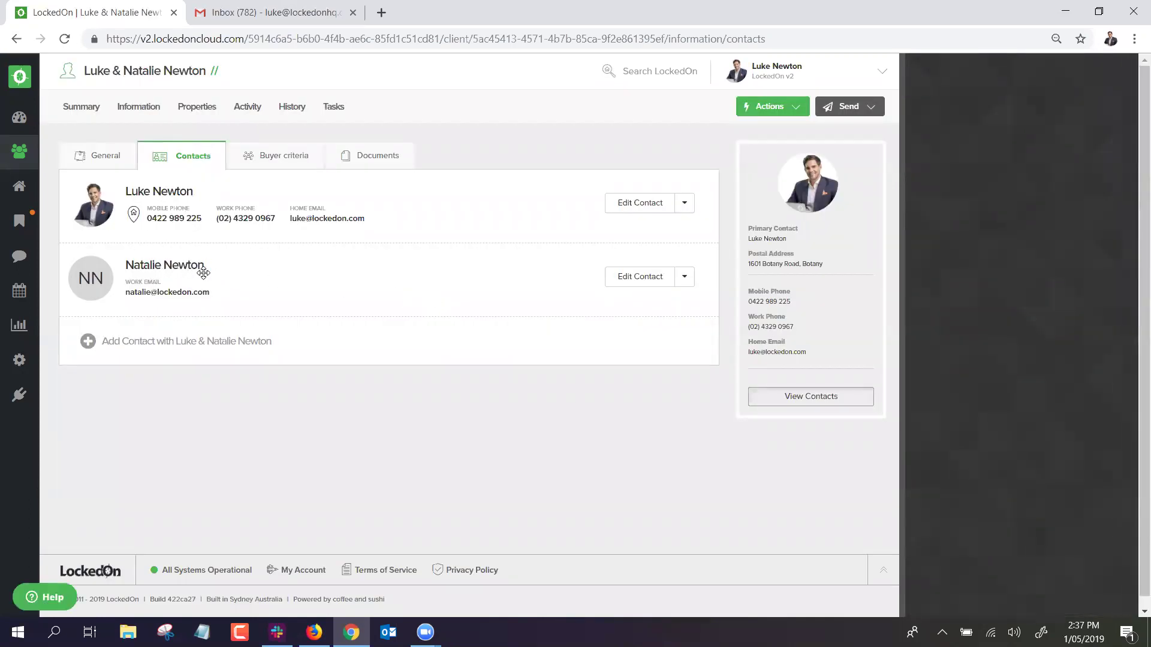
left_click_drag(249, 267, 242, 215)
Mark the second contact as Do Not Email and save it.
left_click(622, 283)
left_click(979, 433)
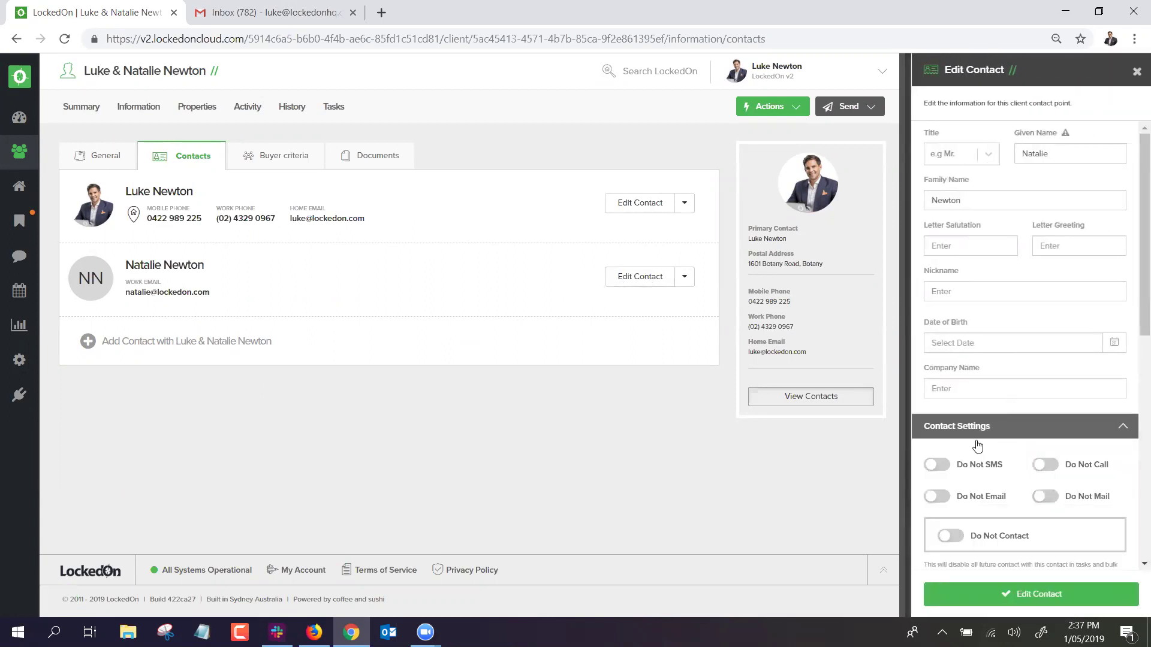
left_click(937, 498)
left_click(983, 594)
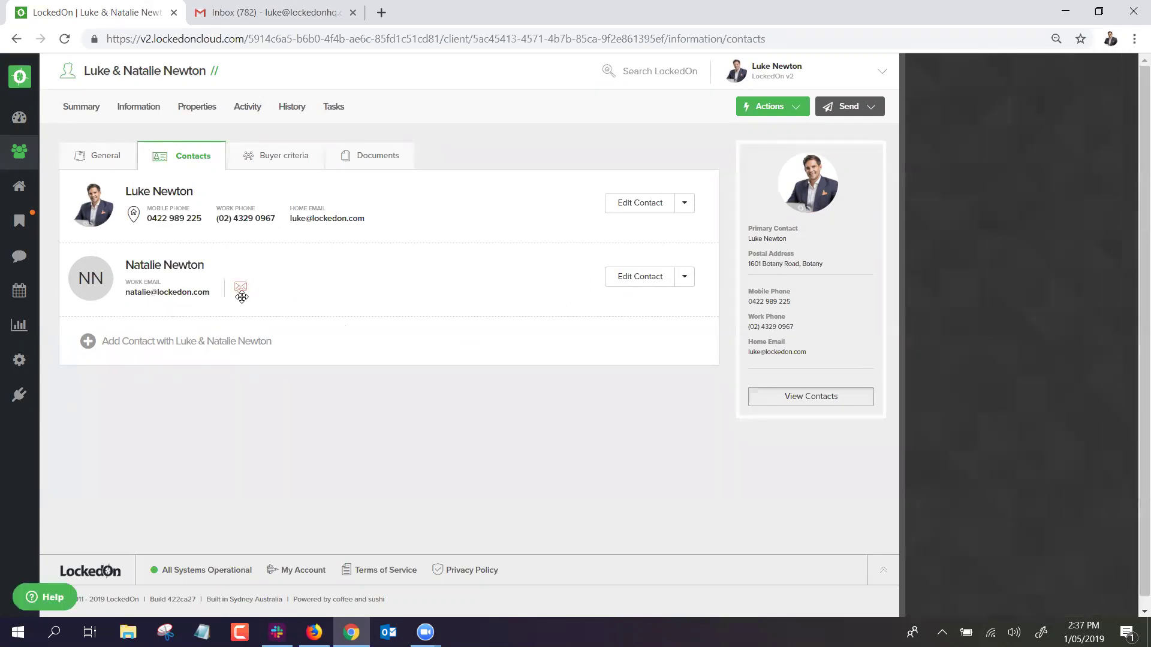
Switch the second contact back to emailable, save, and view the client's Summary.
left_click(642, 283)
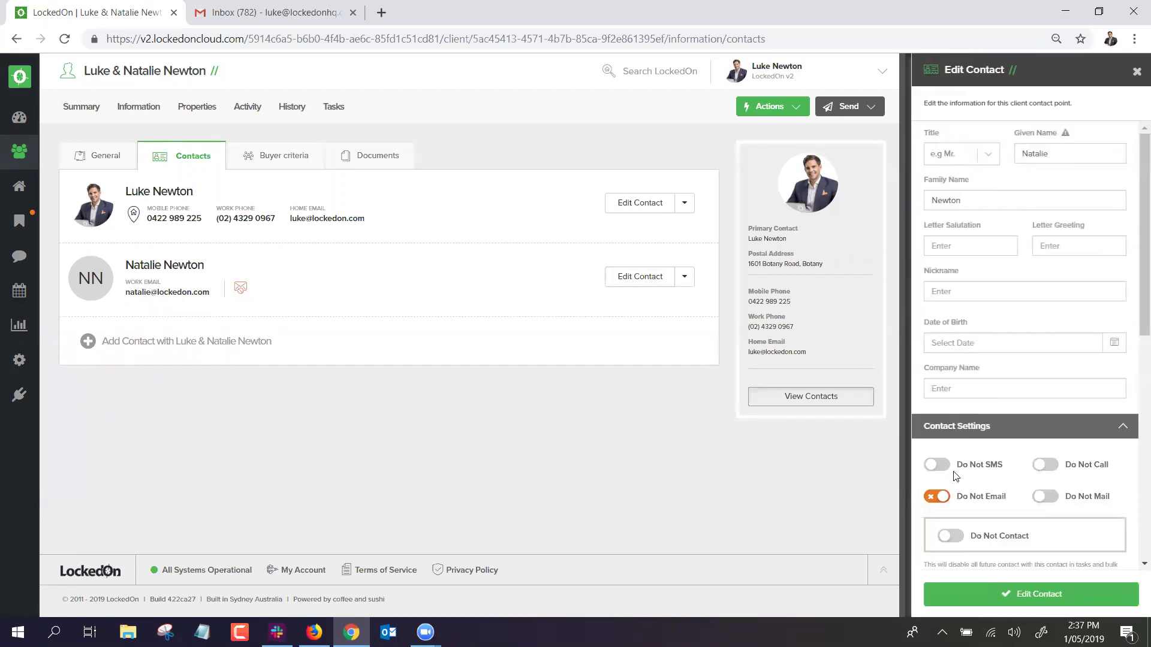
left_click(936, 497)
left_click(1031, 593)
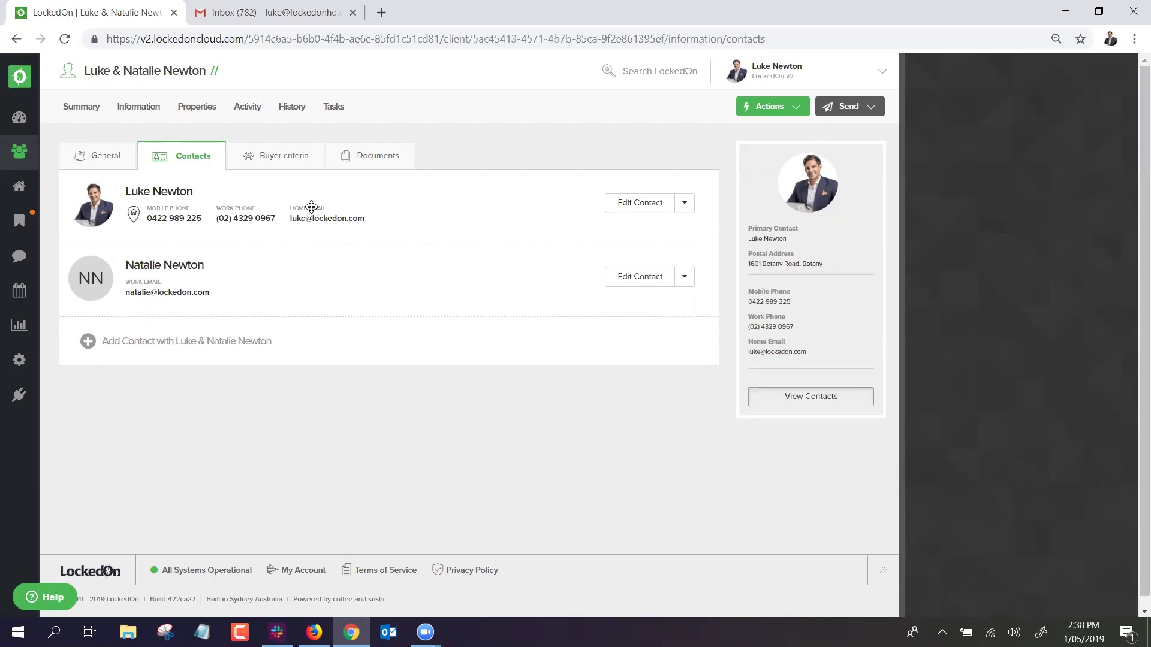
left_click(80, 116)
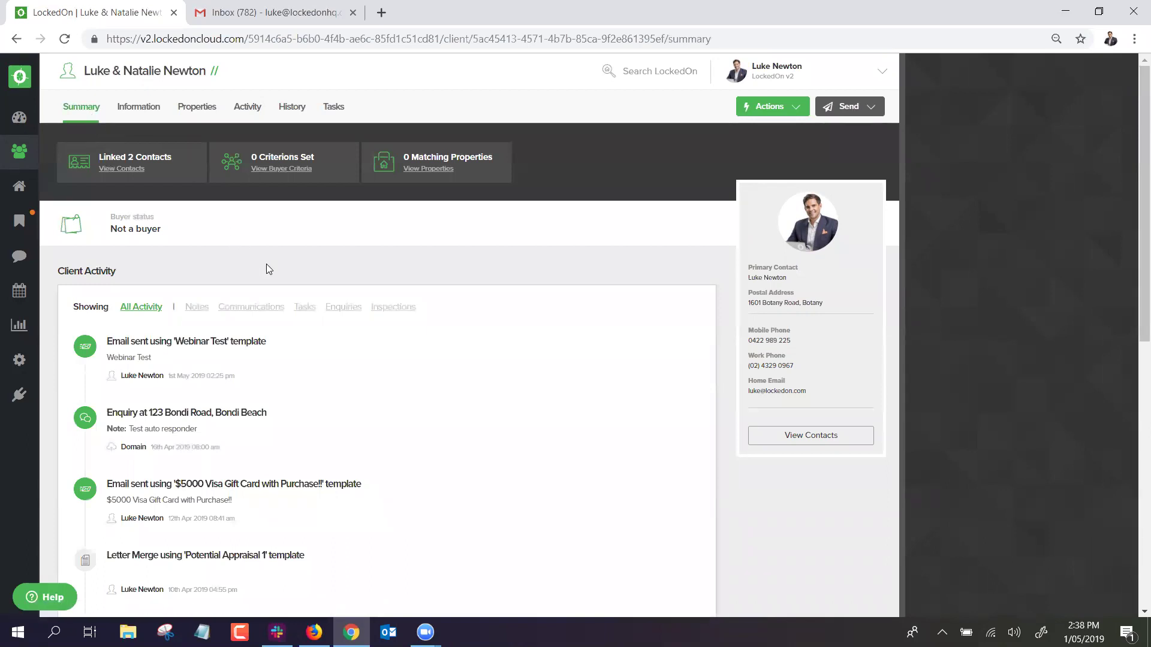
Add the note 'Training today in webinar' via Actions > Add Note, then view Information.
scroll(270, 270, "down", 9)
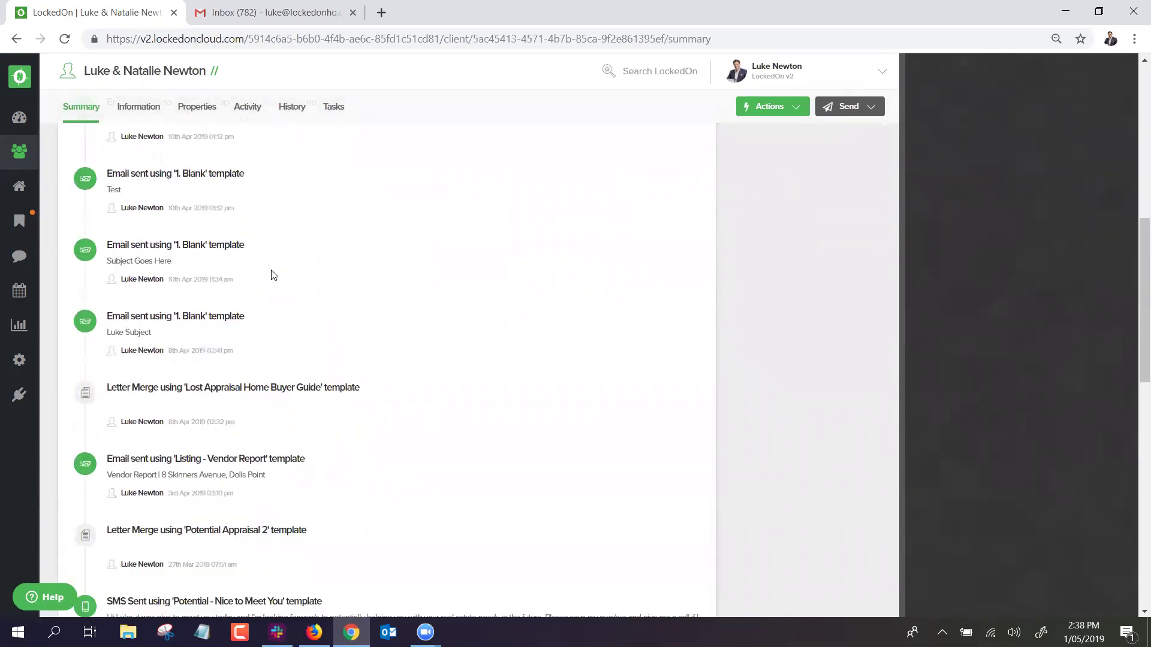
scroll(274, 275, "up", 10)
scroll(269, 294, "down", 3)
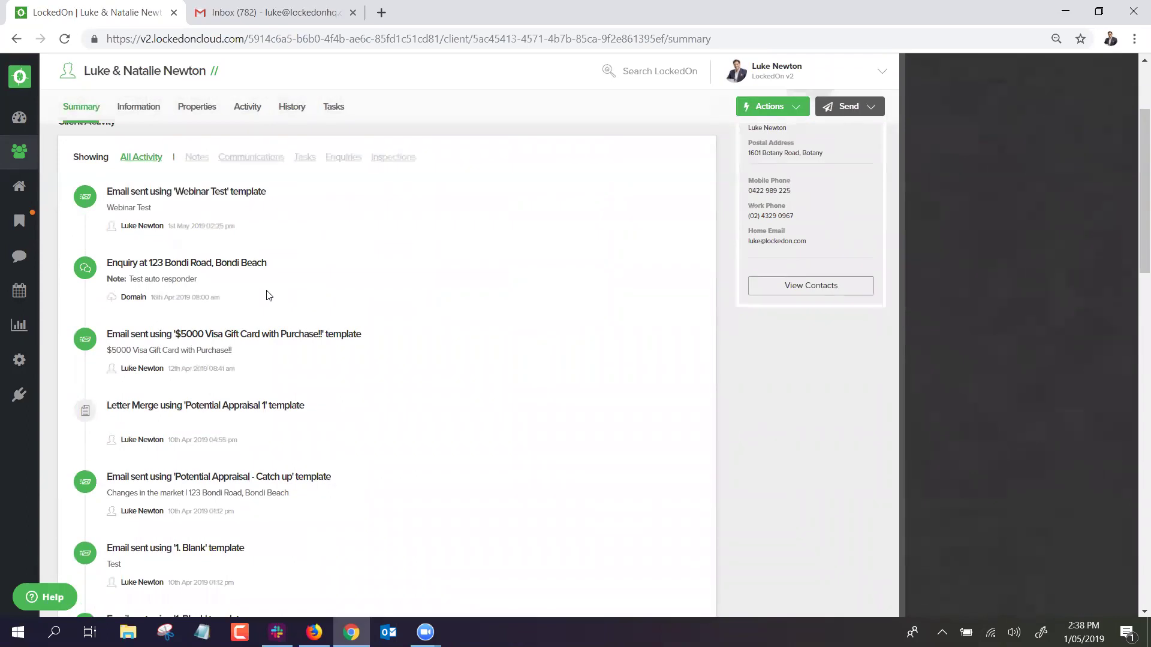
scroll(268, 293, "down", 15)
left_click_drag(1131, 444, 1132, 120)
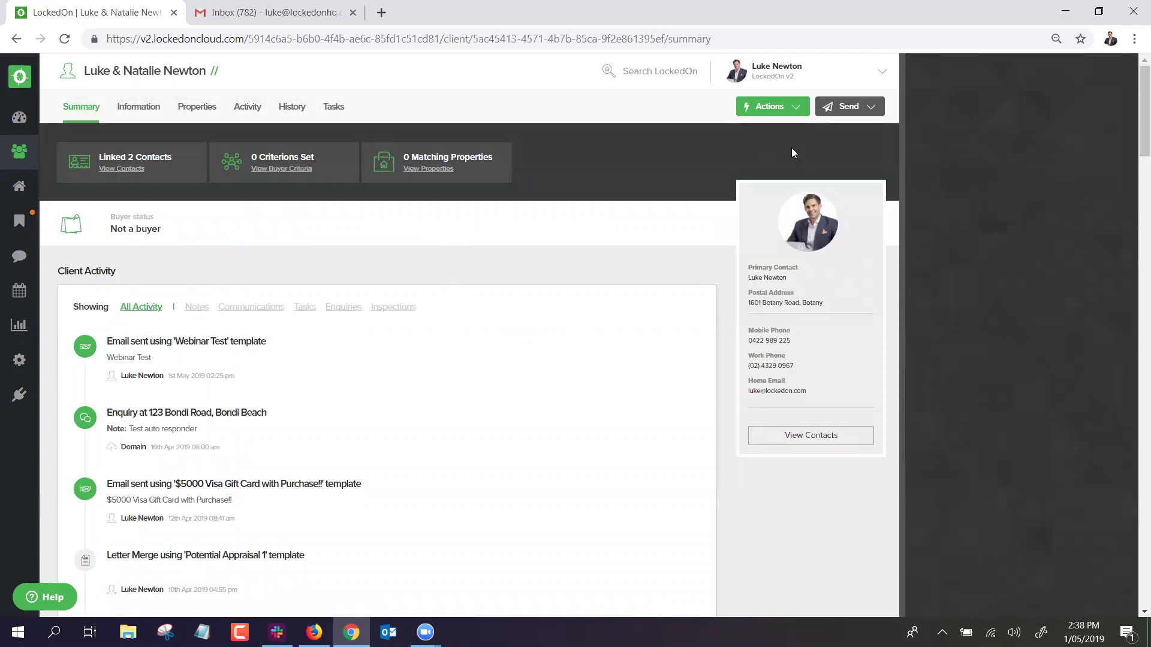
left_click(784, 108)
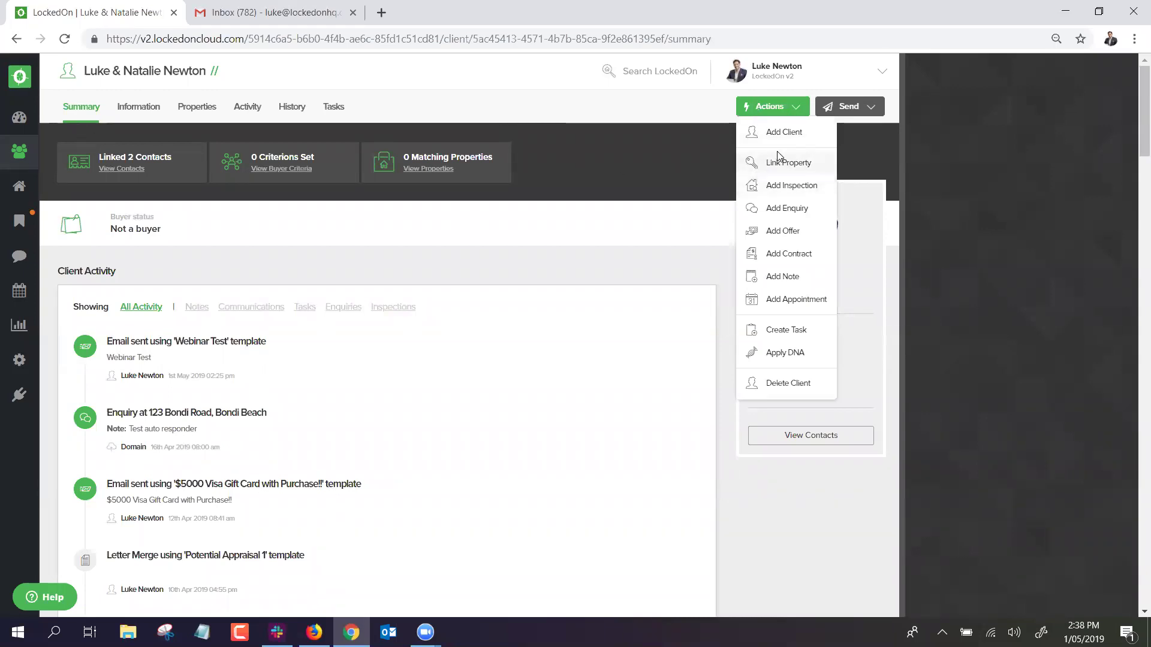
left_click(729, 275)
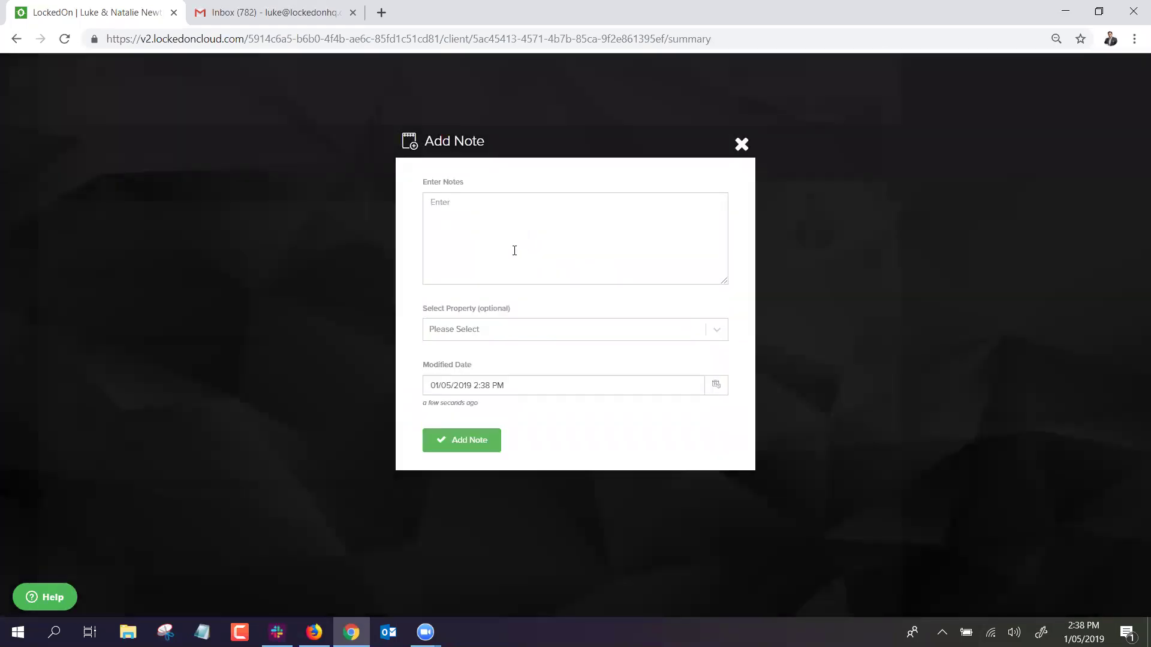
type("Ti")
left_click(451, 445)
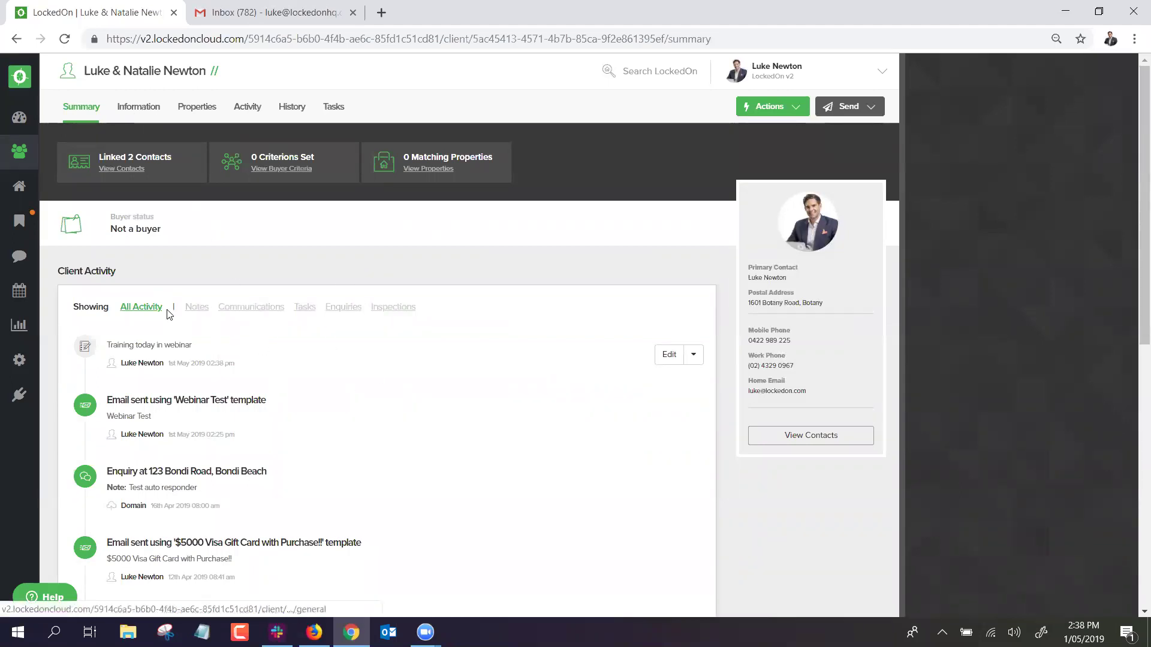
left_click(146, 107)
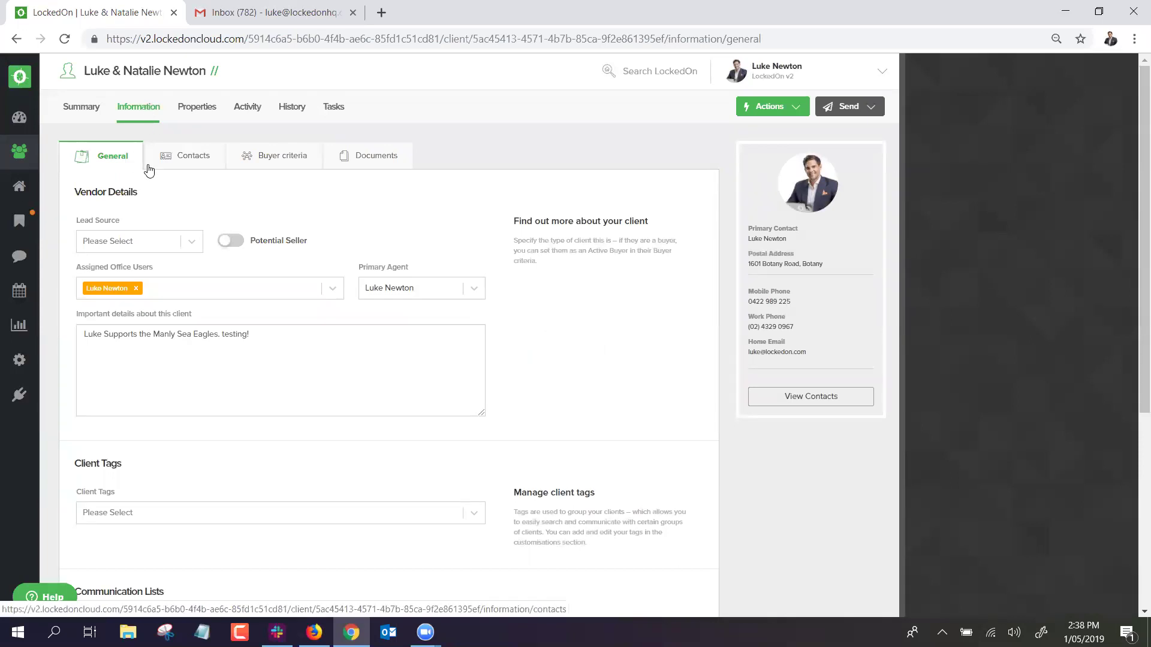
Set the client's lead source to Domain.
left_click(183, 242)
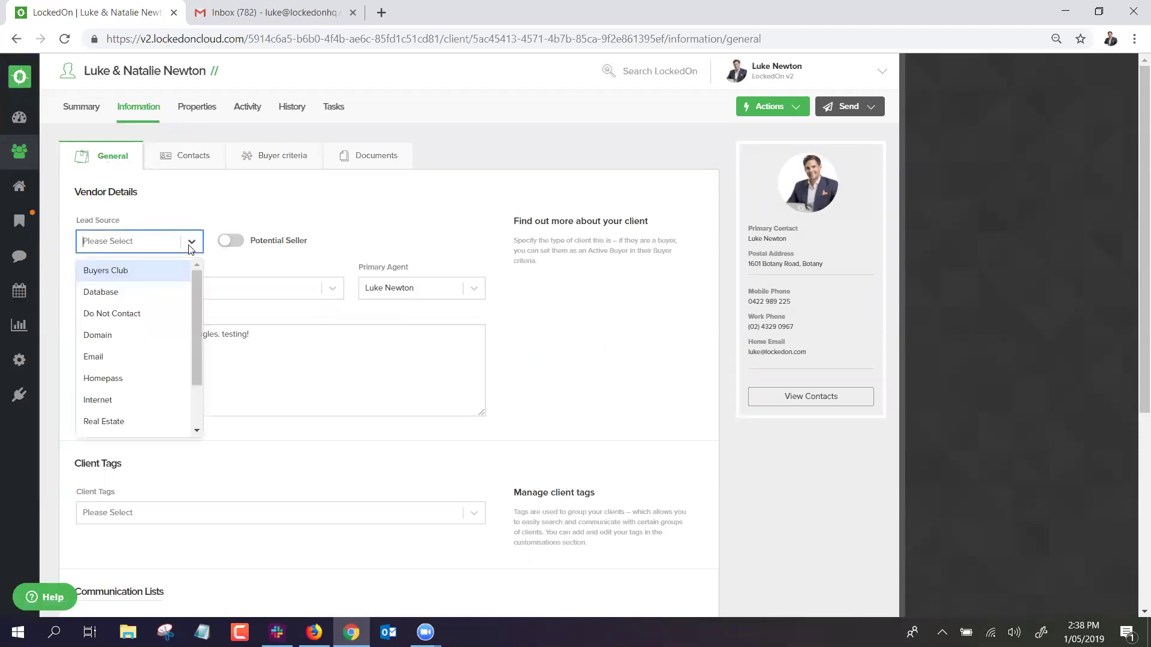
left_click(102, 334)
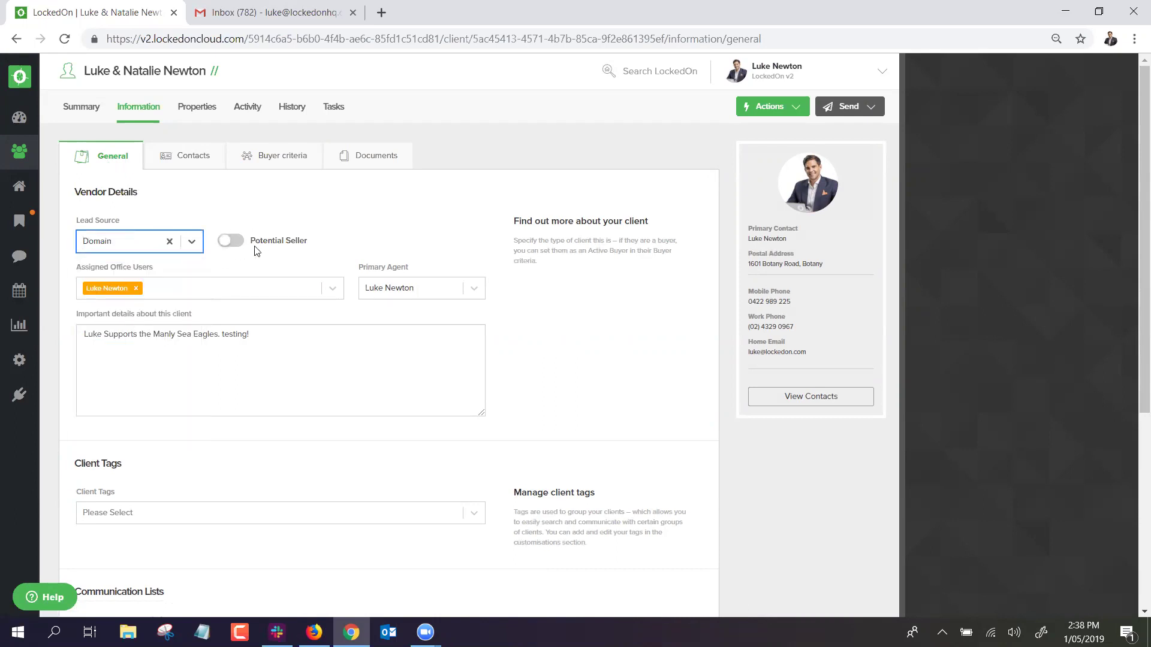
scroll(256, 250, "down", 1)
triple_click(246, 270)
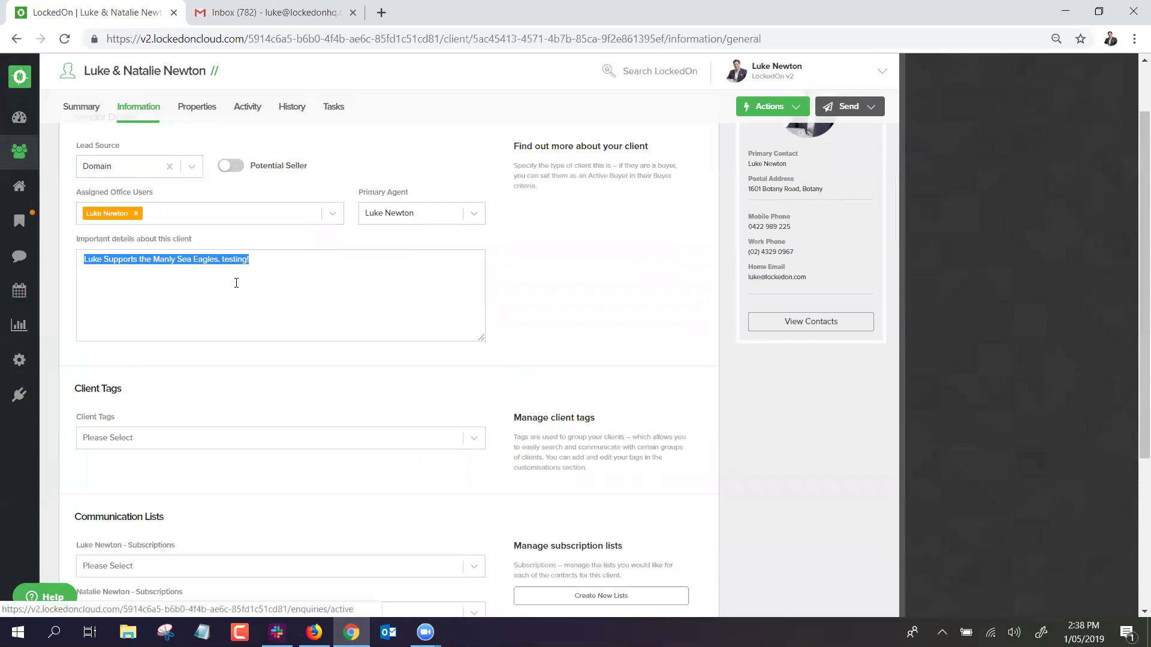
left_click(292, 263)
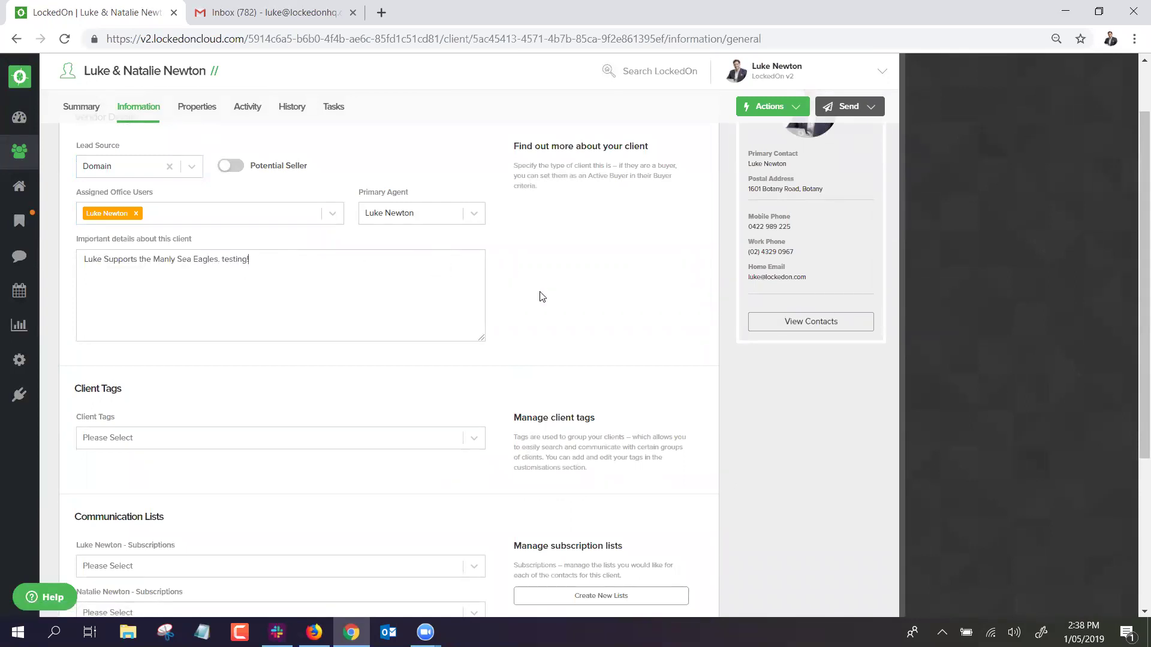
scroll(542, 297, "up", 1)
scroll(289, 324, "down", 3)
Tag the client Buyer Cat - Hot and VIP, and save the general information.
left_click(108, 290)
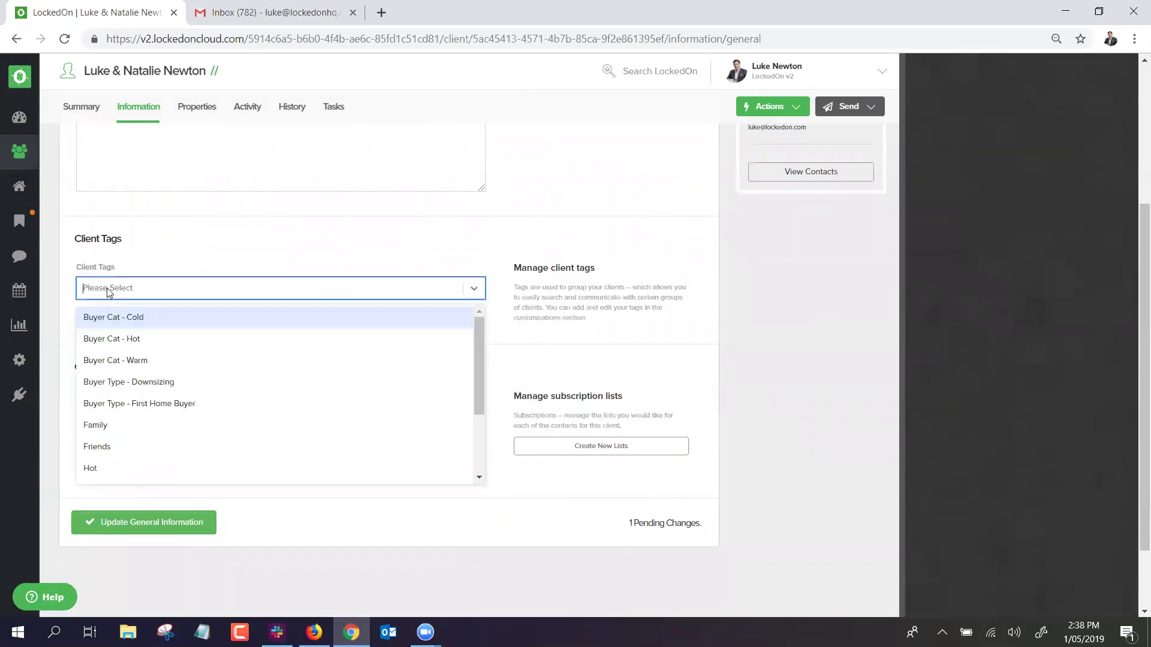
left_click(127, 339)
left_click(178, 290)
scroll(146, 414, "down", 2)
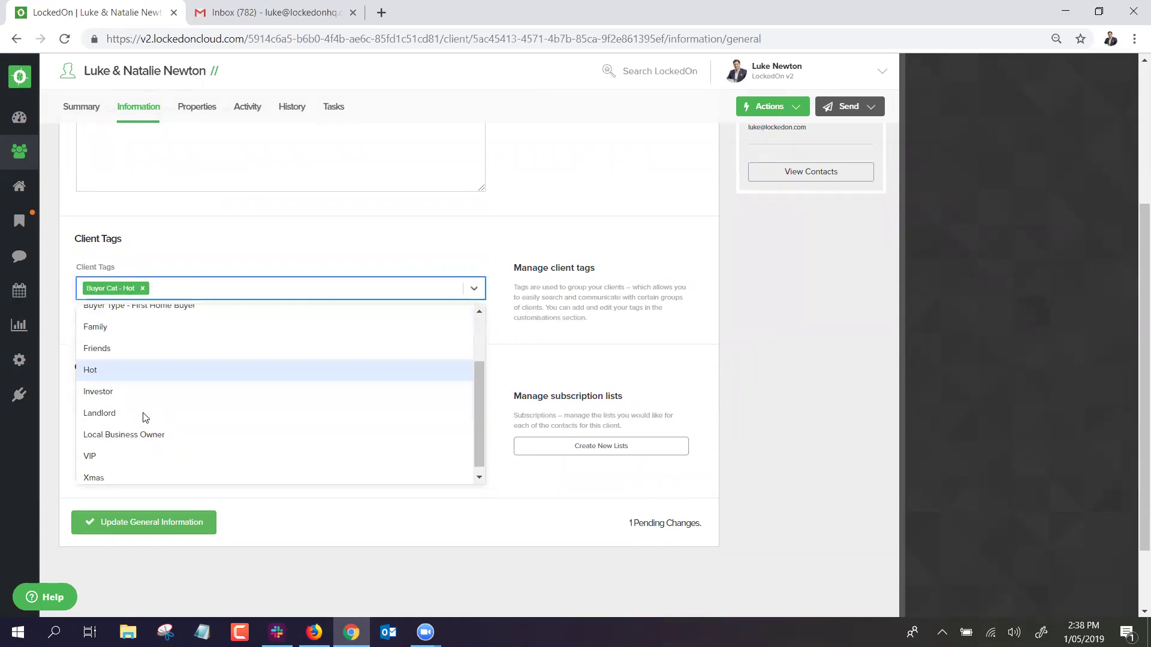
left_click(100, 437)
left_click(232, 289)
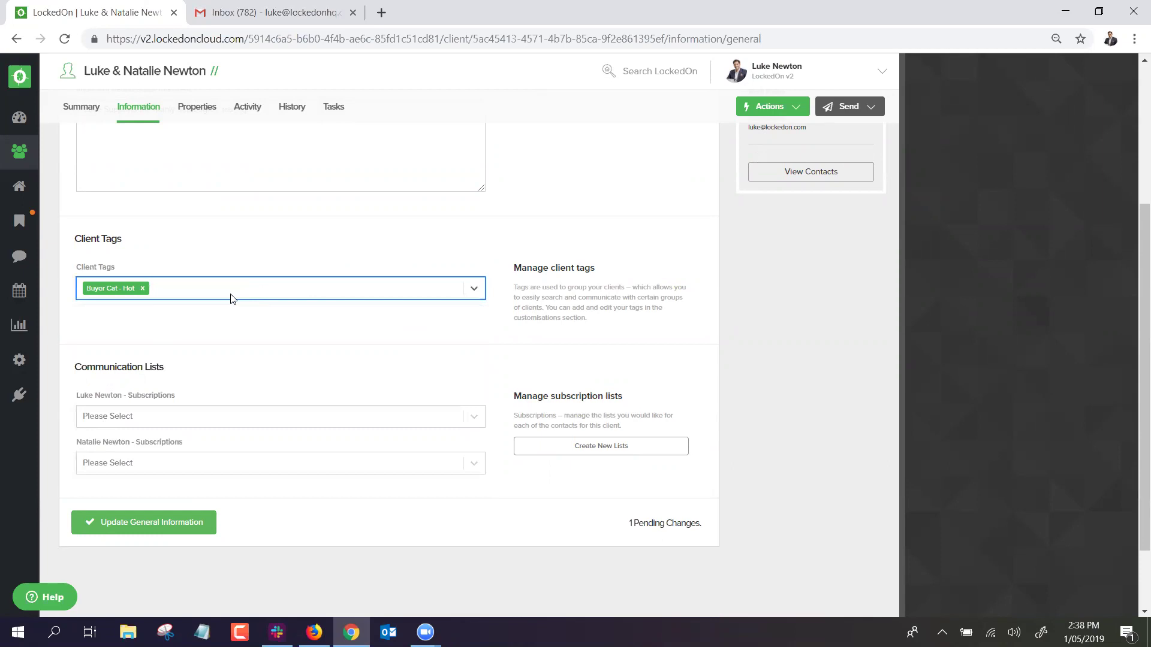
left_click(231, 296)
scroll(95, 456, "down", 1)
left_click(95, 458)
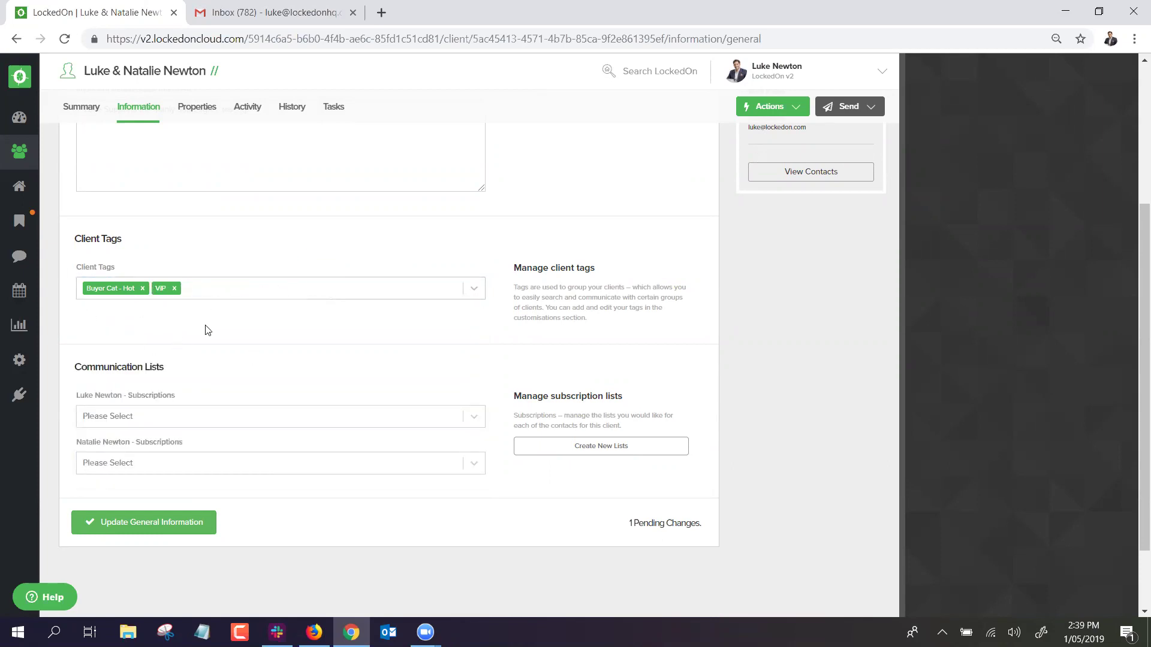
left_click(156, 511)
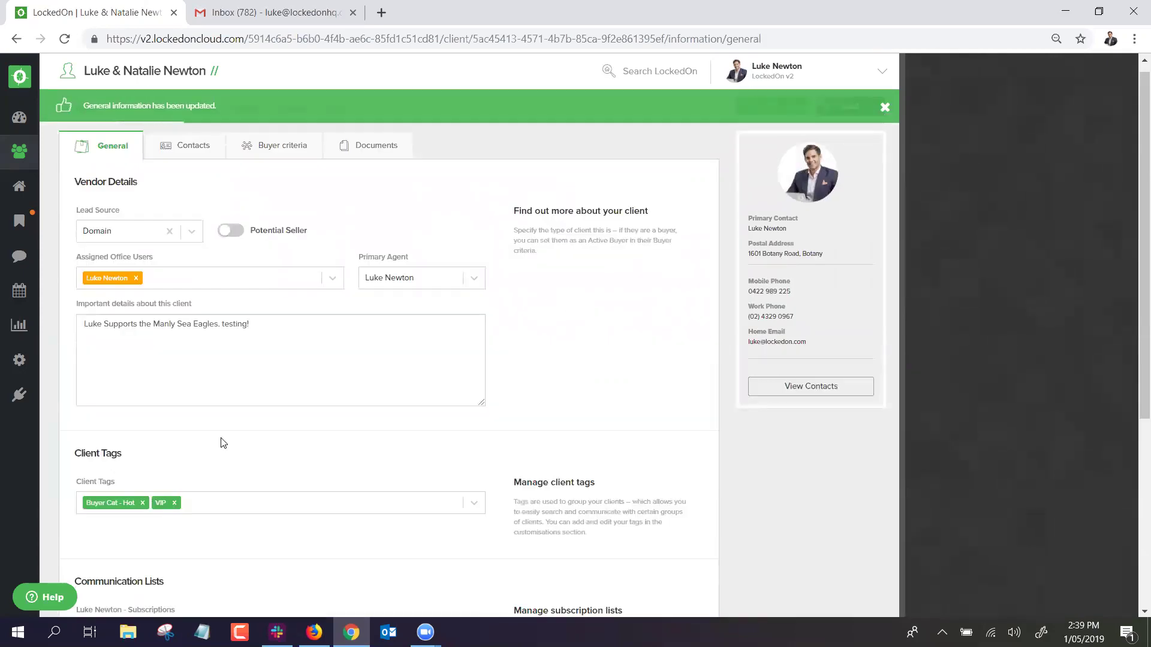
Return to the dashboard and reload the page.
left_click(15, 124)
right_click(364, 85)
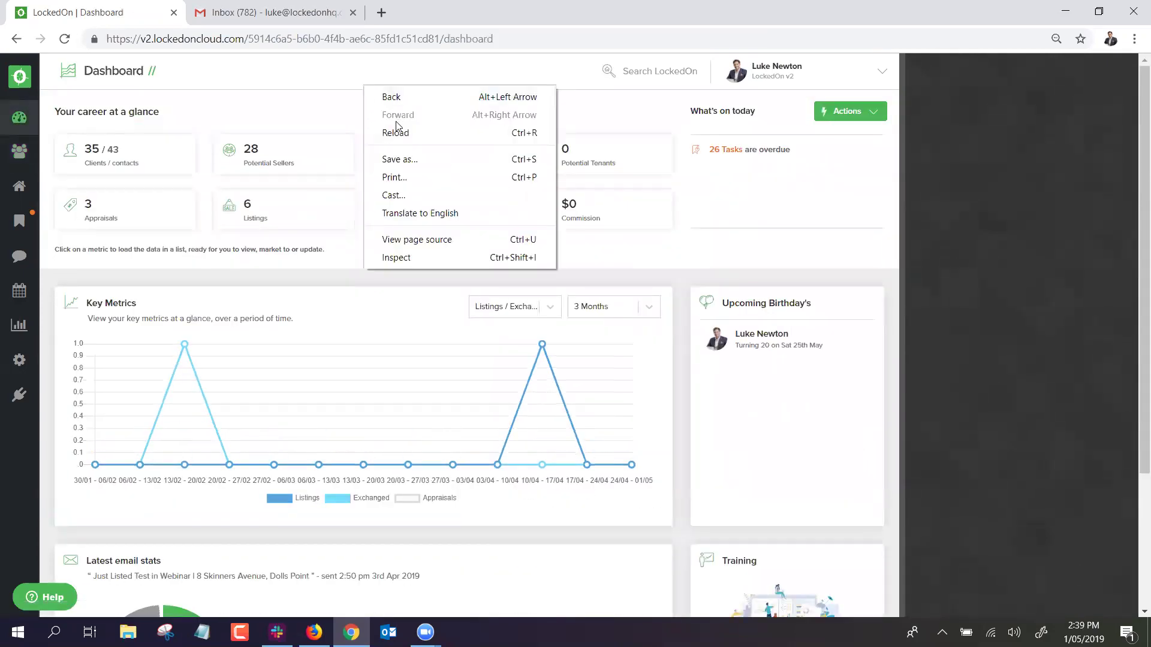
left_click(432, 124)
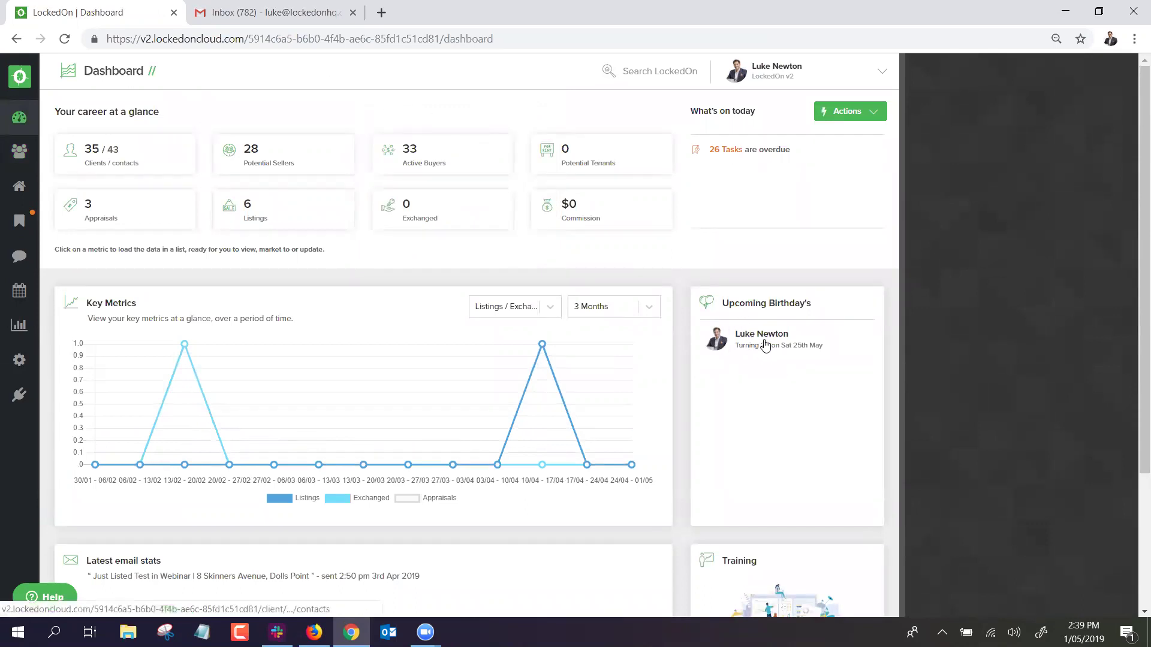
right_click(353, 92)
left_click(384, 140)
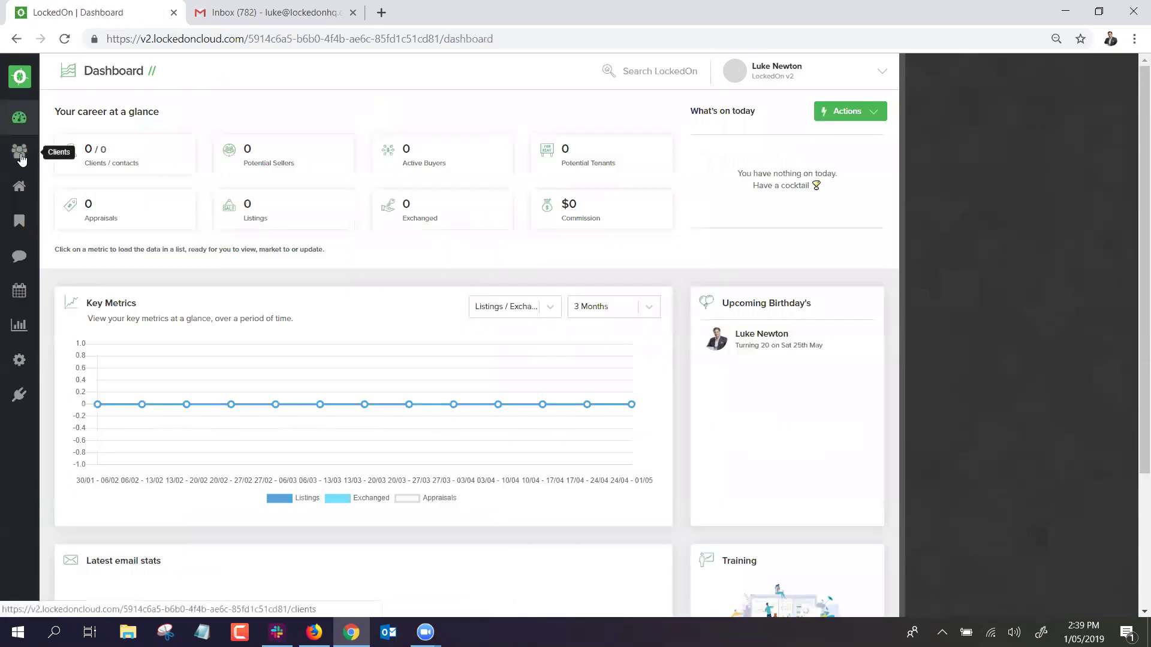
Filter the Clients list to the clients tagged VIP.
left_click(18, 152)
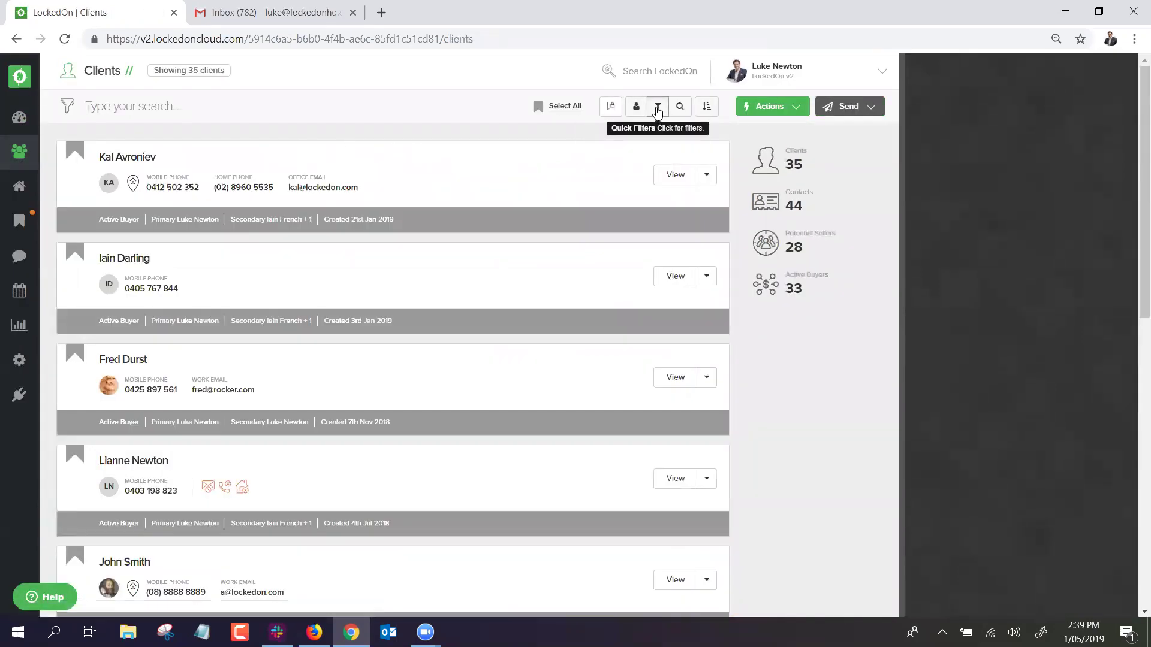
left_click(658, 106)
left_click(536, 343)
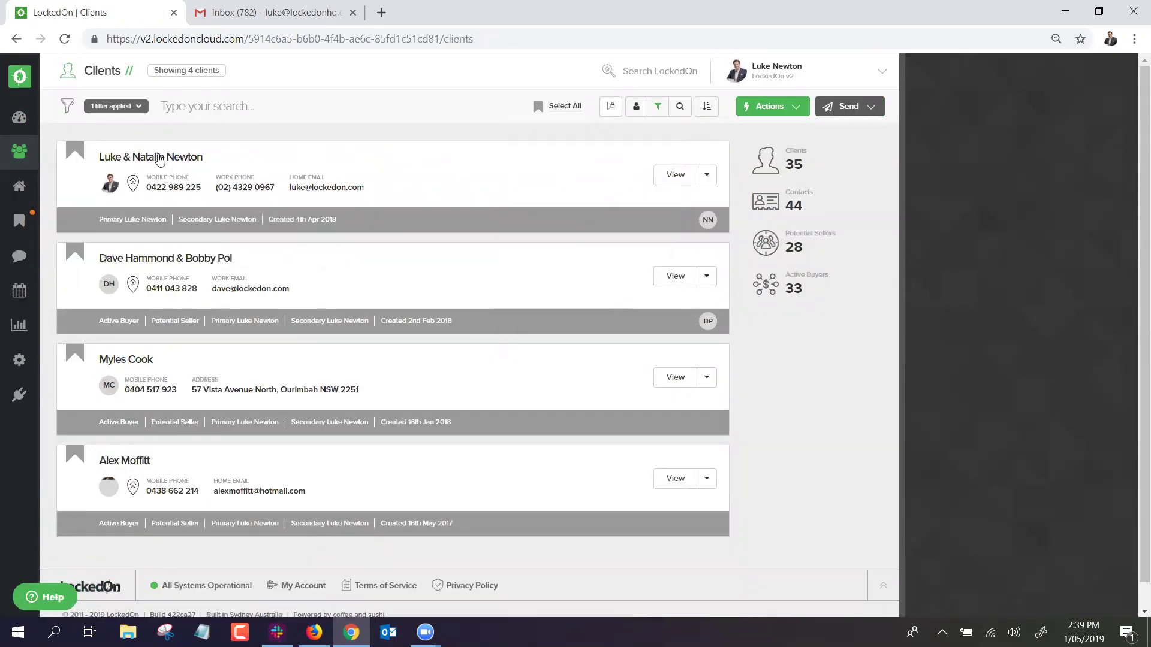
Leave the tag filter unchanged and bring up the Send messaging options.
left_click(658, 106)
scroll(591, 156, "down", 2)
scroll(614, 180, "up", 2)
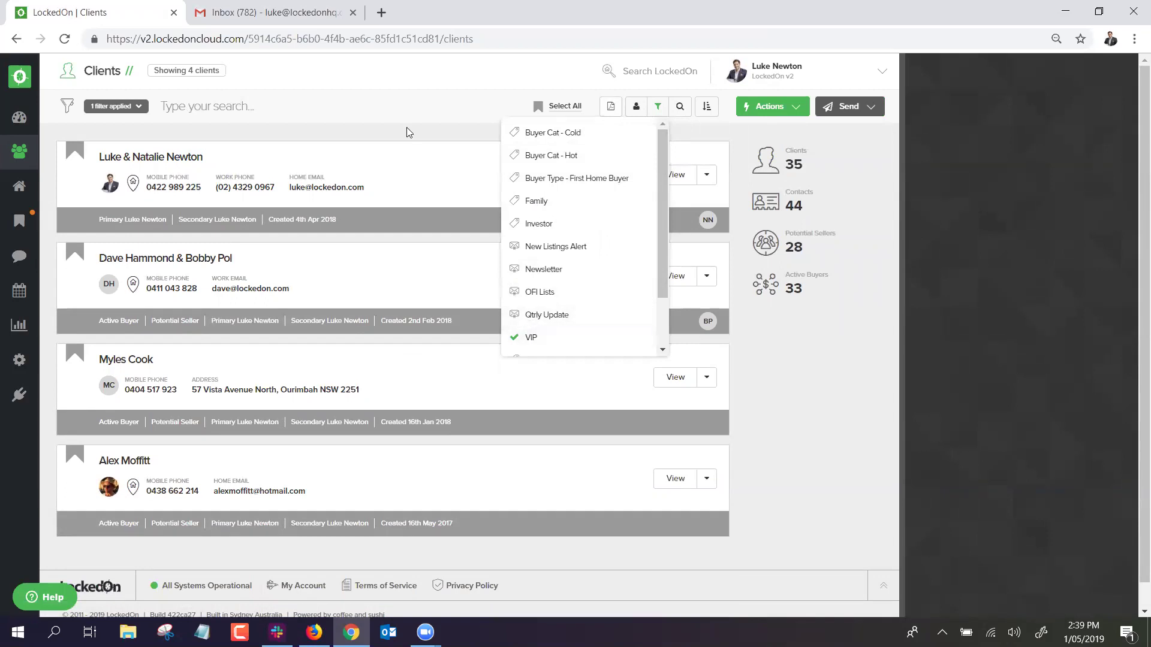
left_click(413, 112)
left_click(825, 117)
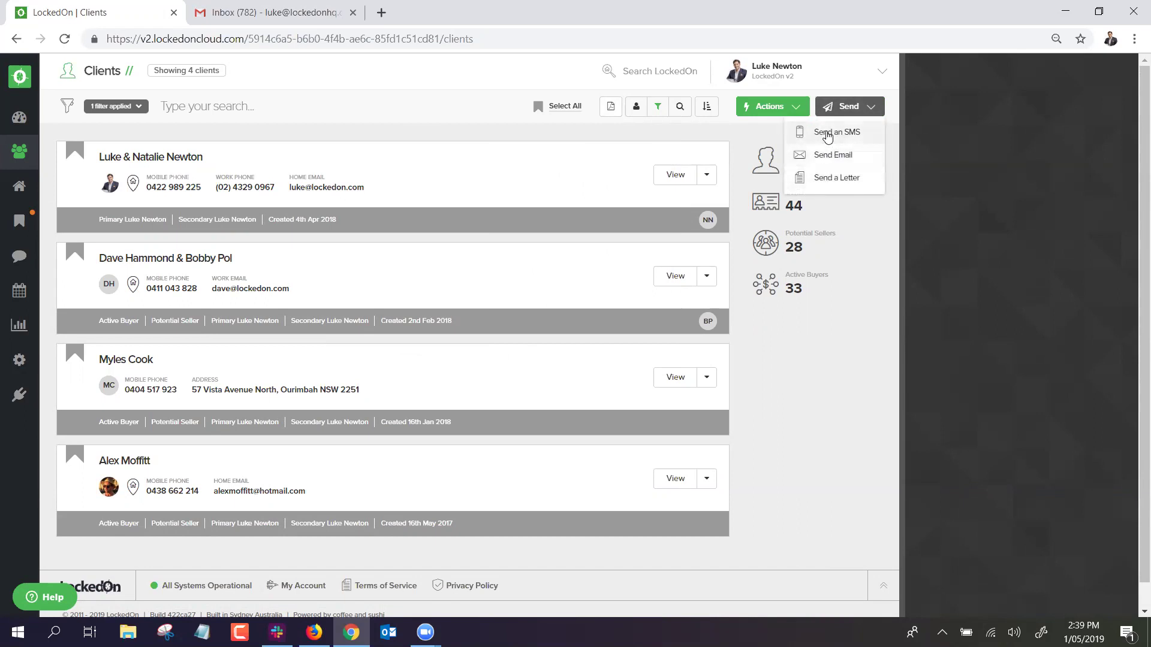
Draft an SMS to the filtered clients with the message 'test' and update the preview.
left_click(827, 133)
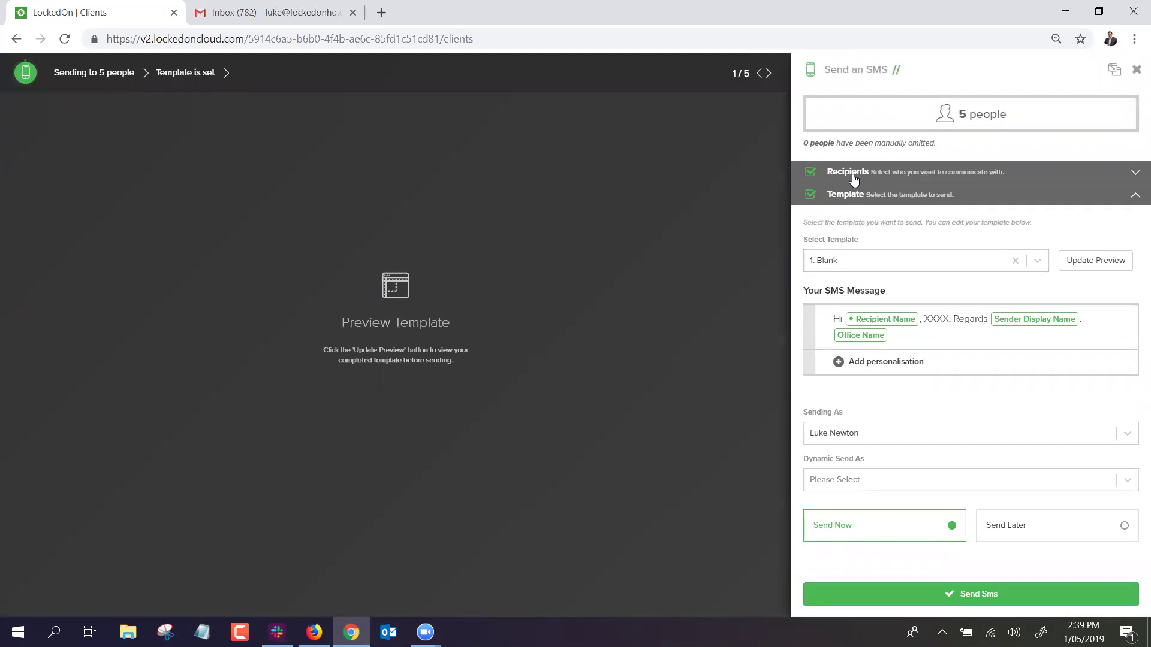
left_click(853, 177)
left_click(854, 176)
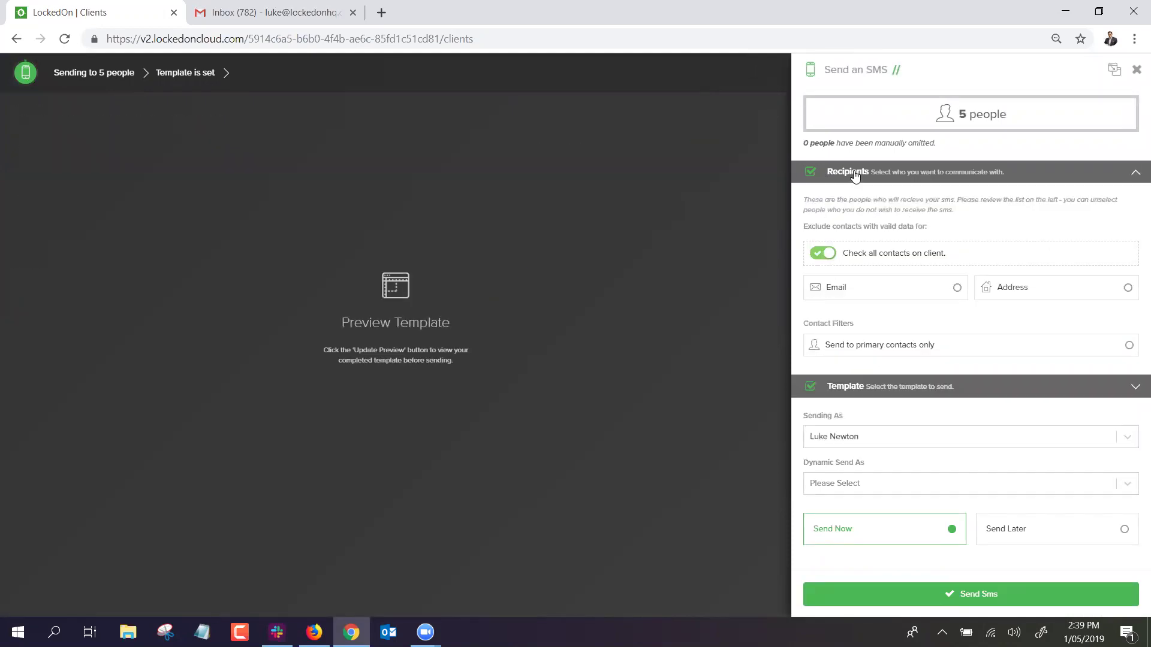
left_click(859, 199)
left_click(941, 320)
double_click(941, 318)
type("test")
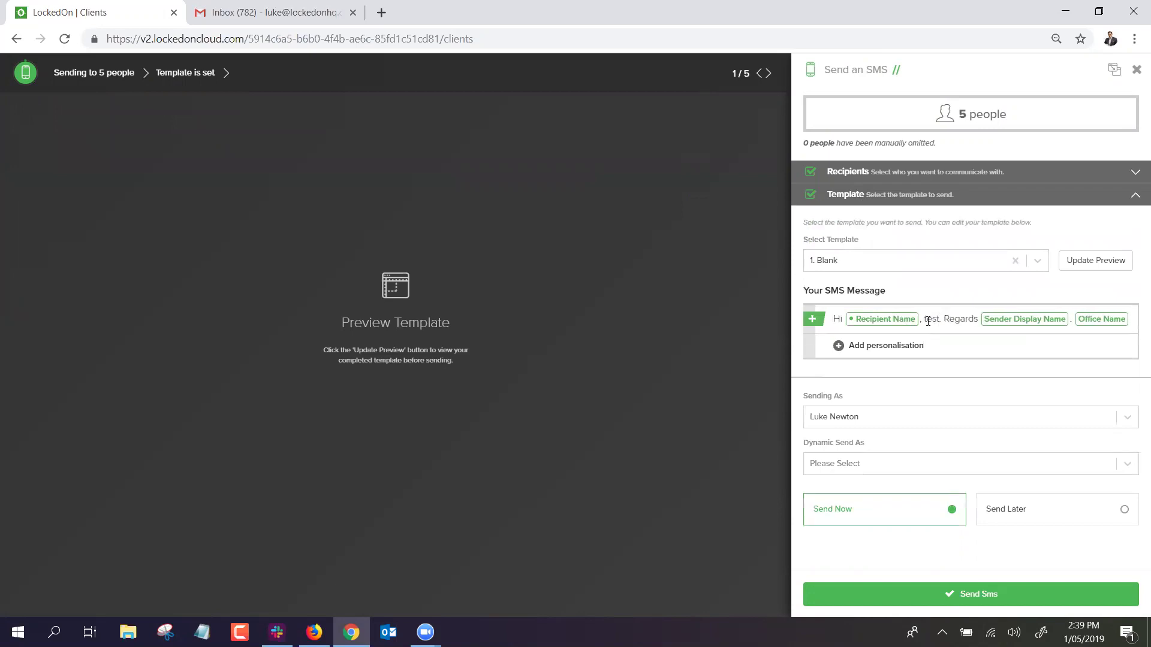
left_click(1130, 268)
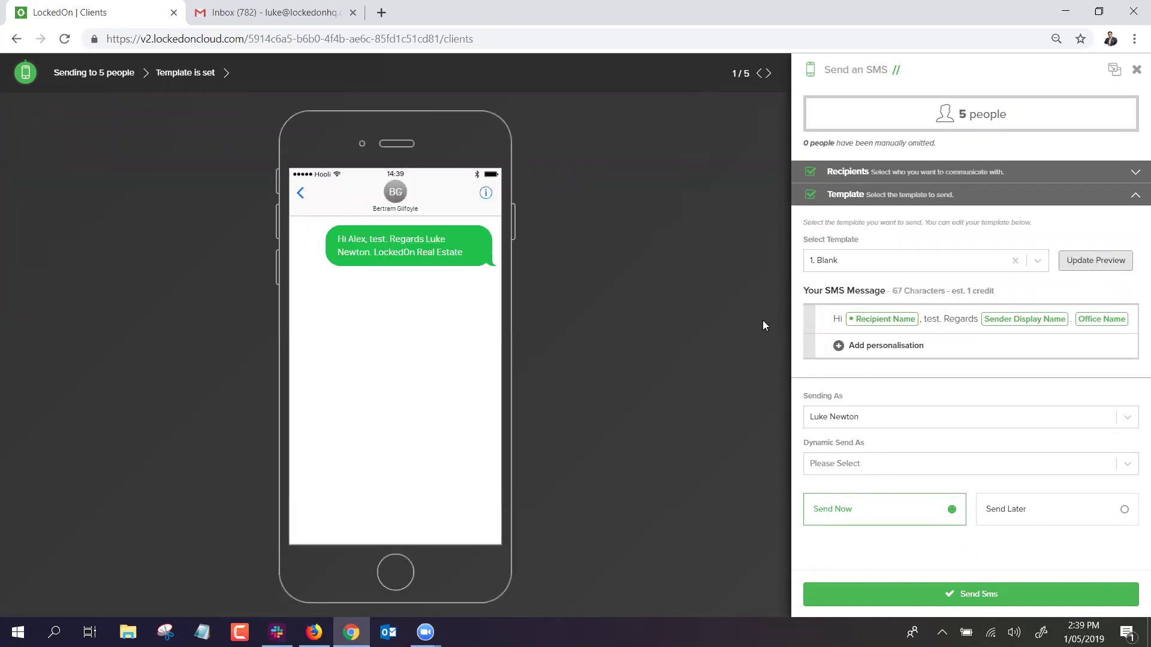
Browse the SMS templates, then close the panel without sending.
left_click(890, 264)
scroll(872, 336, "down", 5)
scroll(876, 333, "down", 5)
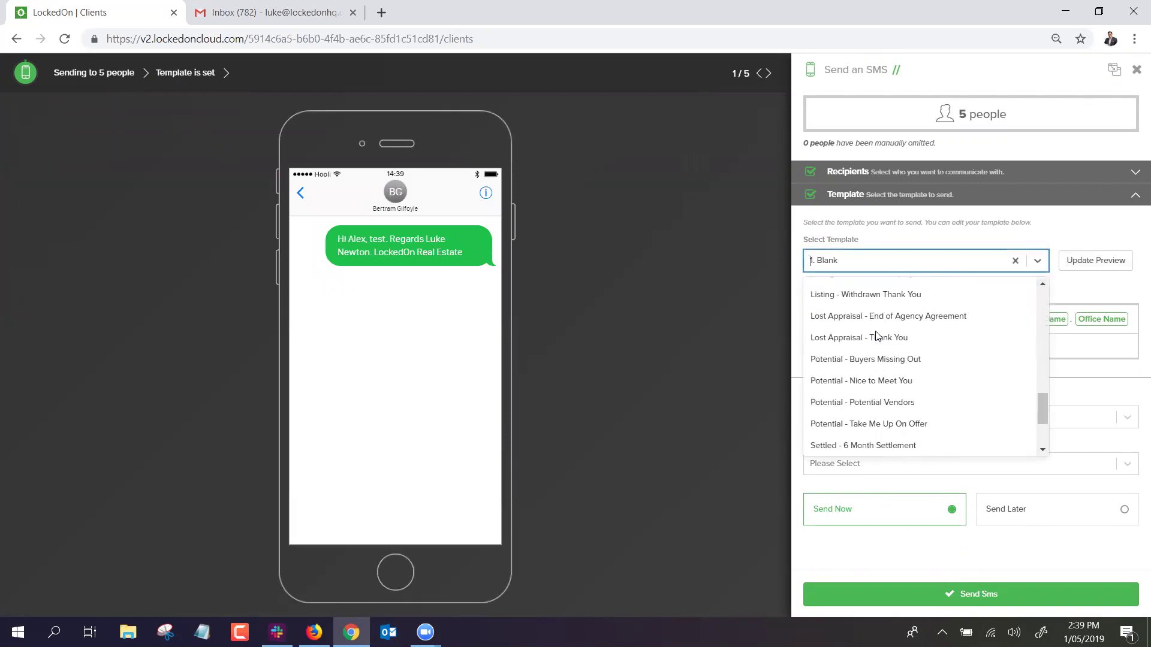
scroll(877, 333, "up", 10)
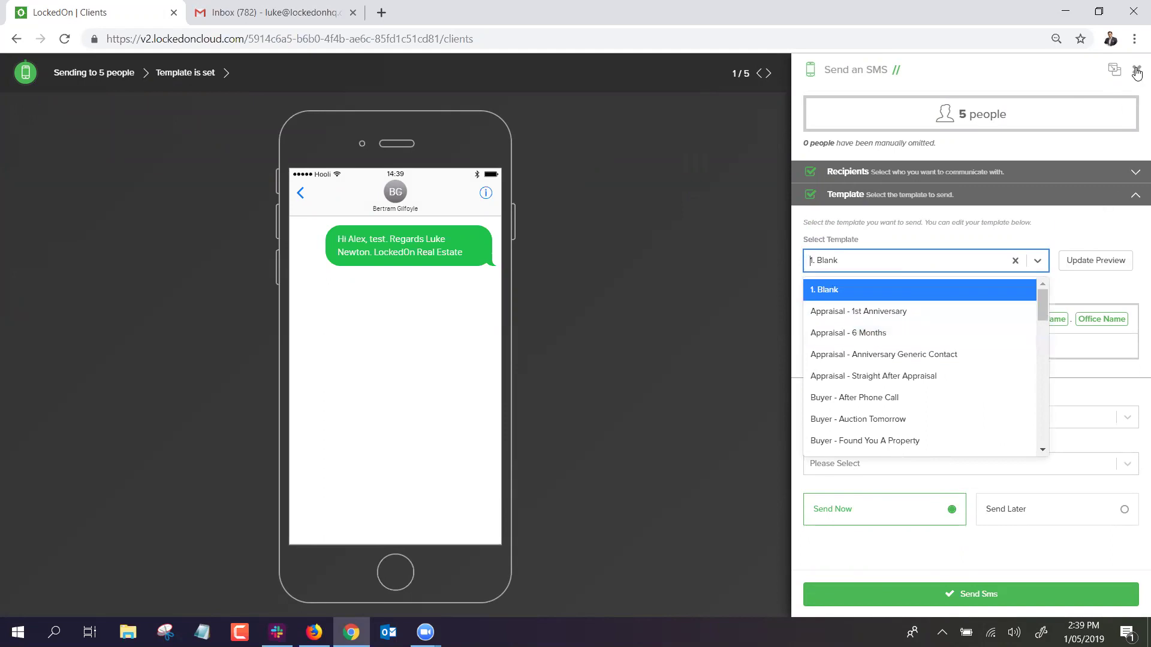
left_click(1136, 70)
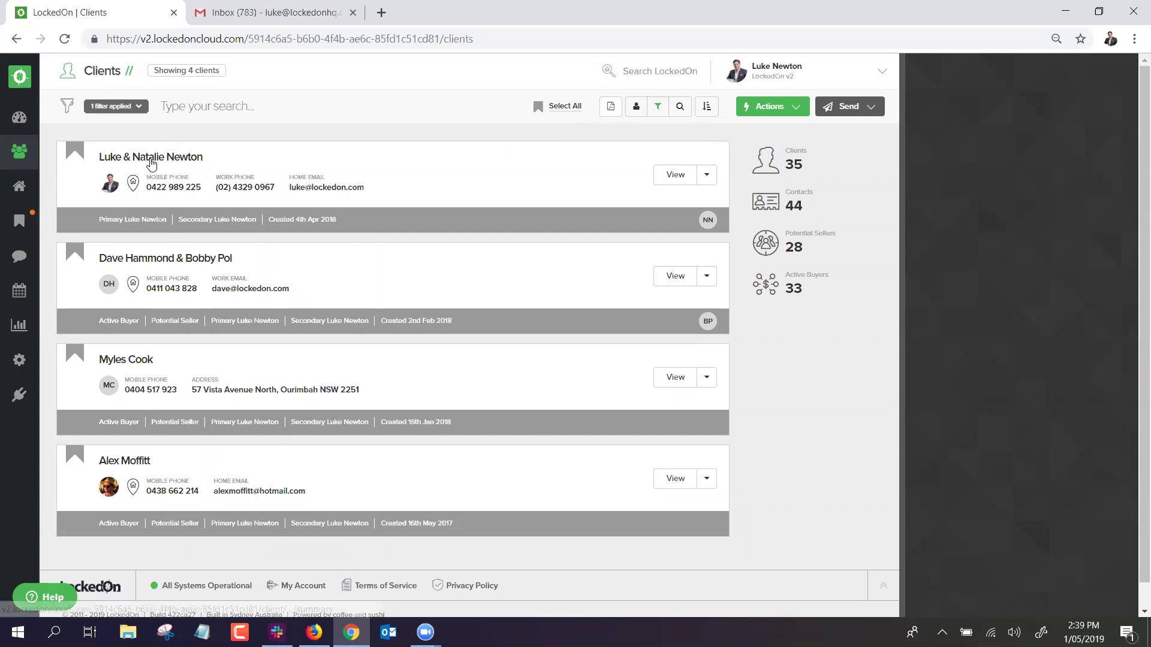
Open the first VIP client's record and view its Contacts and Buyer criteria.
left_click(151, 159)
left_click(138, 106)
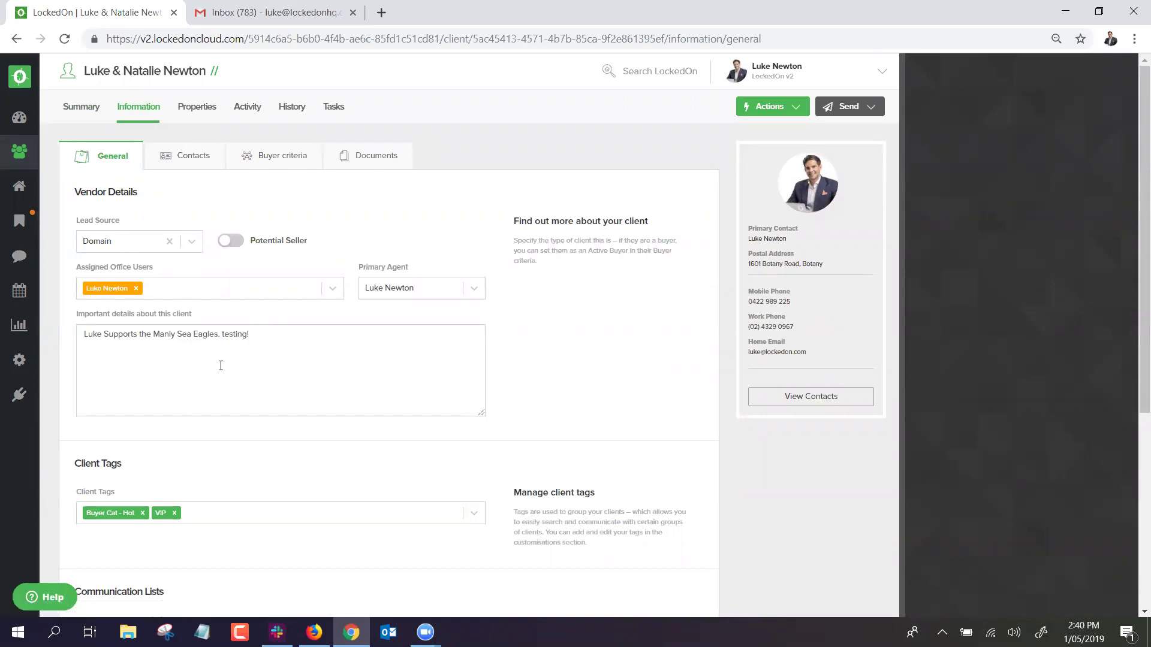
left_click(195, 159)
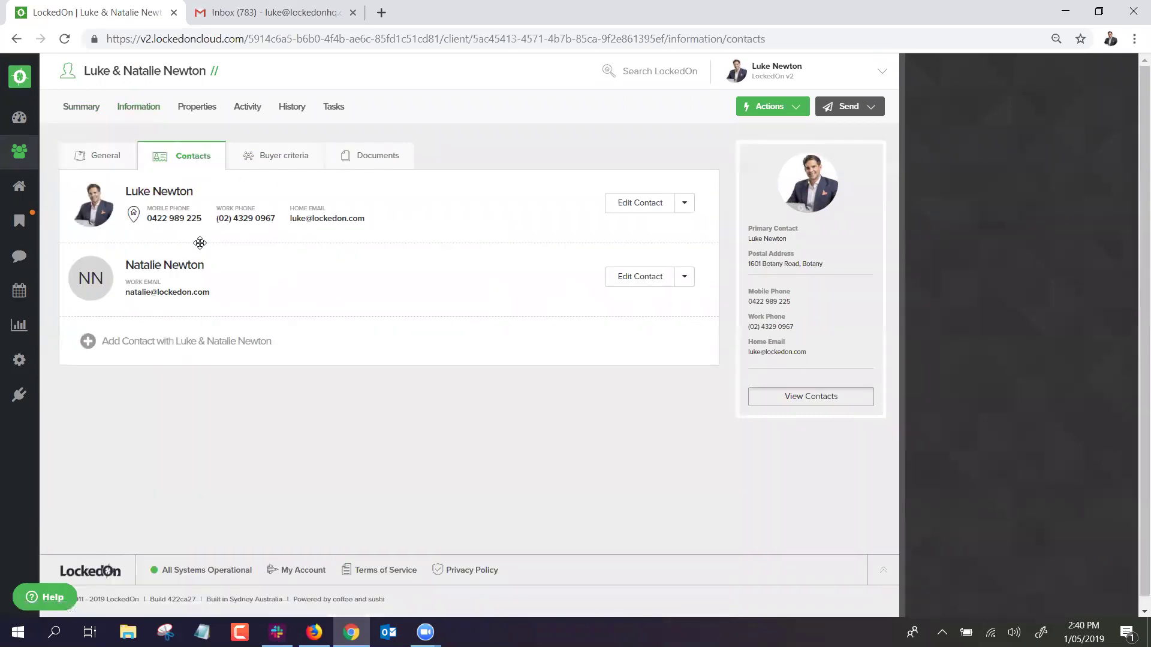
left_click(255, 161)
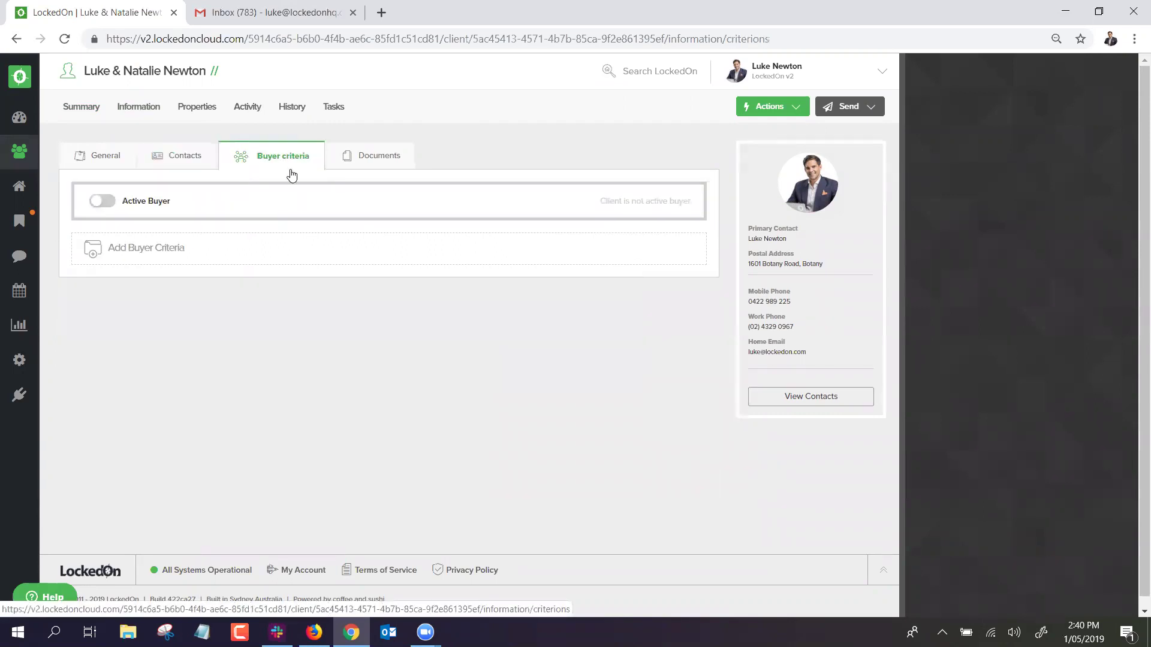
Make the client an active buyer and add buyer criteria labelled 'Dream Home'.
left_click(106, 207)
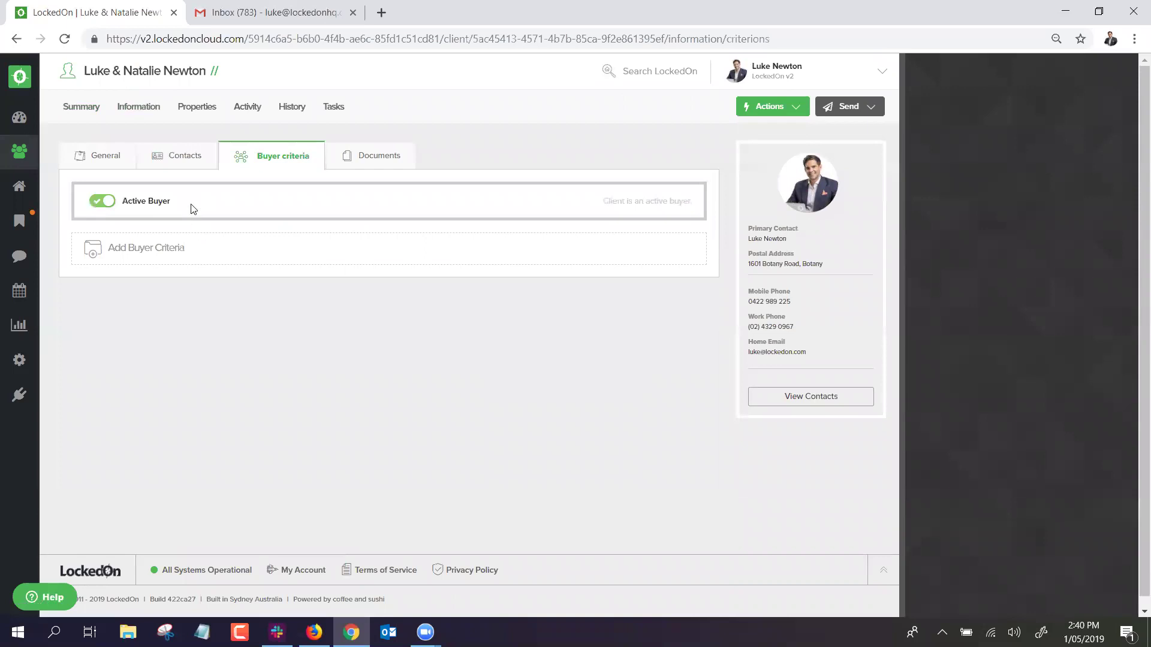
left_click(177, 157)
left_click(249, 157)
left_click(294, 238)
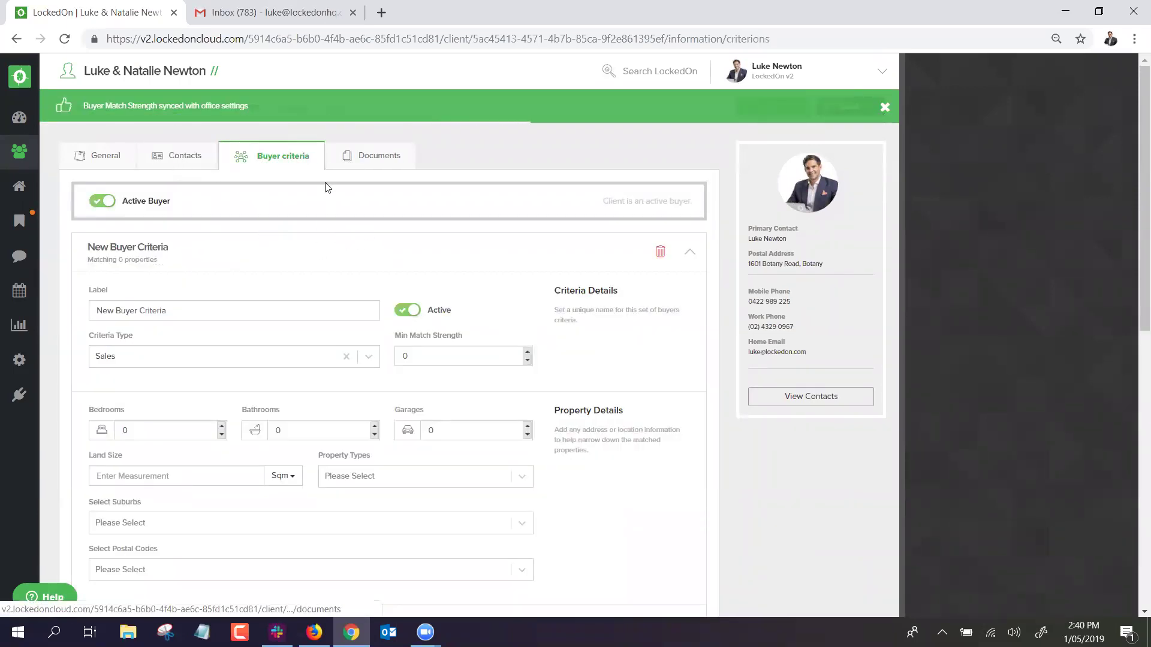
left_click_drag(291, 258, 173, 252)
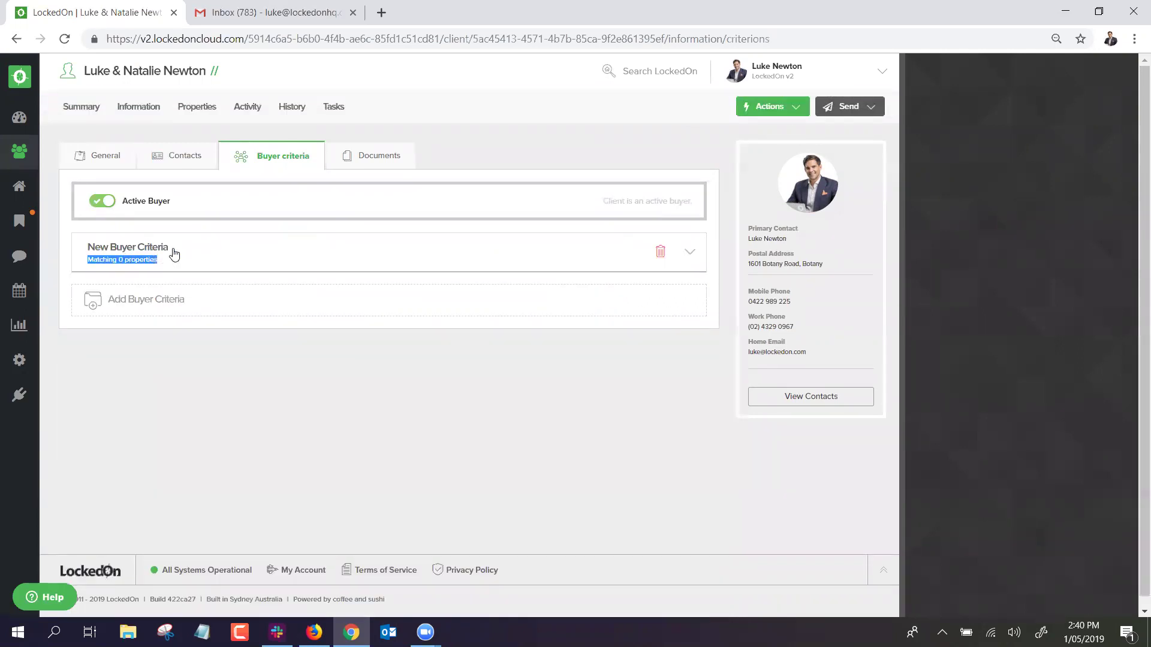
left_click(235, 250)
left_click_drag(181, 305, 48, 311)
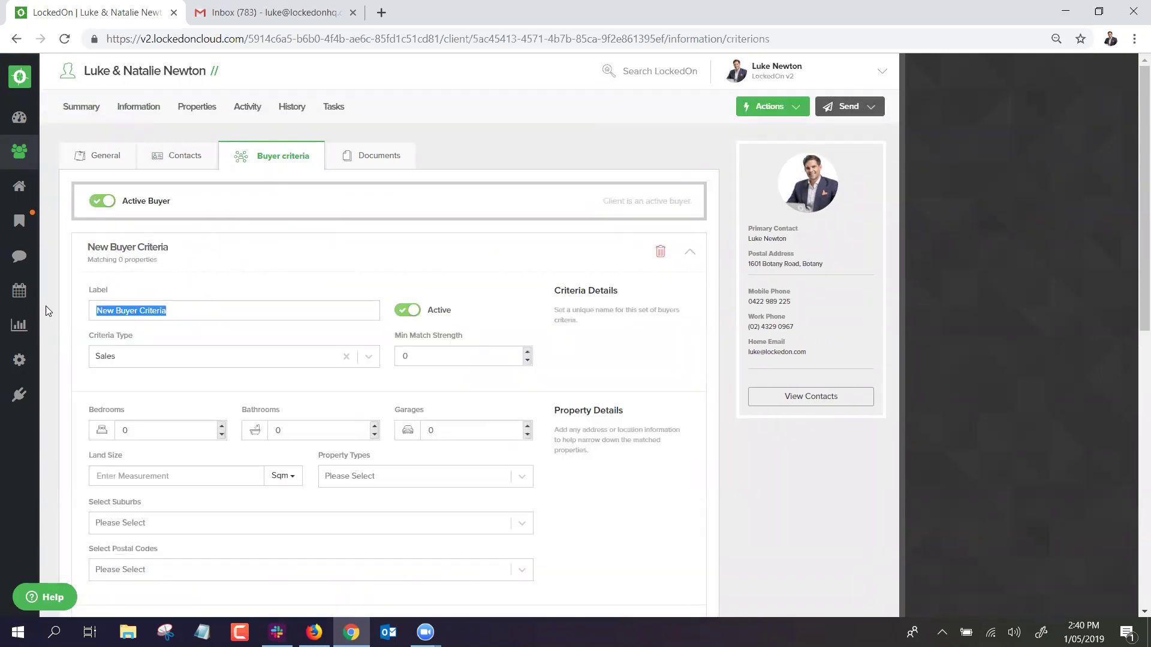
type("Dream Home")
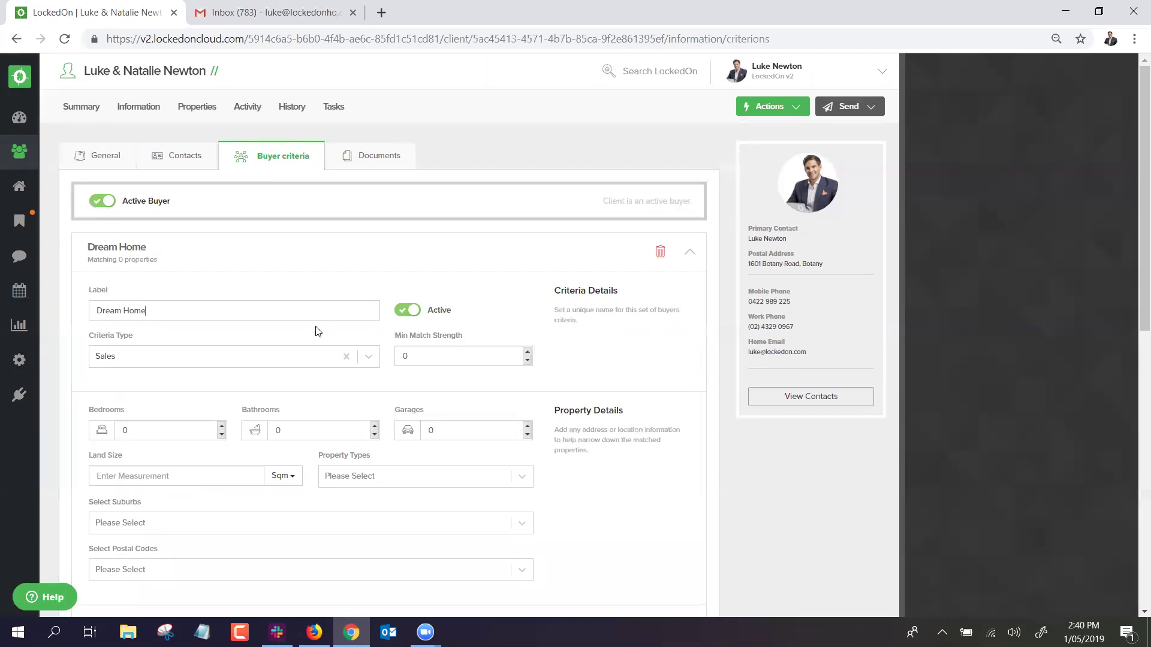
Set the Dream Home criteria to Sales with 3 bedrooms and 2 bathrooms, and save.
scroll(276, 328, "down", 1)
left_click(162, 287)
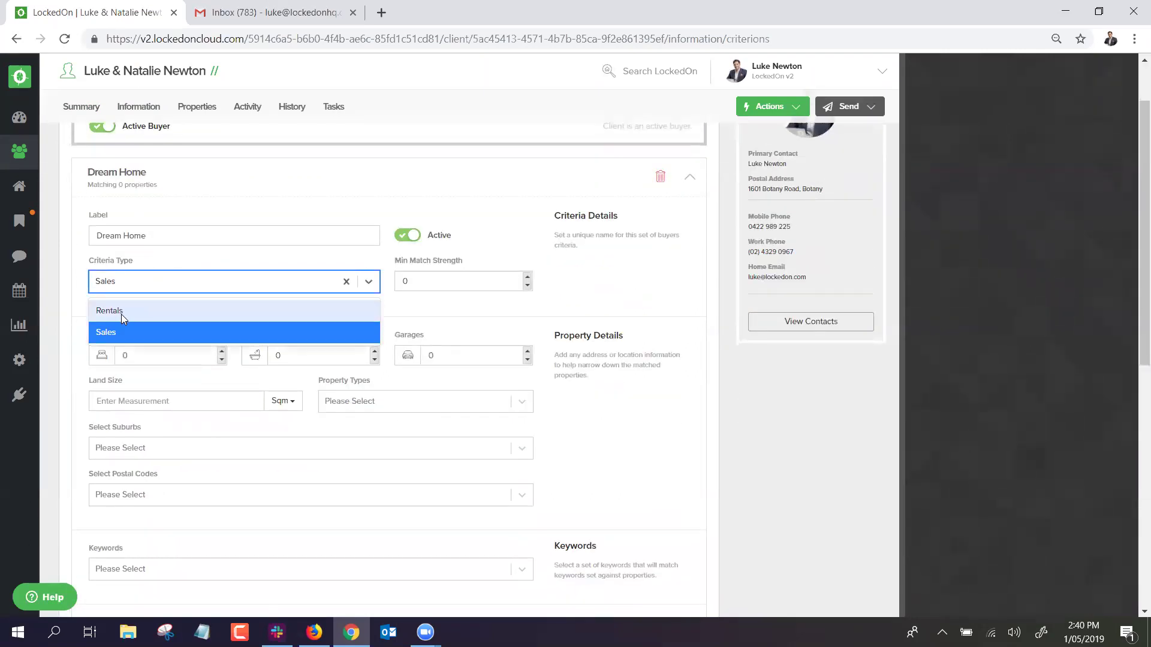
left_click(160, 266)
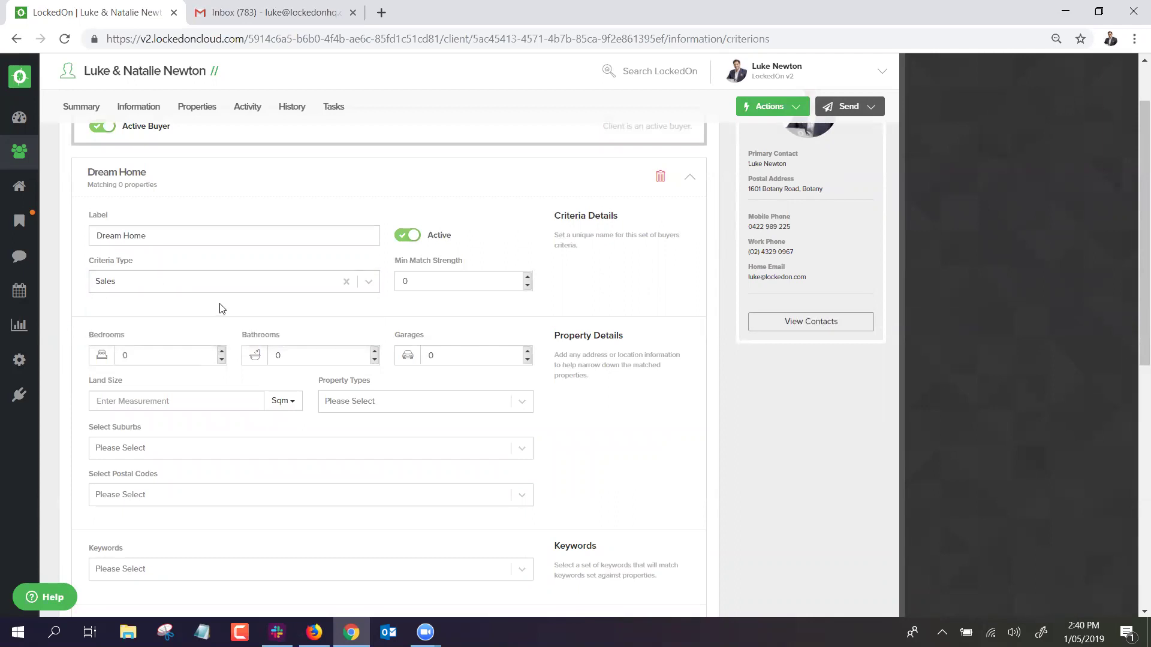
scroll(292, 301, "down", 1)
double_click(423, 207)
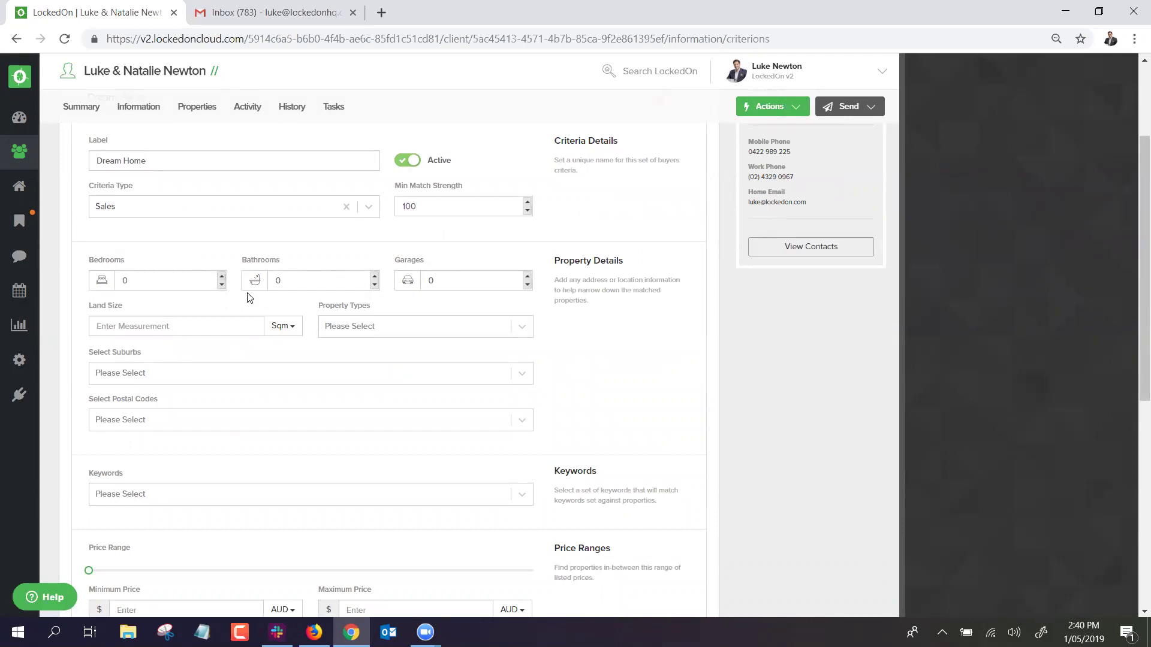
scroll(250, 298, "down", 5)
scroll(250, 298, "up", 5)
scroll(250, 298, "down", 1)
scroll(252, 318, "down", 1)
scroll(228, 234, "up", 1)
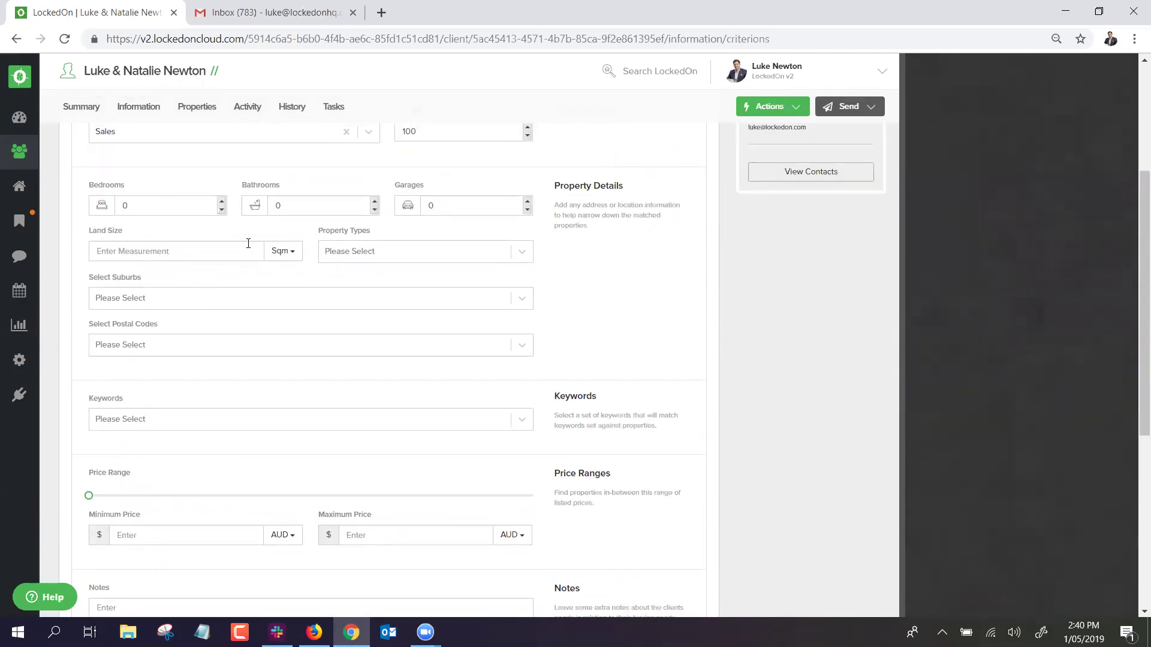
left_click(221, 203)
left_click(221, 204)
left_click(221, 203)
left_click(375, 203)
left_click(374, 203)
scroll(294, 298, "down", 5)
left_click(146, 376)
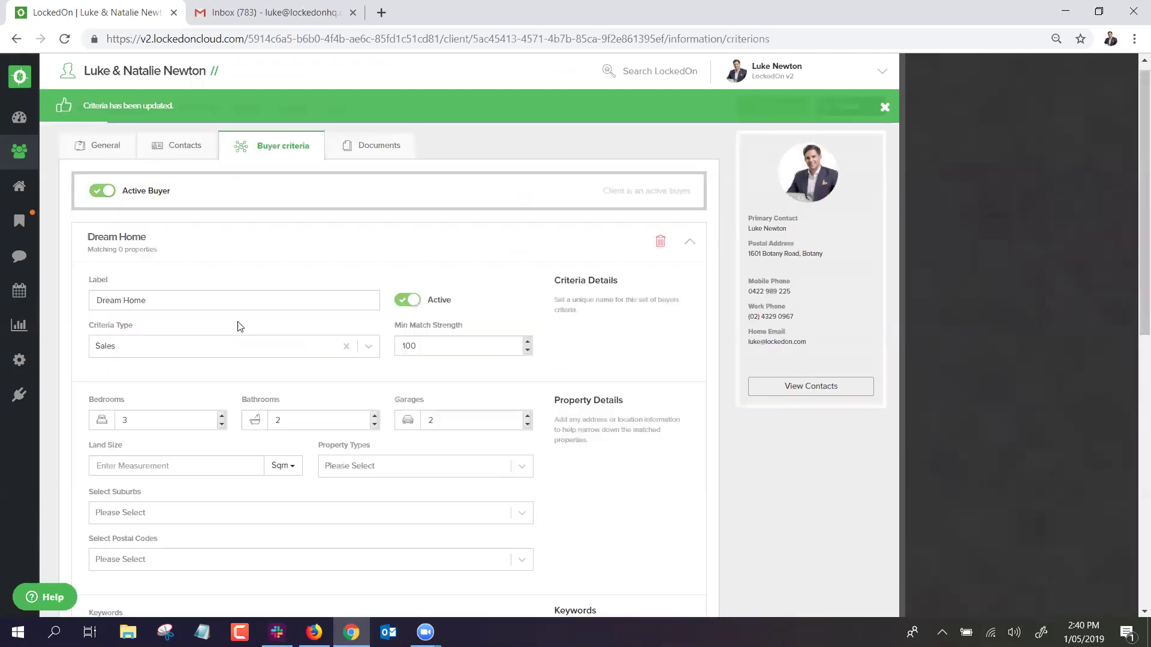
Set the maximum price to 2000000, save, and list the matching properties.
scroll(239, 326, "up", 1)
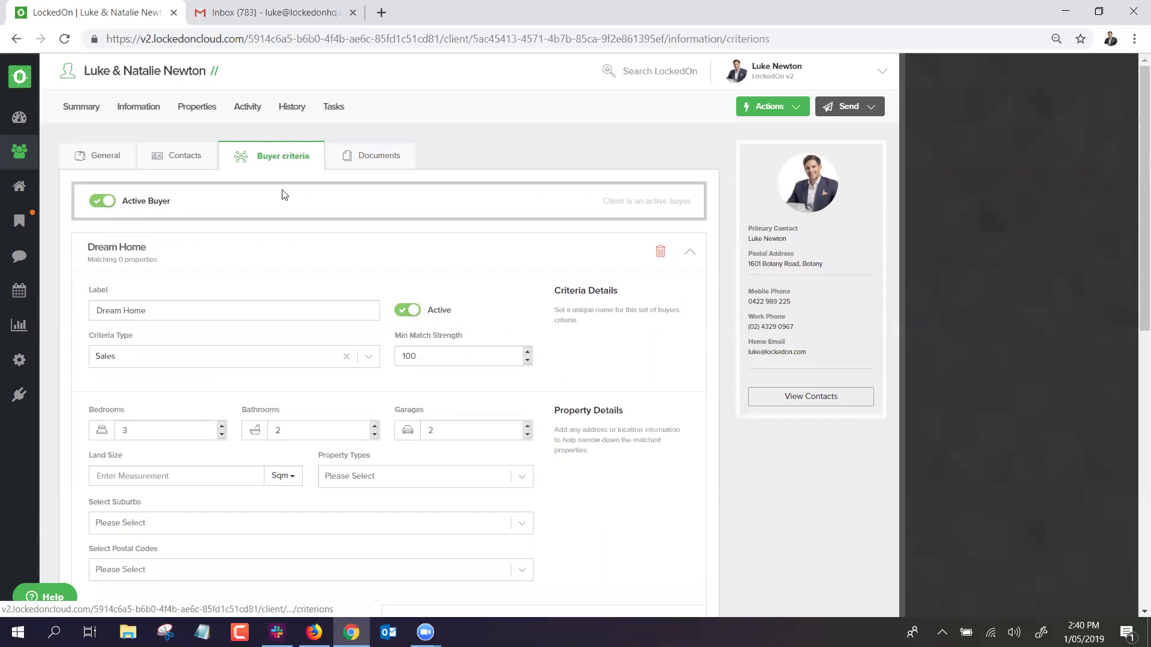
scroll(296, 298, "down", 6)
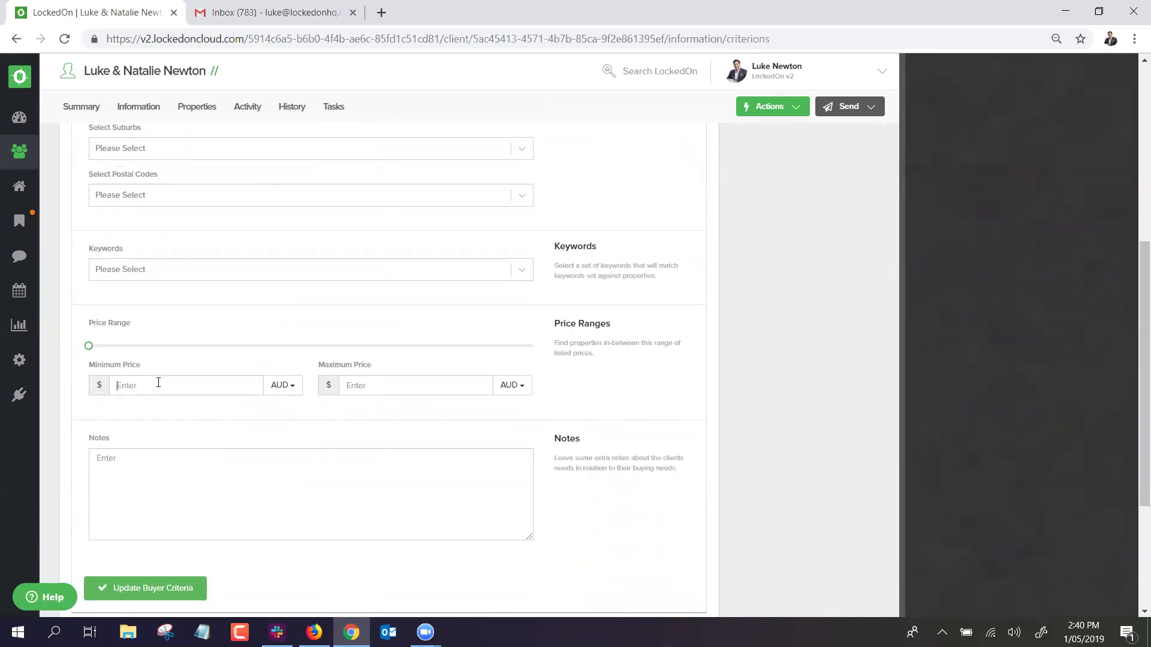
type("2000000")
scroll(424, 381, "down", 1)
left_click(145, 514)
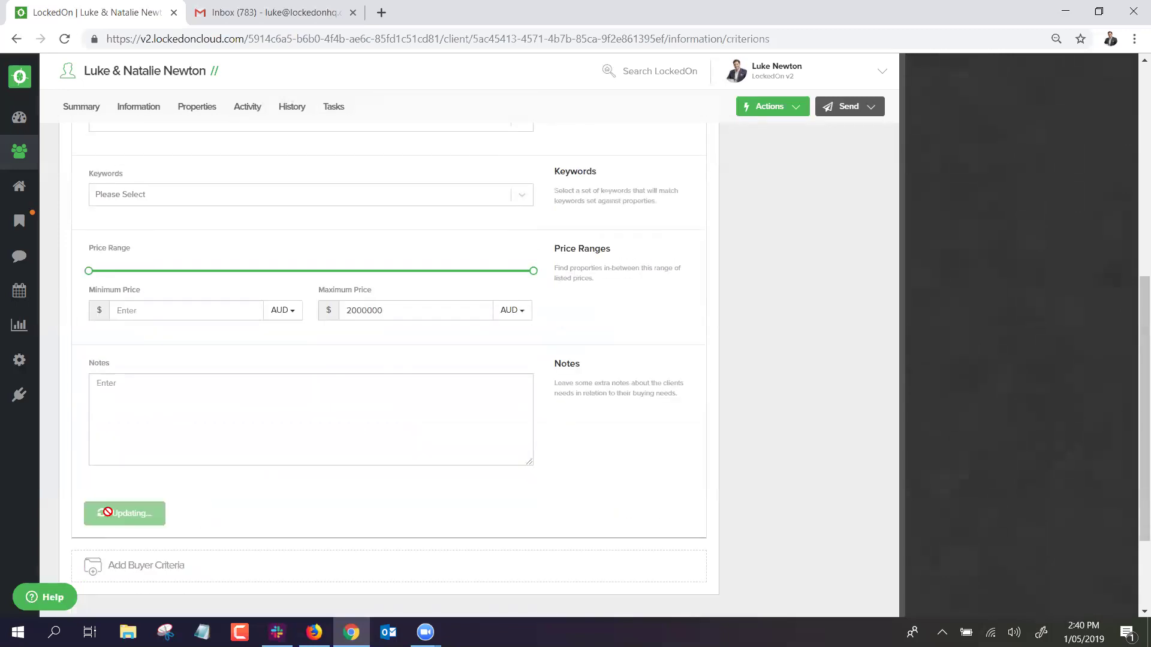
scroll(279, 388, "up", 10)
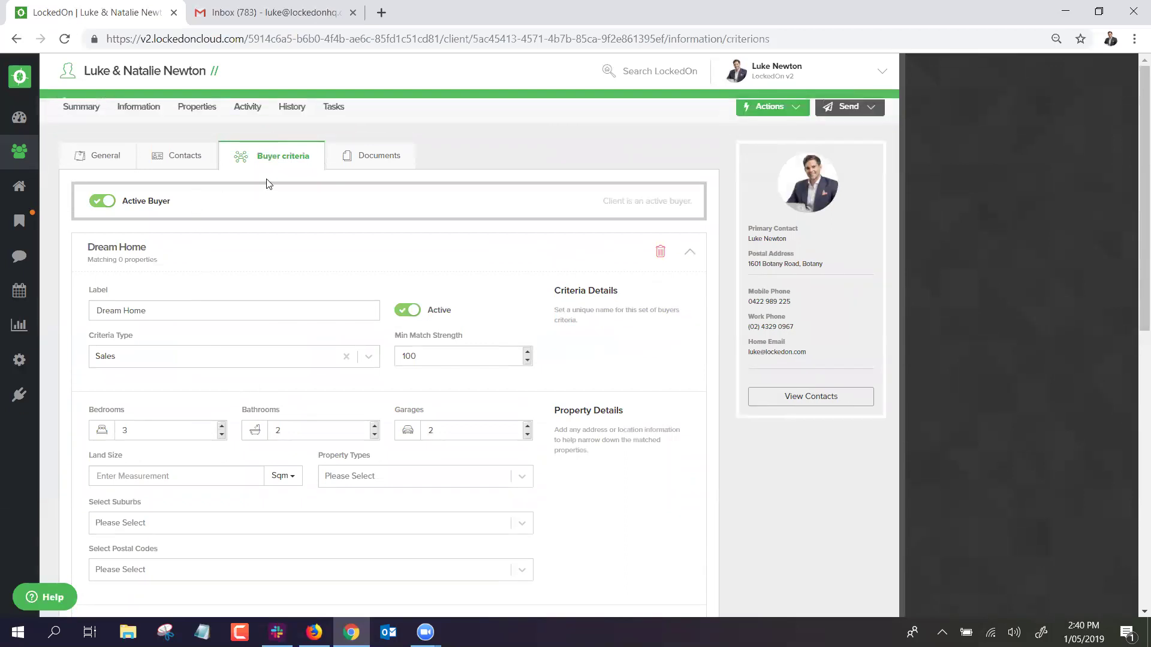
left_click(197, 108)
left_click(110, 155)
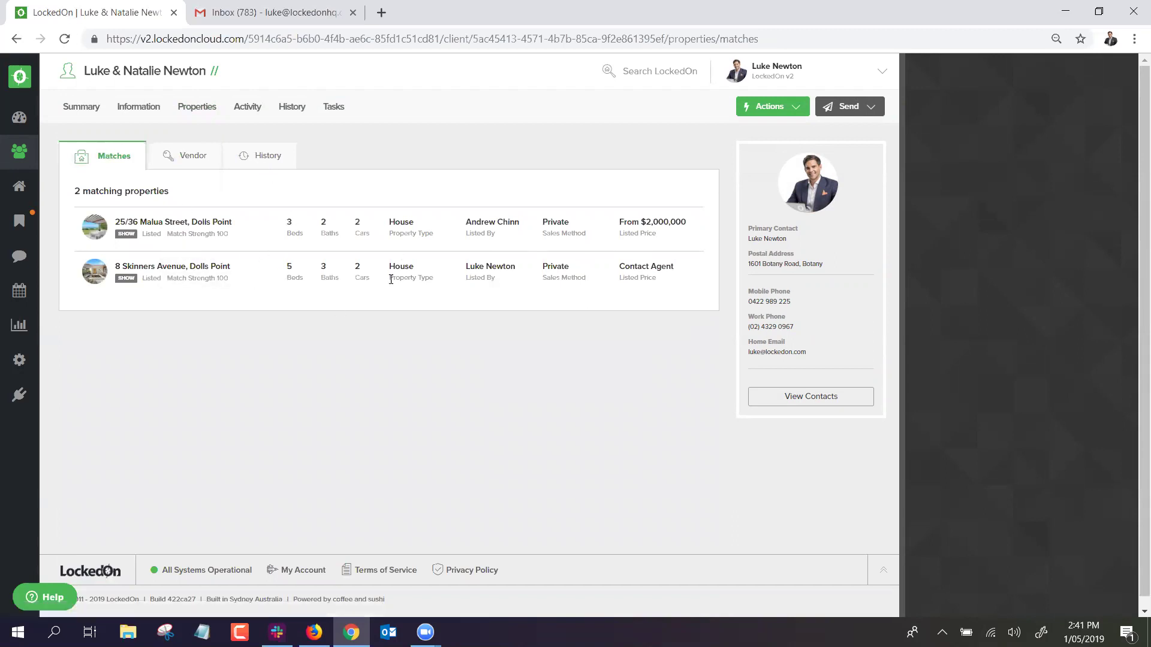
Check the client's vendor properties, then reopen the Dream Home buyer criteria.
left_click(209, 114)
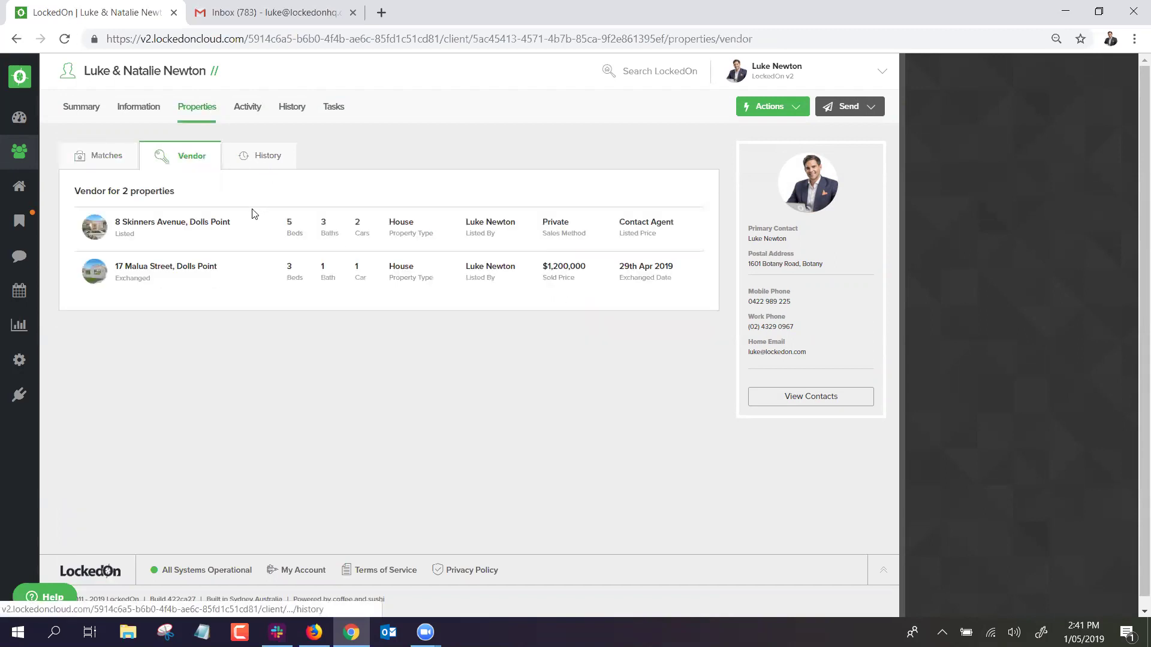
left_click(139, 108)
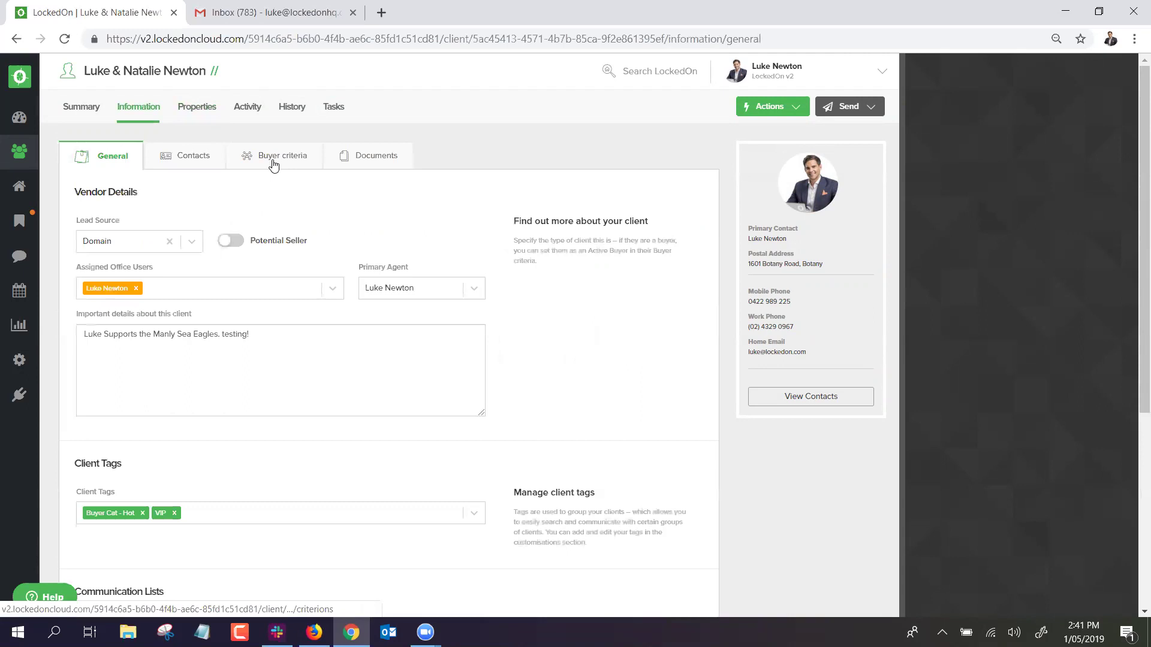
left_click(273, 157)
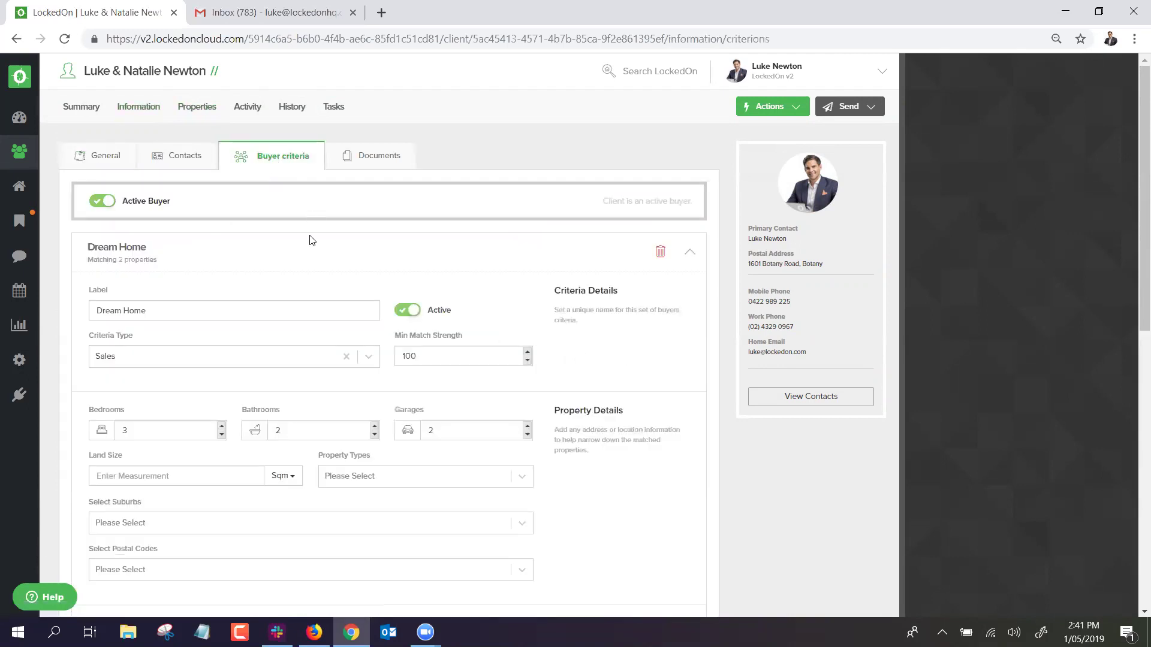
scroll(326, 298, "down", 3)
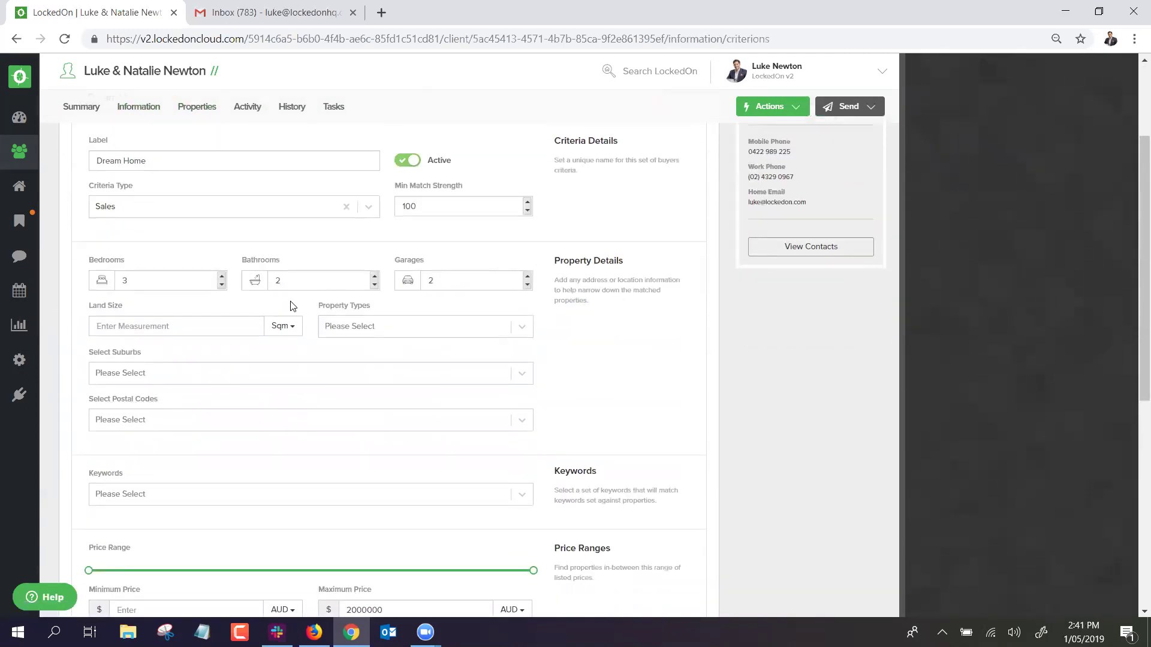
Add House, Townhouse and Apartment as the wanted property types.
left_click(363, 327)
type("house")
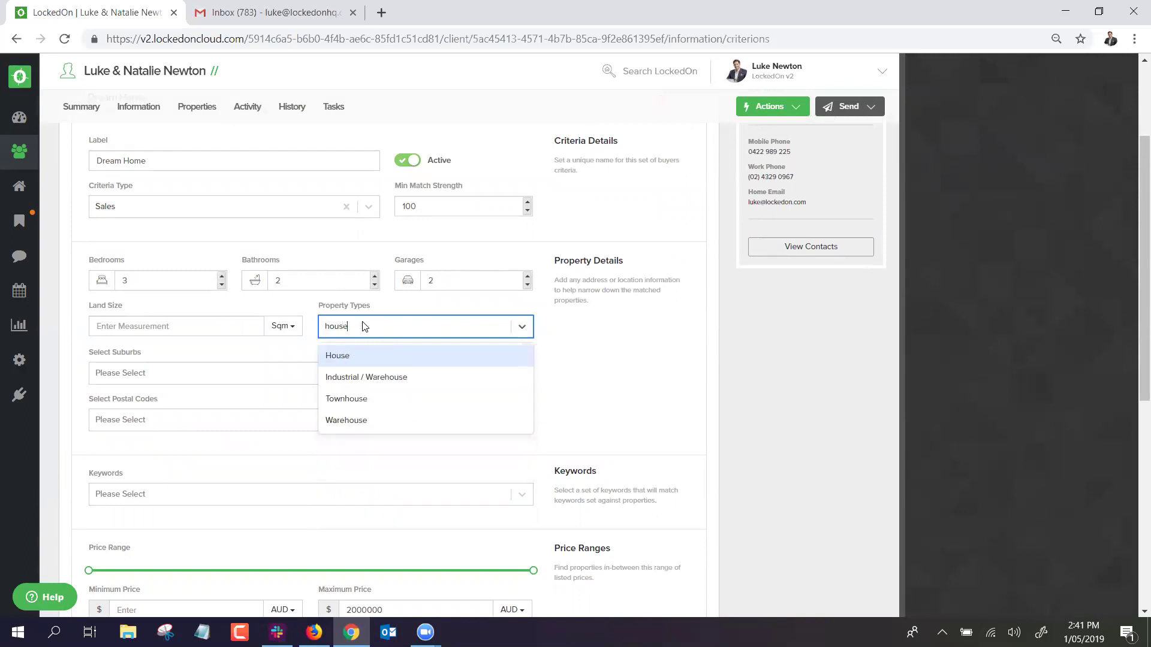
left_click(346, 357)
type("town")
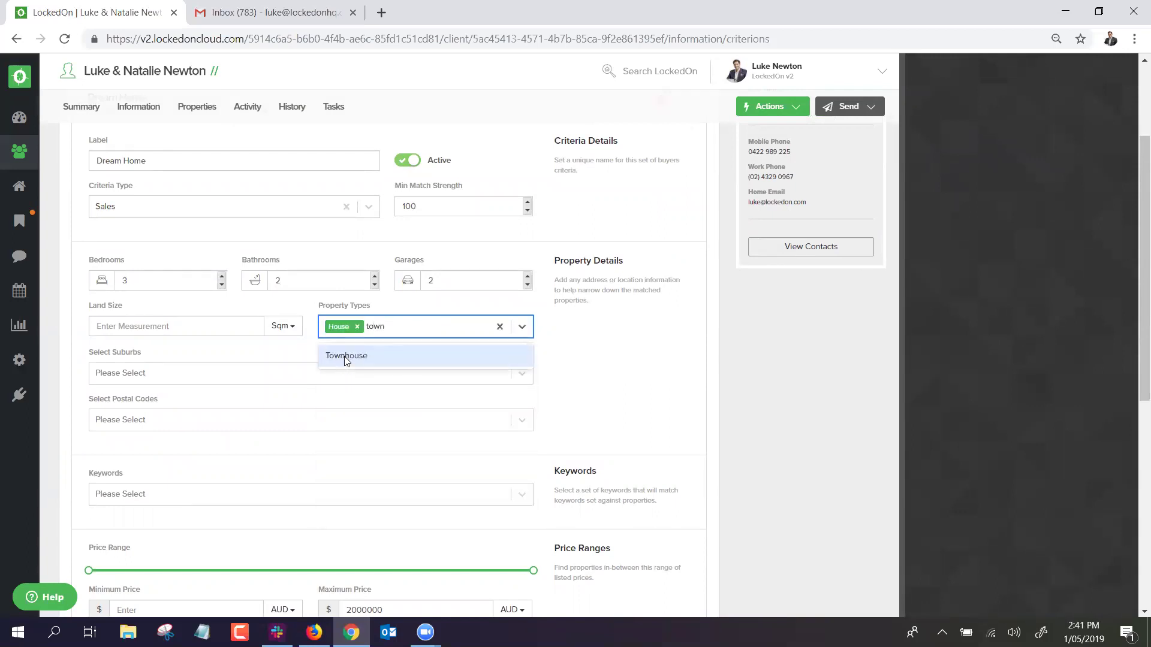
left_click(345, 357)
type("apr")
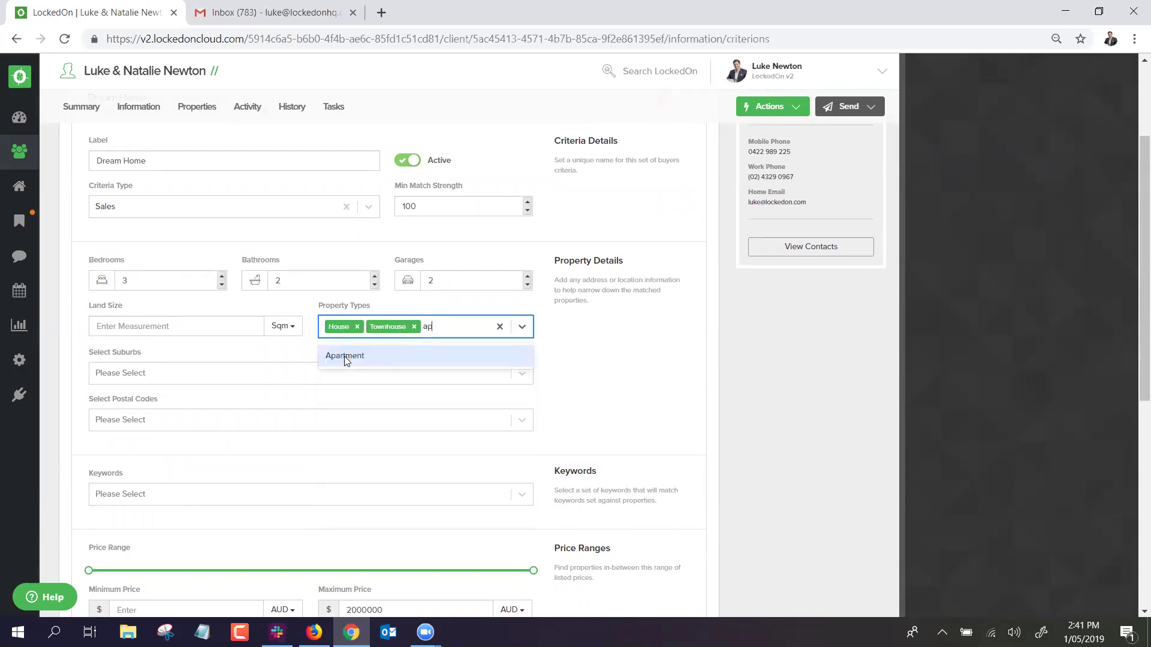
key("BackSpace")
type("ar")
left_click(345, 357)
Add Dolls Point and Sans Souci as the wanted suburbs.
left_click(160, 380)
type("Dolls")
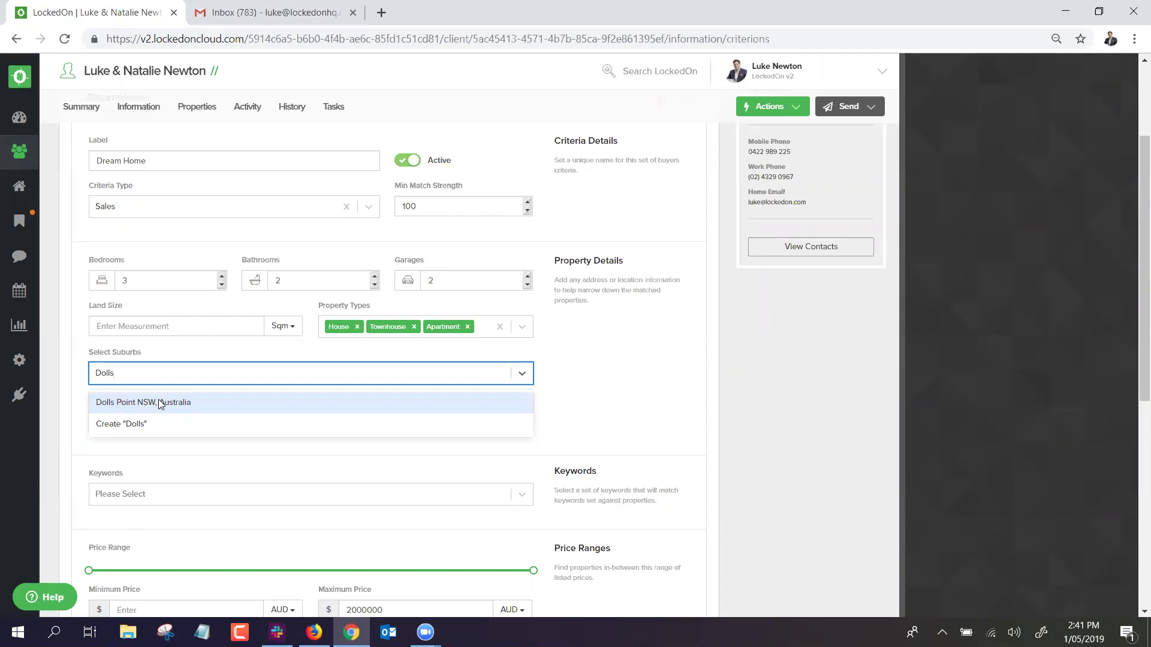
left_click(161, 403)
type("Sans")
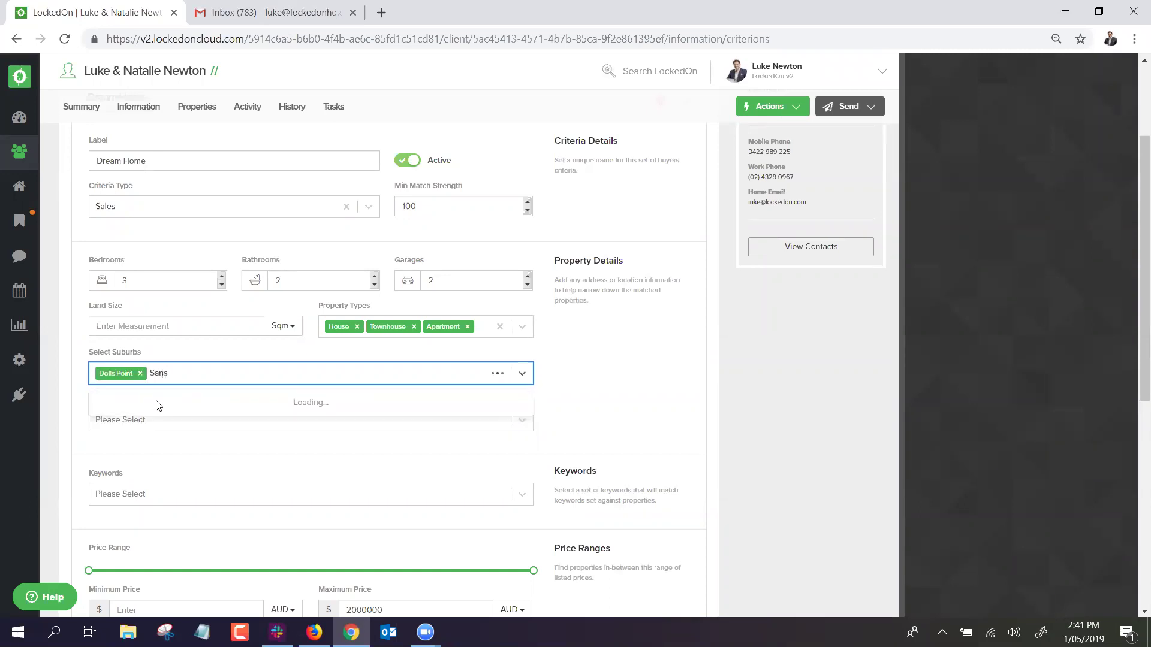
type(" so")
left_click(159, 405)
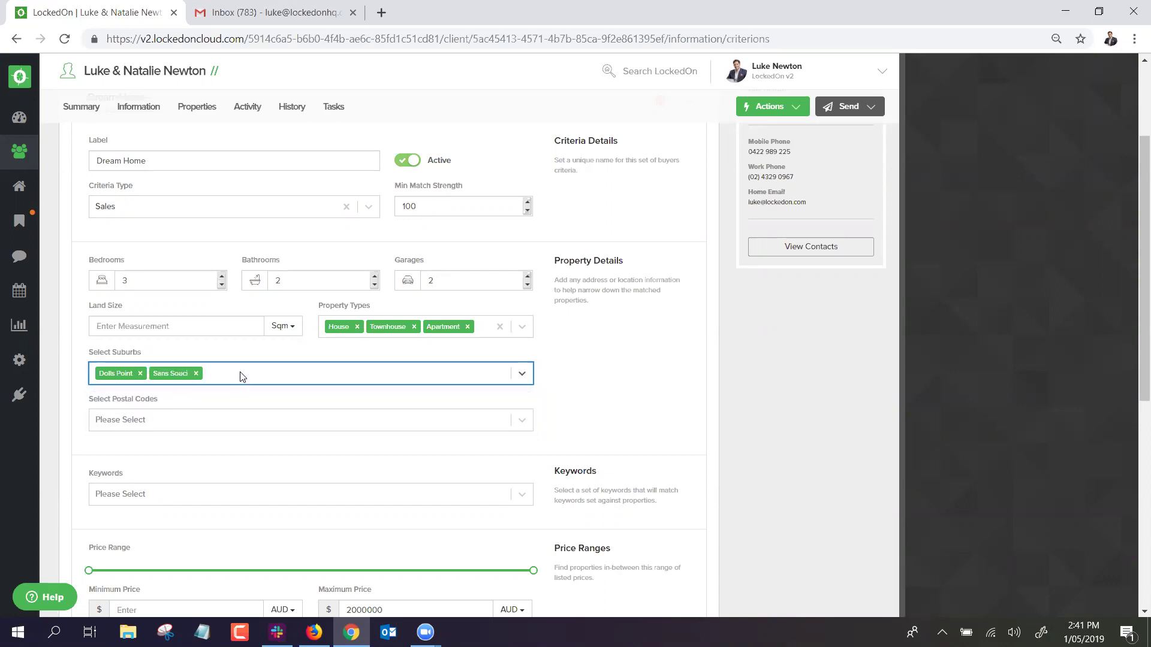
left_click(253, 352)
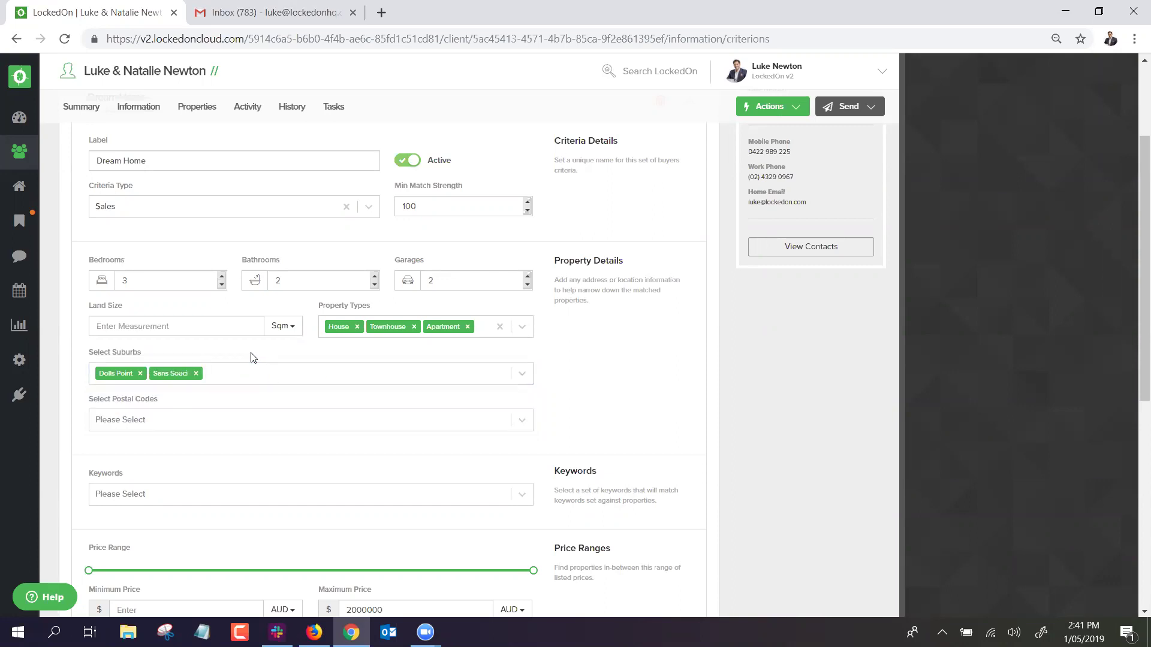
Add the keyword Botany Bay Views and save the buyer criteria.
scroll(250, 354, "down", 2)
left_click(180, 353)
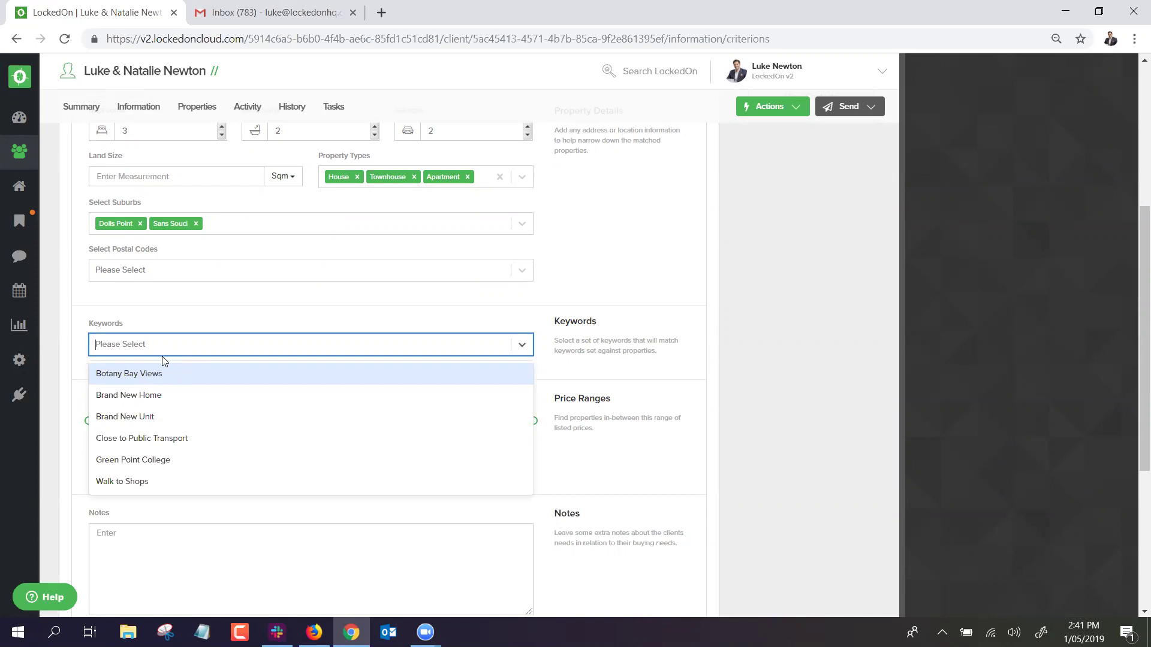
left_click(127, 377)
left_click(177, 316)
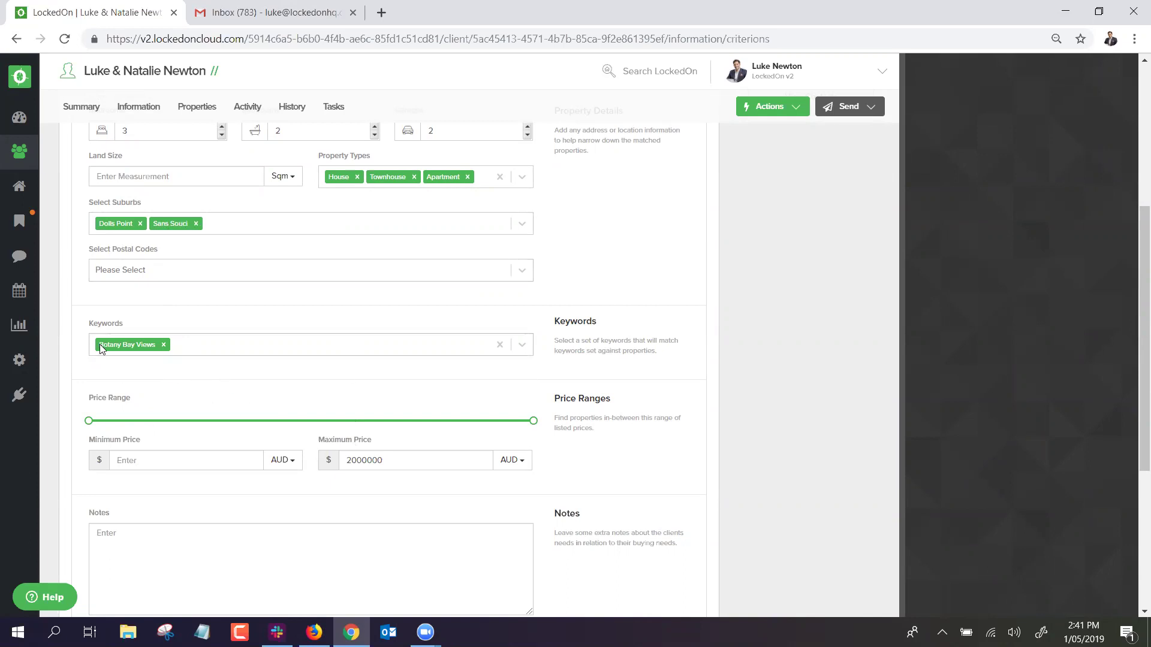
scroll(139, 335, "down", 5)
left_click(143, 379)
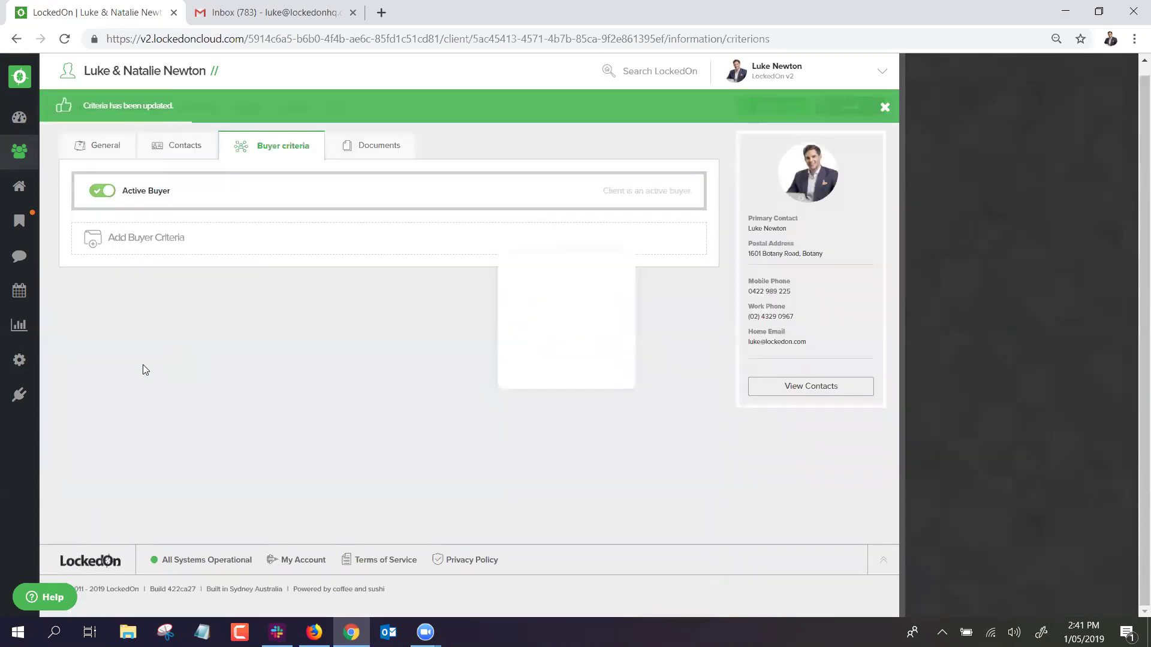
Show the properties matching the client's buyer criteria.
scroll(178, 509, "down", 2)
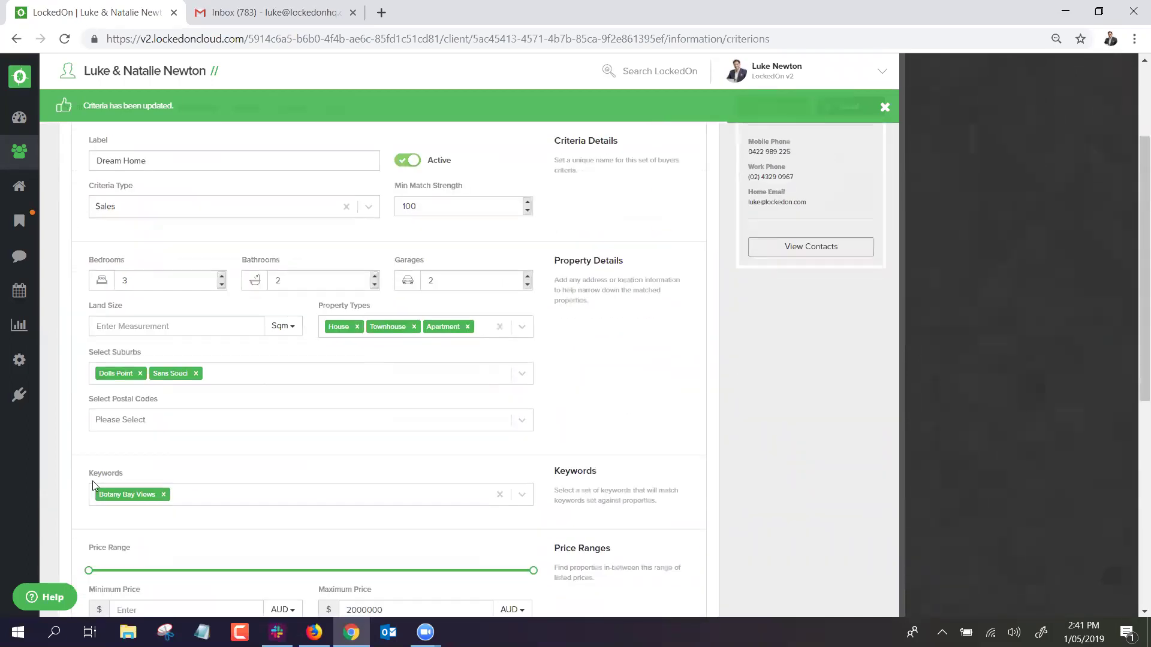
scroll(192, 488, "up", 2)
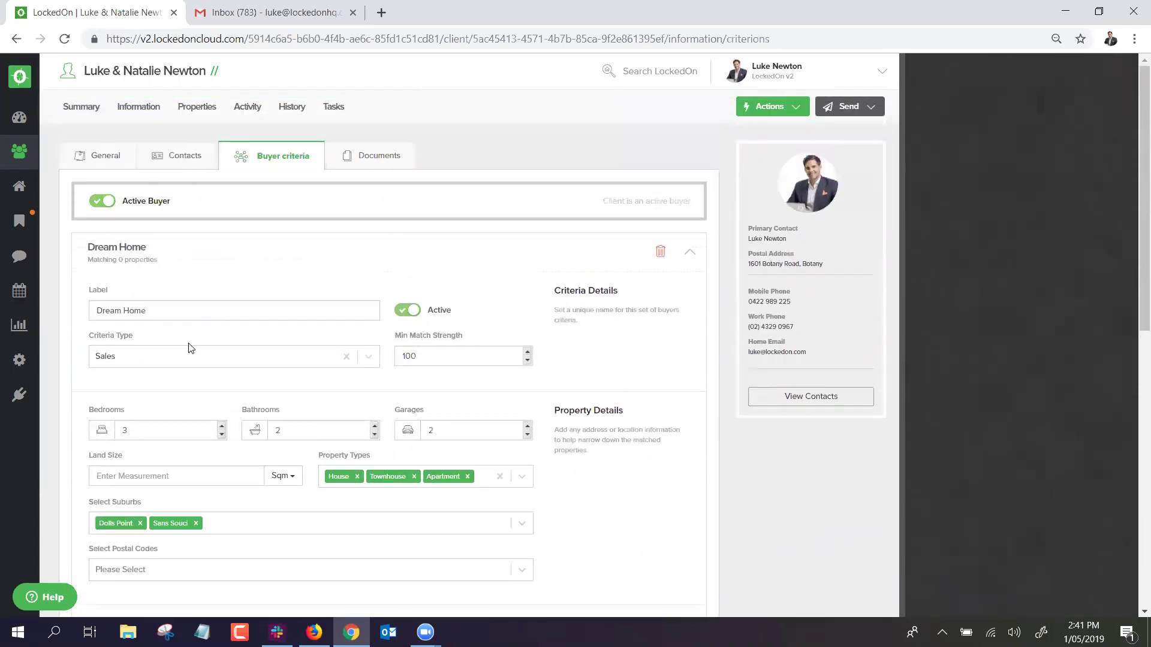
left_click(181, 118)
left_click(113, 157)
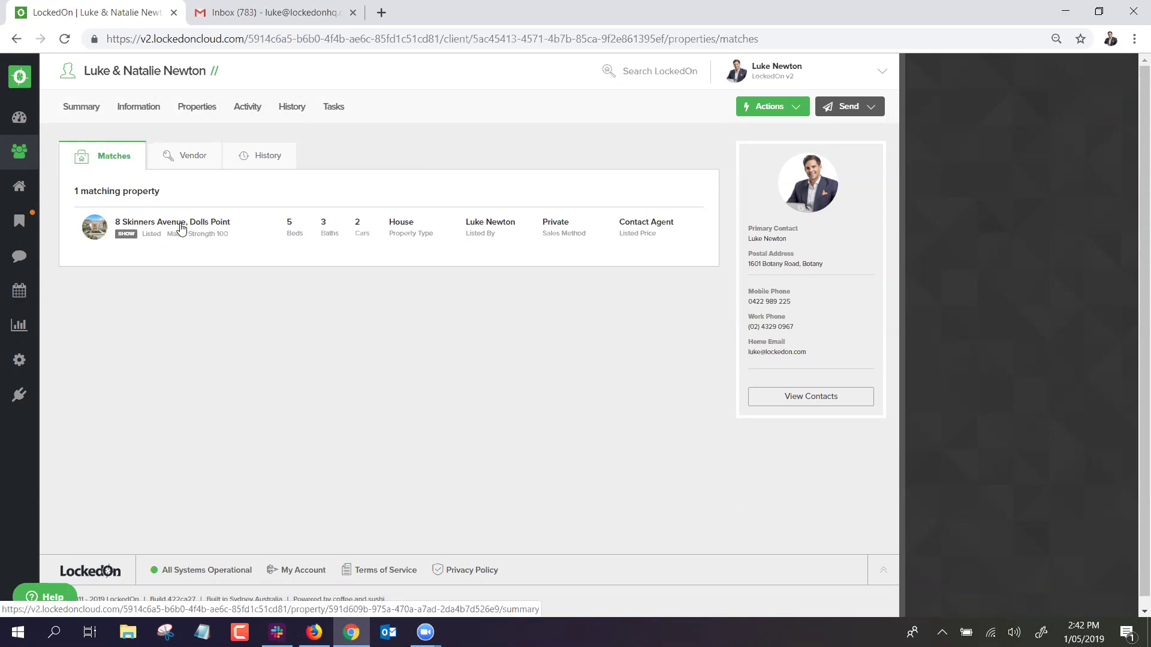
left_click(181, 228)
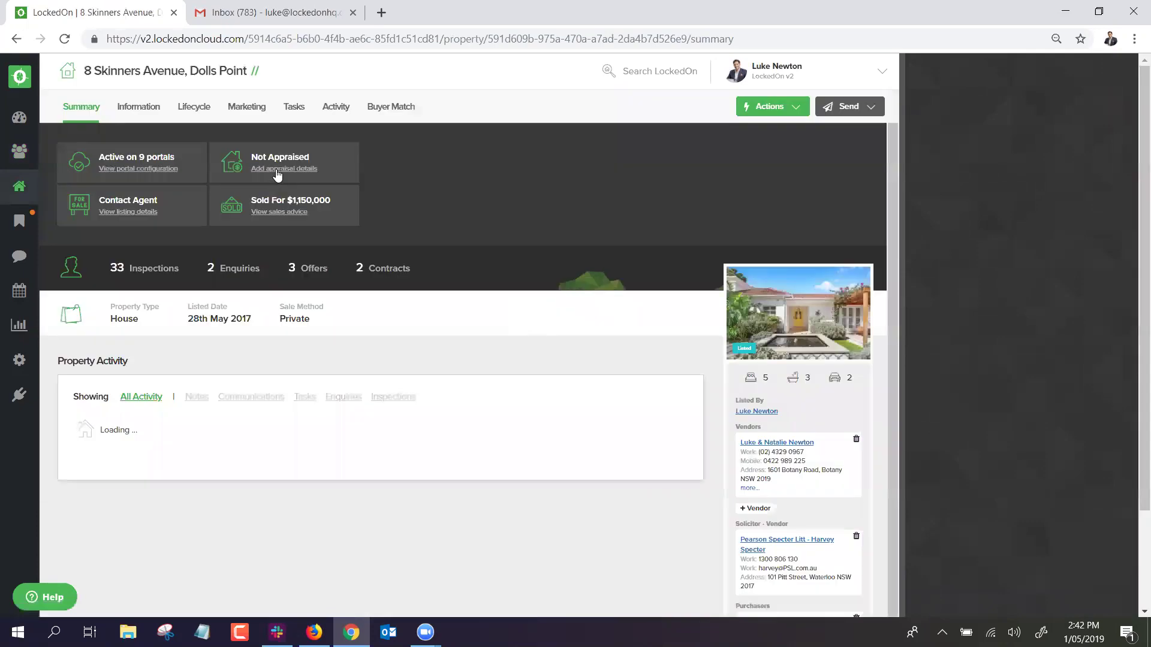
left_click(151, 108)
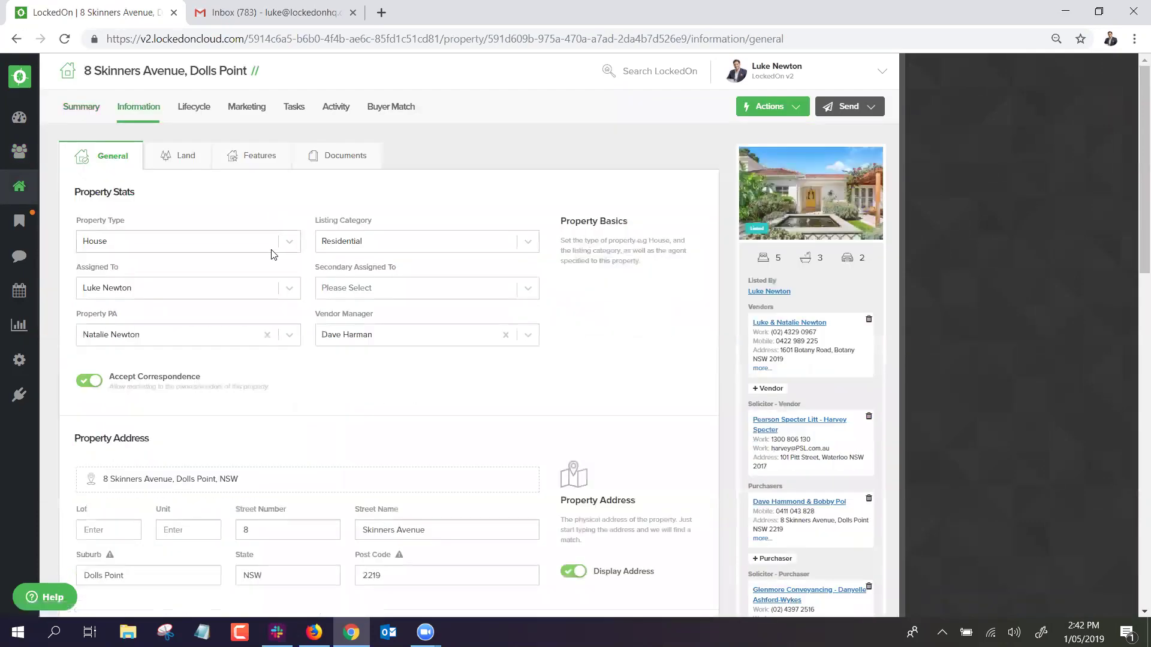
scroll(275, 251, "down", 13)
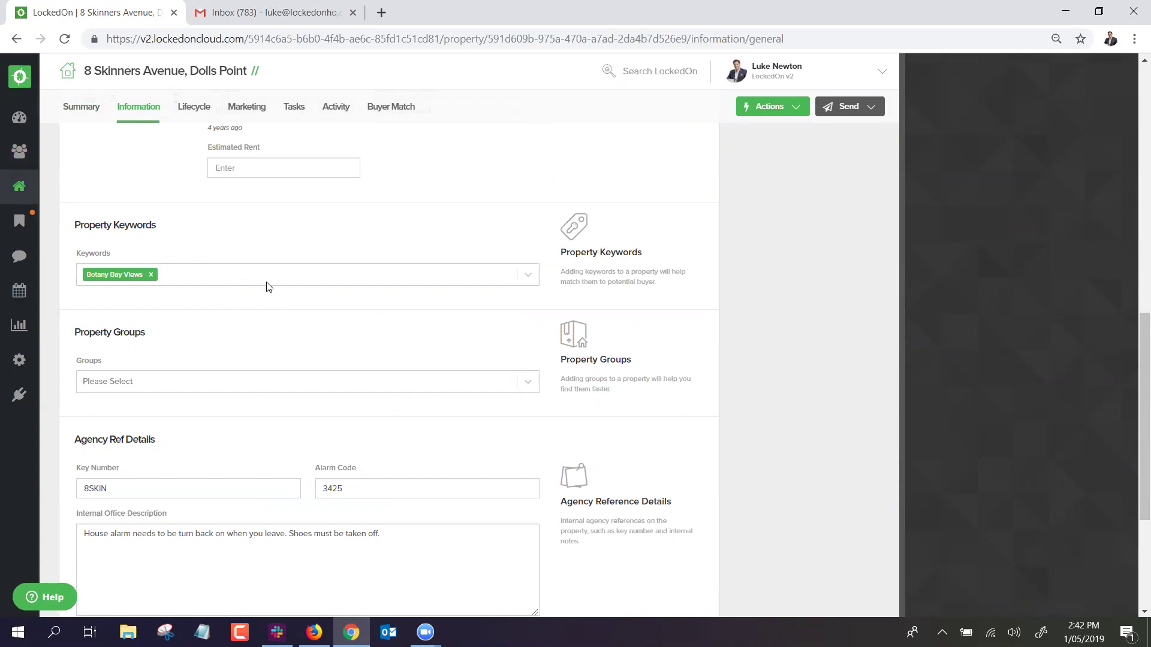
scroll(167, 303, "up", 1)
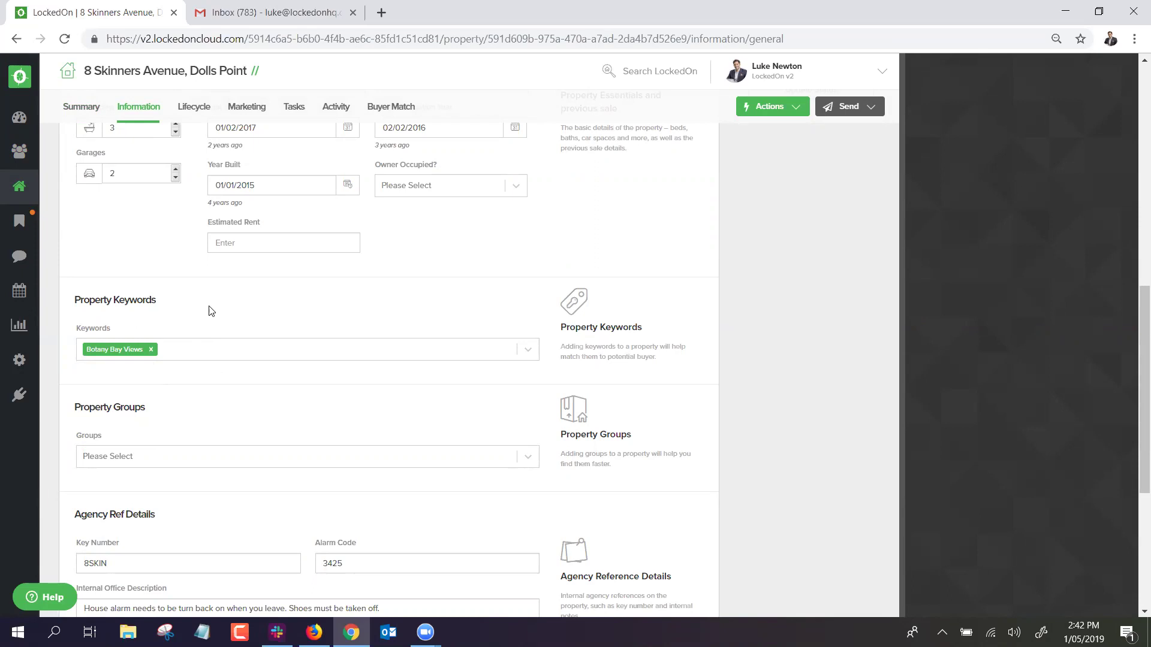
left_click(15, 40)
left_click(15, 39)
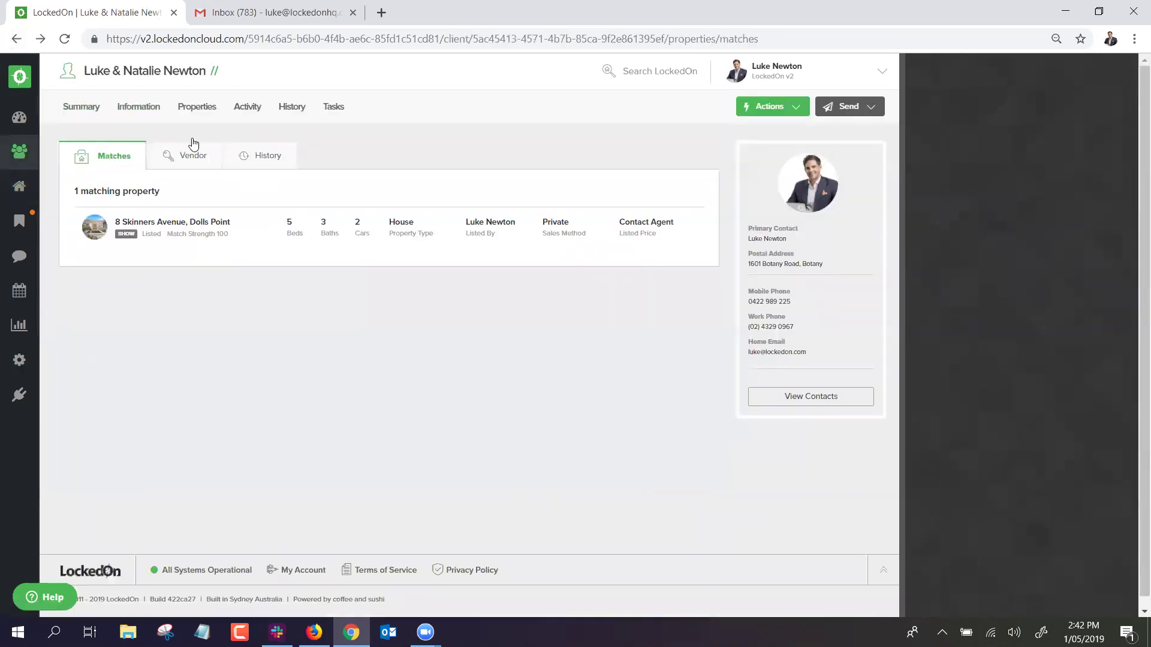
Remove Apartment, House, Townhouse, the Dolls Point and Sans Souci suburbs, and the Botany Bay Views keyword from Dream Home.
left_click(141, 110)
left_click(270, 158)
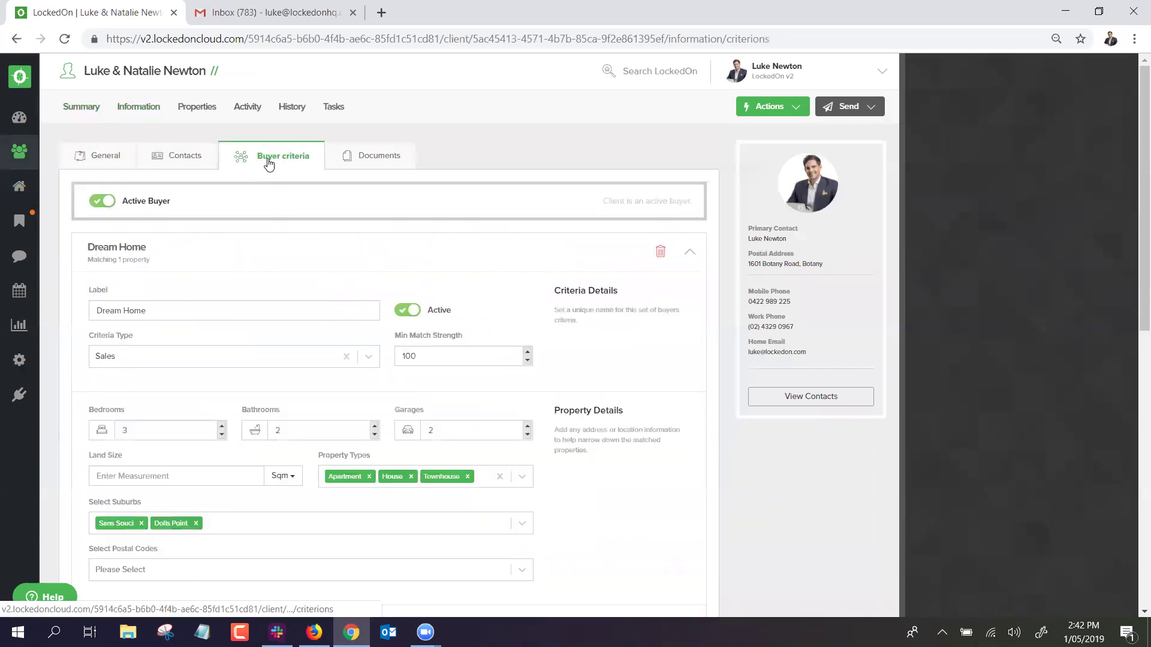
left_click(203, 262)
left_click(205, 264)
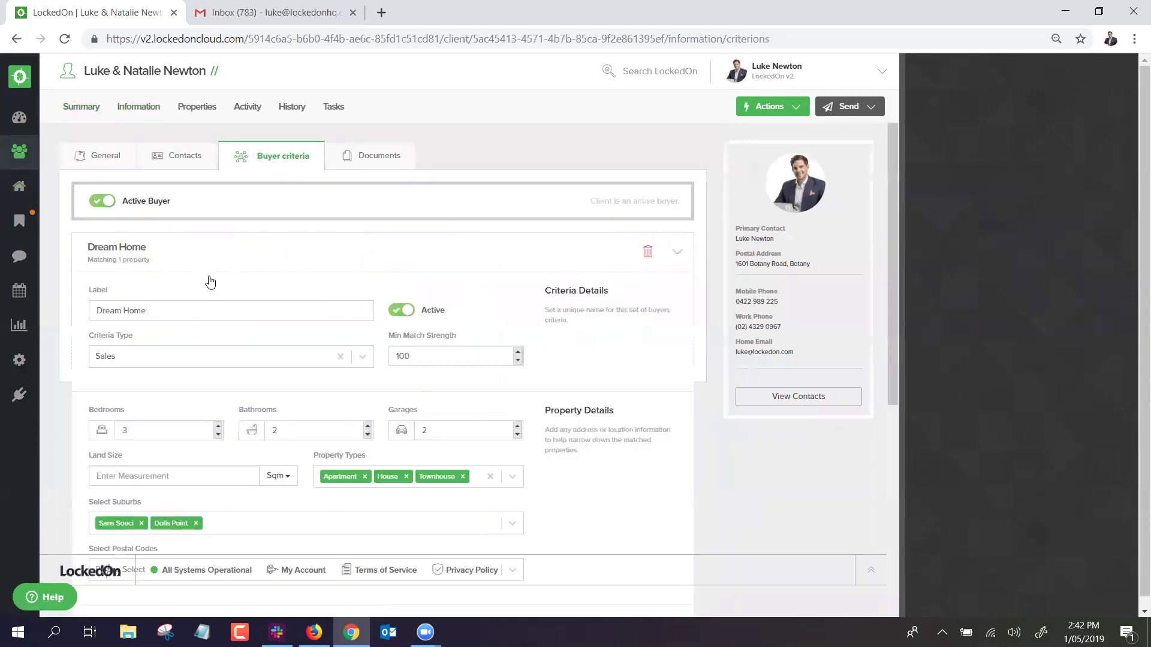
scroll(282, 384, "down", 1)
scroll(282, 385, "down", 2)
left_click(368, 328)
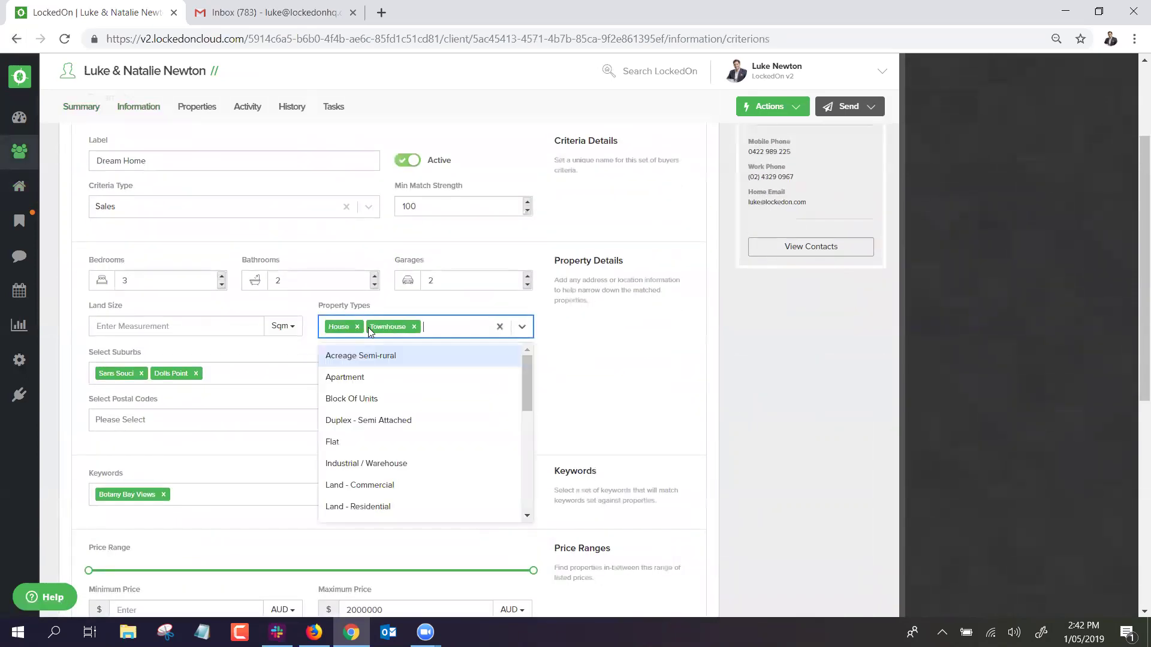
left_click(357, 327)
left_click(373, 327)
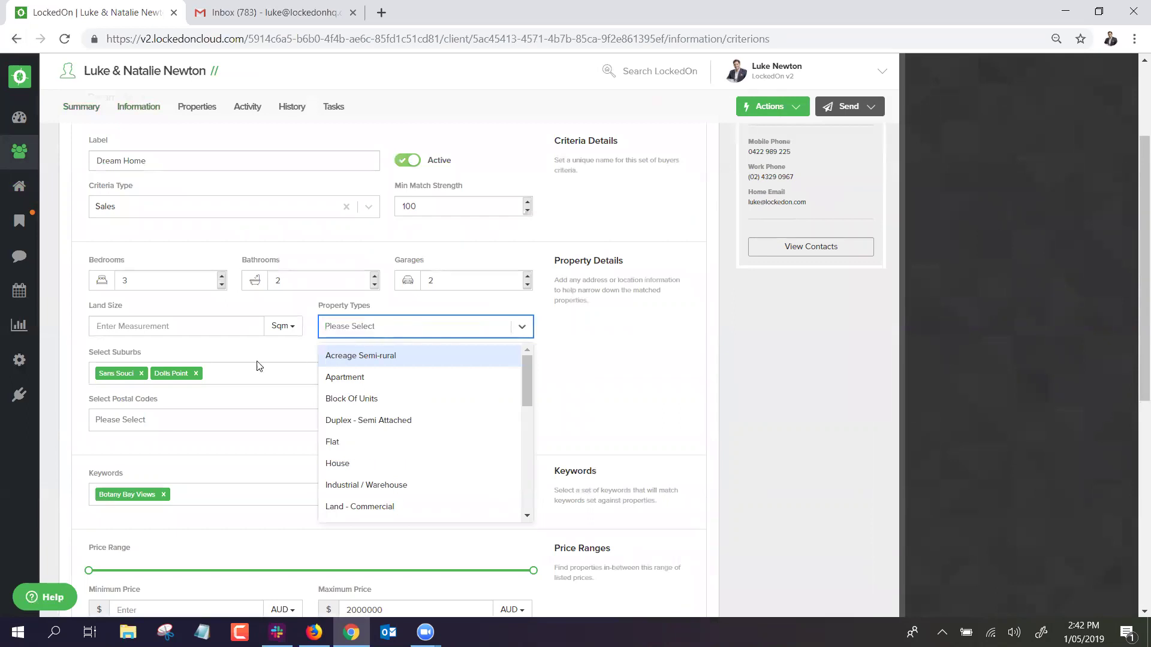
left_click(195, 374)
left_click(141, 374)
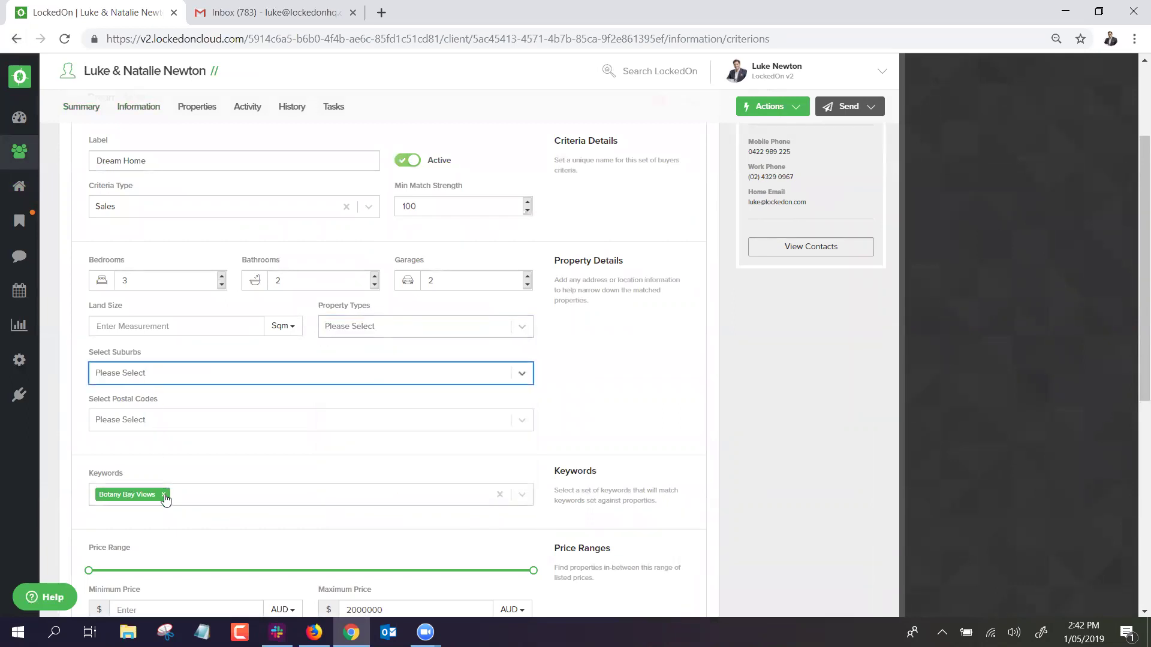
left_click(163, 494)
Set 2 bedrooms, 1 bathroom and a 4000000 maximum price, save the criteria, and view the matching properties.
left_click(222, 285)
left_click(375, 285)
scroll(424, 342, "down", 4)
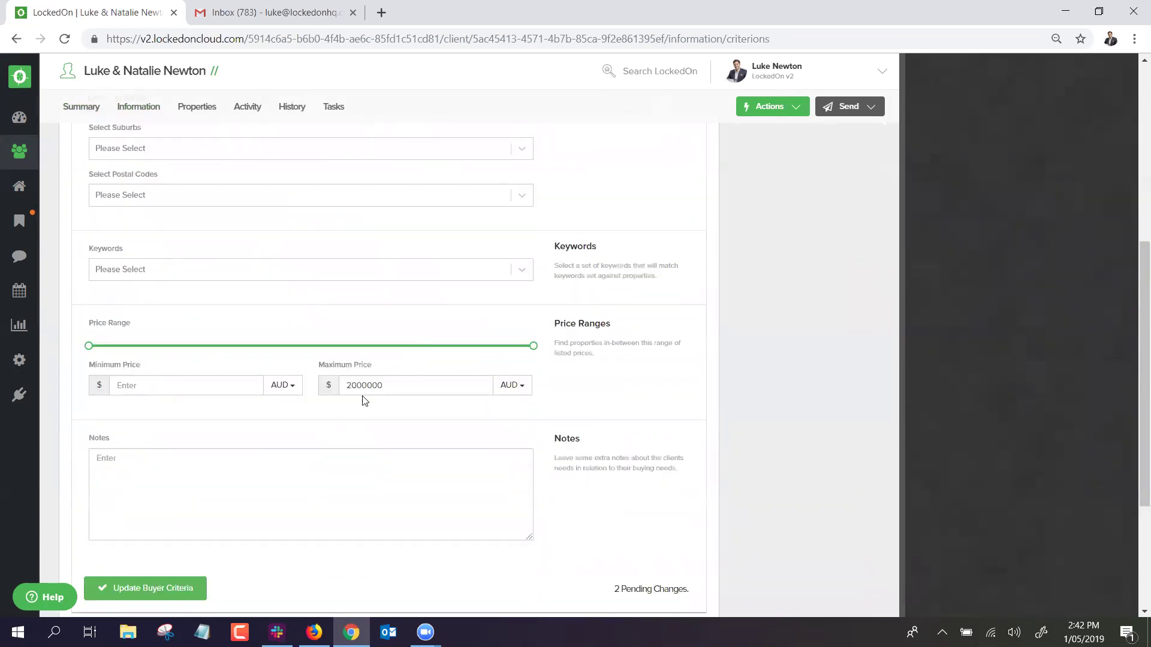
double_click(356, 380)
type("4000000")
left_click(152, 595)
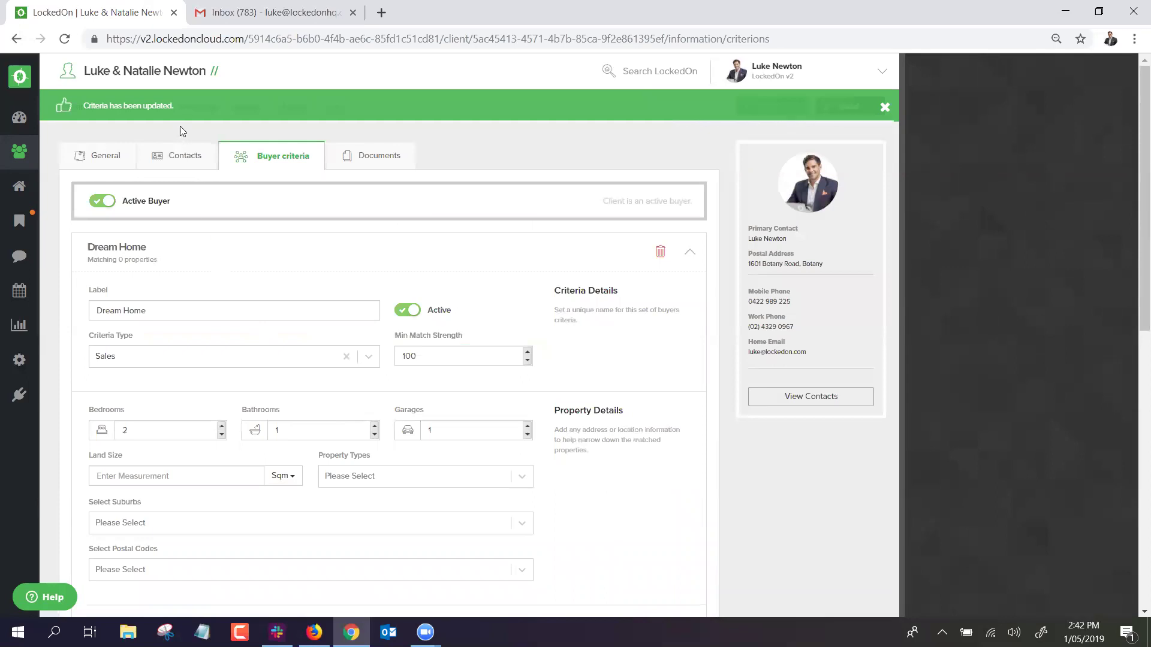
left_click(196, 108)
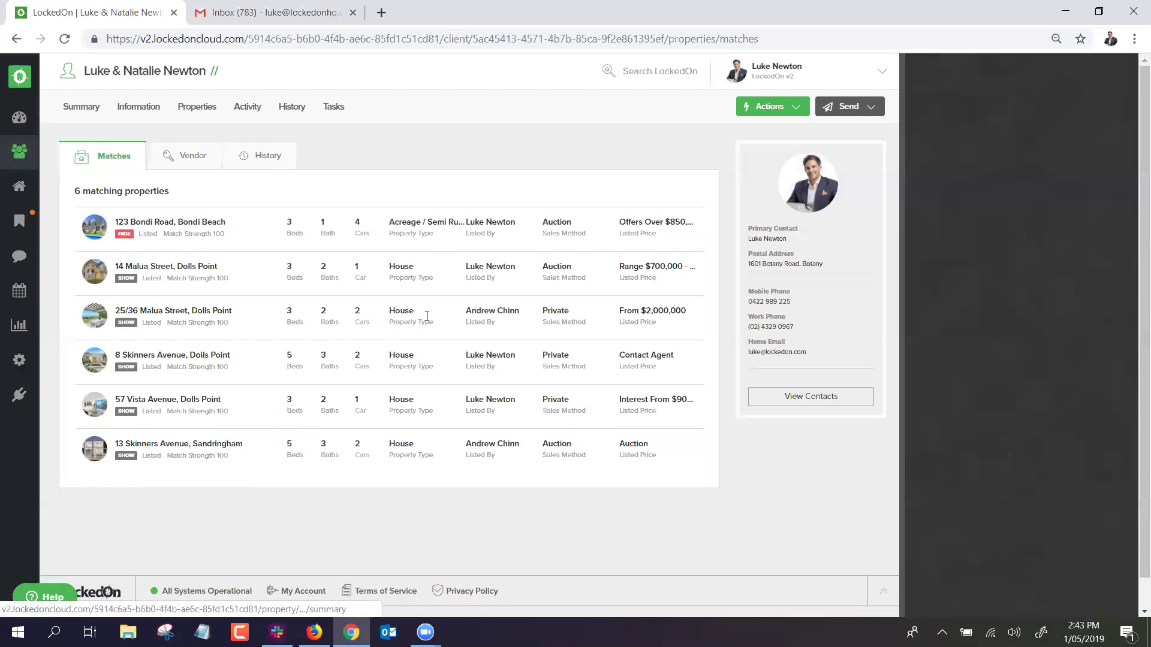
Start an email to the client using the Buyer Match template.
left_click(862, 106)
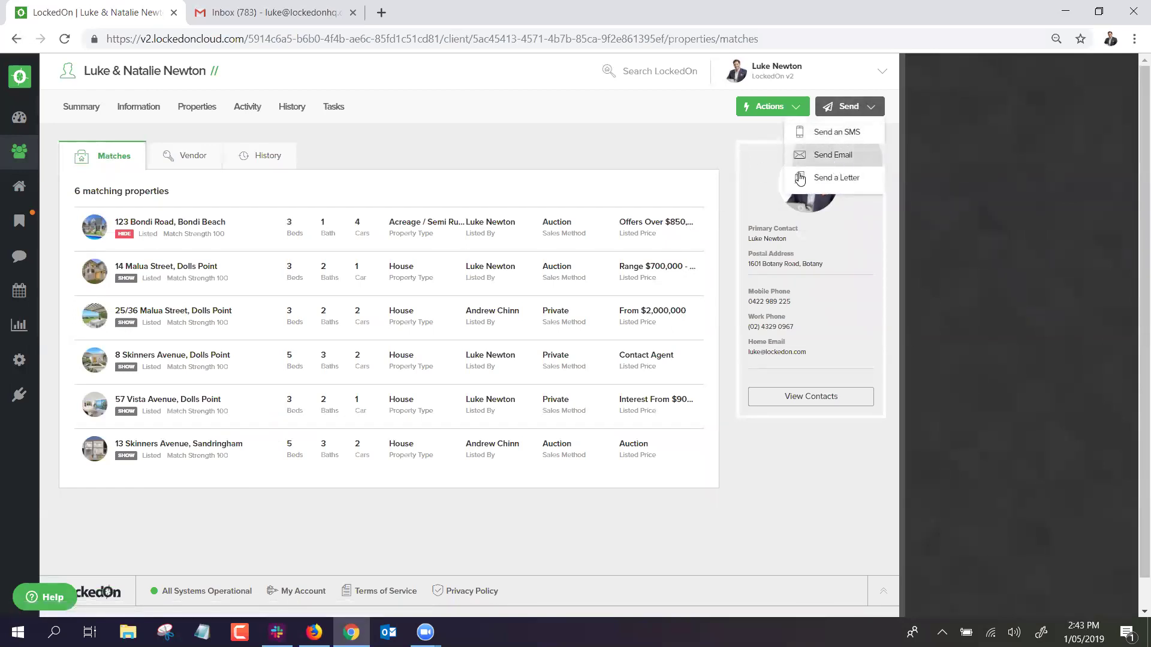
left_click(806, 155)
left_click(863, 259)
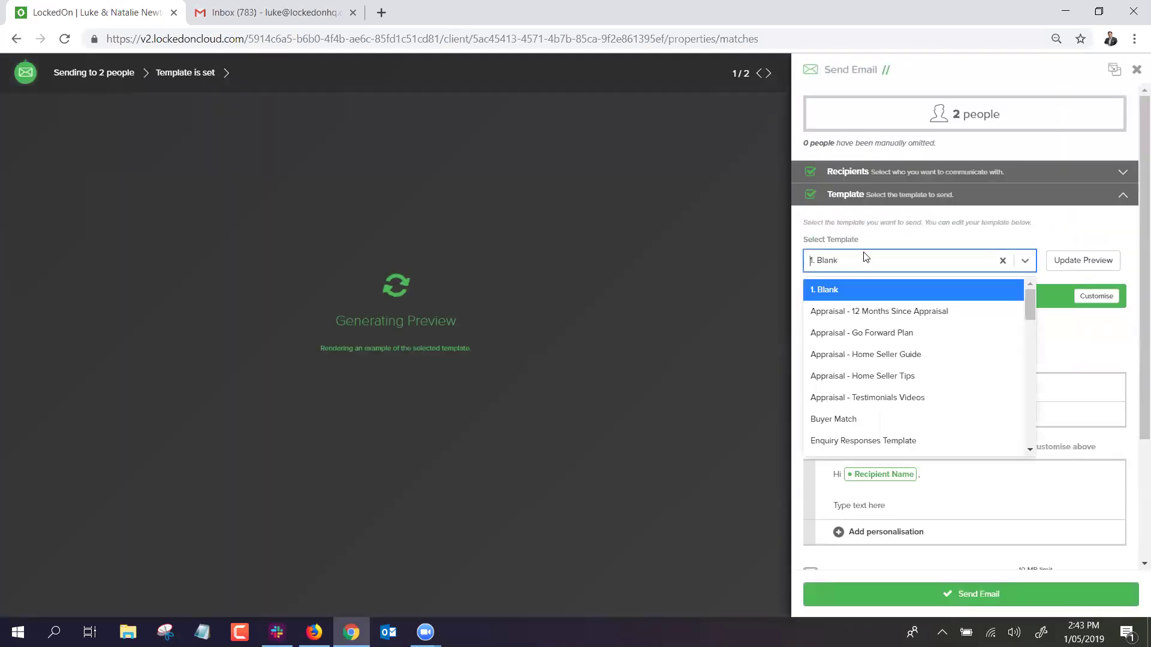
type("buyer m")
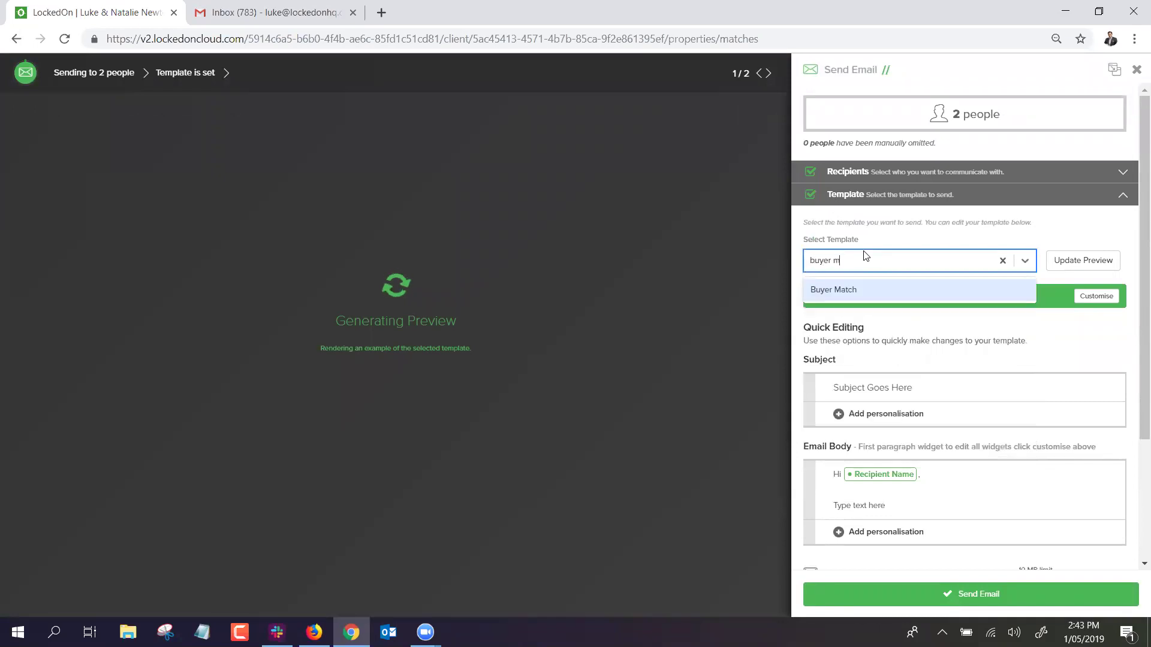
left_click(829, 290)
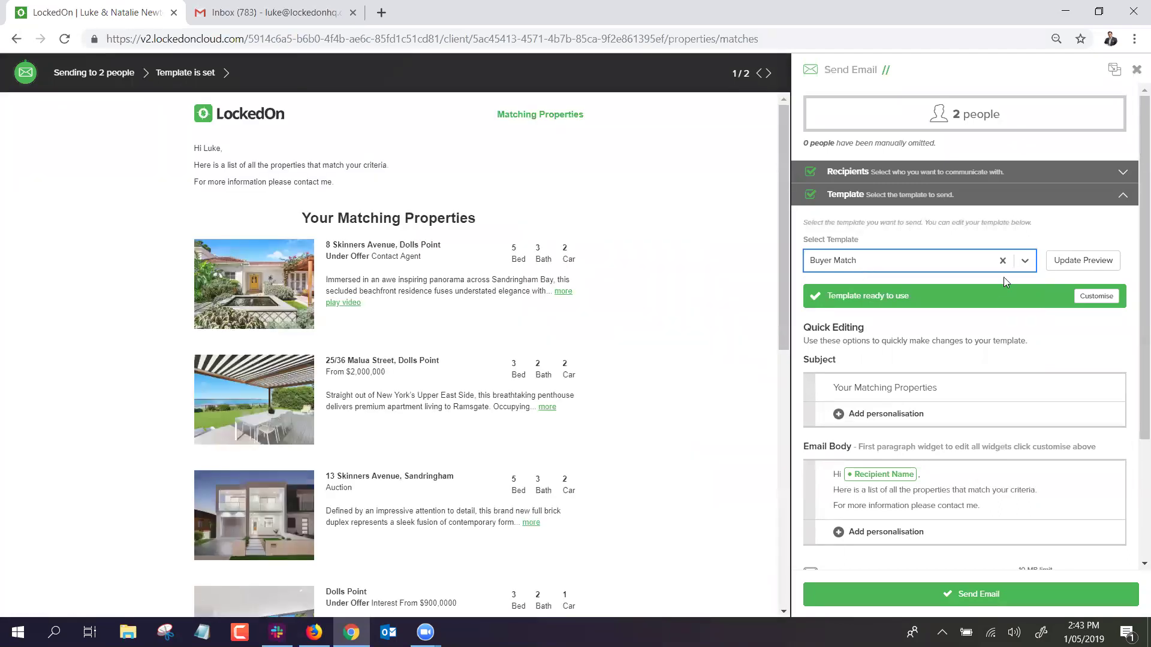
Review the Buyer Match email preview and send it to both recipients.
scroll(420, 228, "down", 2)
scroll(420, 229, "down", 6)
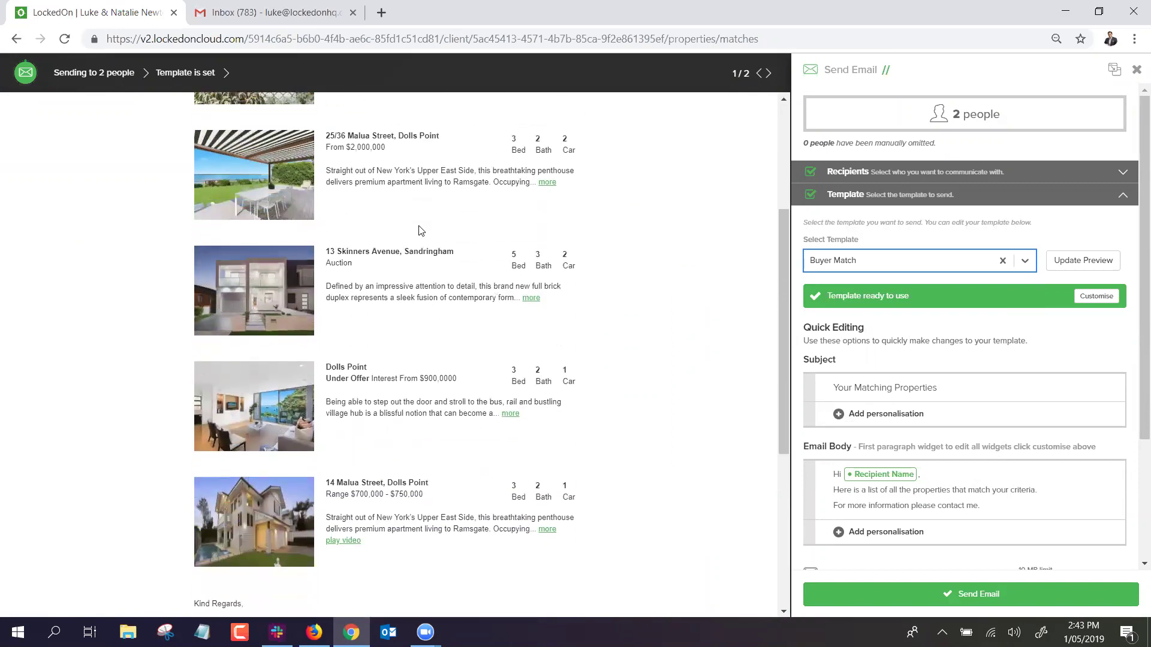
scroll(424, 247, "up", 8)
left_click(1009, 603)
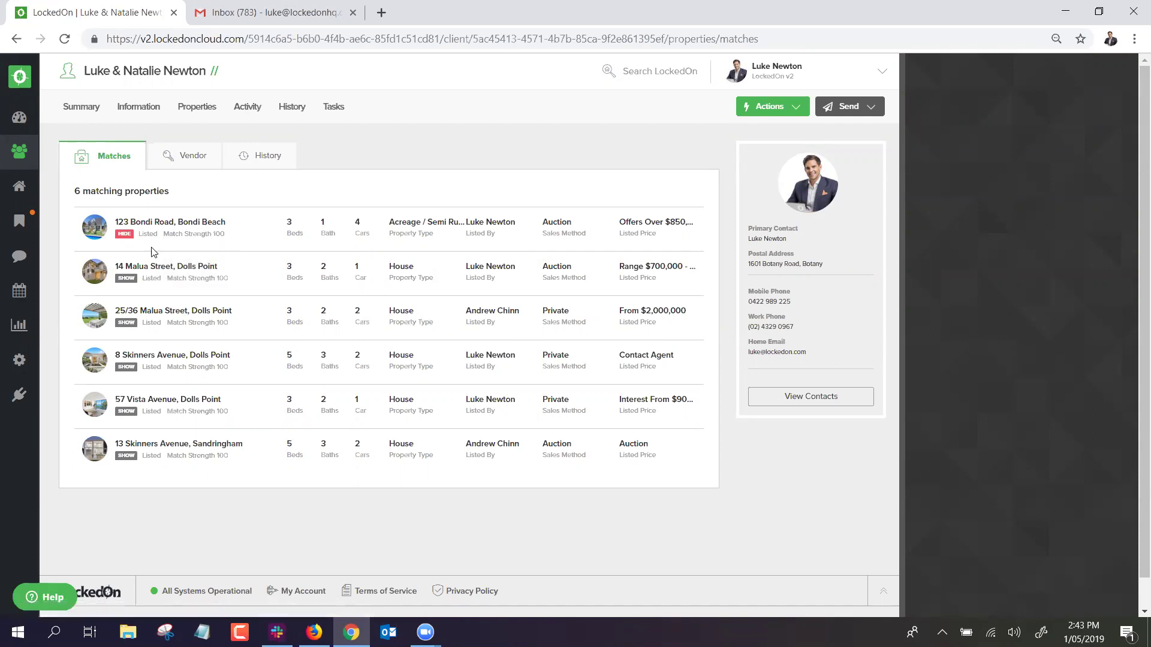
Draft a Just Listed email to 123 Bondi Road's matched buyers and update its preview.
left_click(151, 226)
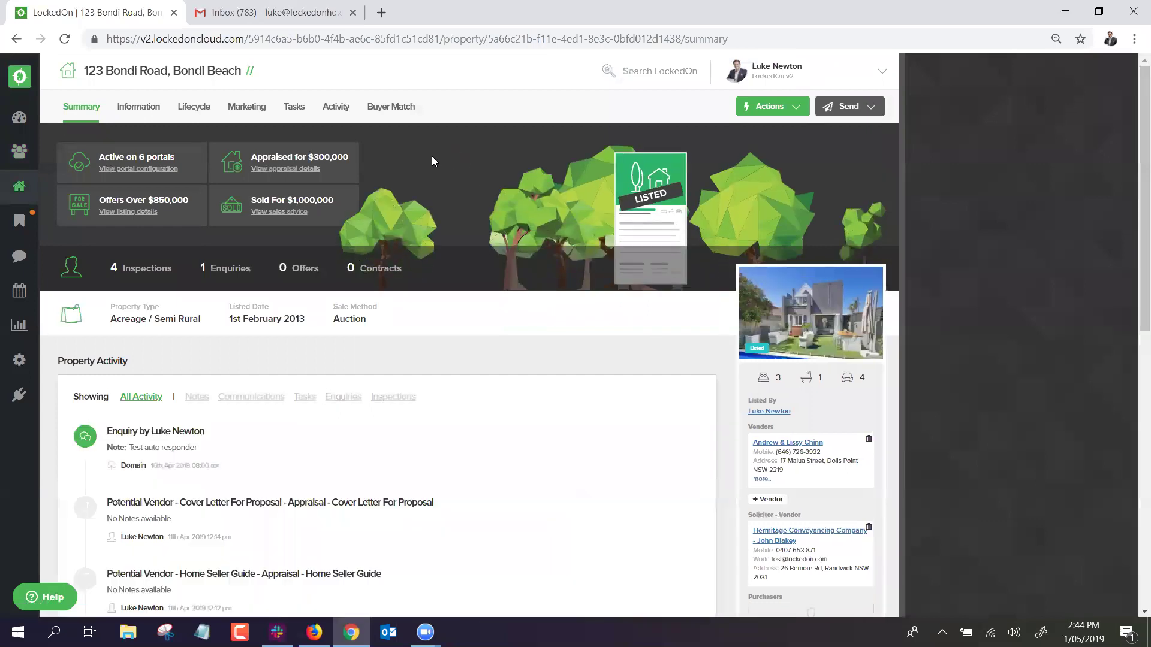
left_click(384, 109)
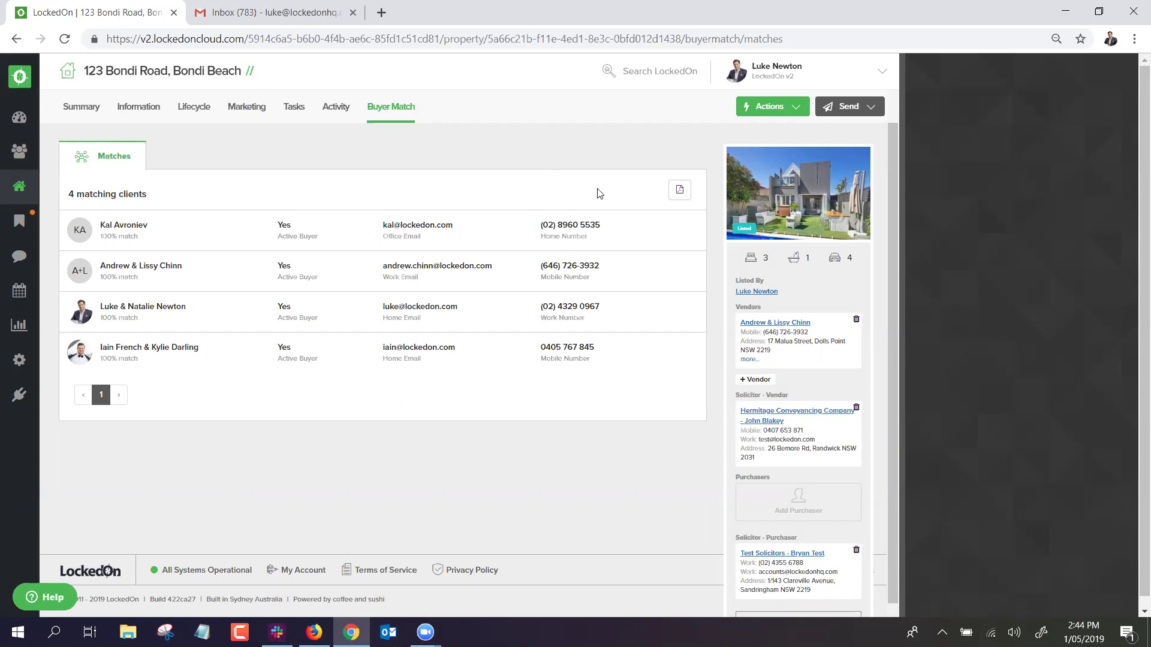
left_click(848, 106)
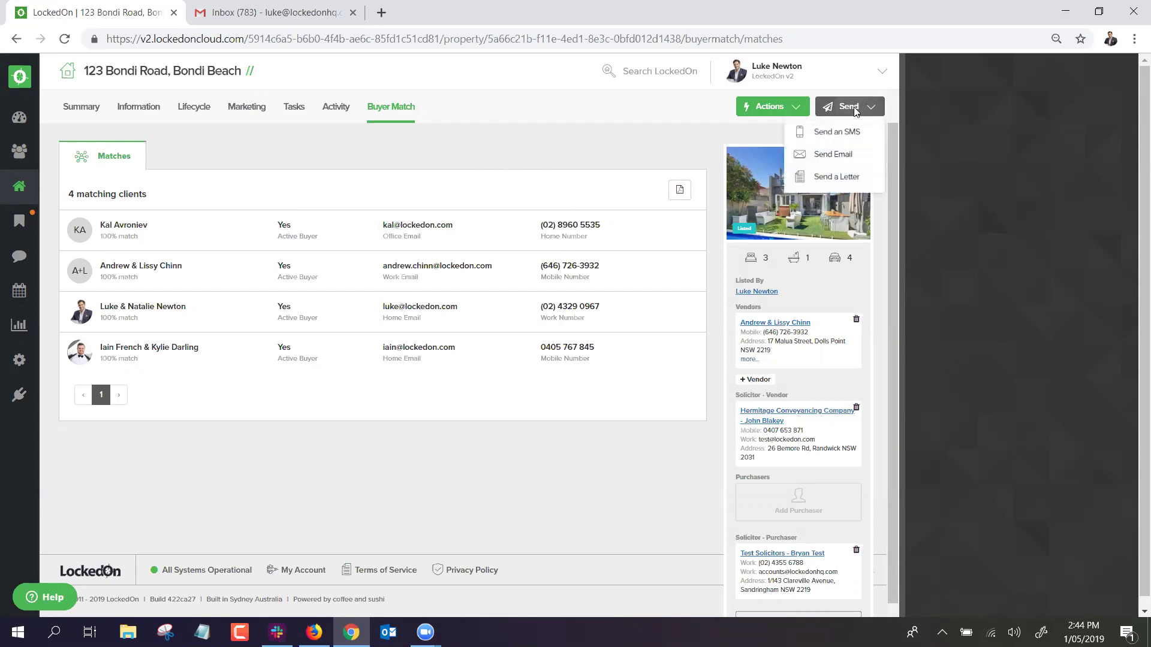
left_click(845, 157)
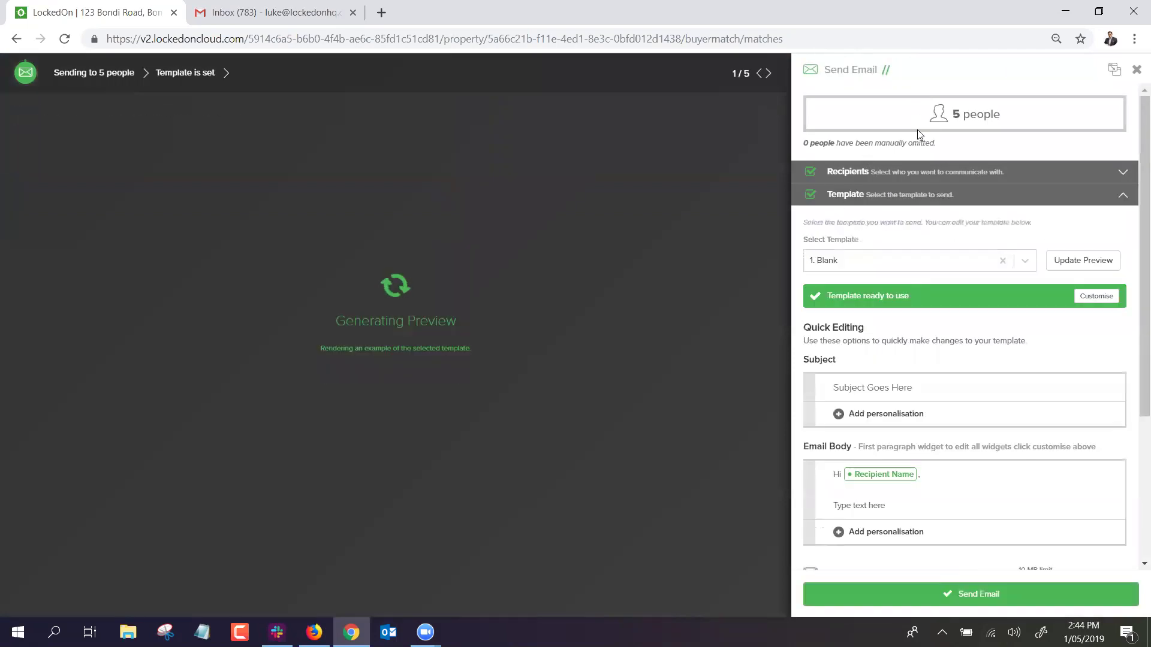
left_click(852, 263)
type("Just li")
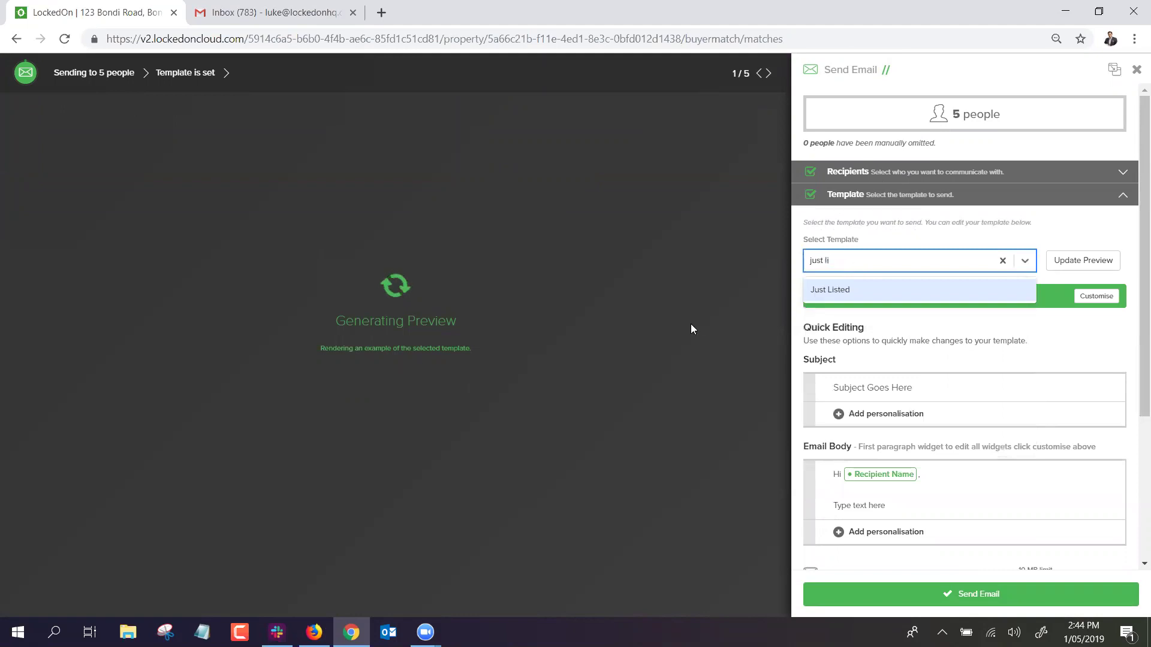
left_click(874, 290)
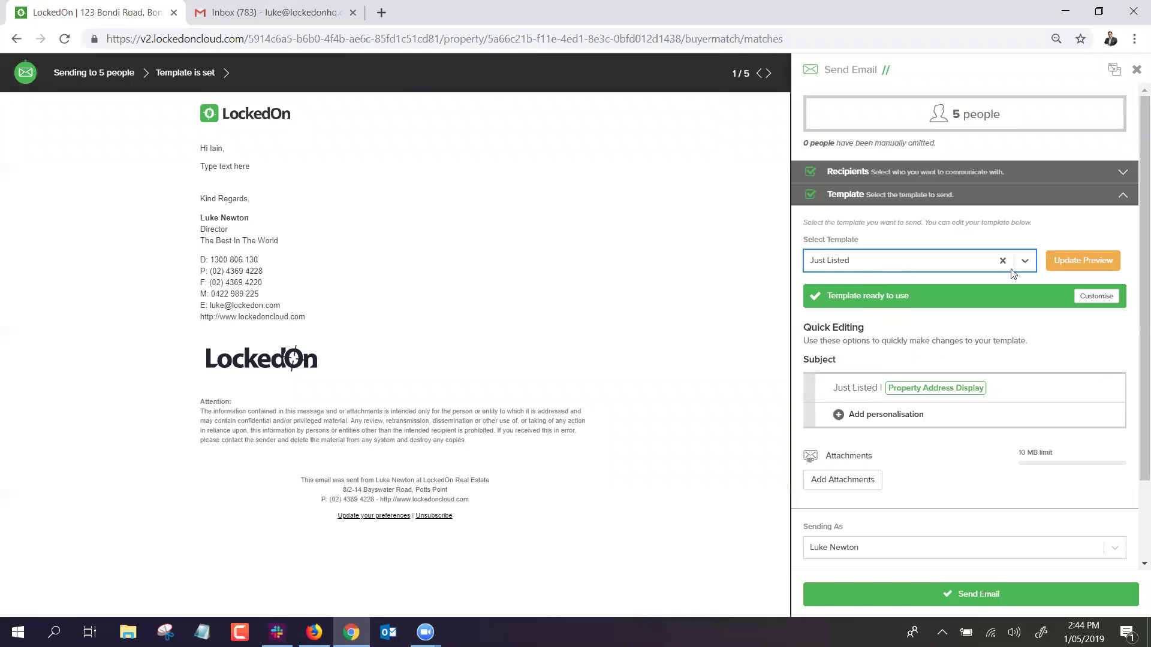
left_click(1077, 260)
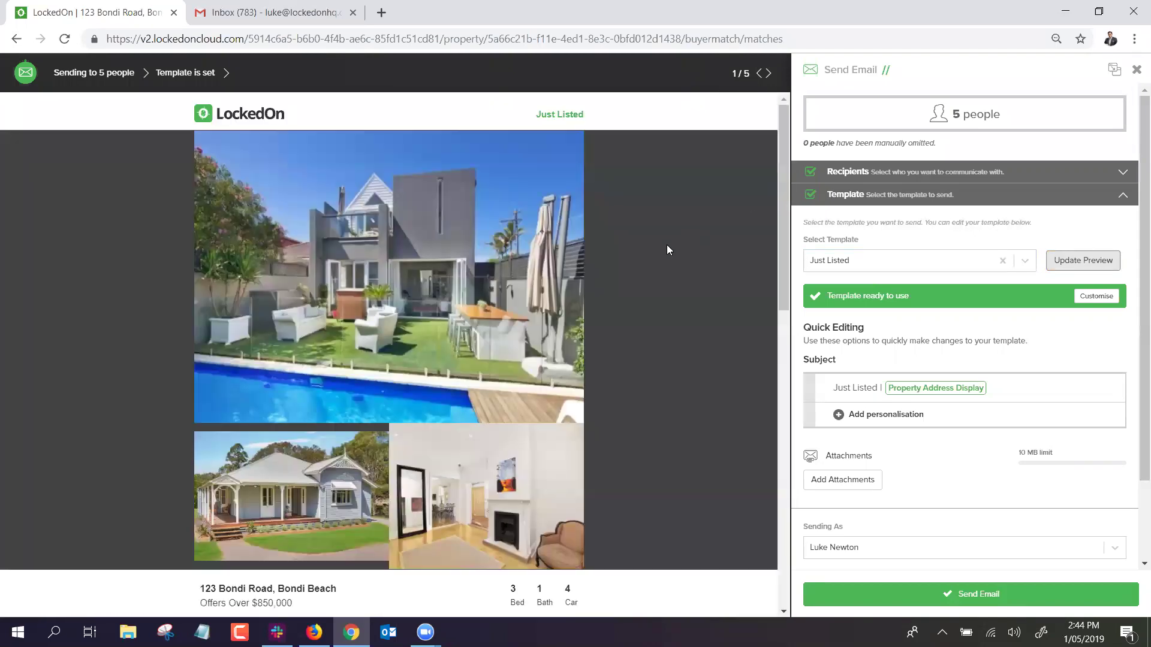
Review the Just Listed email preview and close it without sending.
scroll(658, 252, "down", 5)
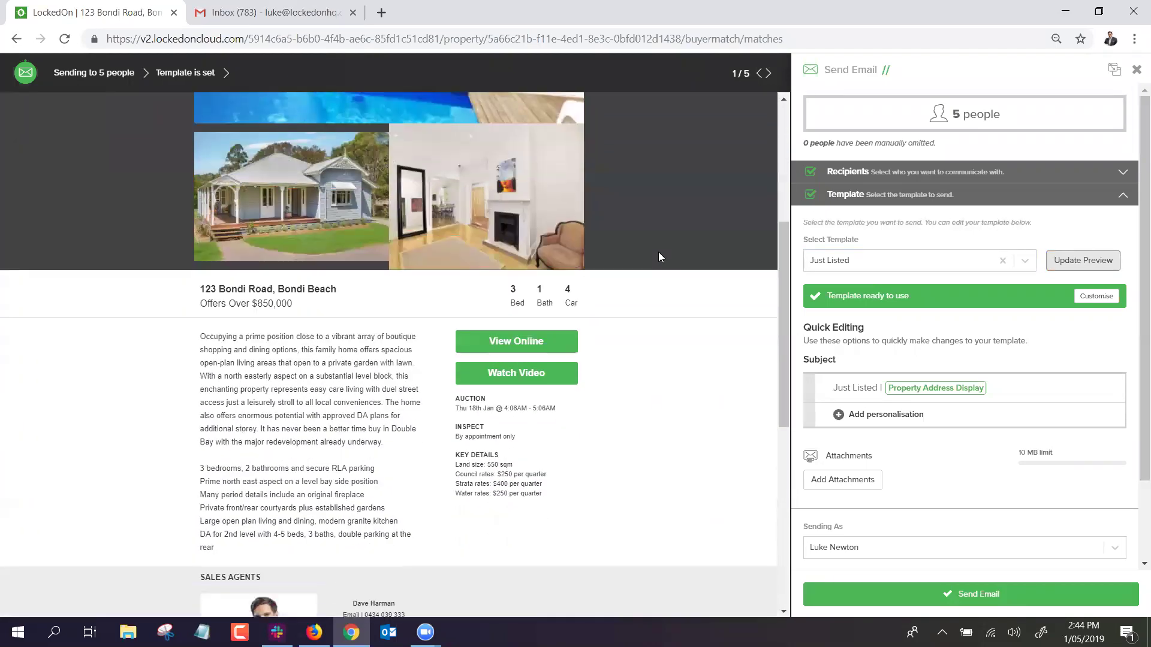
scroll(481, 295, "up", 5)
scroll(487, 269, "down", 6)
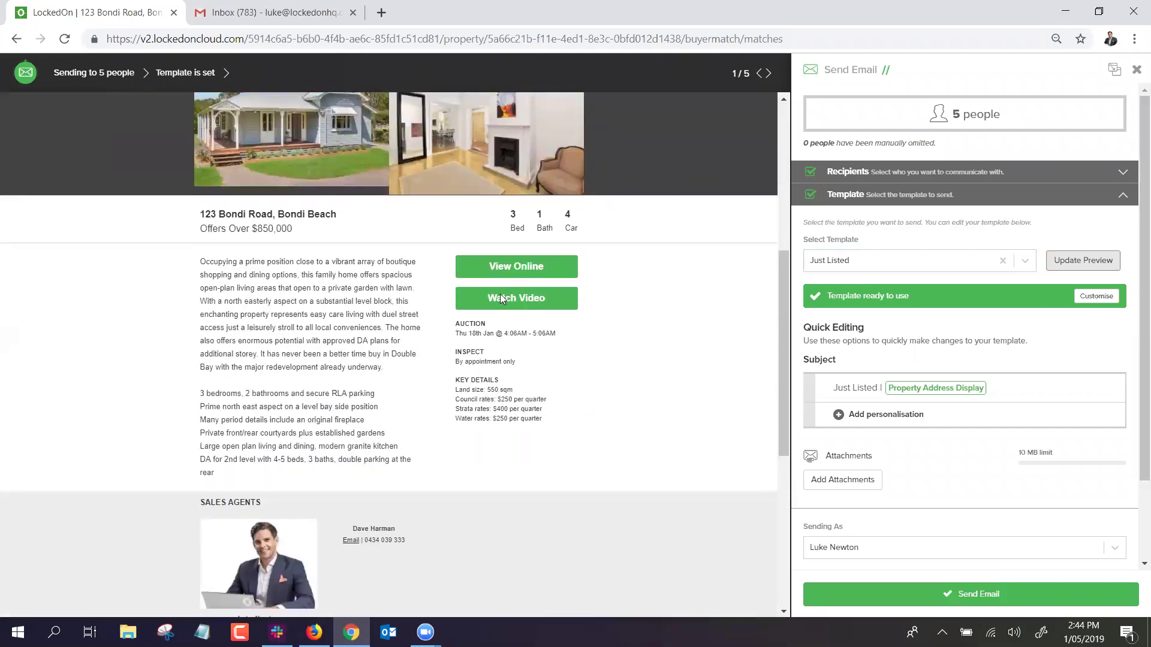
scroll(503, 298, "down", 6)
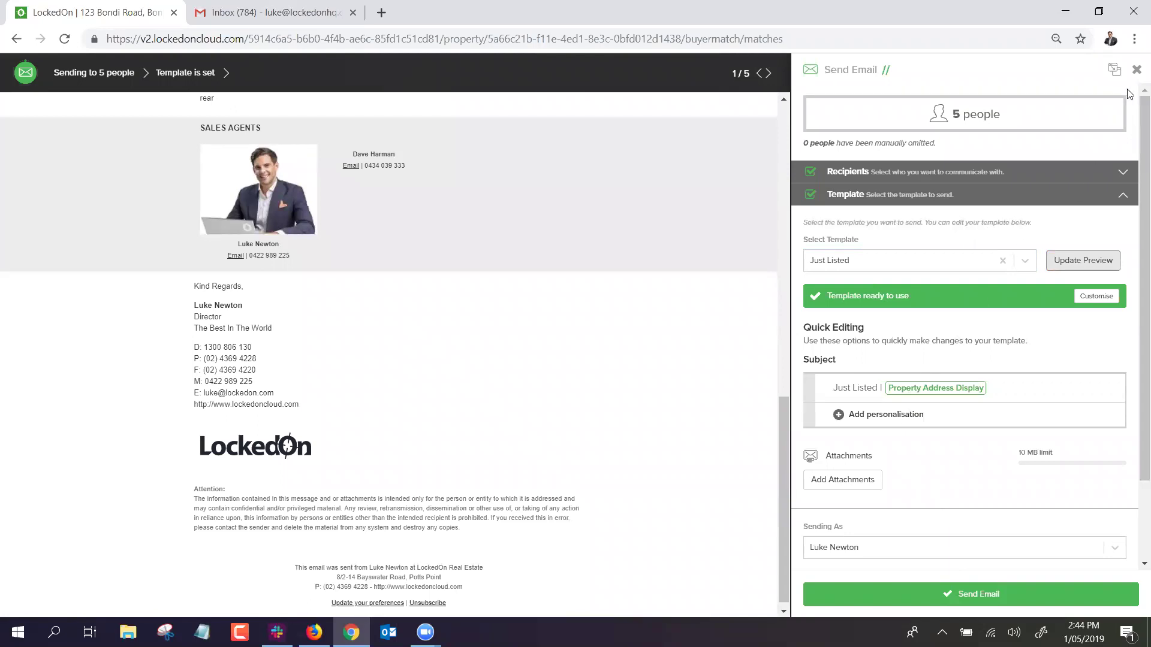
left_click(1136, 69)
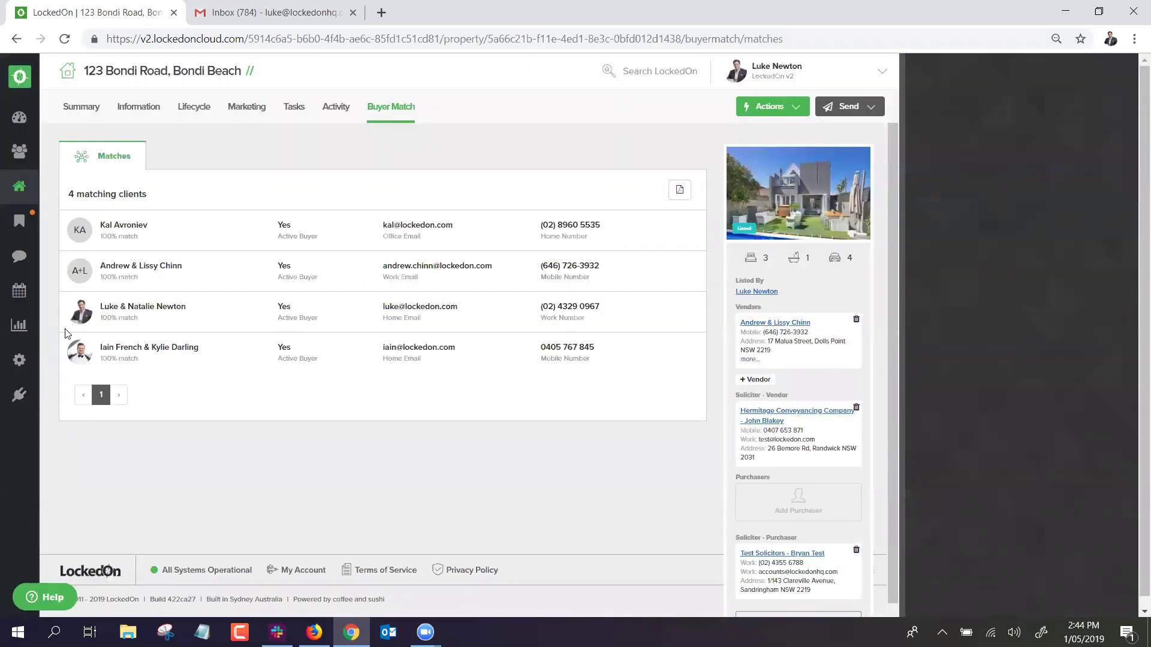
Check the sent email's performance summary in Reports > Emails, then go to Clients.
left_click(19, 325)
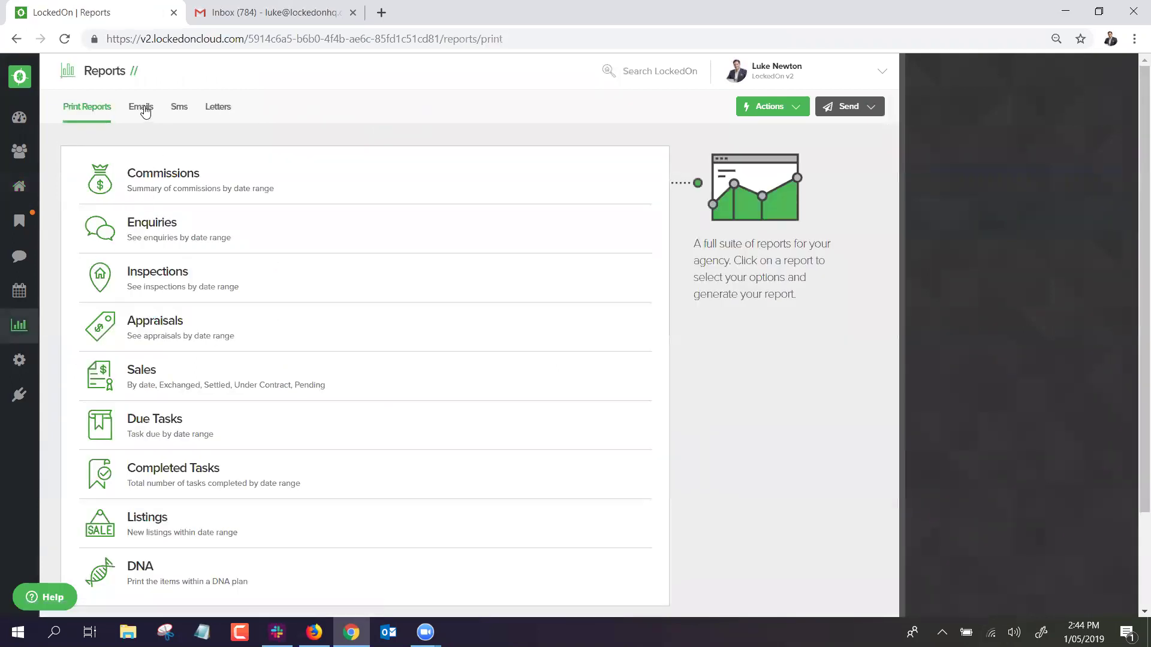
left_click(145, 112)
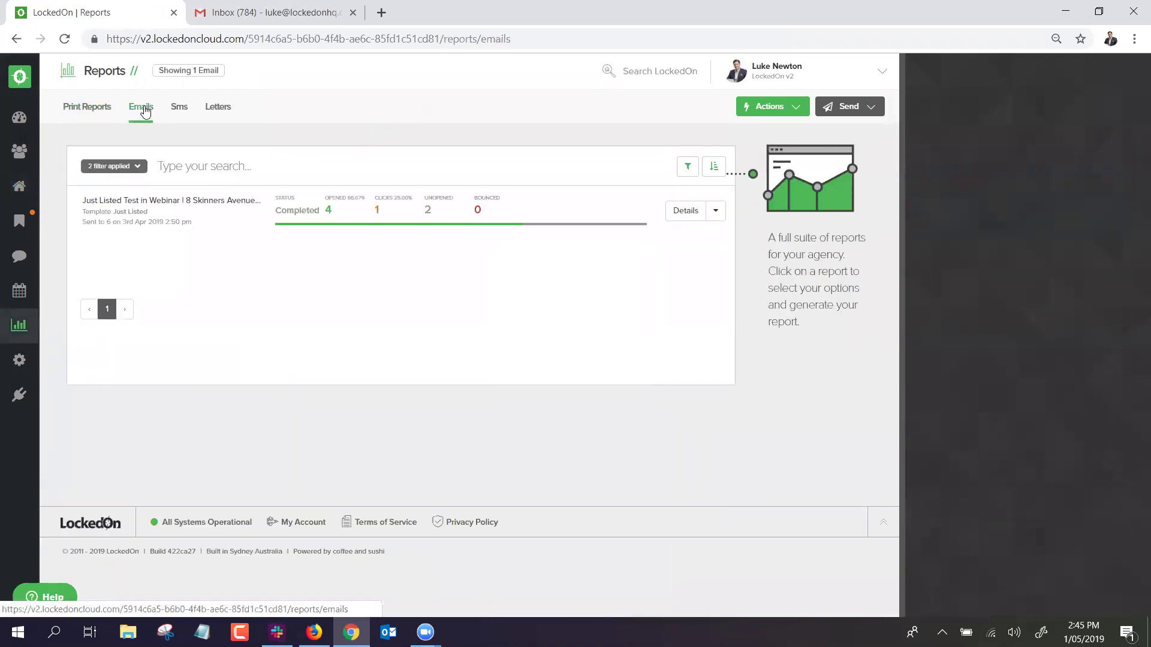
left_click(677, 208)
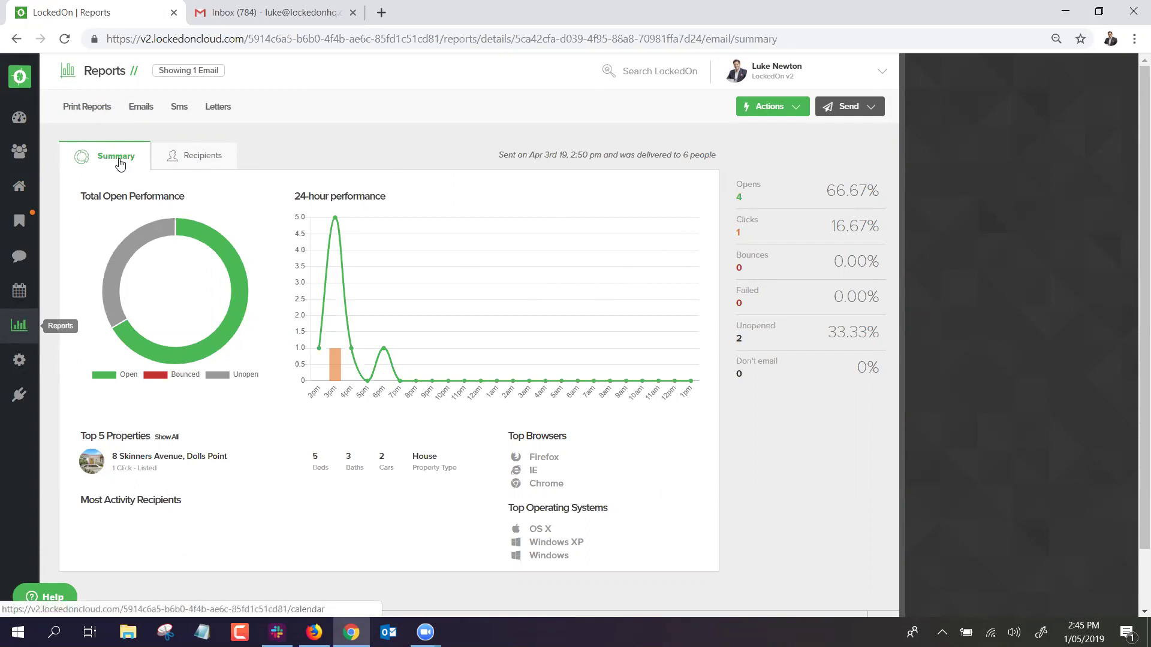
left_click(22, 154)
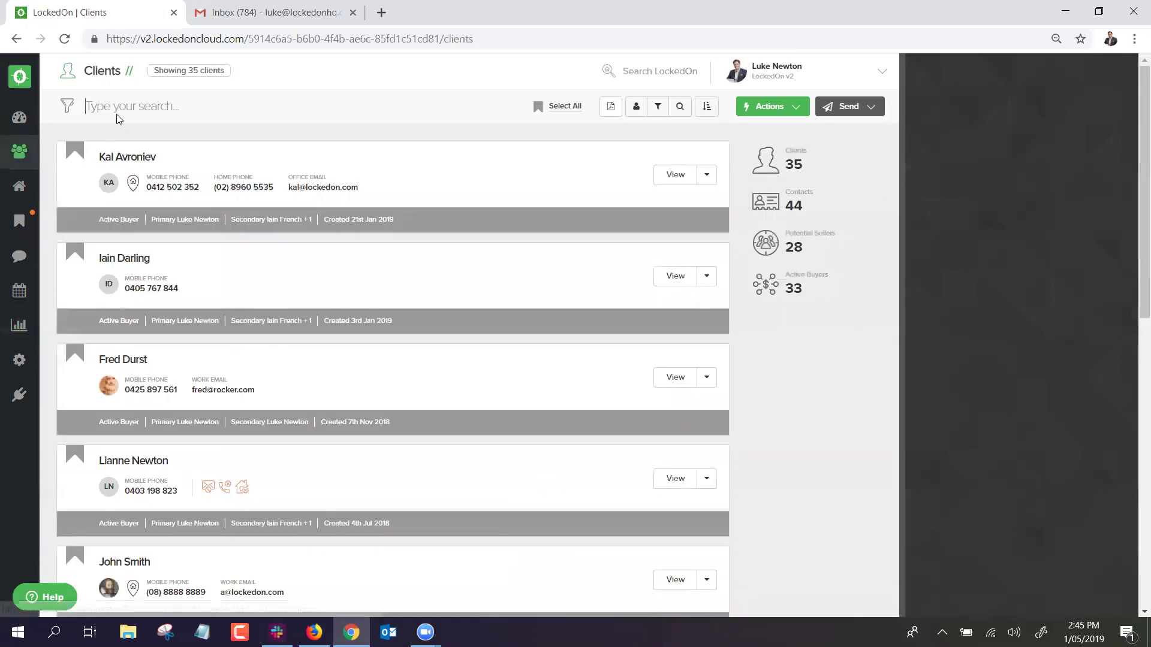
Search Clients for the client by name, open their record and show the Activity tab's 3 enquiries.
type("Luke ne")
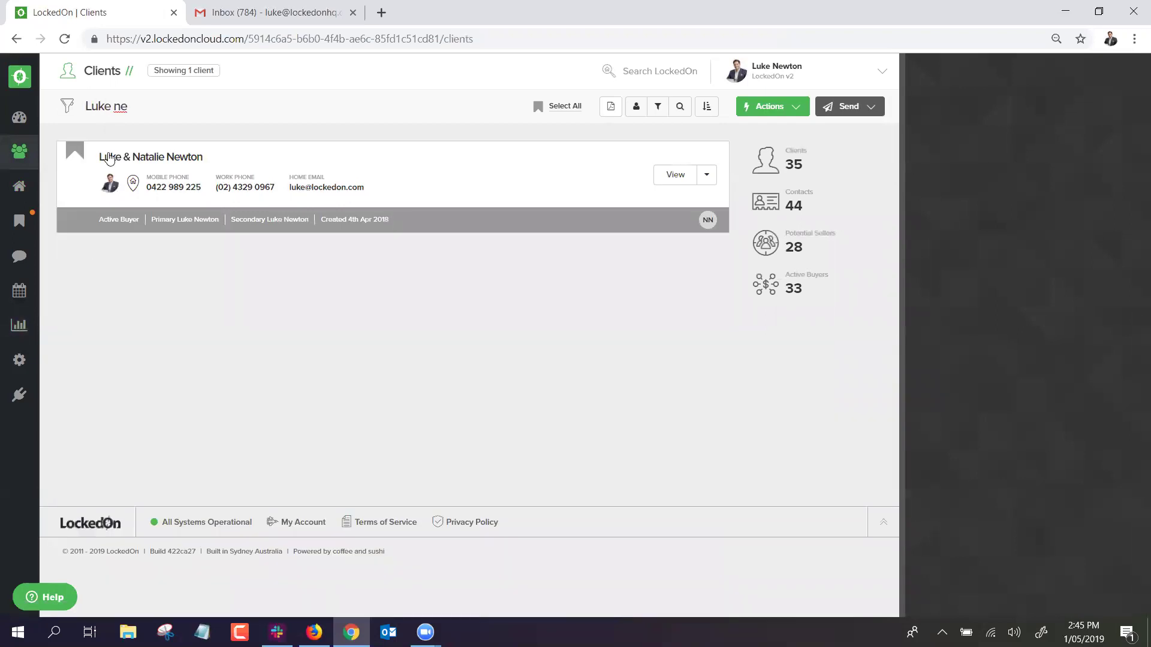
left_click(123, 157)
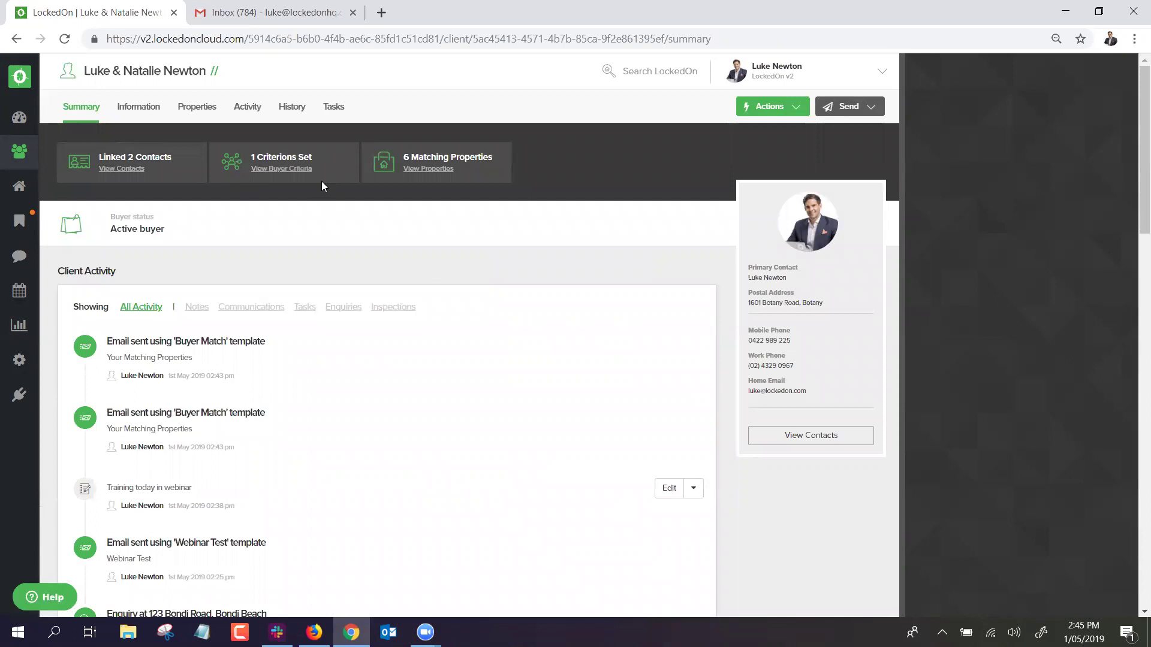
left_click(250, 112)
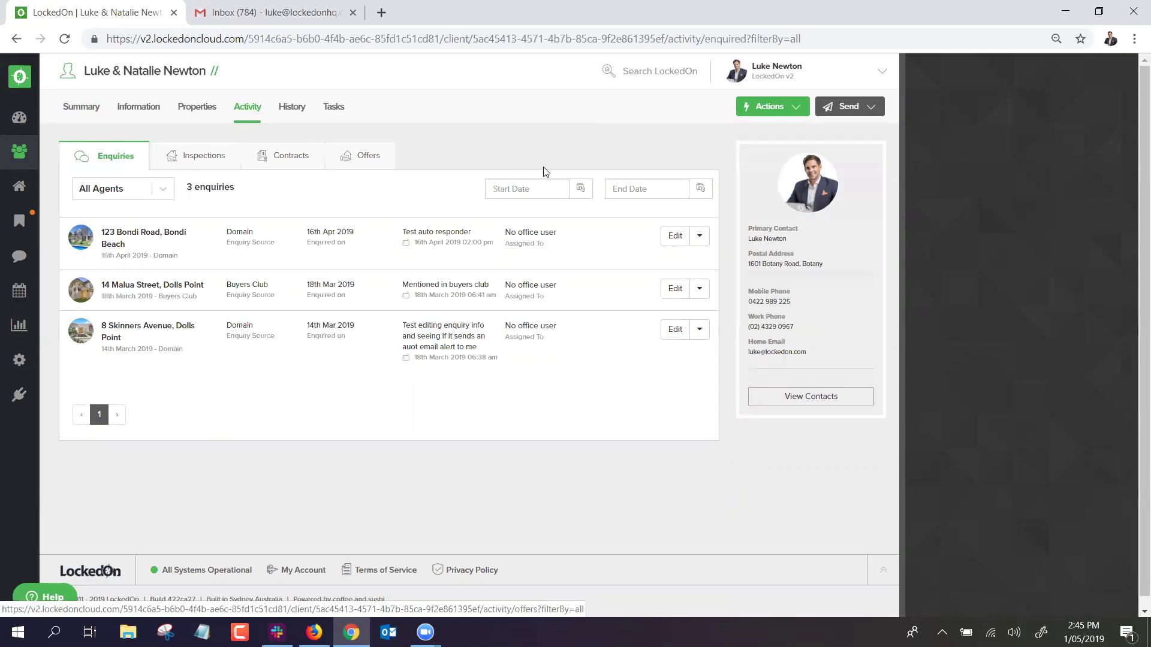
Open and cancel a new enquiry for the client, then view their 3 inspections.
left_click(775, 108)
left_click(784, 205)
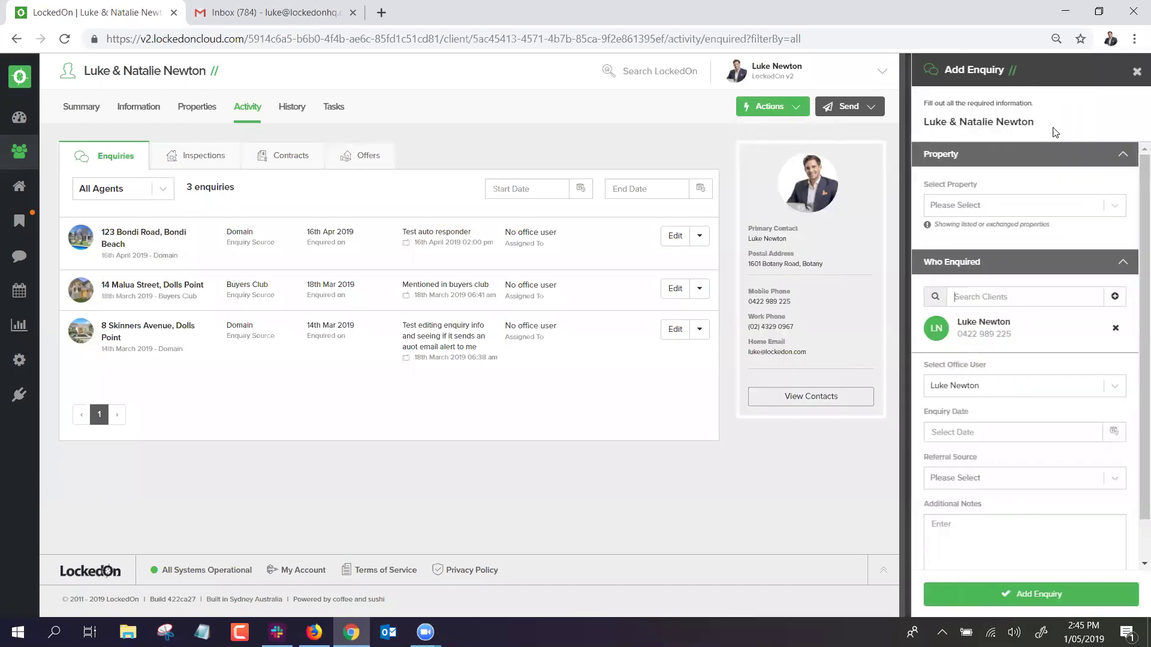
left_click(1137, 71)
left_click(198, 158)
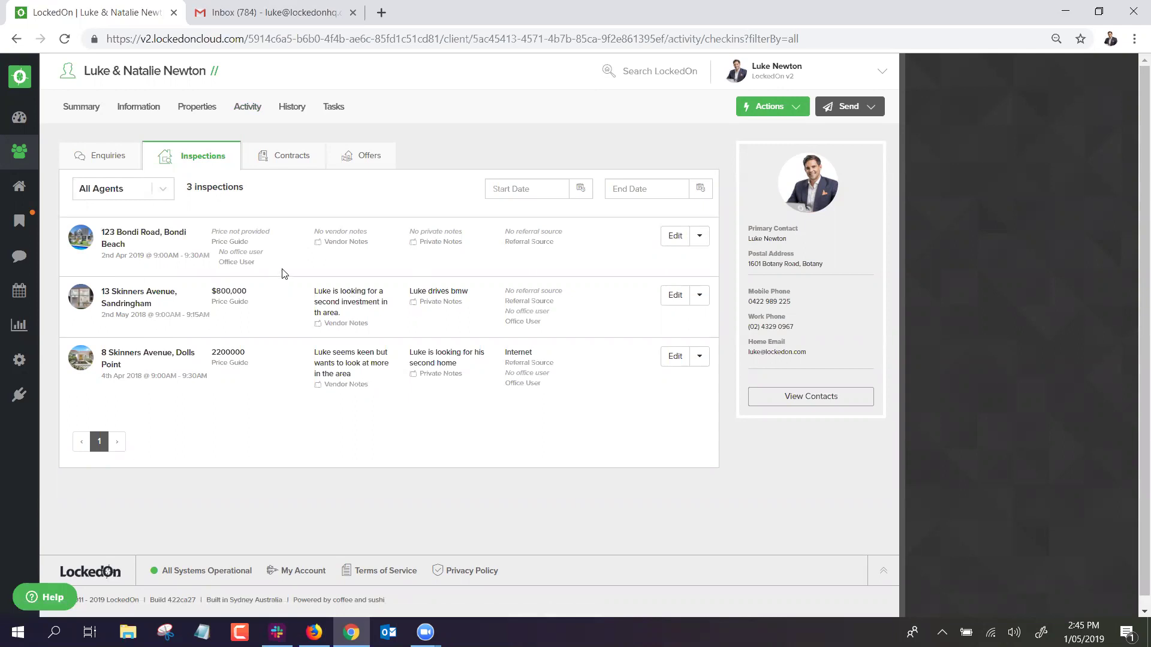
left_click(774, 106)
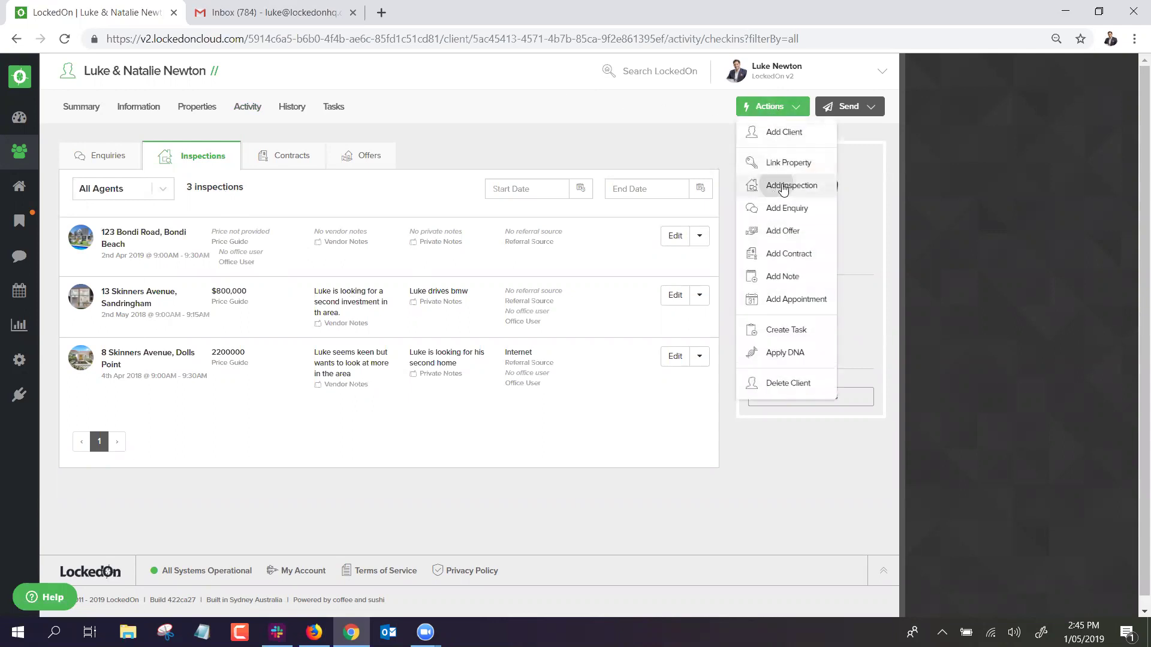
left_click(779, 185)
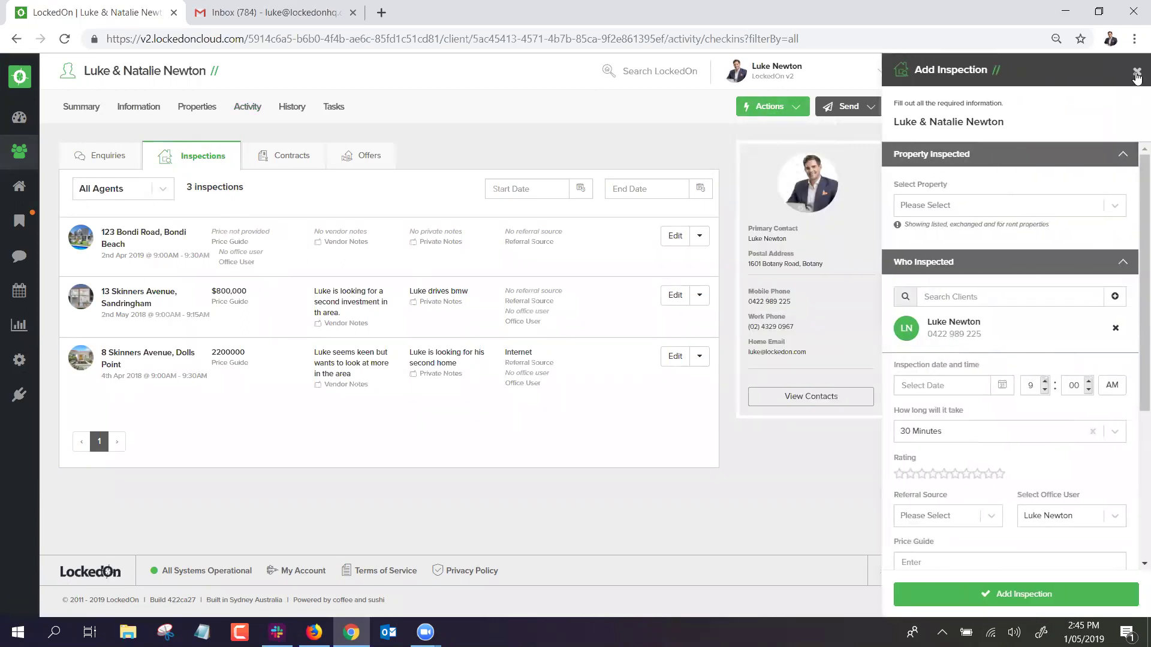
left_click(1137, 72)
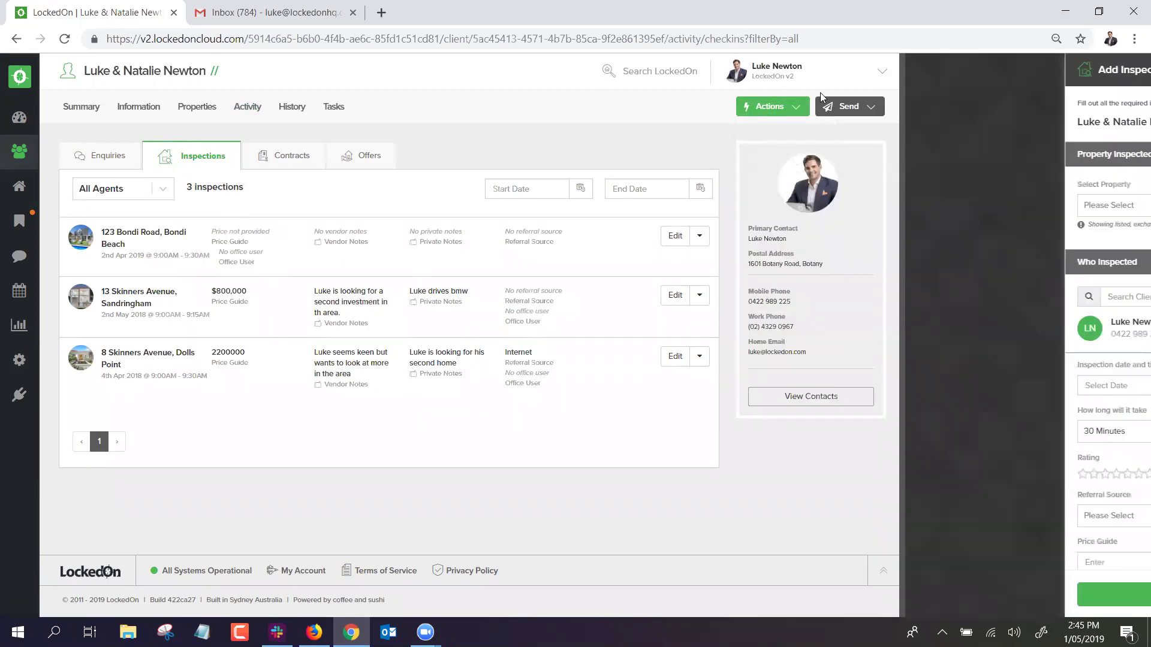
left_click(276, 161)
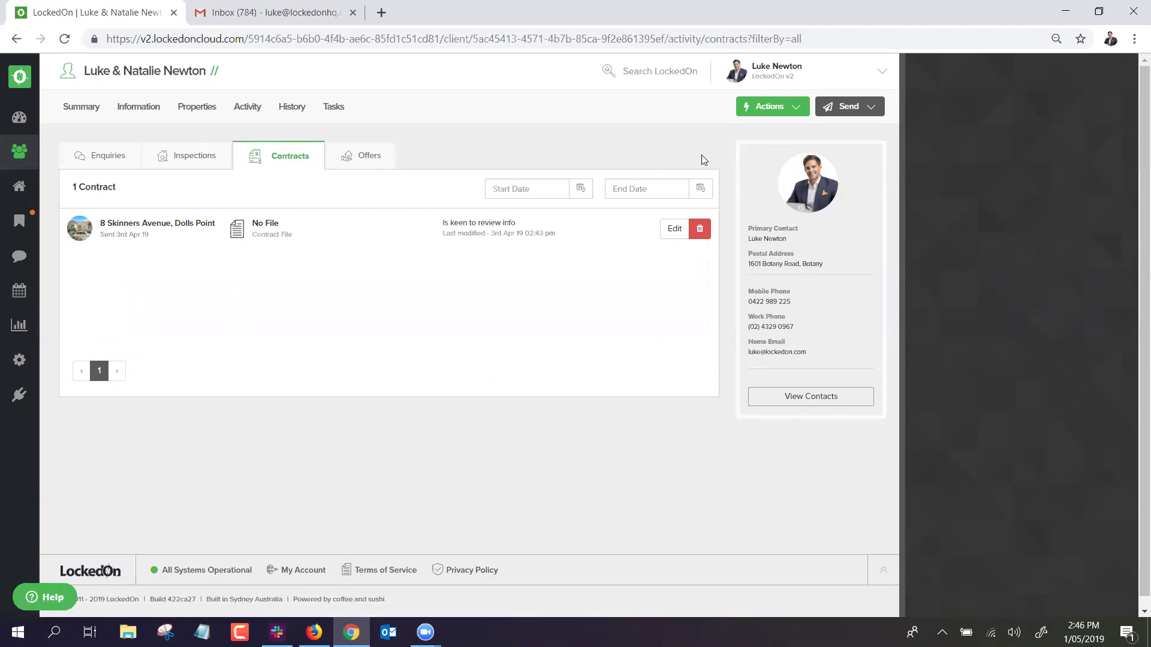
left_click(773, 108)
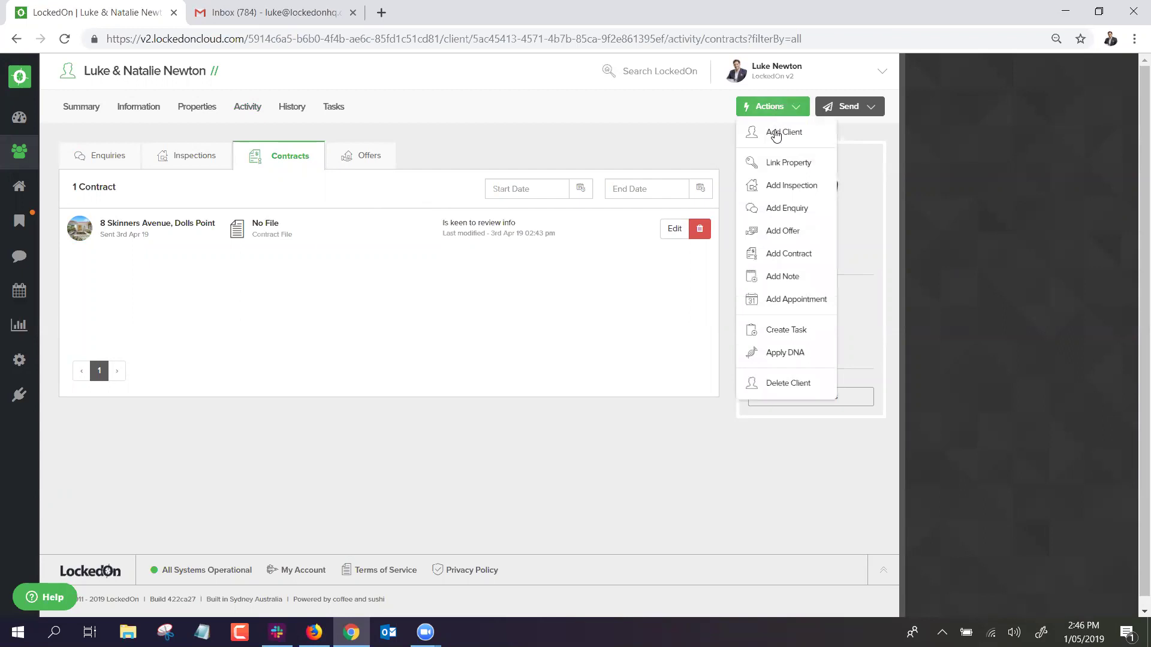
left_click(781, 254)
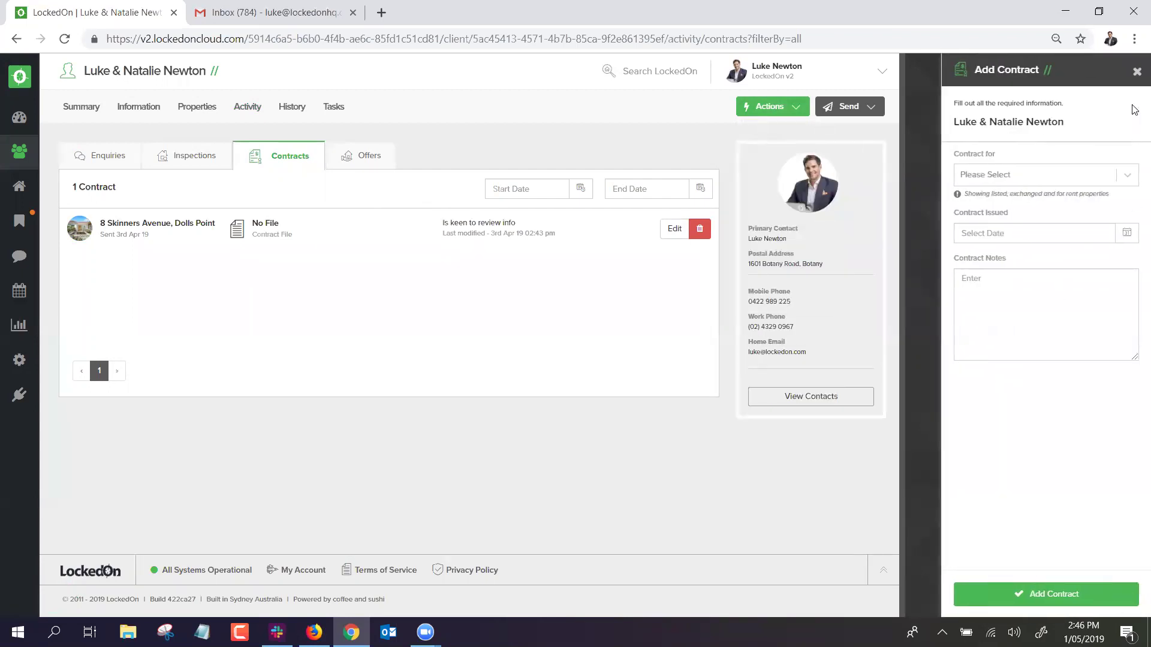
left_click(1137, 73)
left_click(367, 156)
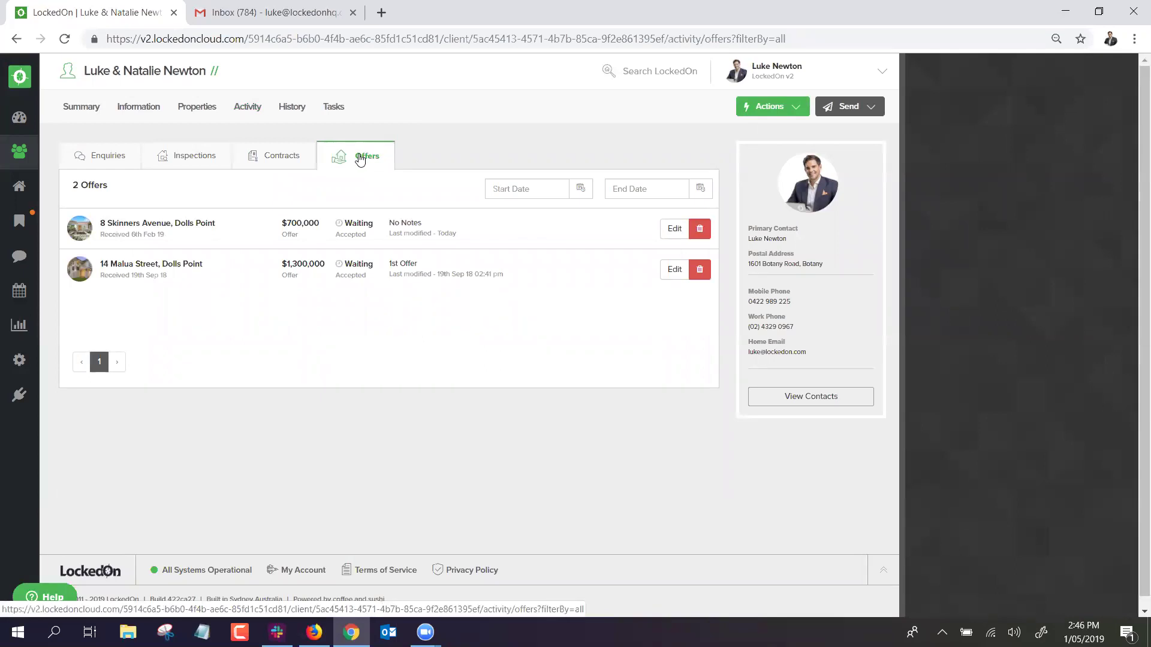
left_click(800, 110)
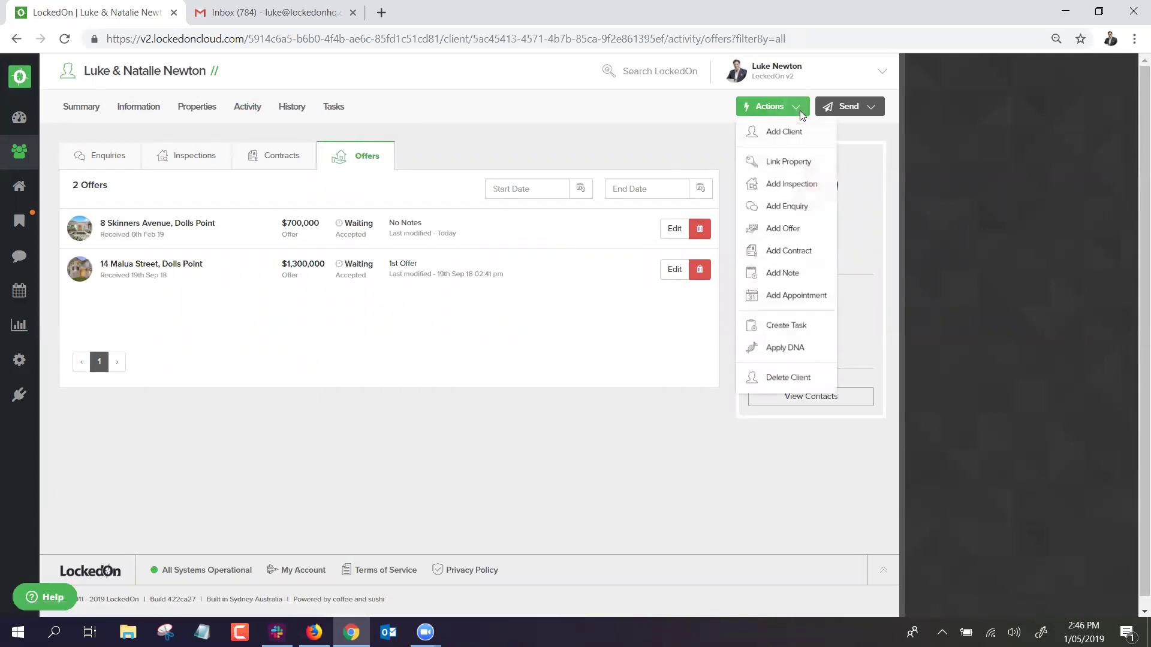
left_click(788, 232)
left_click(997, 176)
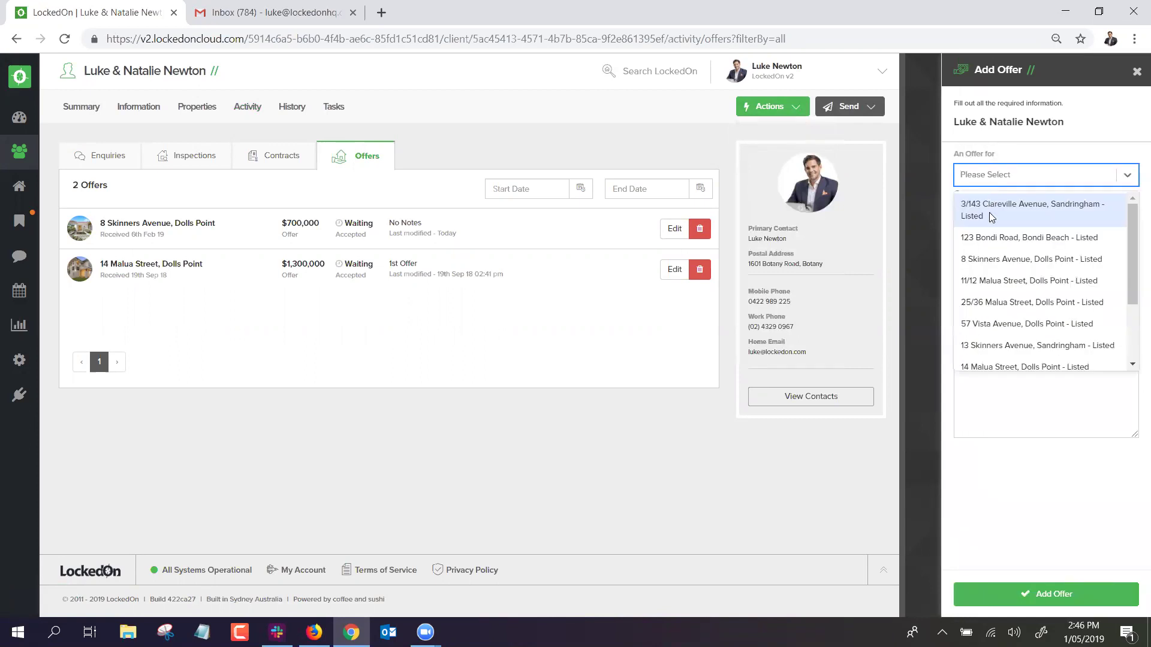
left_click(995, 237)
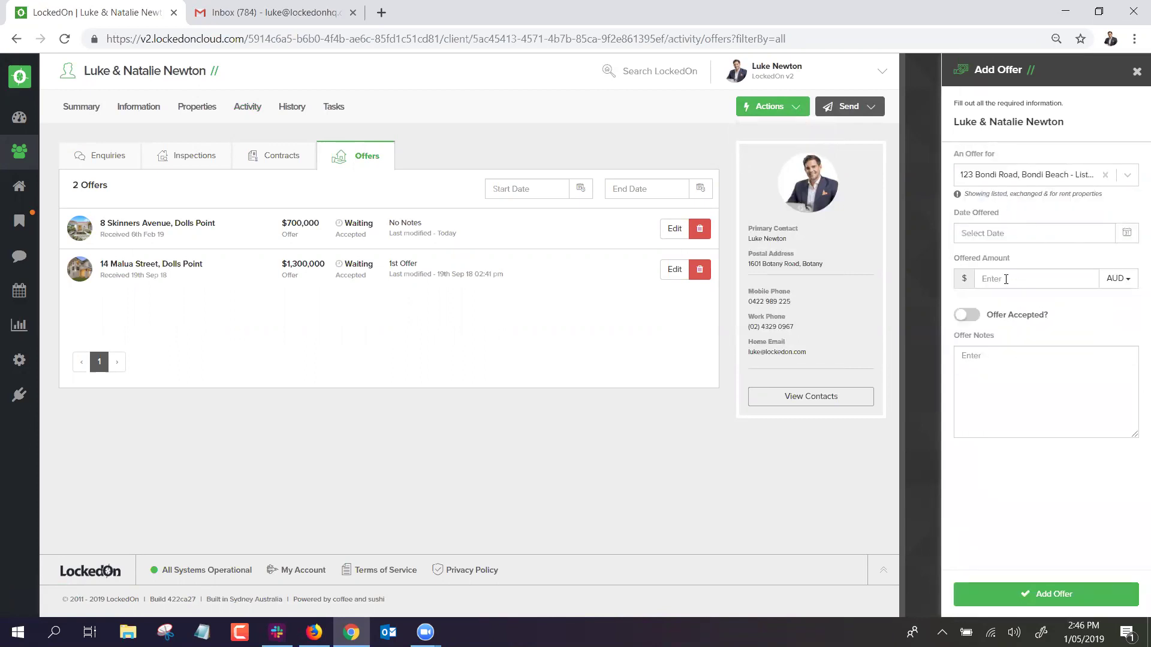
left_click(1137, 71)
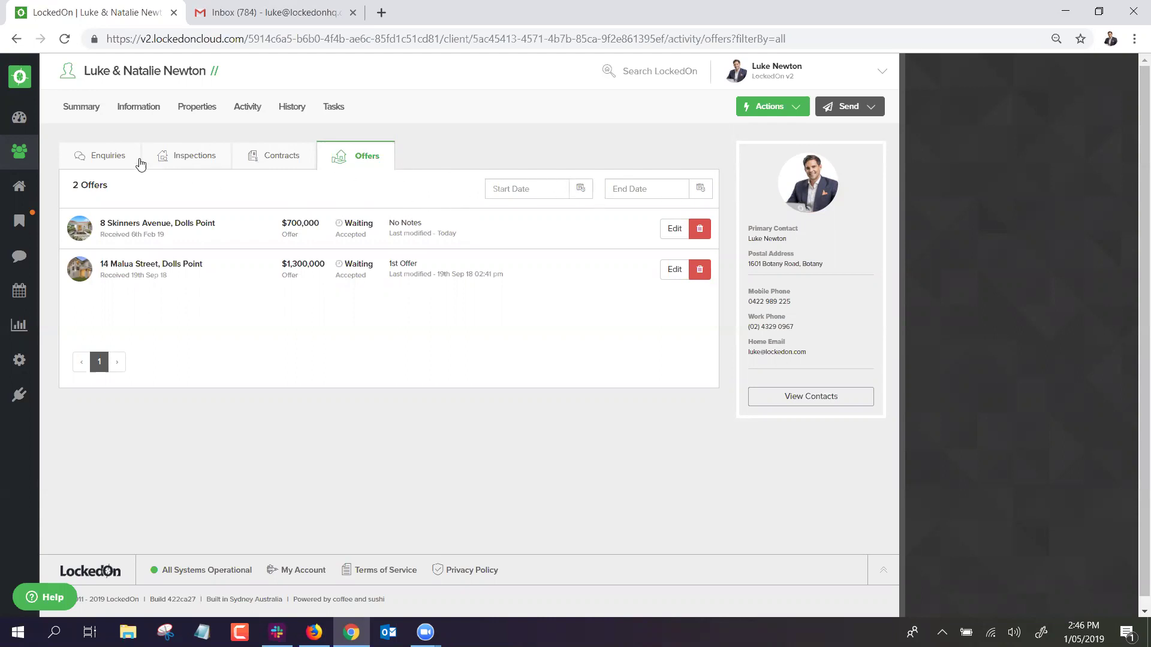
left_click(115, 158)
left_click(199, 156)
left_click(384, 156)
left_click(133, 226)
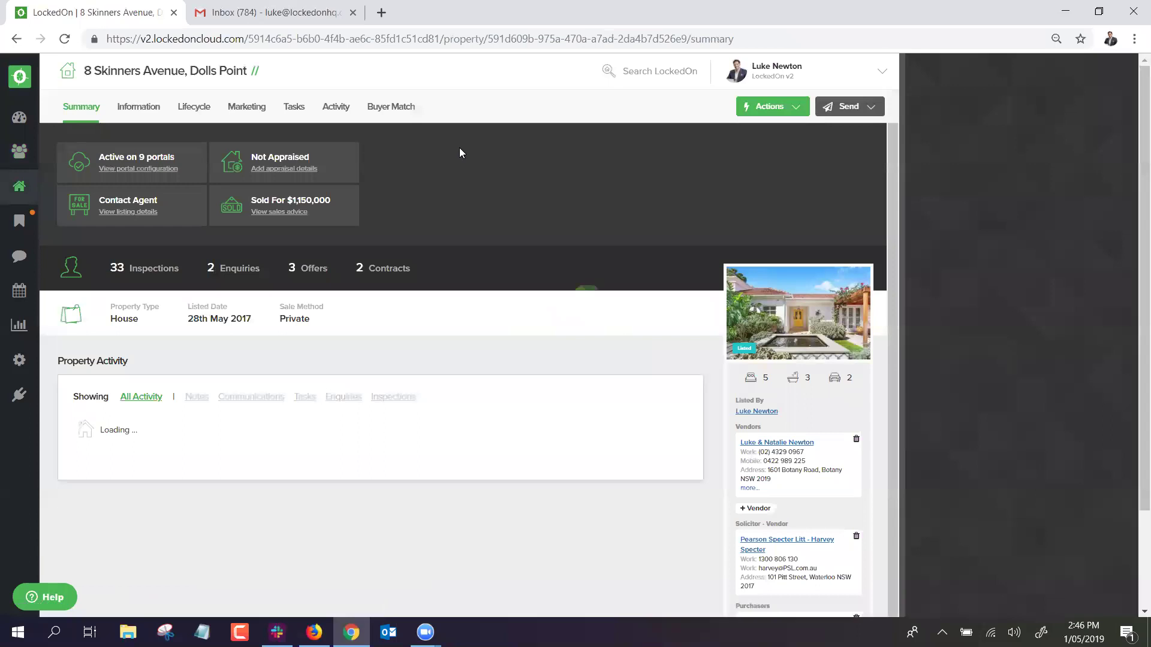
left_click(336, 108)
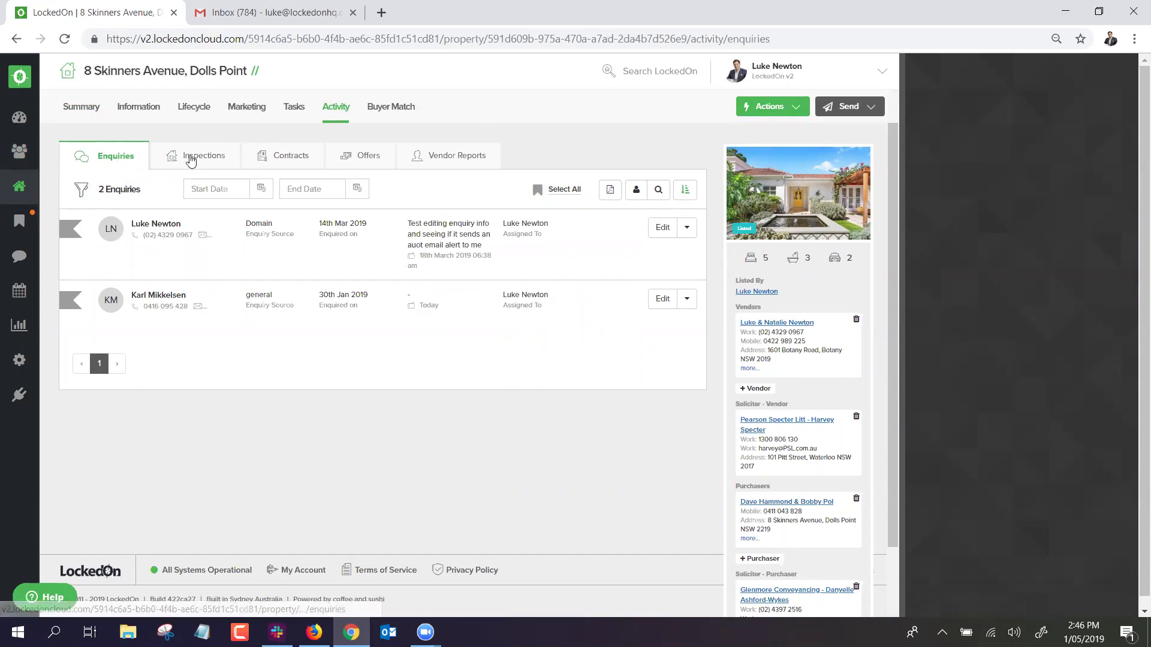
left_click(190, 157)
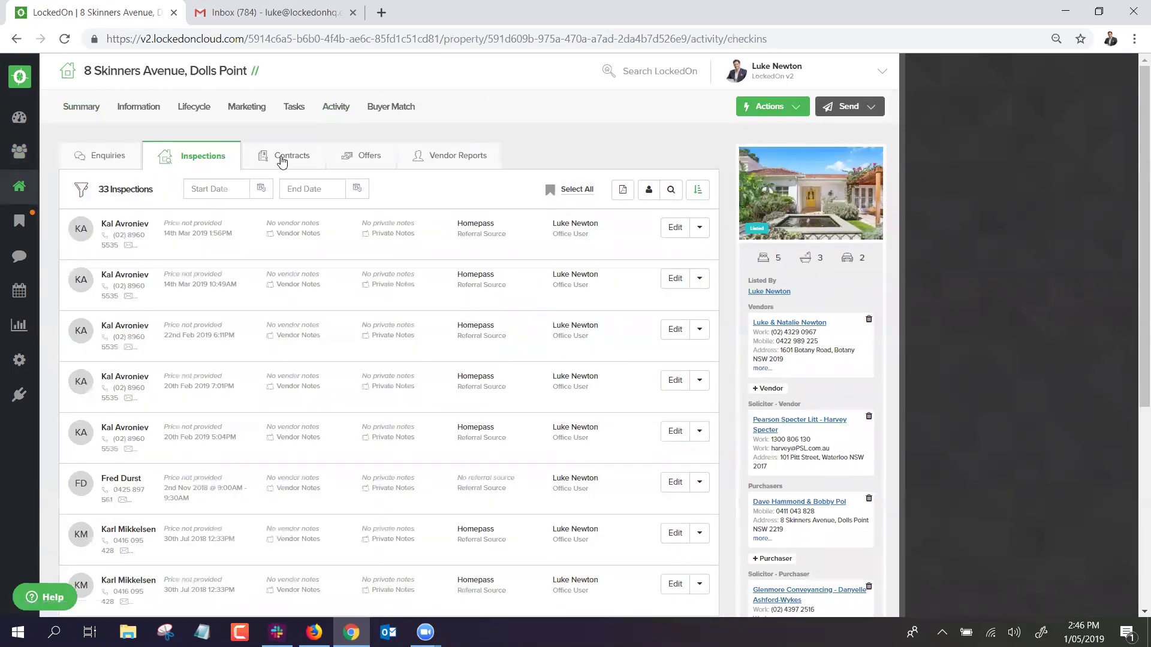
left_click(282, 159)
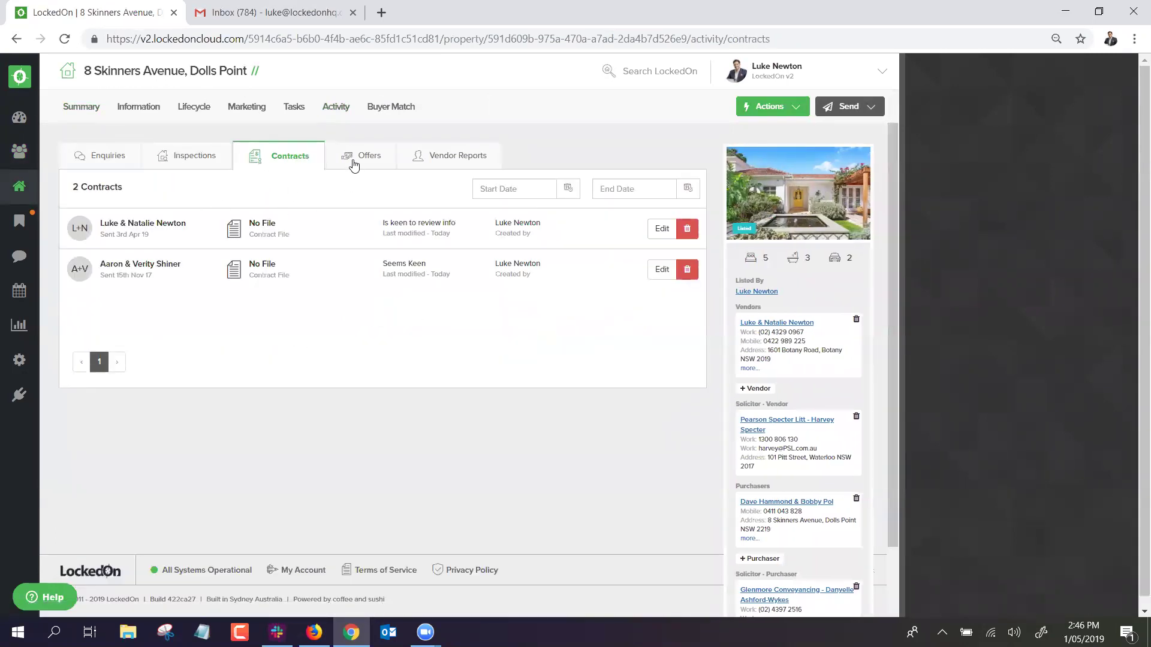
left_click(352, 160)
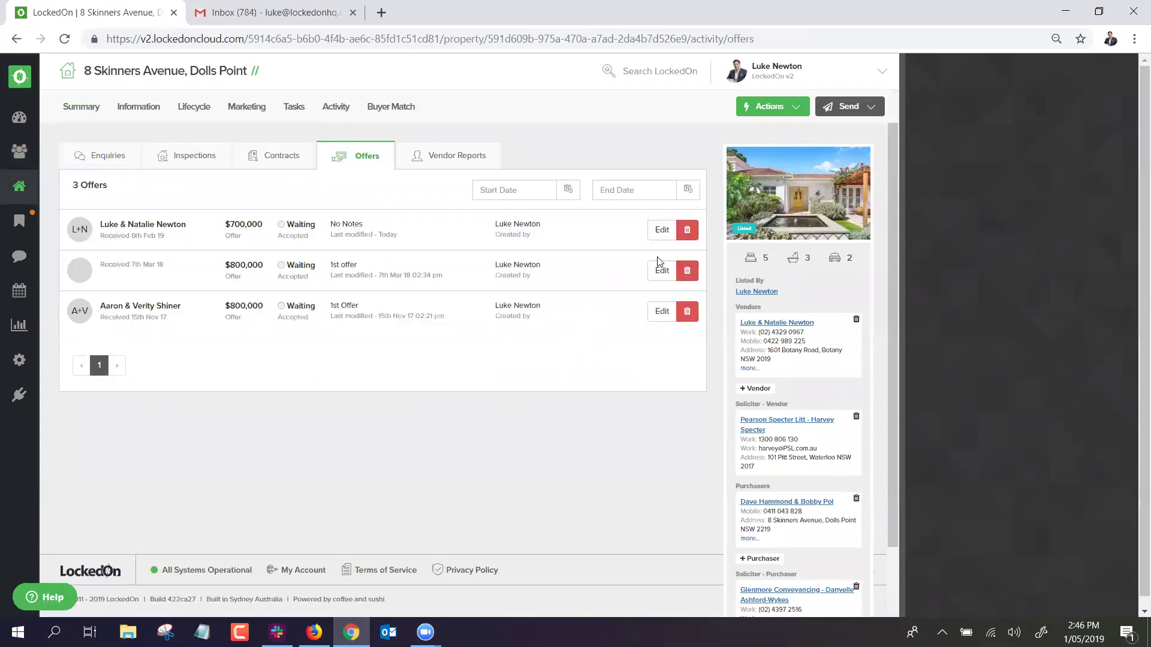
Delete the unnamed $800,000 offer, then recheck enquiries, 33 inspections, 2 contracts and the remaining offers.
left_click(687, 271)
left_click(456, 252)
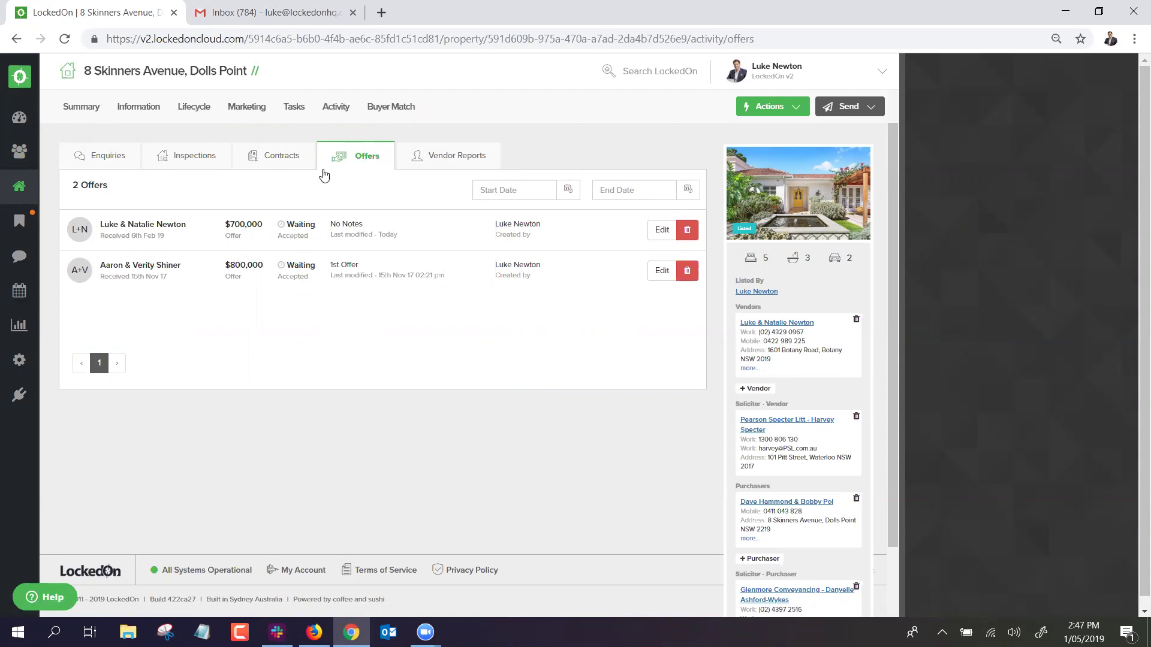
left_click(106, 159)
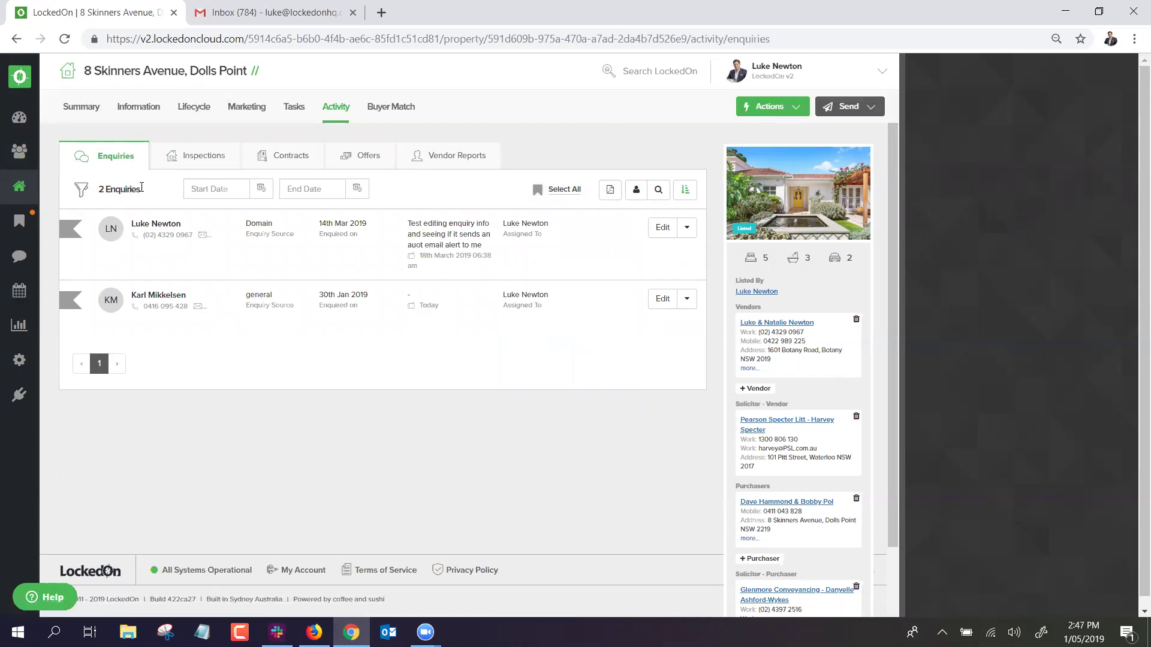
left_click(183, 157)
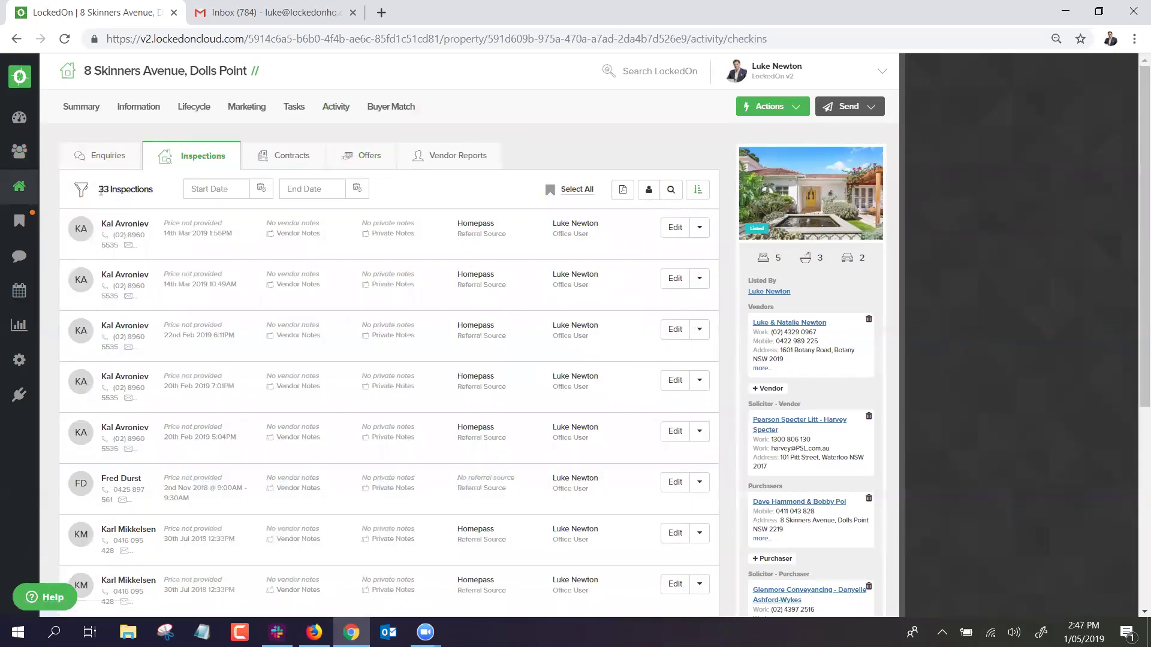
left_click(298, 159)
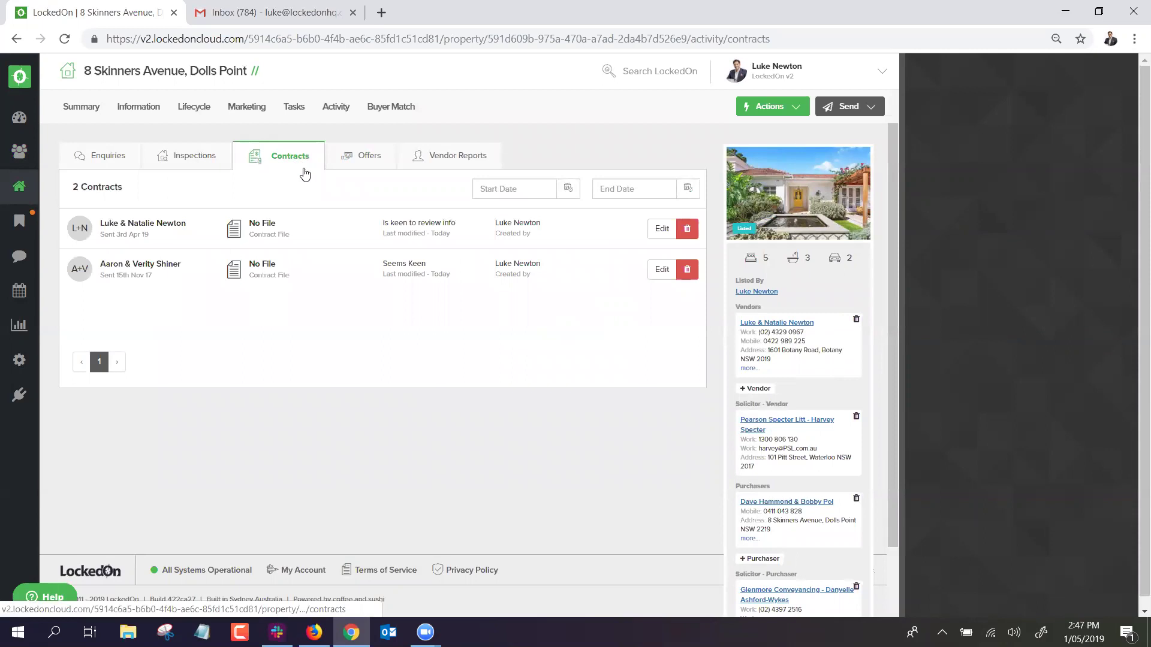
left_click(346, 157)
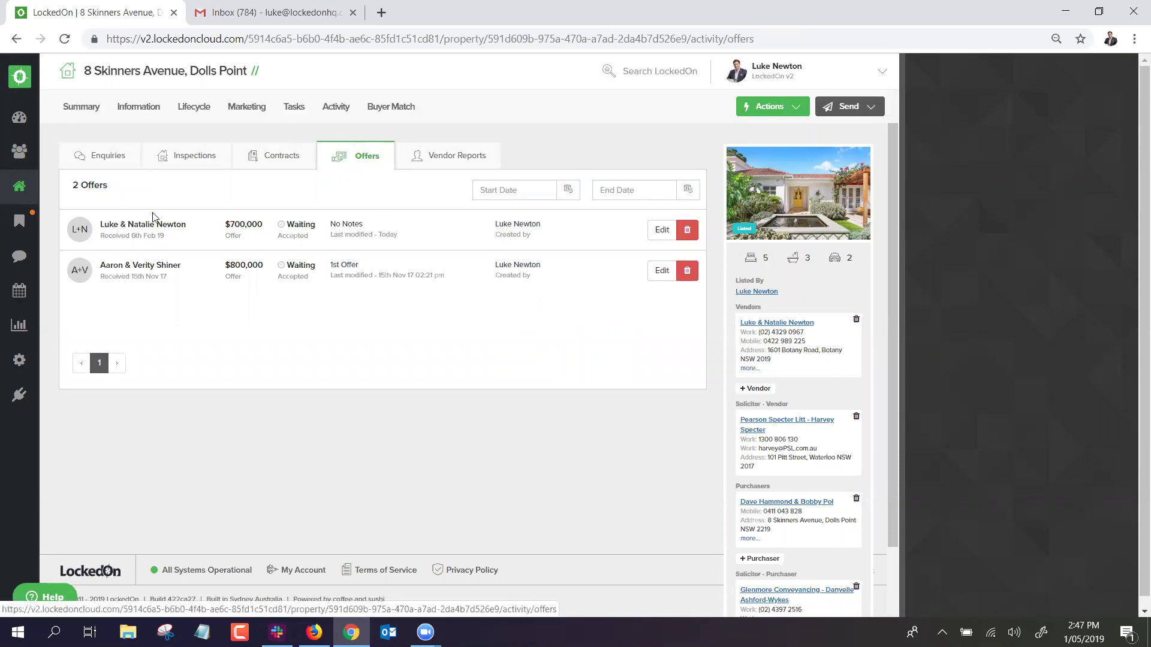
triple_click(204, 75)
left_click(346, 87)
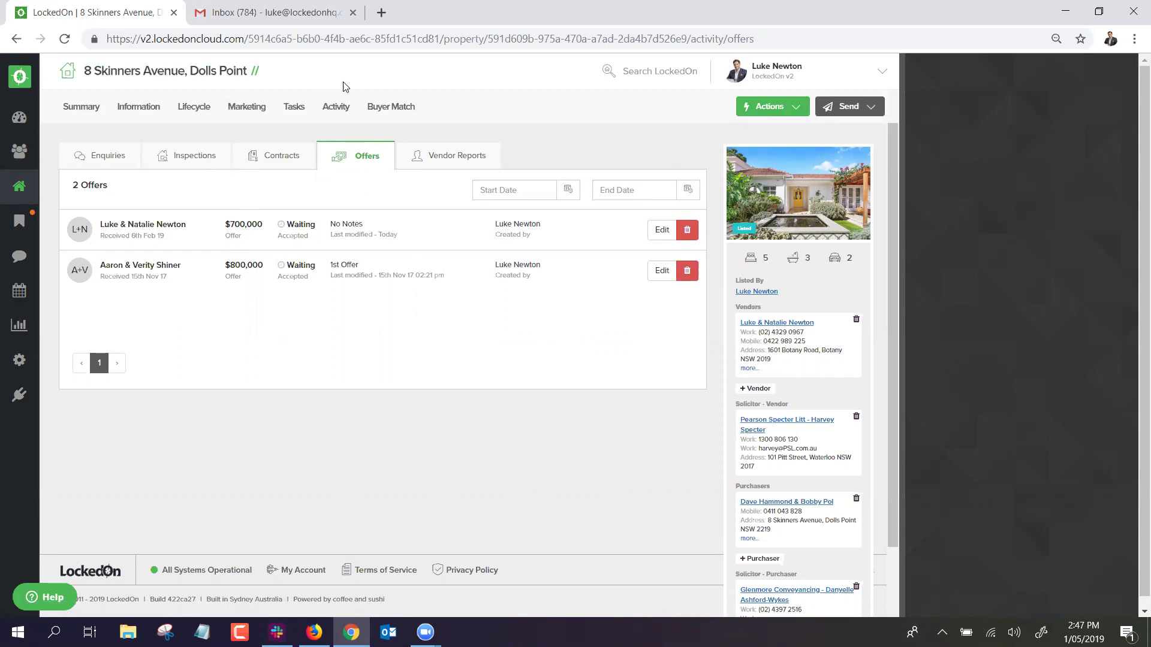
left_click(849, 108)
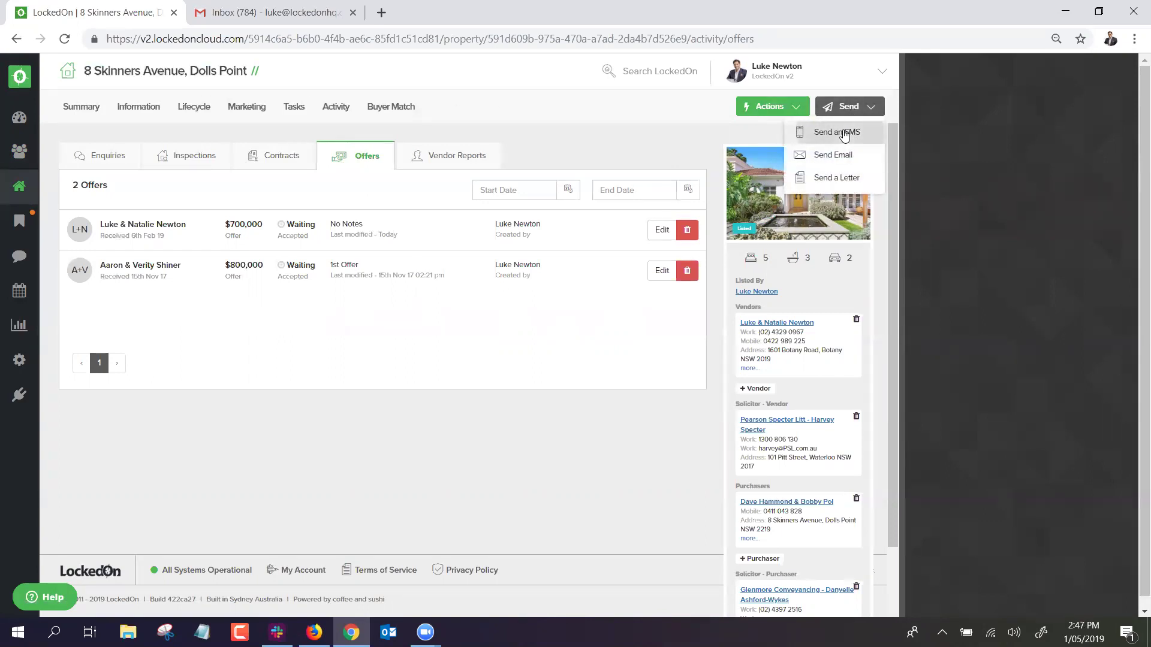
left_click(844, 133)
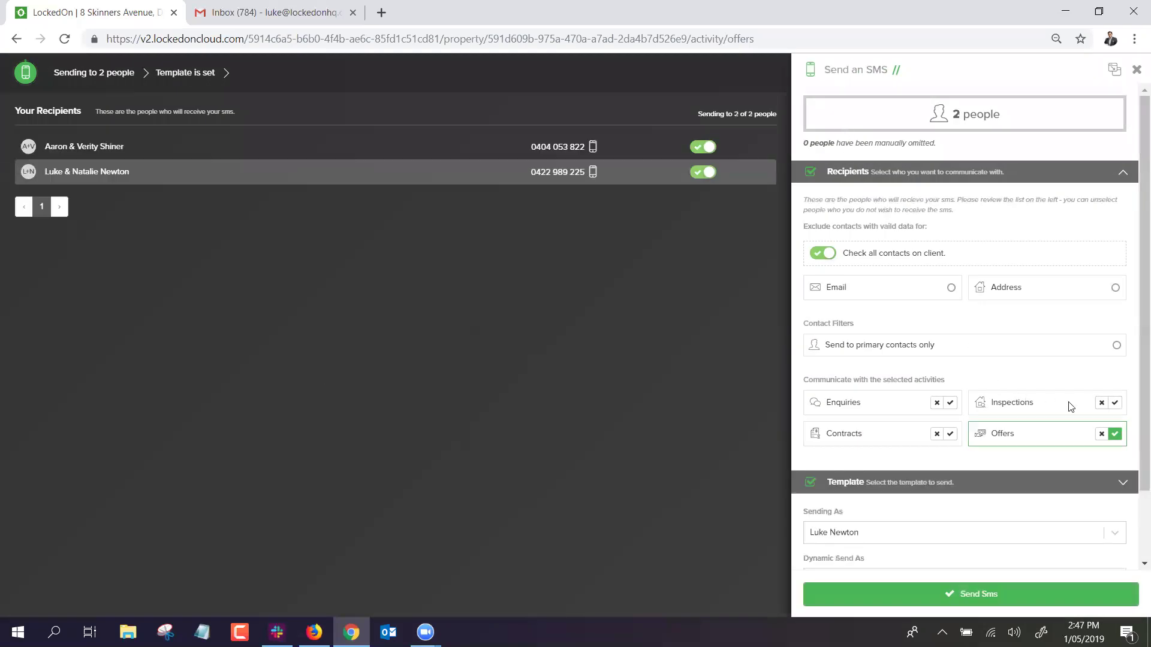
left_click(1112, 404)
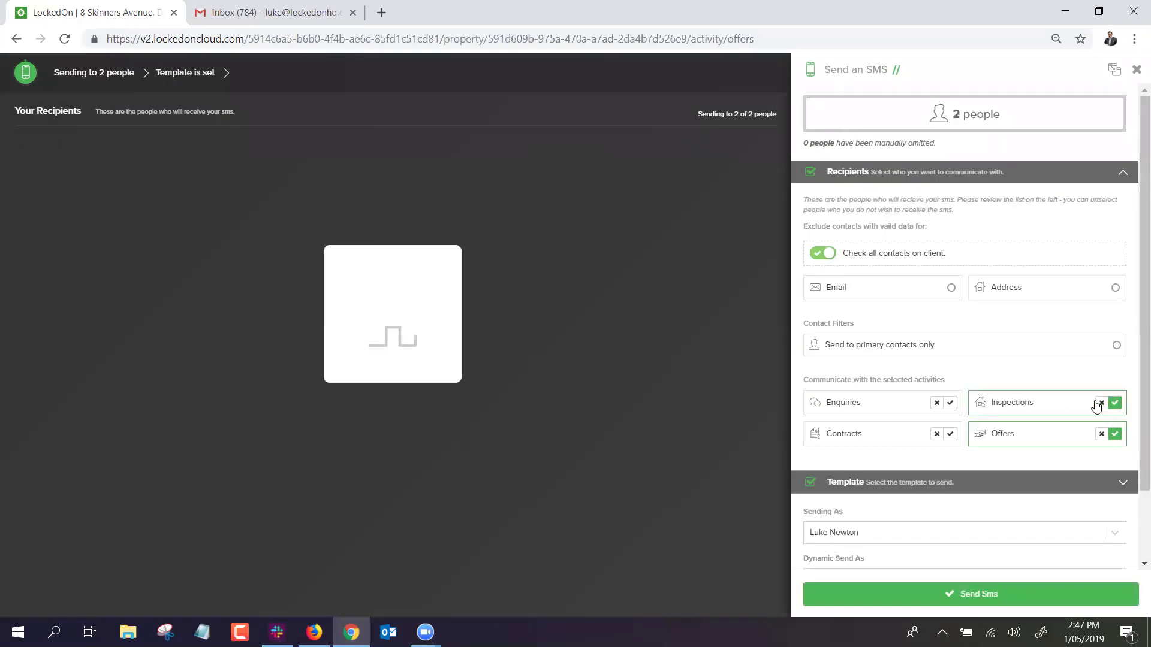
left_click(950, 403)
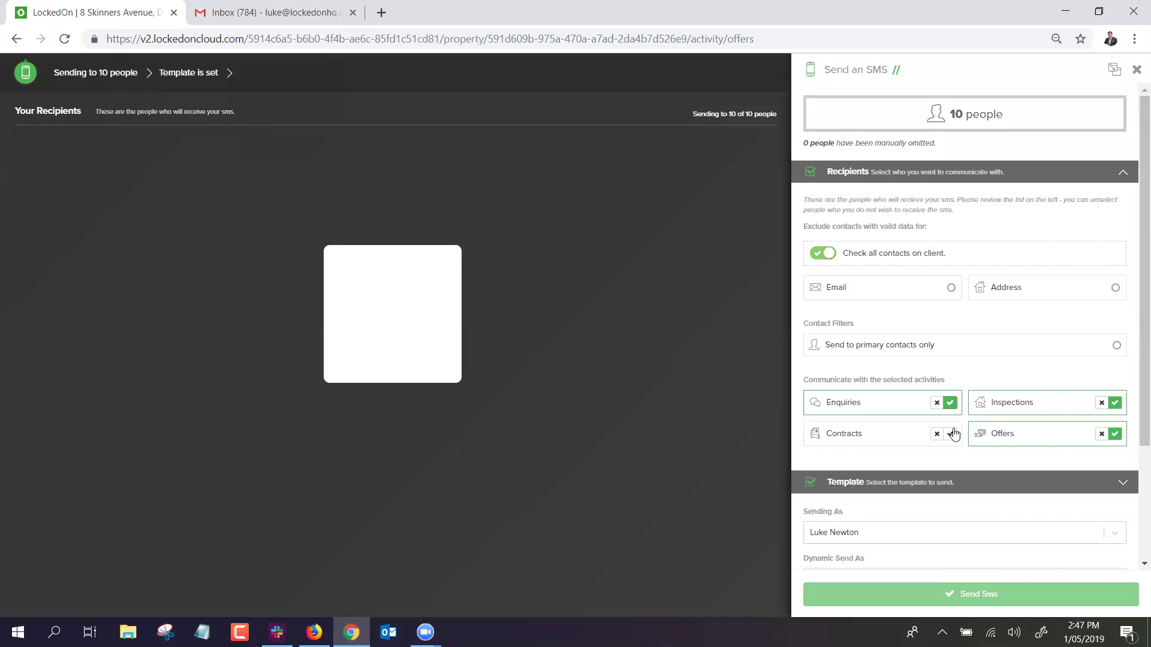
left_click(950, 434)
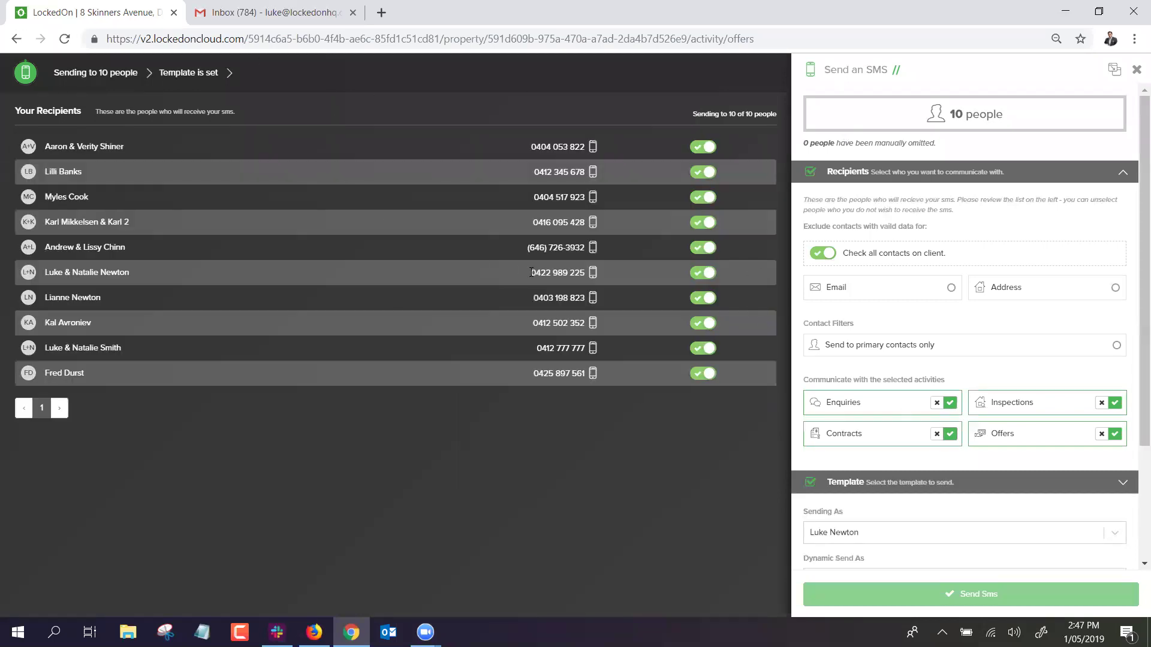
left_click(816, 487)
left_click(862, 263)
type("price")
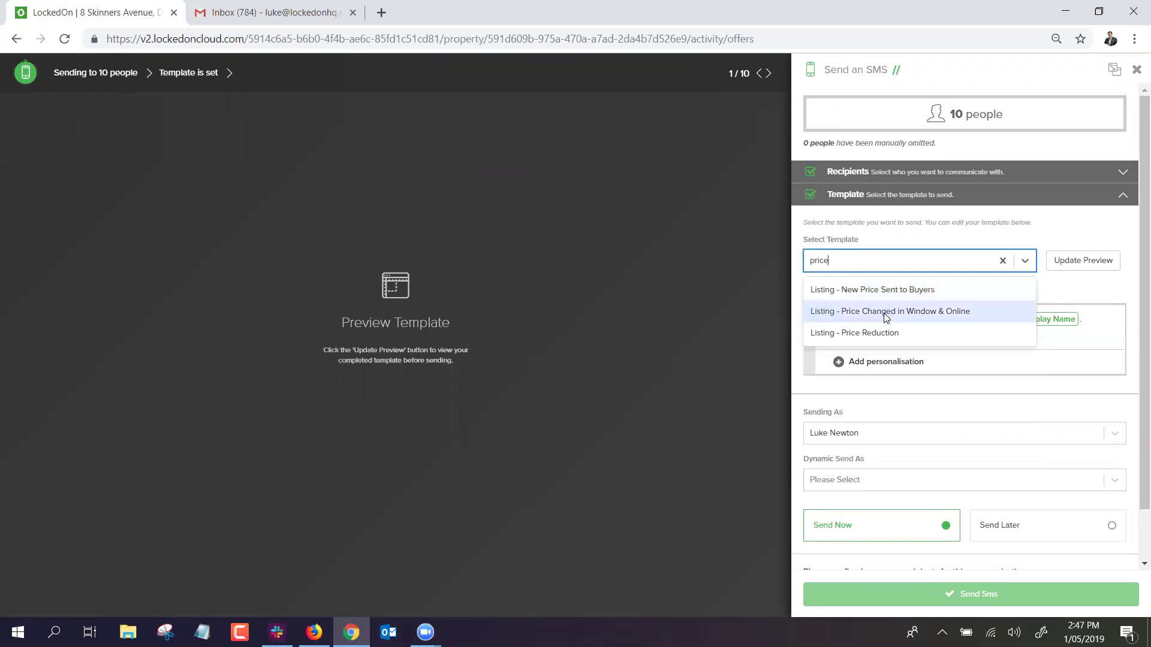
left_click(888, 334)
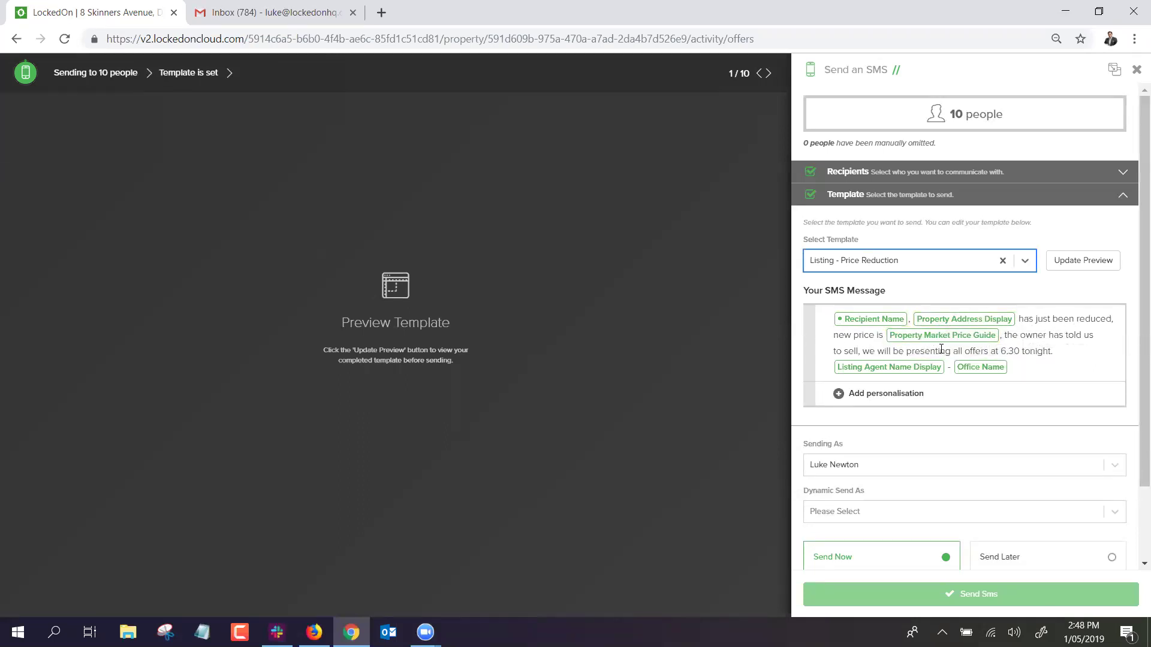
left_click(1084, 261)
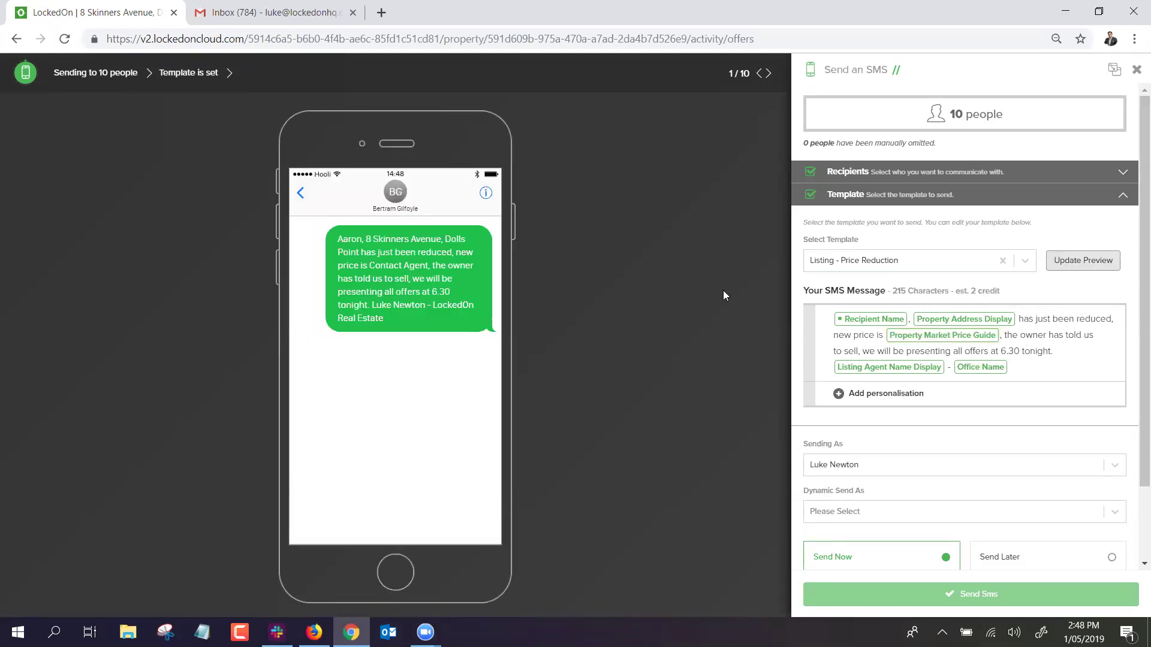
scroll(959, 419, "down", 3)
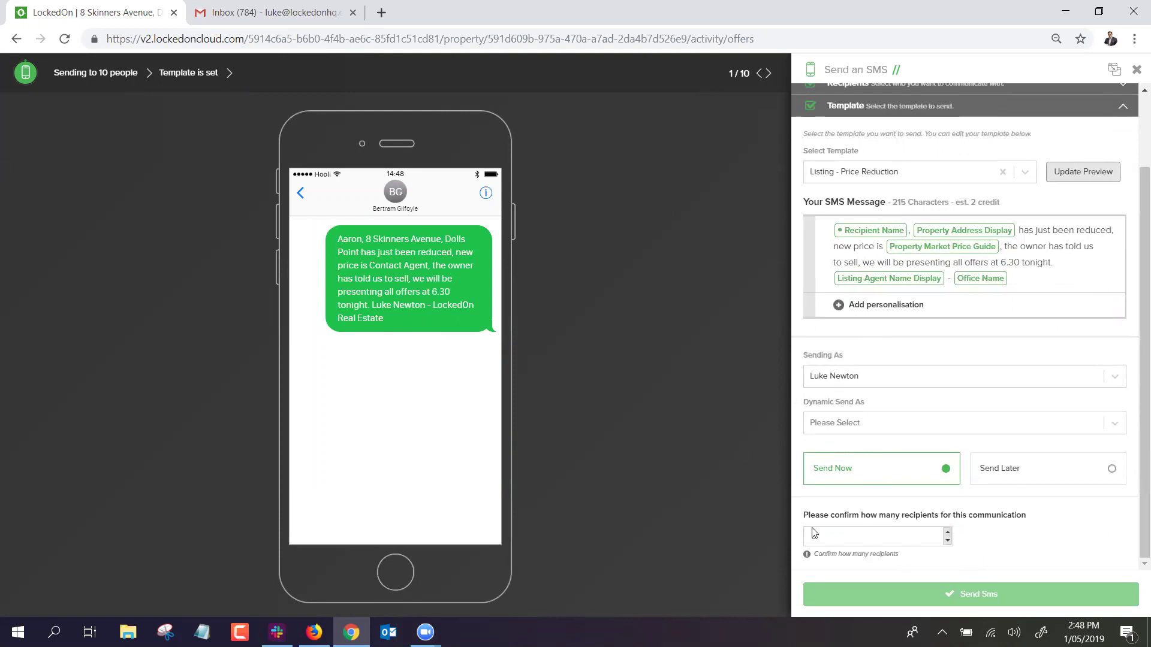
left_click(814, 533)
scroll(959, 270, "up", 3)
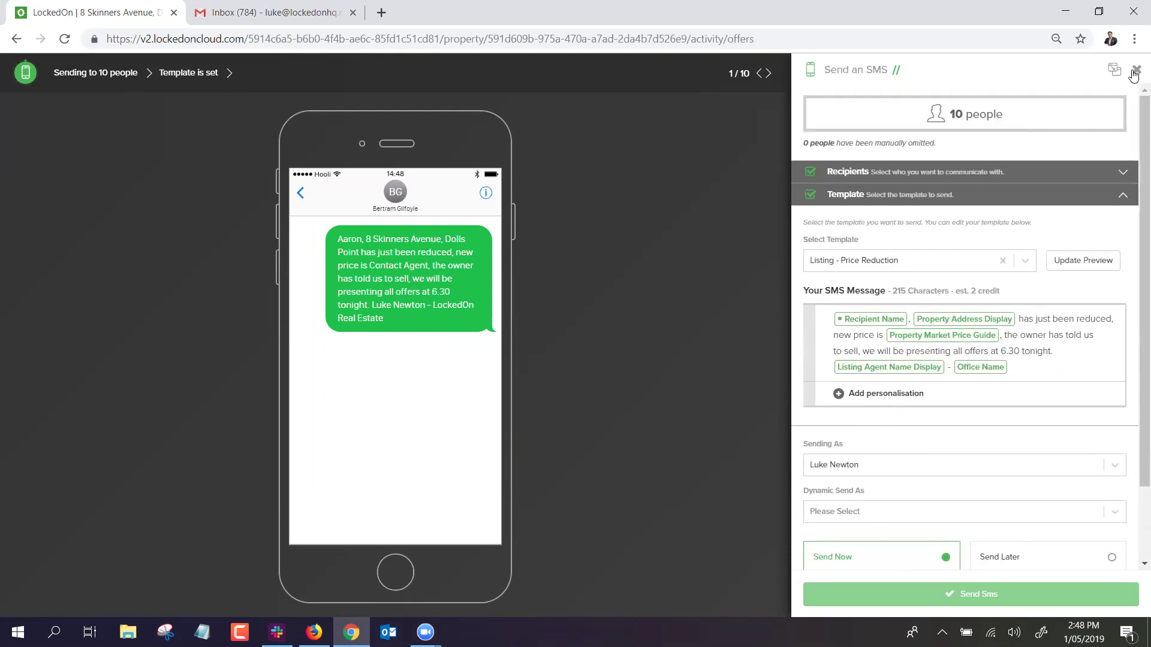
left_click(1134, 72)
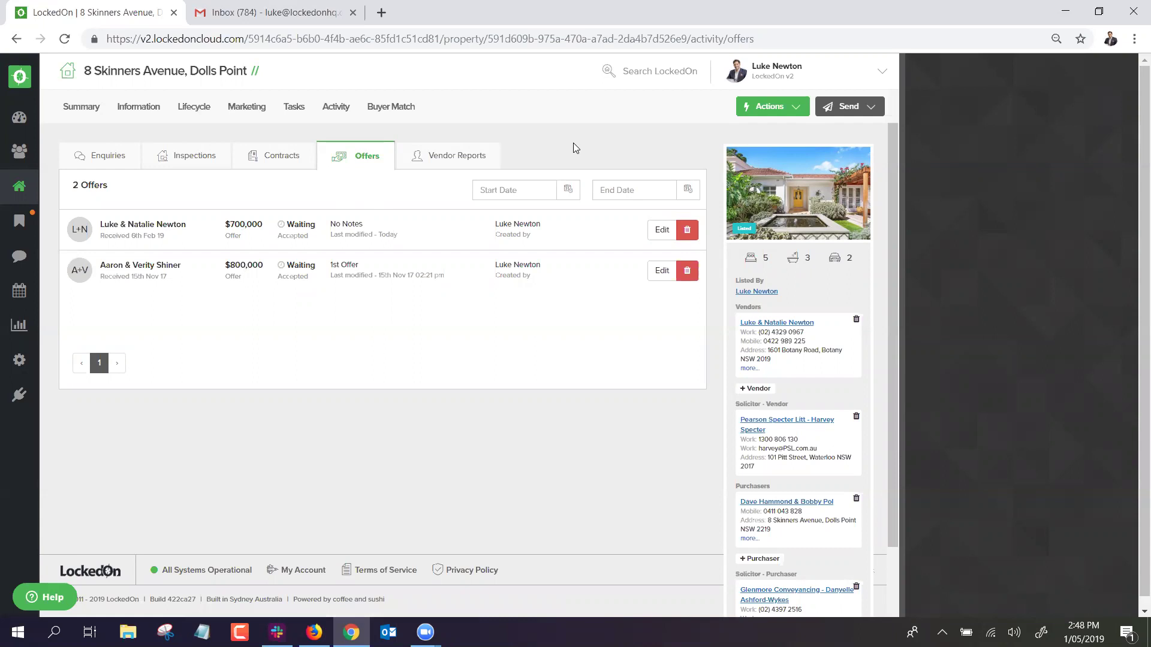
Search the Clients list for the vendor and open their record.
left_click(19, 117)
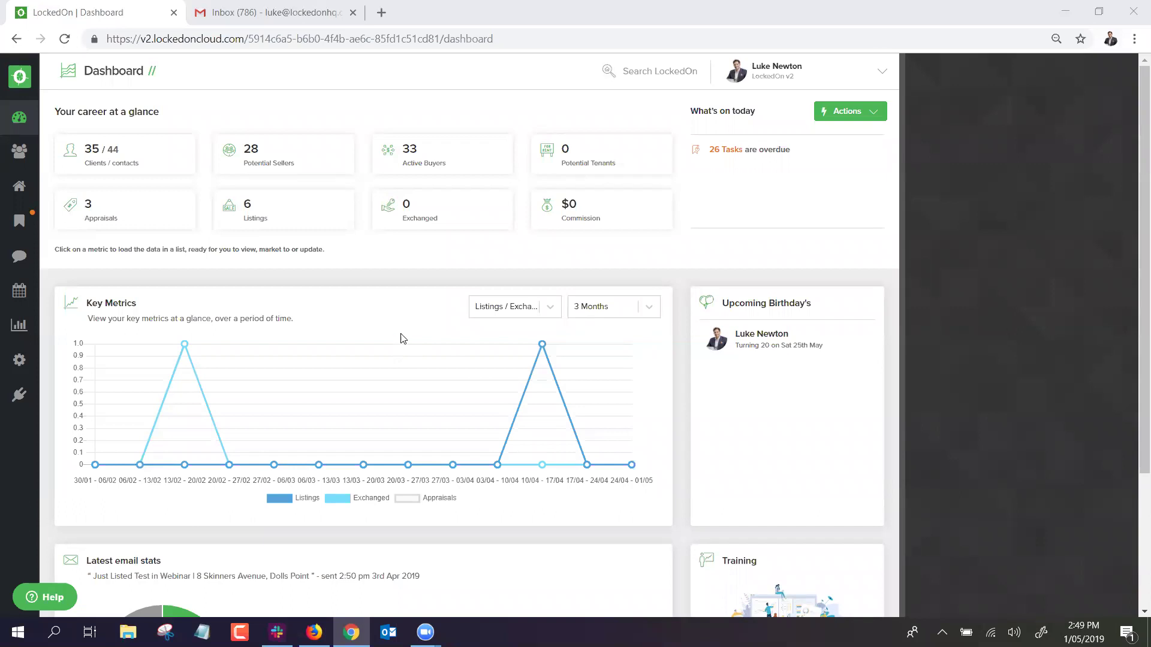
left_click(185, 171)
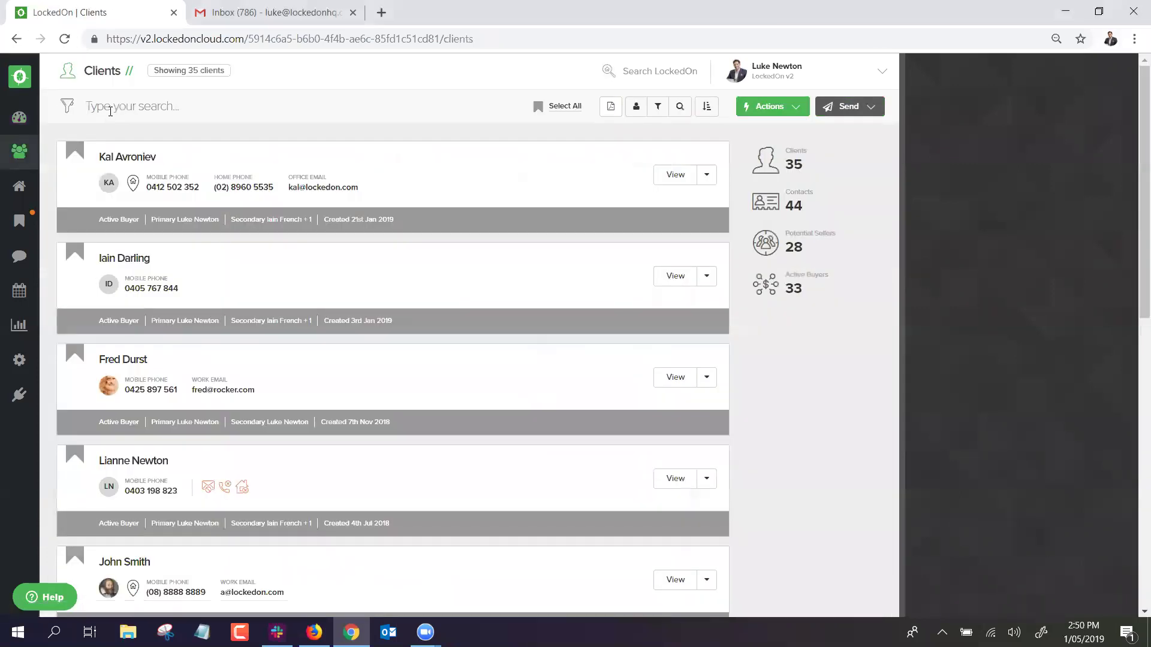
type("Luke new")
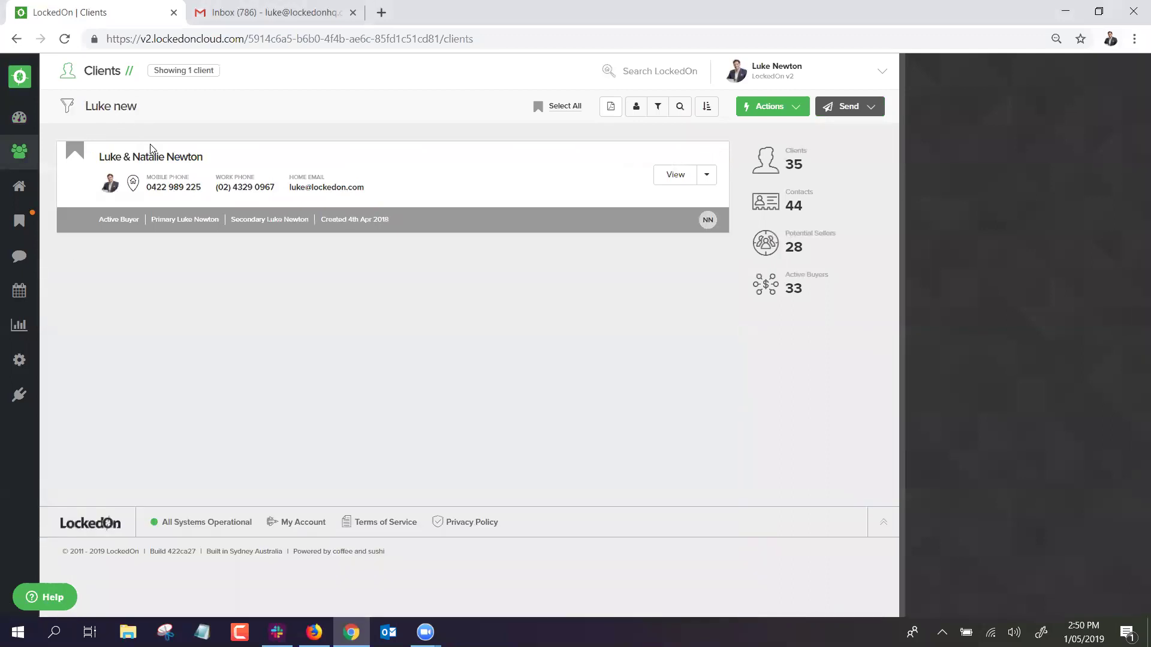
left_click(151, 155)
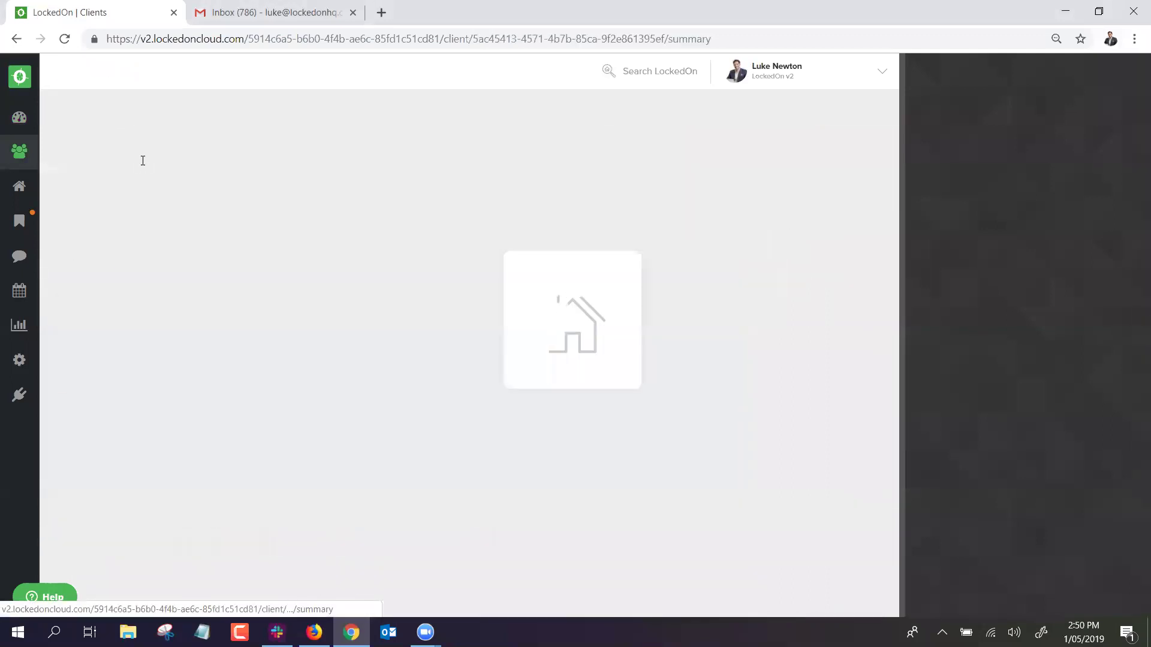
Switch on Potential Seller in the client's general information, save, and return to the dashboard.
left_click(142, 114)
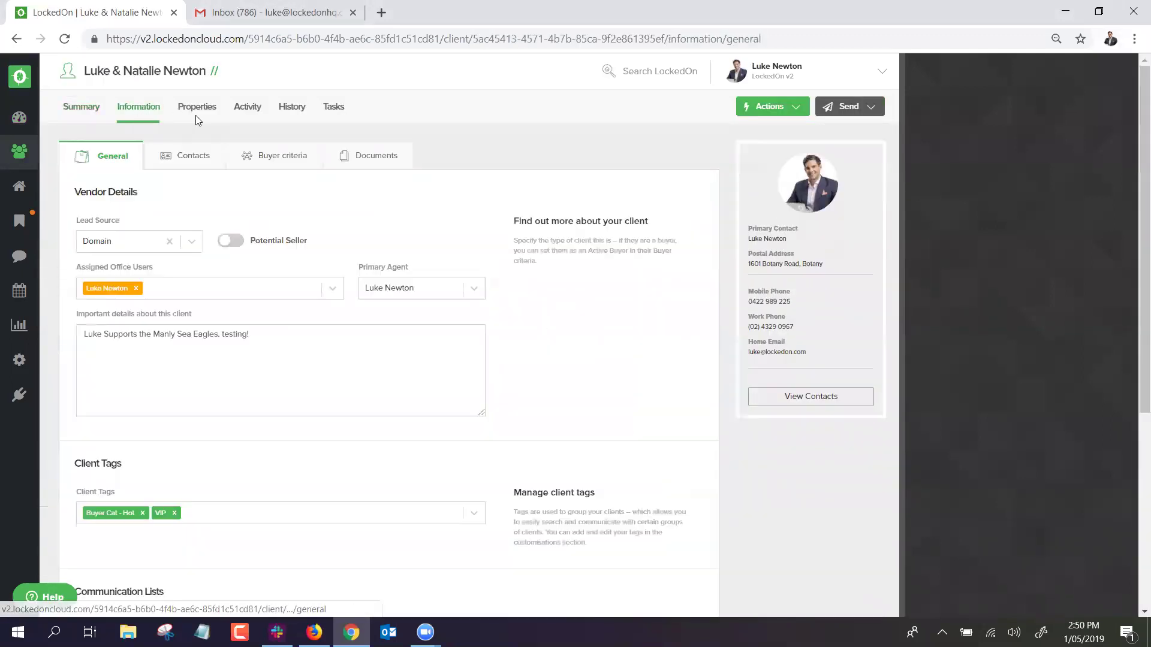
left_click(226, 241)
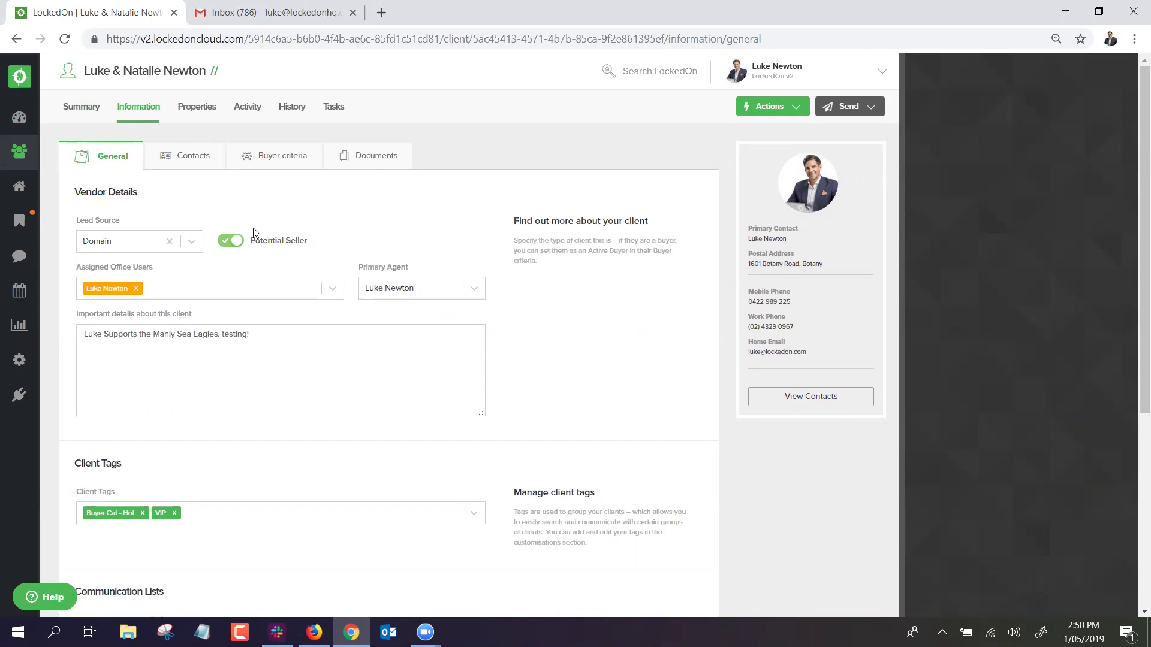
scroll(272, 252, "down", 5)
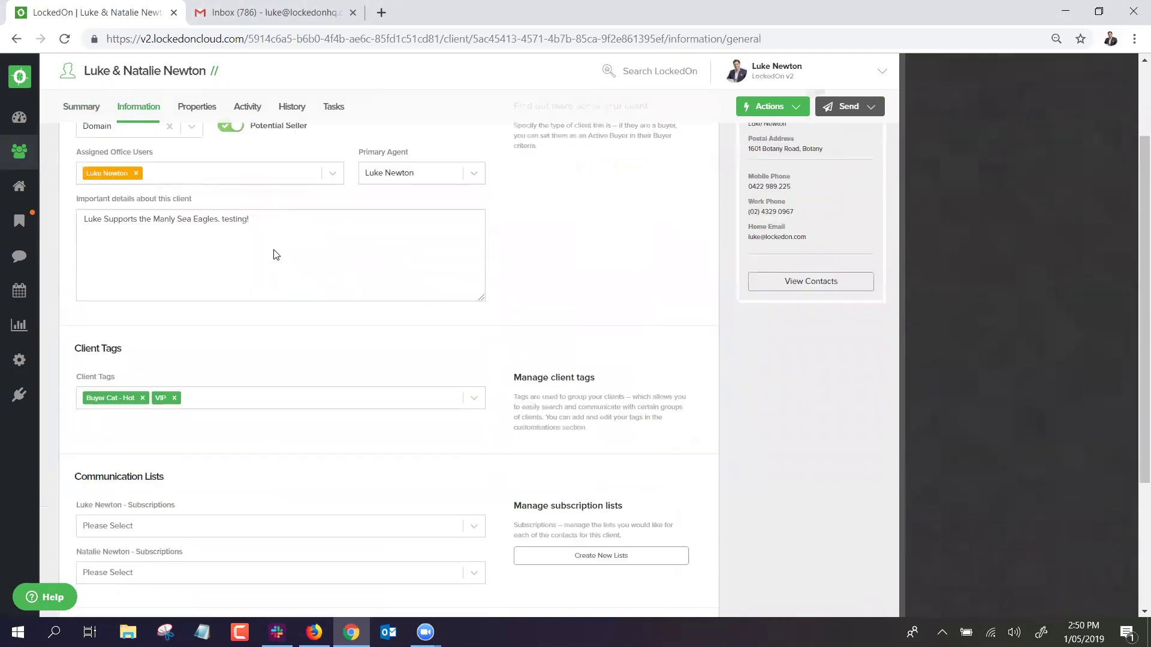
left_click(149, 434)
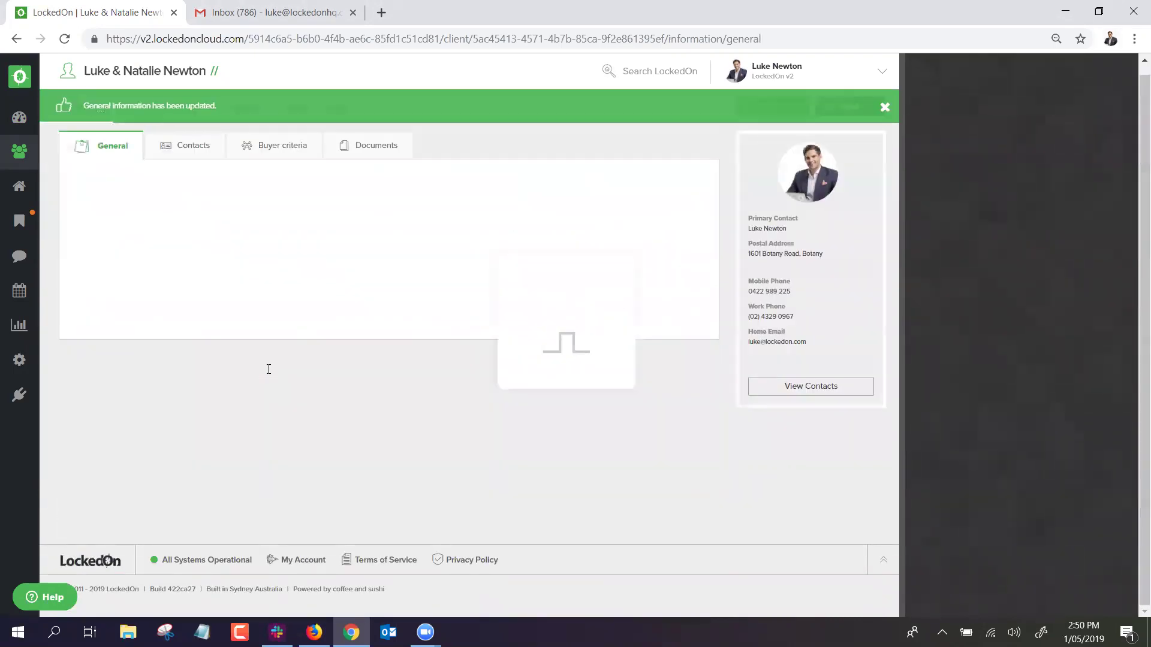
left_click(19, 117)
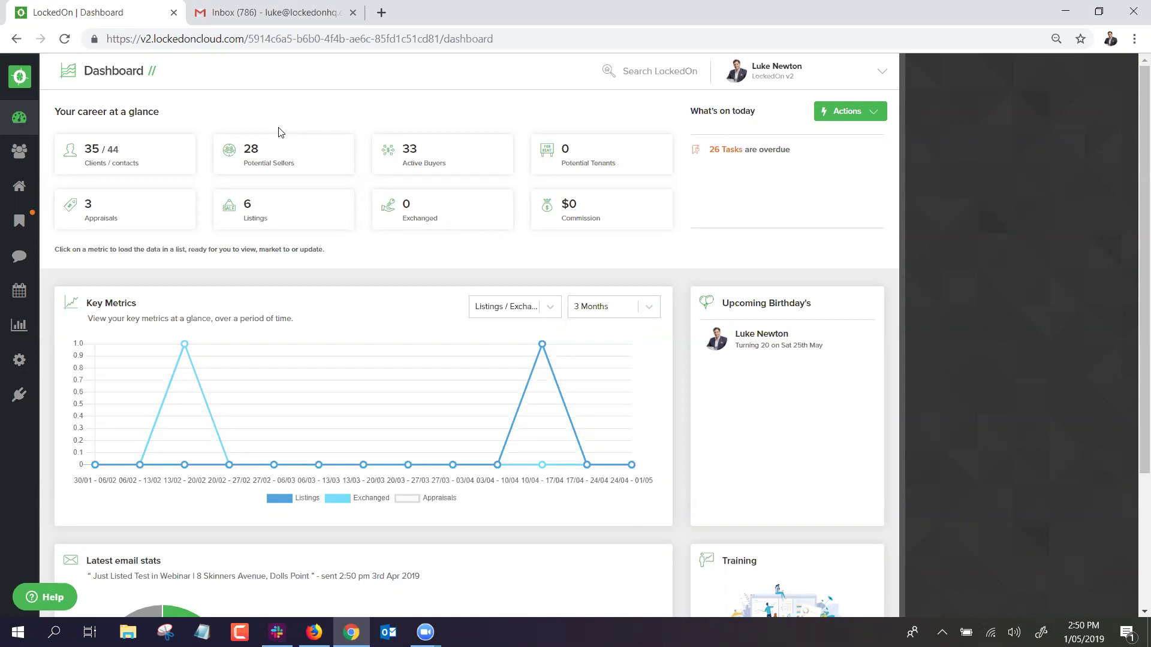
Find the vendor client, show their Vendor properties, and bring up the client Actions menu.
left_click(19, 151)
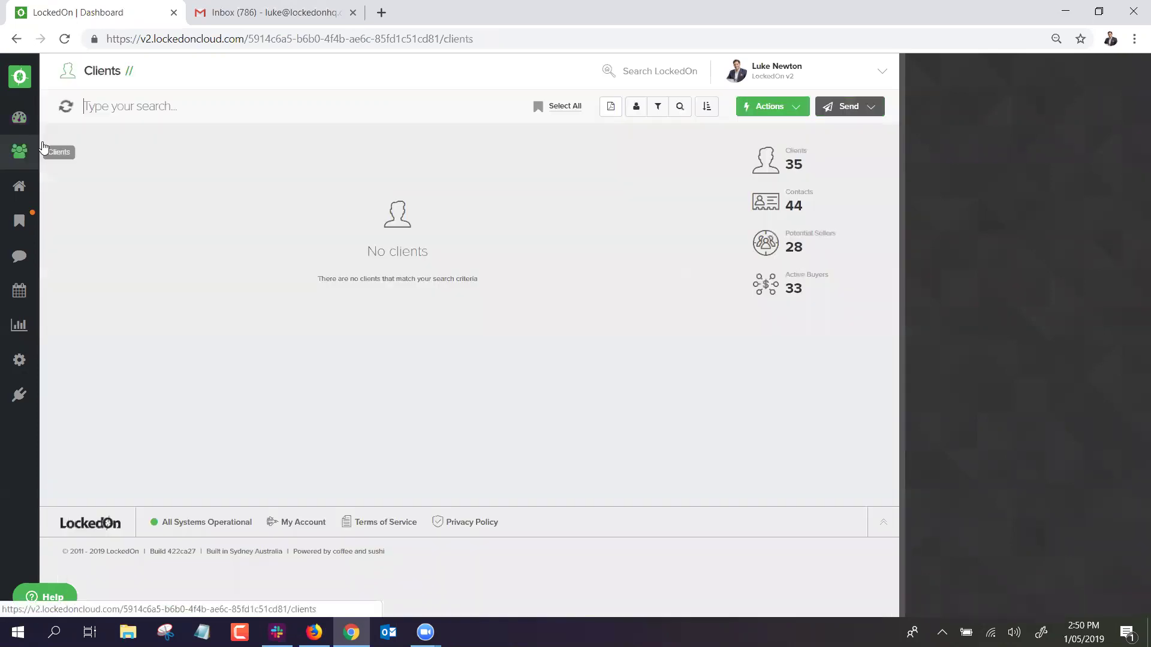
left_click(131, 108)
type("luke ne")
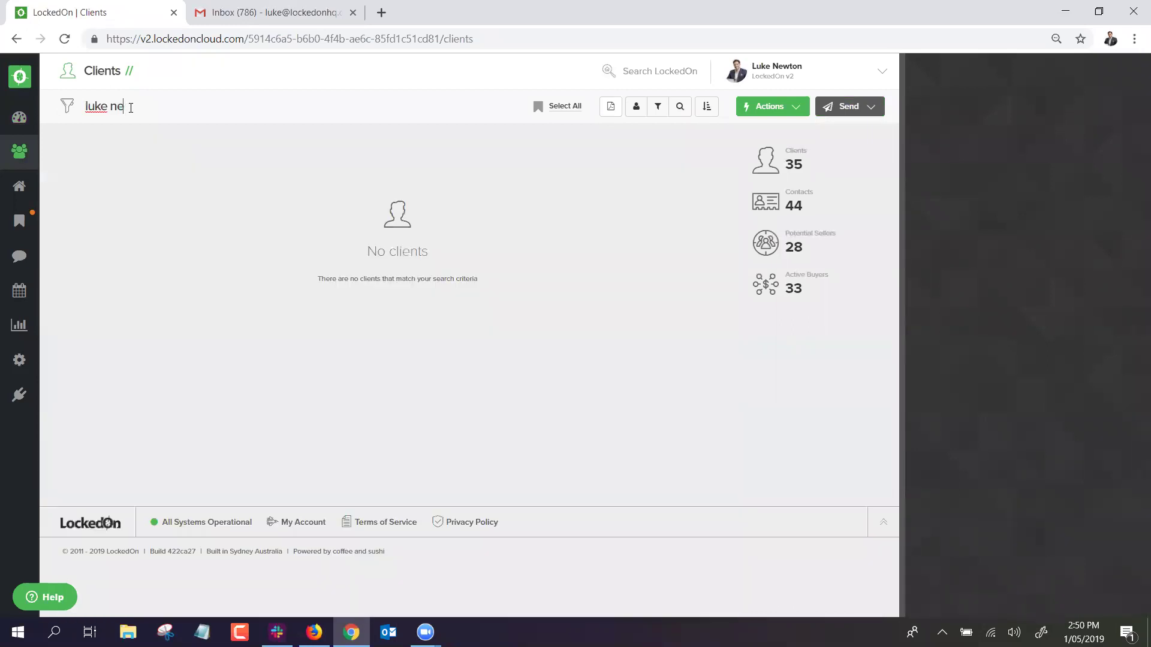
left_click(176, 174)
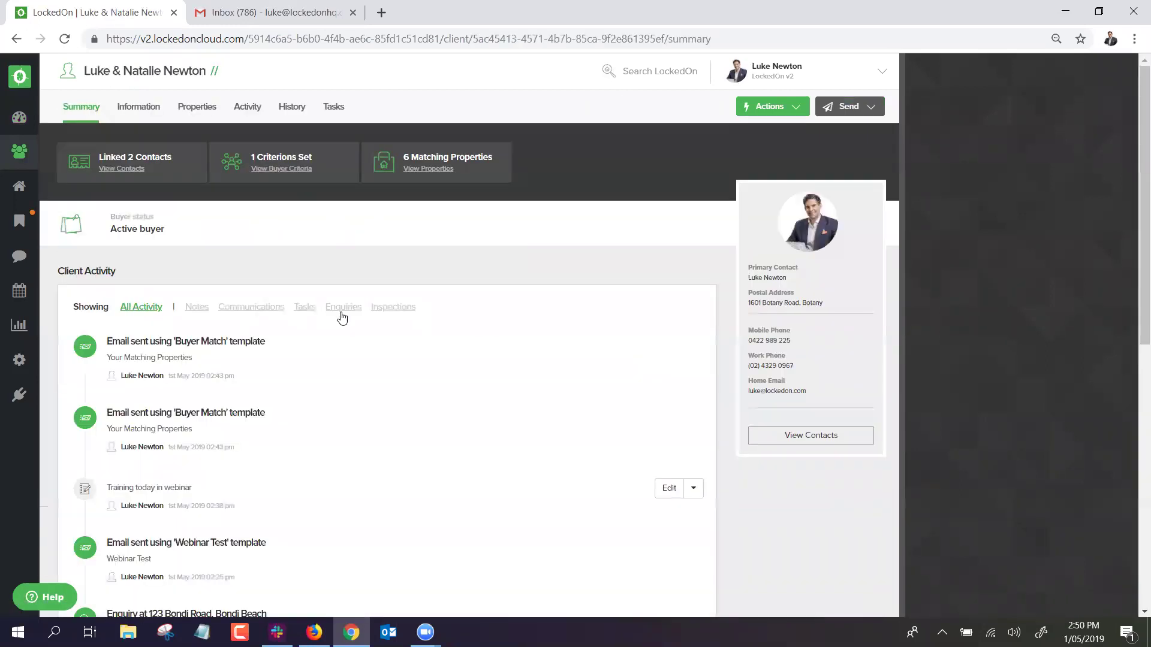
left_click(137, 108)
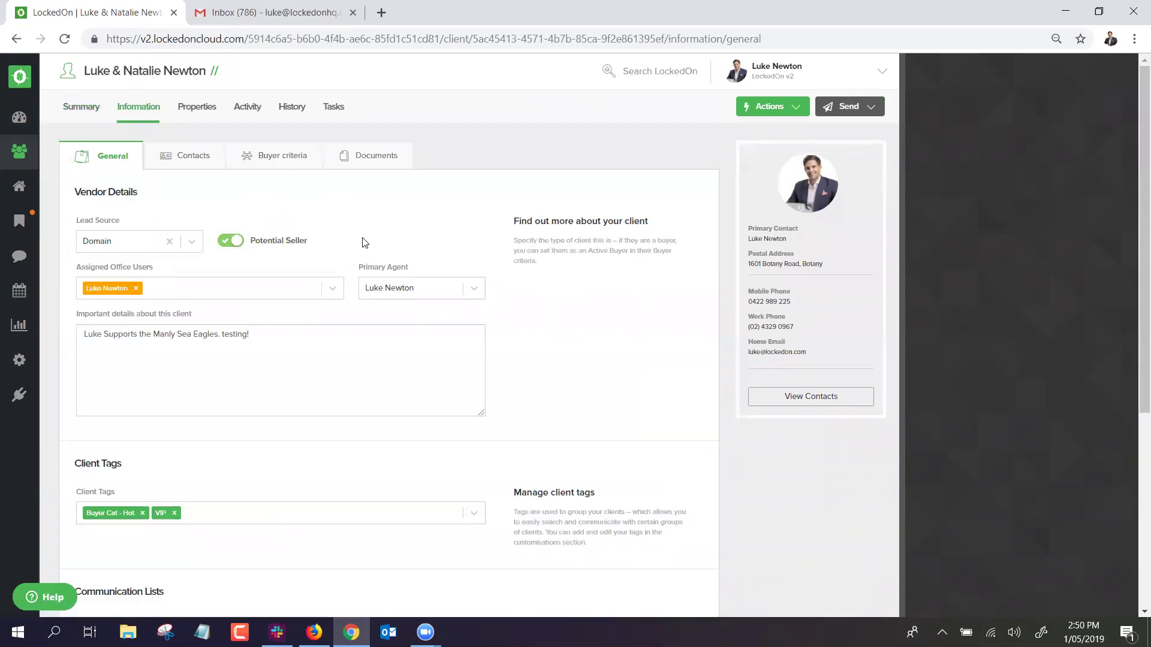
left_click(192, 110)
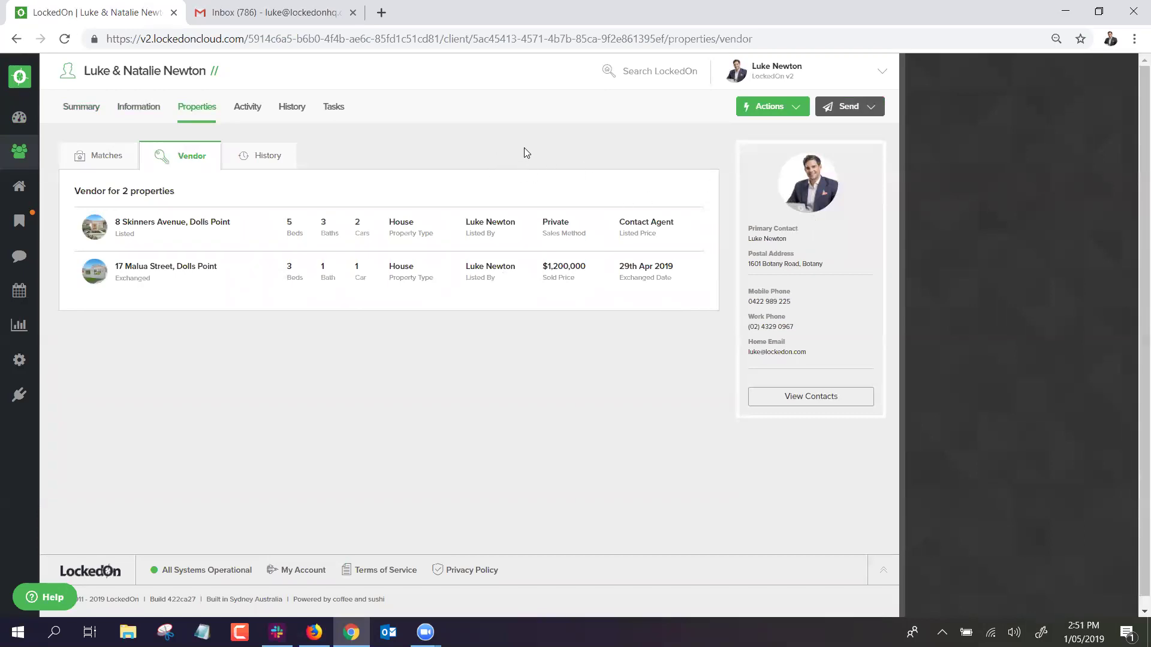
left_click(770, 111)
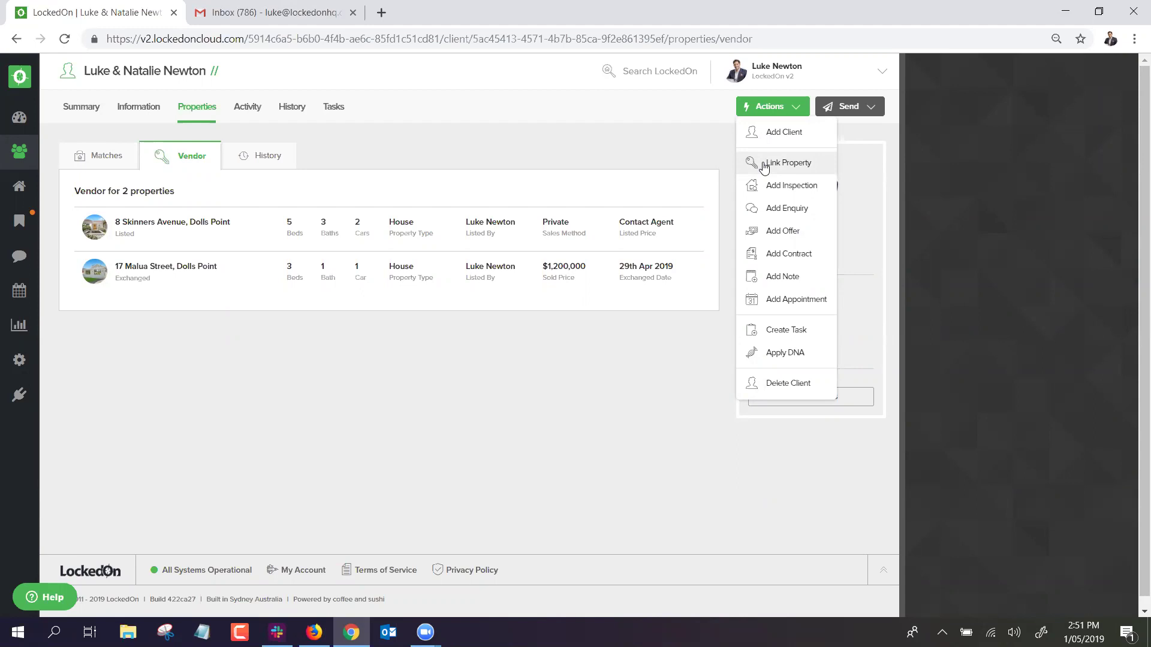
left_click(763, 167)
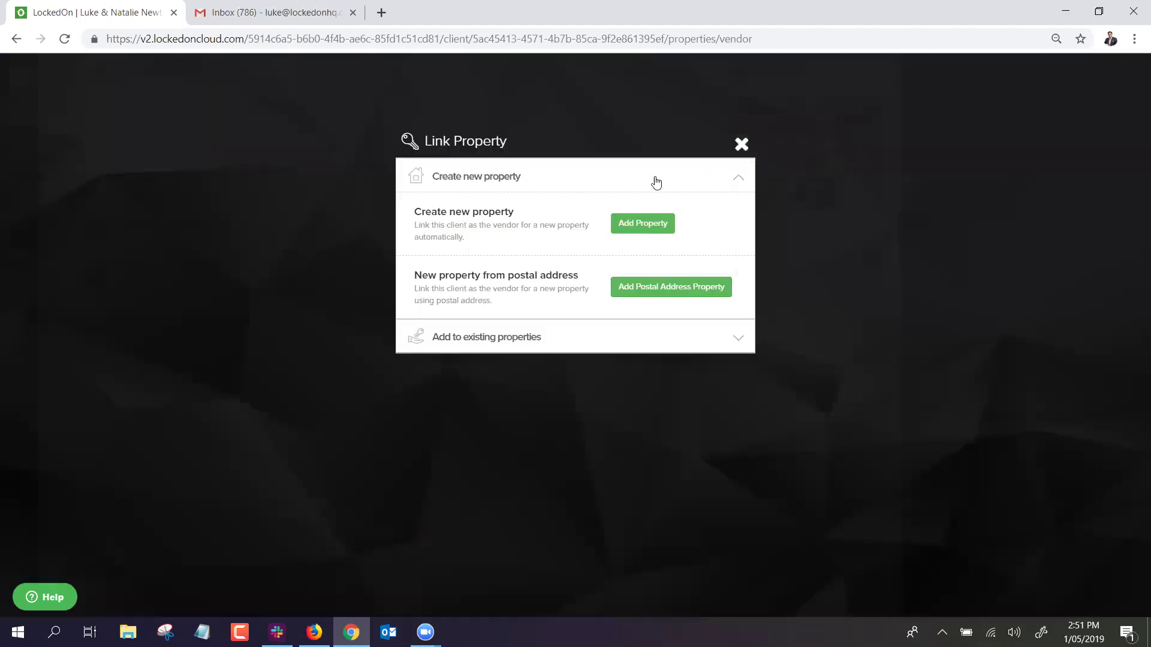
left_click(646, 227)
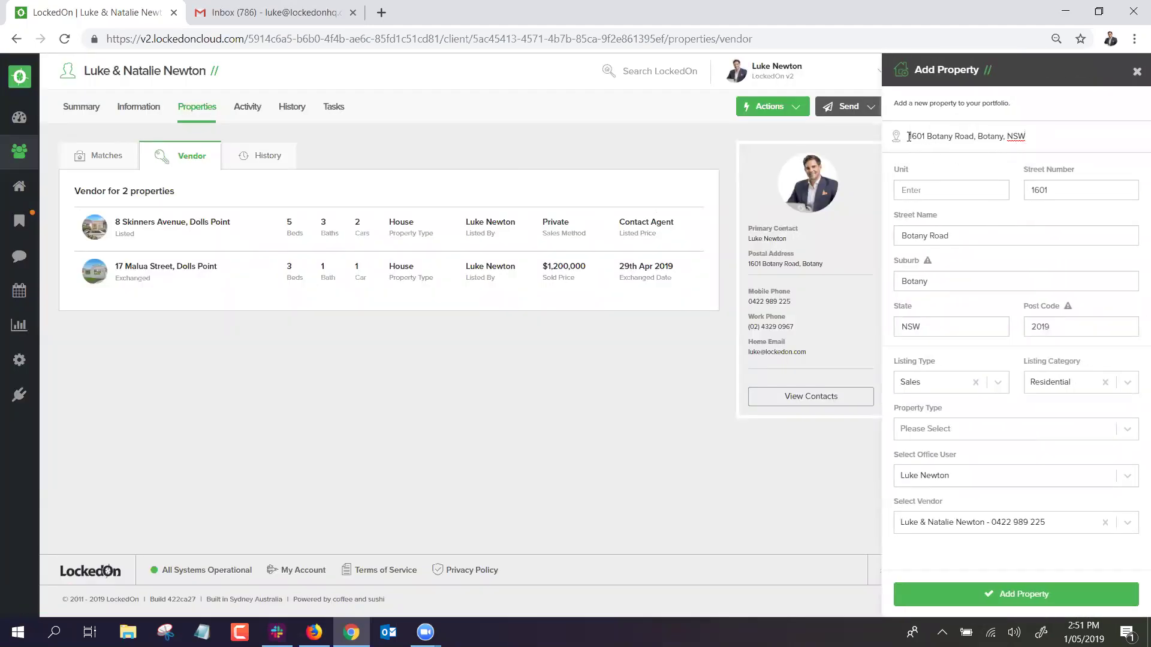
type("2/")
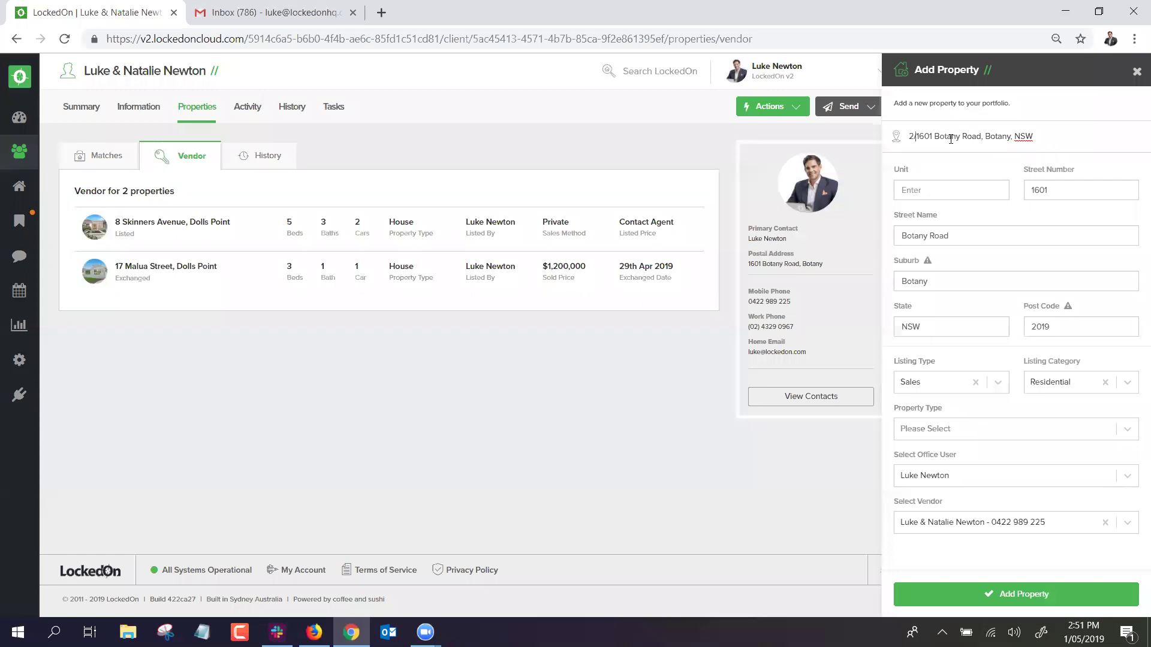
key("BackSpace")
key("BackSpace")
key("BackSpace")
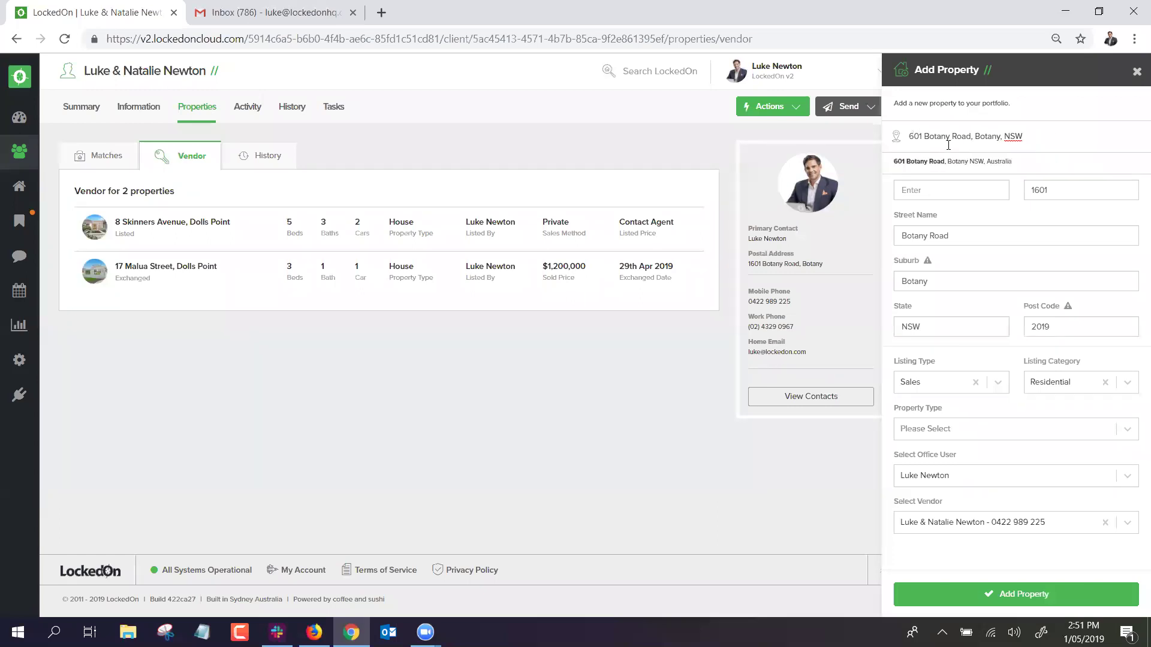
left_click(929, 166)
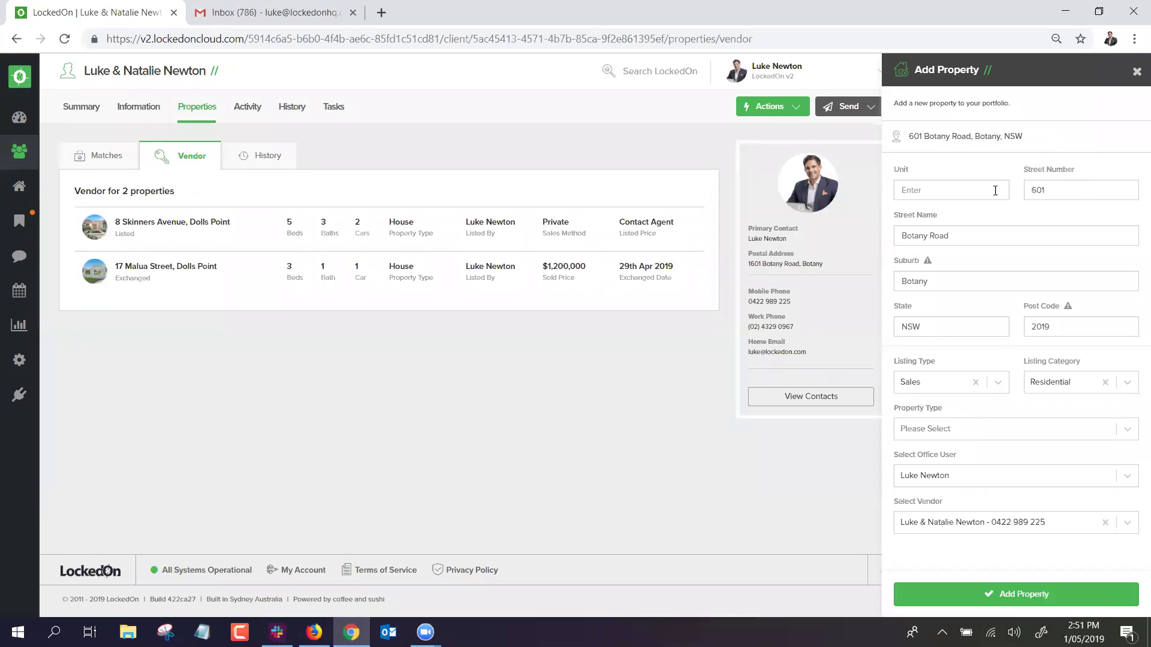
left_click(953, 186)
type("2")
left_click(940, 428)
left_click(929, 490)
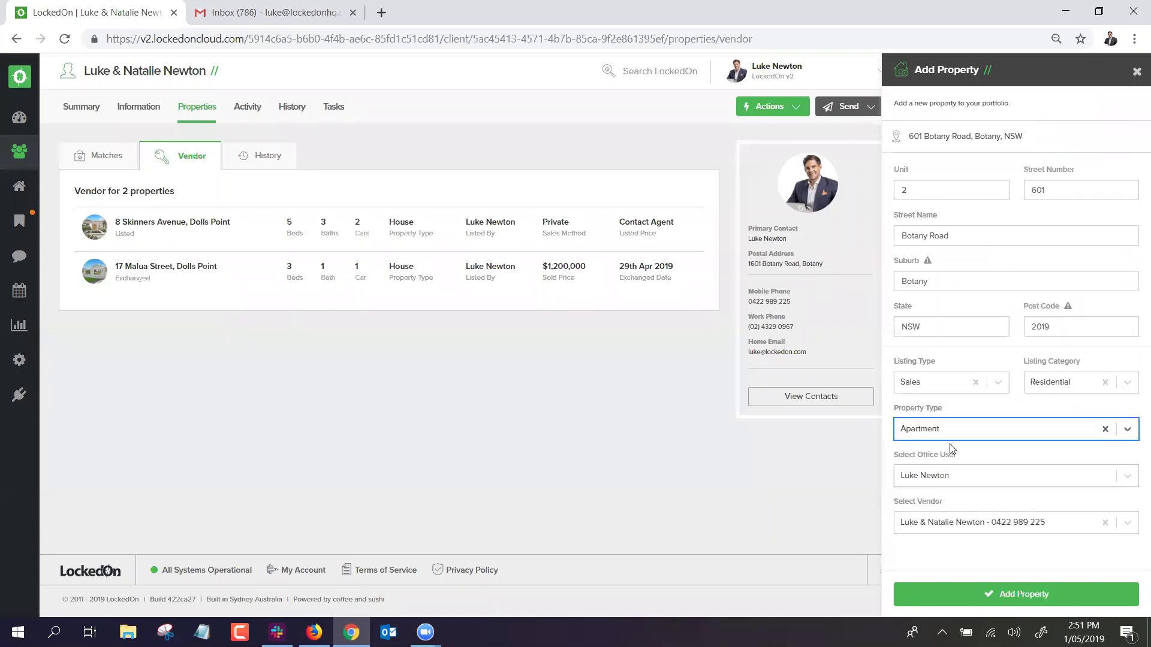
left_click(993, 597)
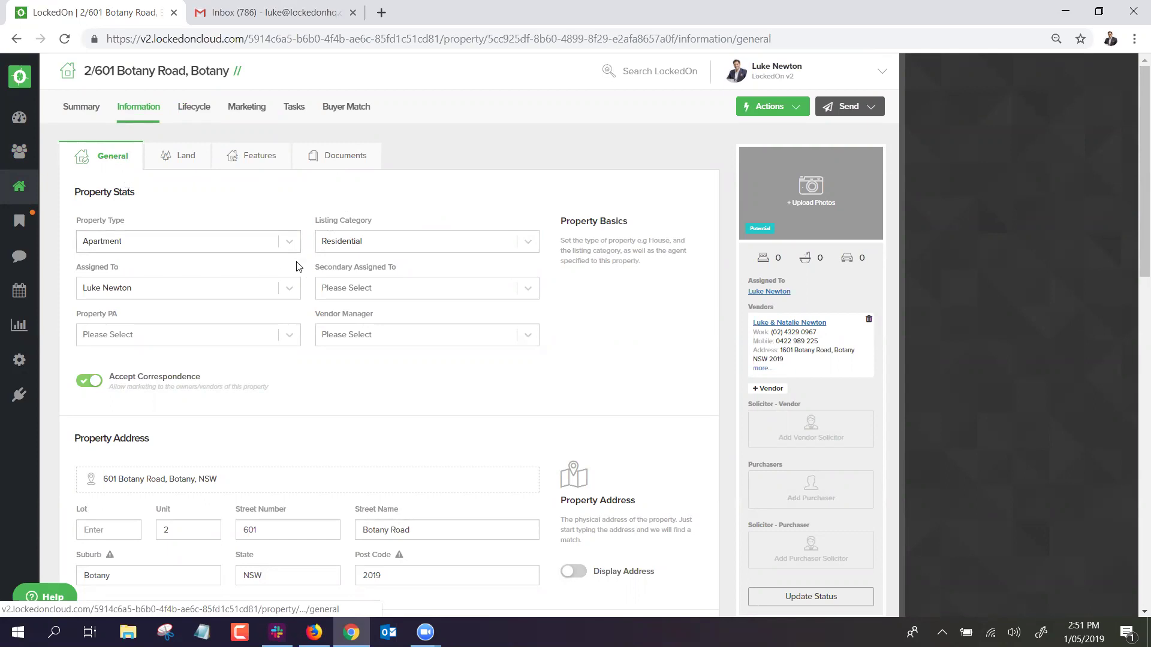
Set the property to 3 bedrooms, 2 bathrooms and 2 garages.
scroll(319, 269, "down", 9)
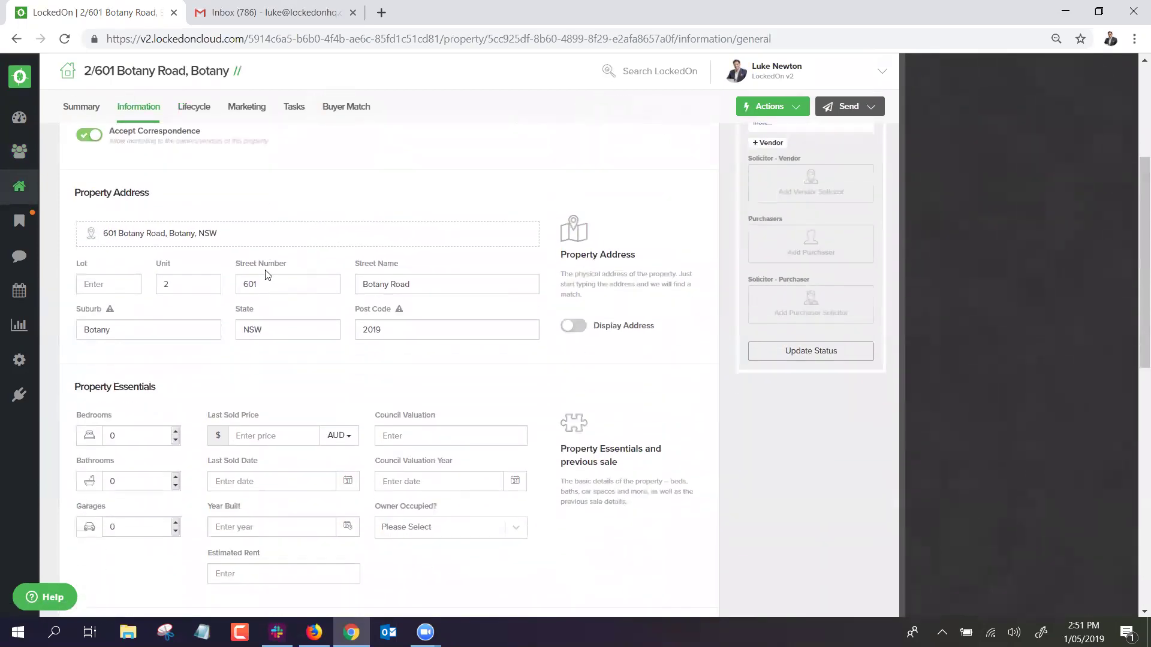
scroll(178, 196, "up", 1)
left_click(176, 228)
left_click(176, 228)
left_click(176, 228)
left_click(176, 273)
left_click(176, 273)
left_click(175, 318)
left_click(175, 318)
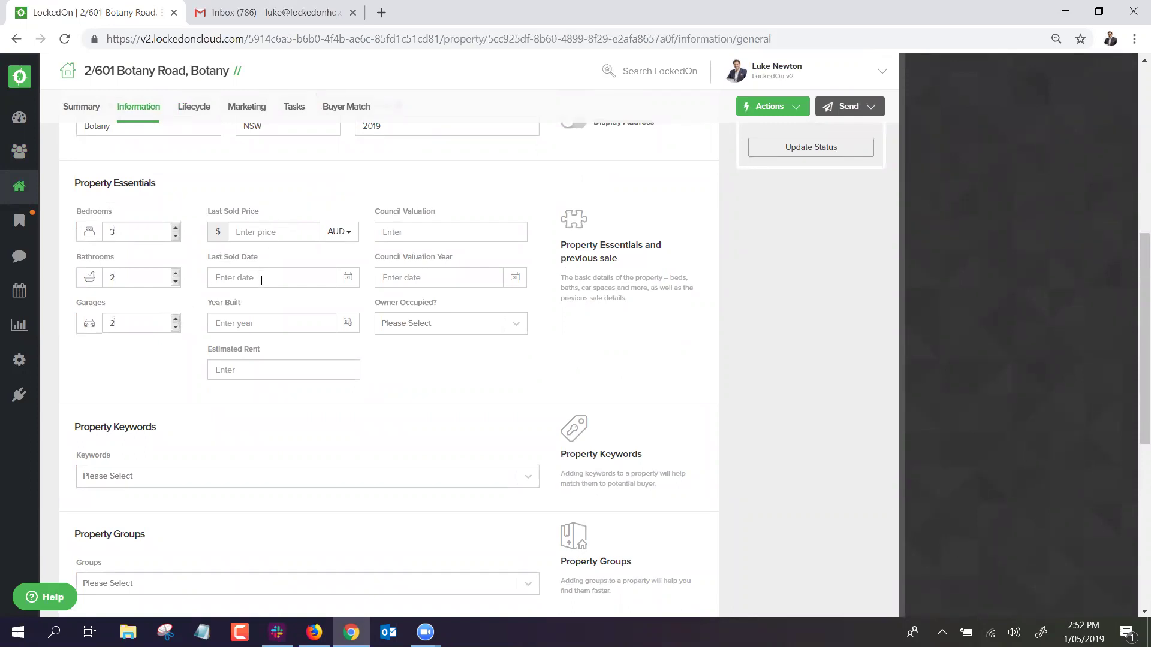
Check the keywords and groups lists, save the general information, then view the Land details.
scroll(421, 221, "down", 2)
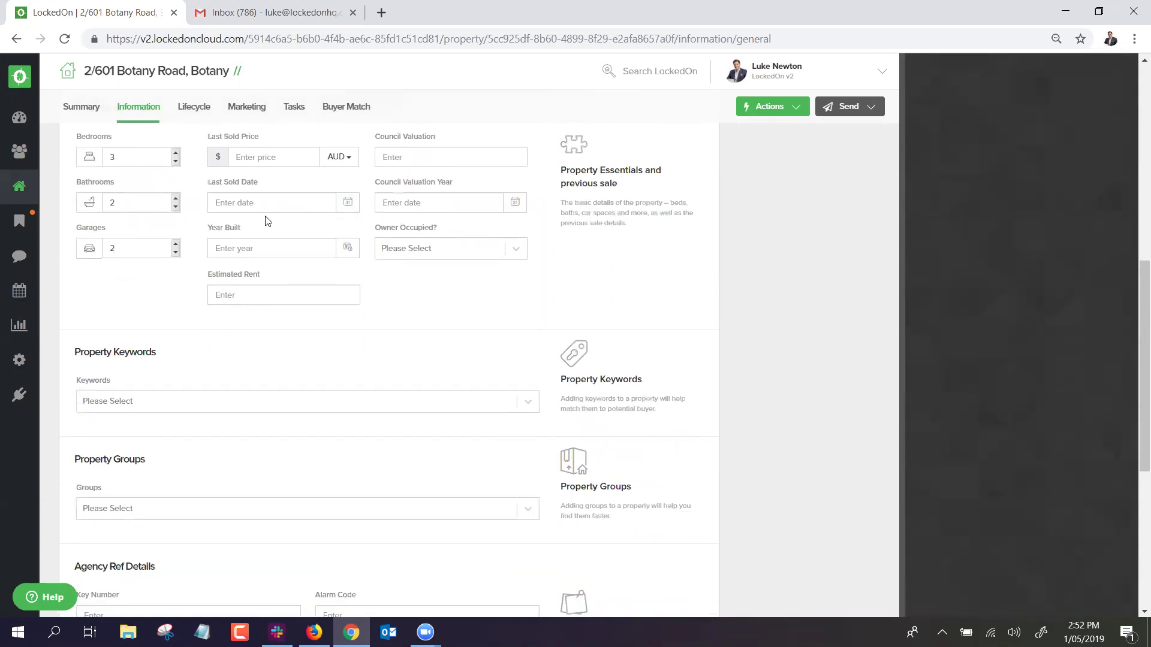
scroll(218, 216, "down", 2)
scroll(162, 252, "down", 2)
left_click(118, 249)
left_click(134, 224)
scroll(133, 234, "down", 2)
left_click(131, 210)
double_click(147, 187)
scroll(139, 262, "down", 1)
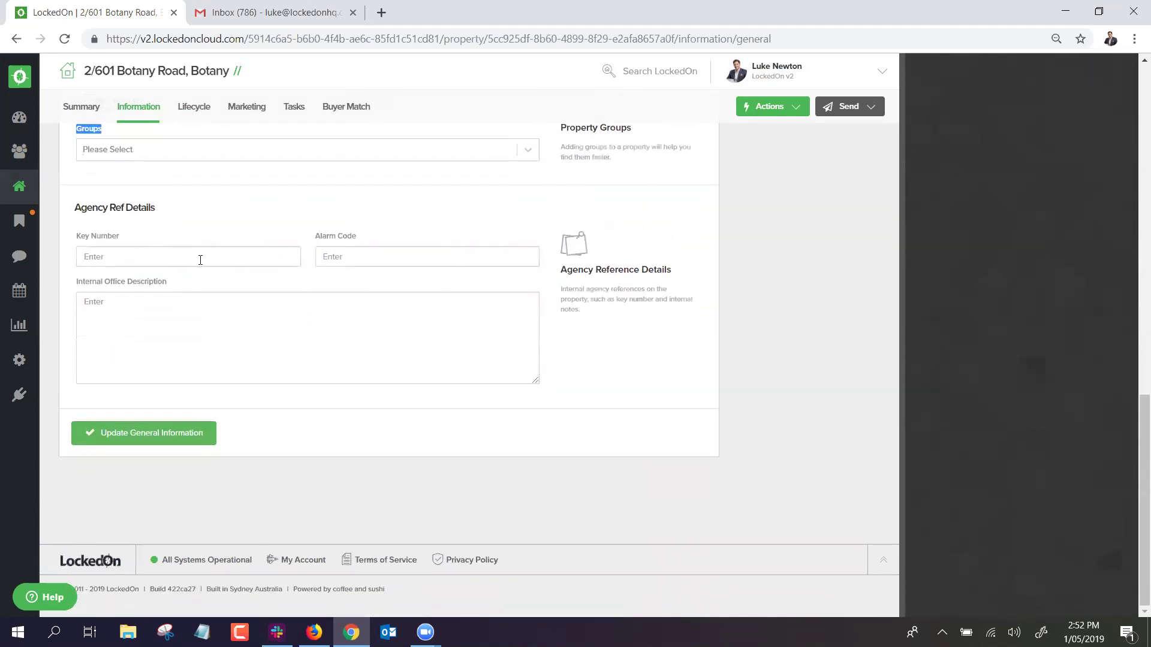
scroll(241, 336, "up", 15)
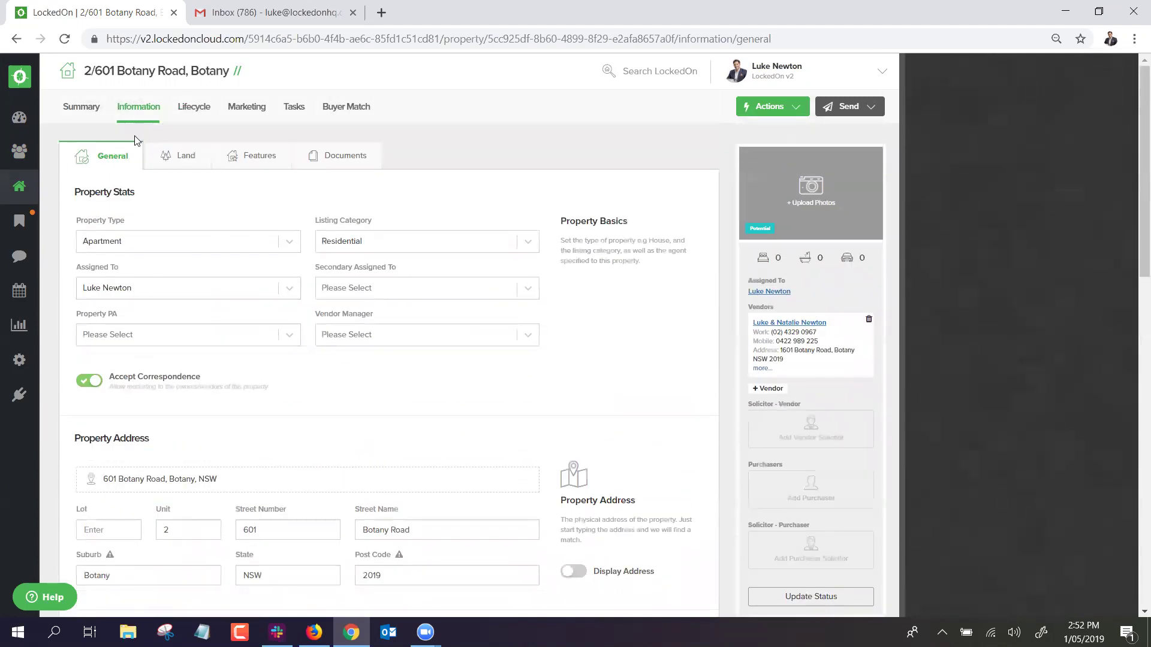
scroll(142, 270, "down", 15)
left_click(141, 495)
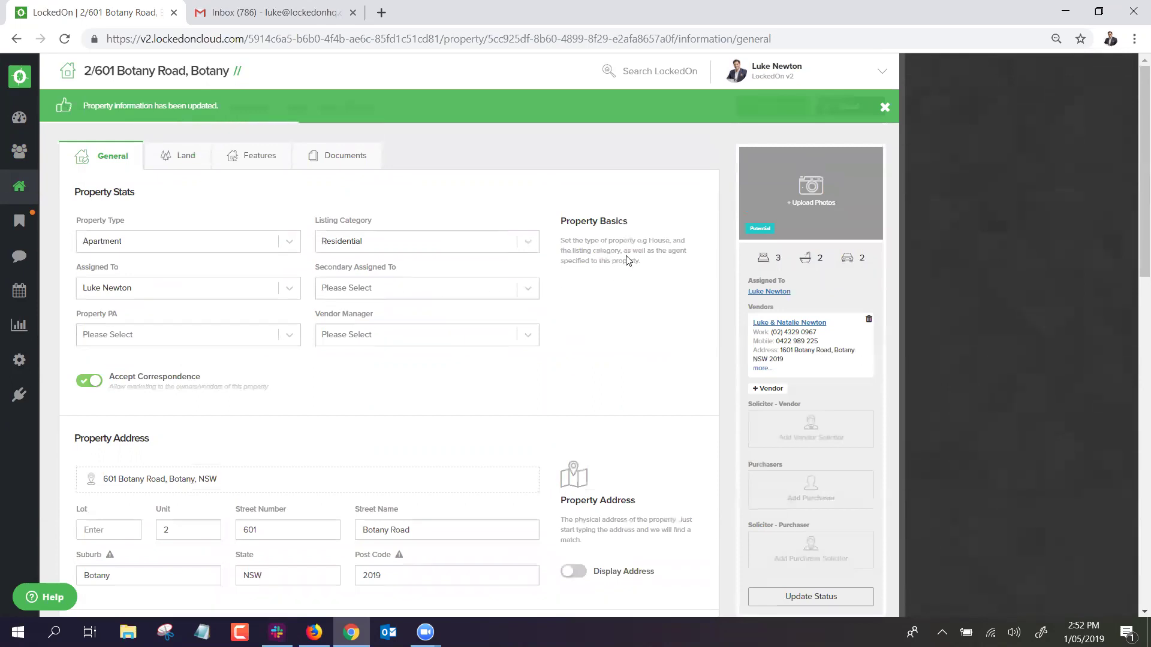
left_click(169, 157)
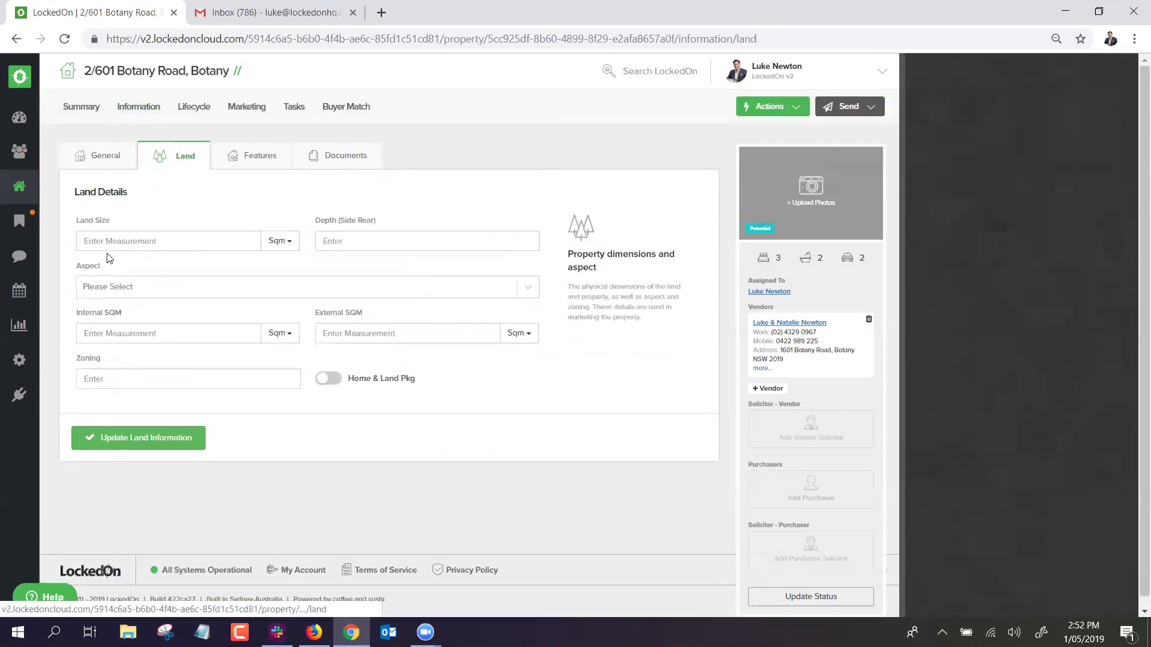
Look through the property's Features and Documents pages, then go back to its Summary.
left_click(232, 159)
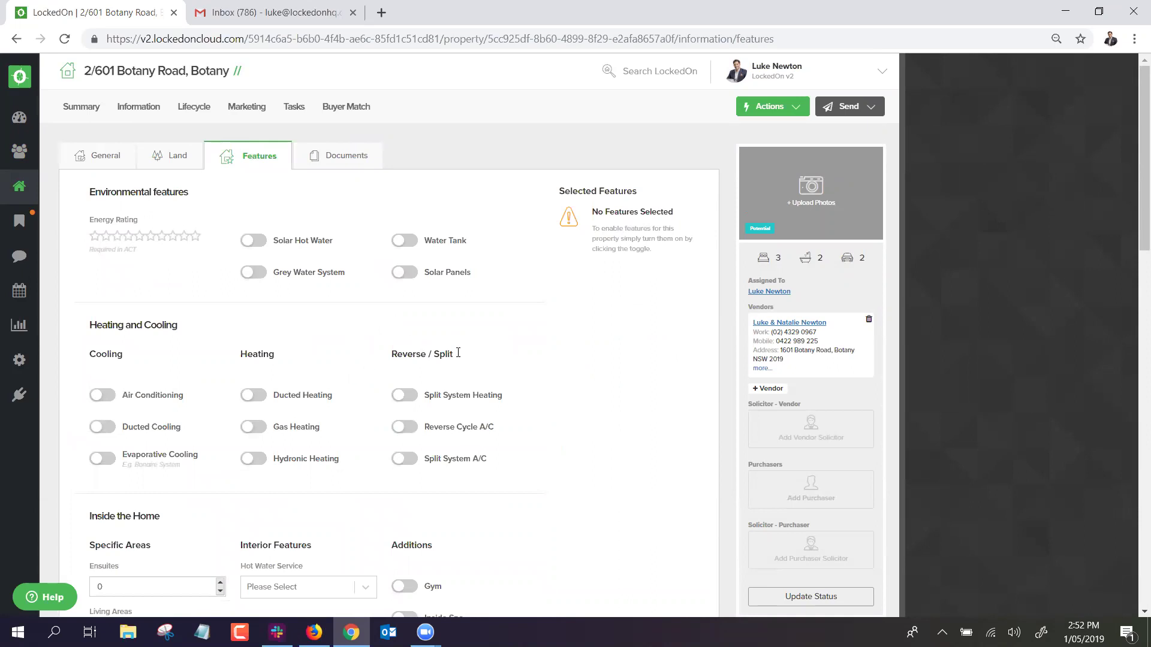
left_click(322, 160)
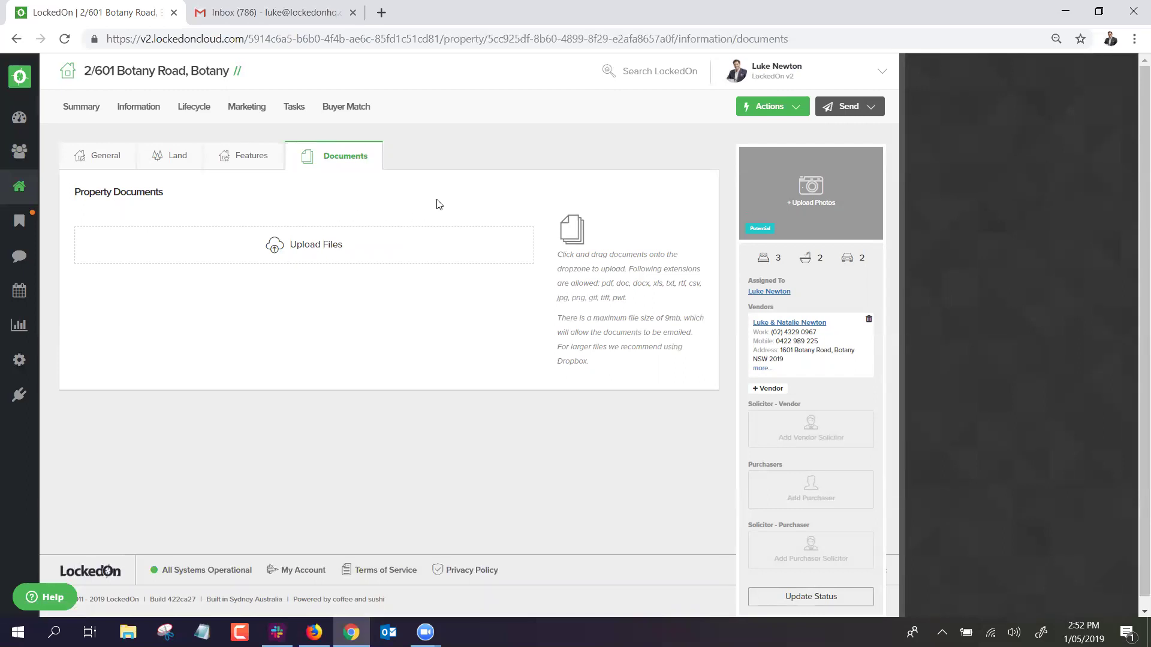
left_click(92, 162)
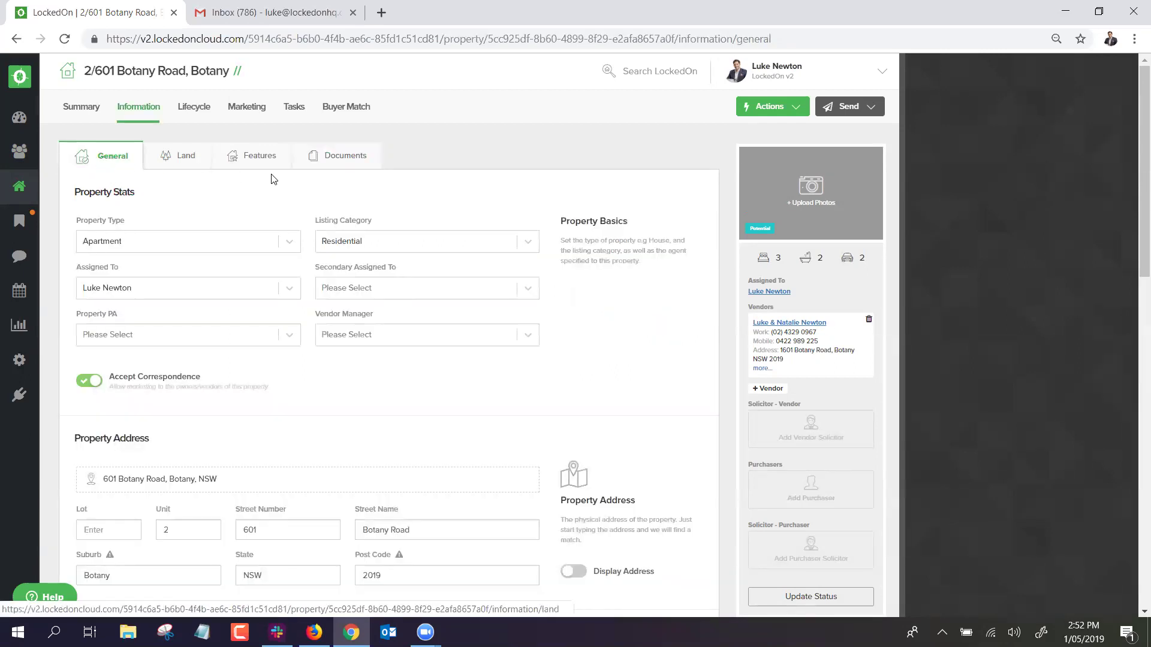
left_click(80, 108)
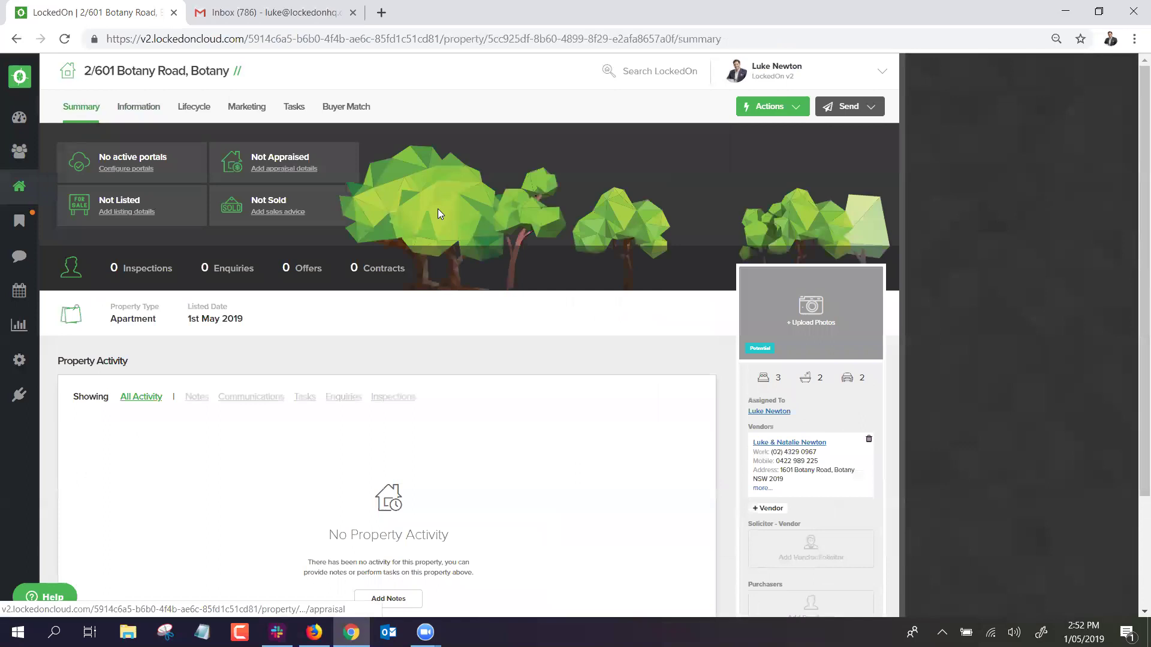
Add a note to the property saying the owner's investment unit may sell soon.
left_click(754, 111)
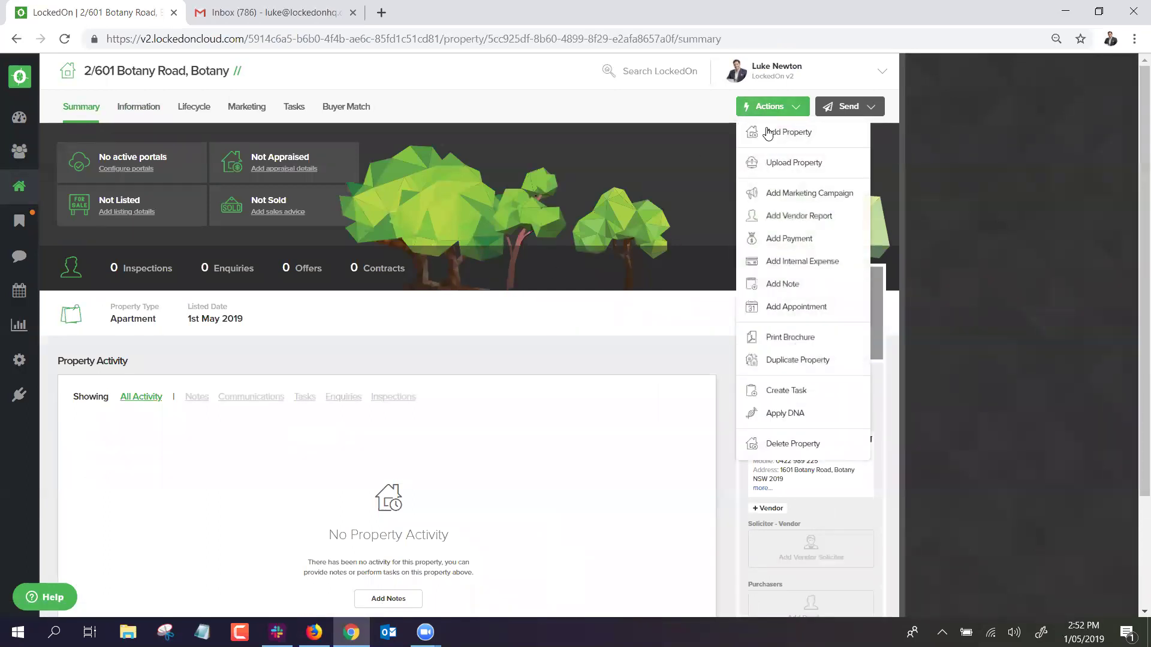
left_click(782, 284)
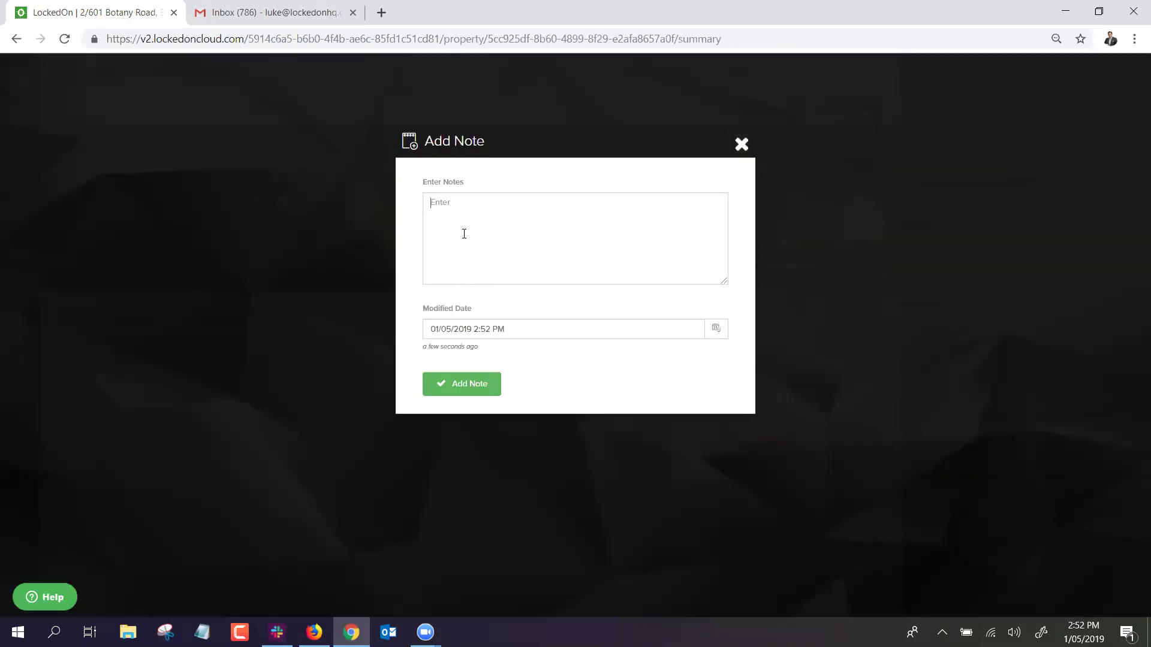
type("Lukes investment unit may sell soon")
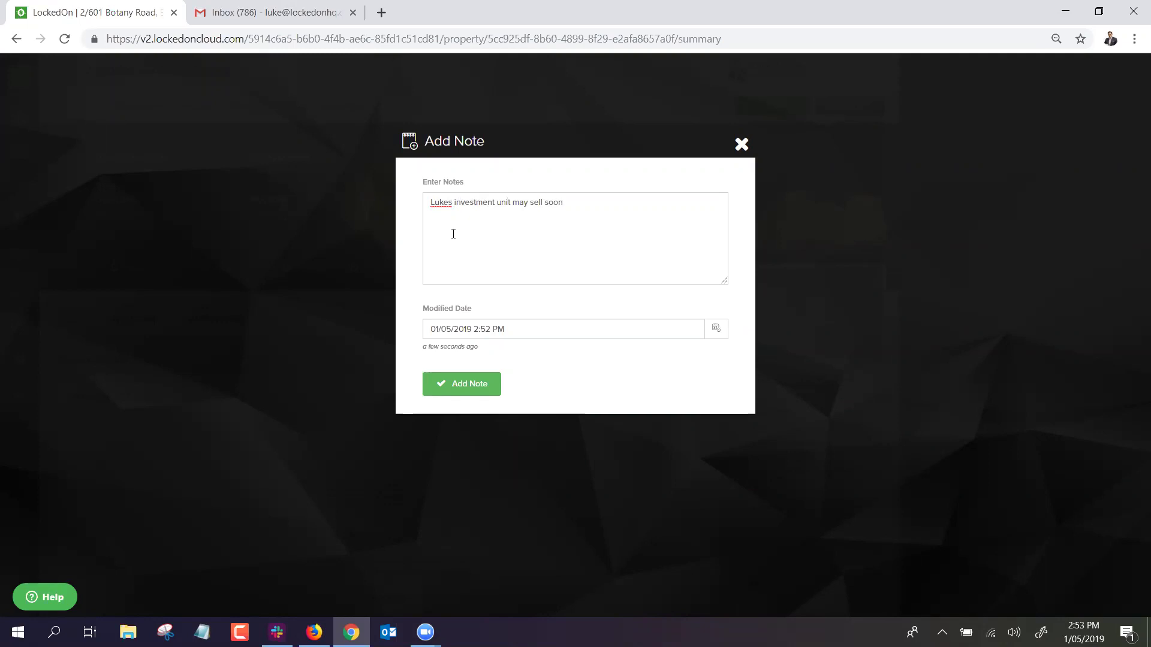
left_click(457, 387)
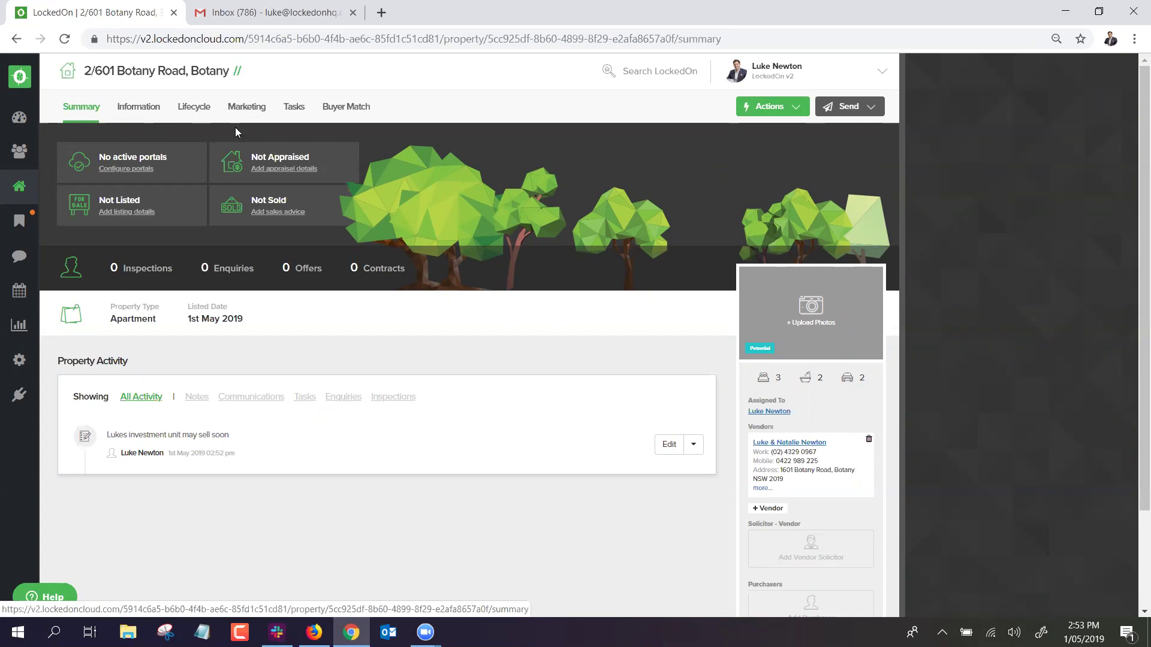
left_click(781, 111)
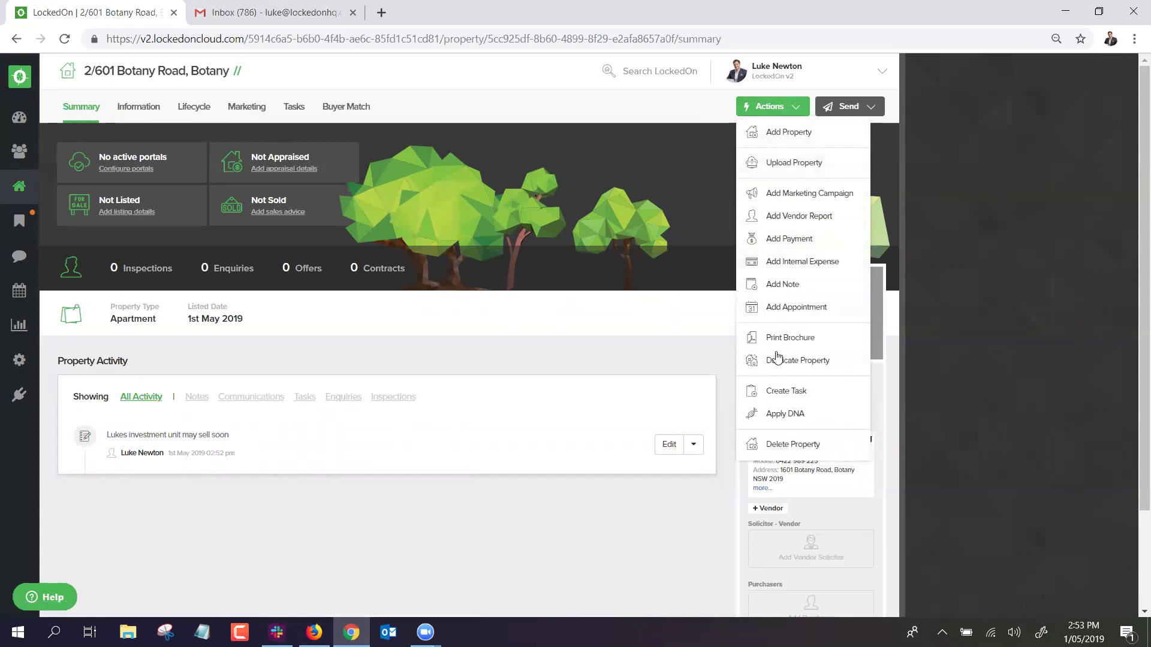
left_click(788, 419)
left_click(465, 247)
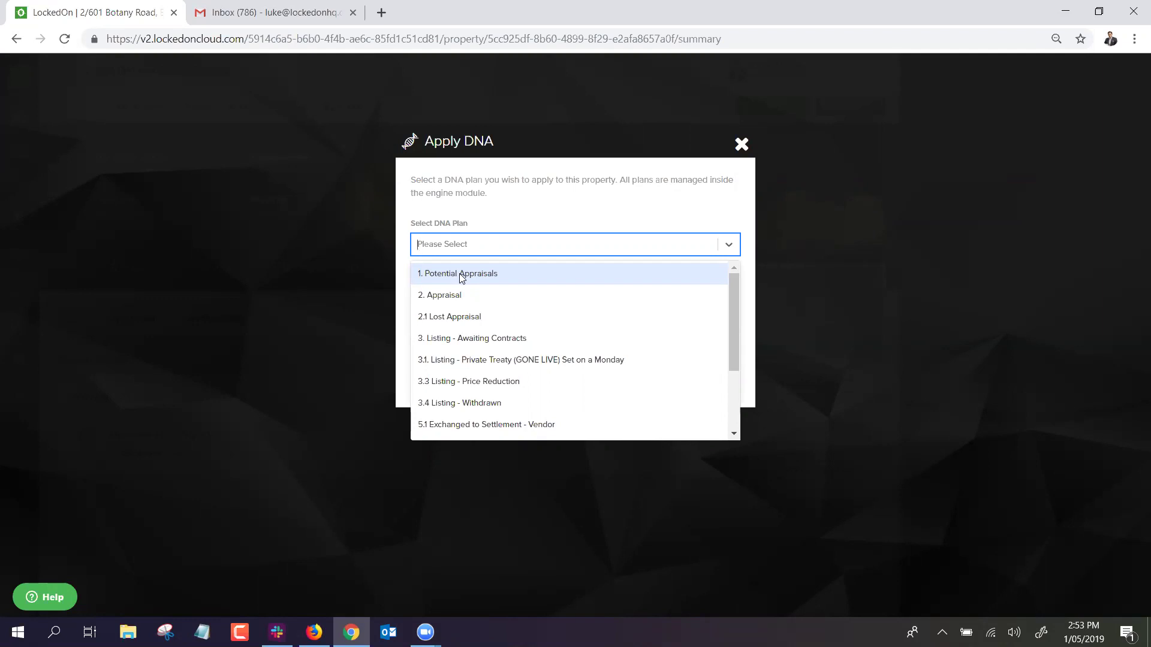
left_click(461, 275)
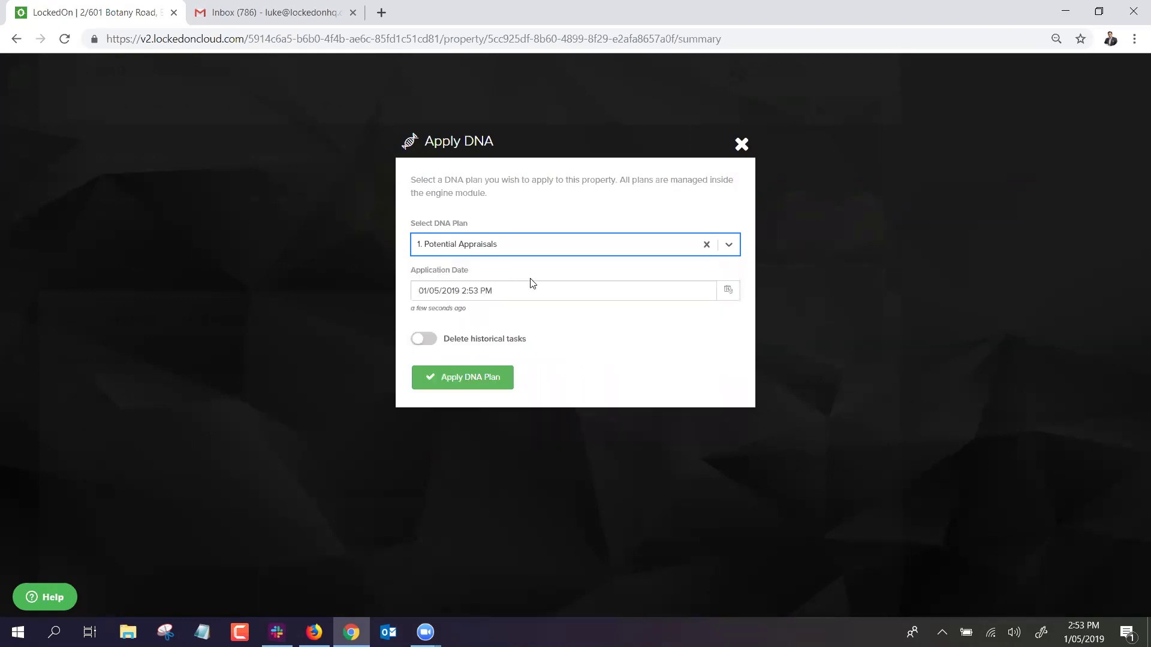
left_click(457, 380)
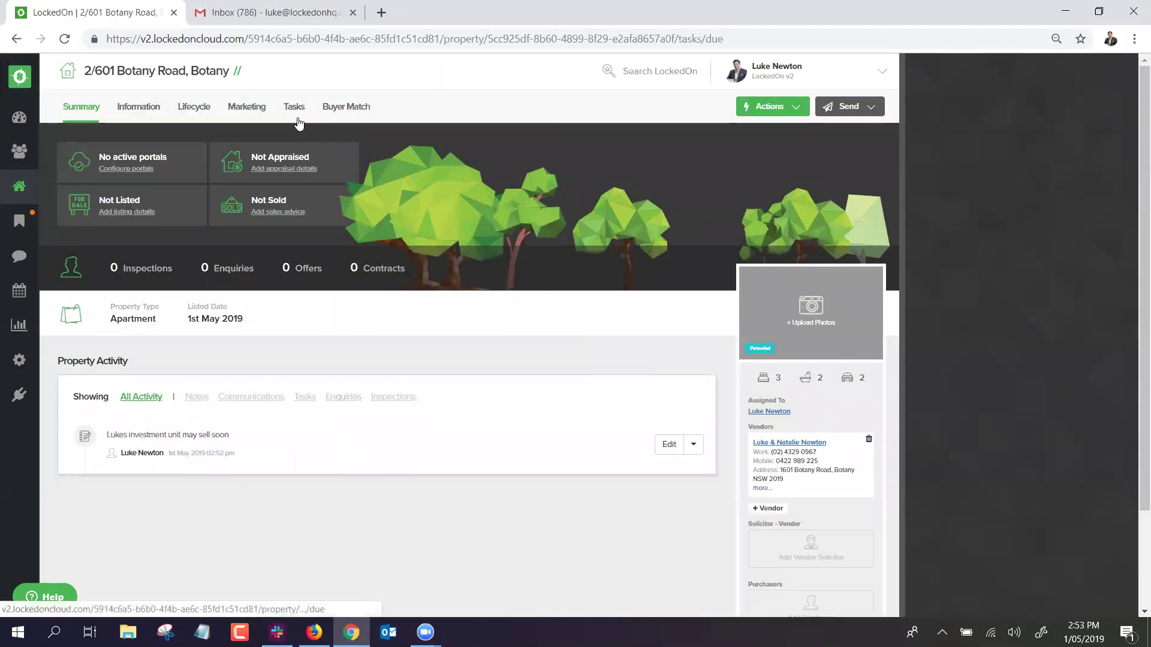
left_click(294, 108)
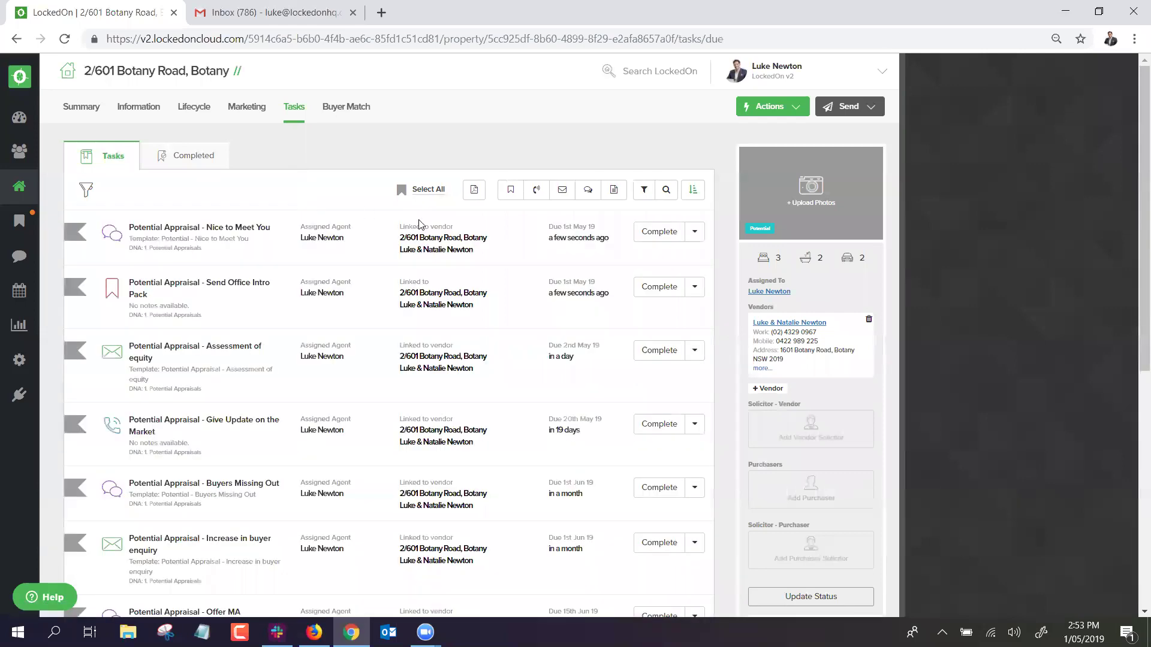
Check the due dates of the generated Potential Appraisal tasks, then open today's overall task list.
triple_click(567, 236)
triple_click(569, 292)
triple_click(552, 344)
triple_click(567, 419)
scroll(186, 291, "down", 1)
scroll(180, 294, "down", 1)
scroll(165, 337, "down", 3)
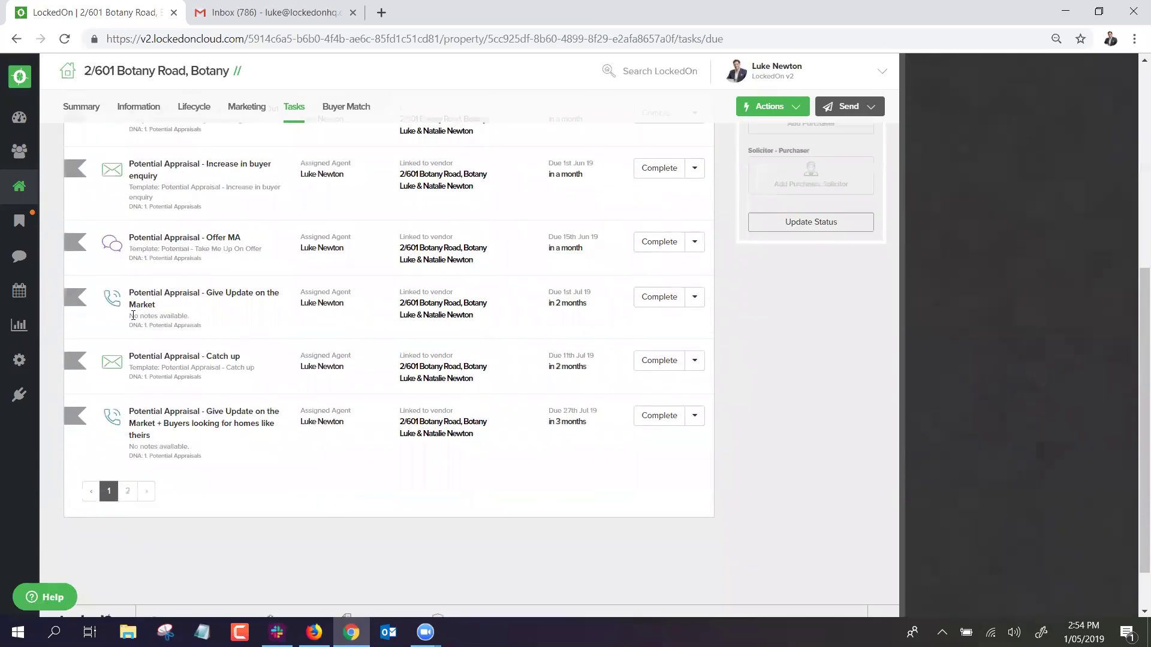
scroll(162, 327, "down", 1)
scroll(446, 259, "up", 6)
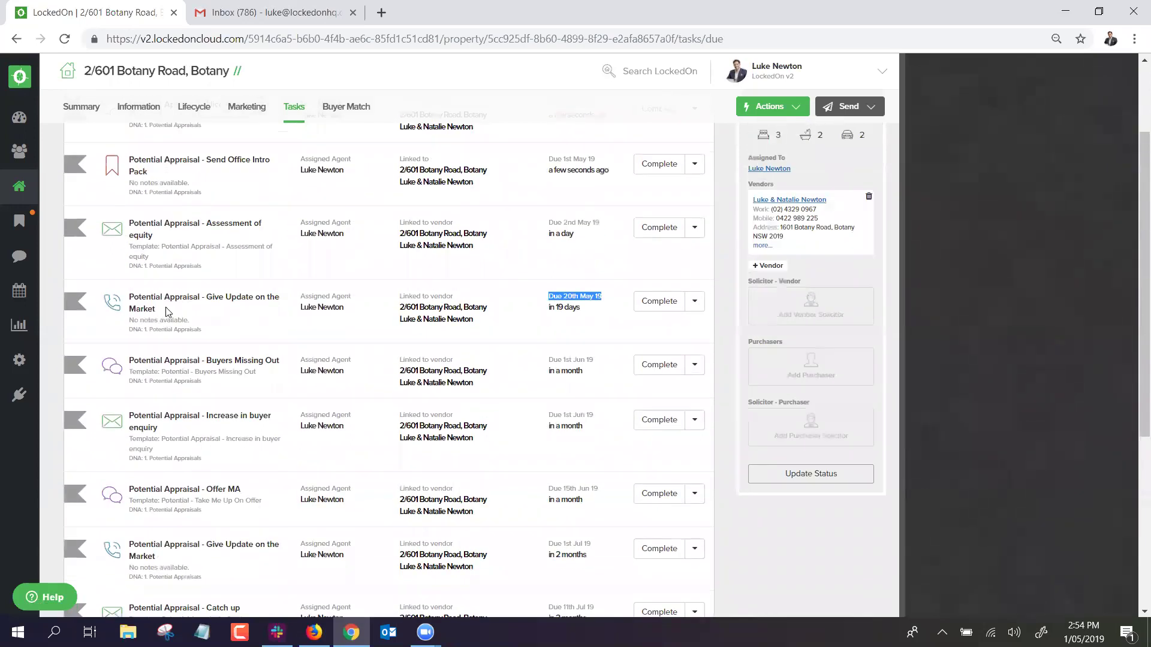
left_click(448, 142)
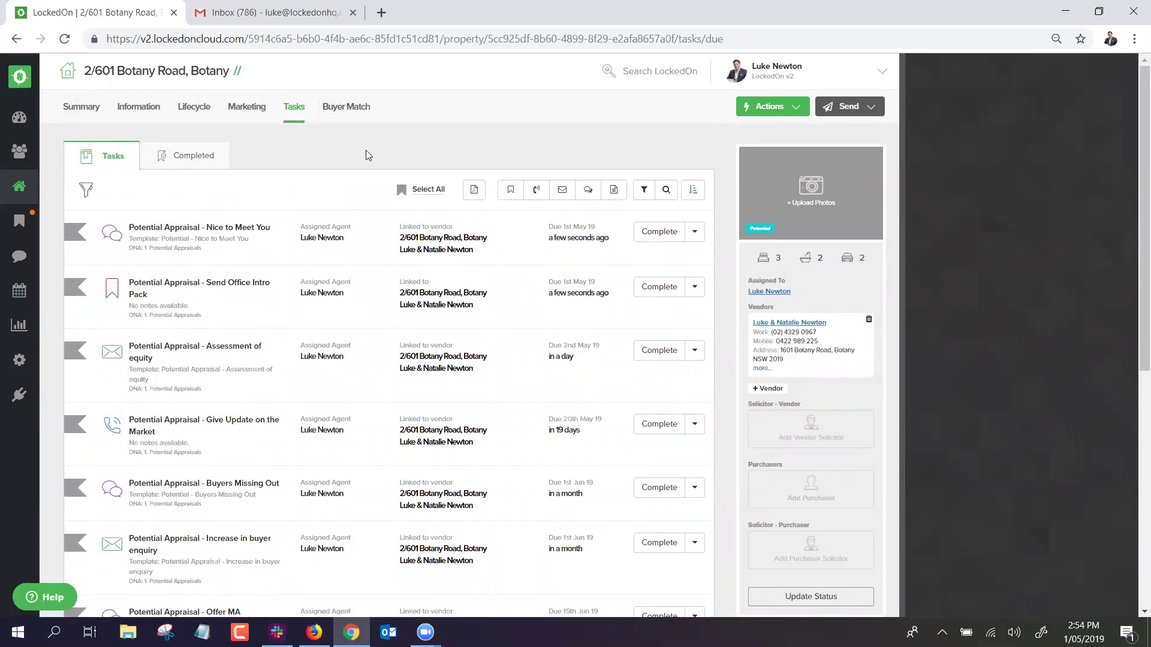
left_click(22, 220)
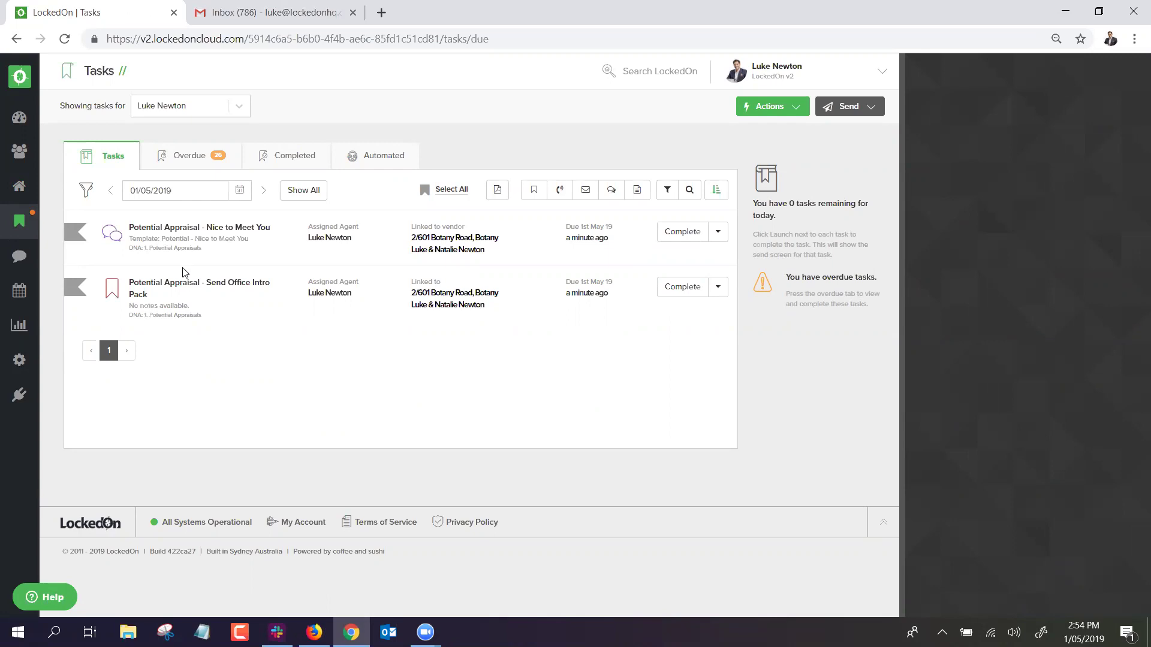
Preview the Nice to Meet You SMS without sending, and complete the Send Office Intro Pack task.
left_click(676, 236)
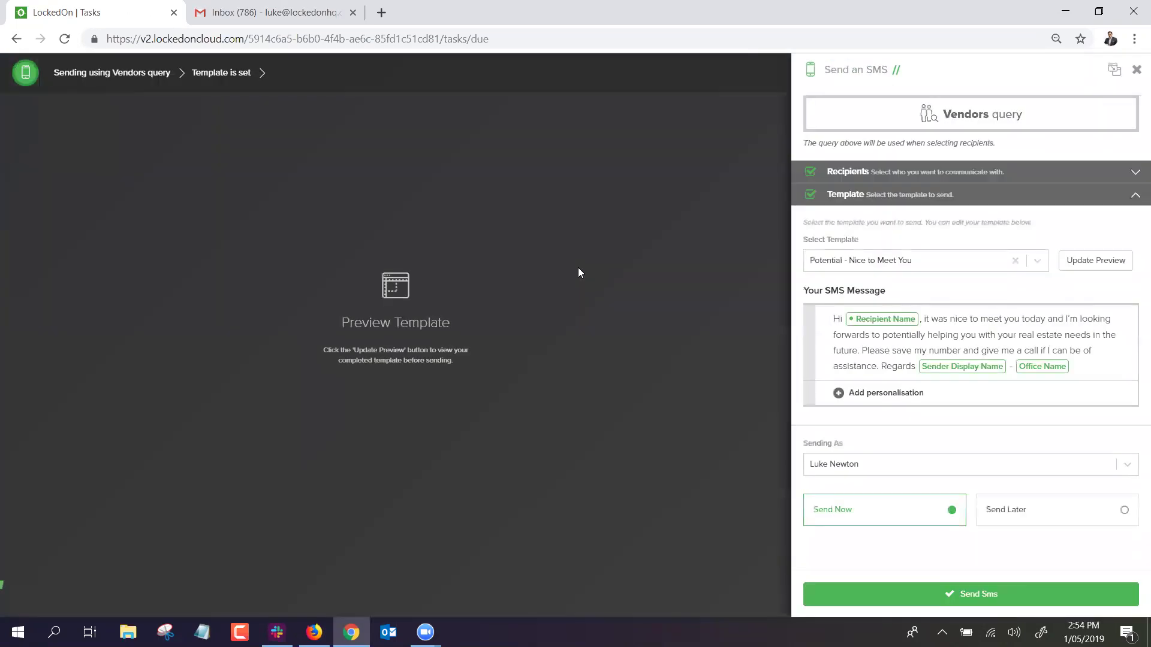
left_click(1085, 262)
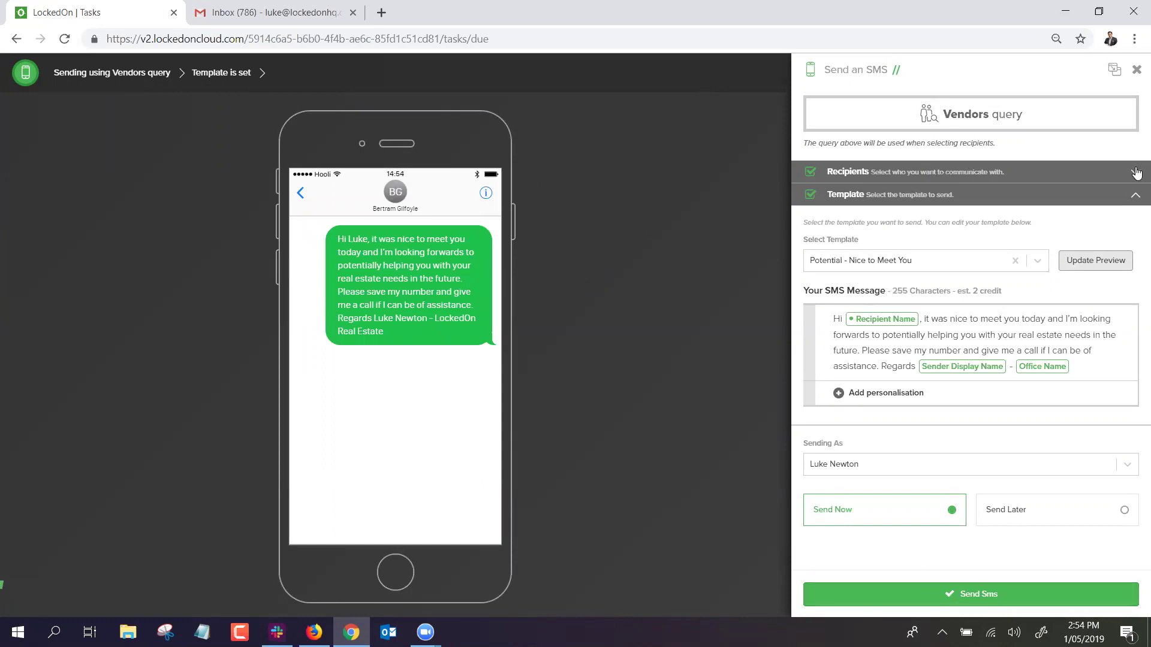
left_click(1135, 70)
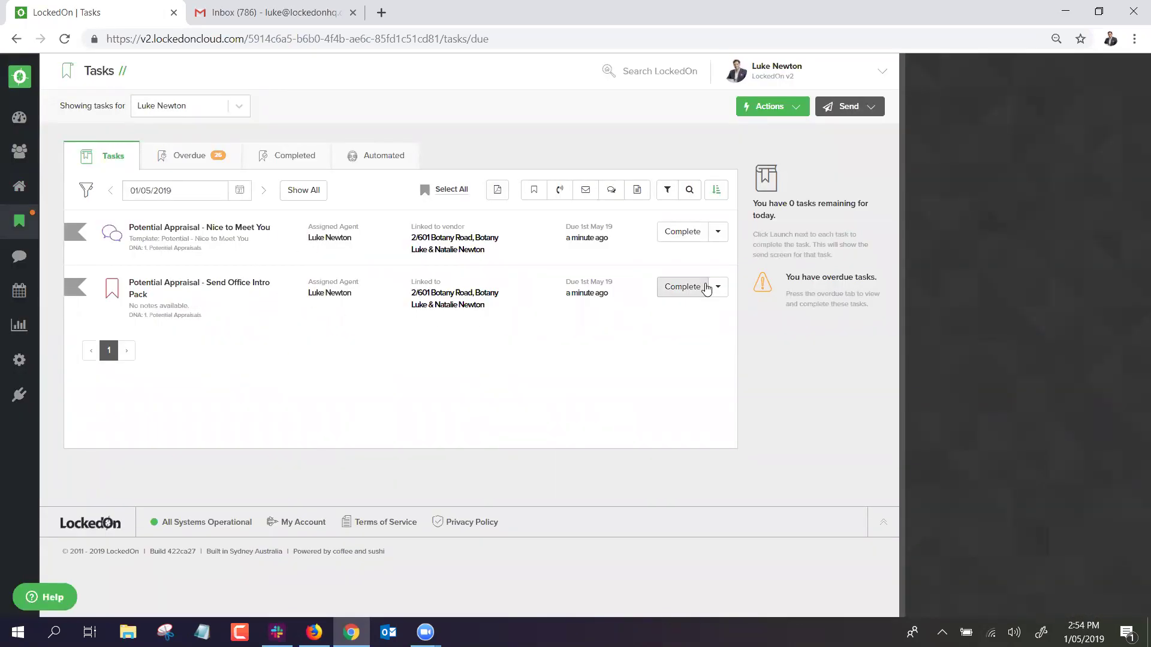
left_click(682, 287)
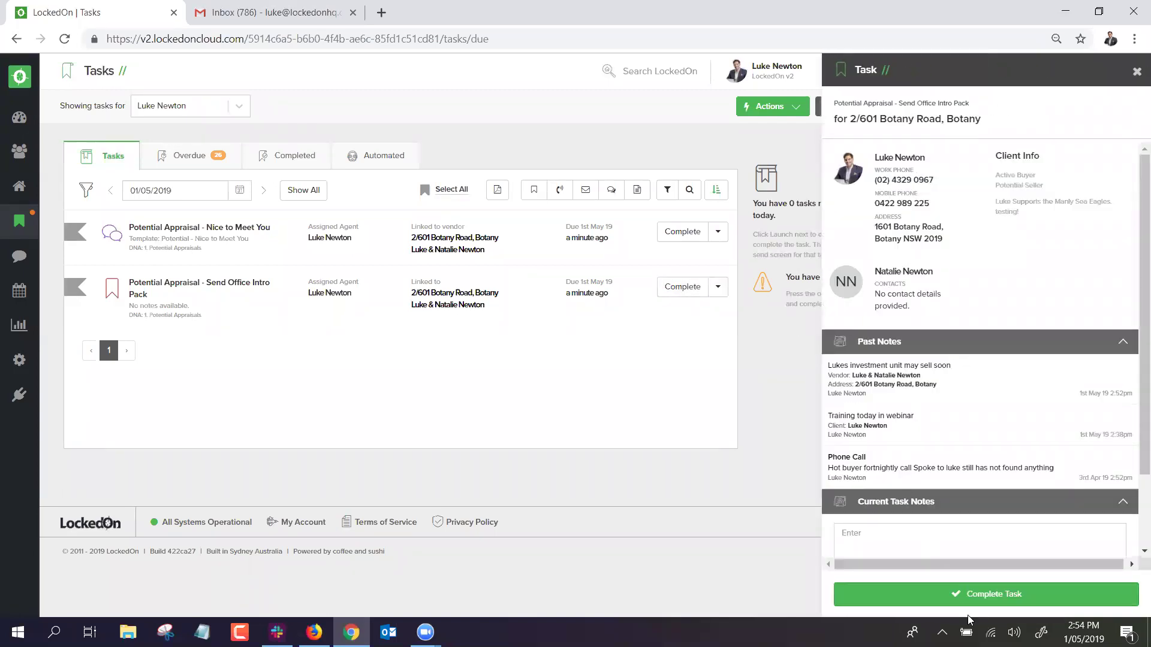
left_click(971, 595)
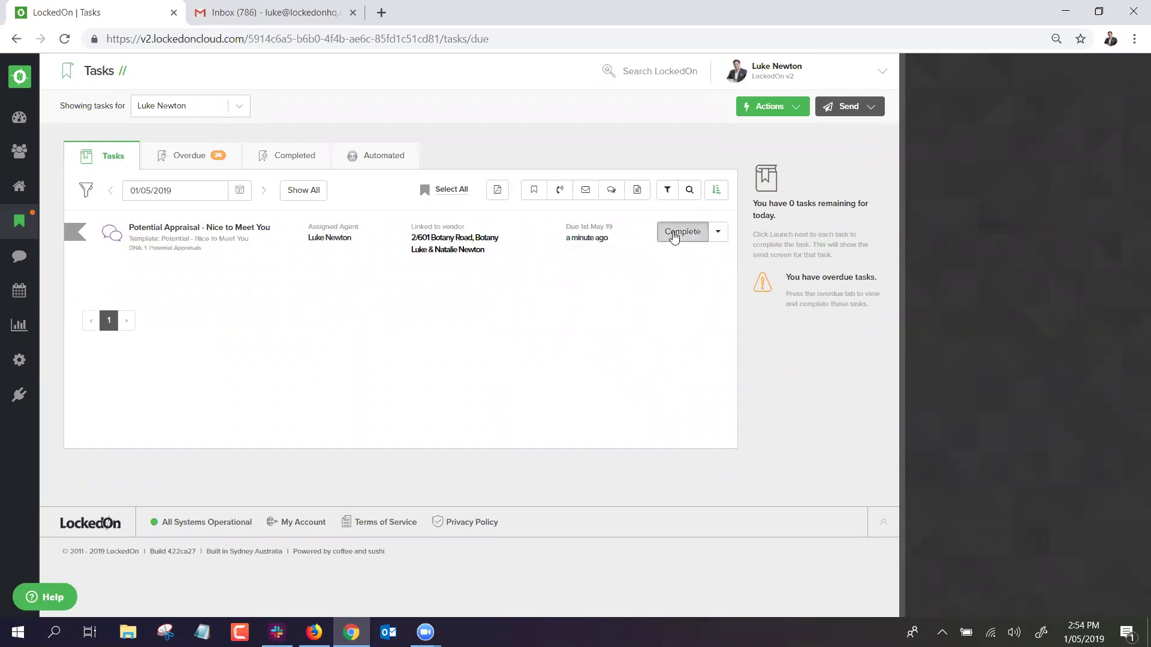
Complete Nice to Meet You by sending its SMS, then move to 02/05/2019's tasks.
left_click(681, 232)
left_click(1071, 267)
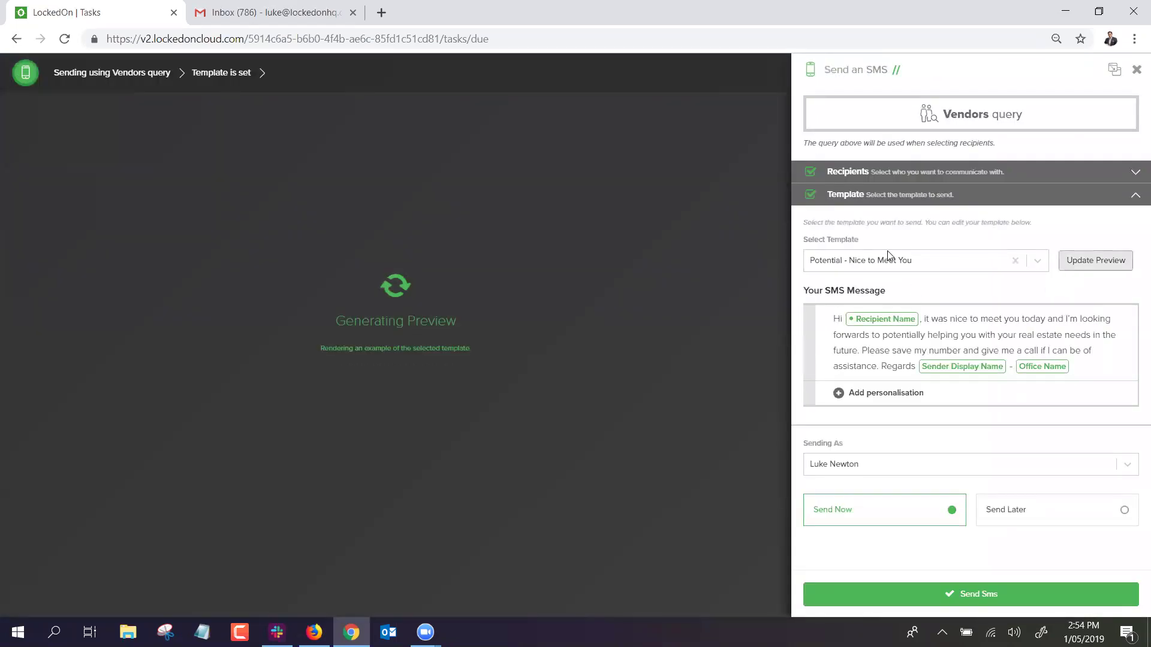
left_click(962, 596)
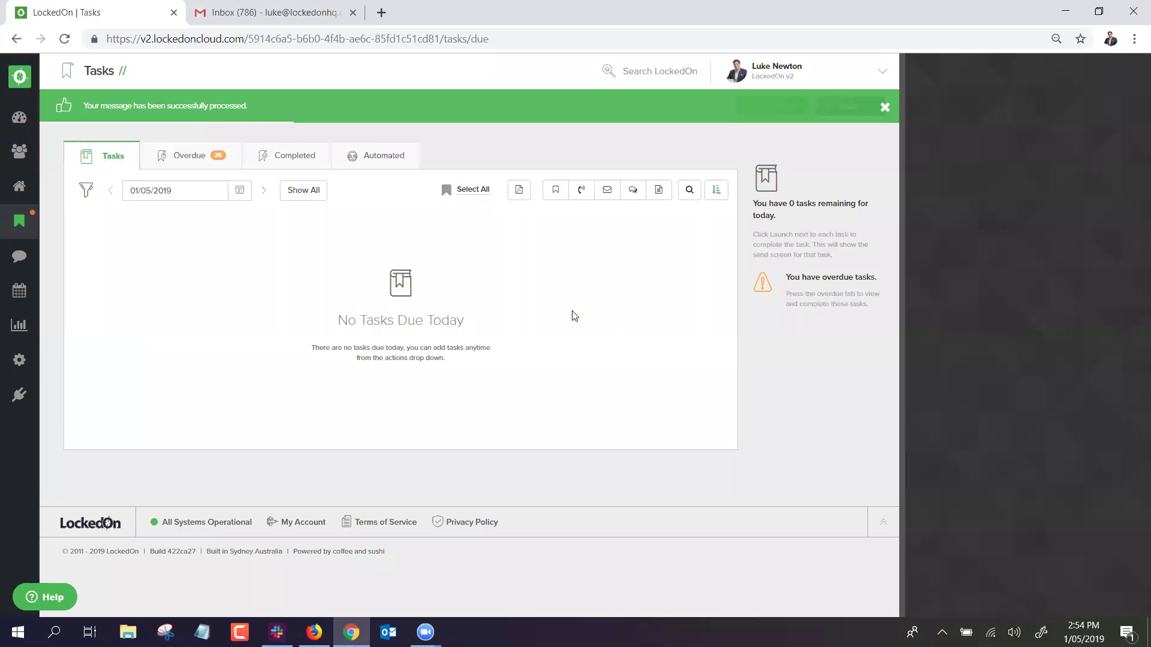
left_click(264, 191)
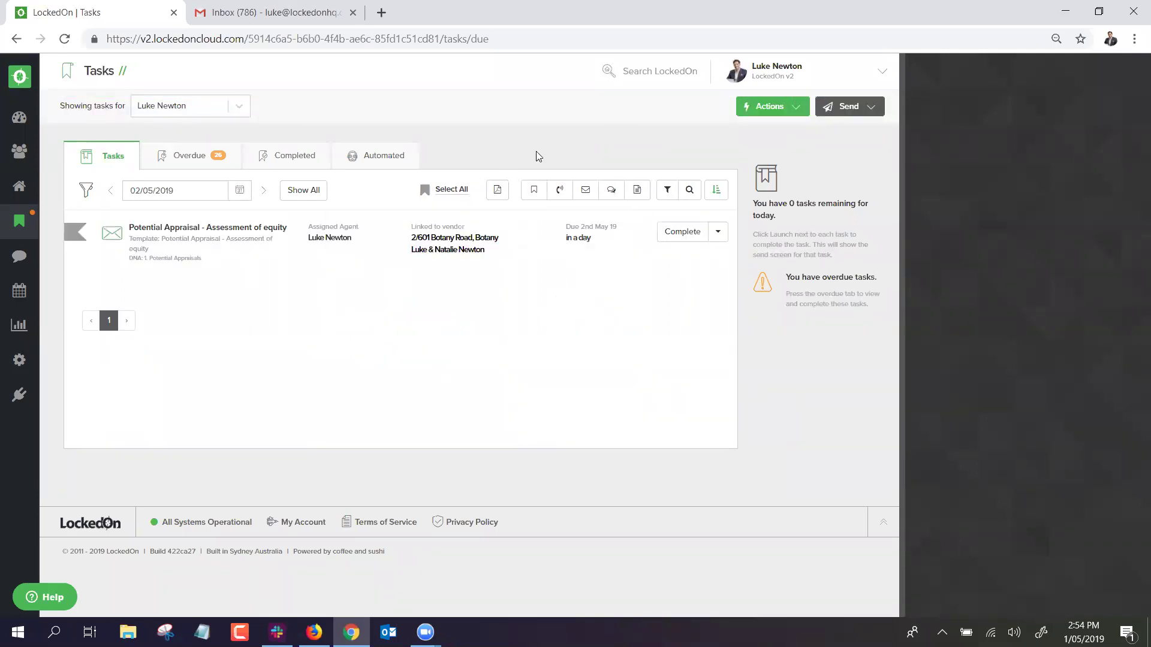
left_click(681, 231)
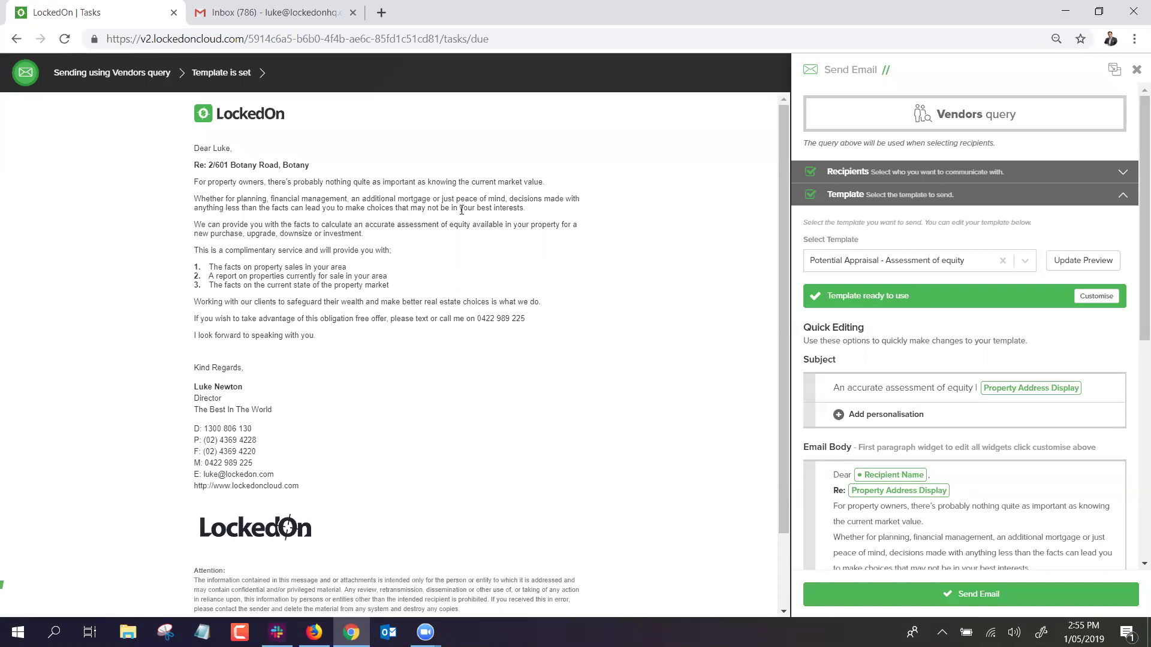
scroll(923, 377, "down", 4)
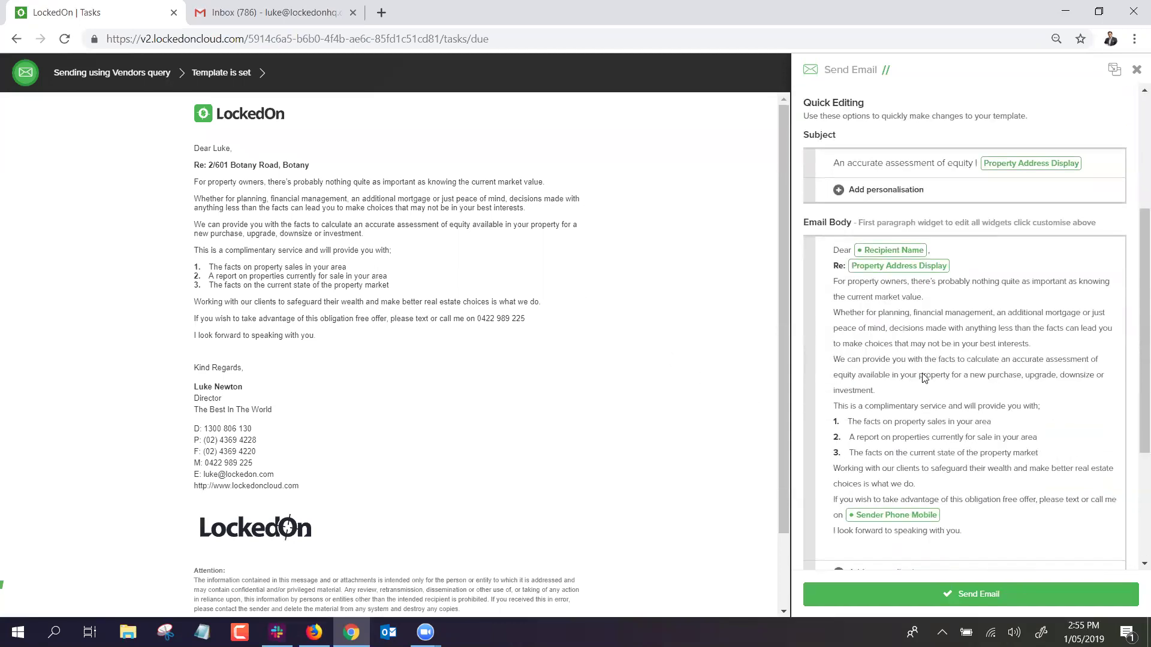
left_click(990, 300)
left_click(1135, 71)
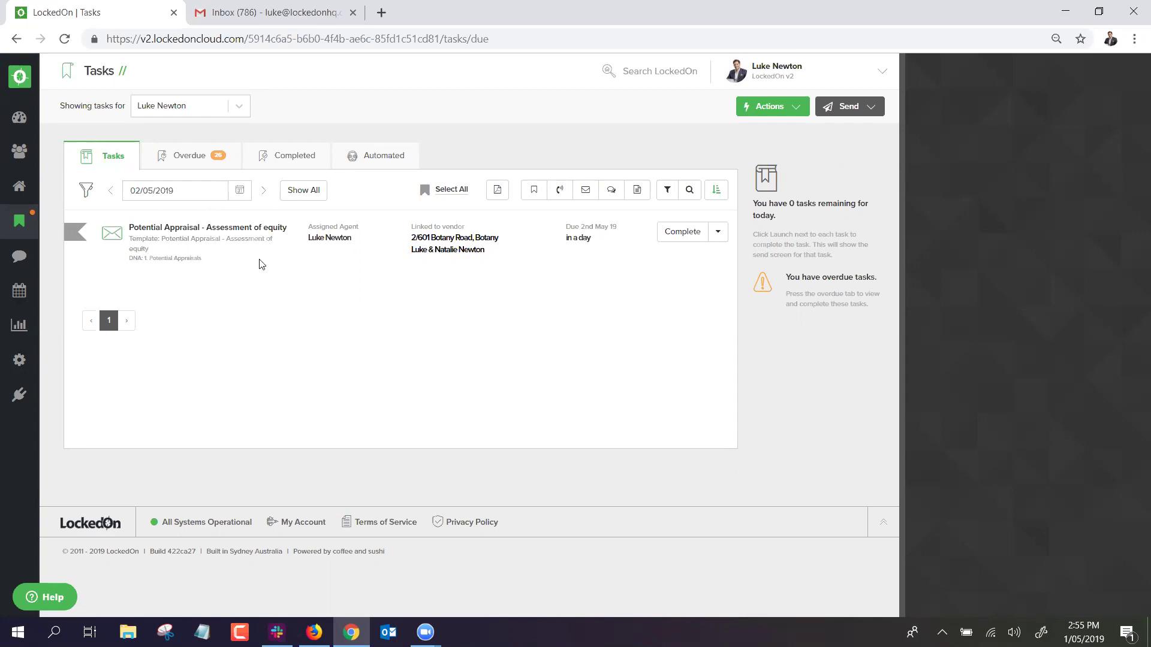
Review the overdue tasks, then clear all filters on the properties list.
left_click(183, 157)
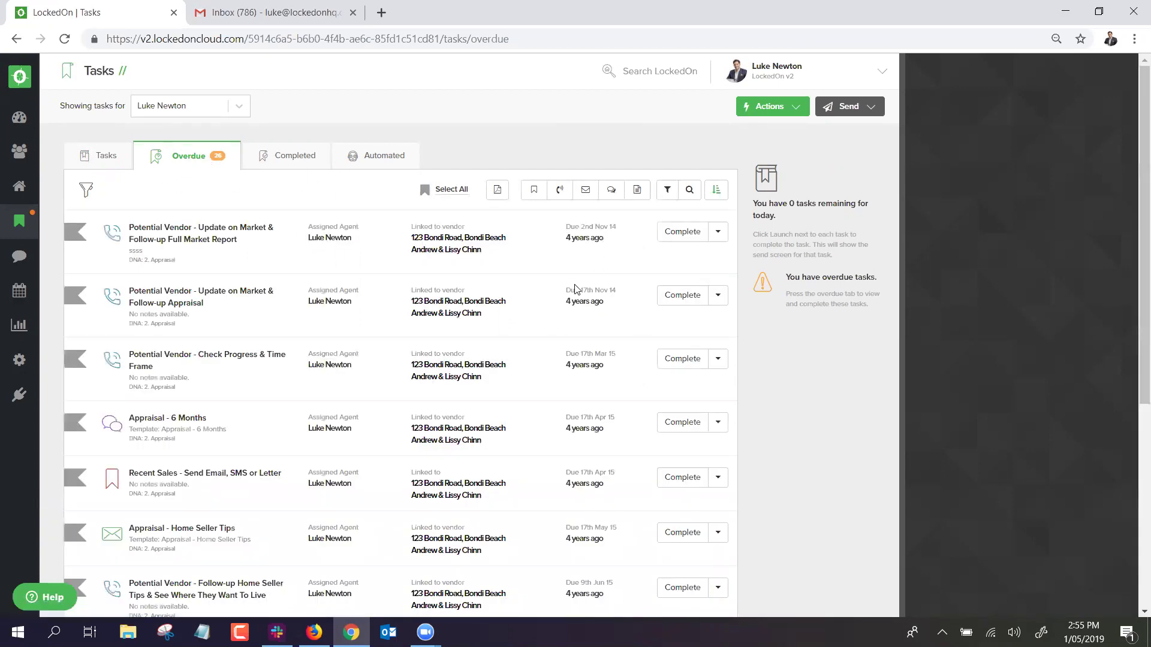
scroll(491, 283, "down", 5)
scroll(439, 267, "up", 5)
left_click(24, 118)
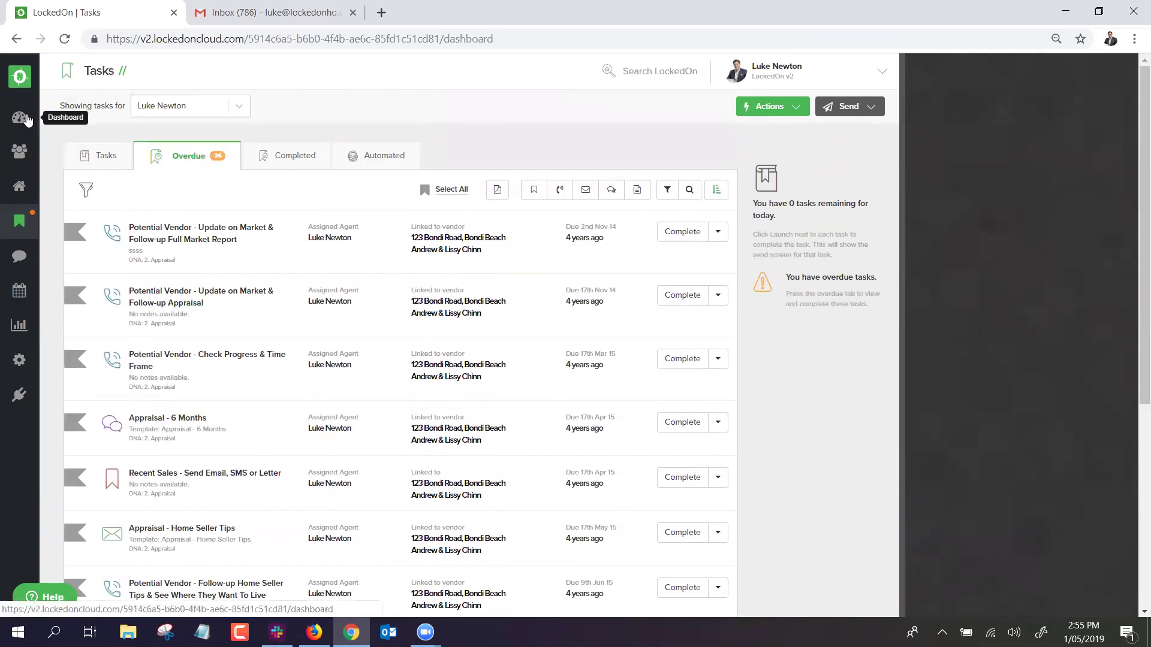
left_click(24, 190)
left_click(132, 107)
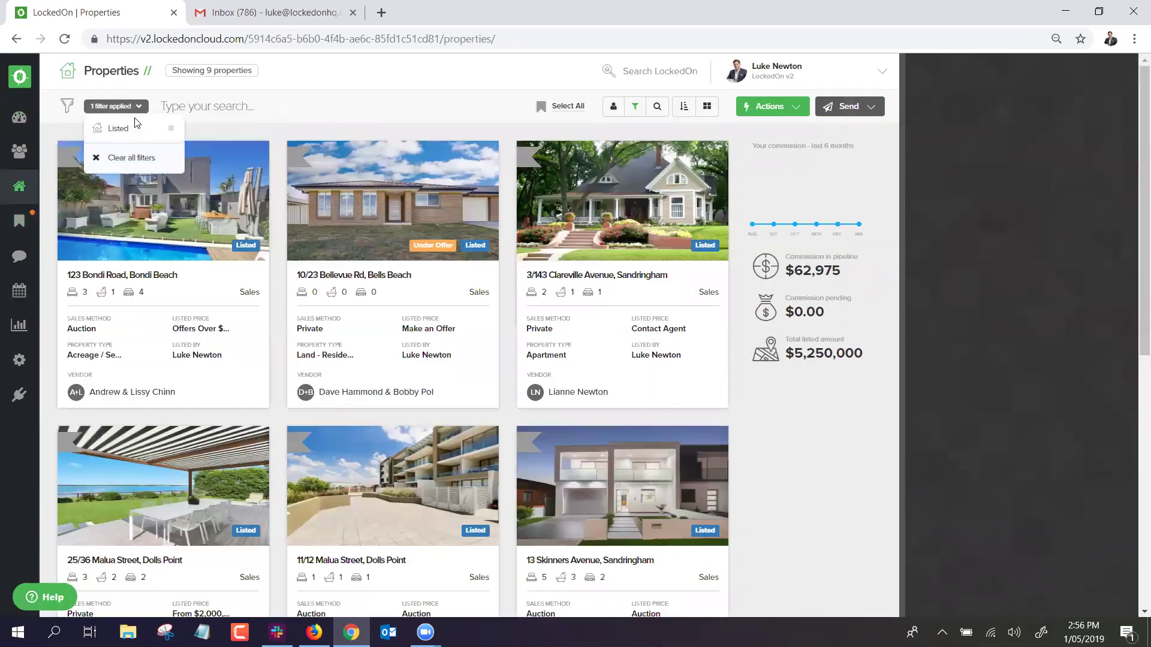
left_click(119, 158)
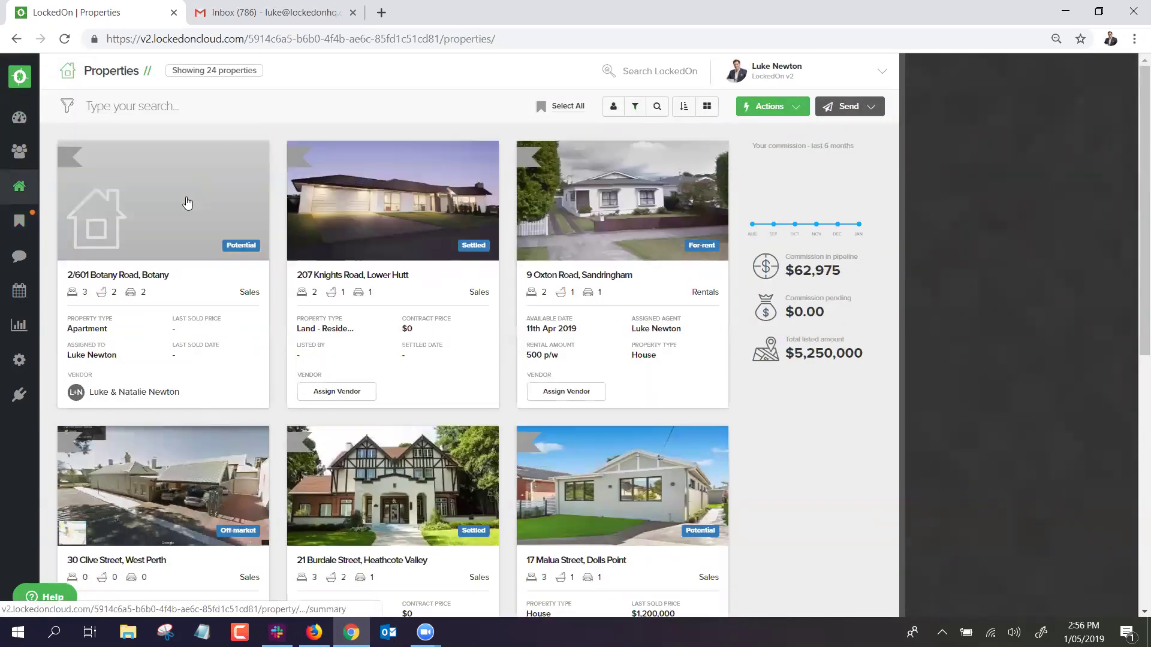
left_click(202, 190)
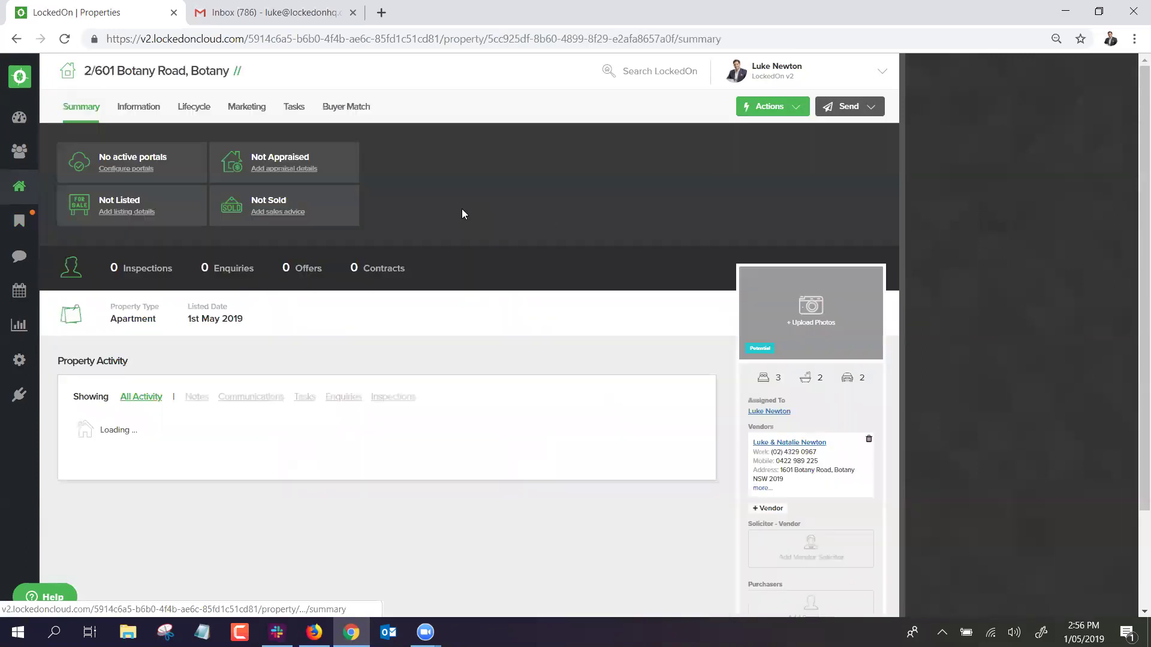
scroll(356, 224, "down", 3)
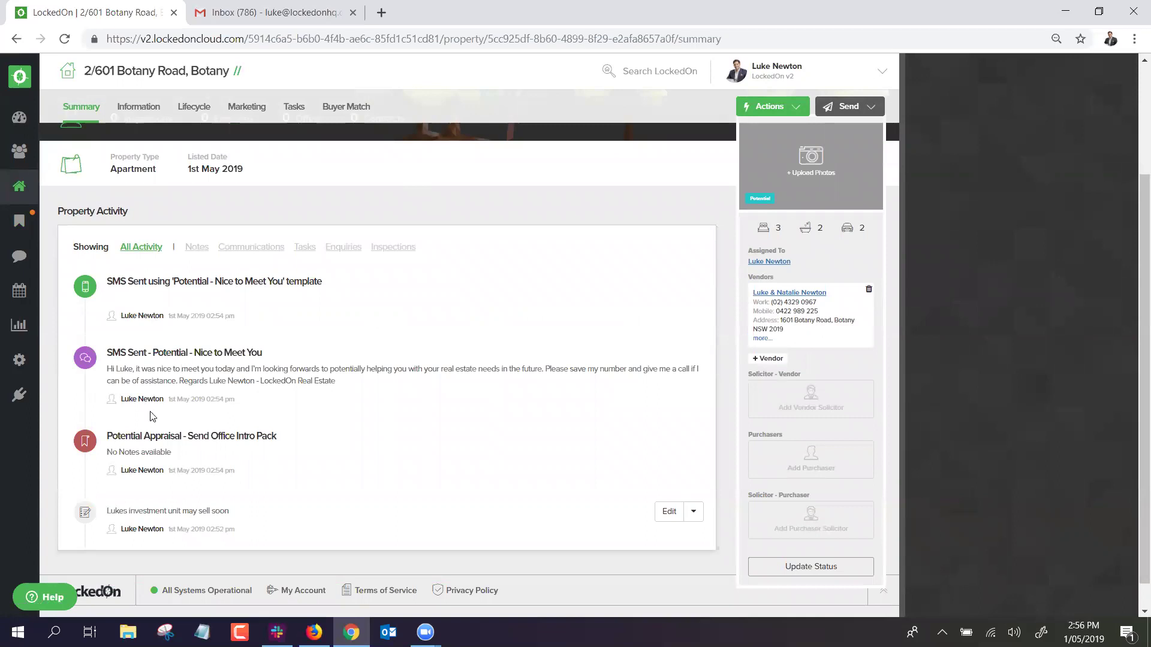
scroll(186, 369, "up", 3)
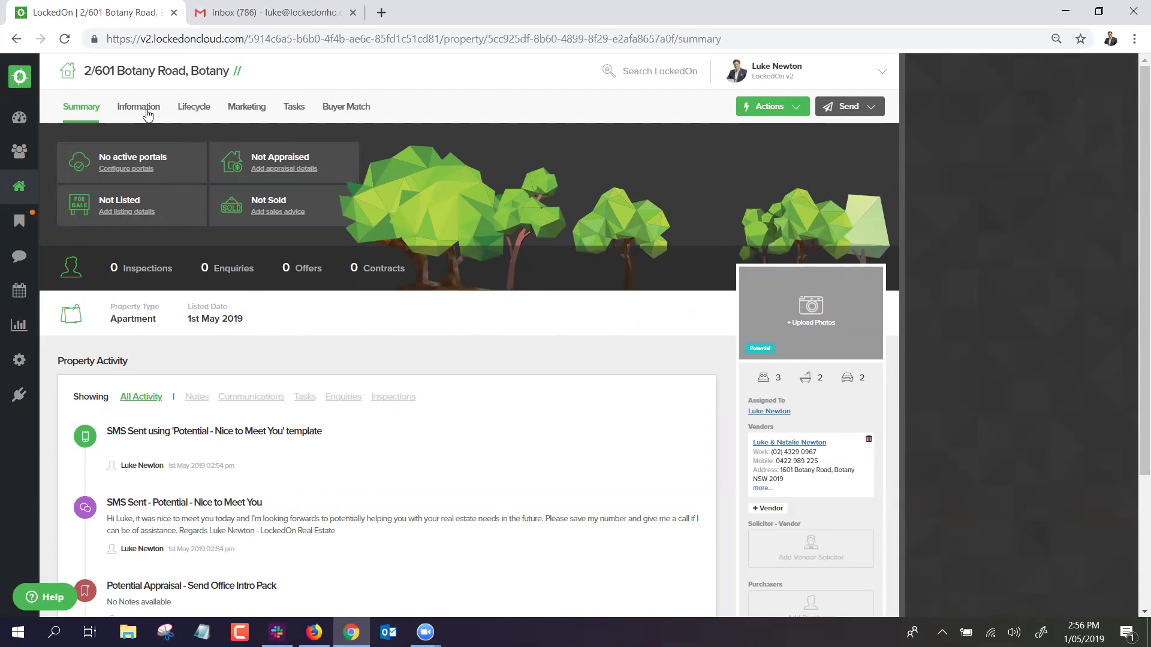
left_click(290, 112)
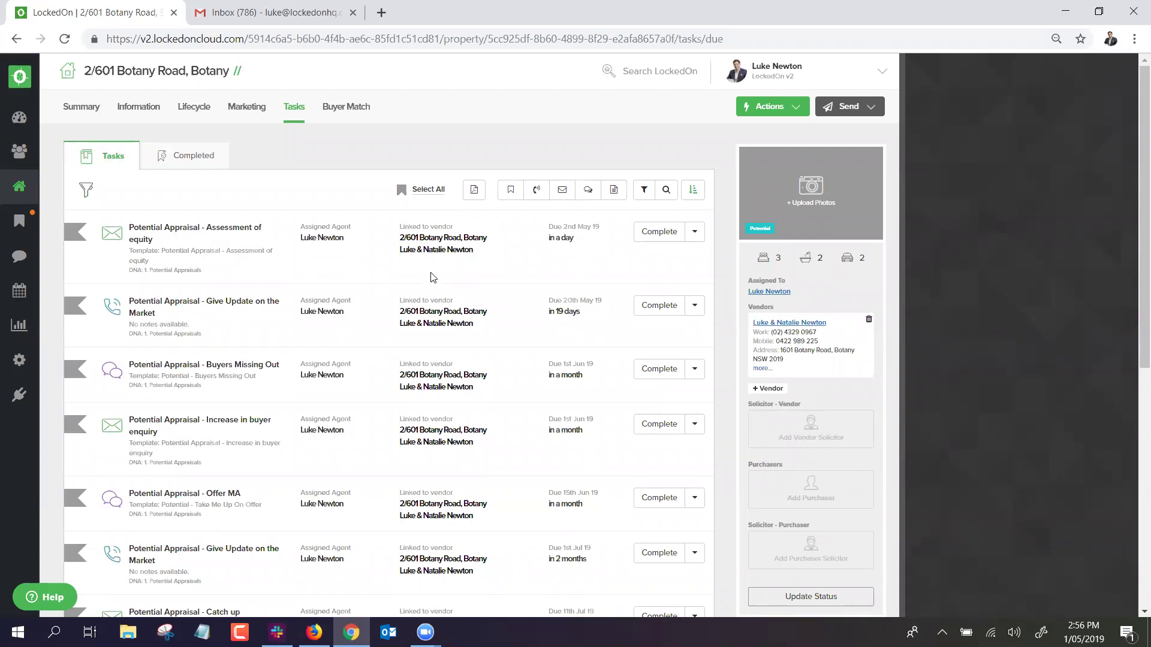
scroll(747, 514, "down", 1)
Change the property's status to Appraised.
left_click(782, 529)
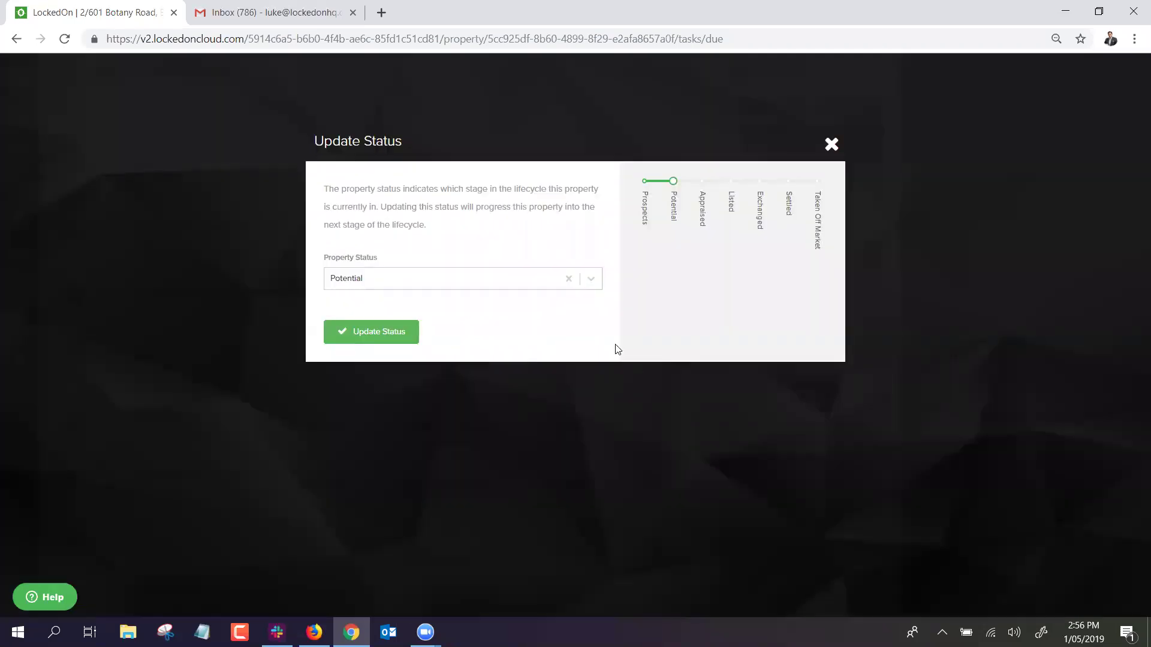
left_click(589, 282)
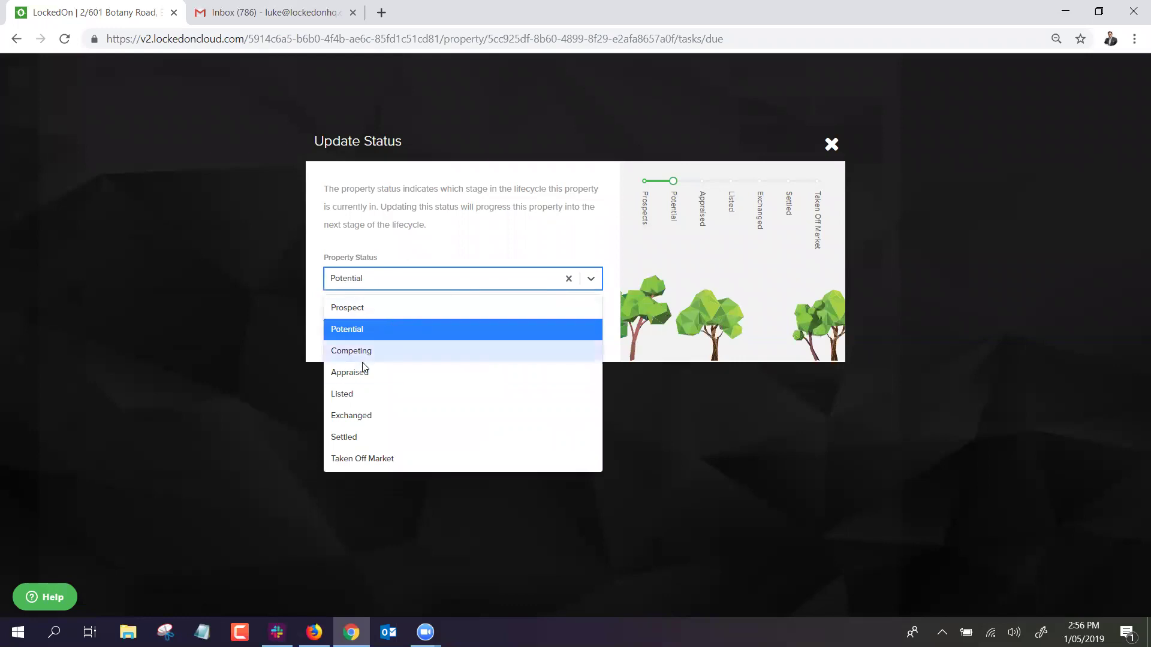
left_click(360, 372)
left_click(377, 333)
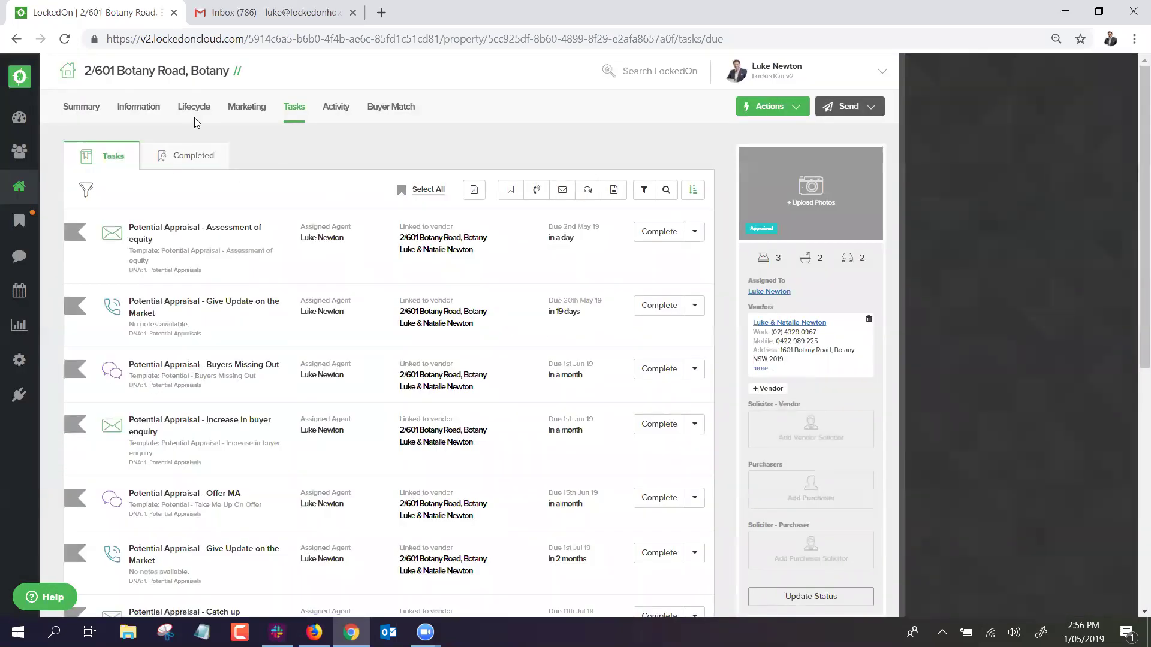
Set and save a 2nd May 9:00am appraisal appointment, declining the calendar download.
left_click(194, 110)
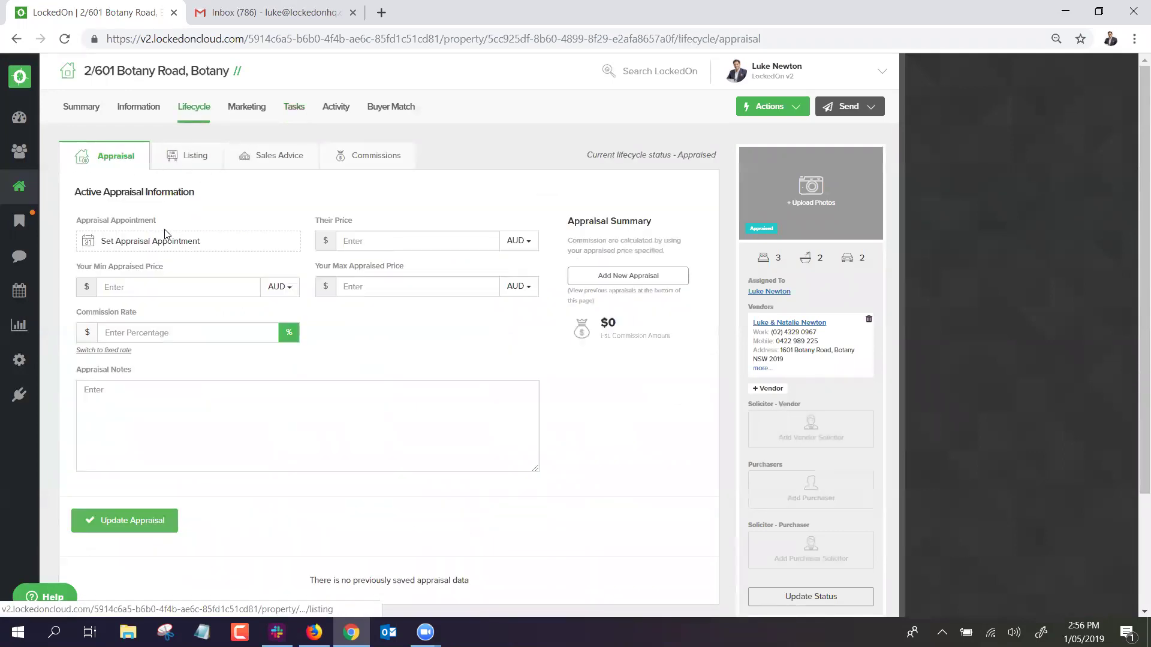
left_click(155, 242)
left_click(1013, 236)
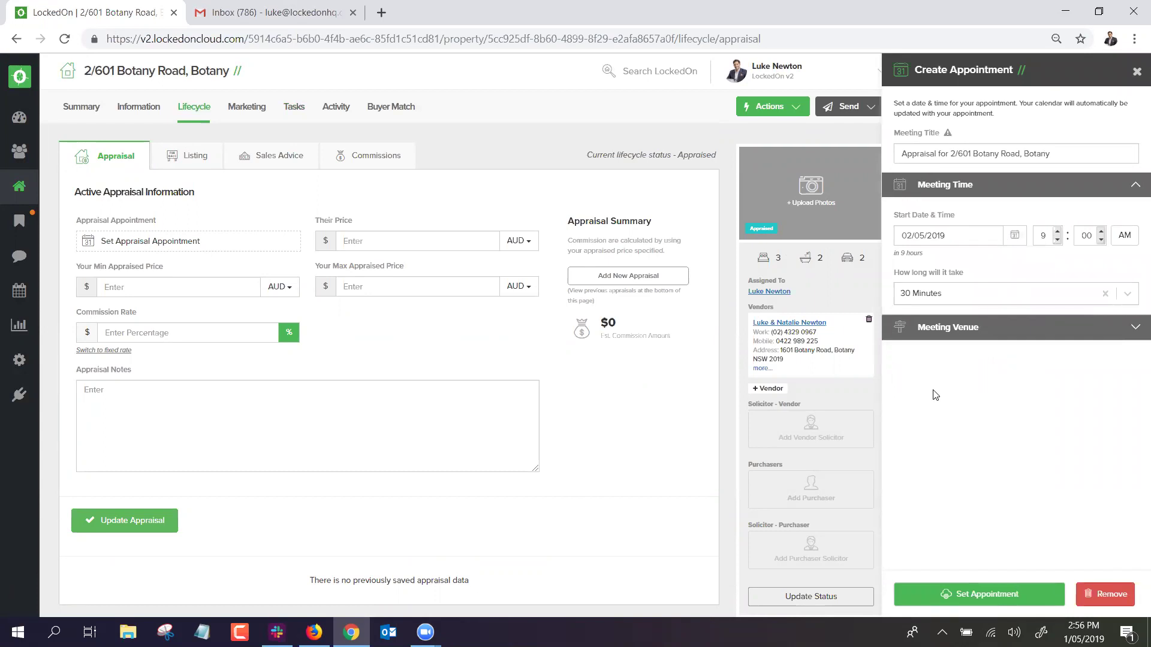
left_click(981, 594)
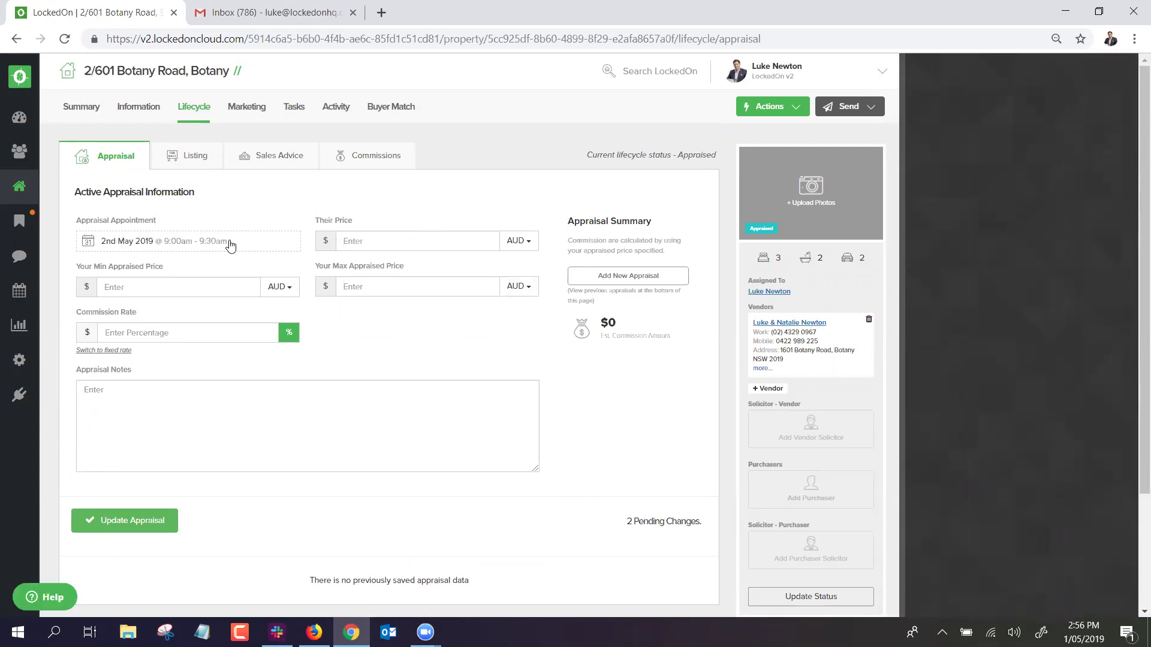
left_click(153, 524)
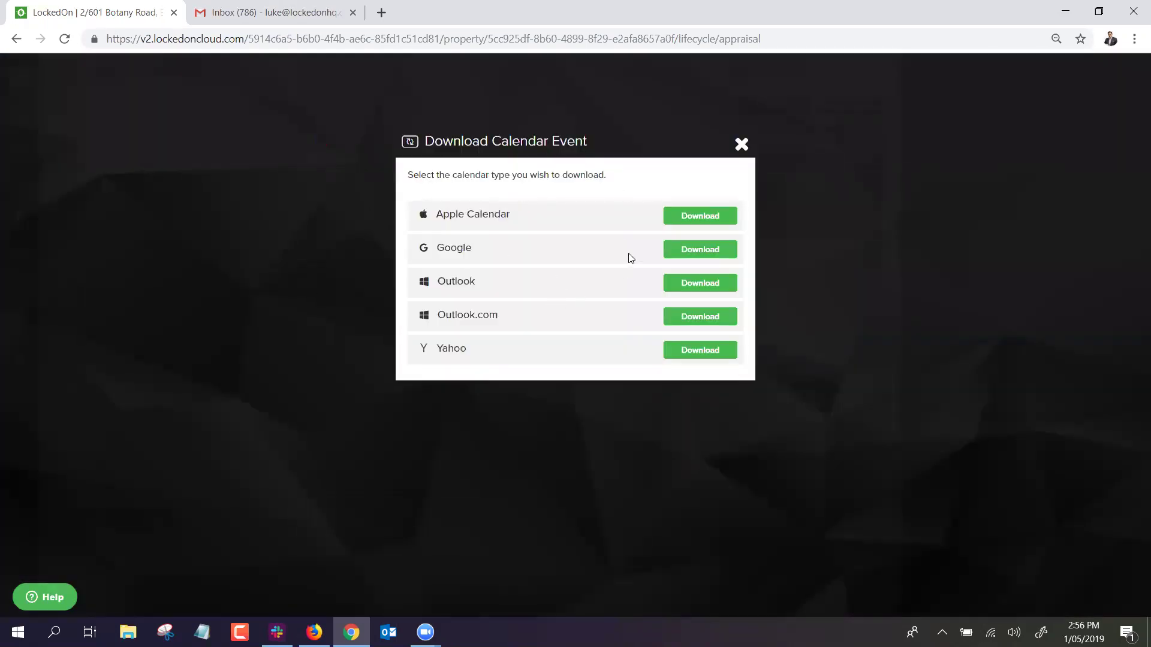
left_click(741, 143)
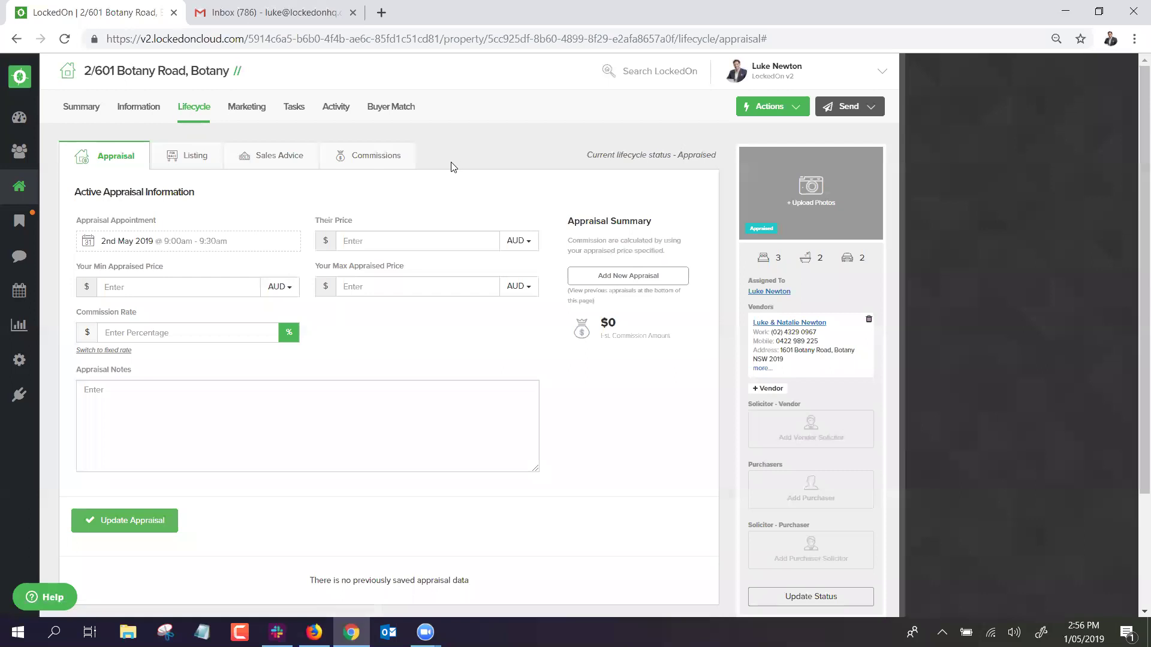
Enter the 690000–720000 price range, 2% commission and new-carpet note, then update the appraisal.
left_click(361, 237)
type("700000")
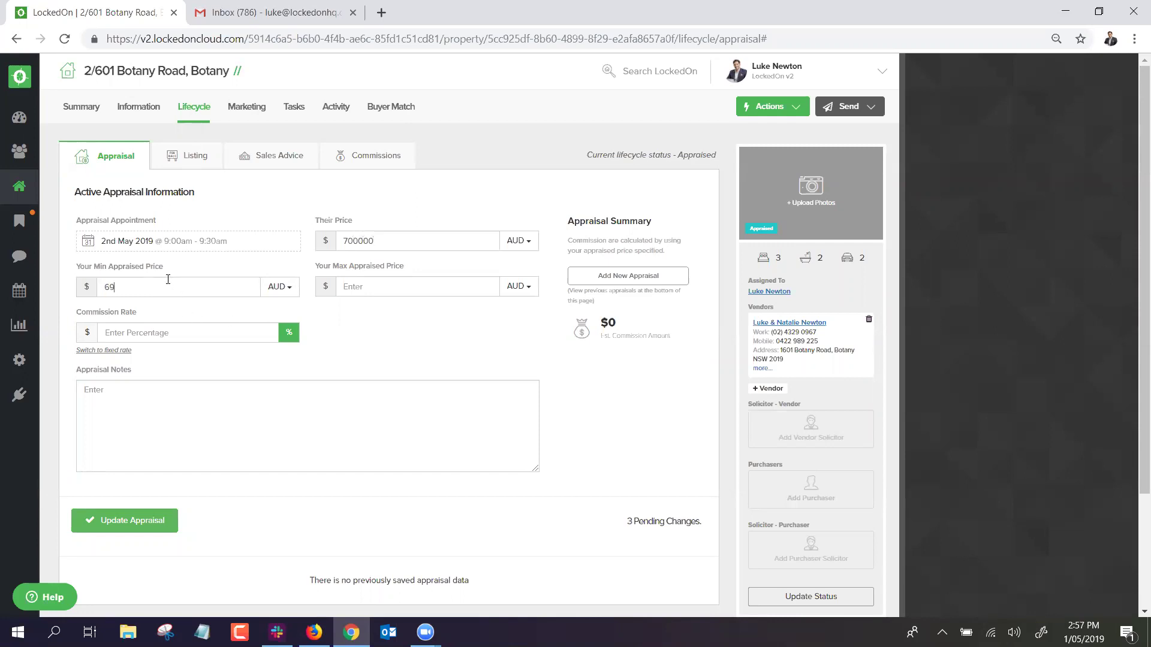
key("Tab")
key("Tab")
type("2")
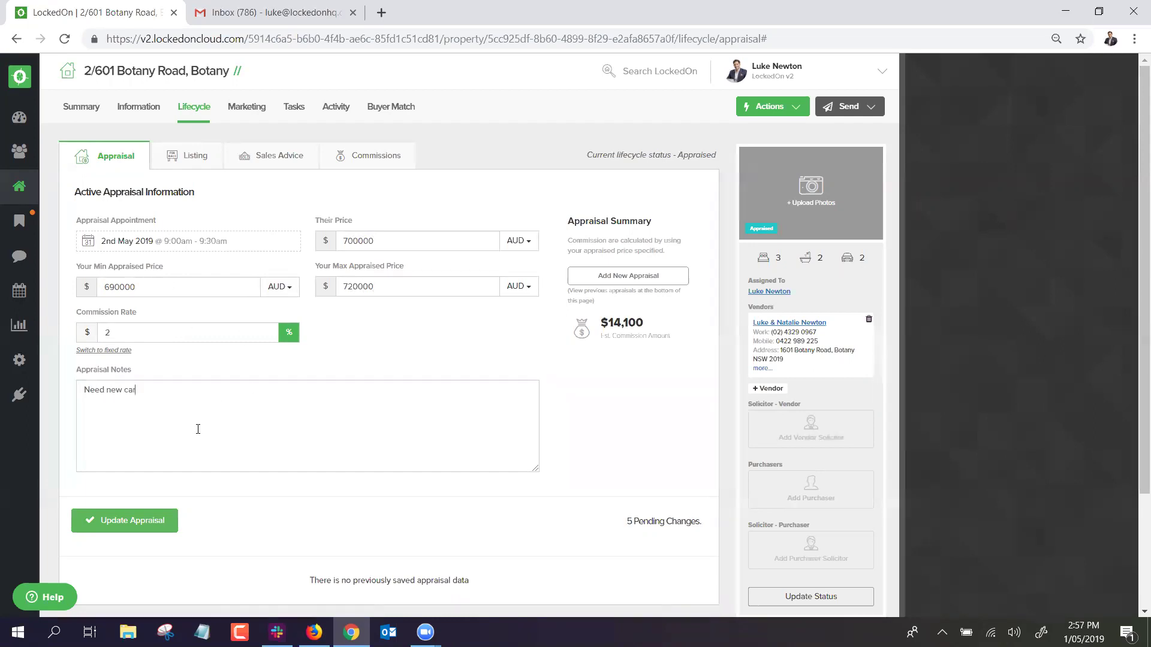
left_click(120, 520)
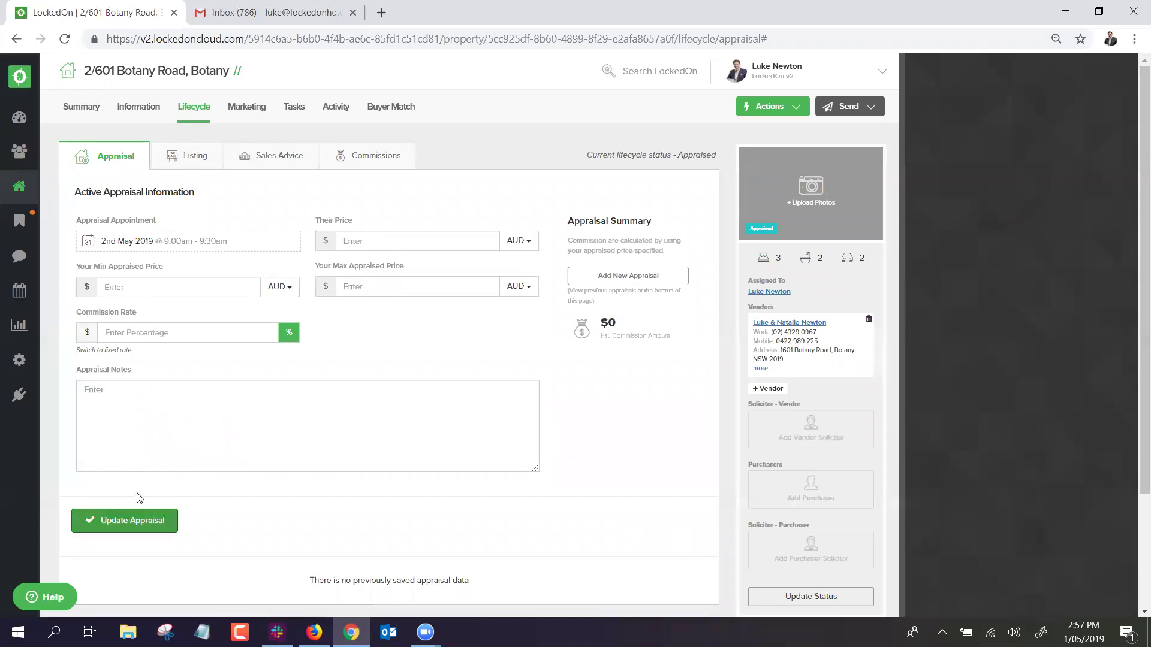
left_click(759, 163)
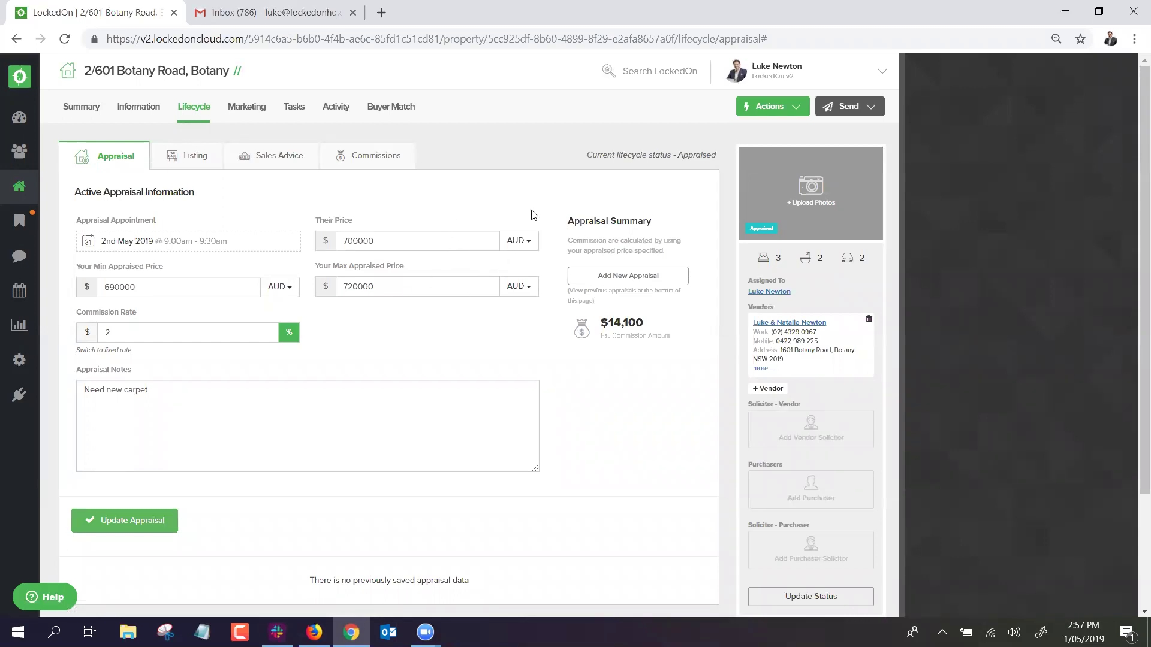
left_click(294, 111)
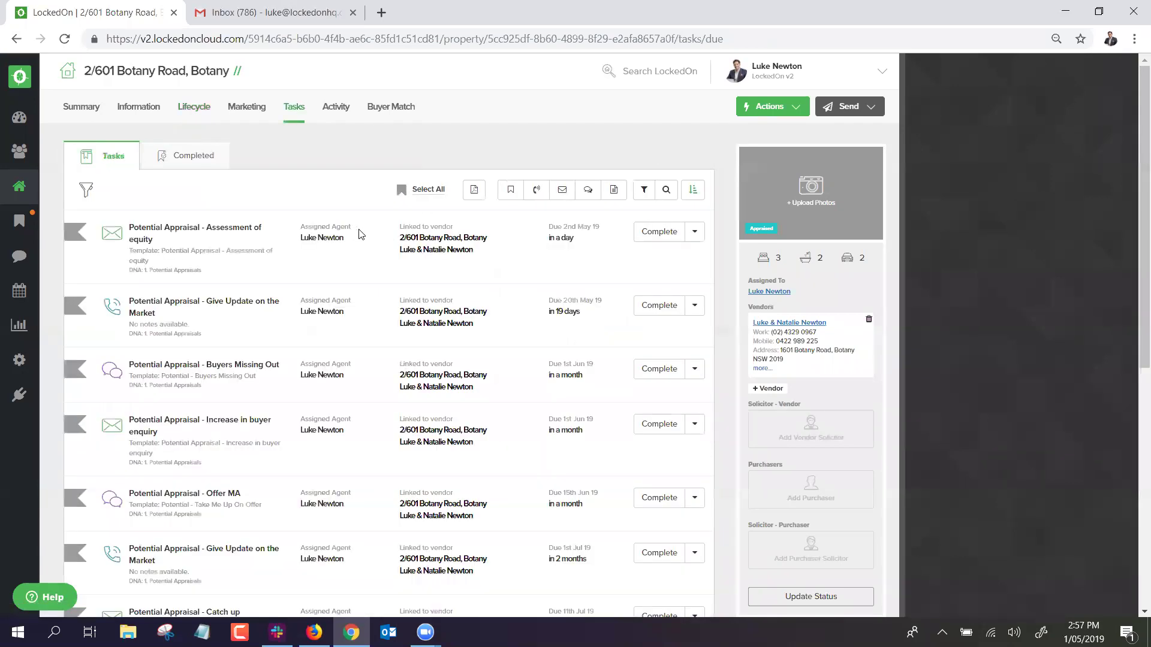
Filter tasks to the 1. Potential Appraisals plan and bulk-delete all 12 of them.
left_click_drag(215, 273, 129, 273)
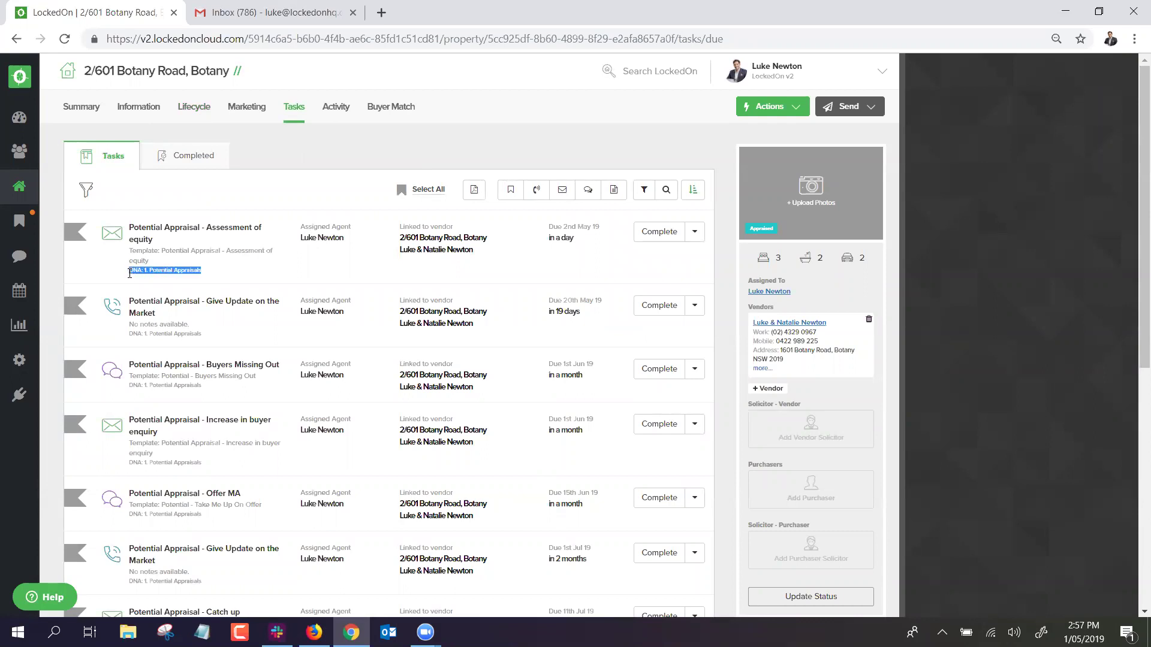
left_click(217, 273)
left_click(425, 190)
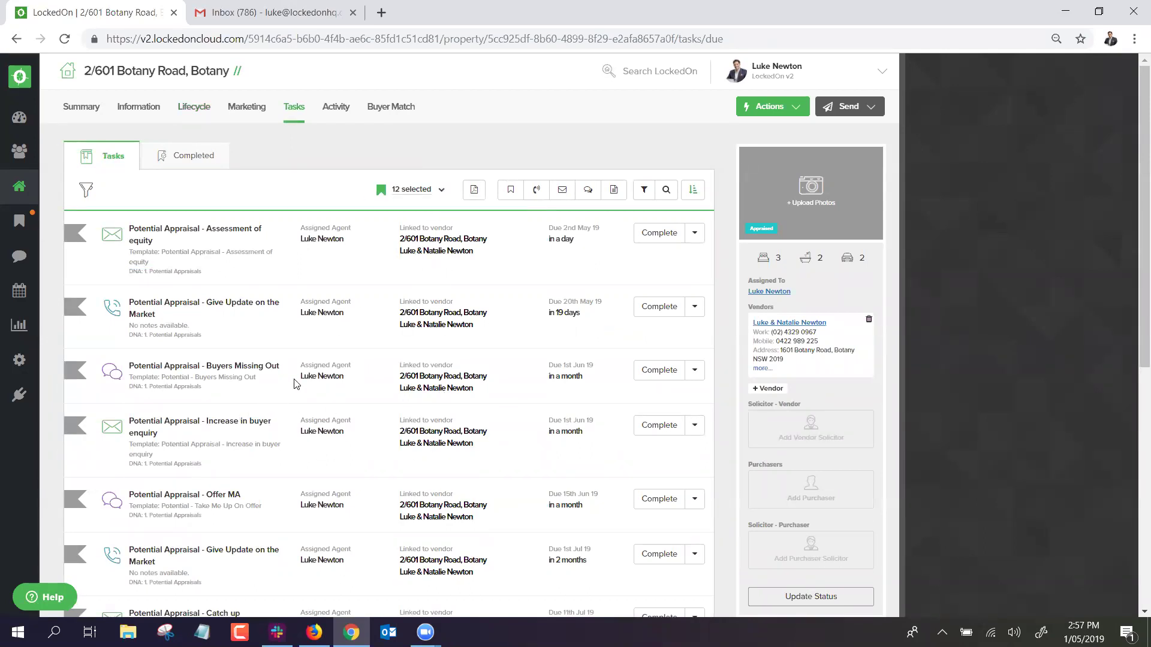
left_click(437, 190)
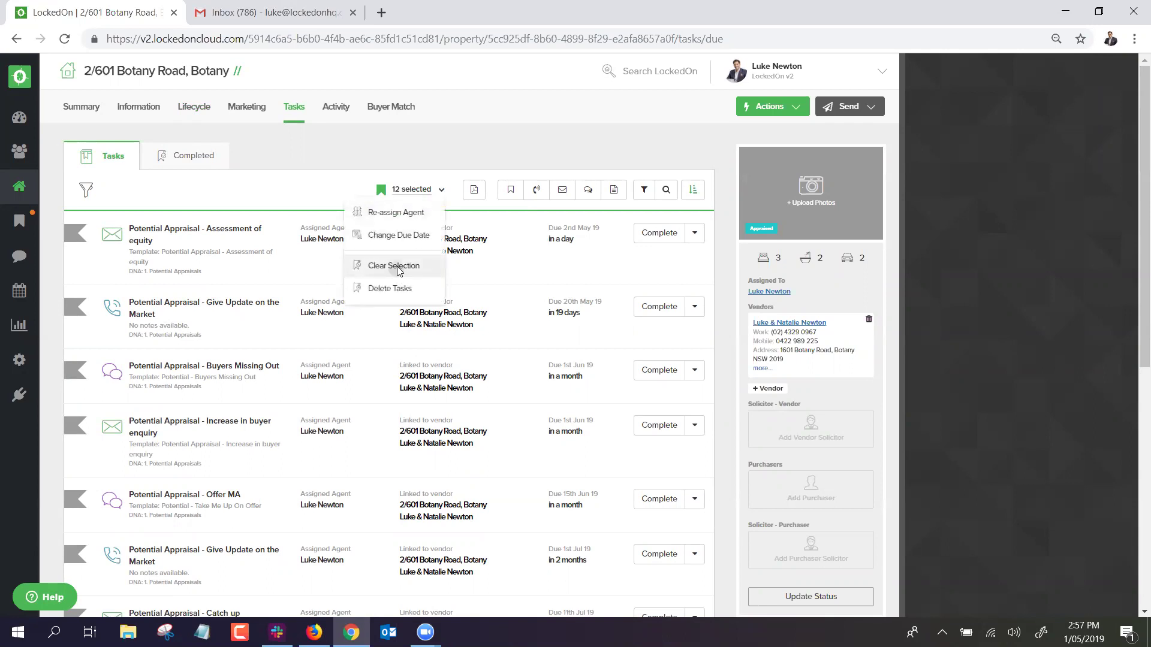
left_click(406, 271)
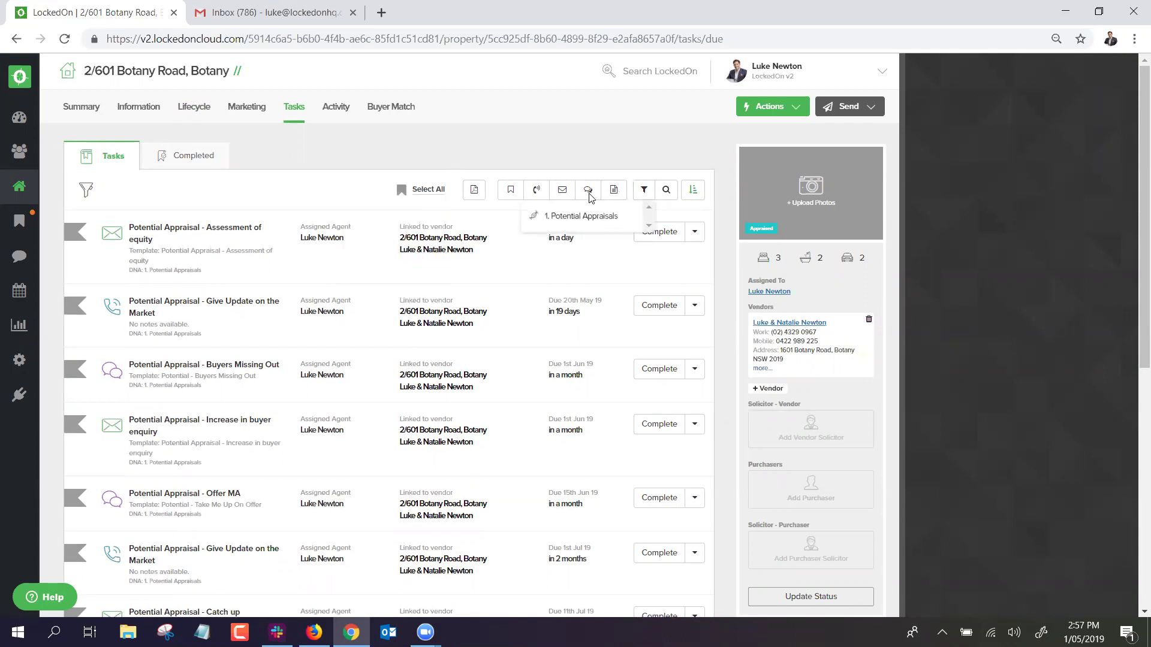
left_click(581, 214)
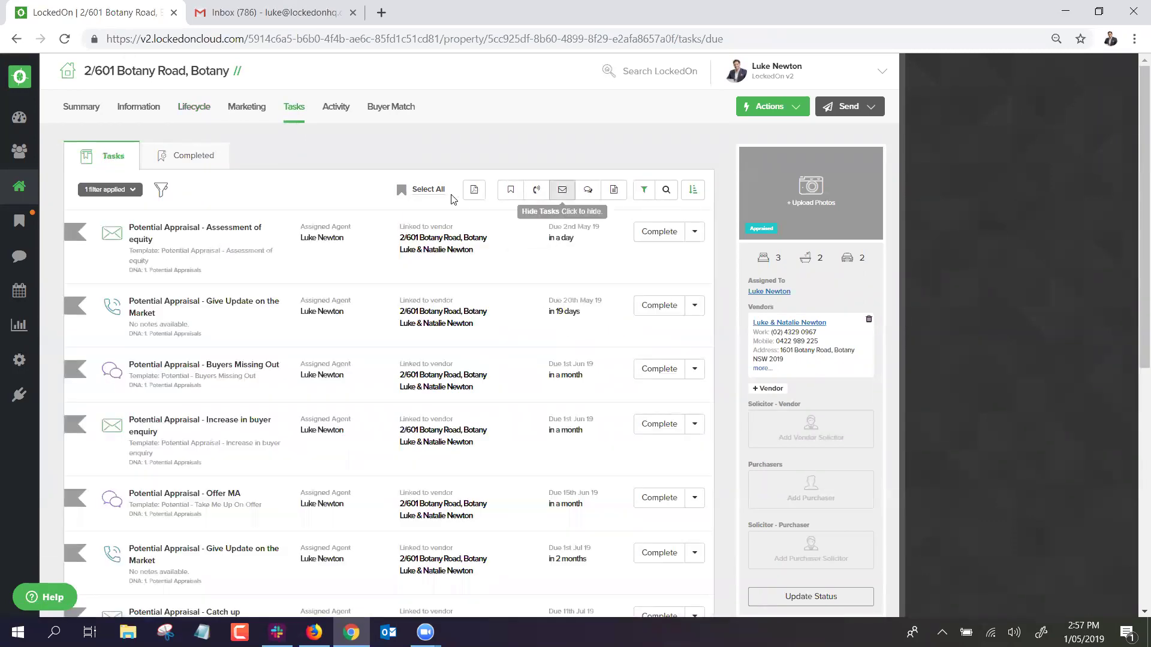
left_click(428, 190)
left_click(442, 190)
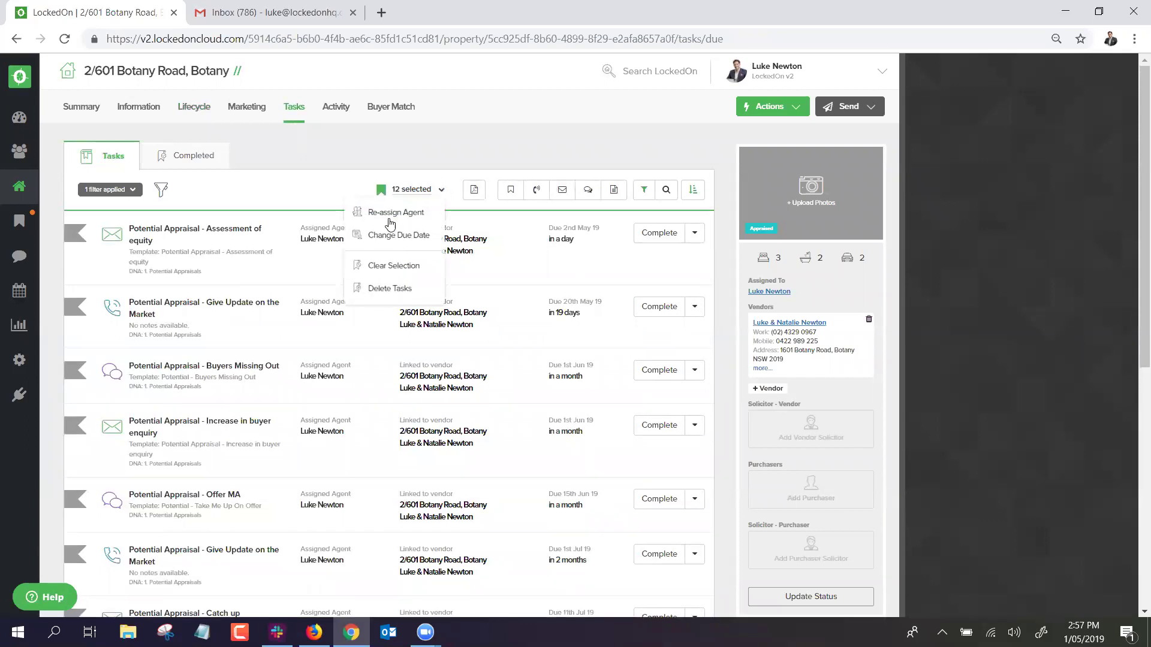
left_click(378, 289)
left_click(452, 258)
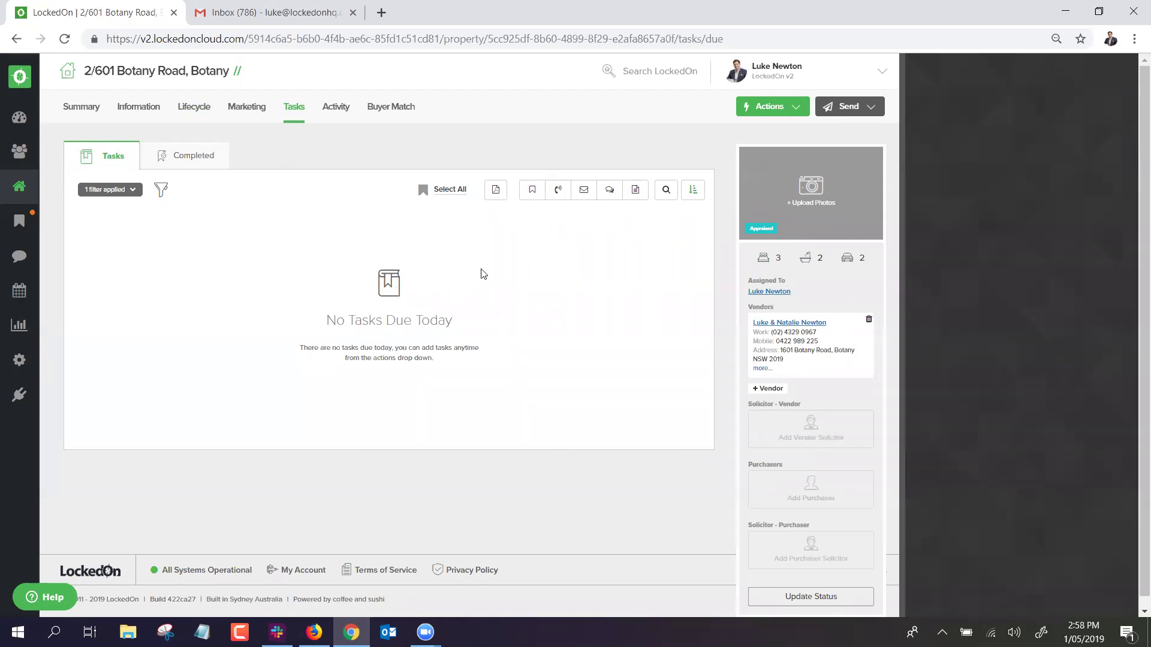
left_click(757, 107)
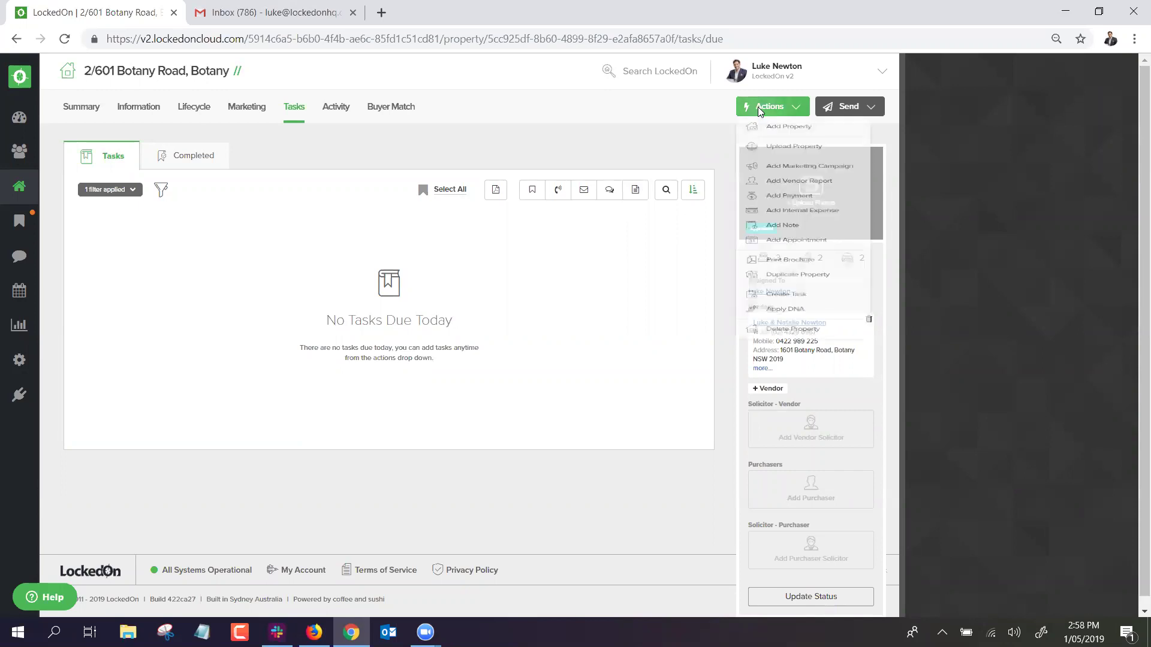
left_click(785, 414)
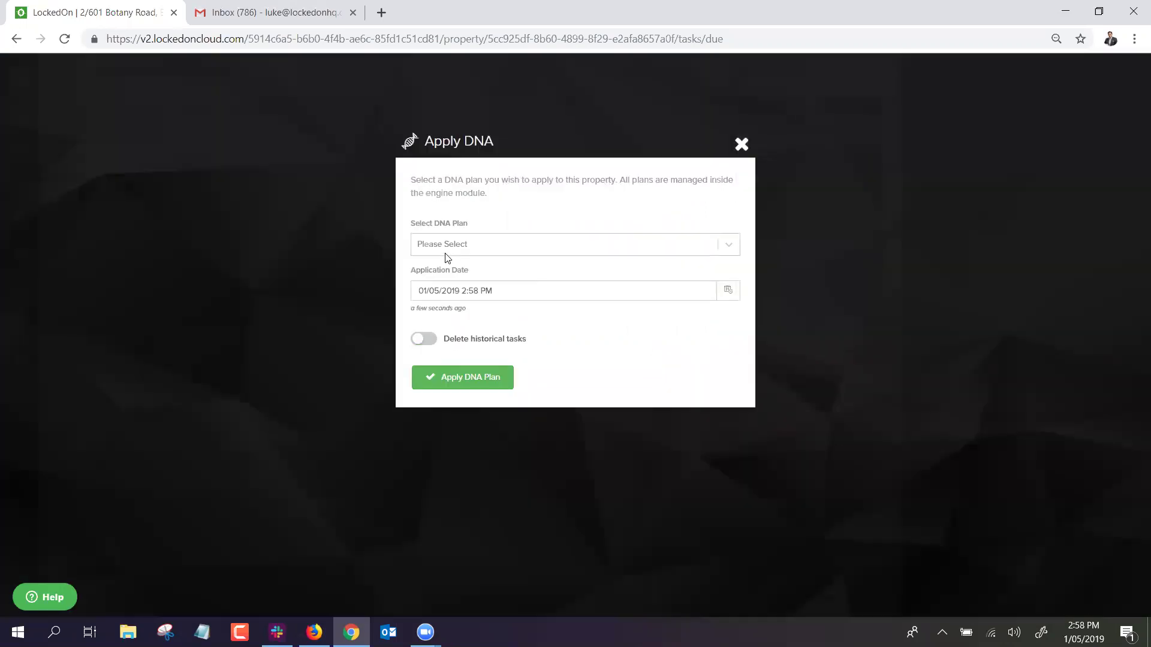
left_click(447, 248)
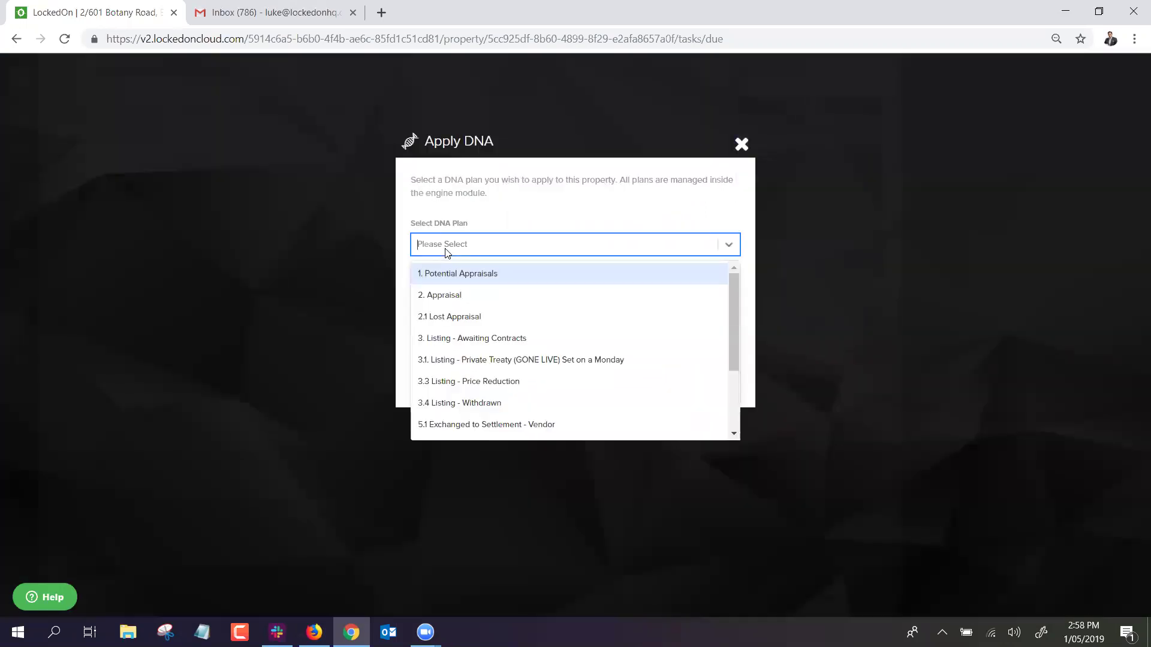
left_click(456, 296)
left_click(471, 384)
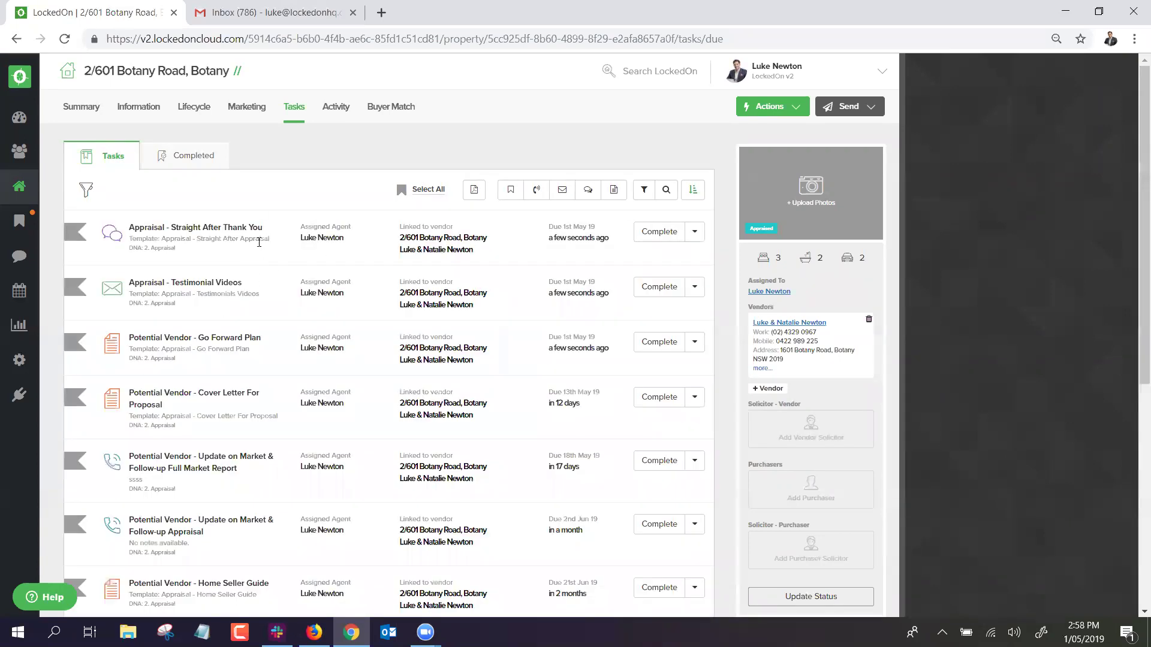
Scroll through the newly created appraisal tasks, such as Appraisal - 6 Months.
scroll(120, 389, "down", 7)
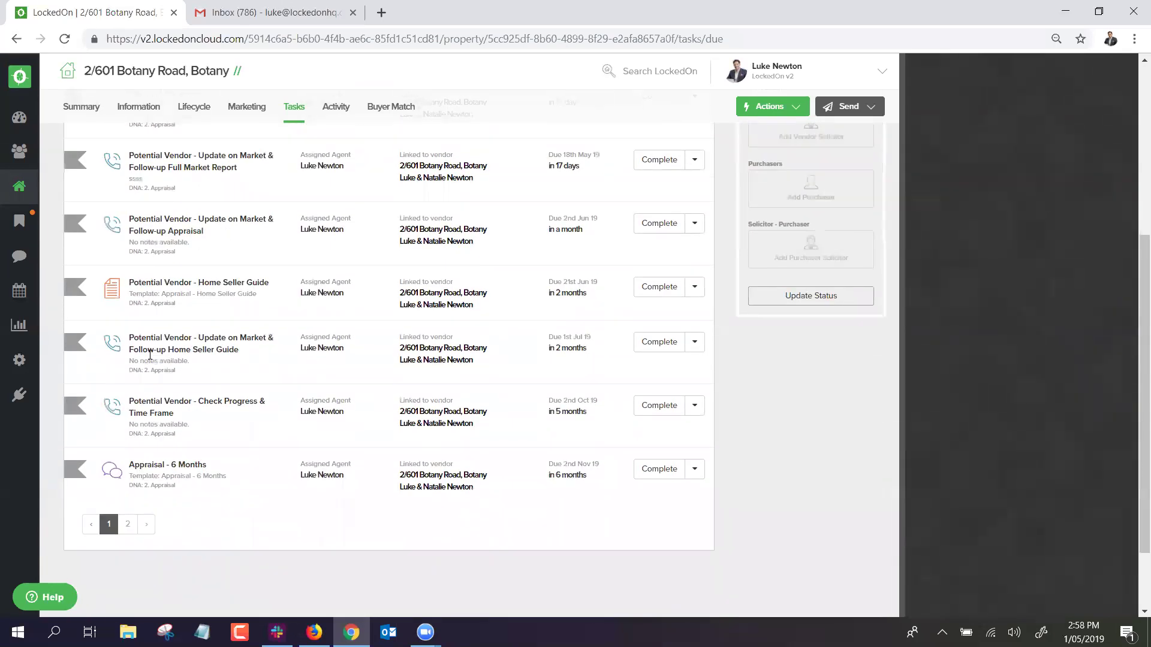
triple_click(196, 368)
left_click(244, 372)
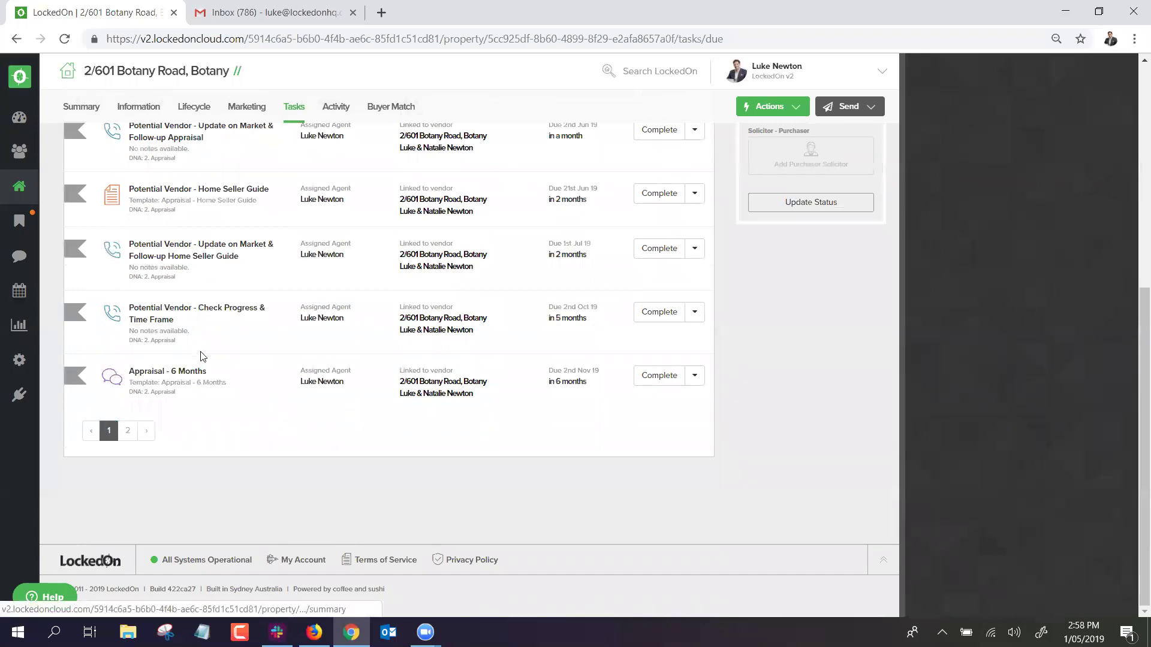
scroll(183, 401, "up", 7)
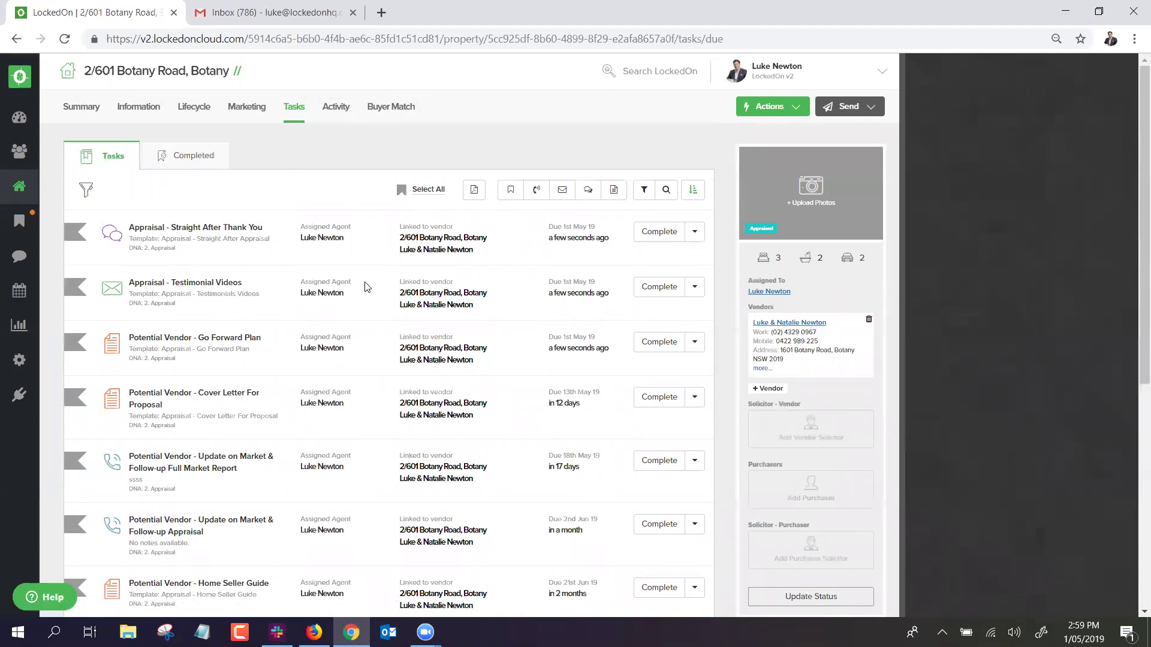
Complete Straight After Thank You without sending its SMS, then complete the Go Forward Plan task.
left_click(650, 239)
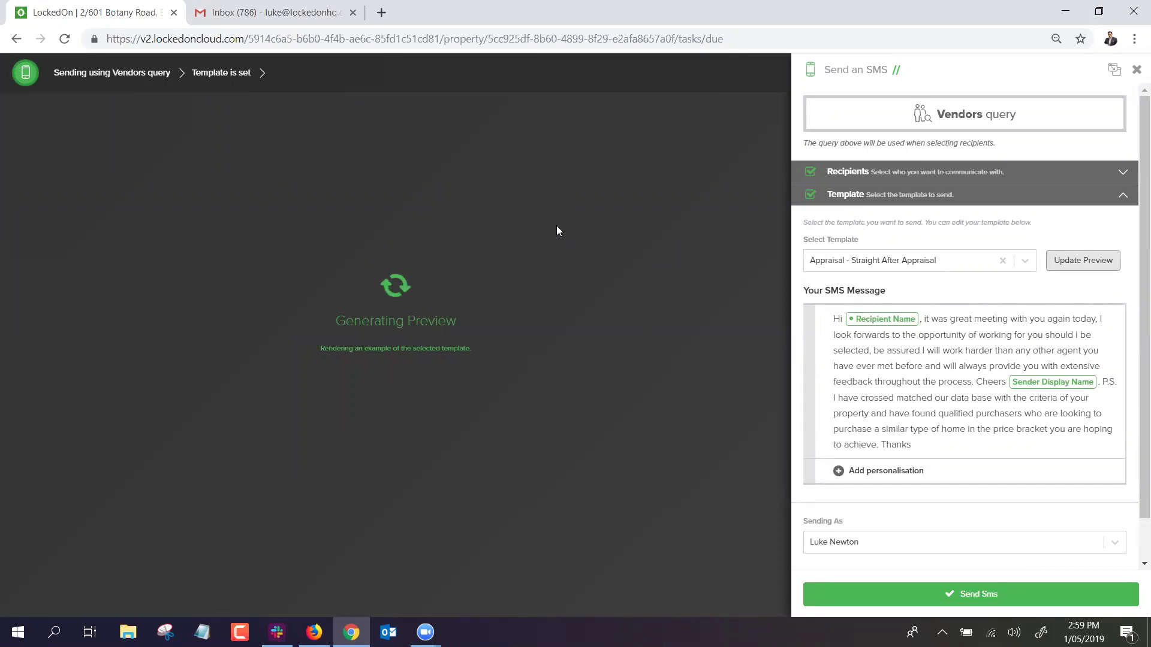
left_click(1136, 70)
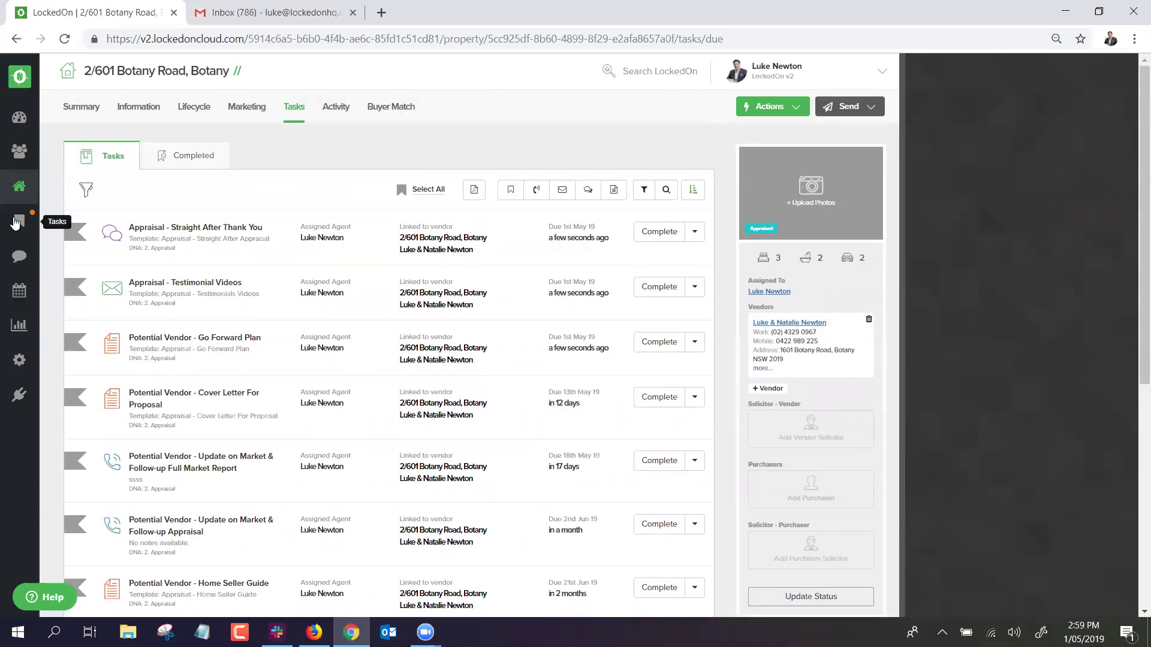
left_click(20, 221)
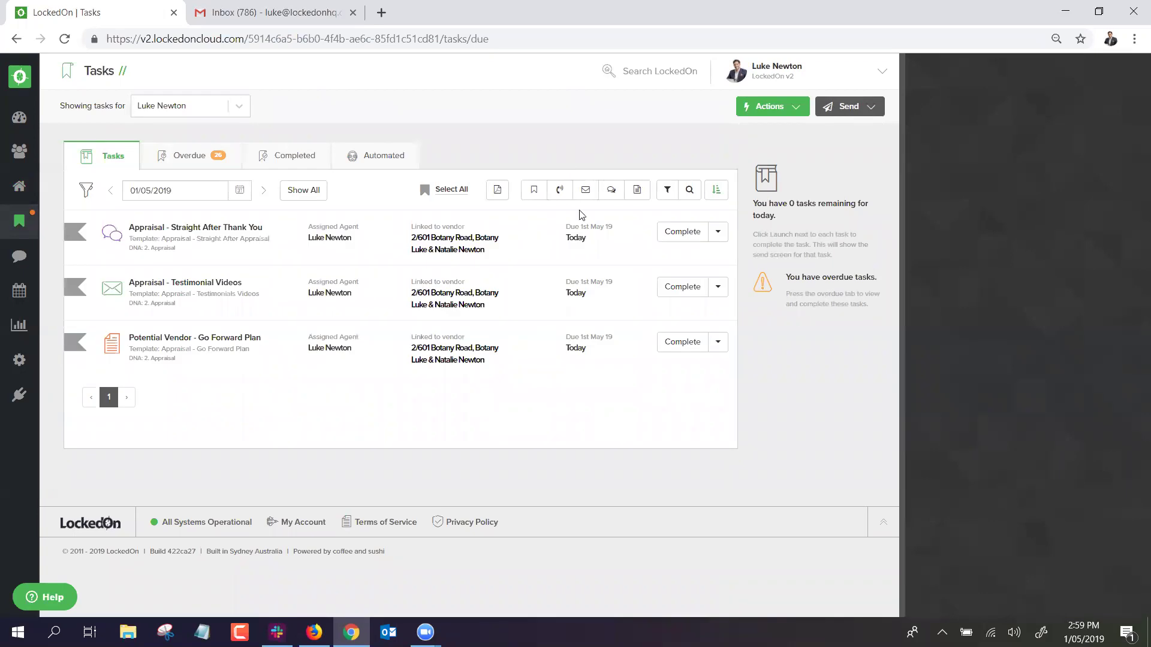
left_click(683, 343)
Download the Go Forward Plan letter, read through it in Word, then close it.
left_click(683, 346)
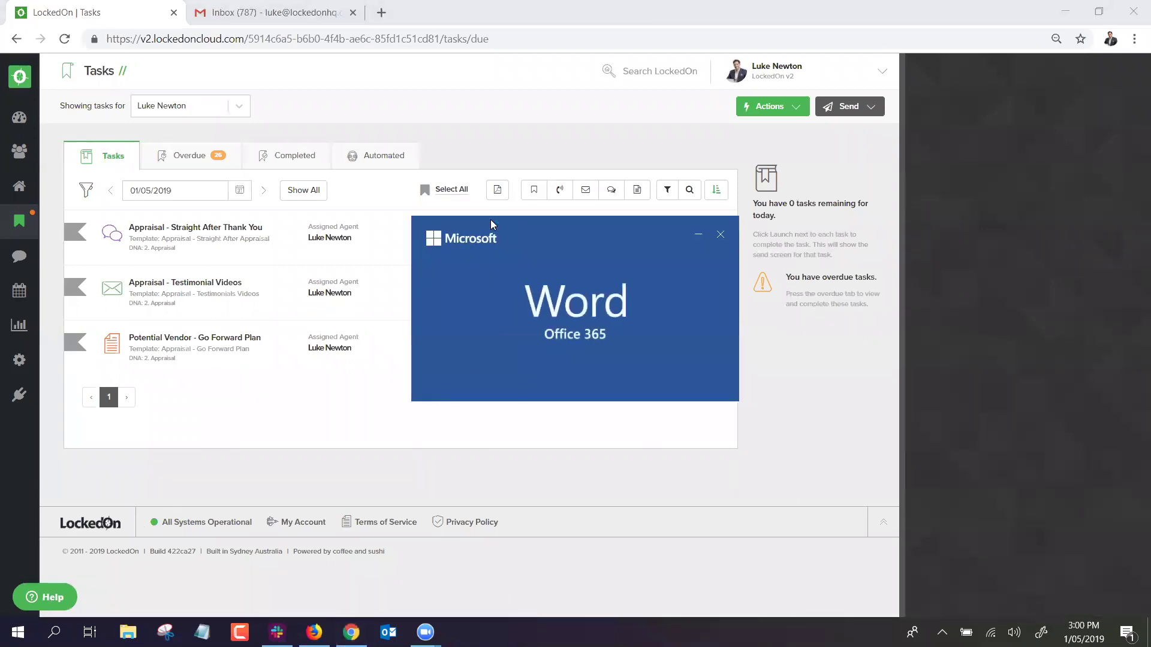
scroll(506, 221, "down", 1)
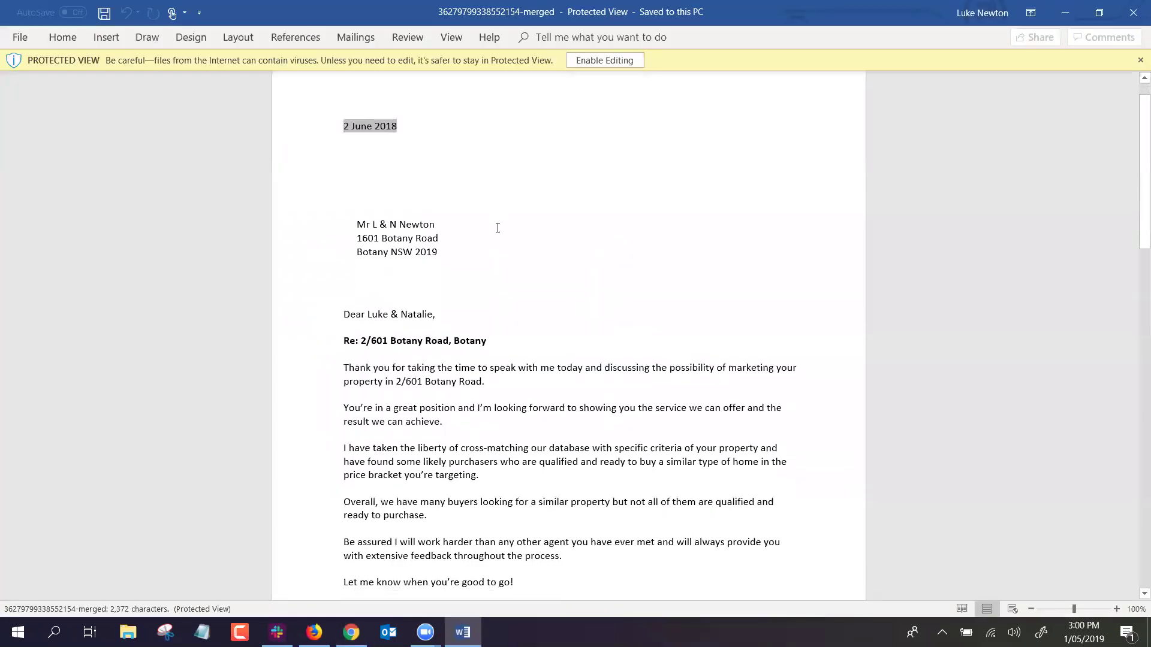
left_click_drag(448, 251, 358, 224)
left_click(509, 329)
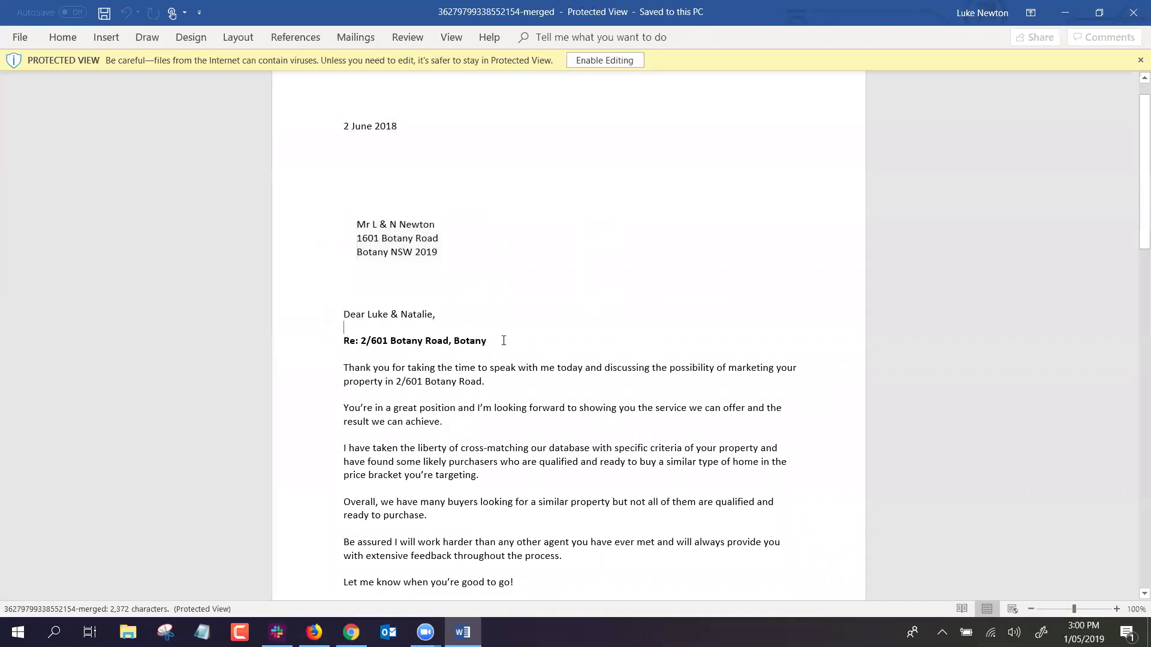
scroll(575, 349, "down", 15)
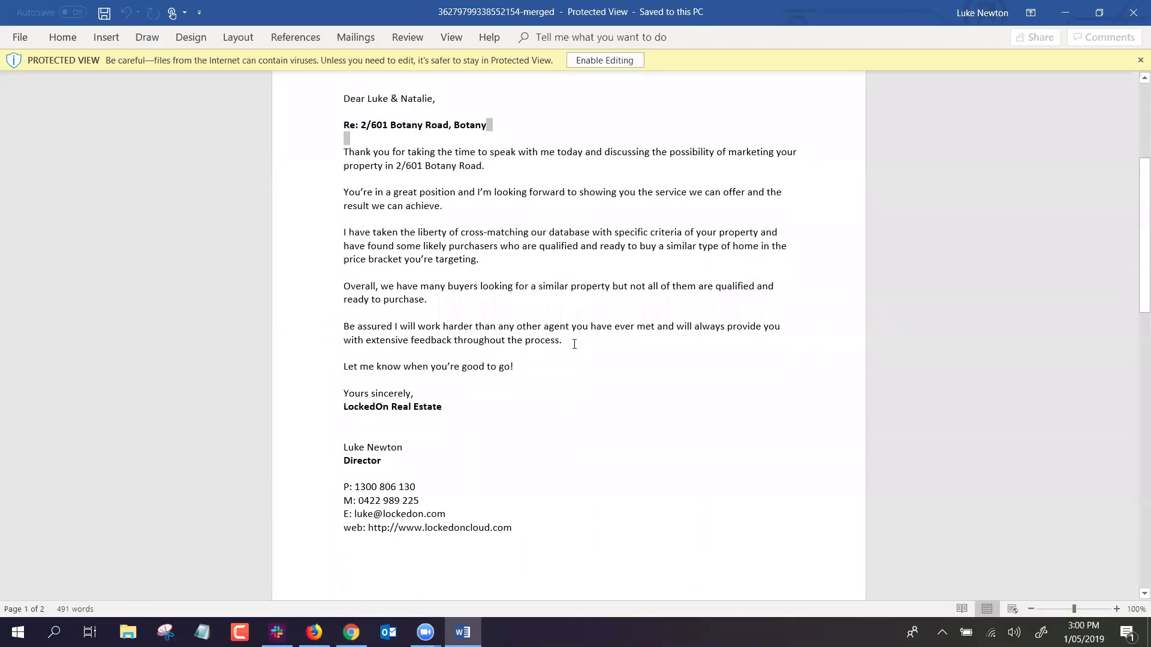
scroll(574, 342, "down", 14)
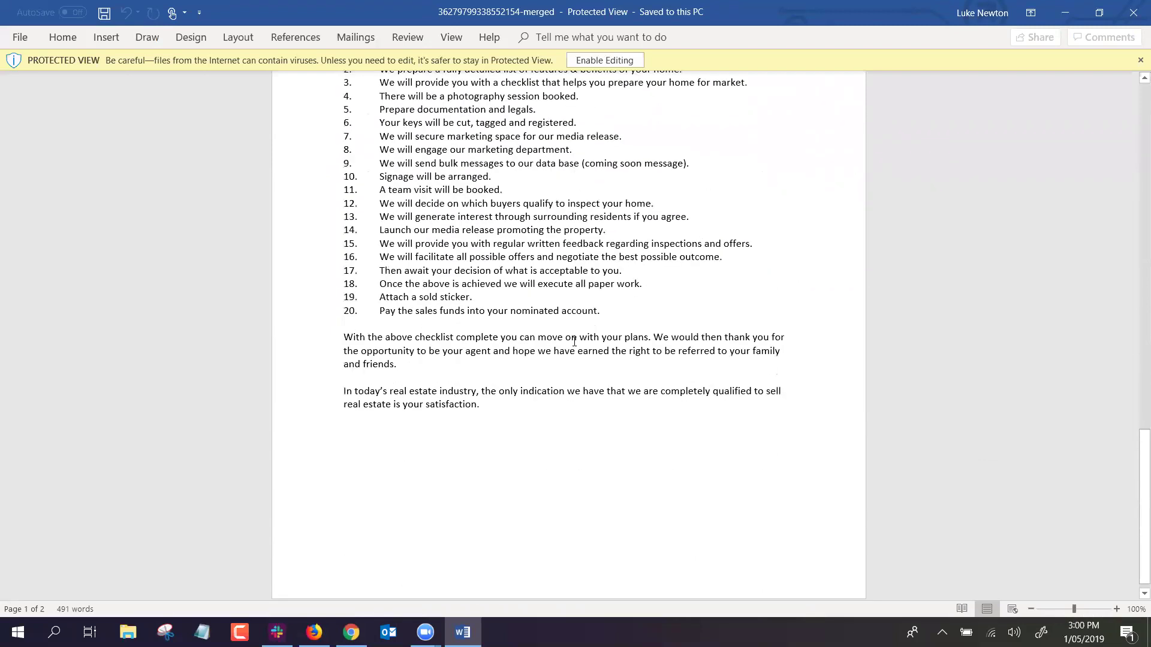
scroll(573, 339, "up", 9)
scroll(573, 339, "up", 20)
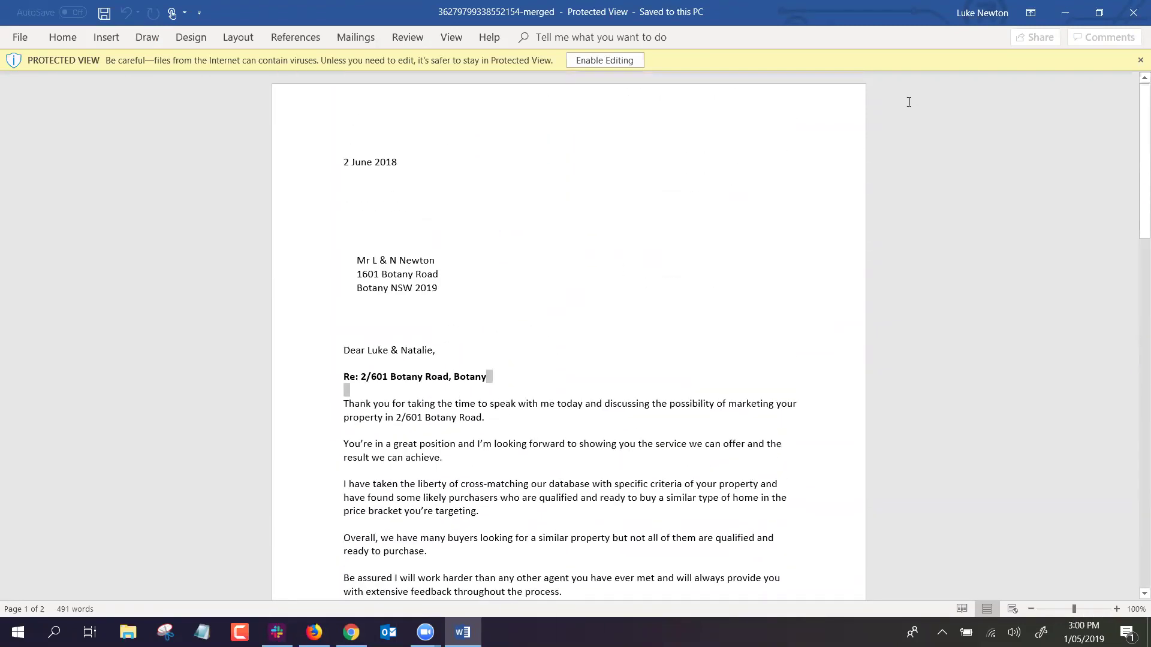
left_click(1133, 6)
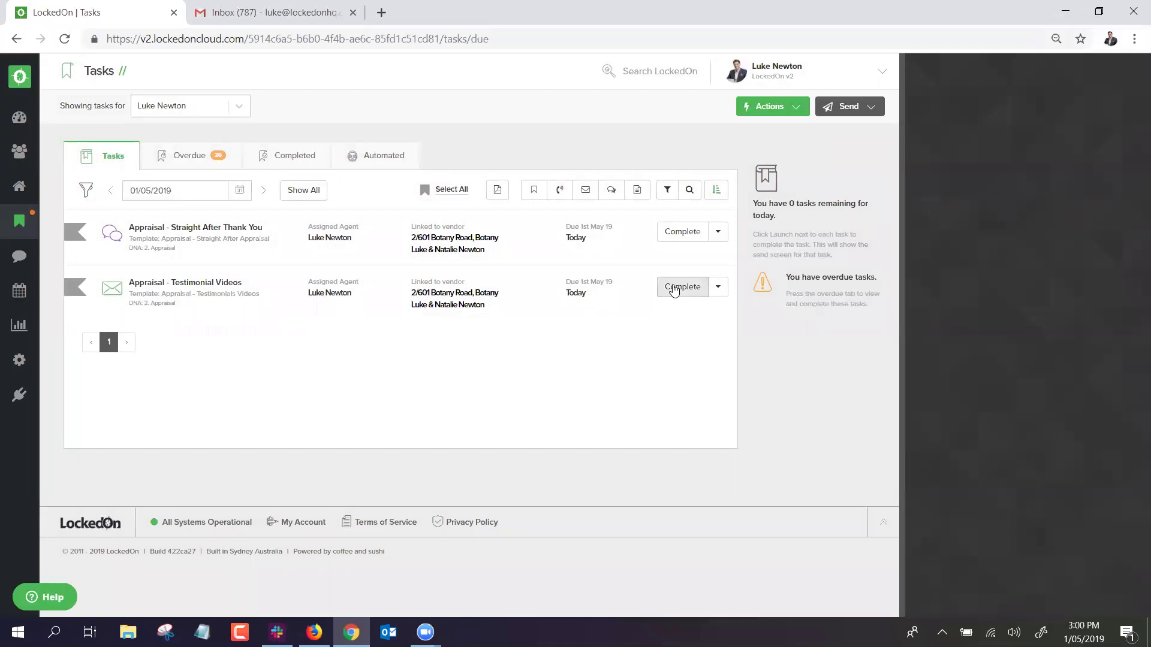
left_click(459, 293)
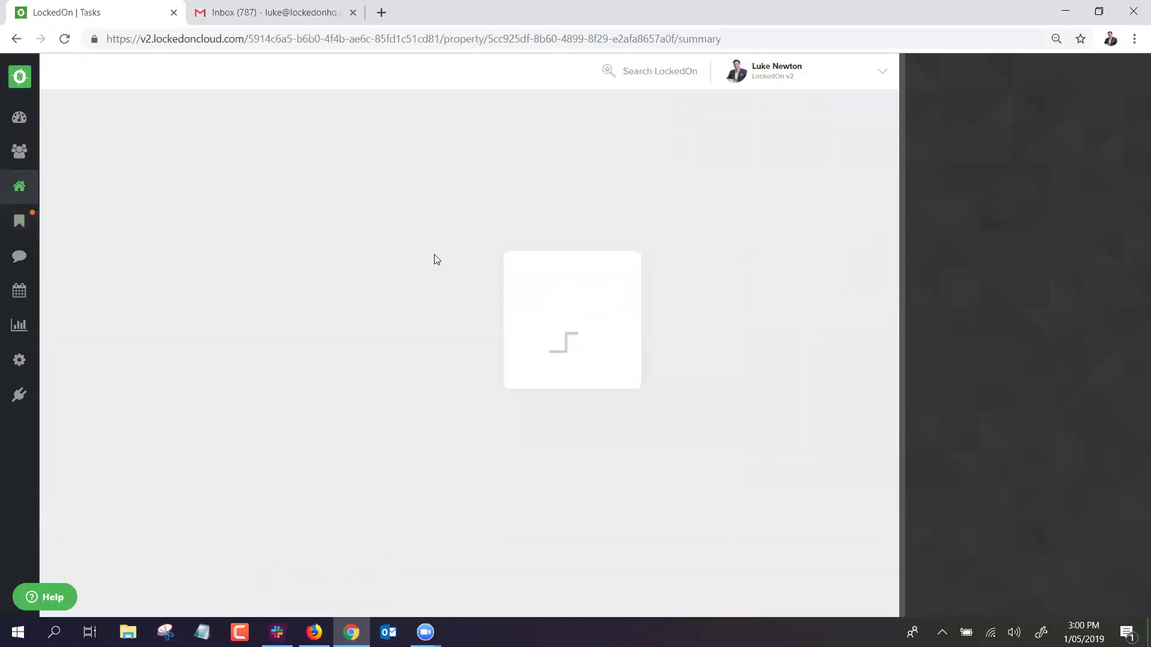
left_click(293, 108)
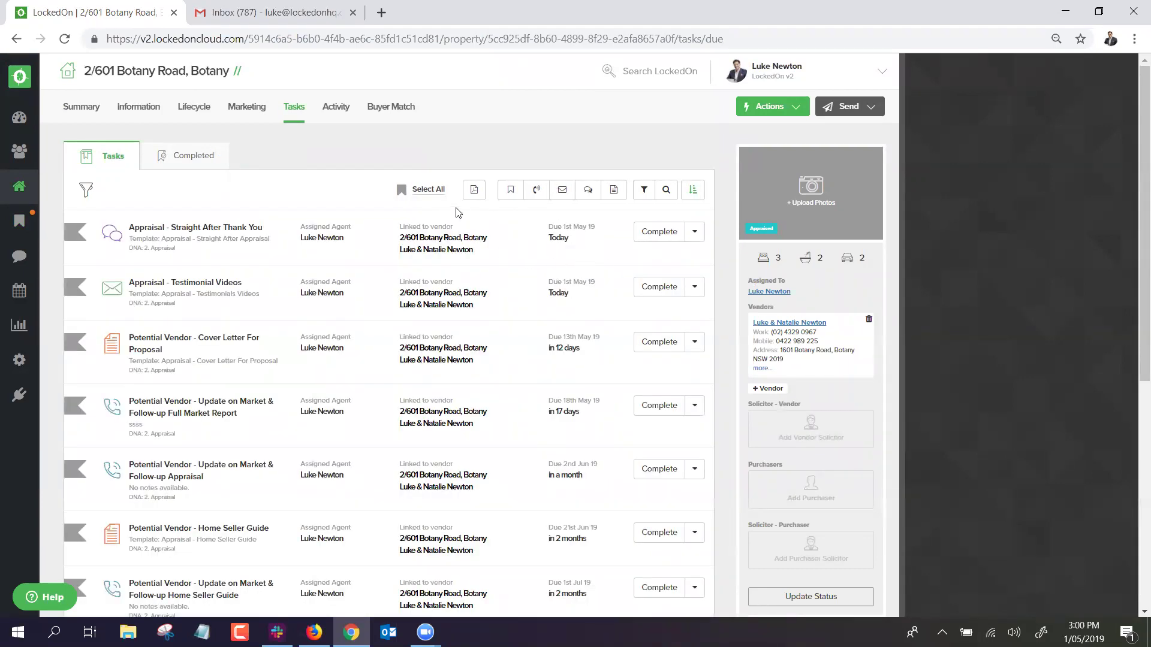
left_click(429, 190)
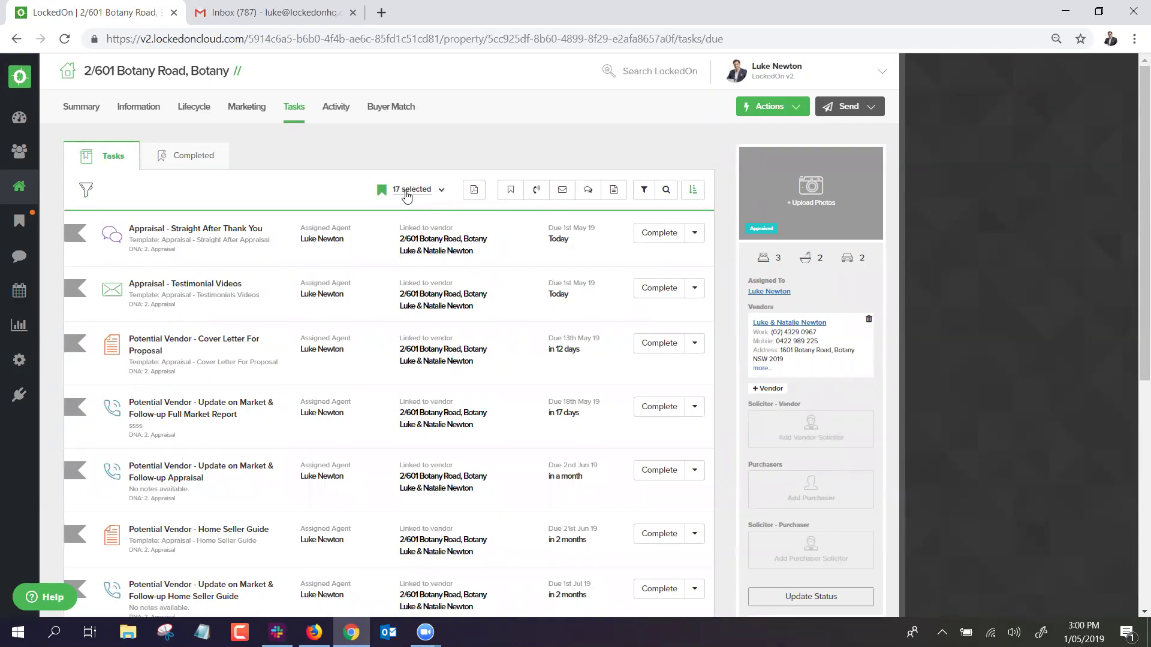
left_click(442, 192)
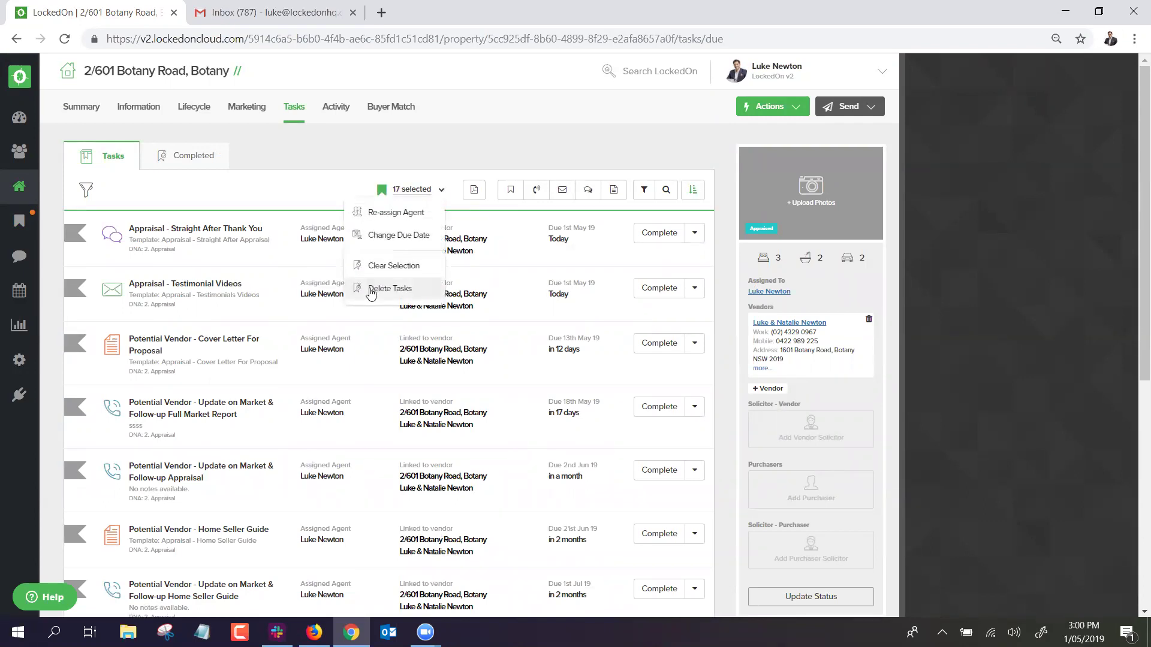
left_click(377, 289)
left_click(456, 256)
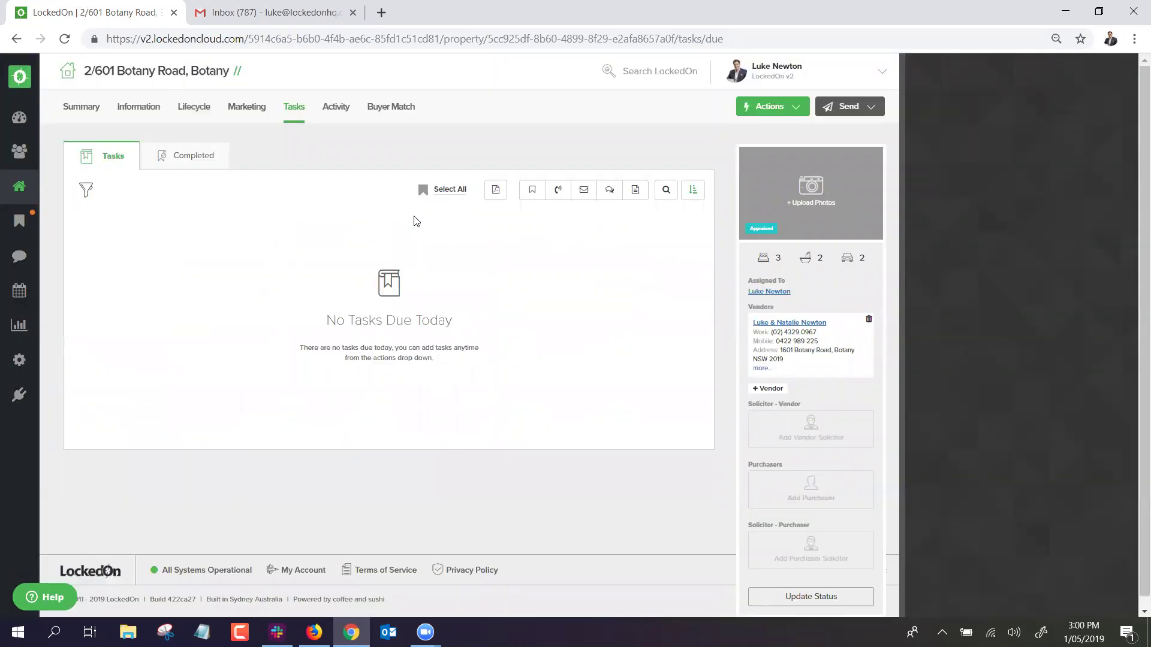
Apply the 2.1 Lost Appraisal DNA plan to the property.
left_click(768, 106)
left_click(764, 413)
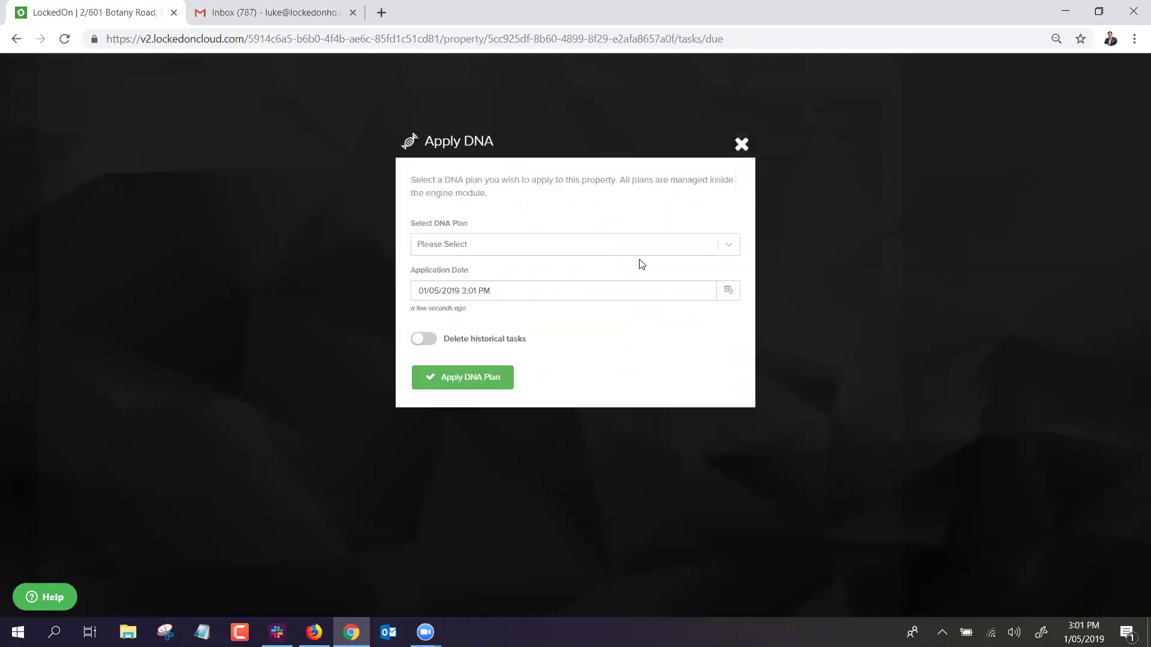
left_click(570, 247)
left_click(473, 322)
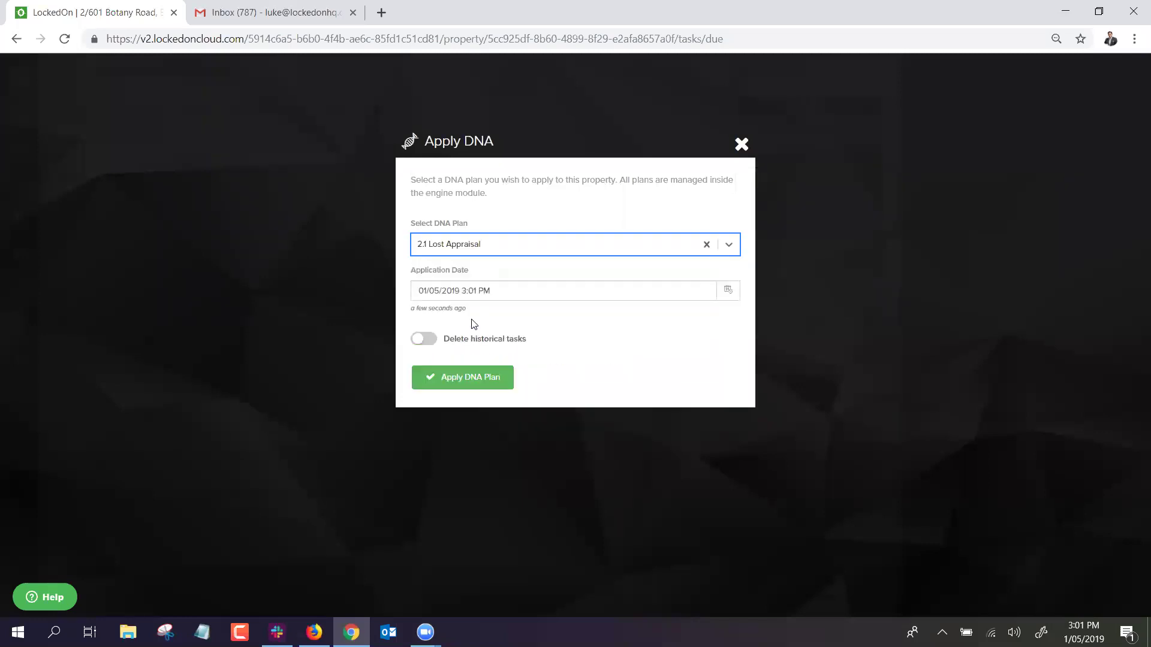
left_click(492, 377)
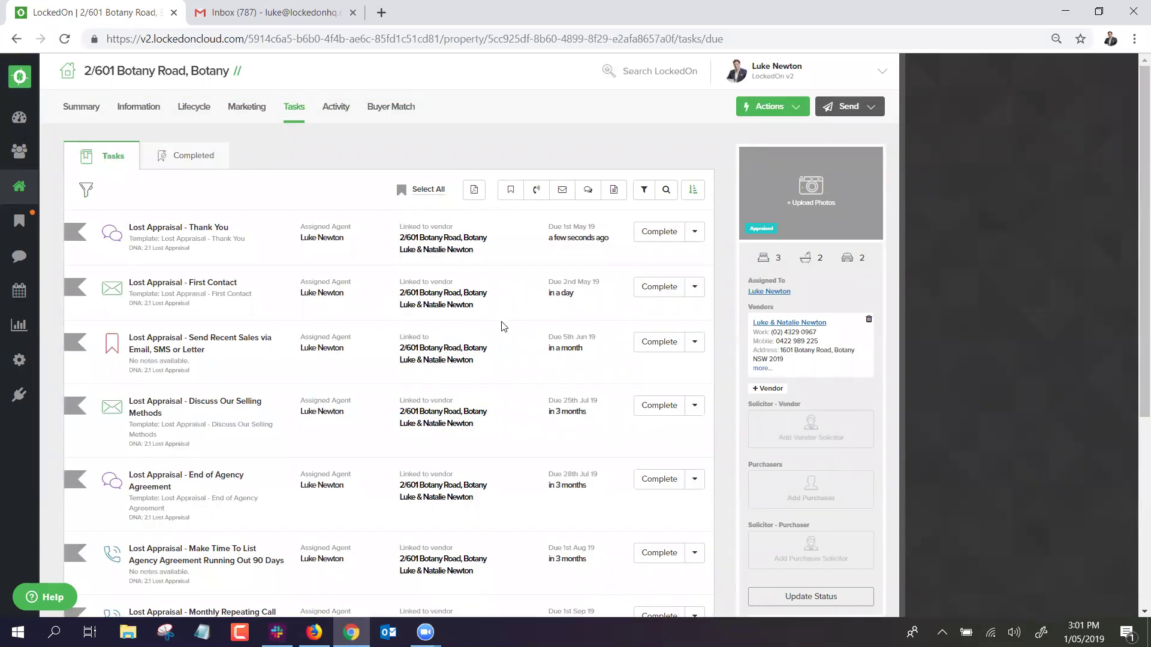
scroll(394, 313, "down", 3)
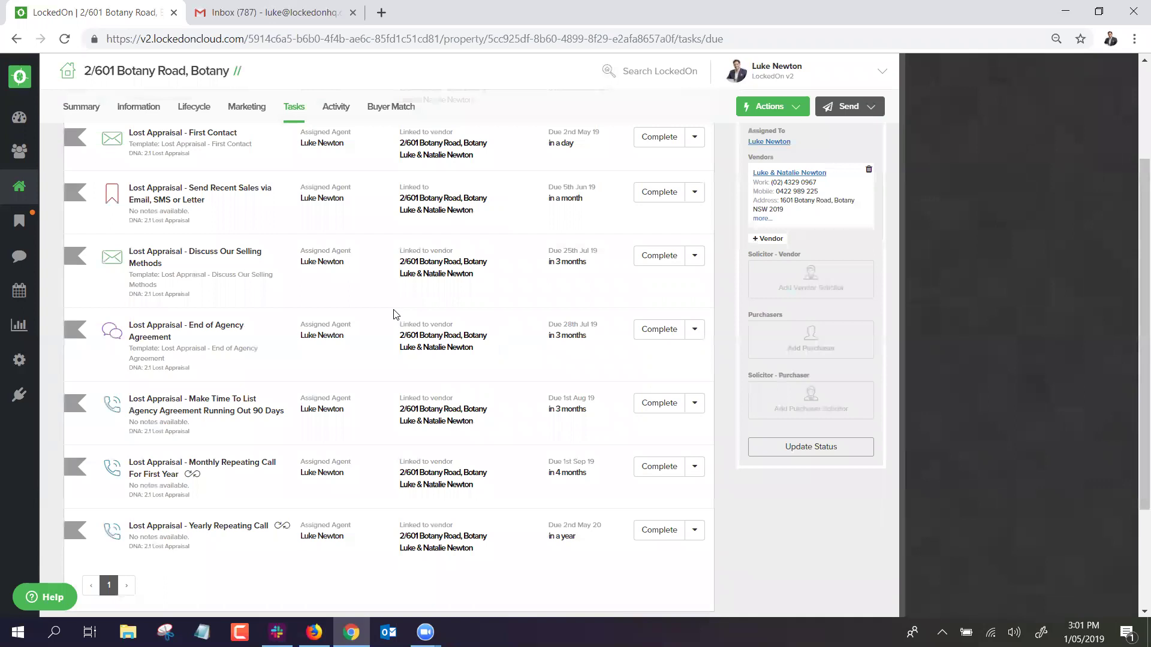
scroll(396, 314, "up", 3)
Select all eight Lost Appraisal tasks and delete them.
left_click(434, 191)
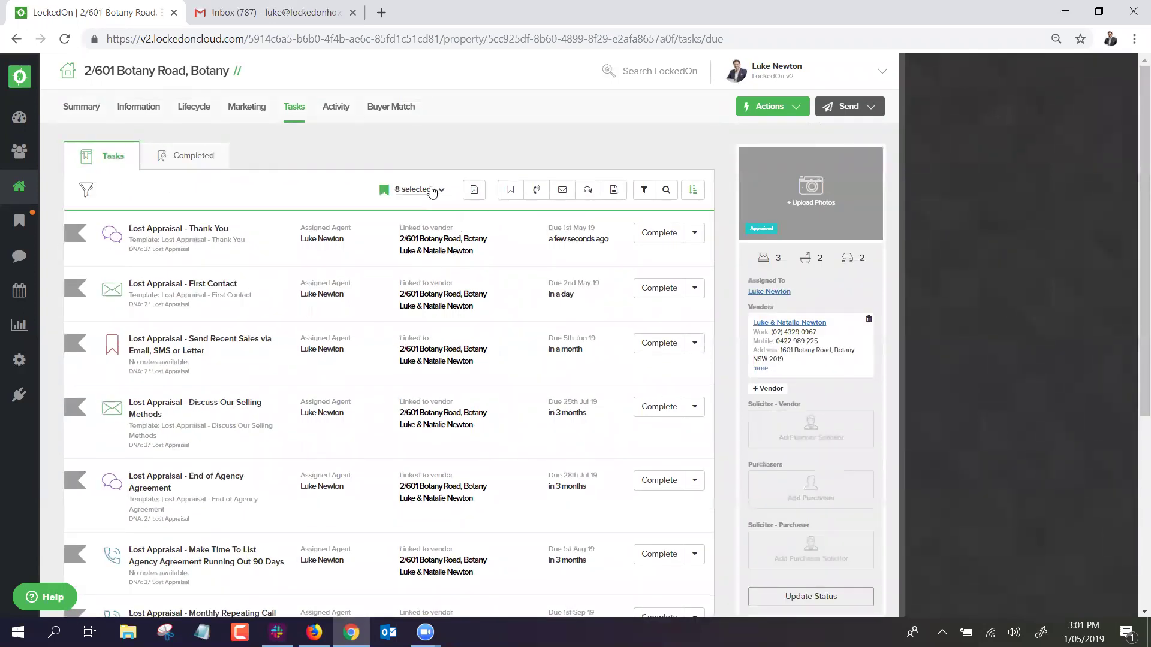
left_click(445, 190)
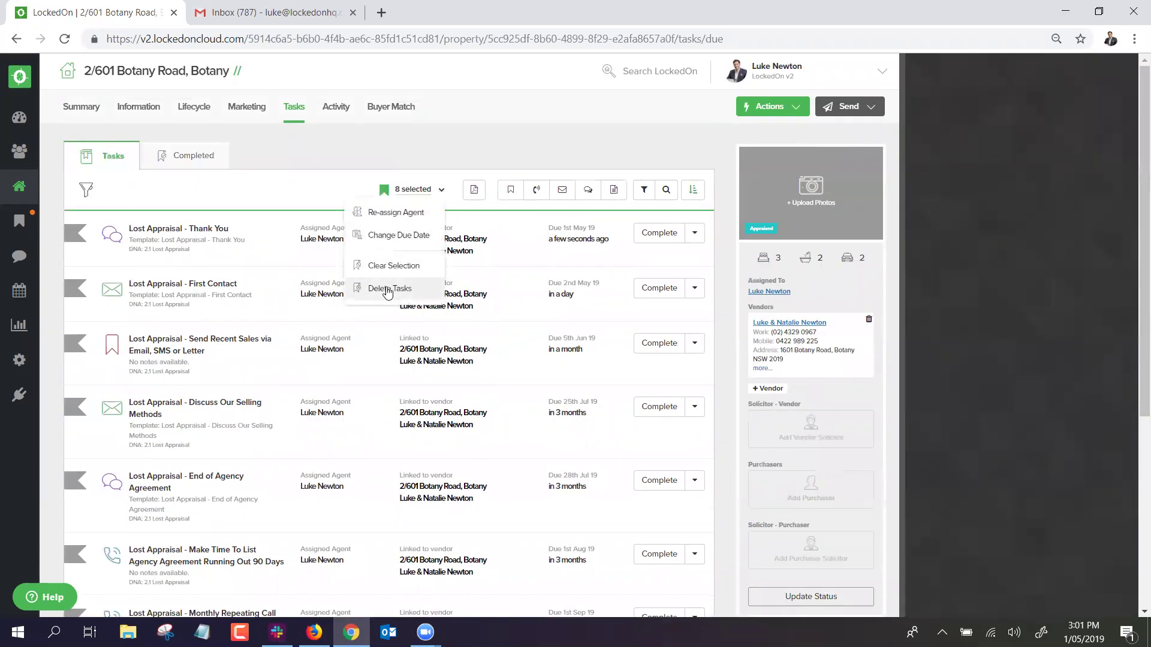
left_click(386, 287)
left_click(457, 254)
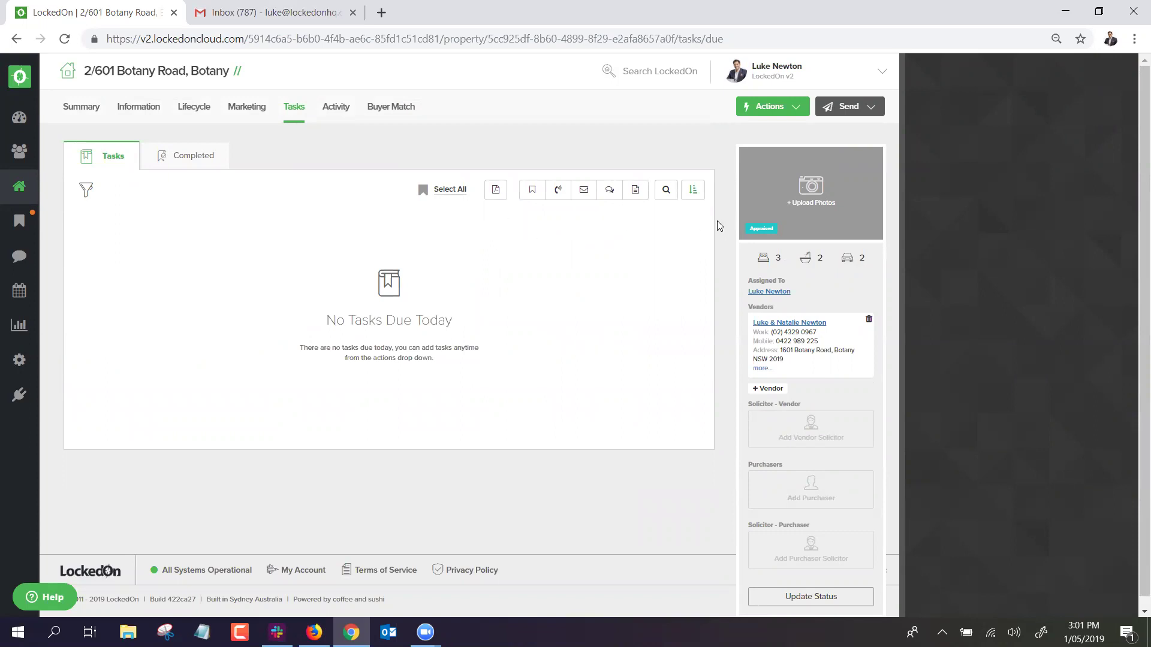
Pick Listed in the status updater, then dismiss it without saving.
scroll(740, 398, "down", 1)
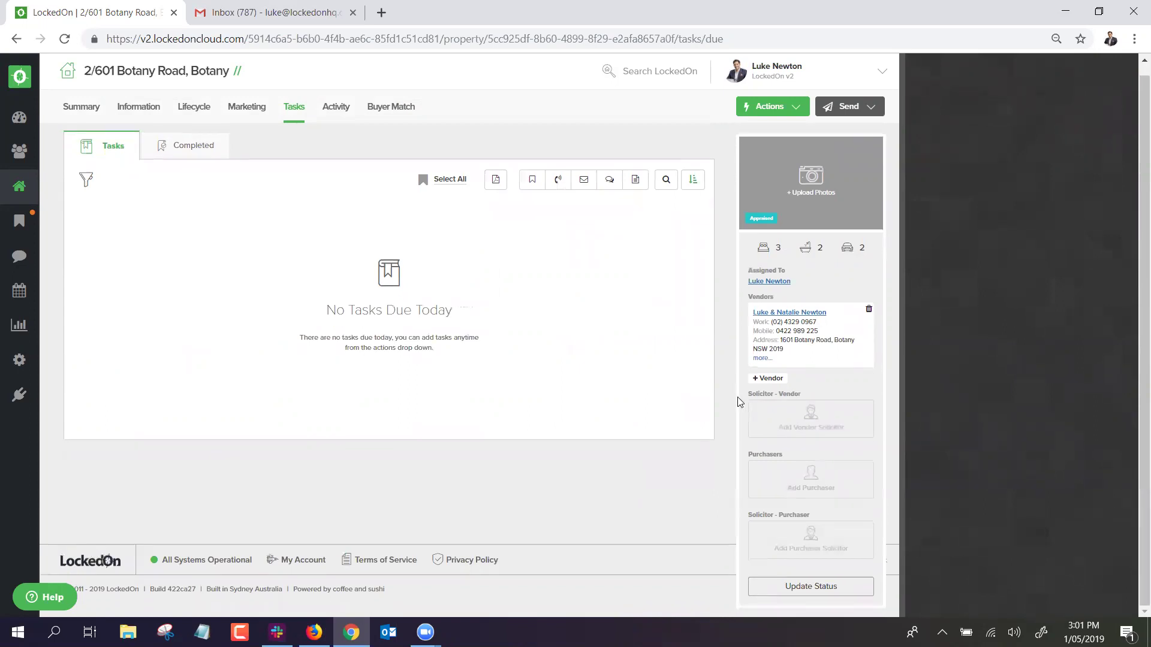
left_click(777, 586)
left_click(380, 279)
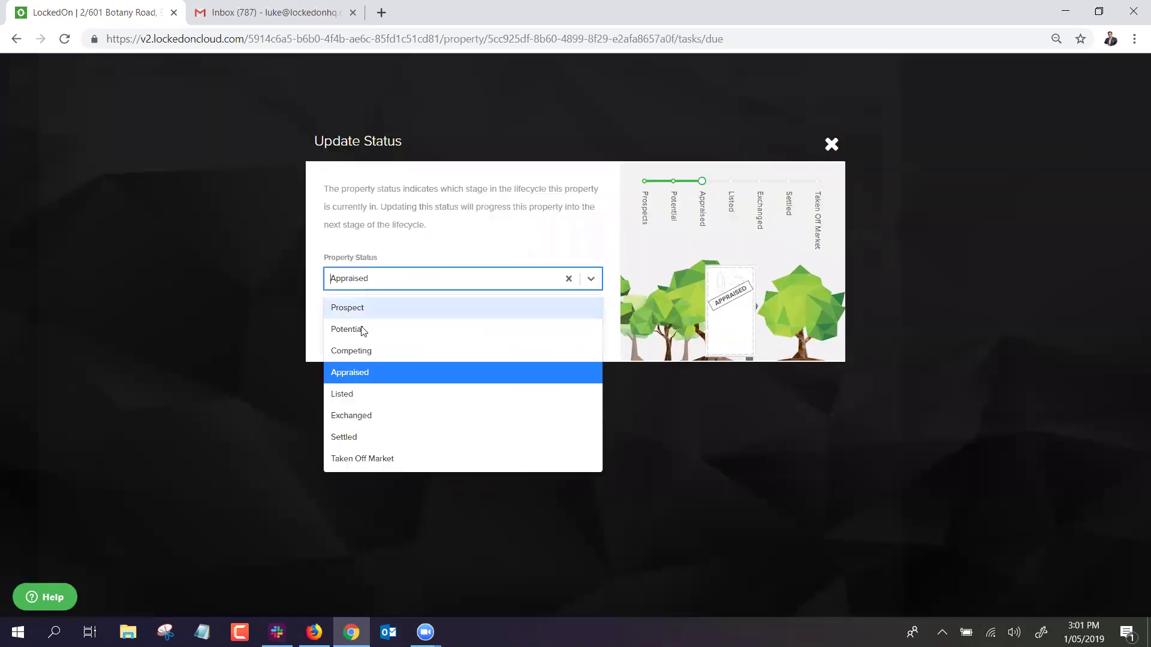
left_click(362, 394)
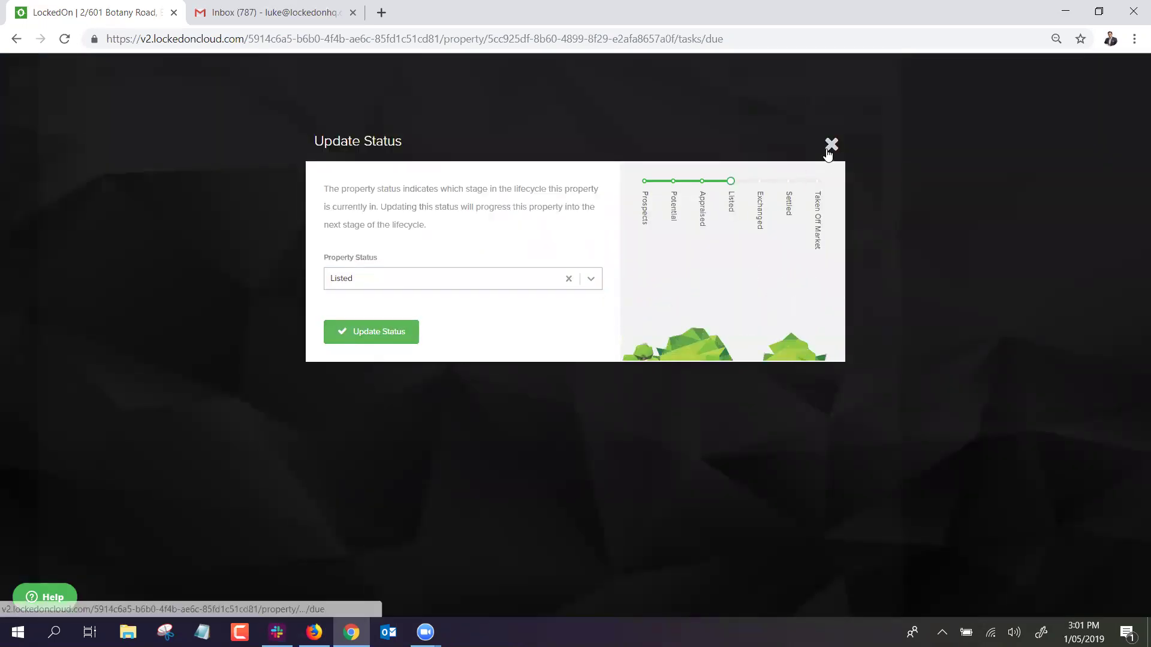
left_click(830, 145)
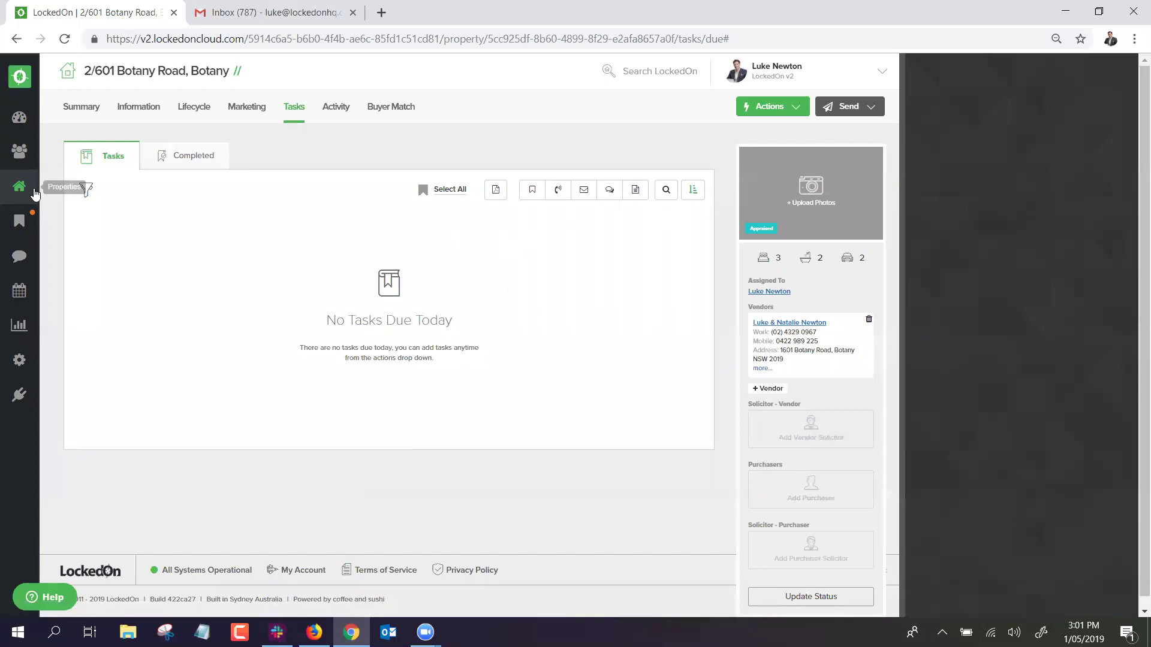
left_click(34, 191)
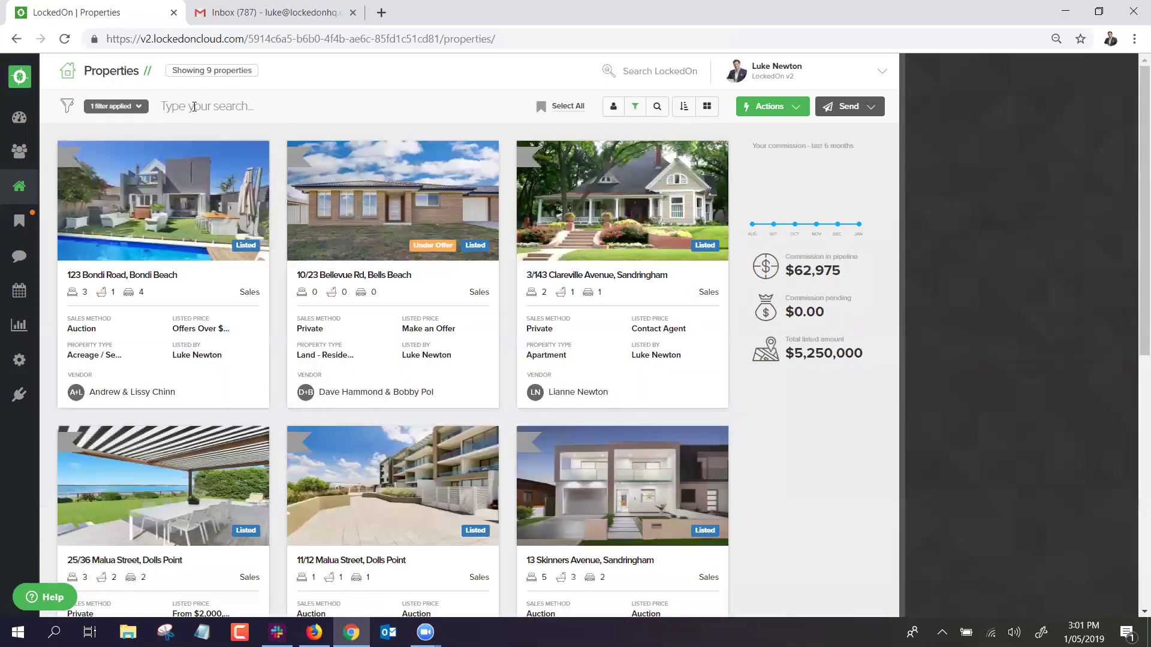
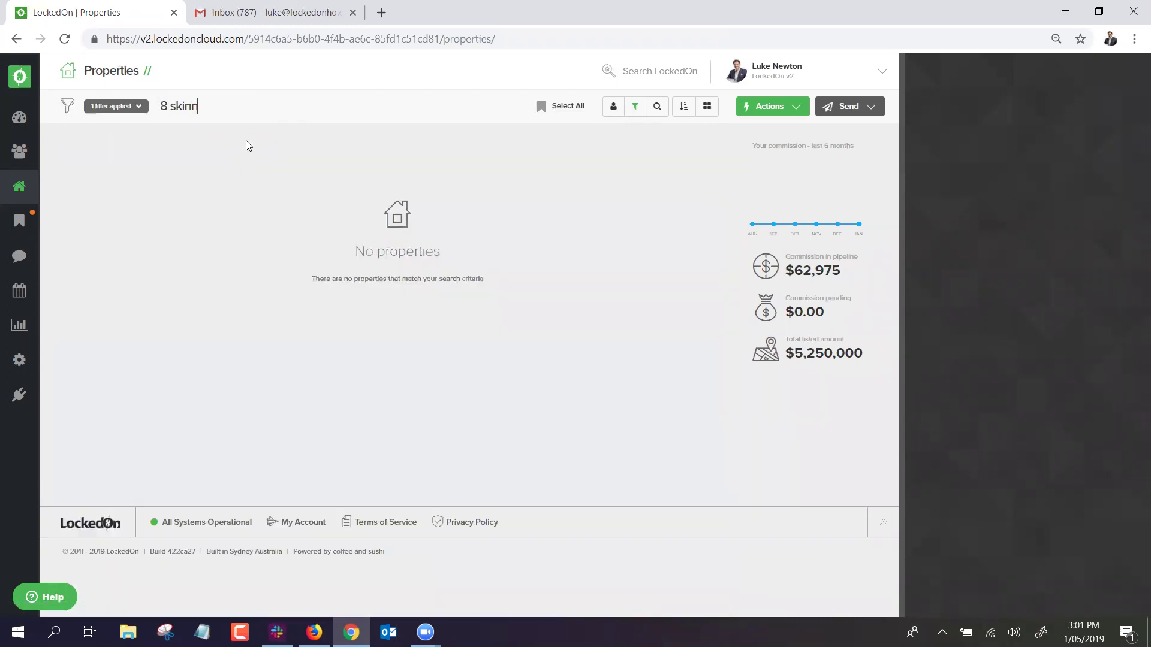
left_click(271, 201)
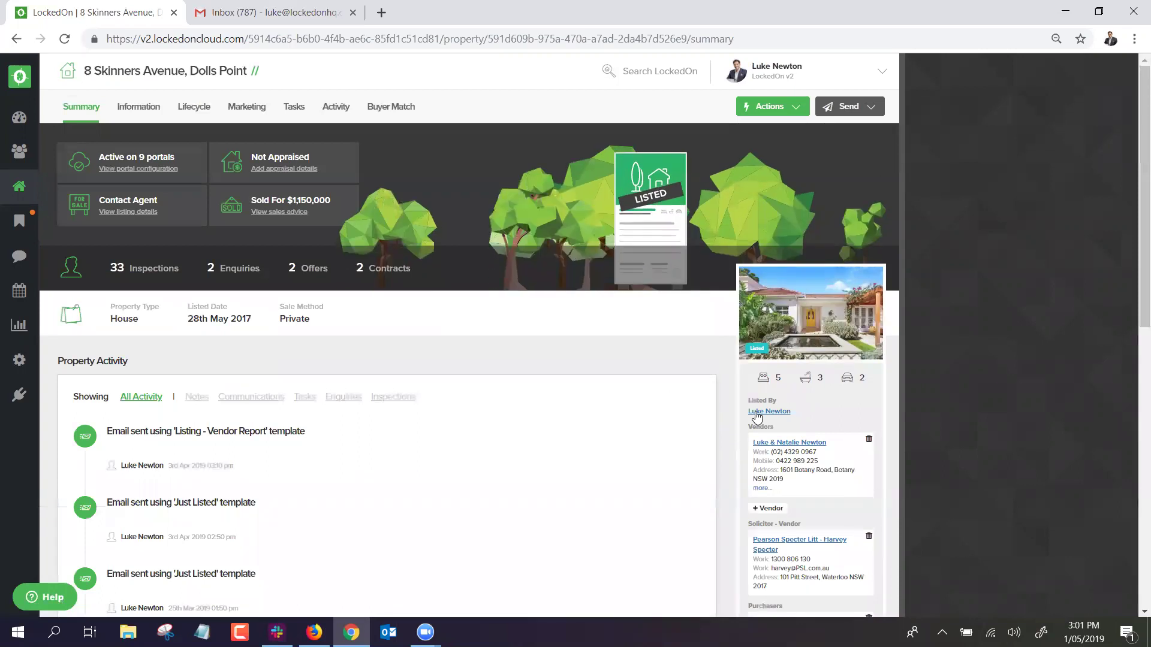
Review the listing's Date Launched and Contract Expiration dates in Lifecycle.
left_click(194, 110)
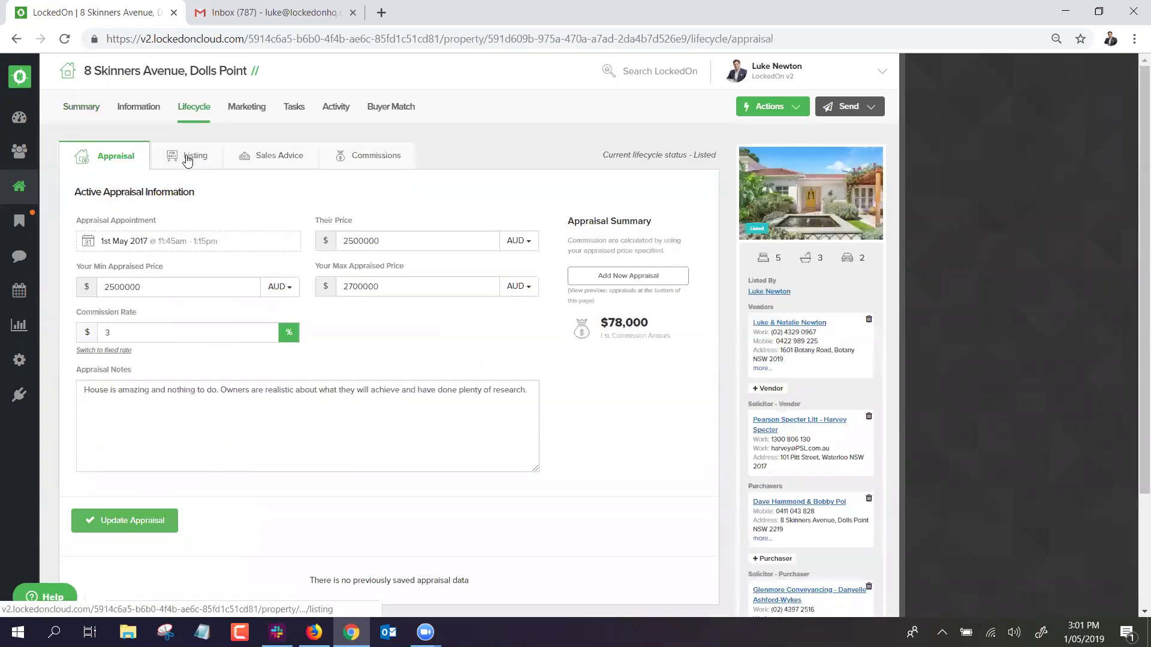
left_click(191, 155)
scroll(232, 236, "down", 3)
scroll(216, 180, "up", 3)
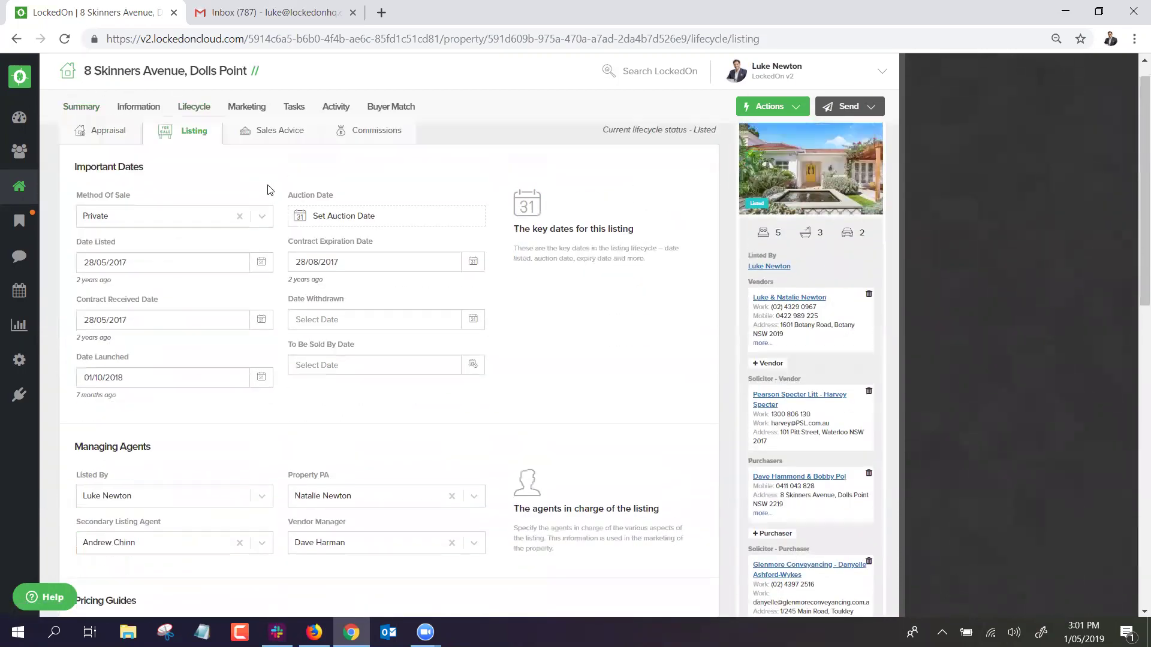
scroll(105, 214, "down", 1)
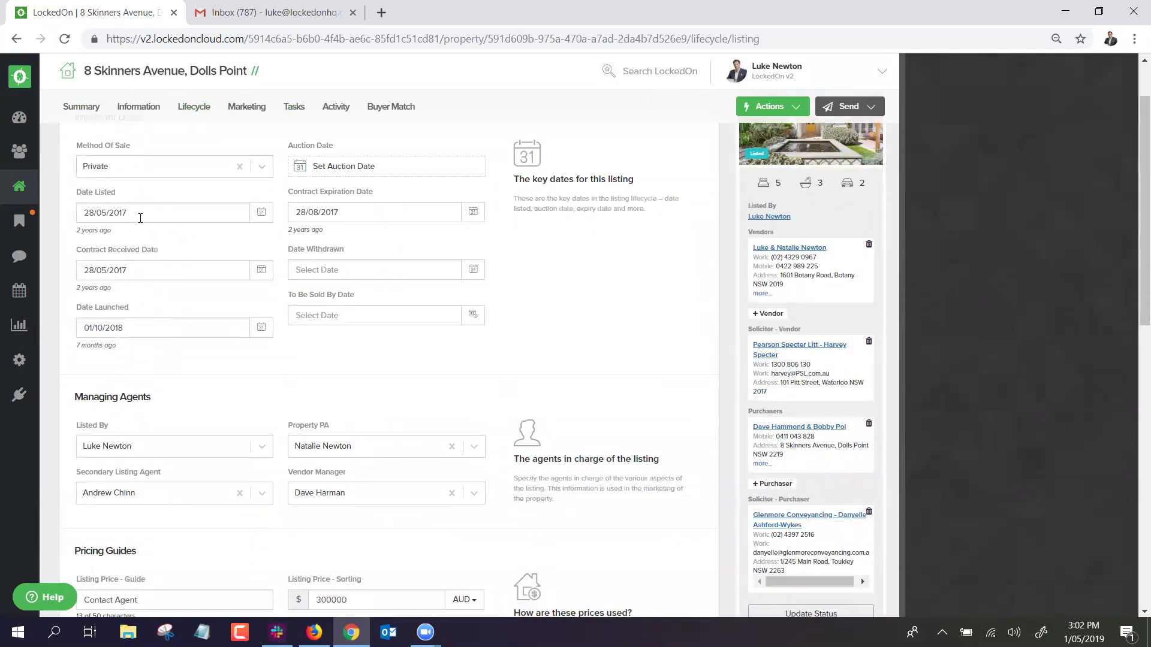
left_click_drag(126, 328, 26, 326)
left_click(167, 308)
left_click(335, 212)
left_click(501, 234)
scroll(146, 302, "down", 2)
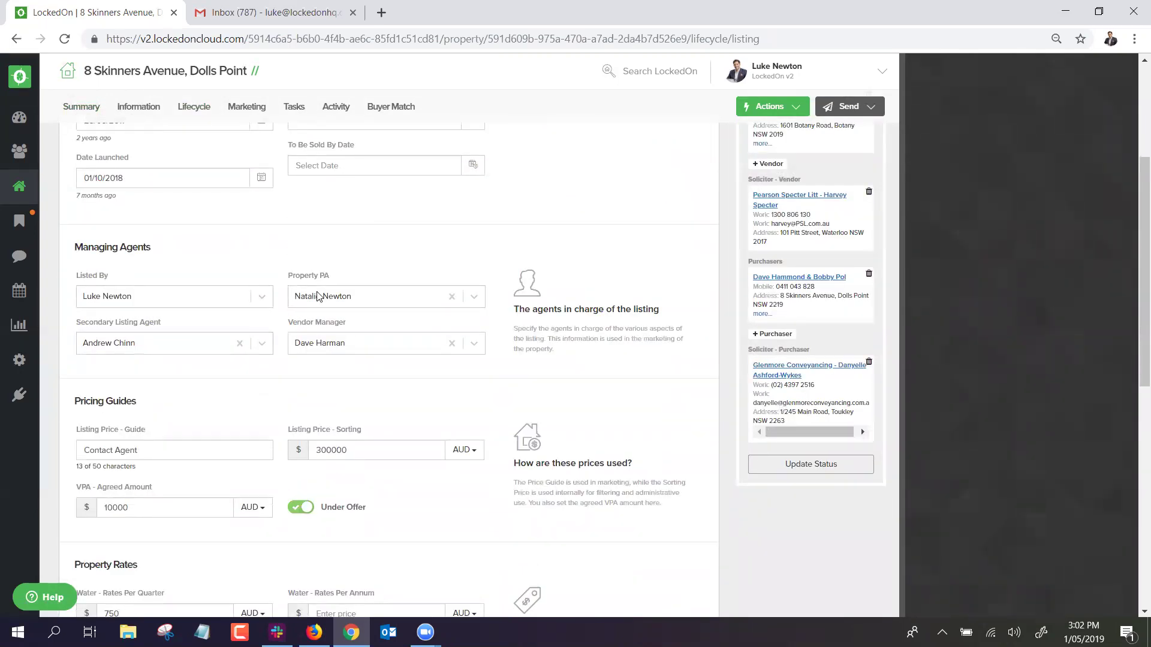
scroll(322, 344, "down", 2)
Switch off Under Offer and save the listing with Update Listing.
triple_click(153, 299)
double_click(334, 301)
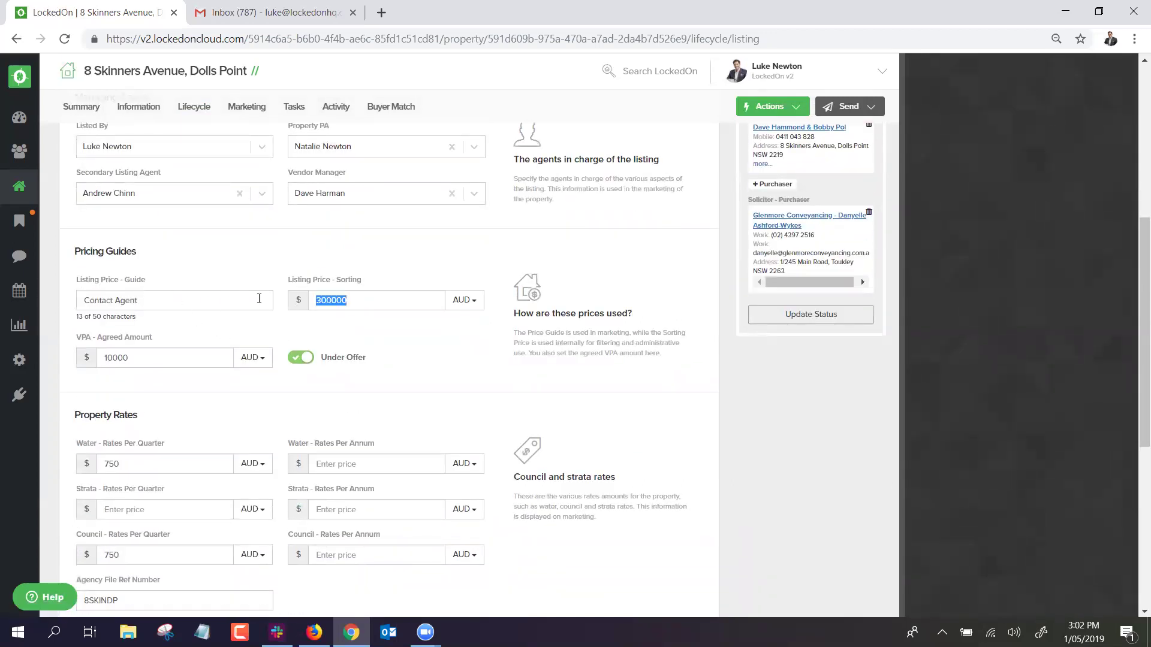
left_click(292, 331)
left_click(304, 358)
scroll(300, 347, "down", 3)
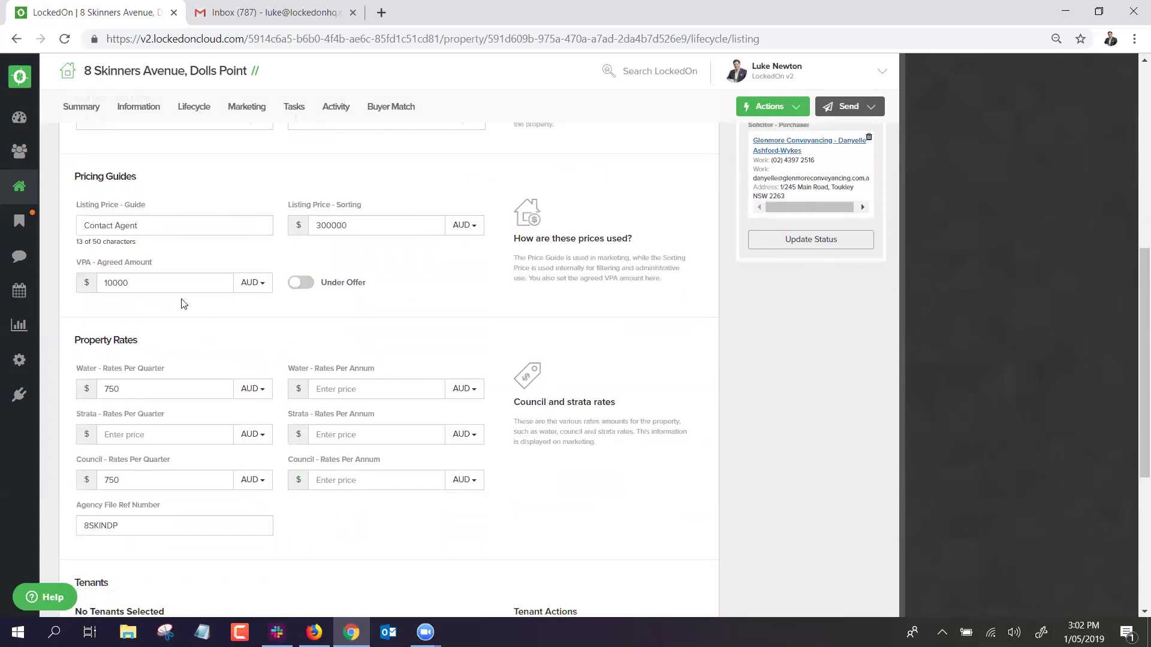
scroll(227, 348, "down", 4)
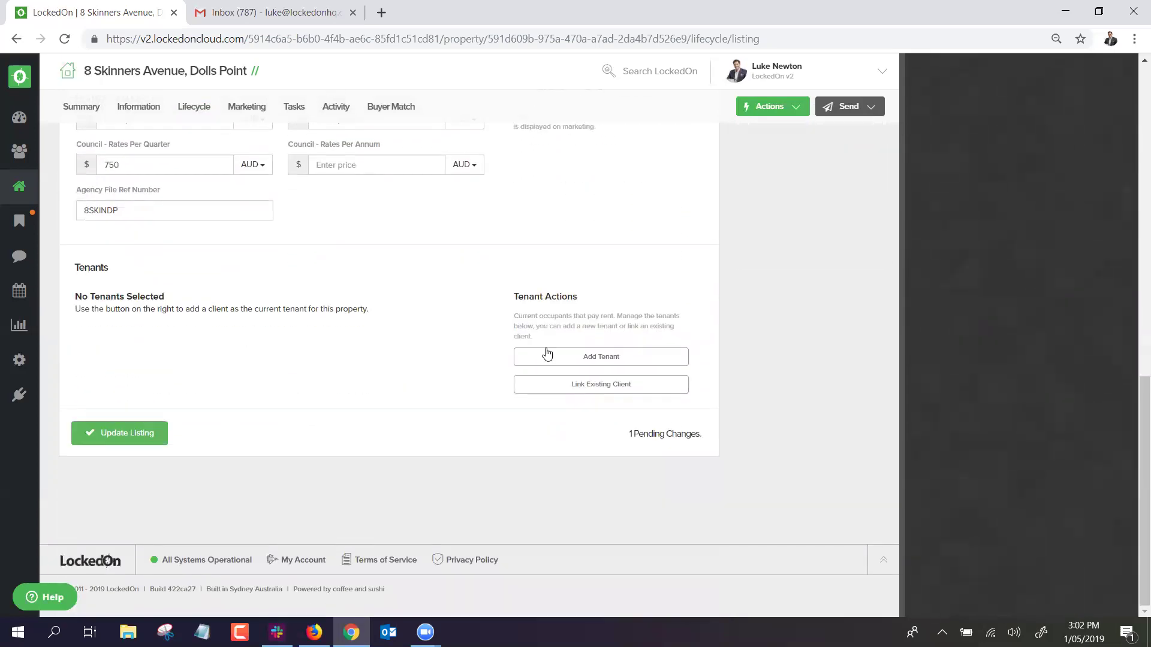
left_click(128, 434)
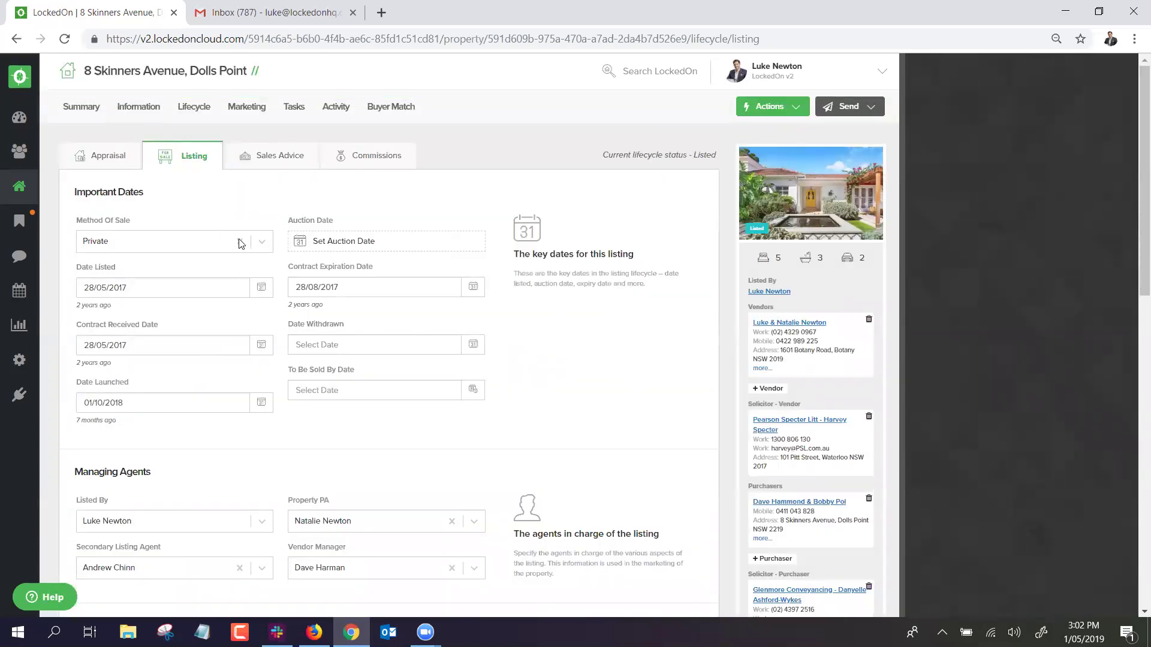
left_click(289, 108)
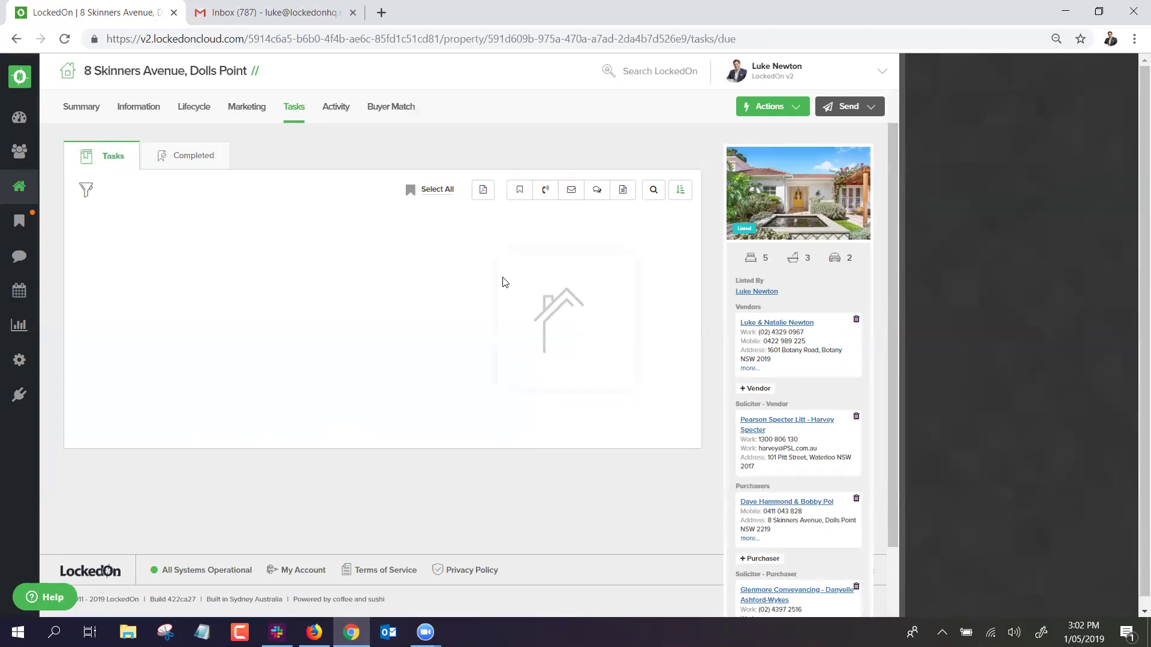
Select and delete the property's four due tasks.
left_click(421, 200)
left_click(429, 192)
left_click(377, 288)
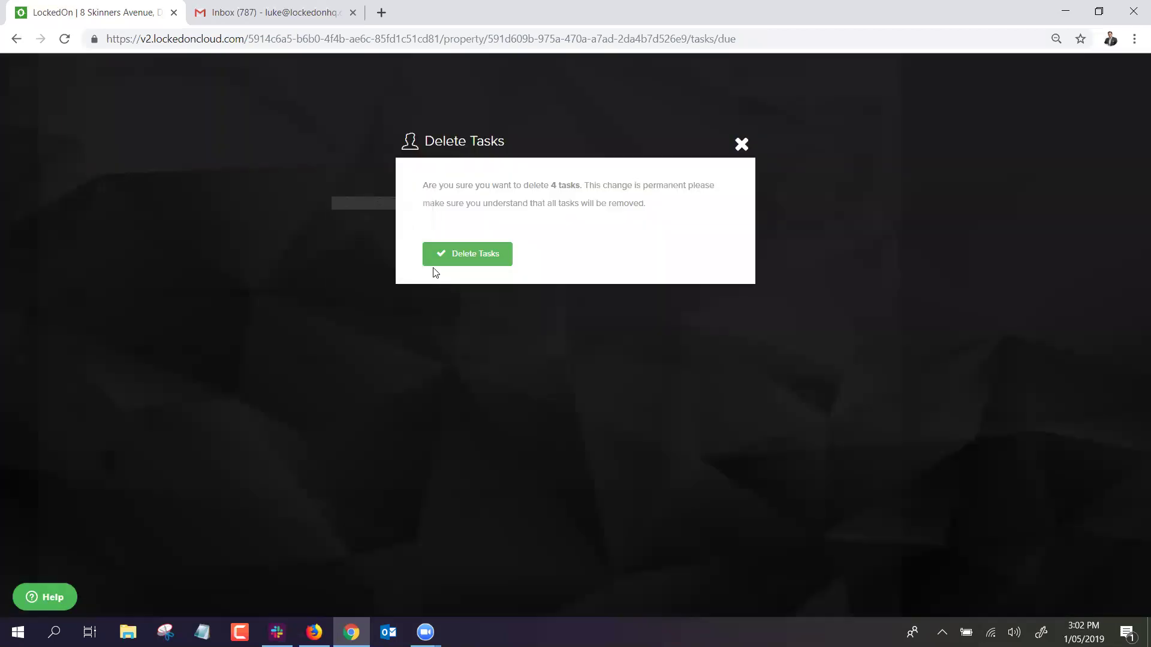
left_click(501, 259)
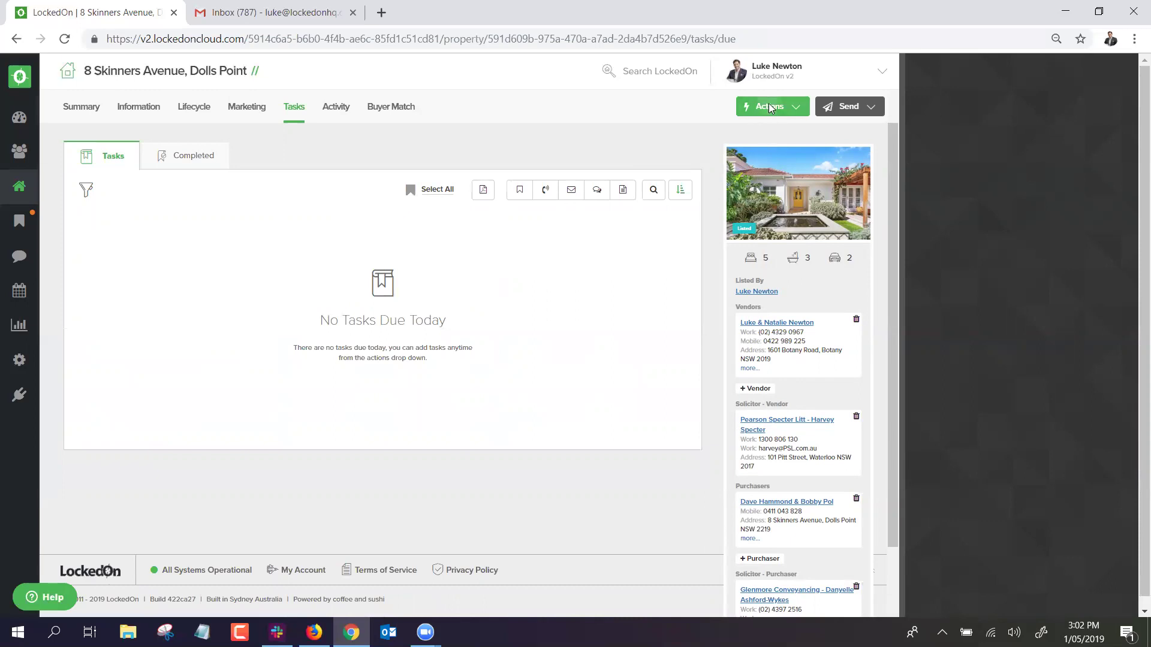
Apply the 3. Listing - Awaiting Contracts DNA plan to the property.
left_click(770, 106)
left_click(771, 502)
left_click(480, 244)
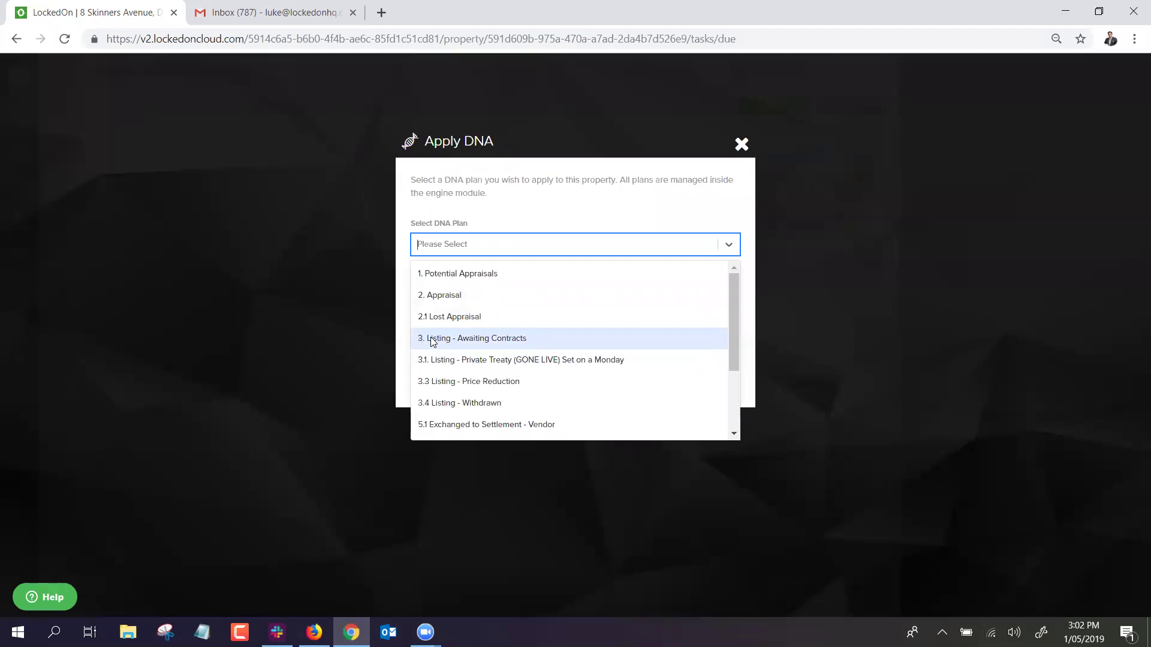
left_click(512, 339)
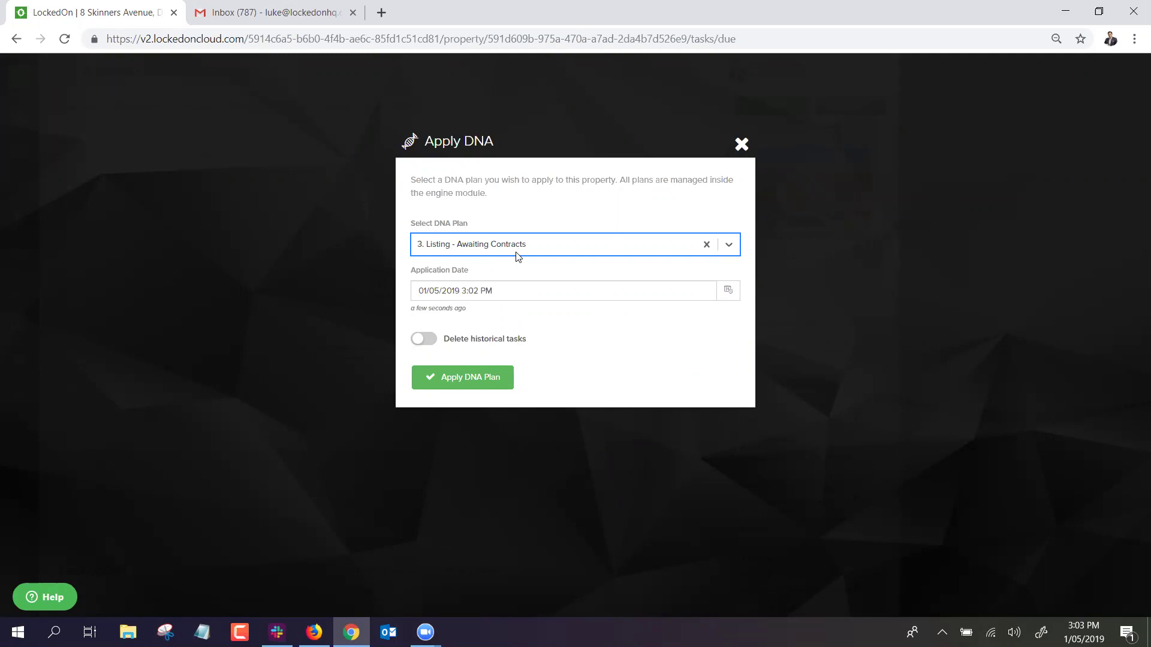
left_click(478, 384)
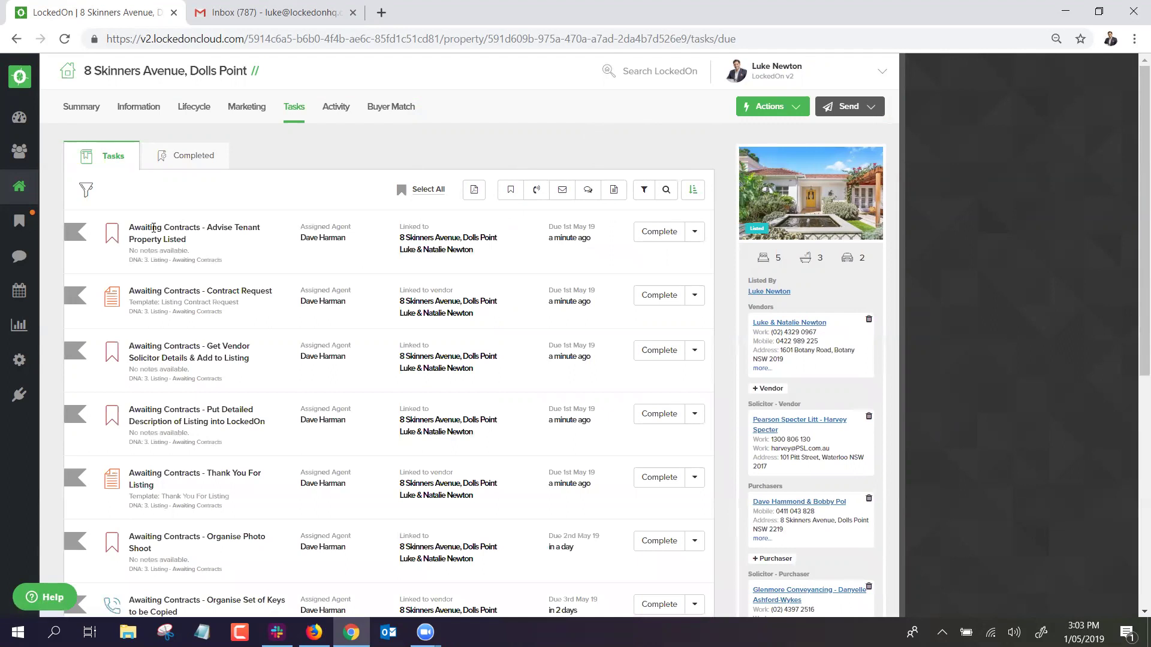
Inspect the Advise Tenant task and bring up its options.
left_click_drag(200, 242, 120, 225)
left_click(311, 270)
left_click(694, 233)
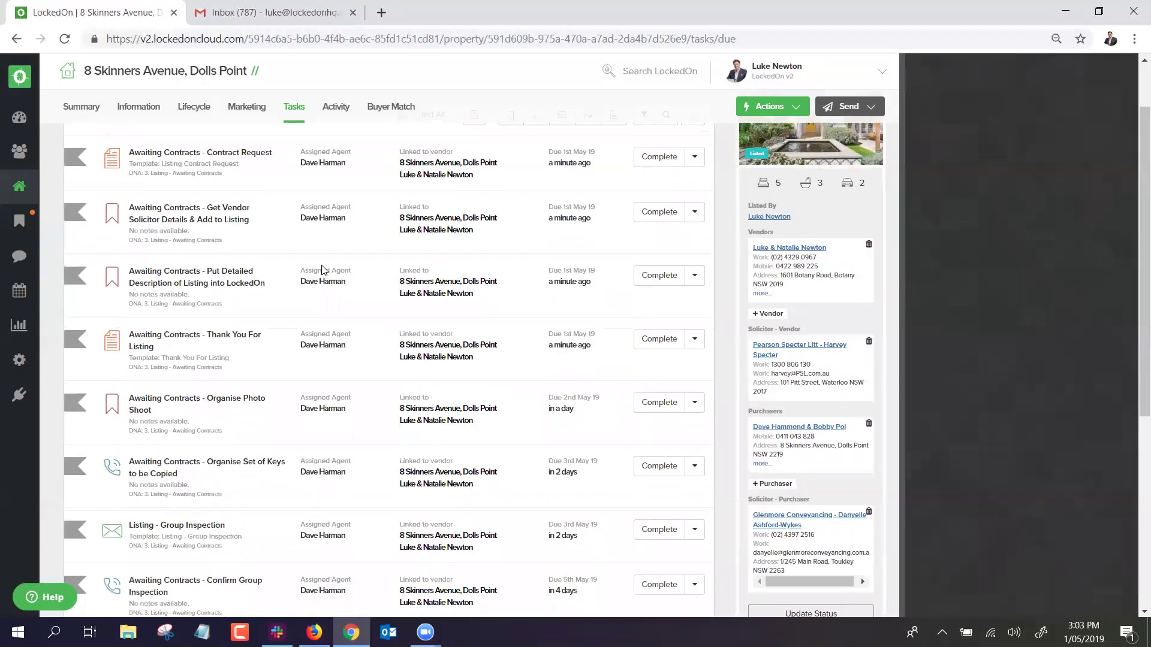
Save the sales advice, keeping the existing vendor solicitor.
left_click(194, 108)
left_click(251, 160)
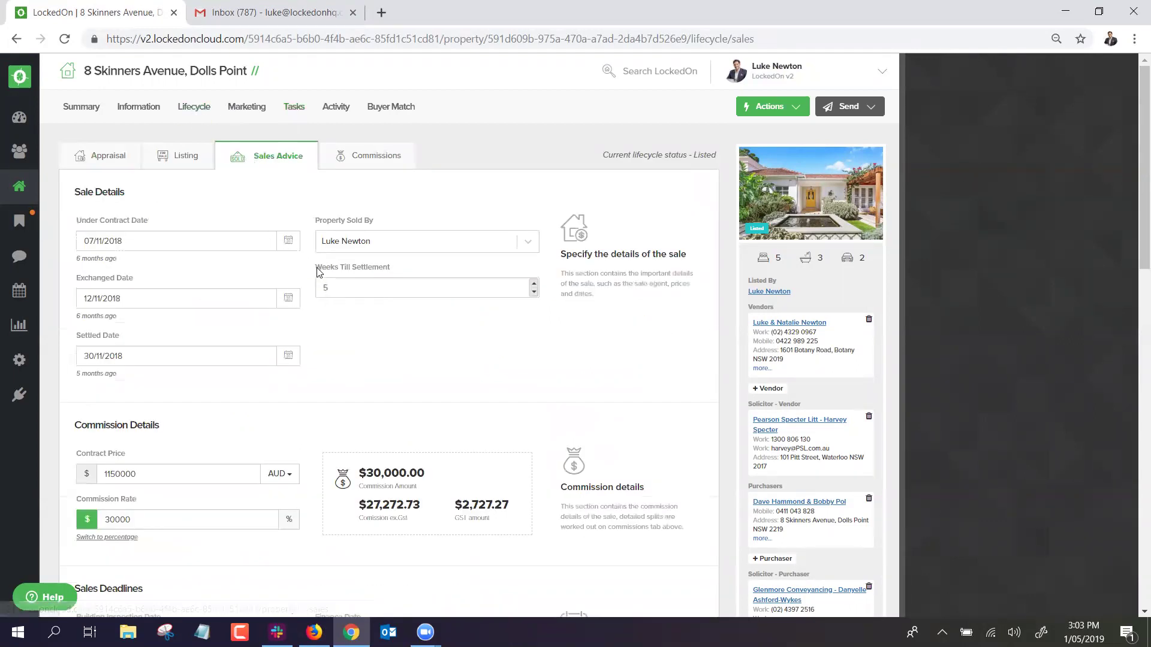
scroll(315, 268, "down", 10)
scroll(318, 268, "down", 3)
left_click(149, 311)
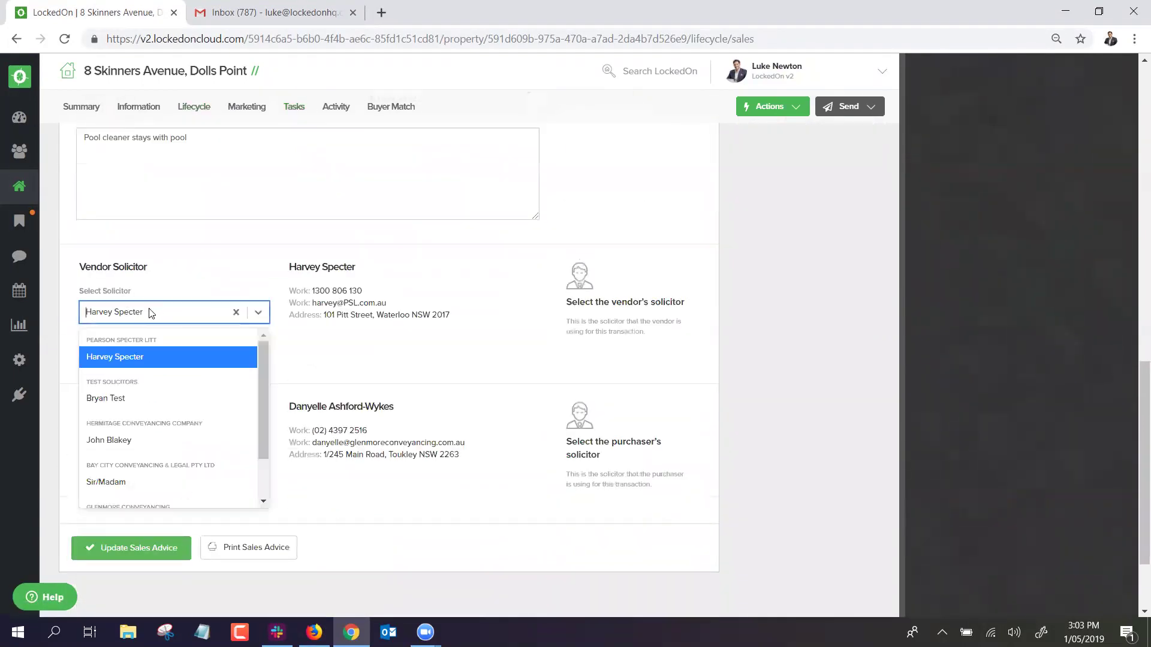
left_click(303, 411)
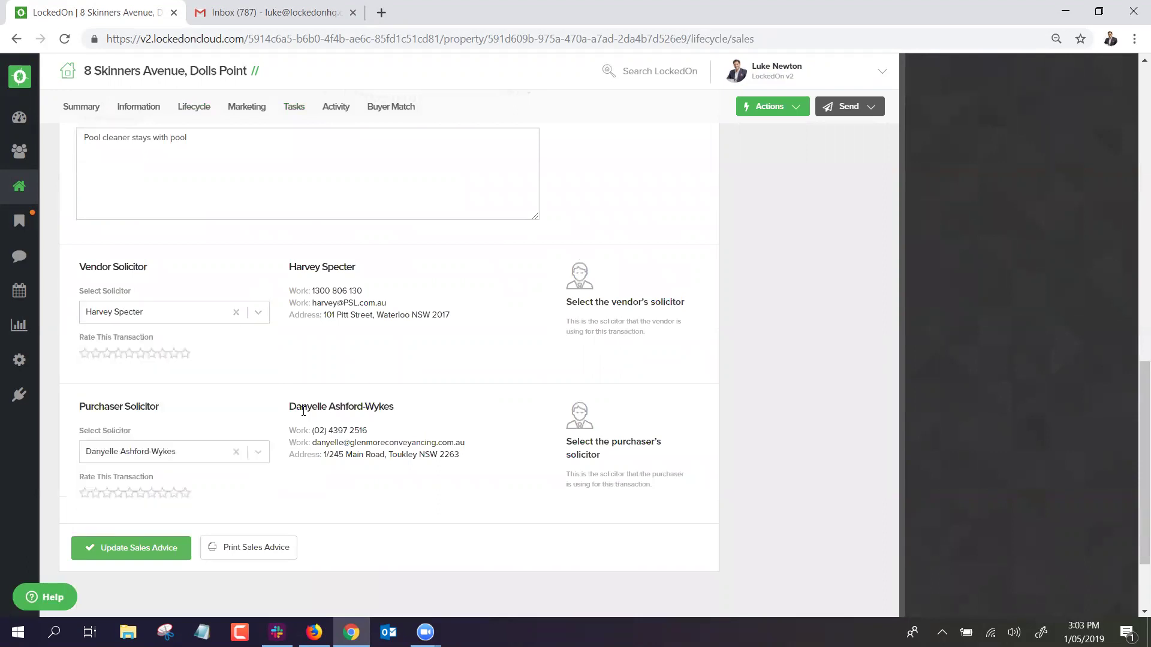
left_click(126, 549)
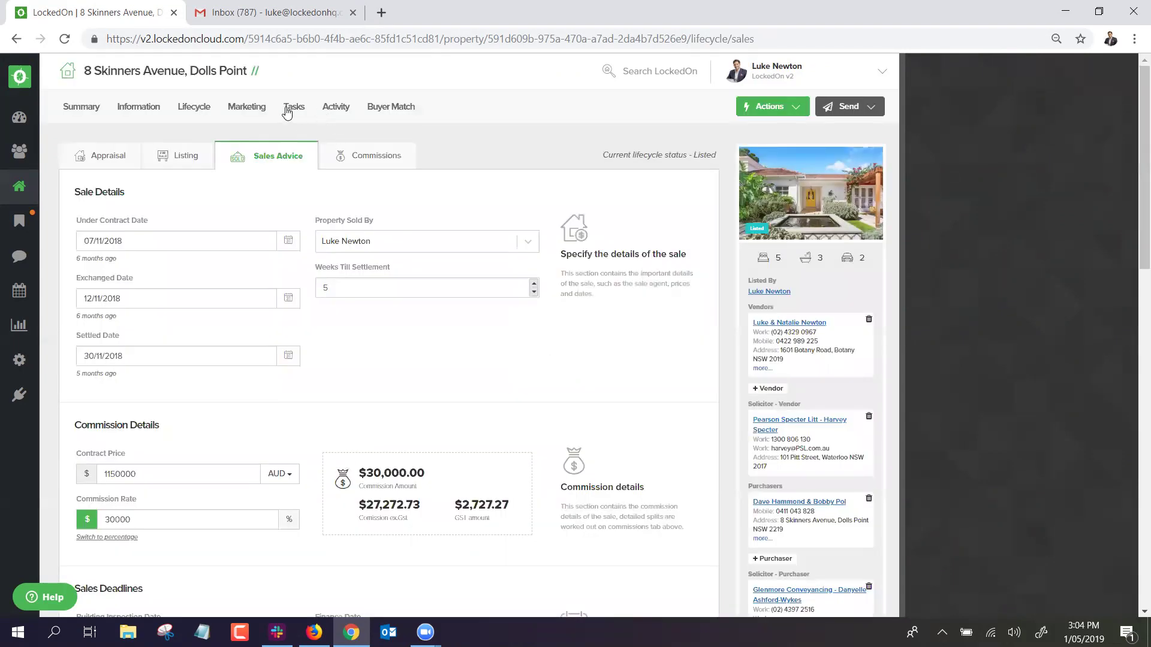
Review the property's task list, then view its marketing campaign.
left_click(287, 109)
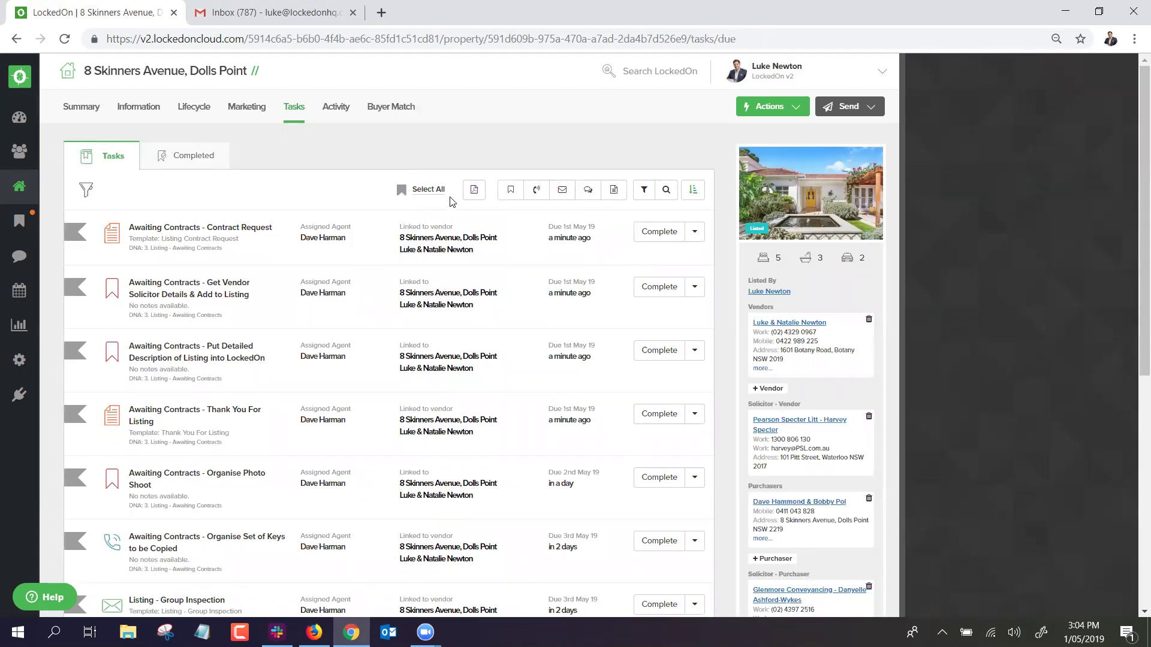
scroll(462, 326, "down", 6)
scroll(462, 326, "up", 6)
left_click(262, 113)
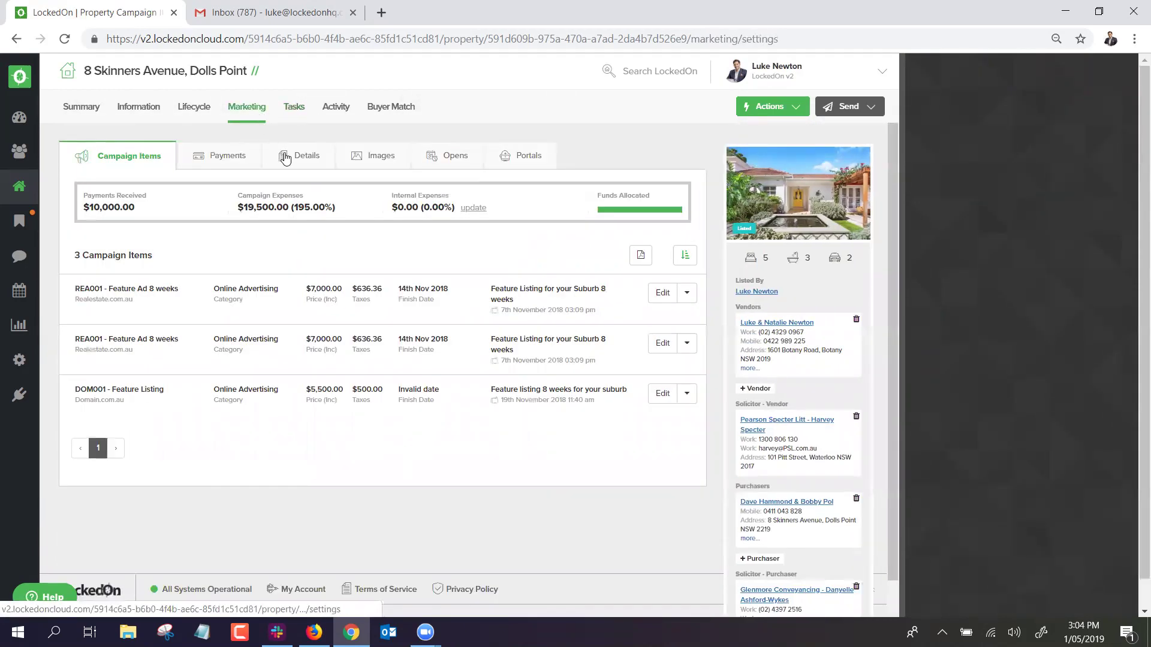
left_click(285, 157)
scroll(230, 379, "down", 7)
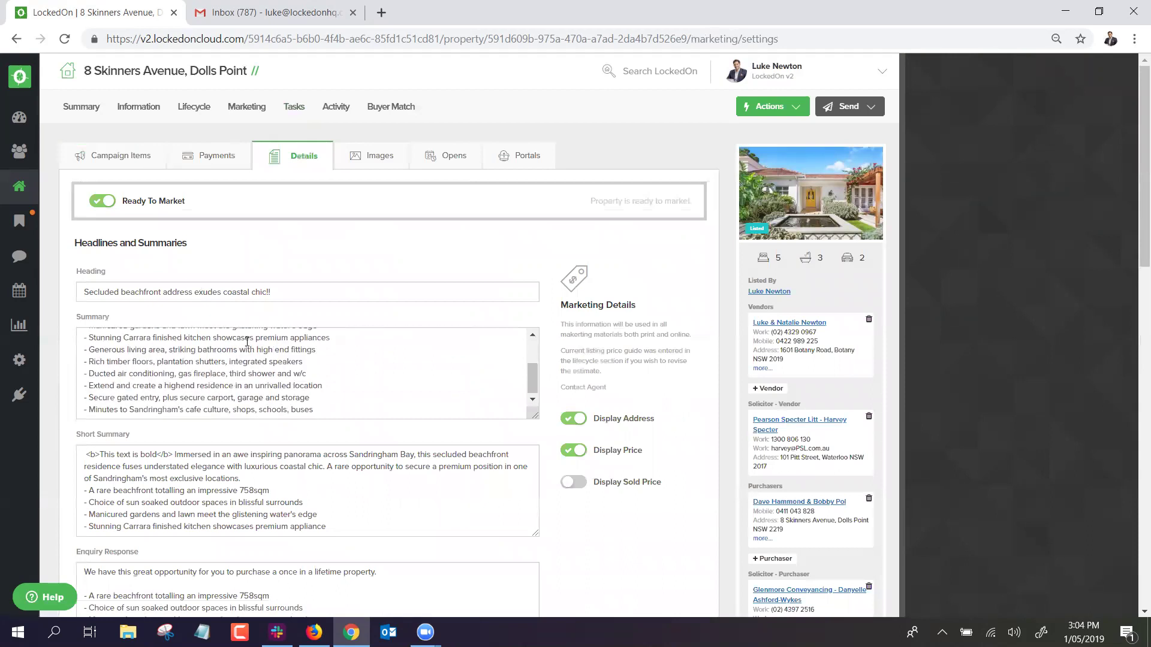
scroll(336, 322, "up", 4)
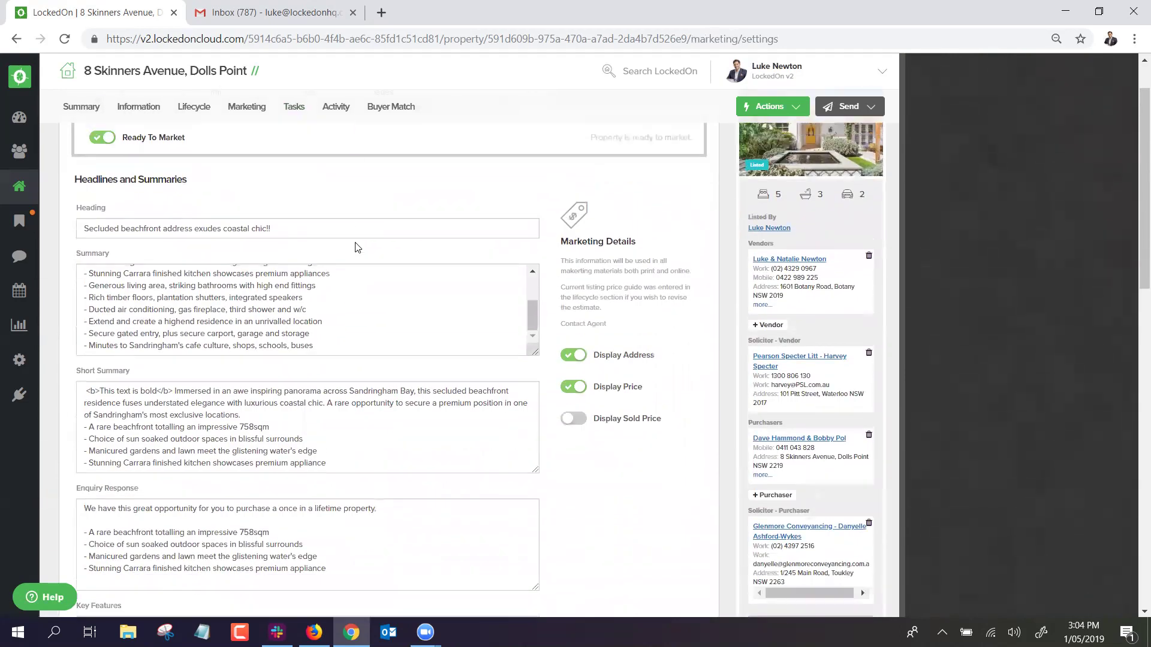
scroll(357, 247, "up", 2)
left_click(358, 157)
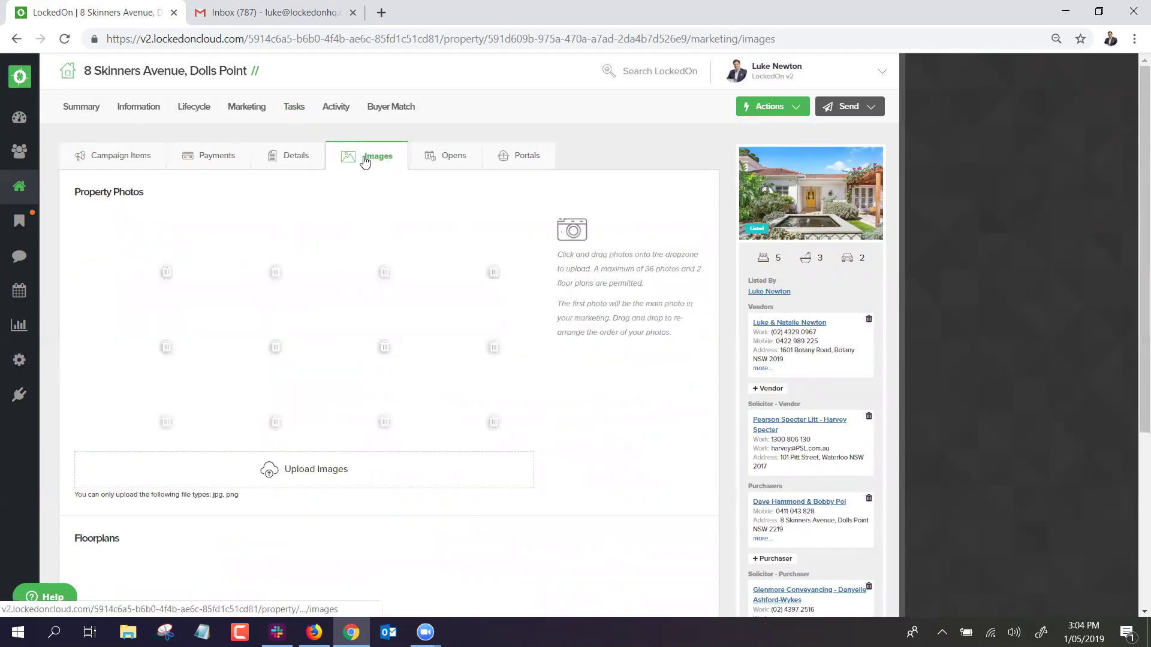
left_click(442, 155)
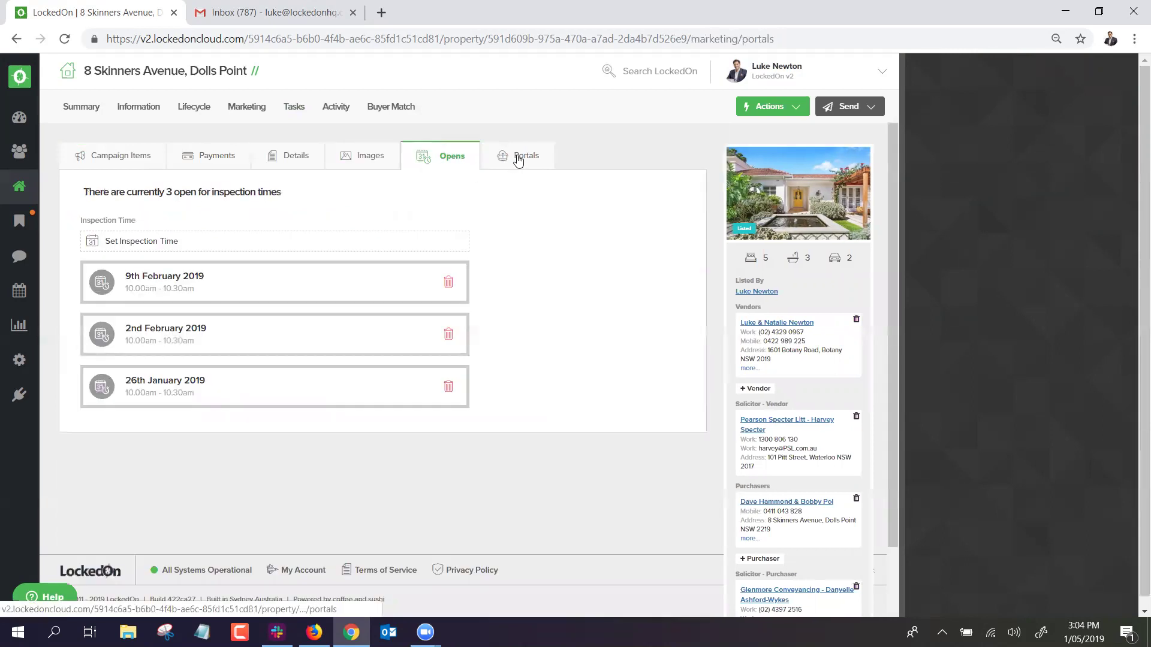
left_click(519, 161)
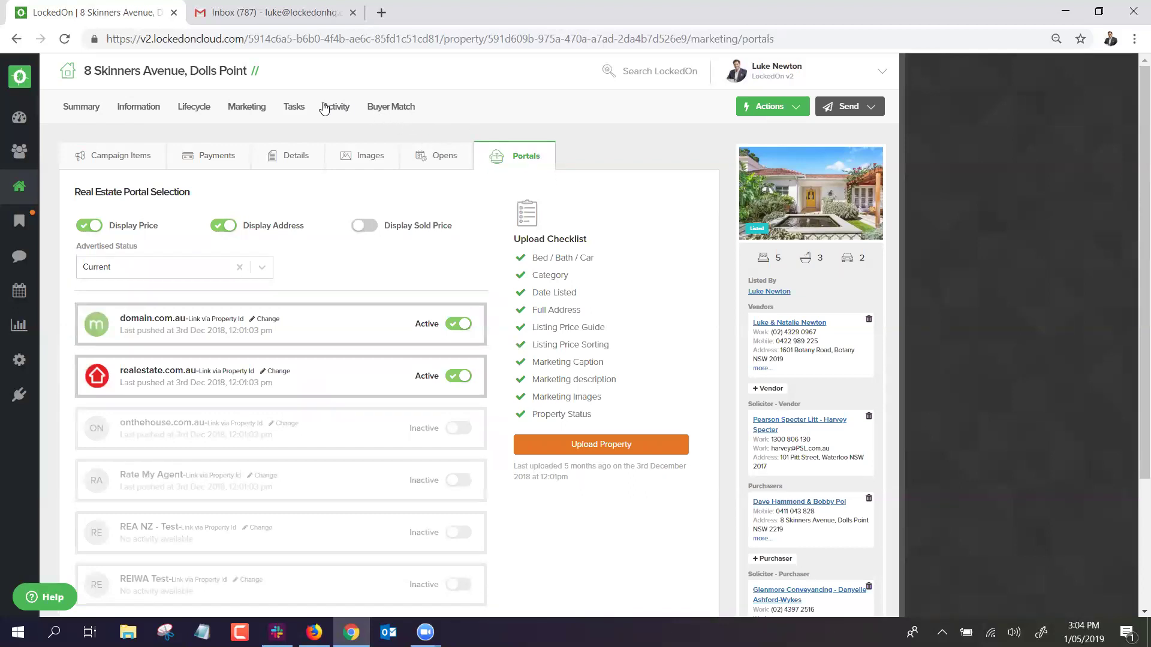
left_click(294, 107)
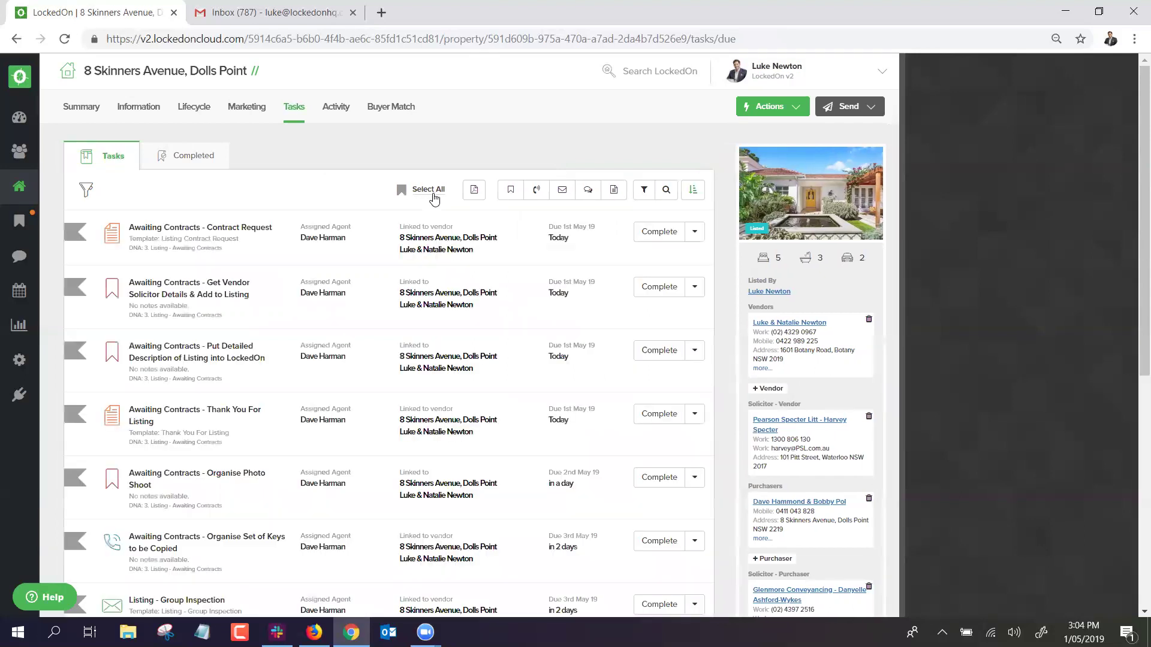
Delete all fourteen tasks from the property.
left_click(429, 190)
left_click(441, 192)
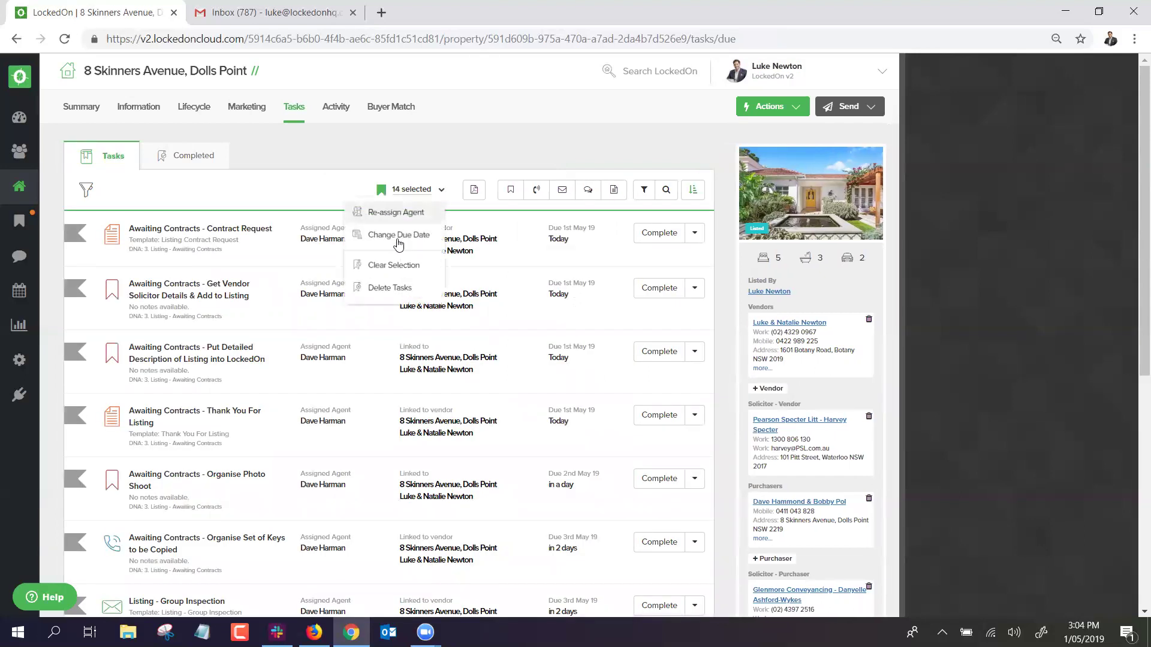
left_click(386, 285)
left_click(474, 252)
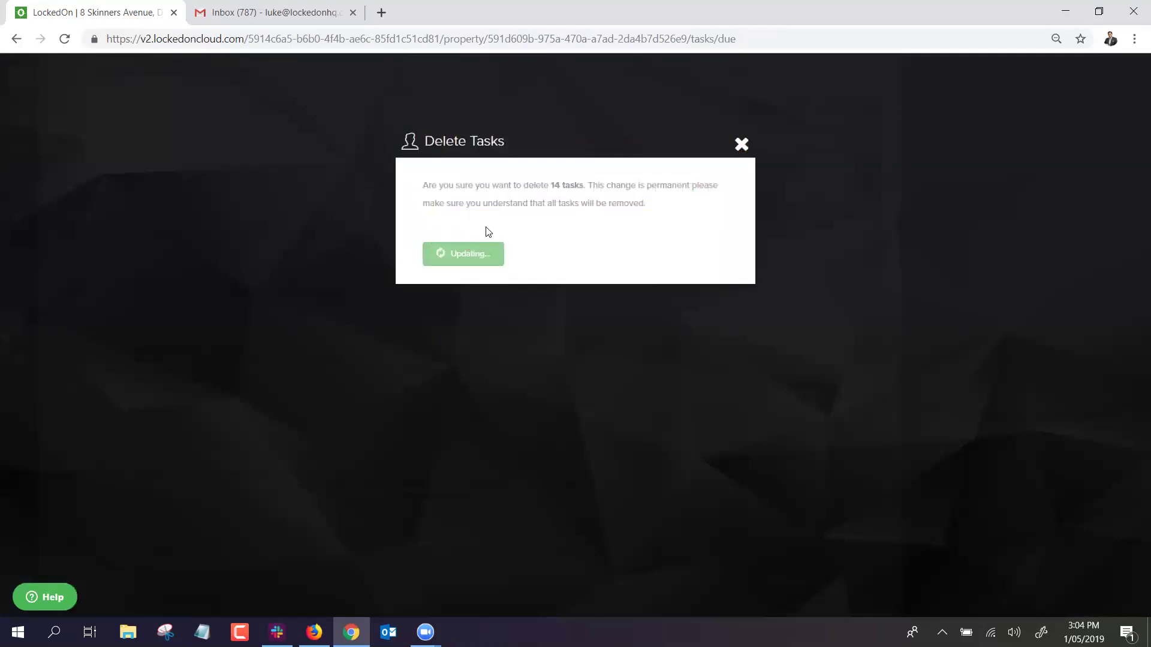
Apply the 3.1 Private Treaty (GONE LIVE) Monday DNA plan dated 6 May 2019.
left_click(763, 106)
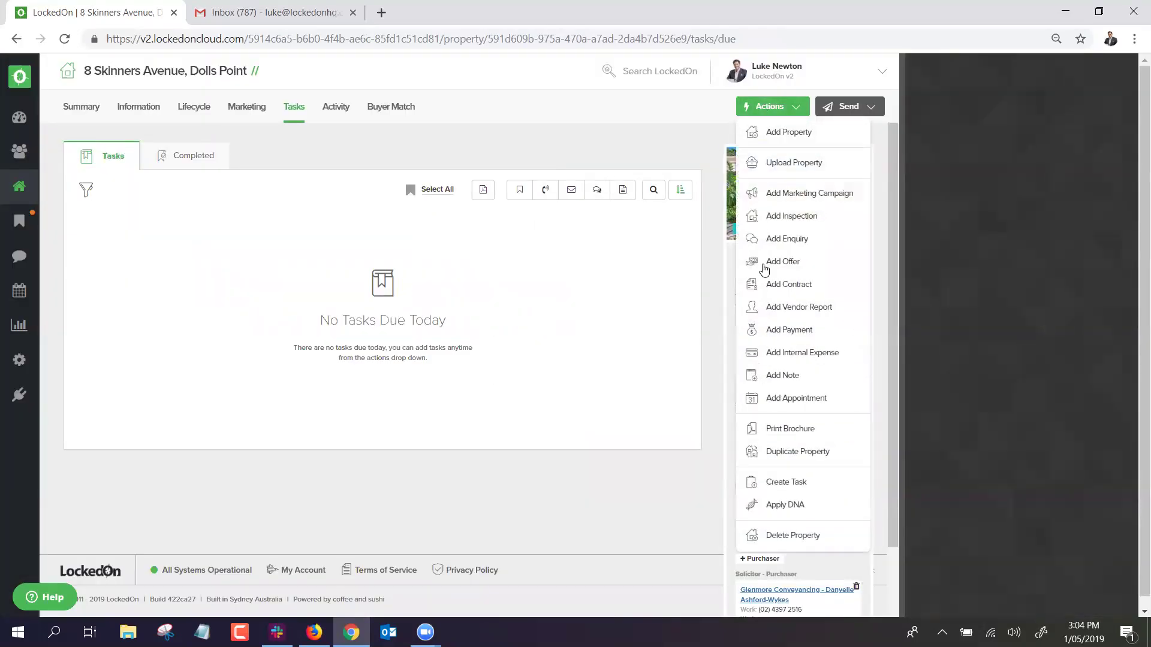
left_click(779, 504)
left_click(459, 244)
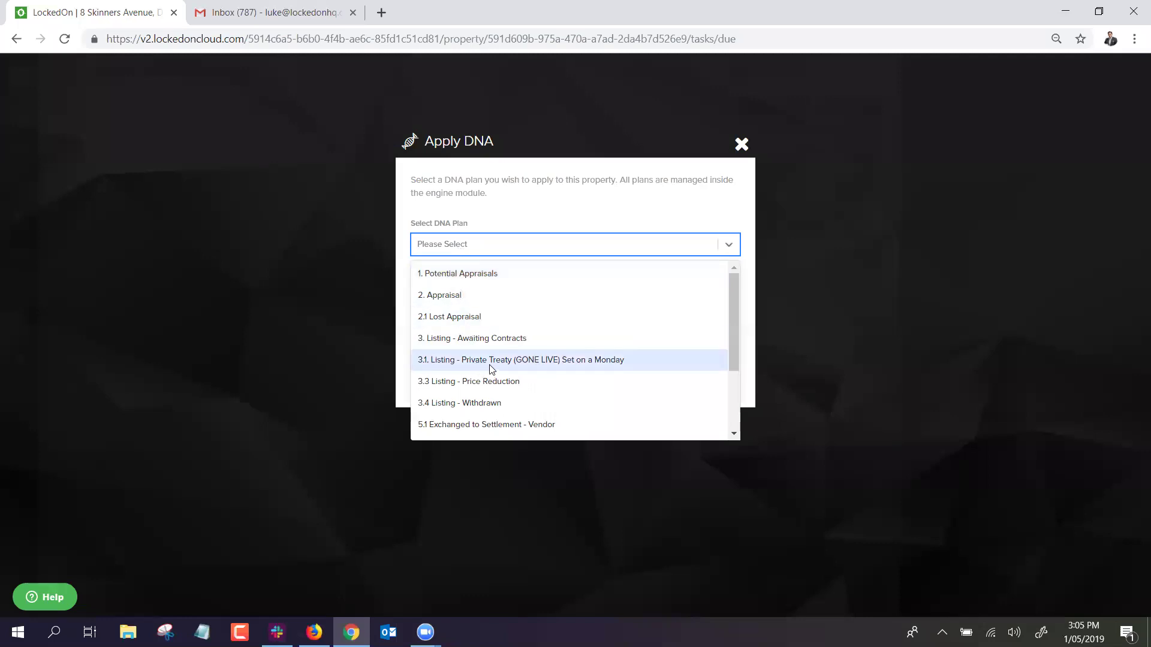
left_click(518, 360)
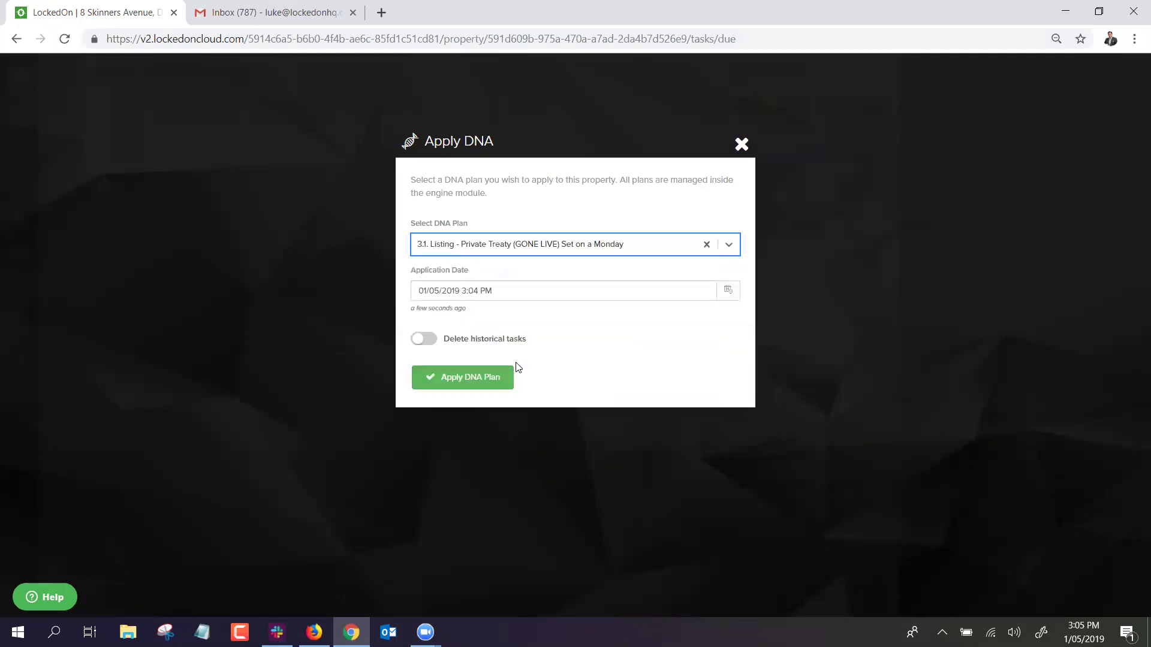
left_click(728, 290)
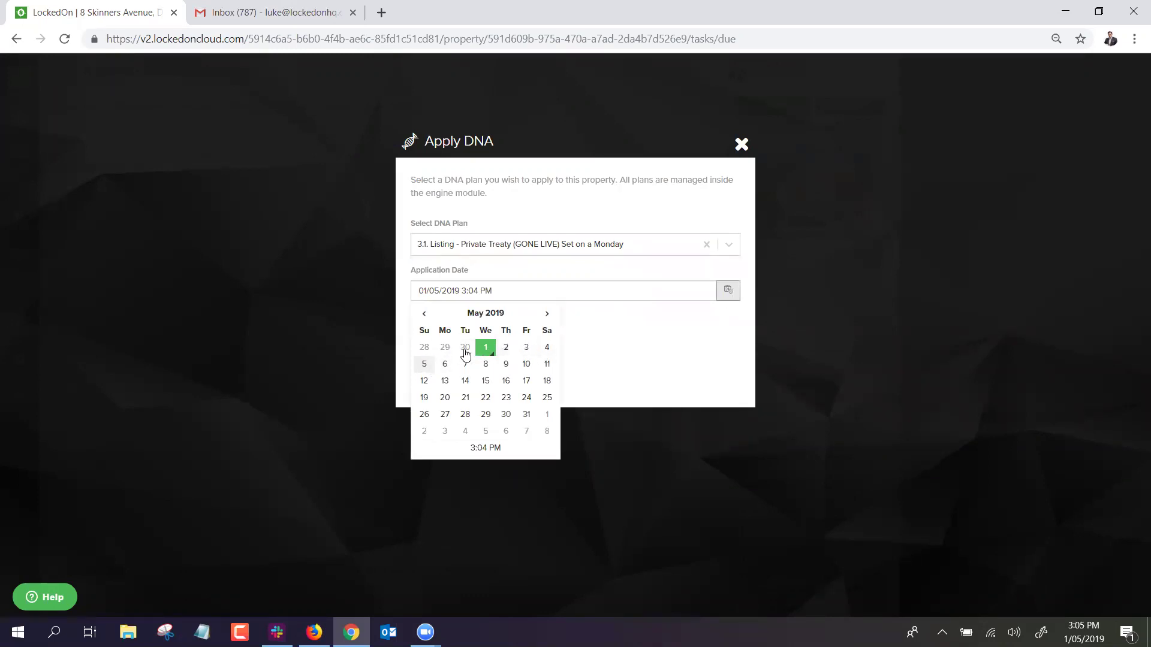
left_click(424, 365)
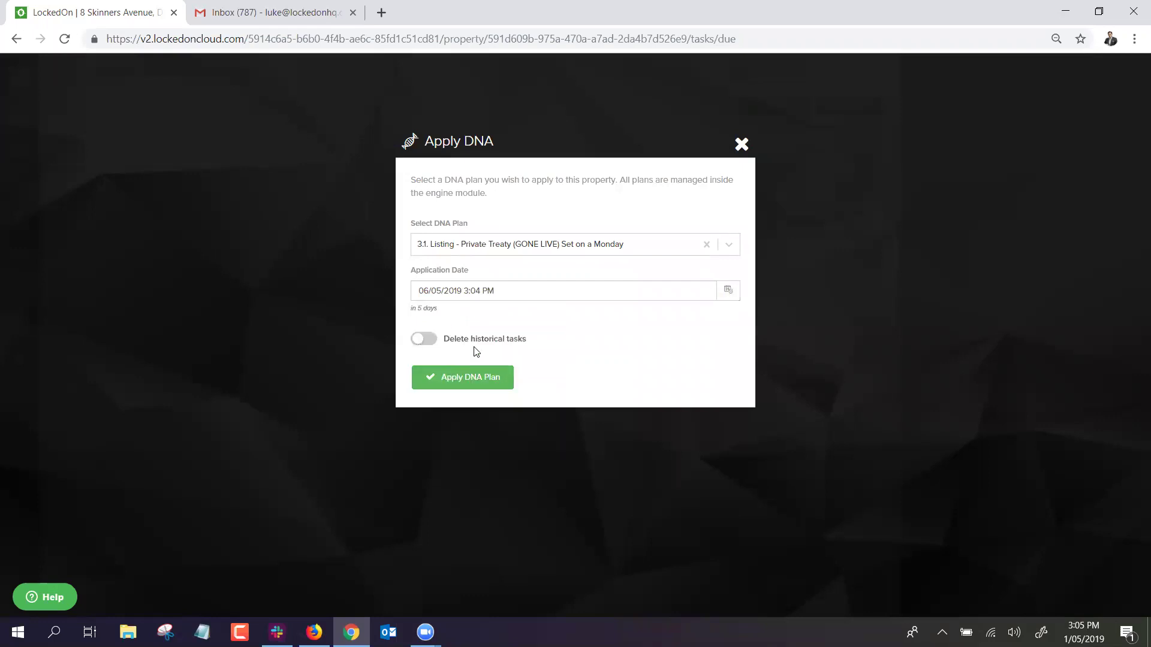
left_click(487, 376)
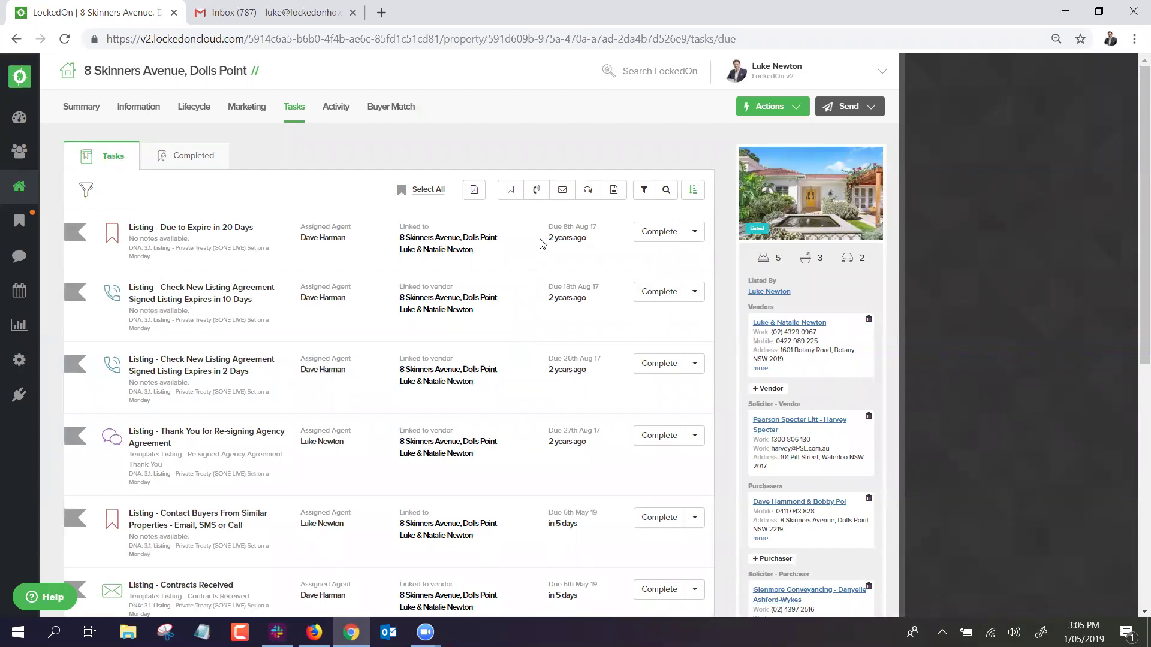
Review the regenerated task list and switch to the property's activity records.
scroll(376, 279, "down", 5)
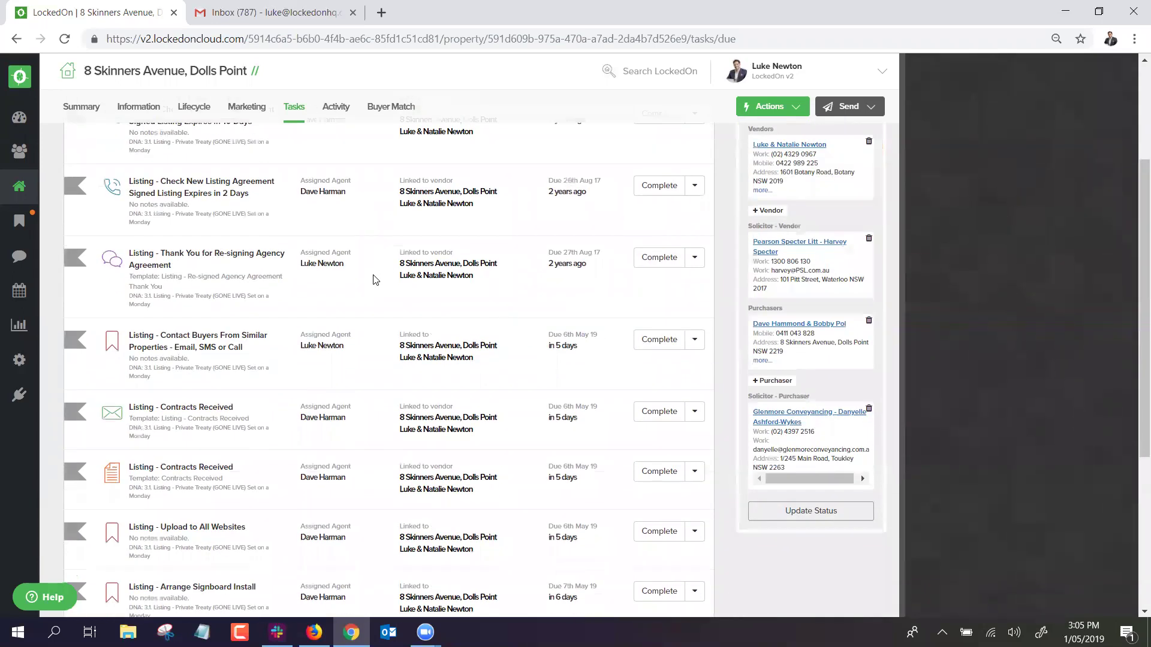
scroll(379, 287, "up", 5)
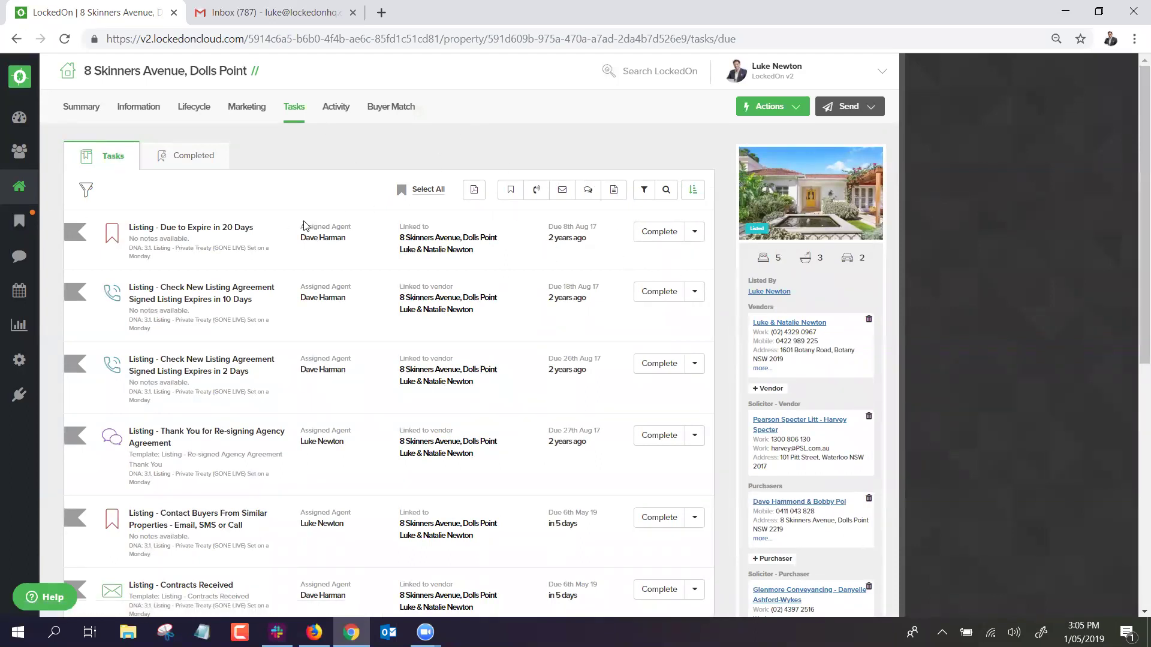
left_click(333, 112)
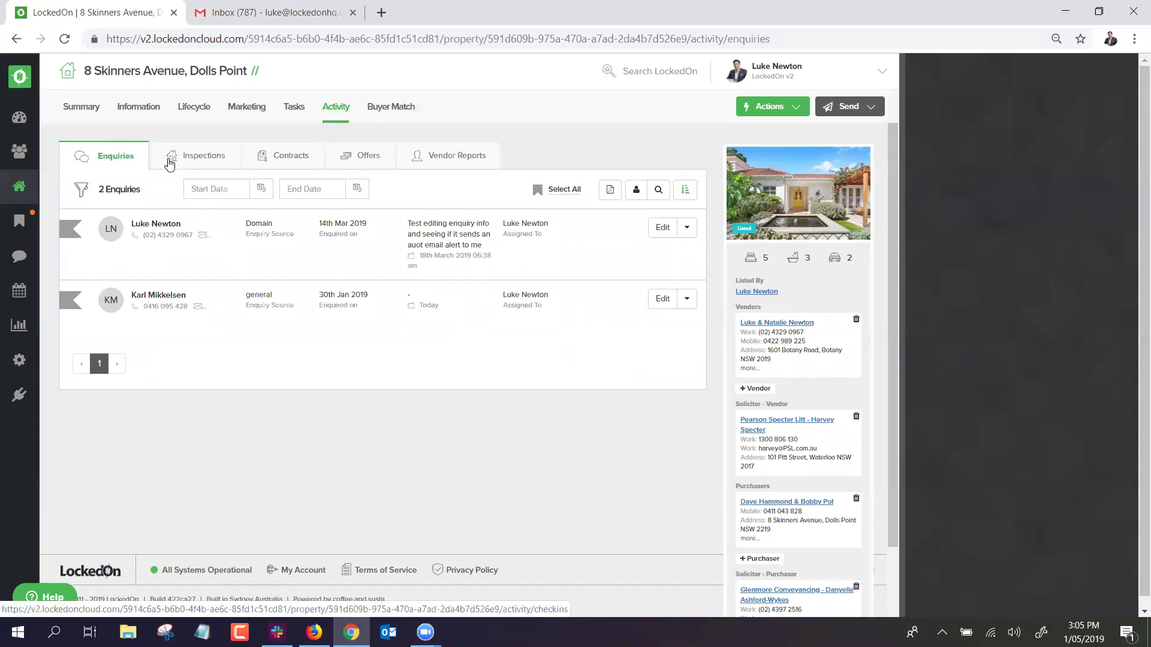
Browse the property's inspections, contracts, offers and vendor reports, then bring up the Actions list.
left_click(171, 158)
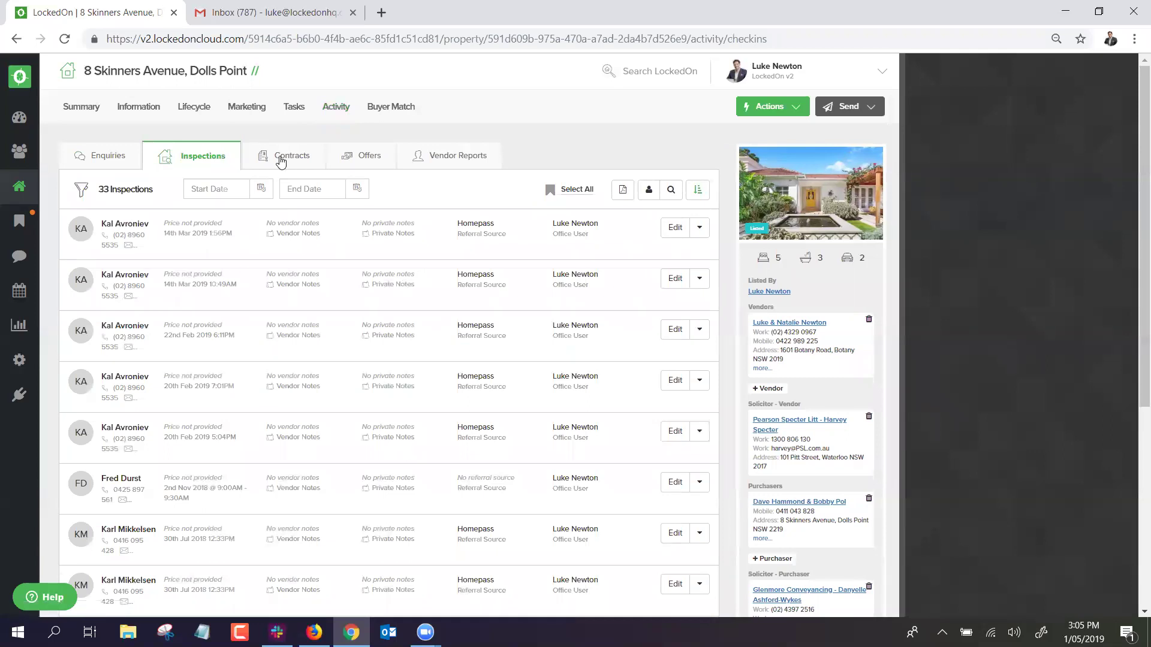
left_click(280, 157)
left_click(347, 157)
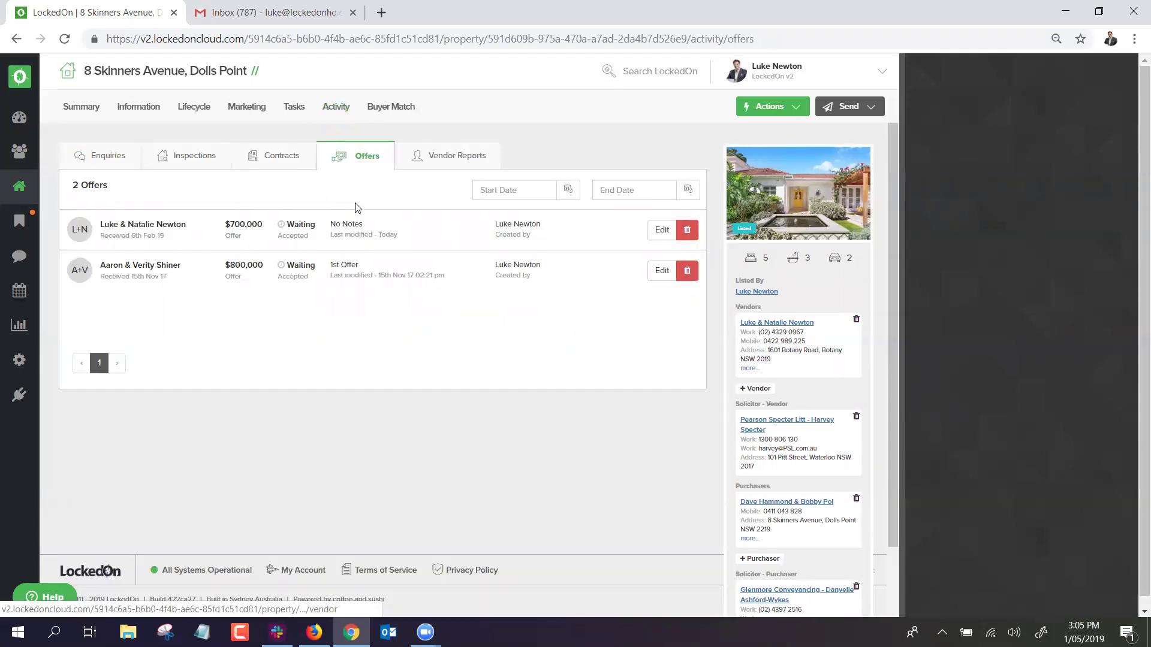
left_click(457, 162)
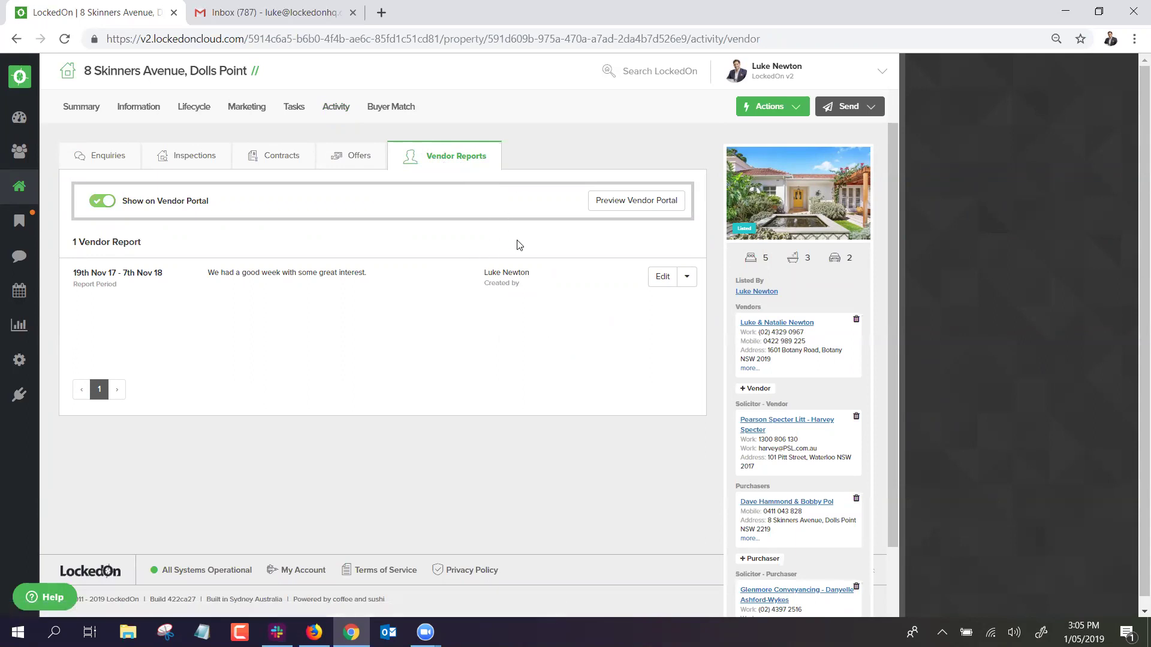
left_click(778, 106)
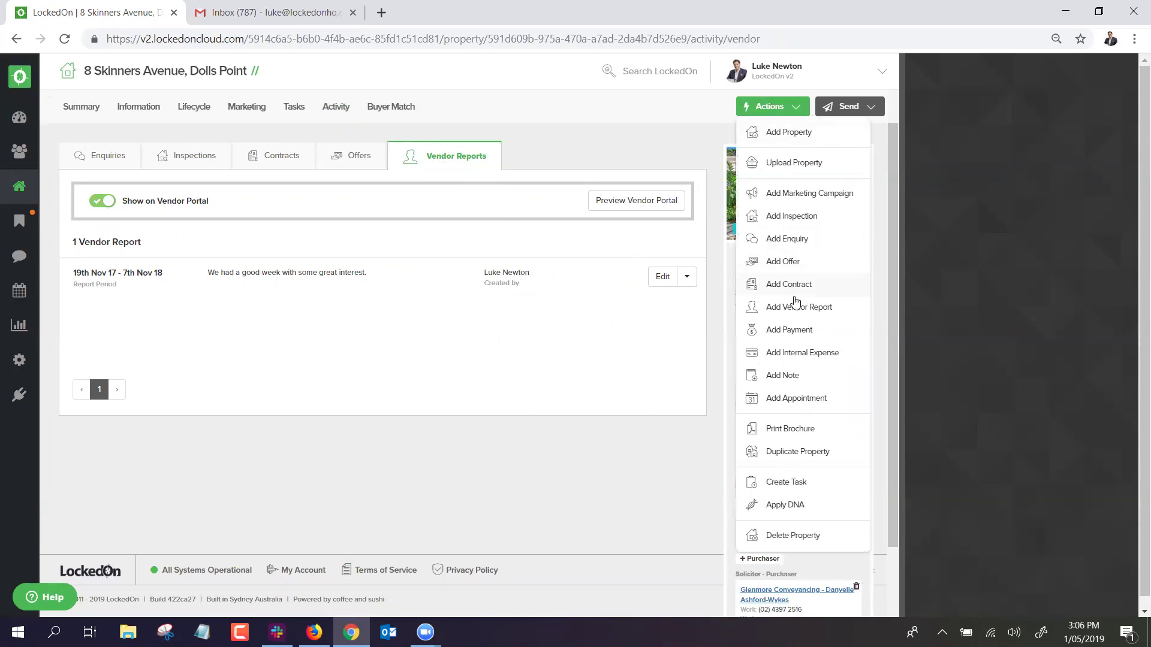
left_click(799, 306)
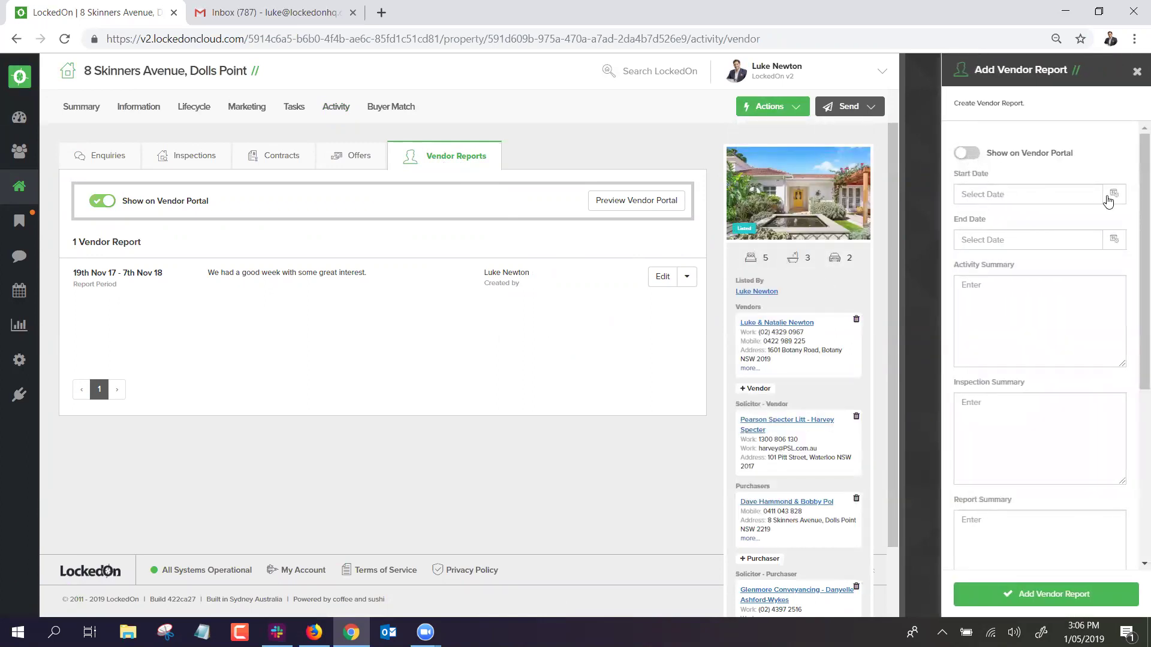
left_click(1108, 200)
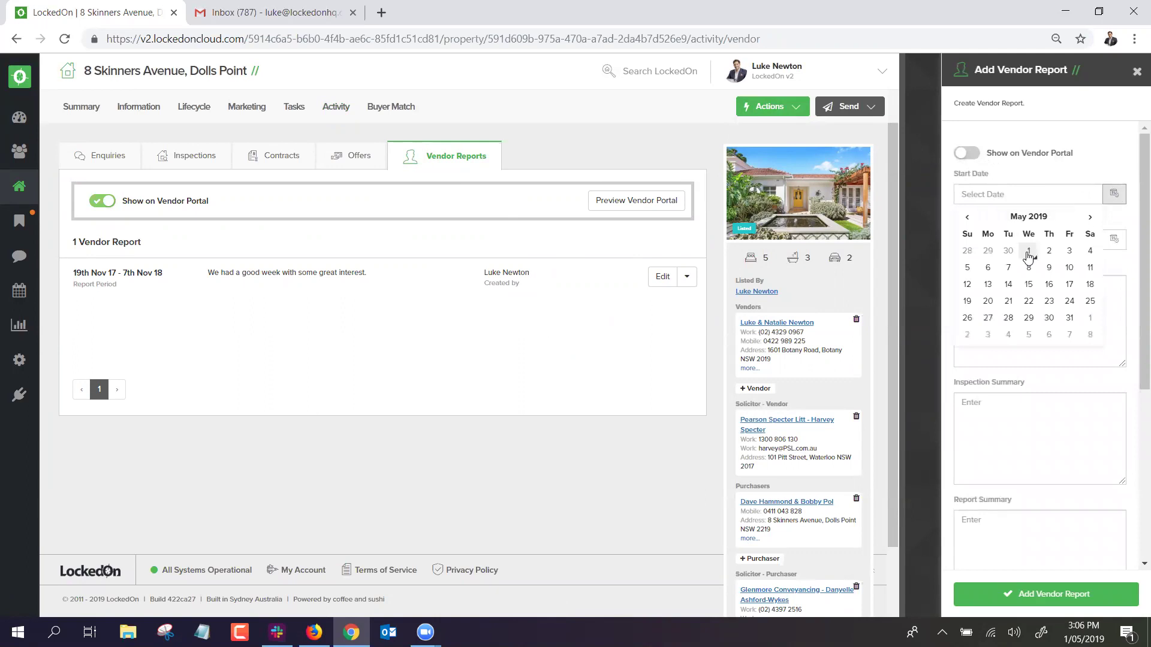
left_click(967, 217)
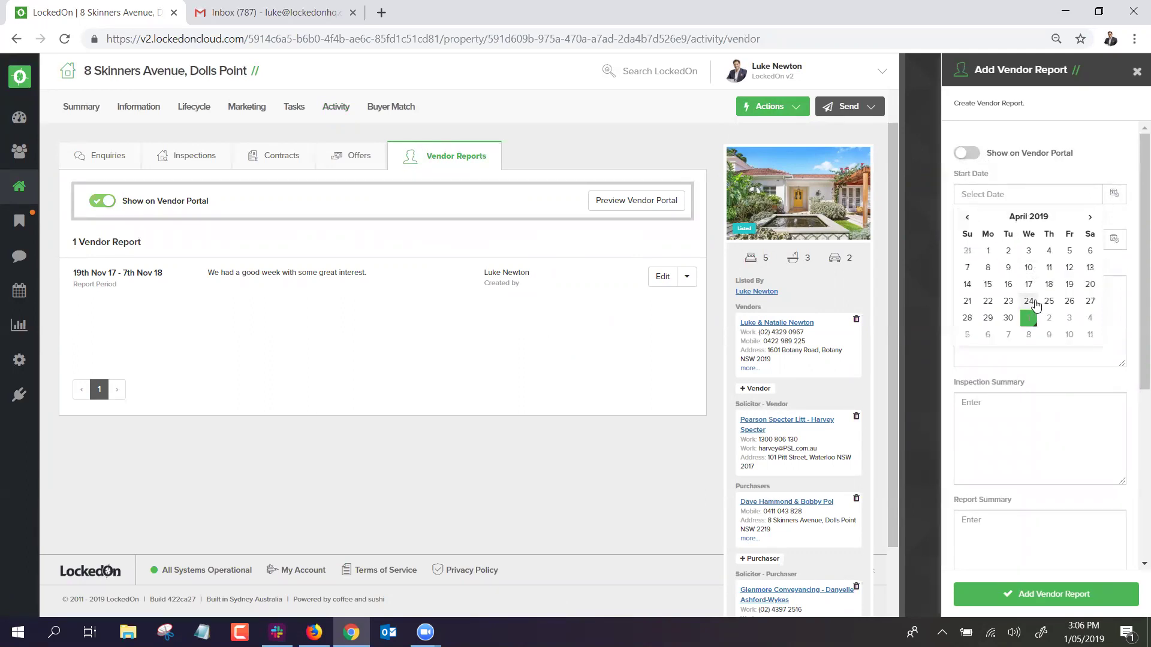
left_click(1028, 301)
left_click(1113, 252)
left_click(1026, 309)
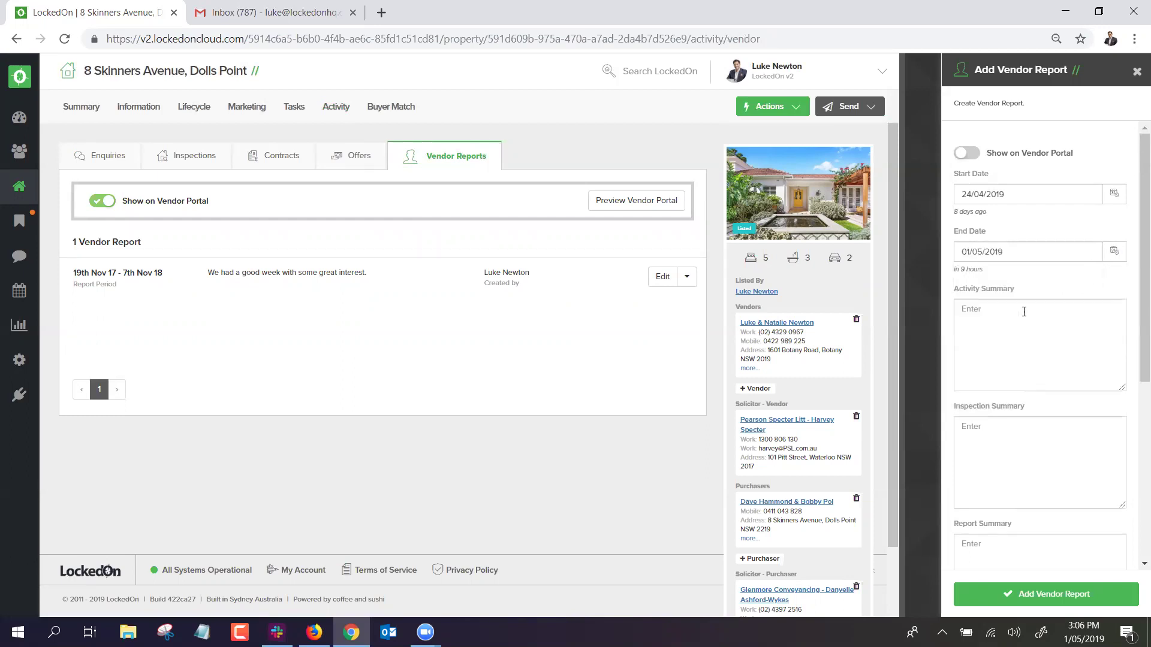
scroll(978, 324, "down", 4)
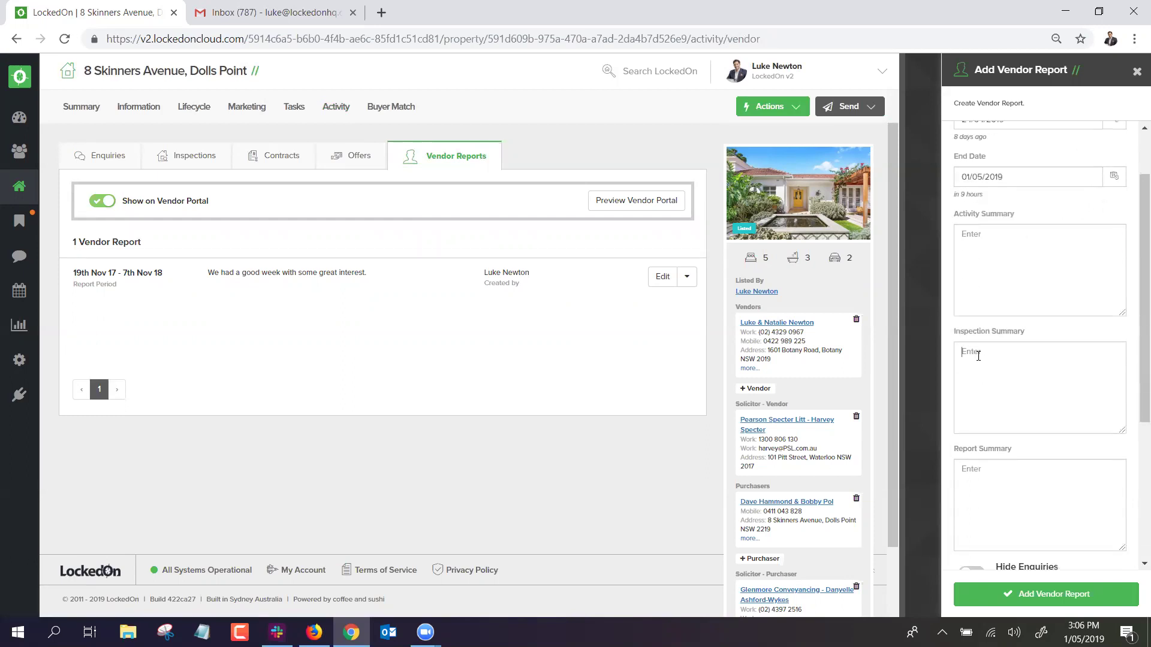
left_click(981, 342)
scroll(980, 341, "down", 2)
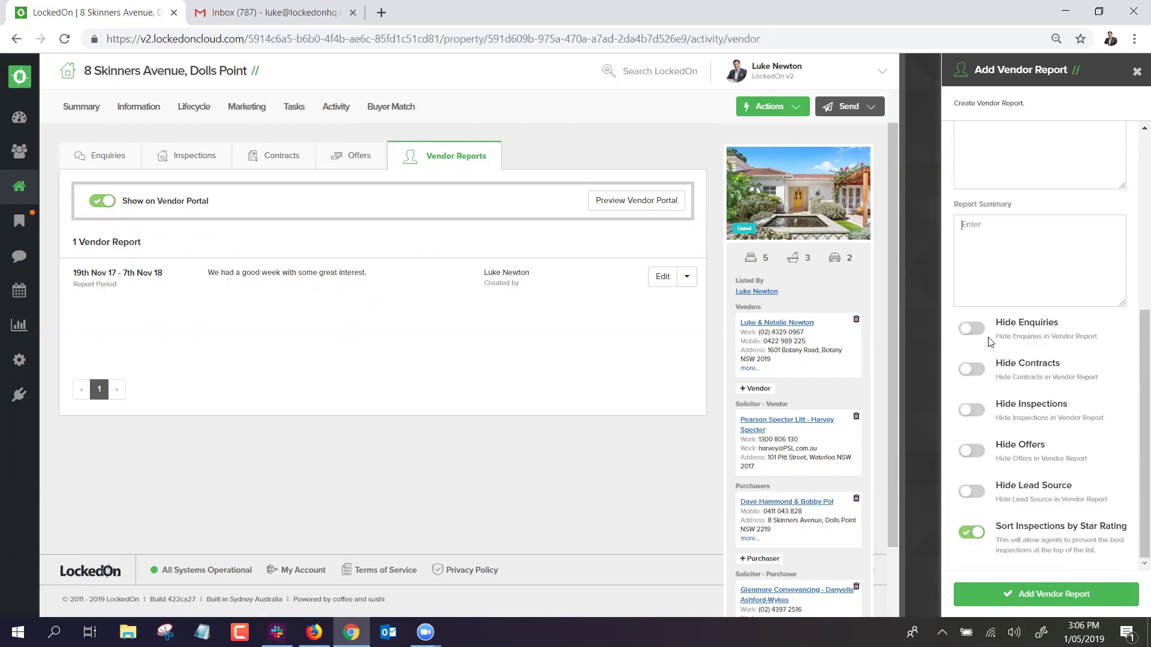
left_click(1030, 599)
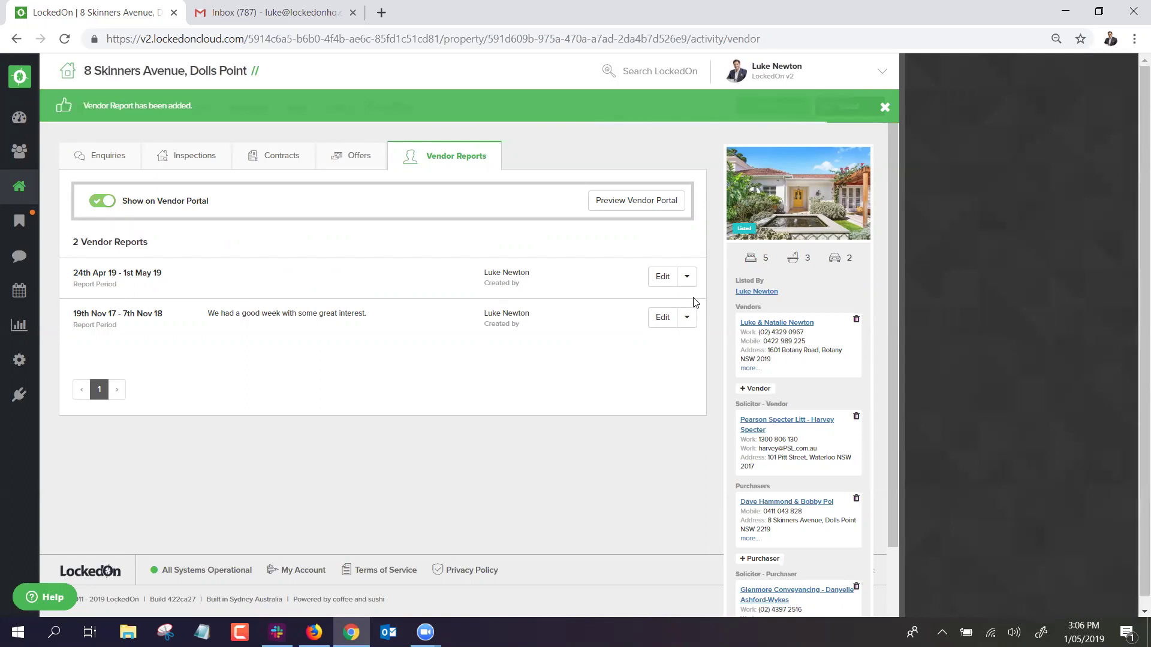
left_click(687, 276)
left_click(644, 357)
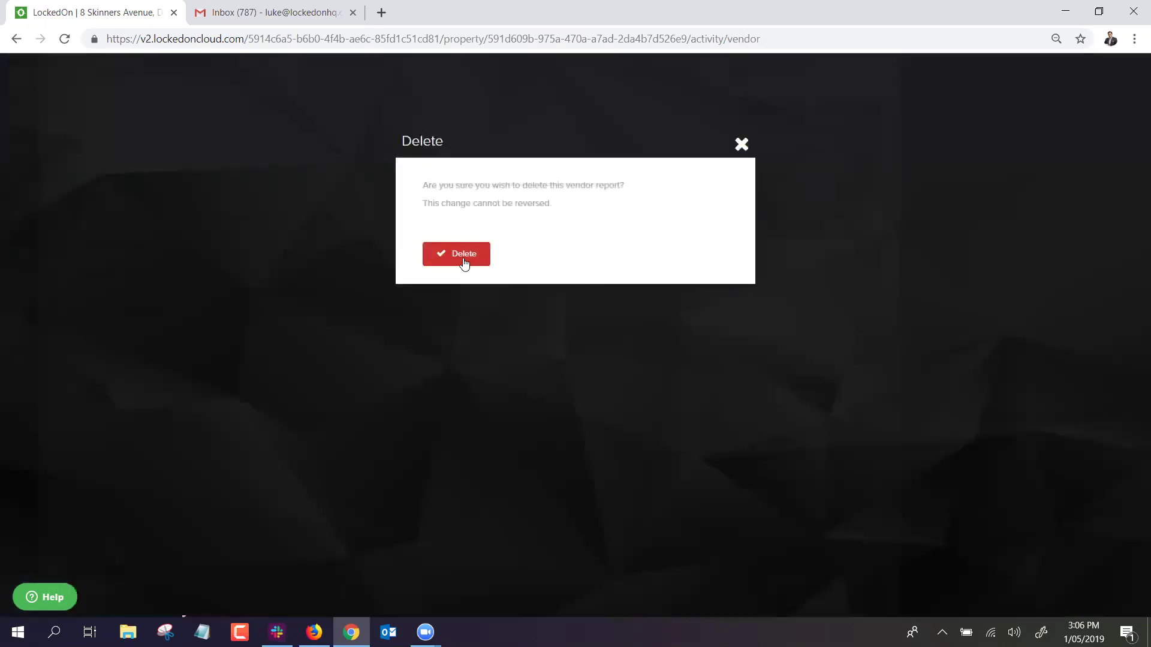
left_click(465, 262)
left_click(662, 277)
scroll(1040, 300, "down", 5)
scroll(1040, 300, "up", 6)
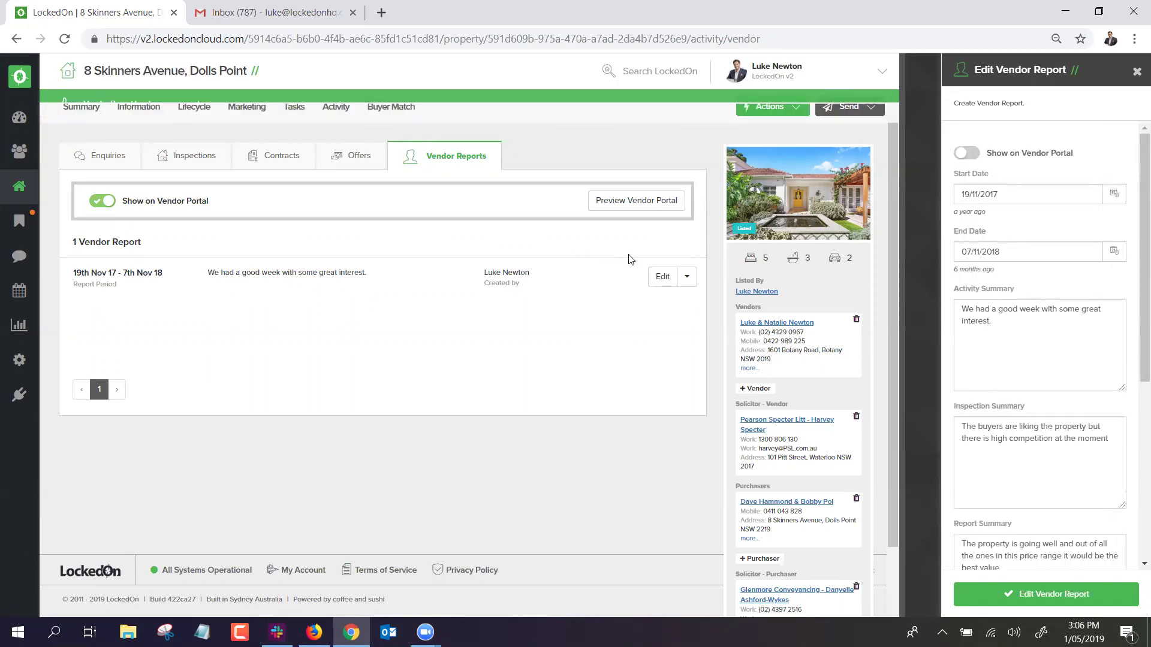
left_click(1137, 74)
left_click(687, 277)
left_click(643, 326)
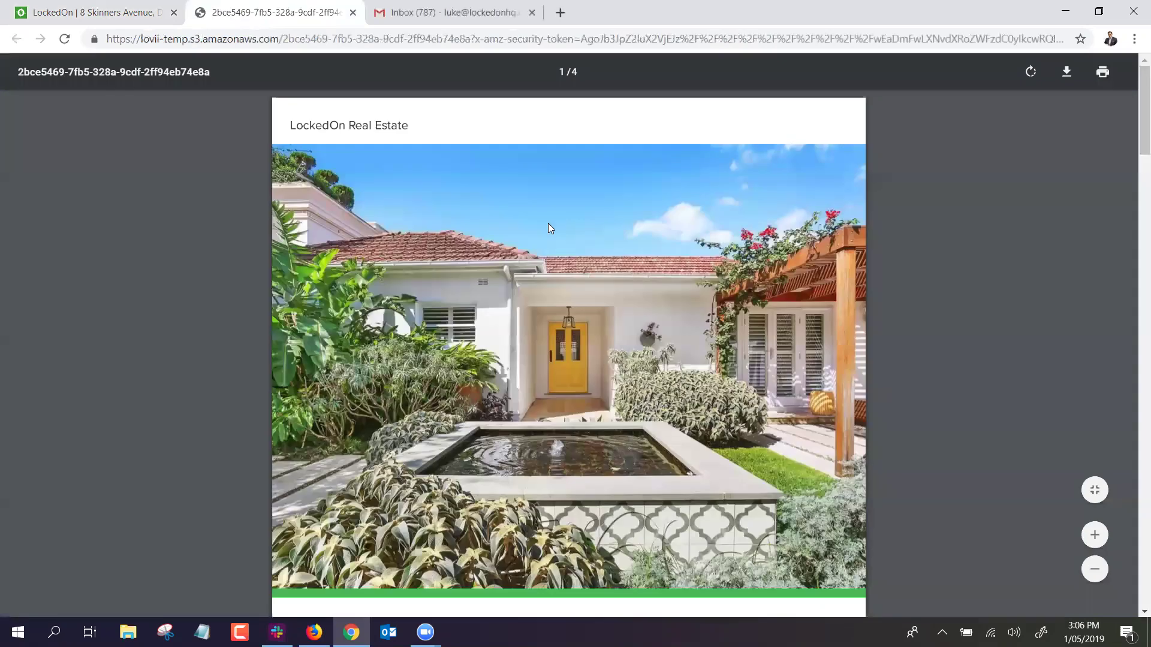
scroll(548, 224, "down", 9)
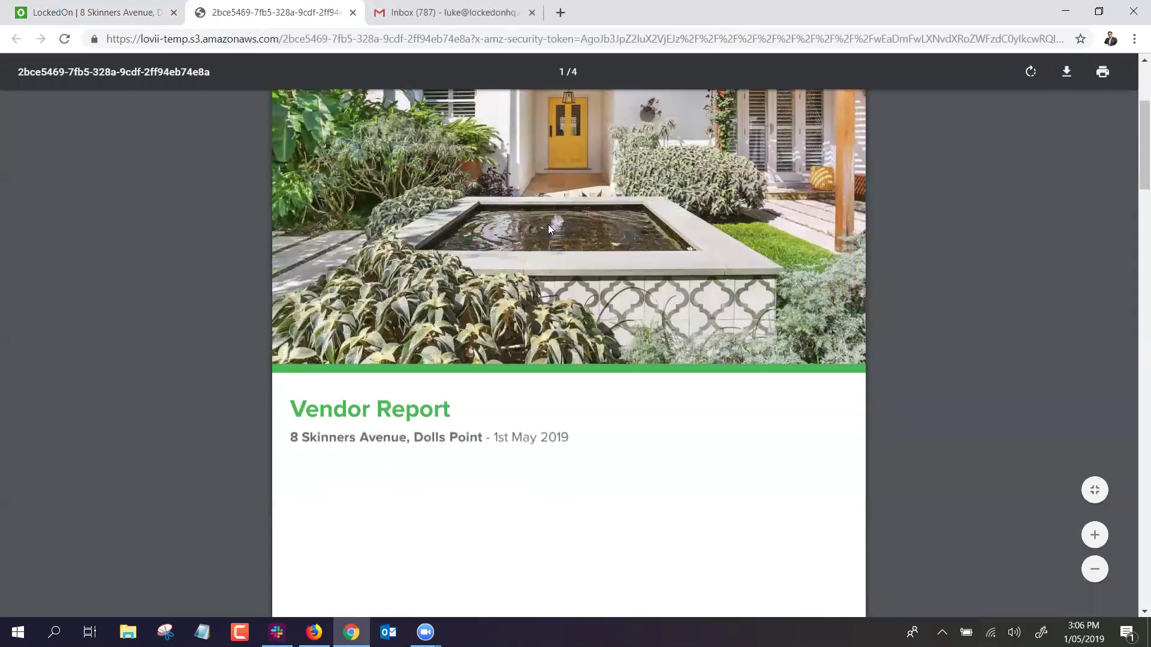
scroll(551, 229, "down", 5)
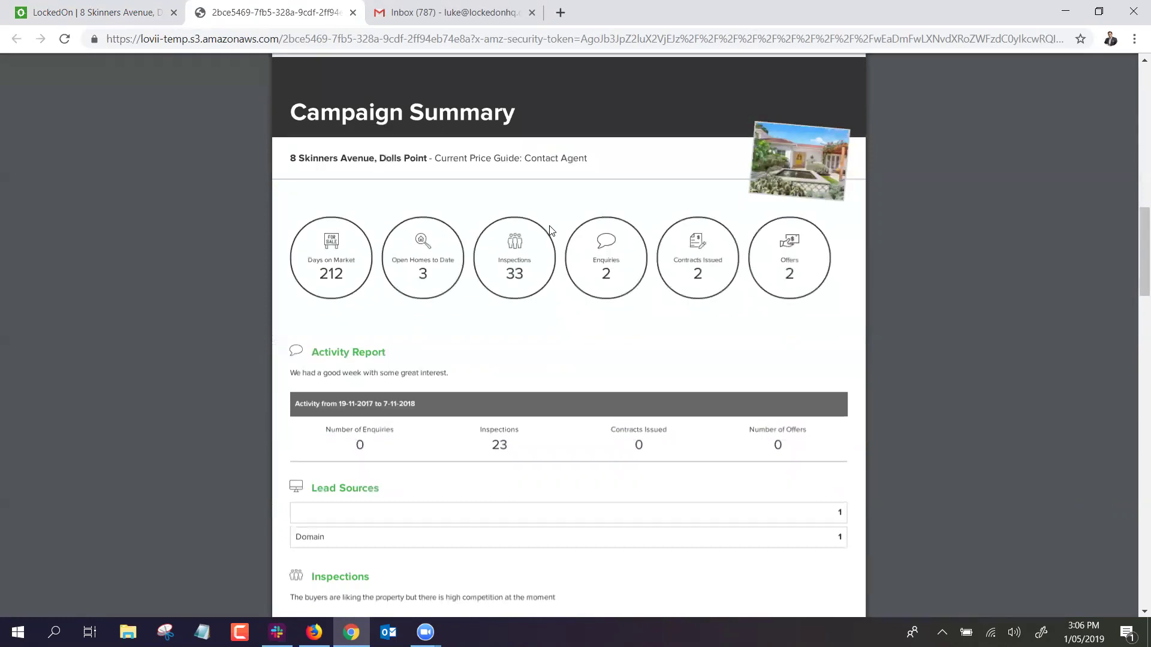
scroll(548, 230, "down", 3)
scroll(436, 239, "down", 2)
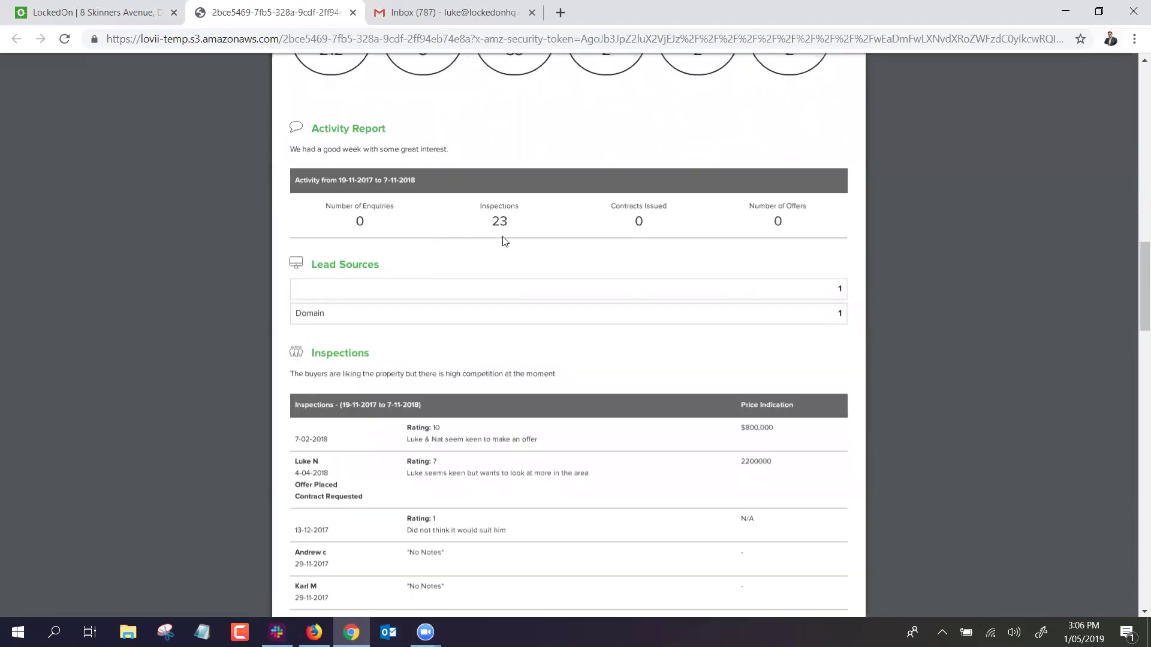
scroll(503, 238, "down", 5)
scroll(506, 238, "down", 15)
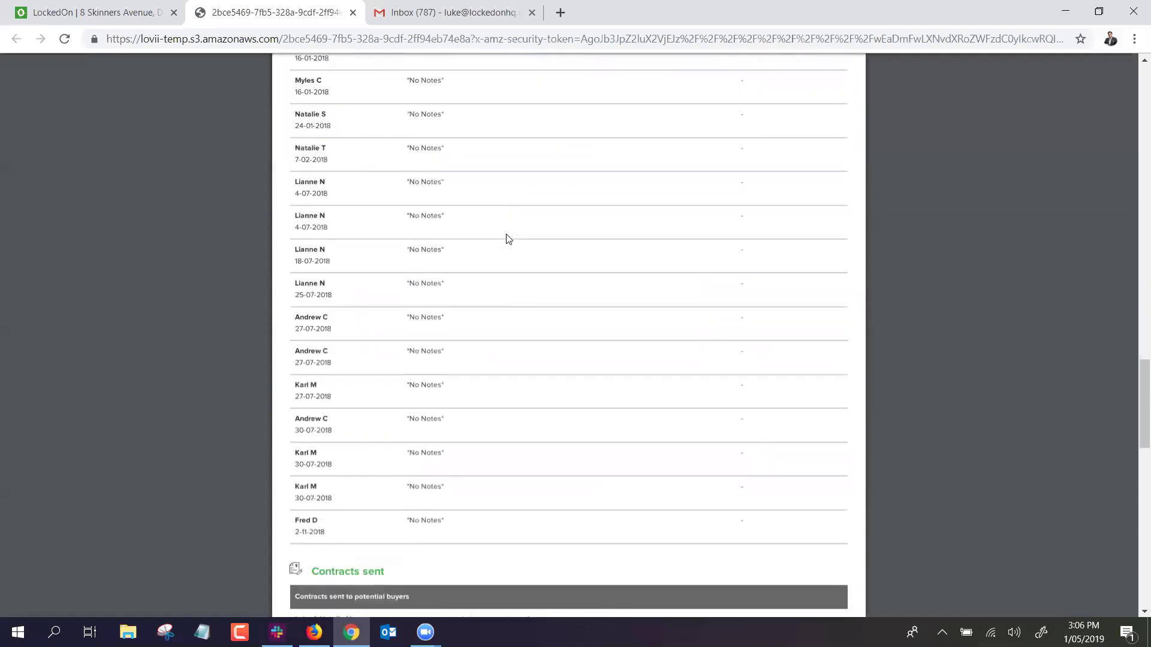
scroll(507, 238, "down", 4)
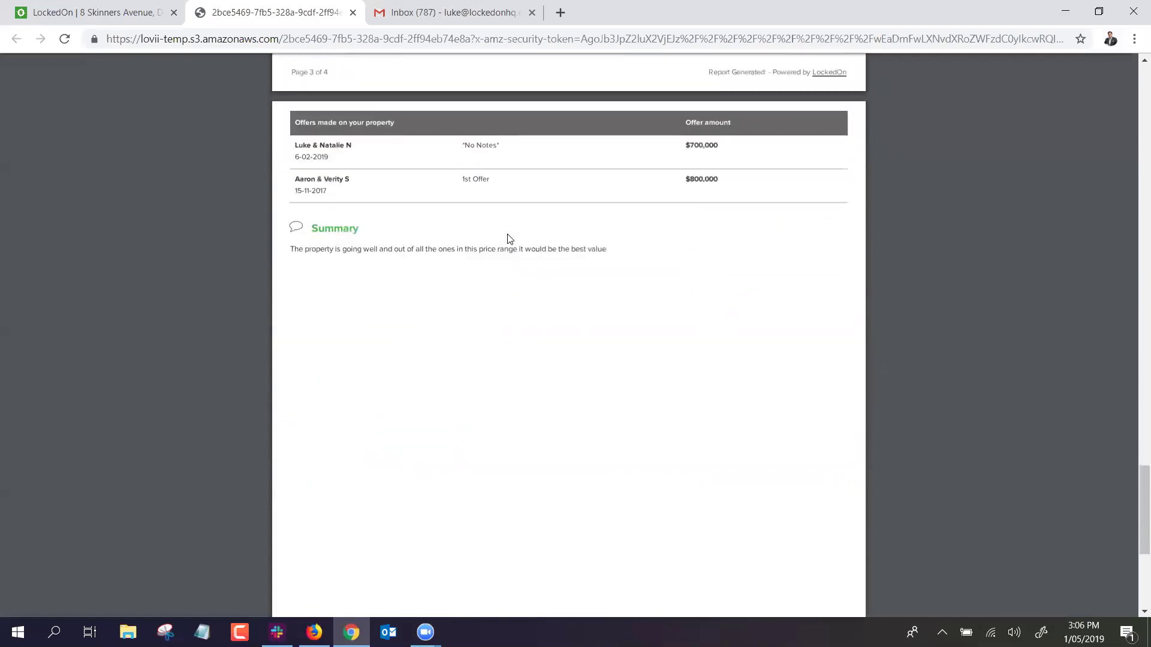
scroll(508, 237, "up", 8)
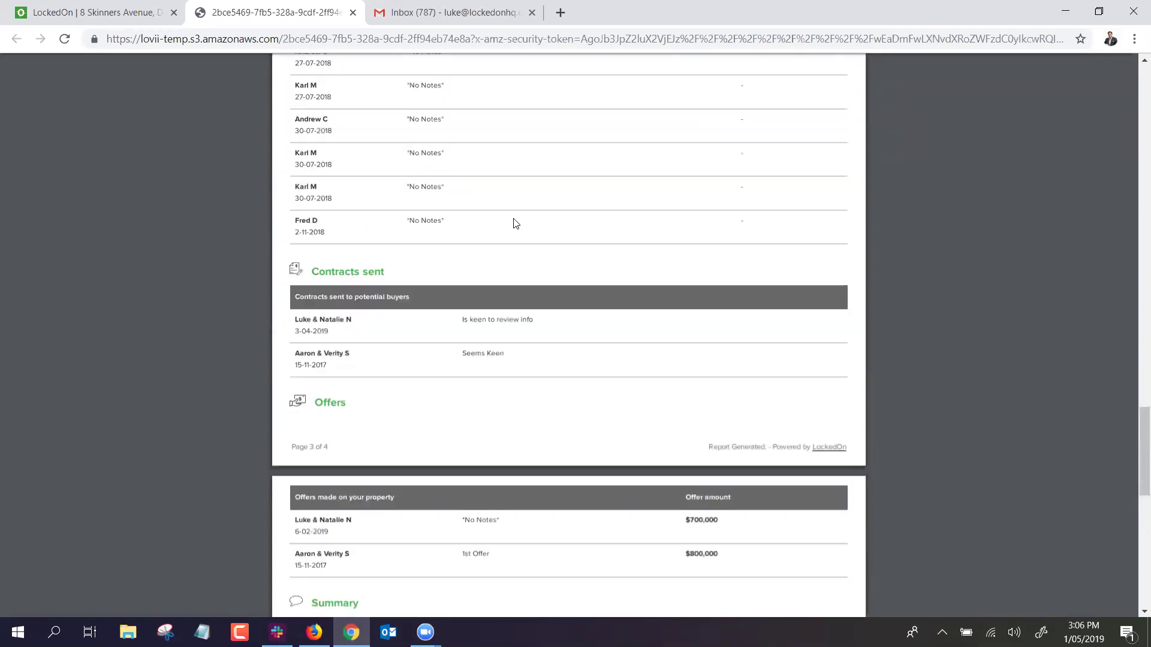
scroll(515, 224, "up", 9)
scroll(517, 224, "up", 20)
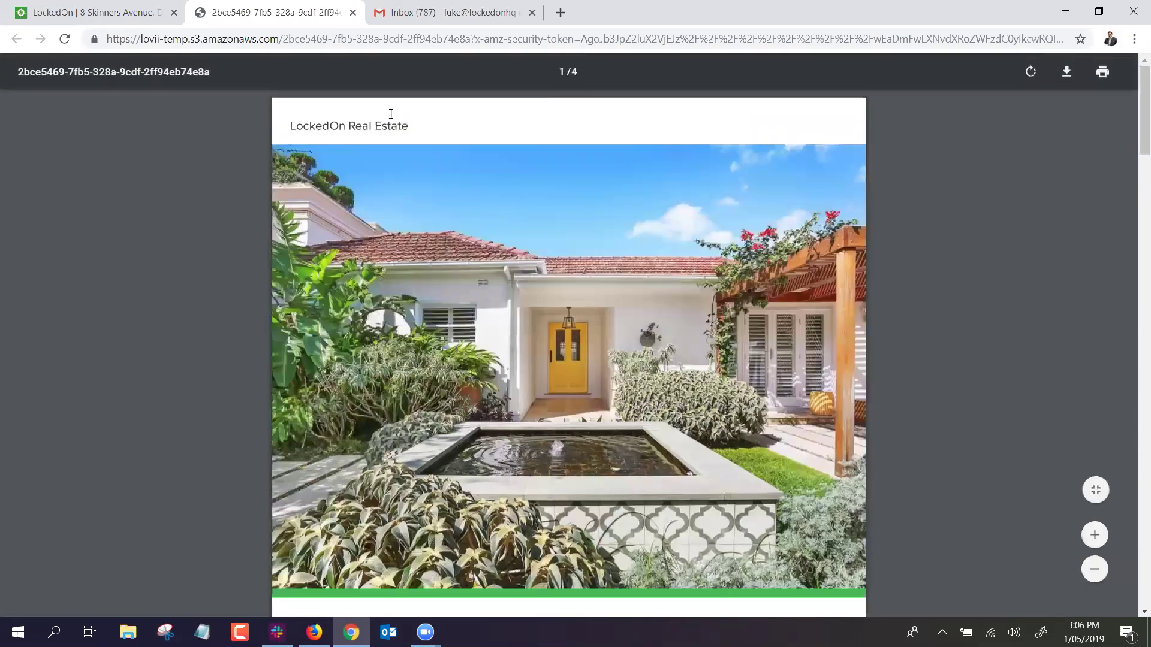
left_click(353, 13)
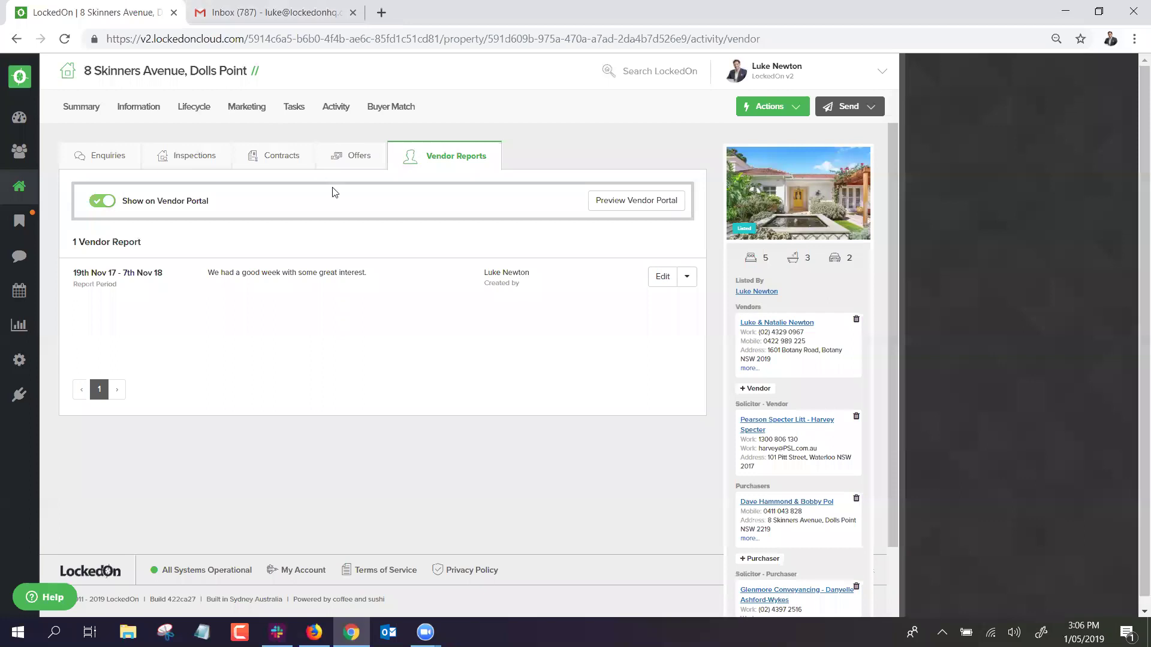
Start emailing the vendor report to the vendors and review the email preview.
left_click(687, 276)
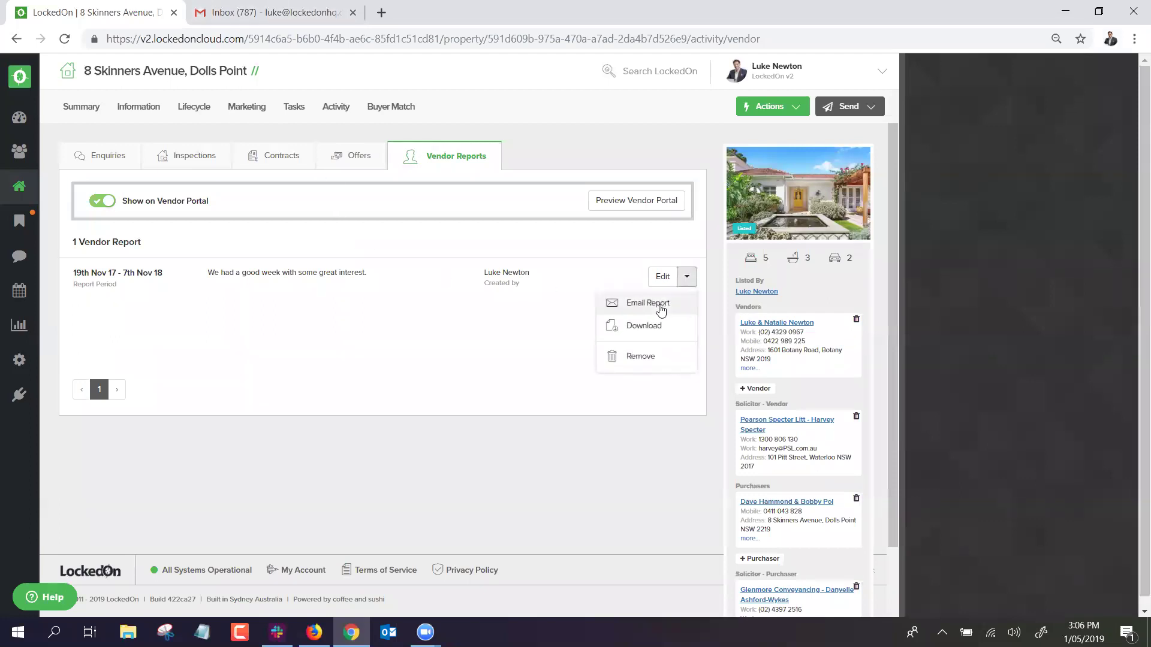
left_click(658, 311)
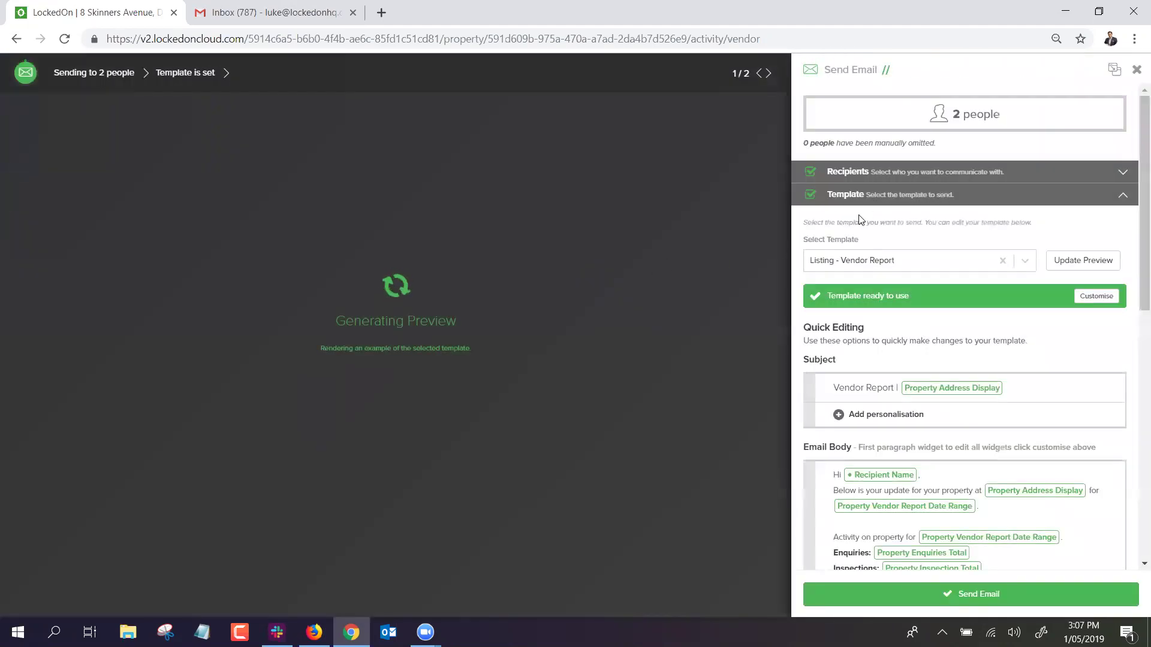
scroll(953, 378, "down", 6)
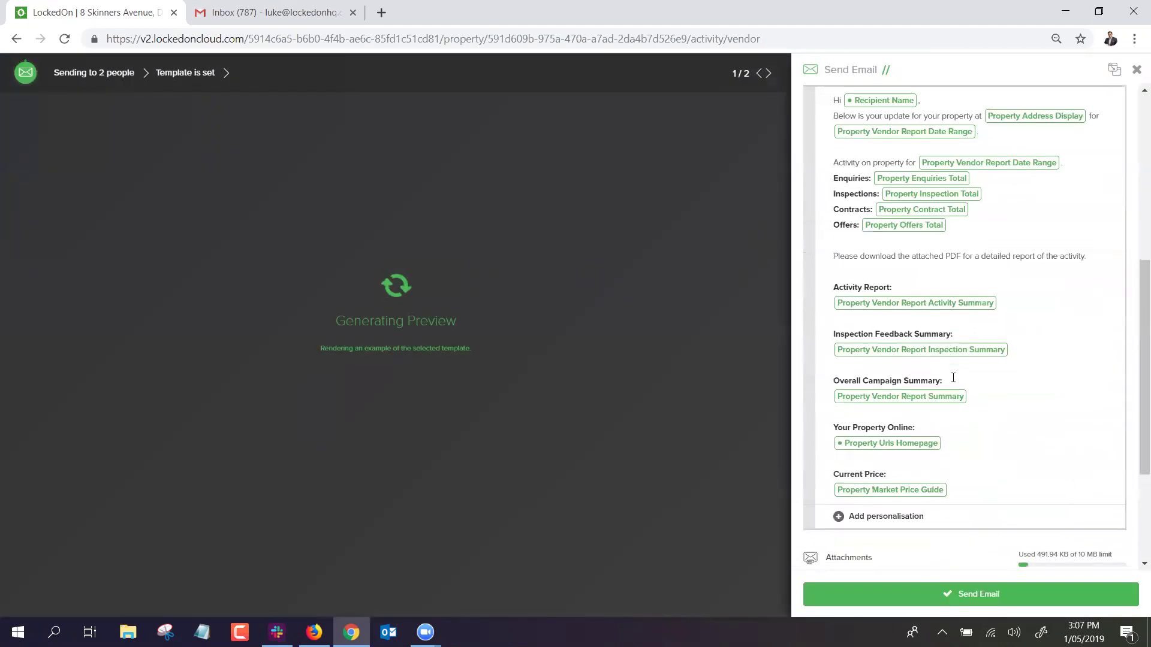
scroll(953, 377, "down", 3)
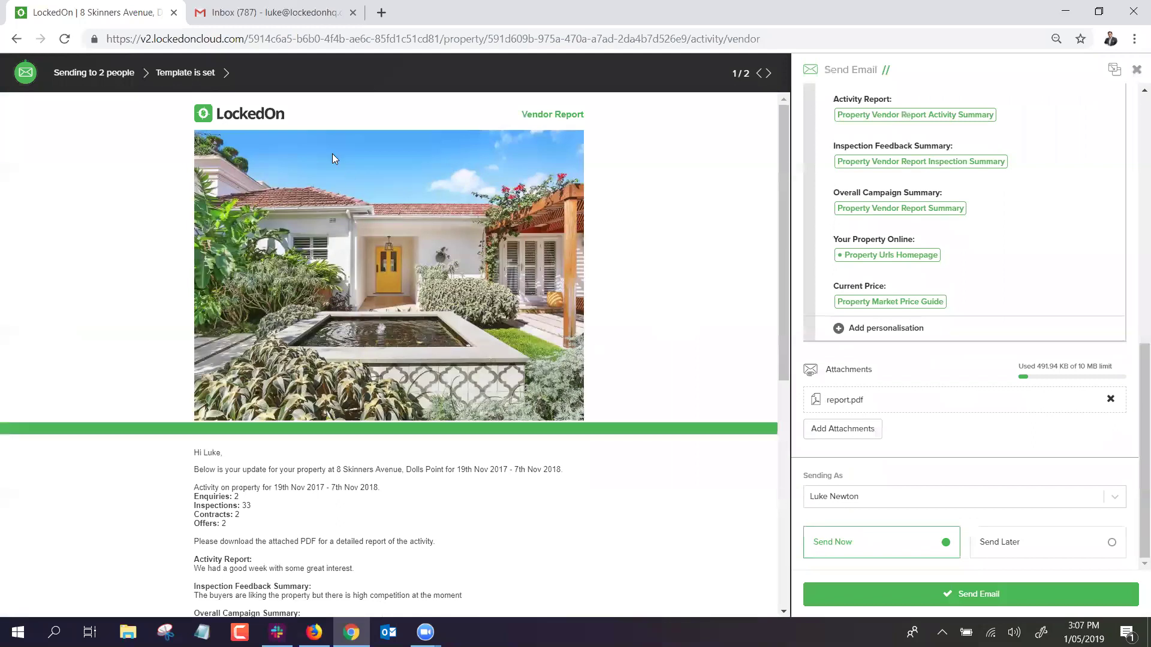
scroll(420, 195, "down", 4)
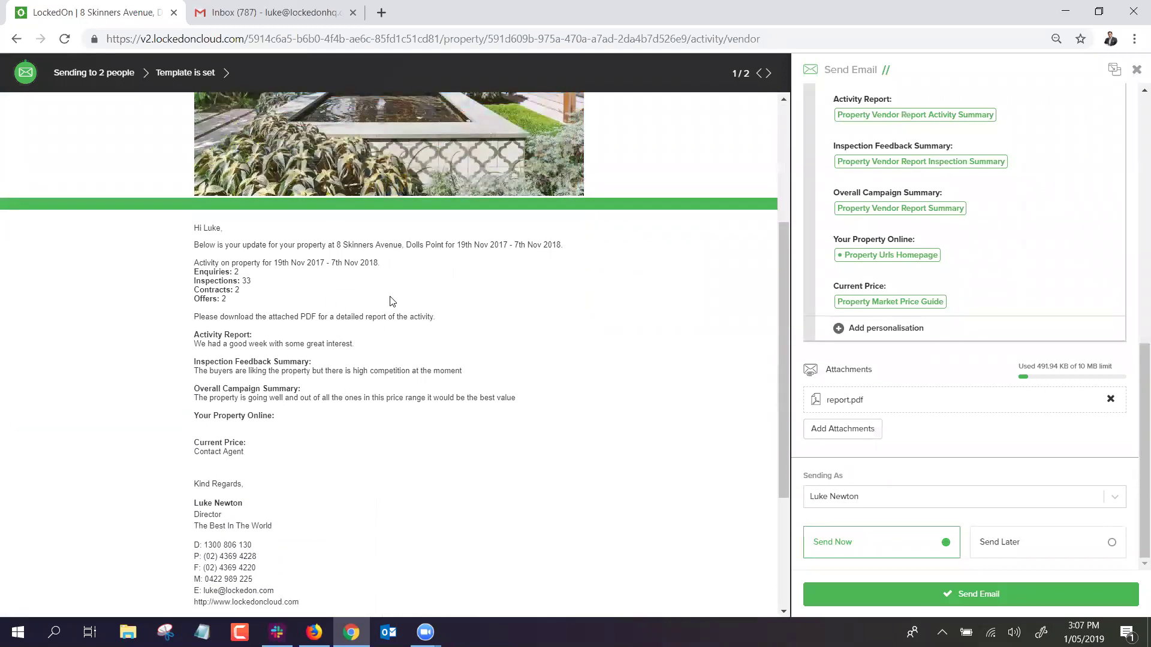
scroll(377, 308, "down", 3)
scroll(421, 326, "up", 3)
scroll(421, 325, "up", 4)
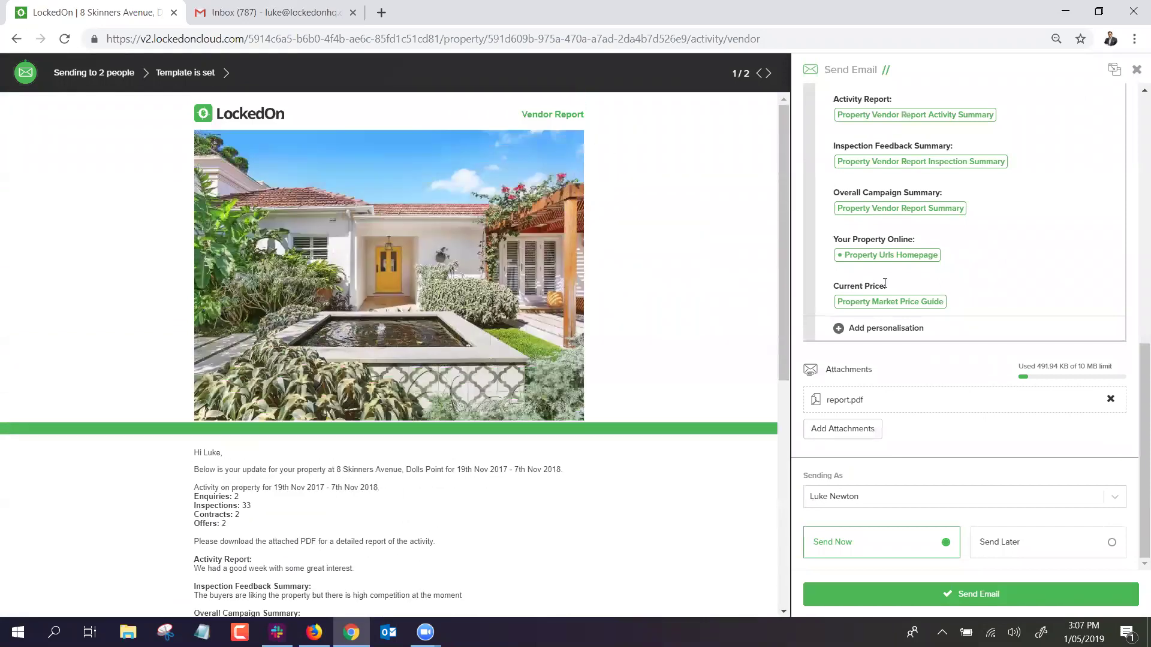
Check the attachment library, close the email unsent, and open the vendor client's record.
left_click(842, 428)
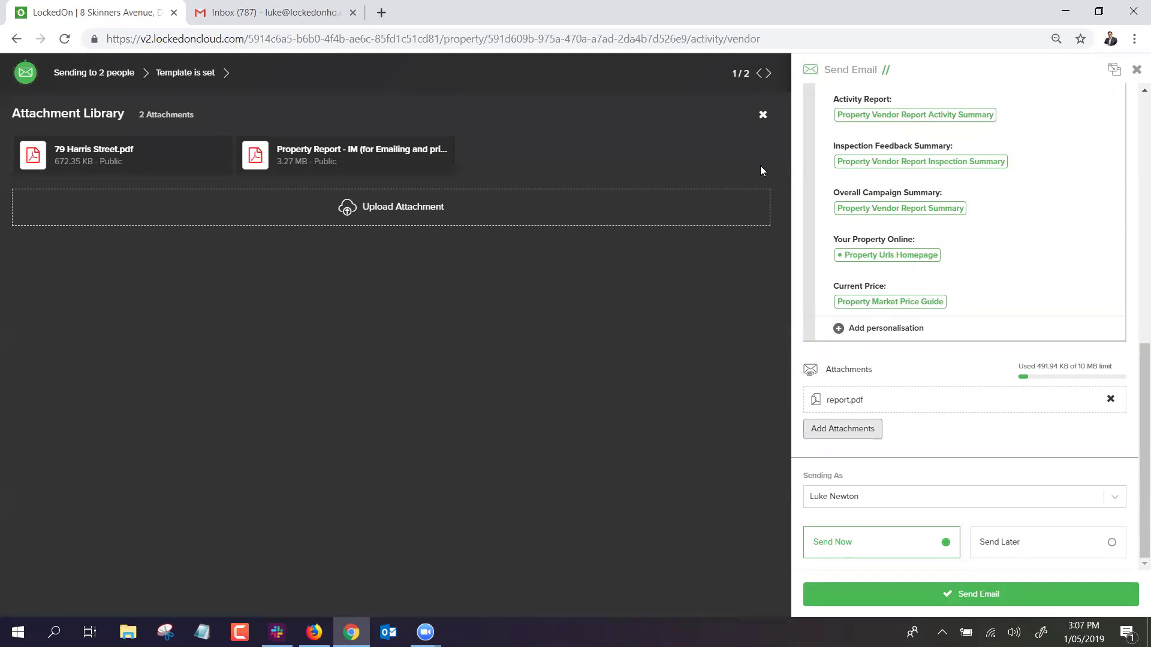
left_click(763, 114)
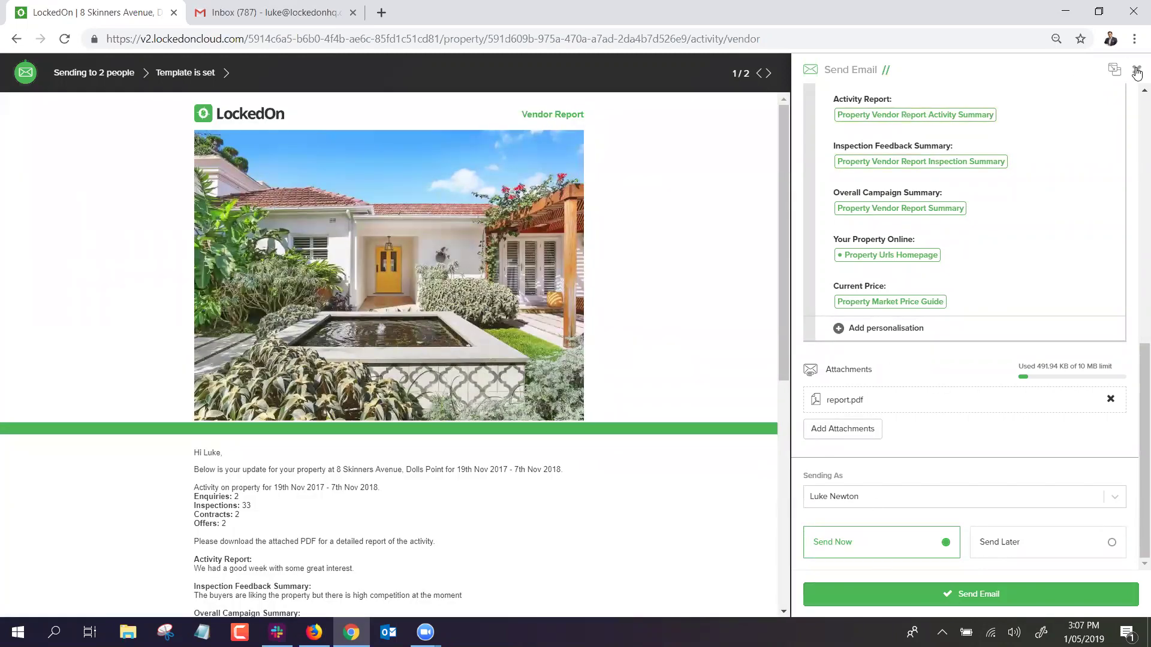
left_click(1136, 71)
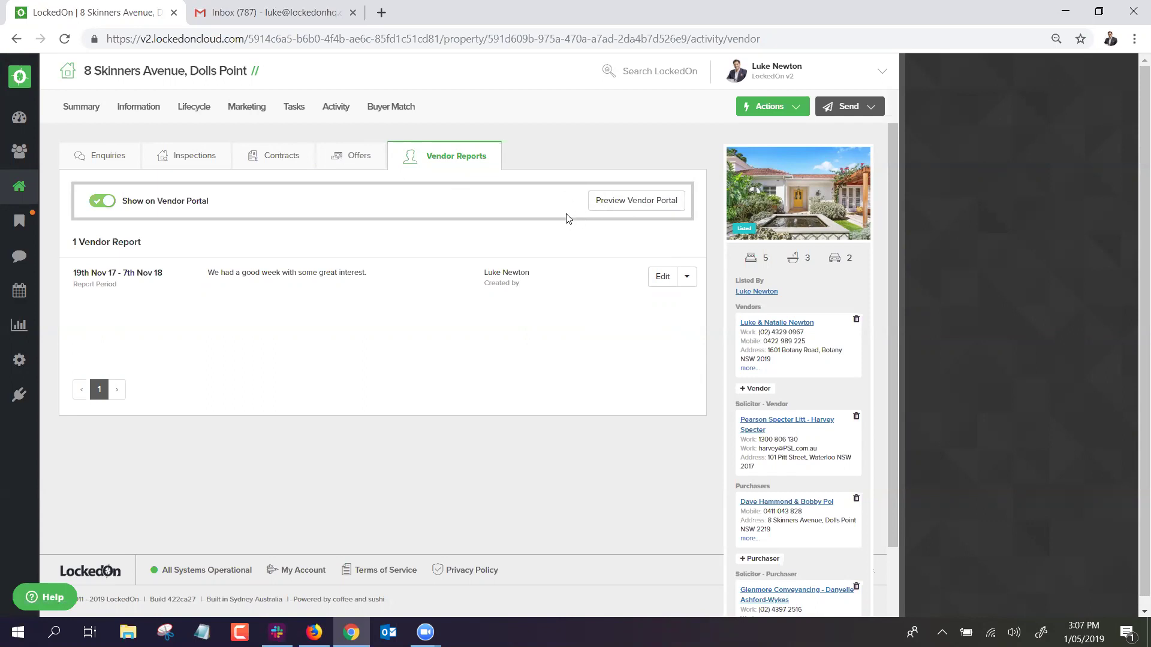
left_click(777, 322)
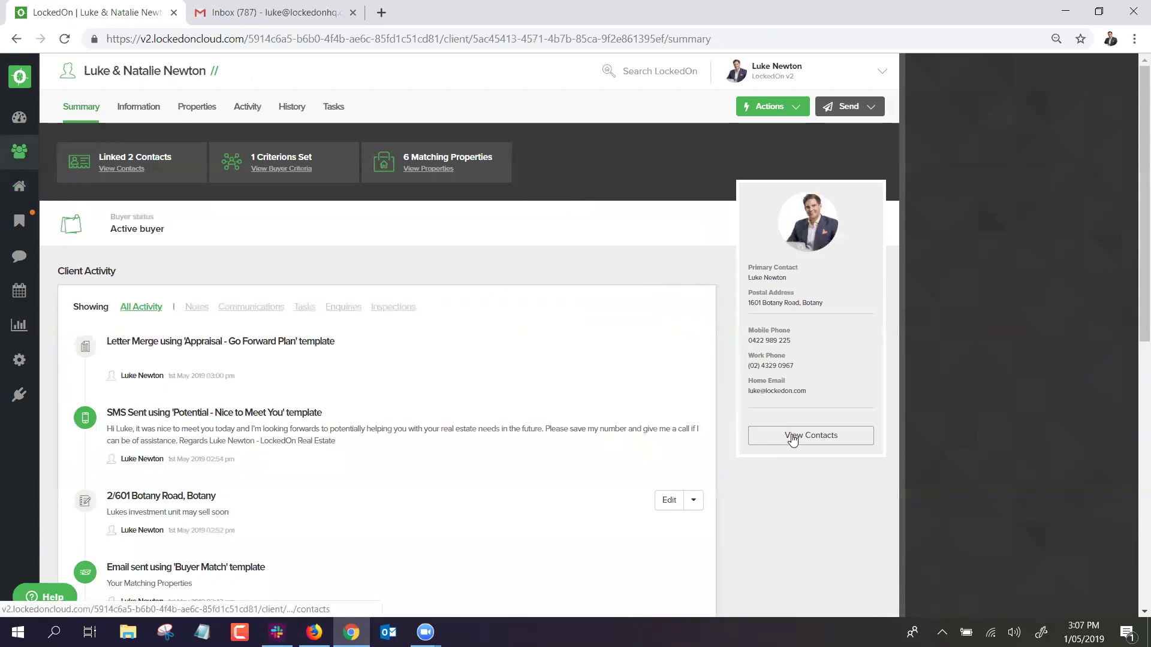
left_click(801, 436)
left_click(683, 277)
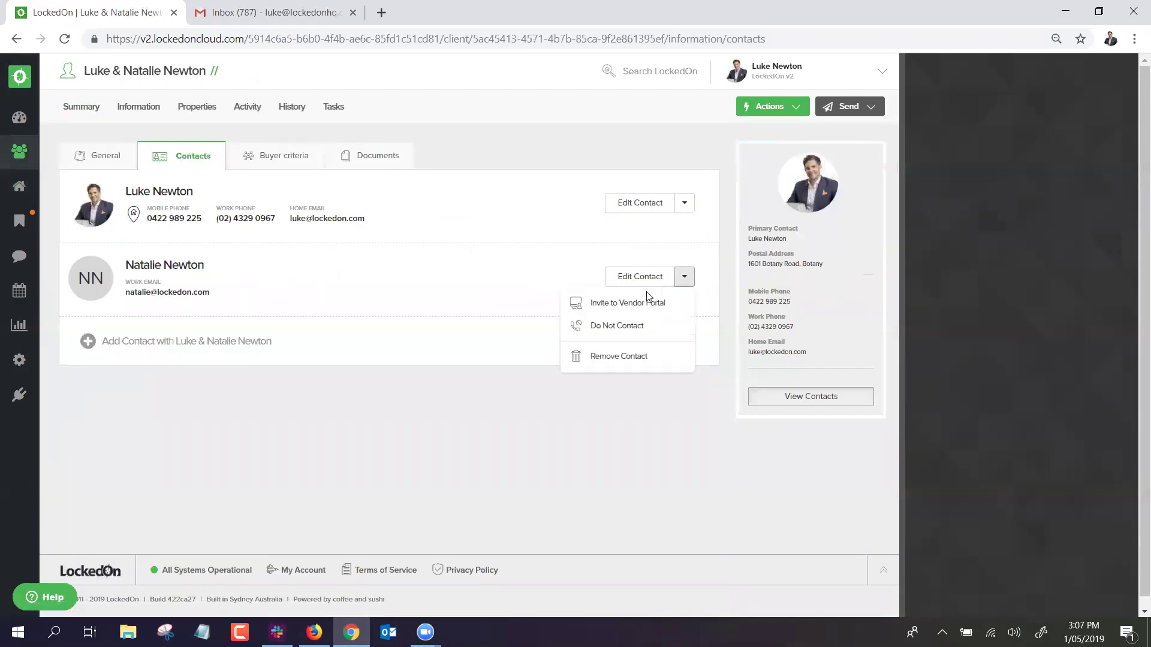
left_click(619, 306)
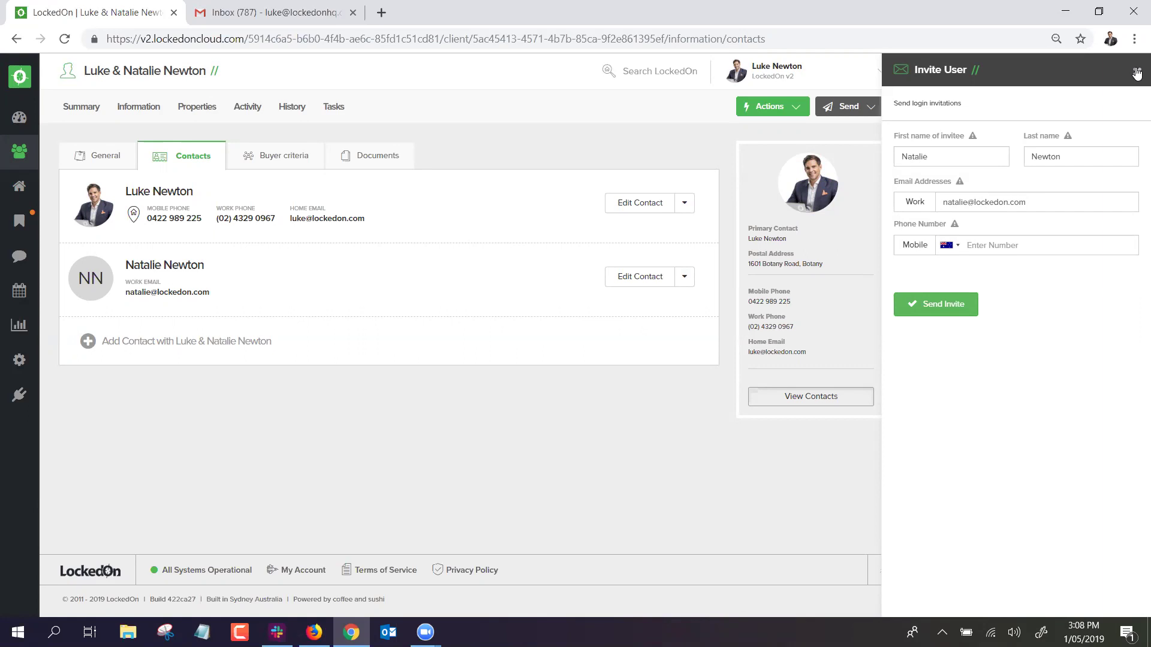
left_click(197, 106)
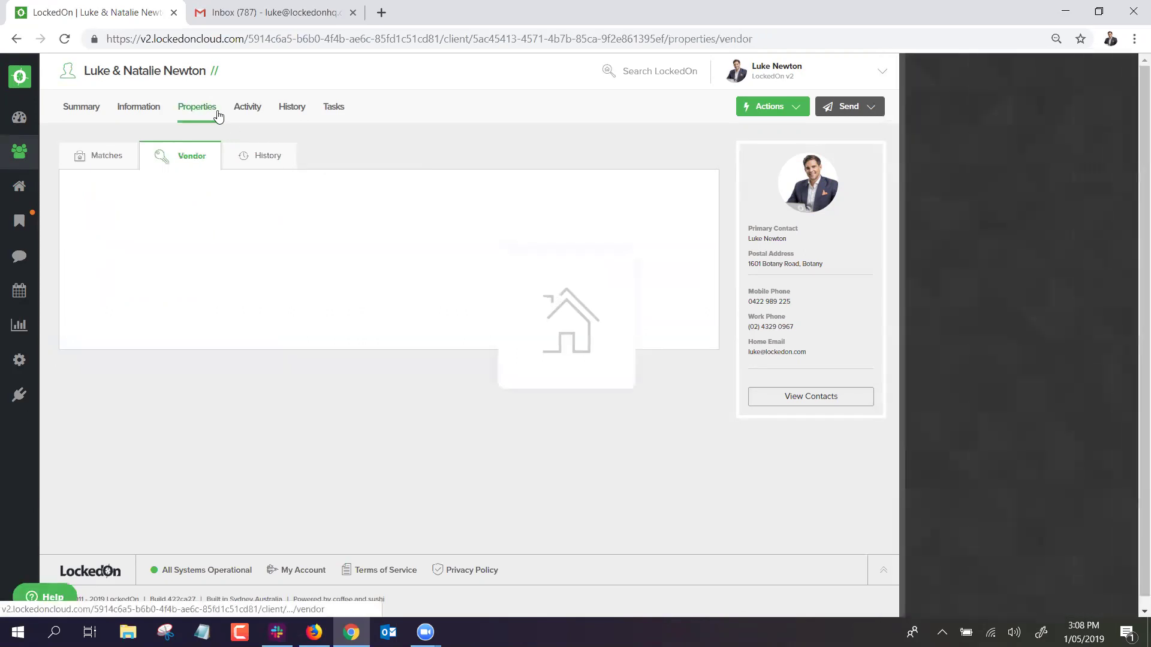
left_click(165, 229)
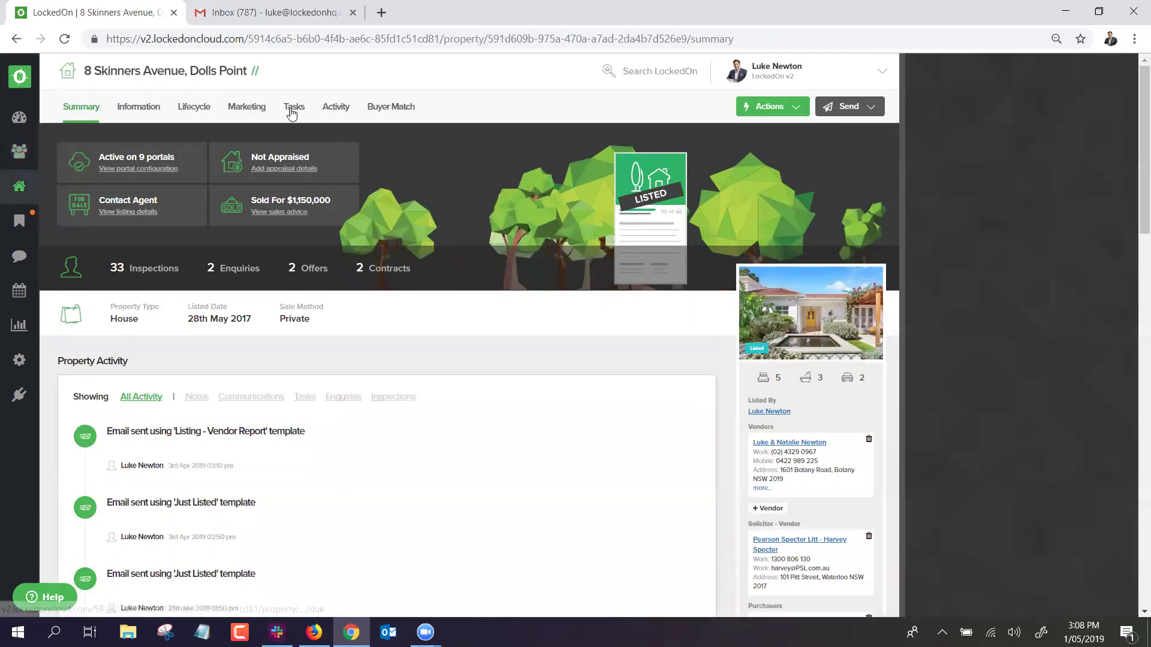
left_click(342, 112)
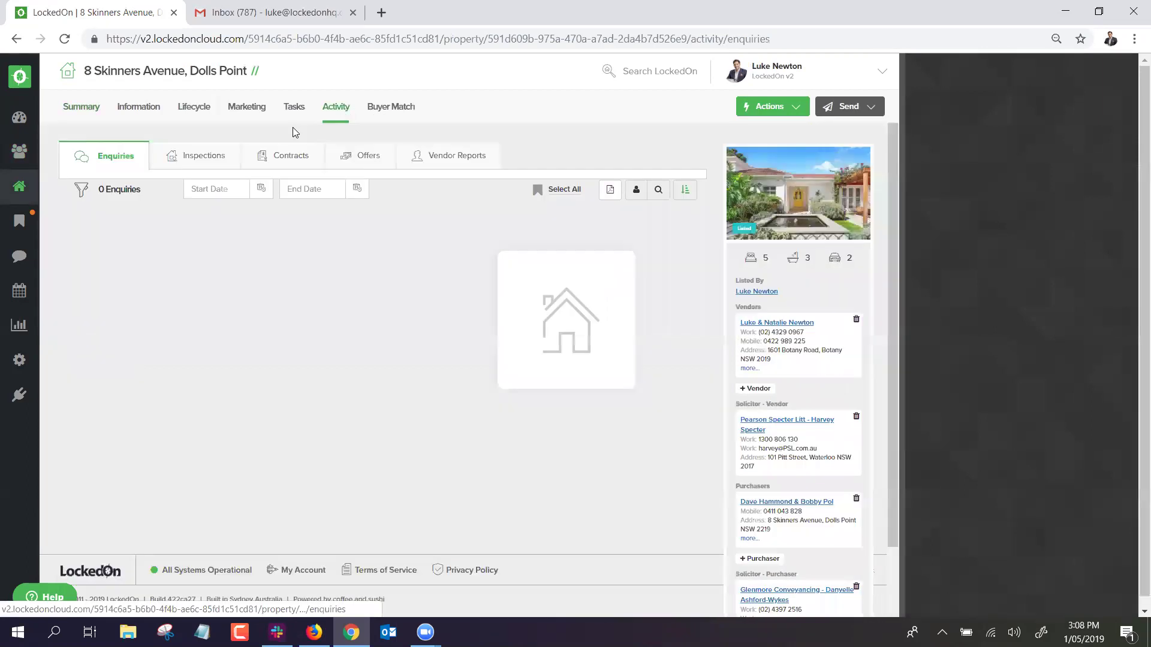
left_click(448, 162)
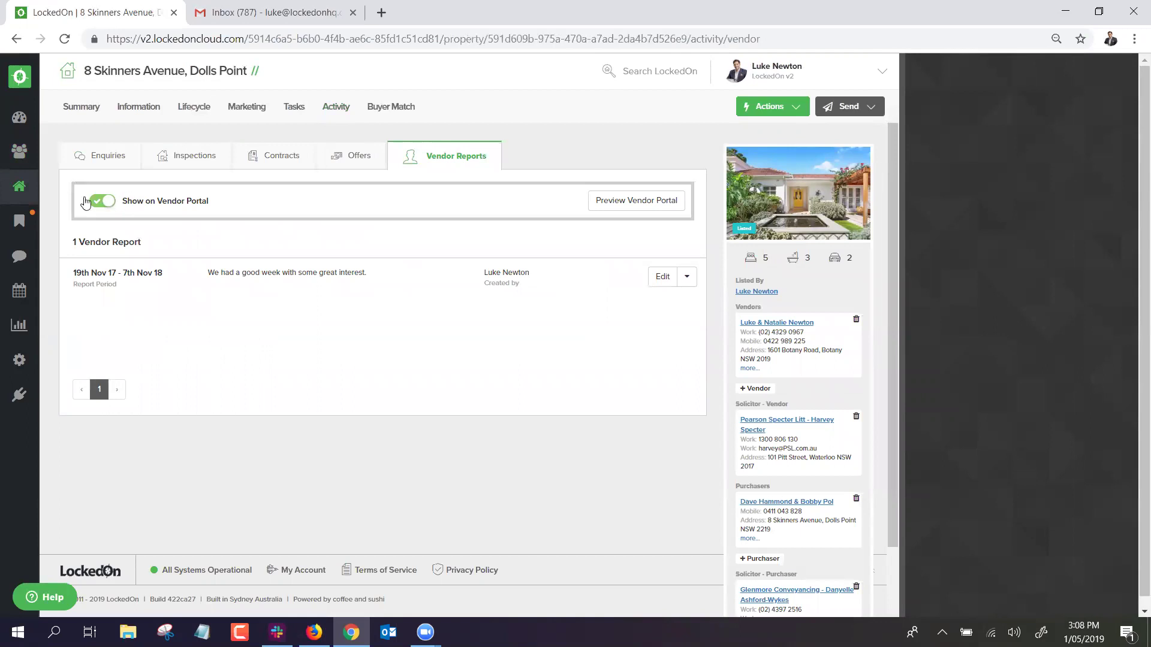
left_click(646, 201)
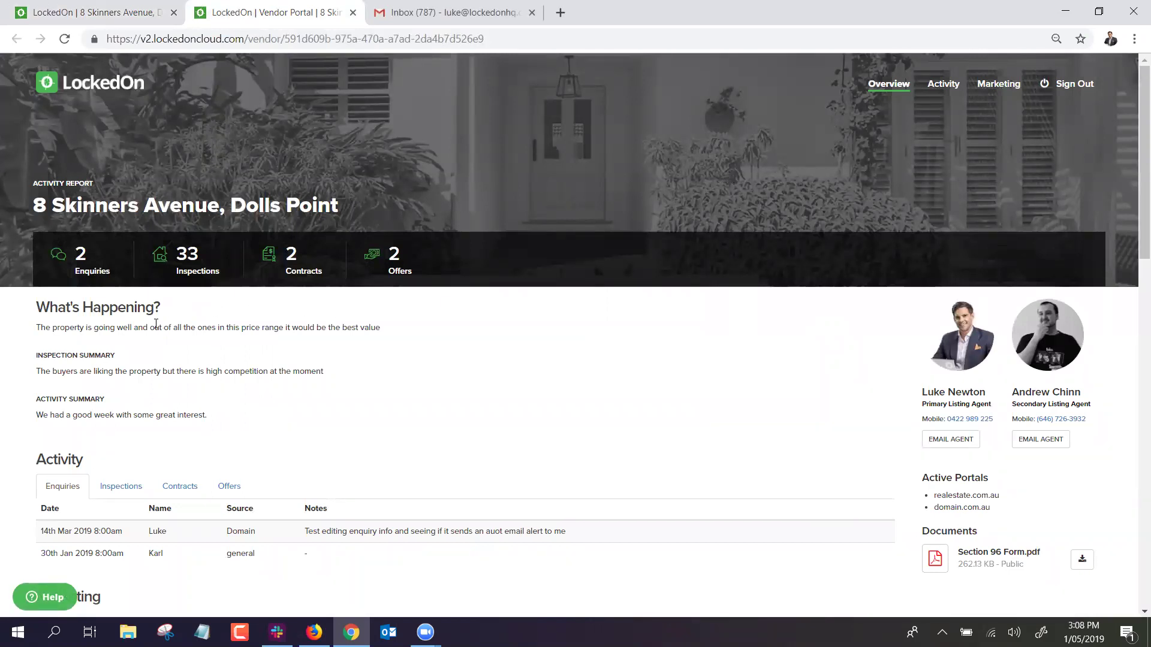
scroll(261, 369, "down", 1)
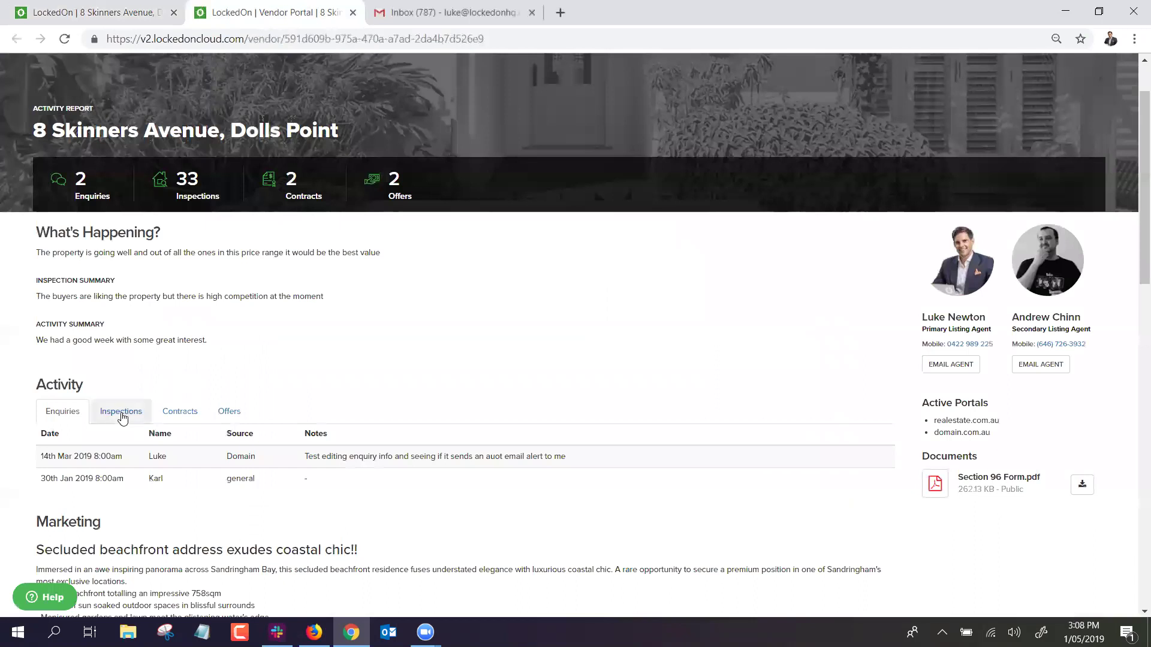
left_click(120, 412)
left_click(186, 418)
scroll(386, 360, "down", 1)
left_click(228, 337)
scroll(406, 323, "down", 7)
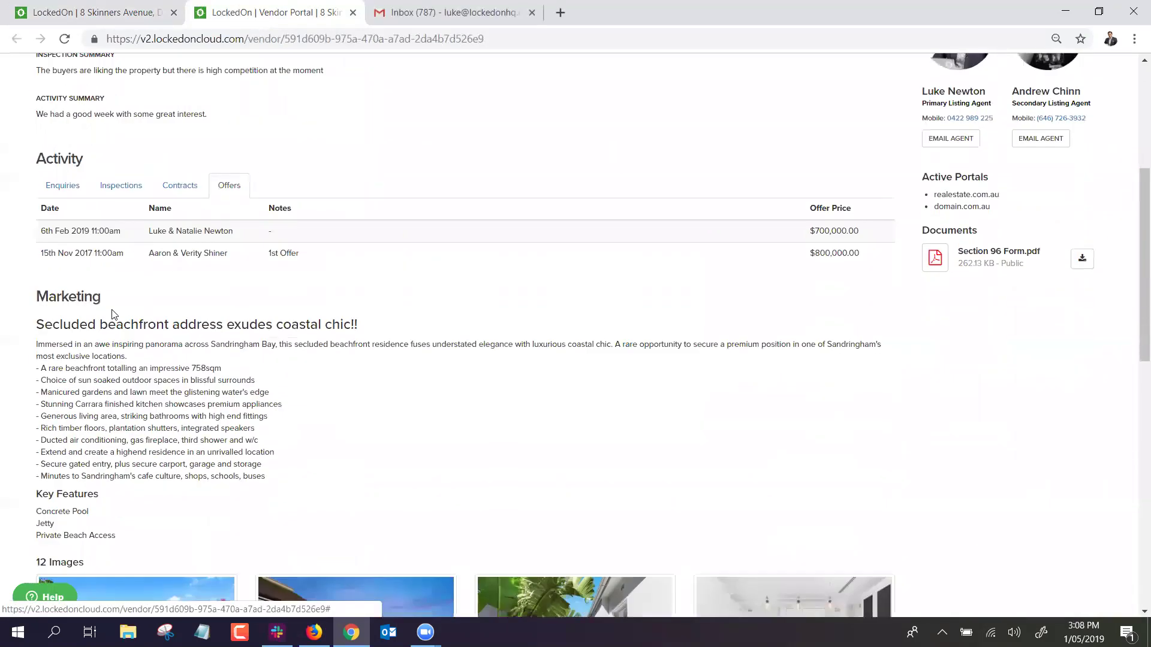
scroll(265, 317, "down", 5)
scroll(265, 317, "up", 15)
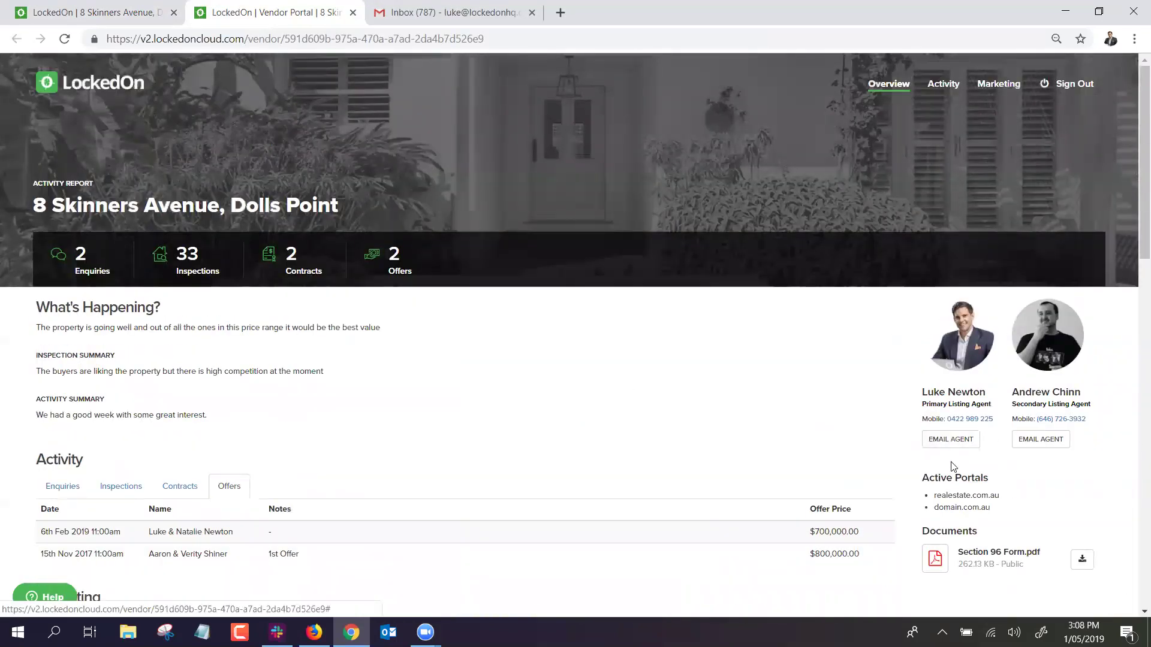
scroll(961, 437, "down", 1)
left_click_drag(986, 433, 932, 404)
left_click(1019, 450)
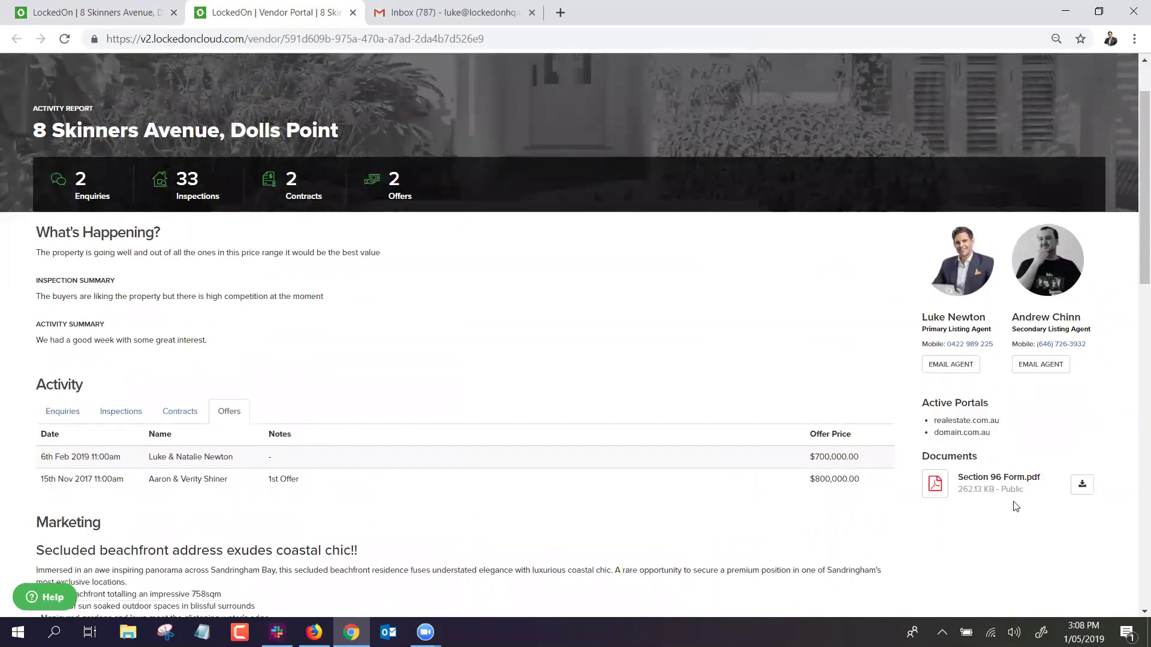
scroll(1001, 489, "up", 1)
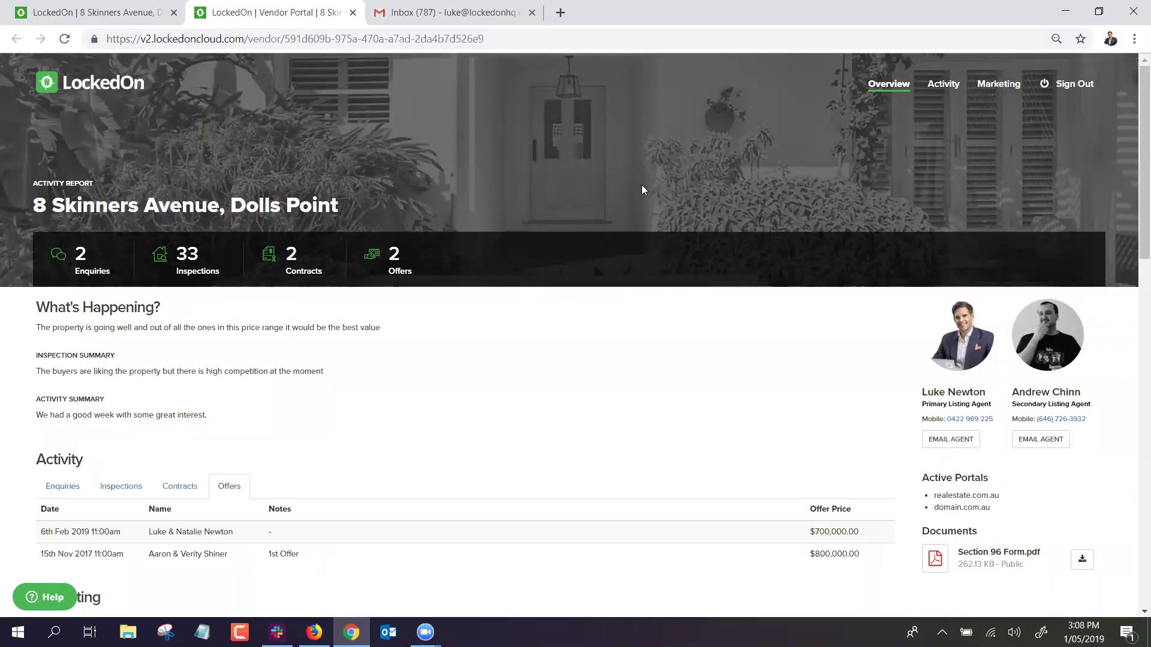
left_click(353, 12)
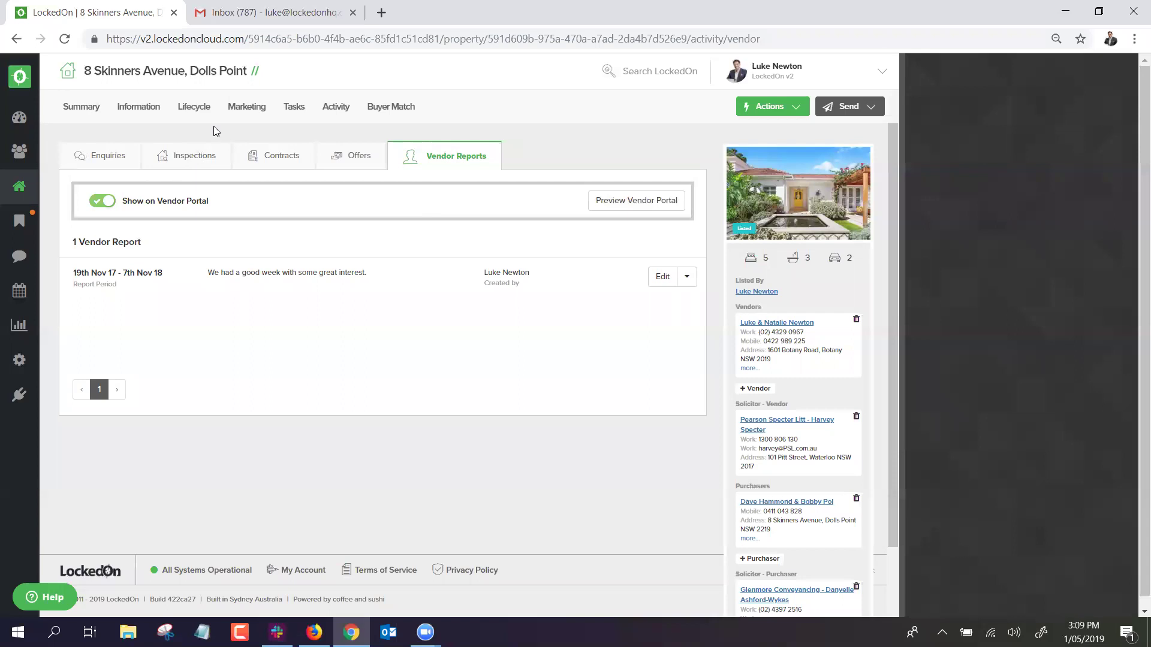
Open the sales advice and check the under contract date, leaving it unchanged.
left_click(190, 110)
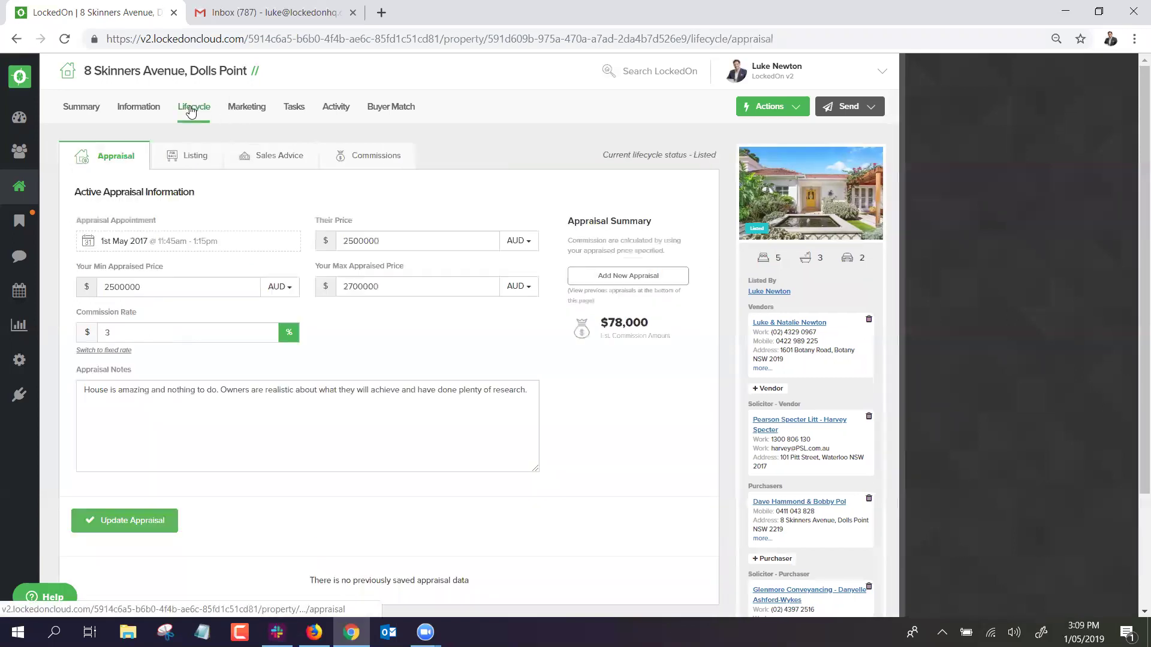
left_click(236, 163)
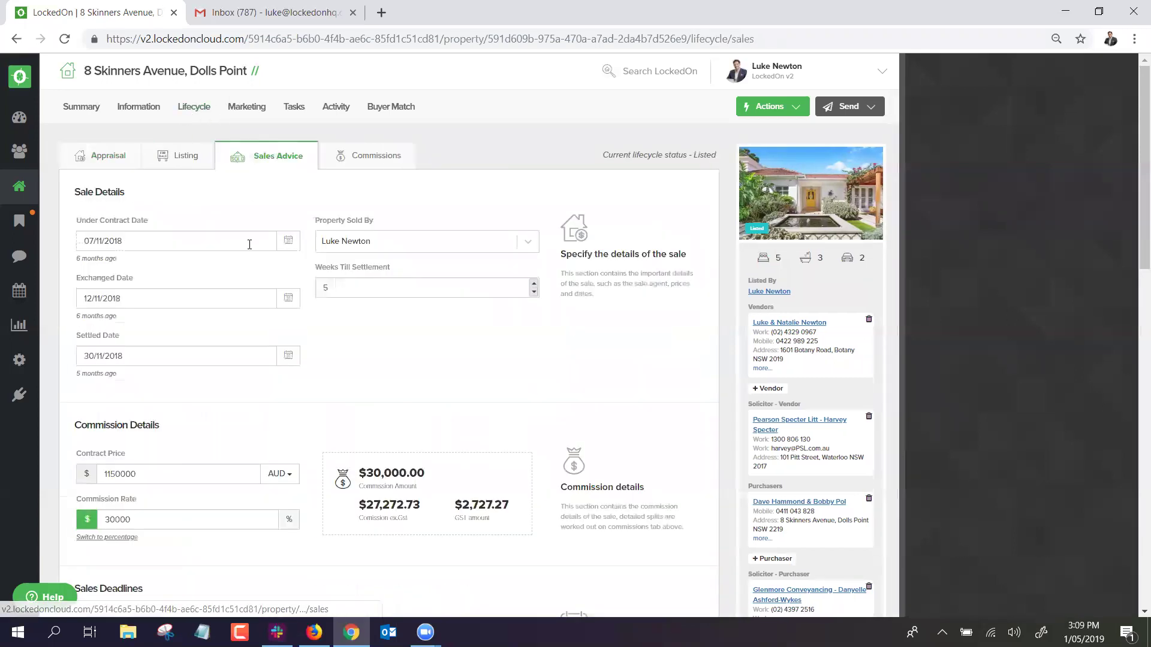
left_click(117, 240)
left_click(195, 223)
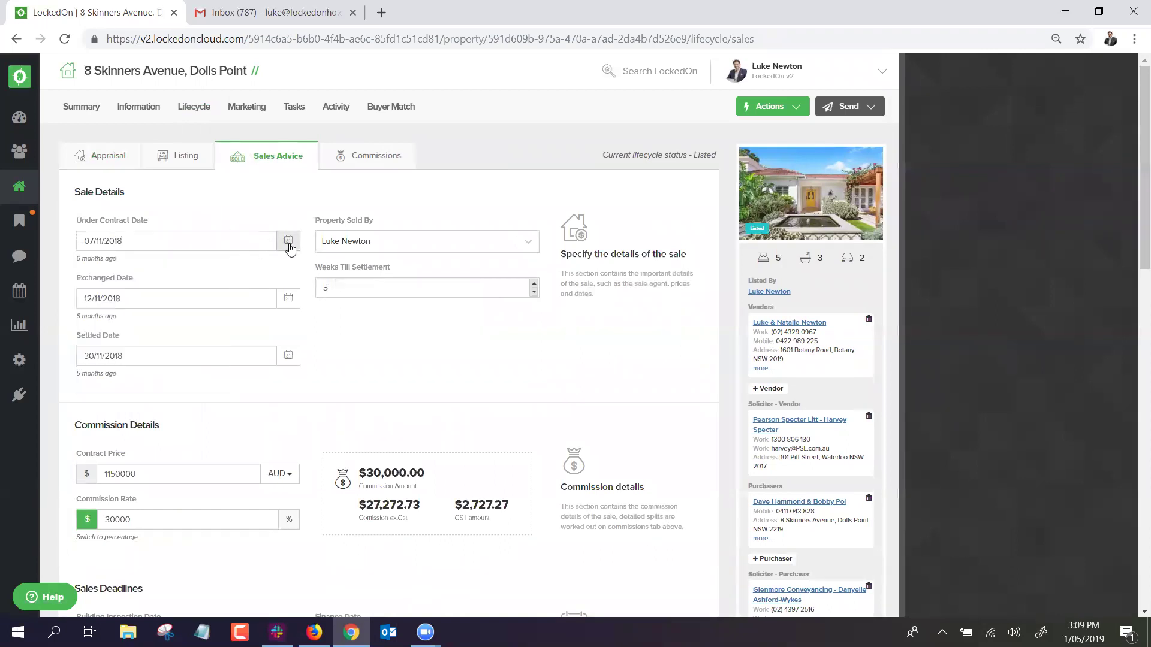
Mark the property as under offer in its listing details and save.
left_click(174, 157)
scroll(323, 268, "down", 8)
left_click(303, 295)
scroll(308, 286, "down", 5)
left_click(122, 433)
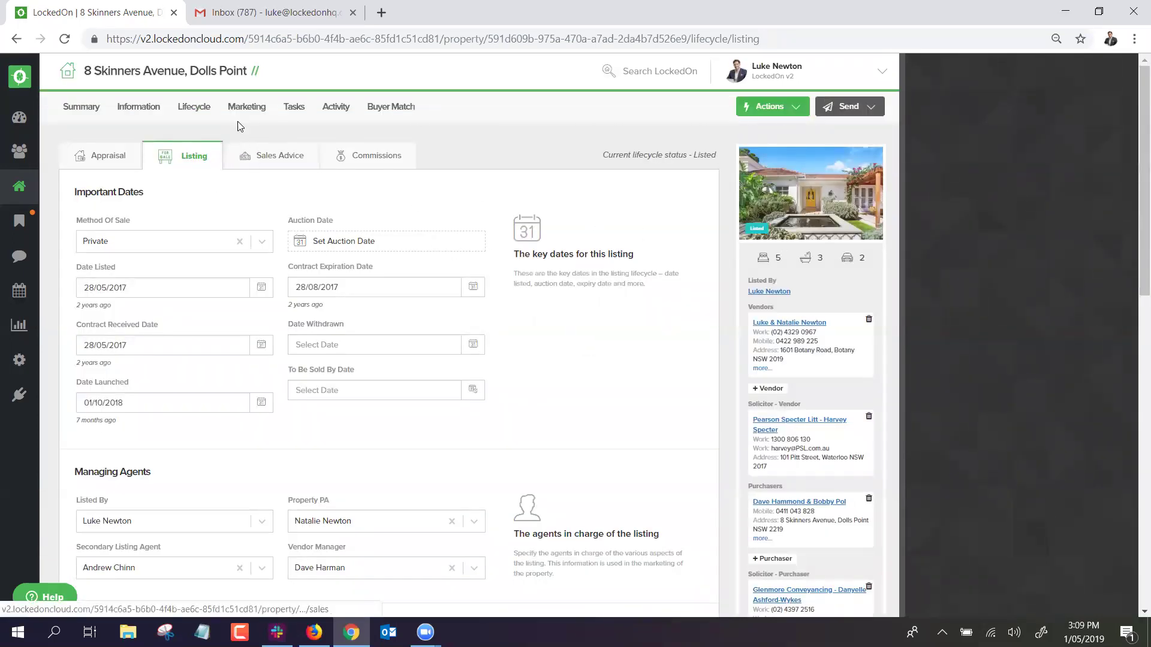
Set weeks till settlement to 7 and the settled date to 25/12/2018.
left_click(203, 119)
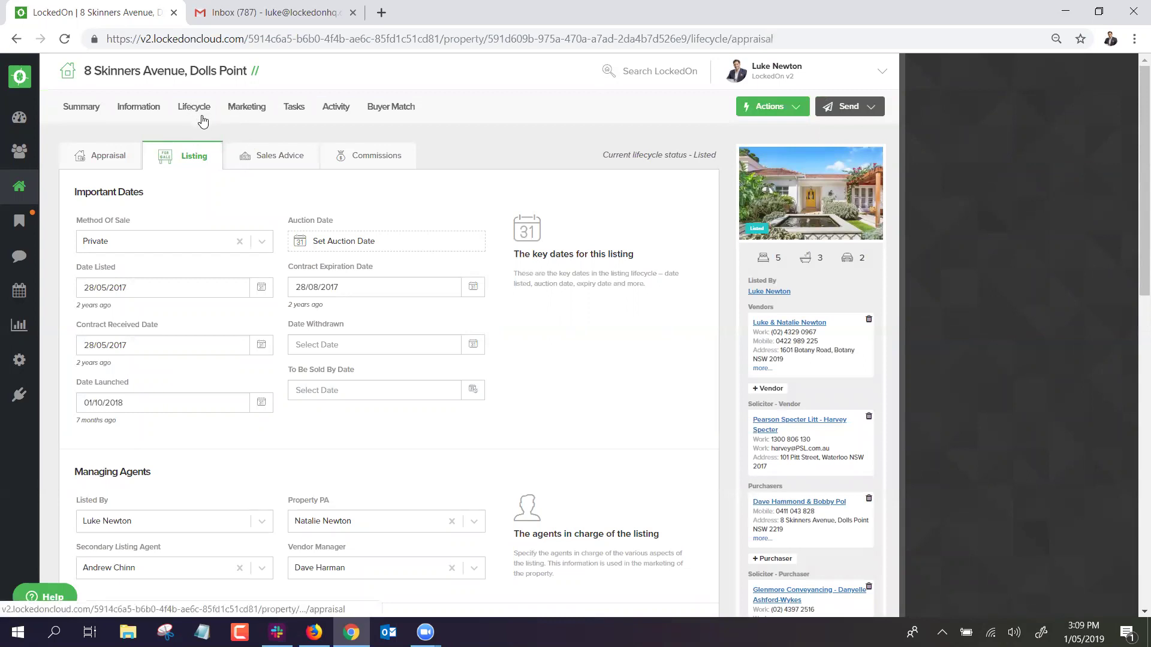
left_click(267, 155)
scroll(137, 217, "down", 1)
left_click(146, 223)
left_click(137, 209)
left_click_drag(357, 212, 304, 213)
type("7")
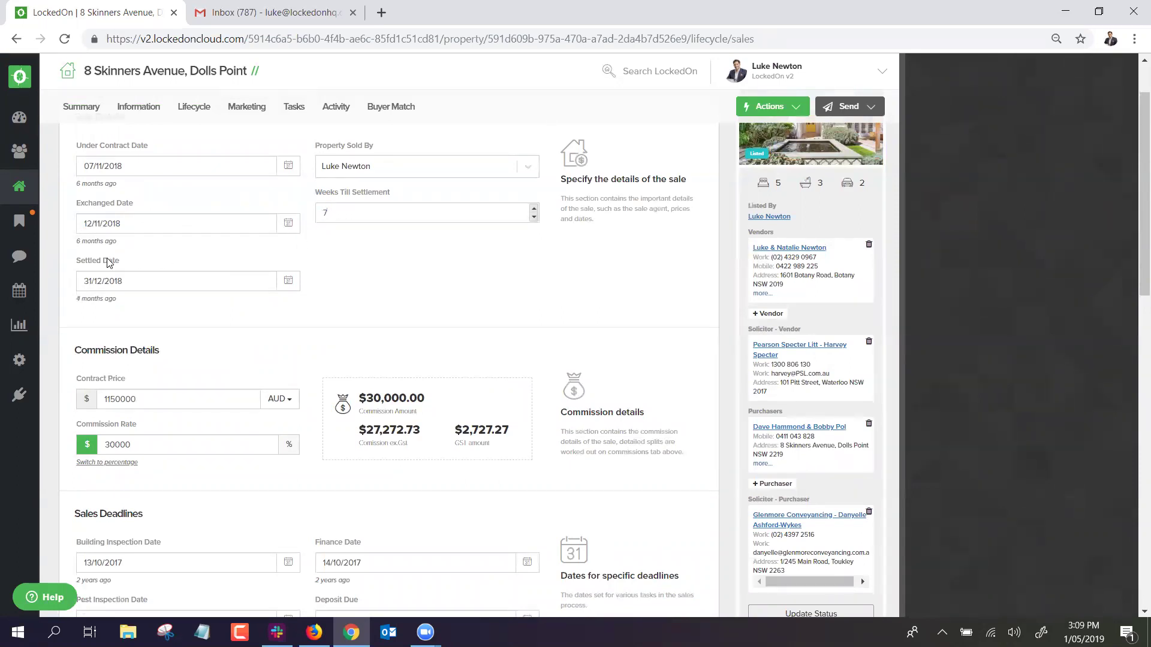
left_click(277, 285)
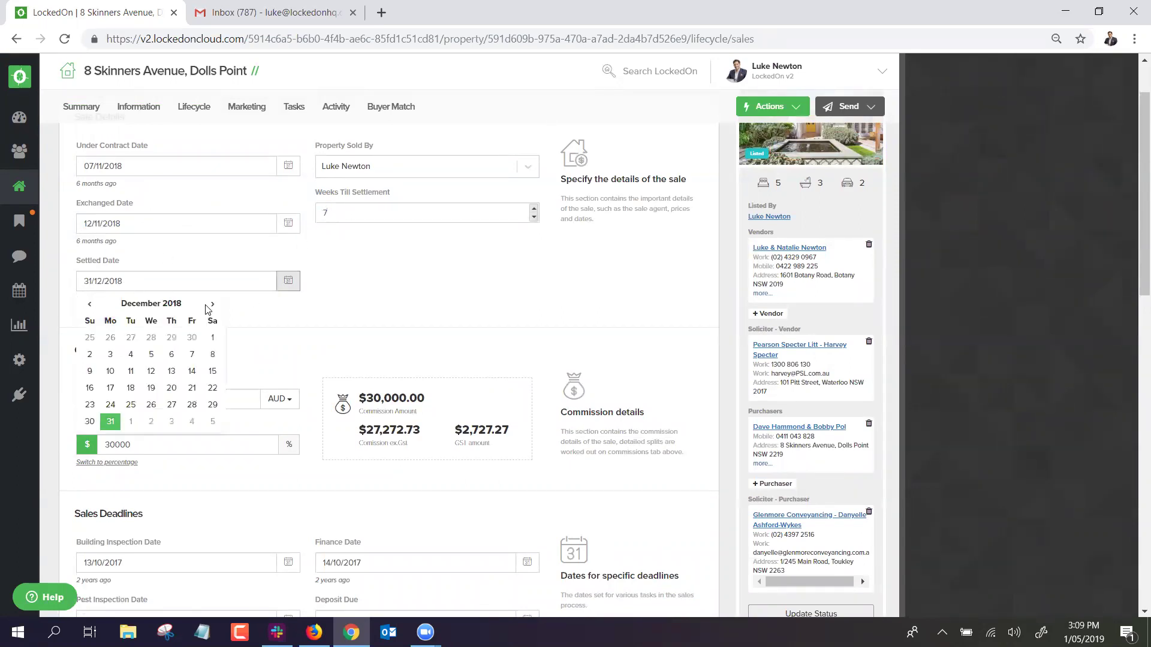
left_click(128, 402)
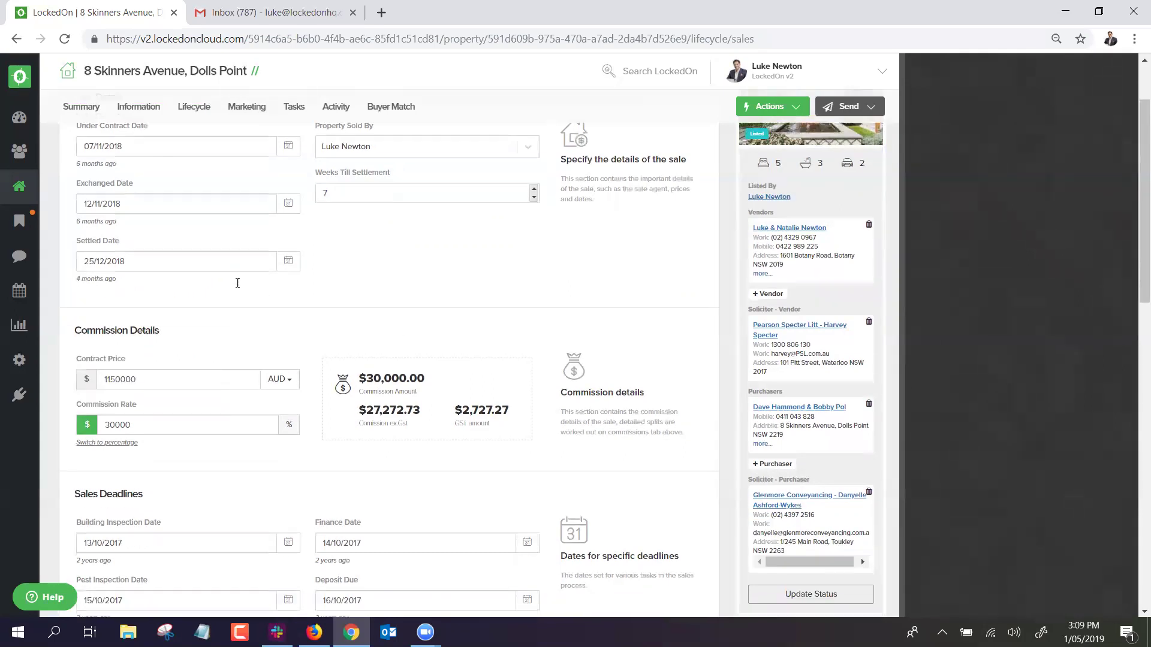
Change the commission rate from 30000 to 2 percent.
scroll(241, 288, "down", 3)
double_click(119, 249)
left_click(107, 294)
left_click_drag(106, 293, 191, 296)
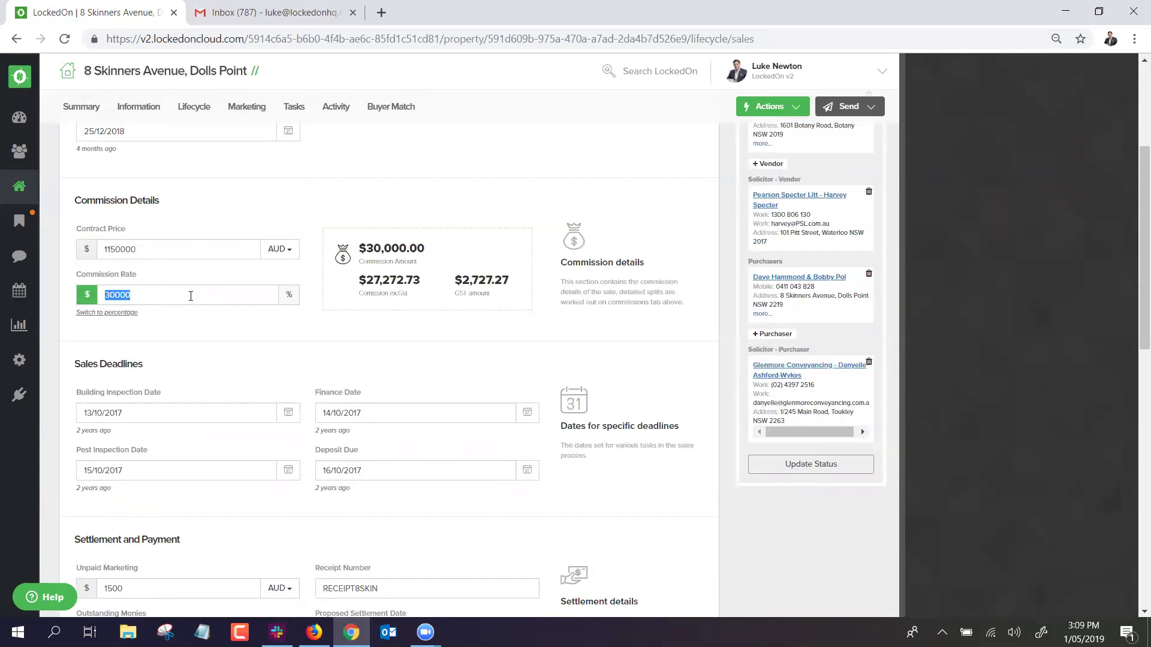
type("2")
left_click(289, 295)
left_click(181, 247)
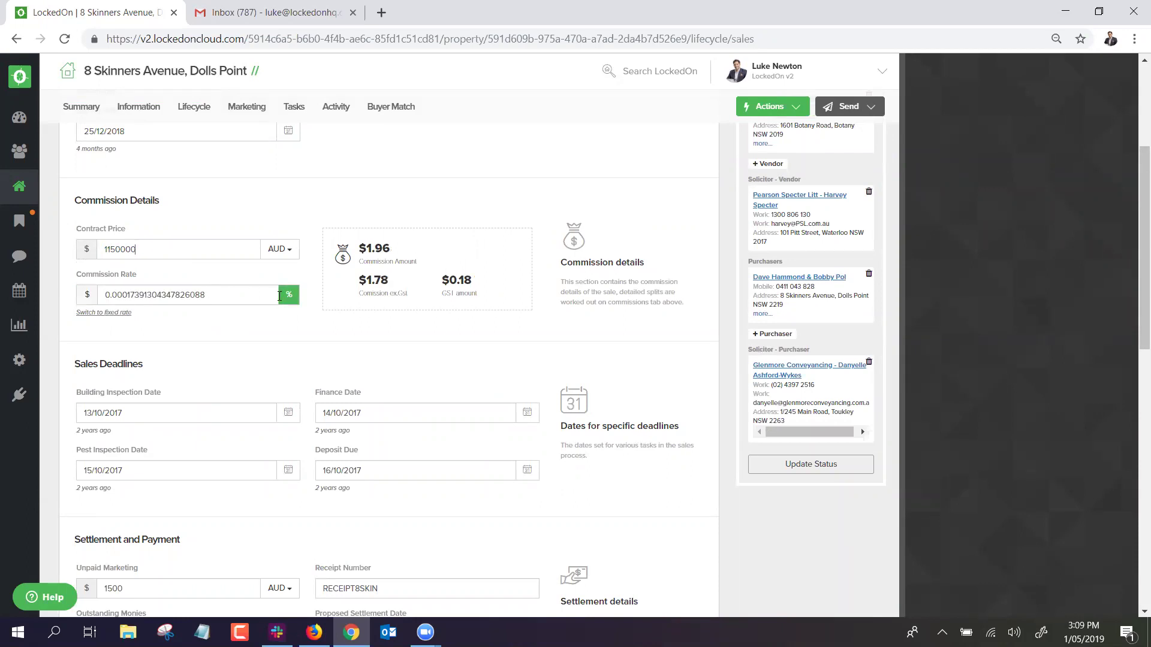
double_click(157, 293)
type("2")
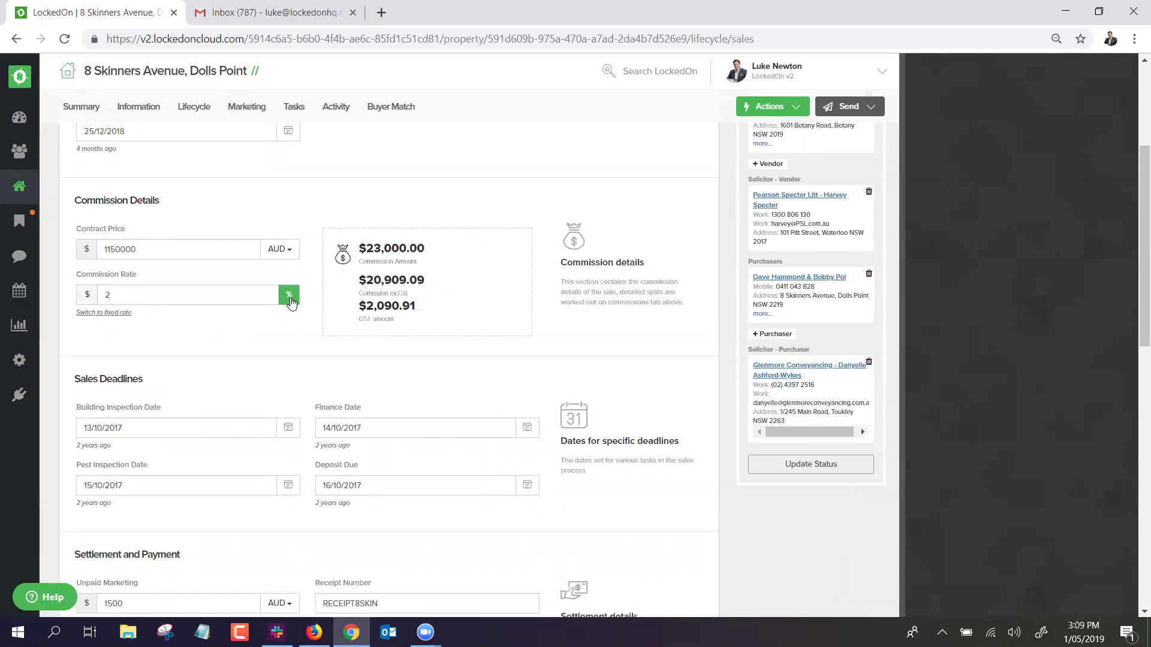
Choose the Test Solicitors contact as purchaser solicitor and update the sales advice.
scroll(186, 330, "down", 3)
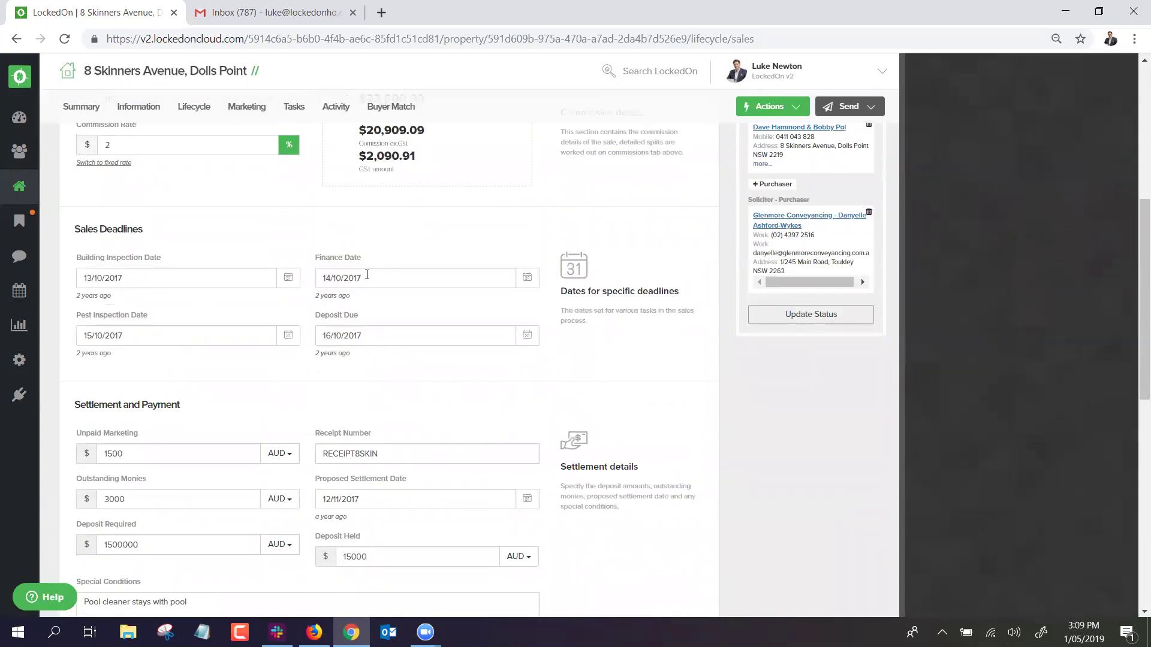
scroll(338, 322, "down", 3)
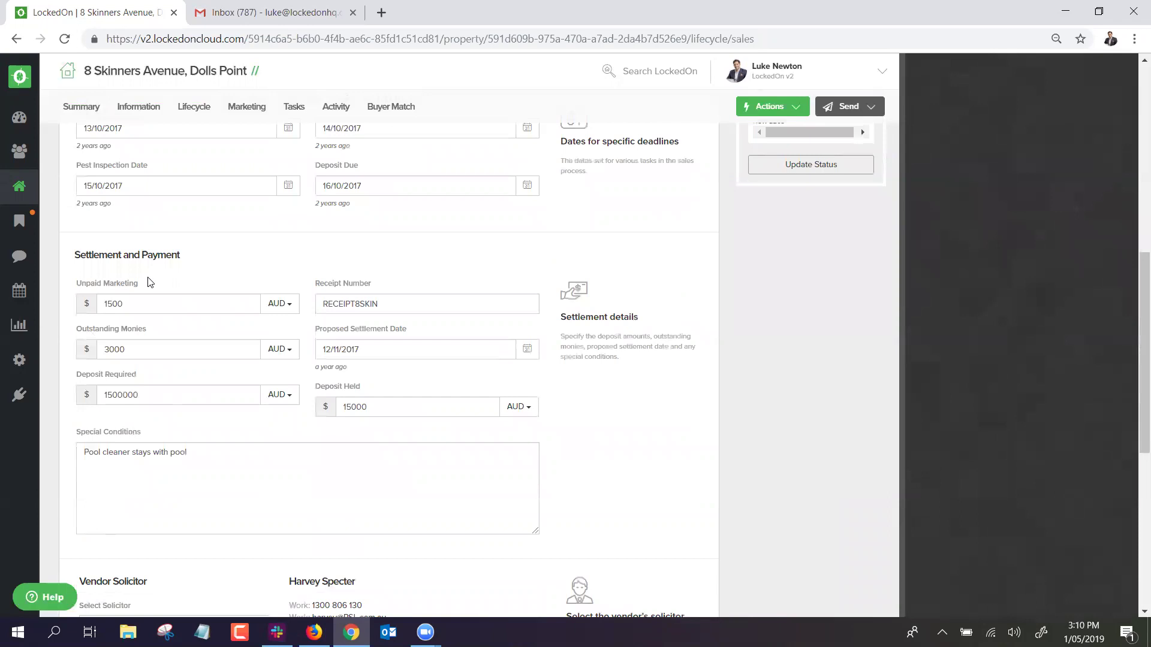
scroll(316, 341, "down", 4)
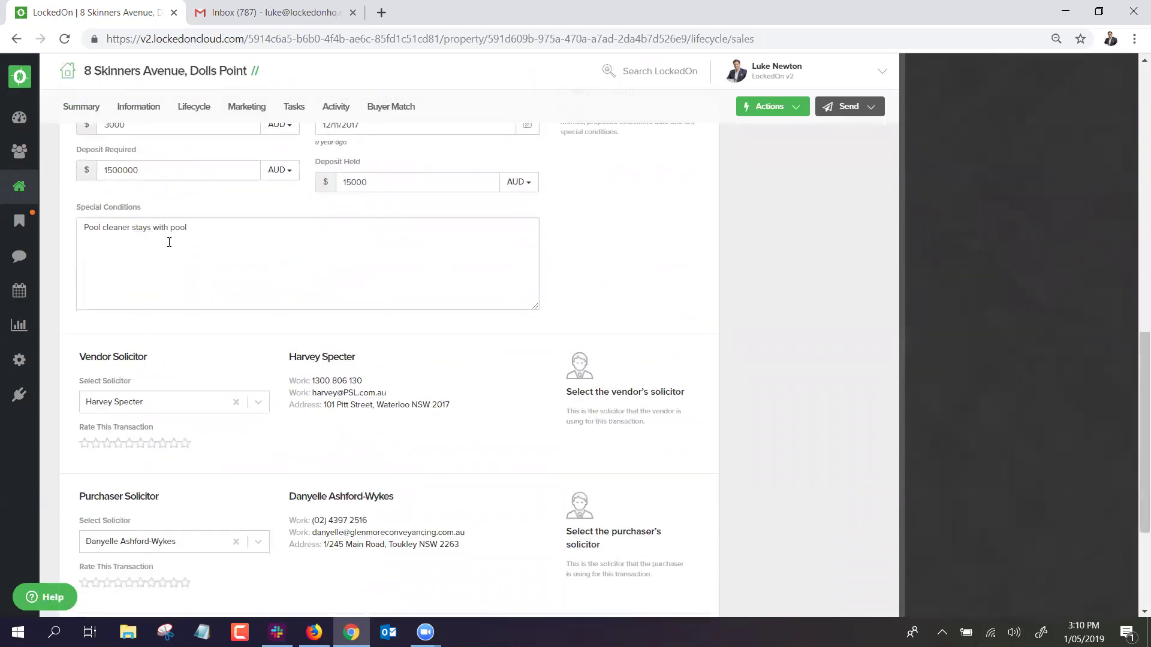
scroll(180, 288, "down", 3)
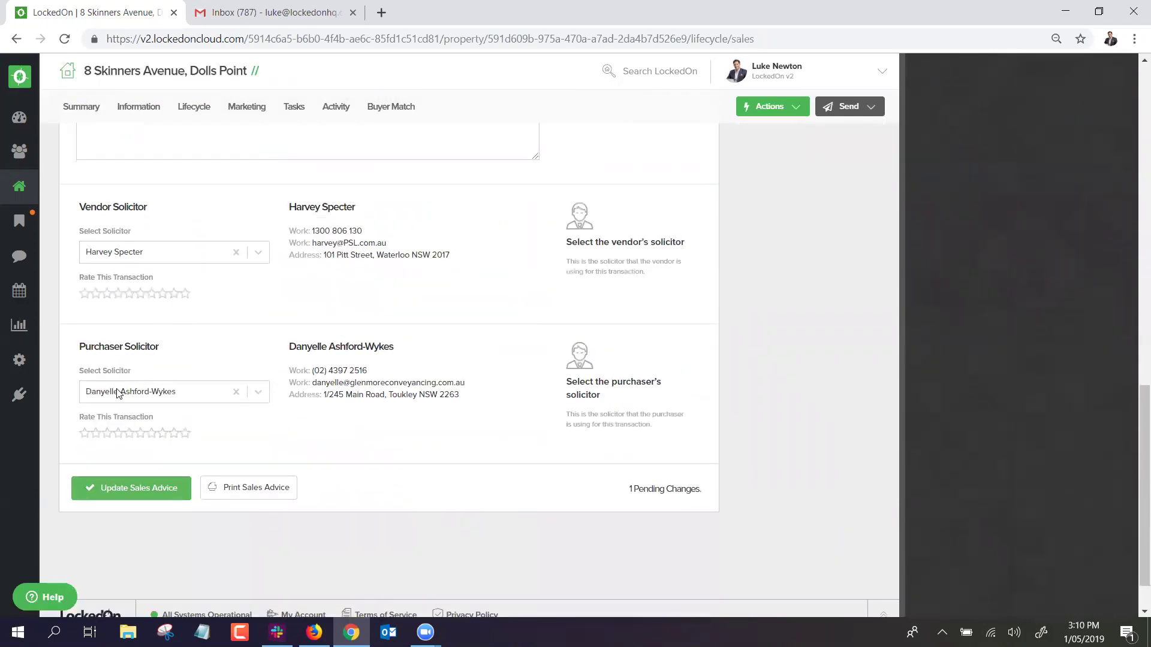
left_click(258, 393)
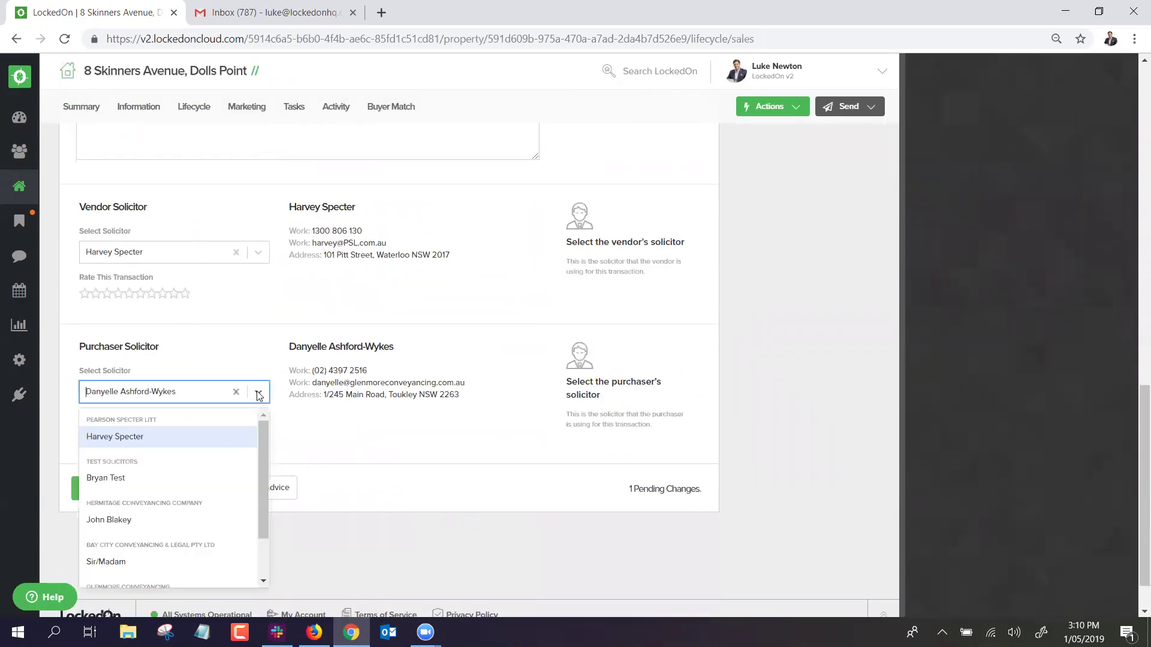
left_click(122, 485)
left_click(143, 488)
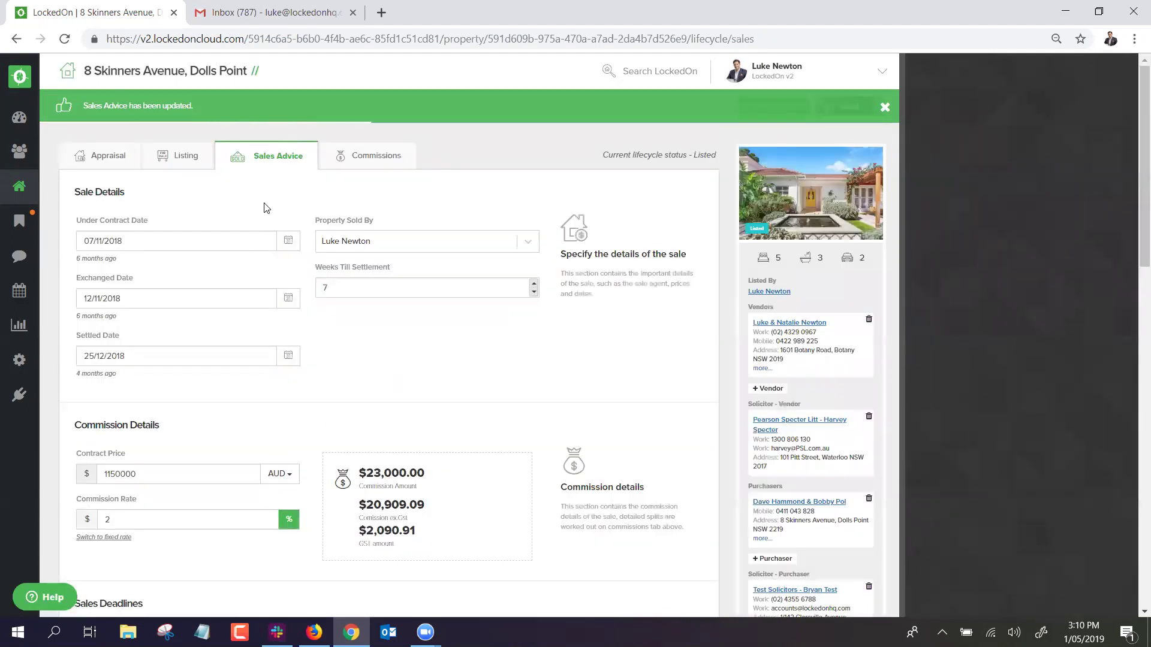
Remove the linked purchasers from the property.
scroll(599, 329, "down", 1)
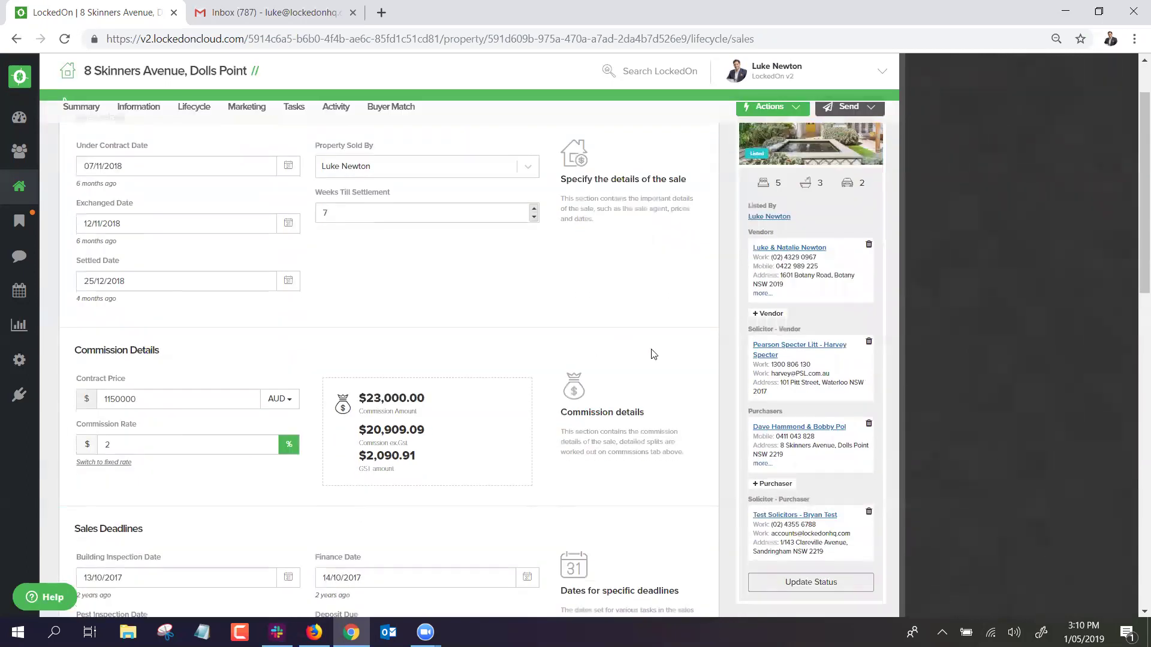
left_click(869, 427)
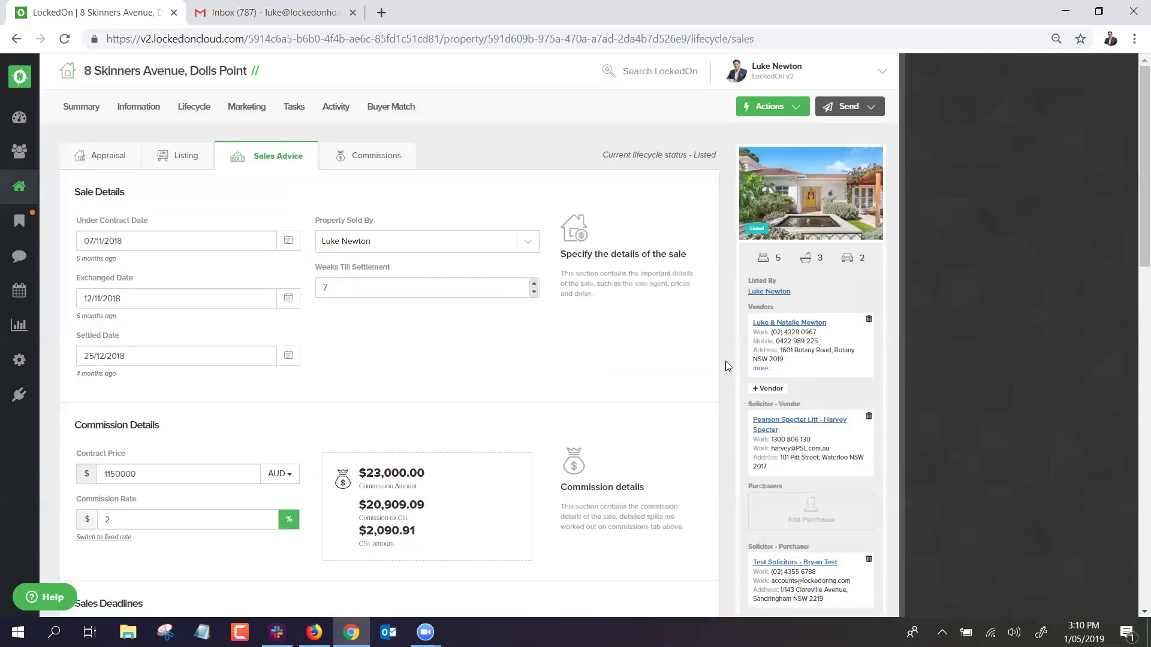
scroll(725, 361, "down", 4)
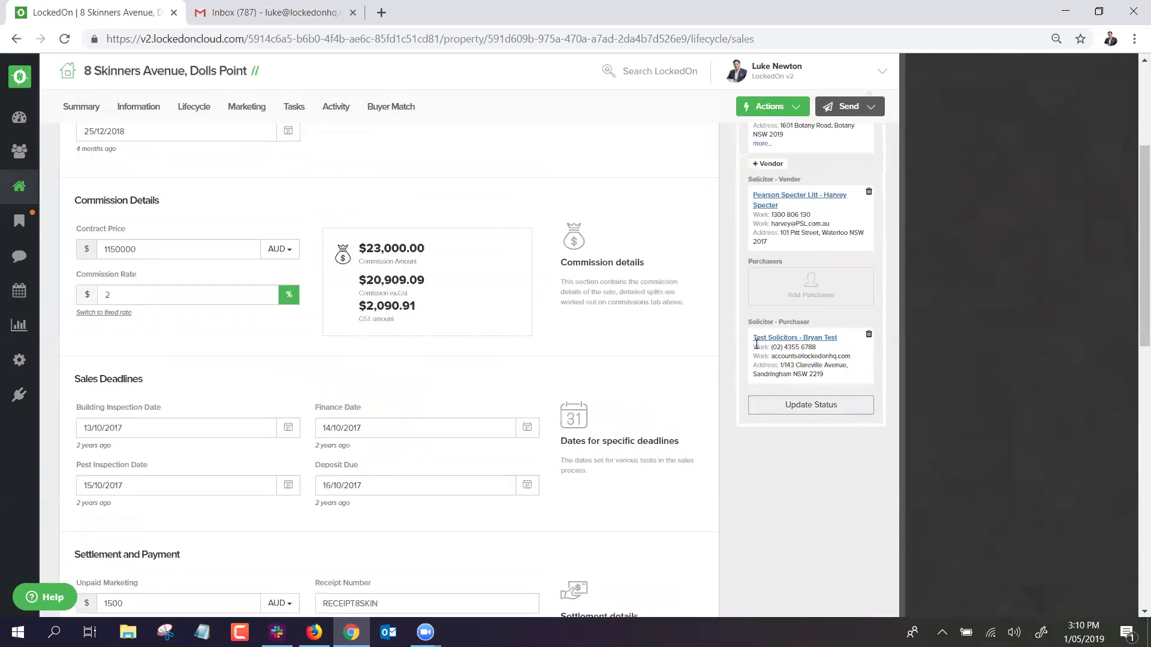
Search for the purchaser client by name and link them back as purchaser.
left_click(808, 292)
left_click(472, 244)
type("dave")
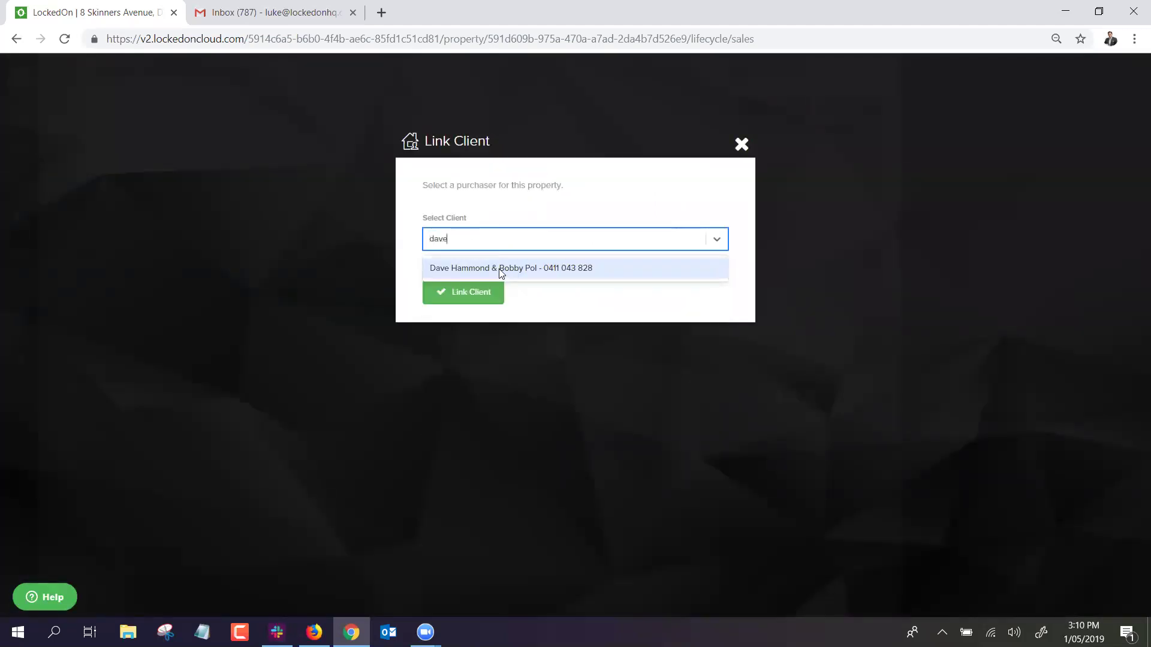
left_click(502, 274)
left_click(472, 300)
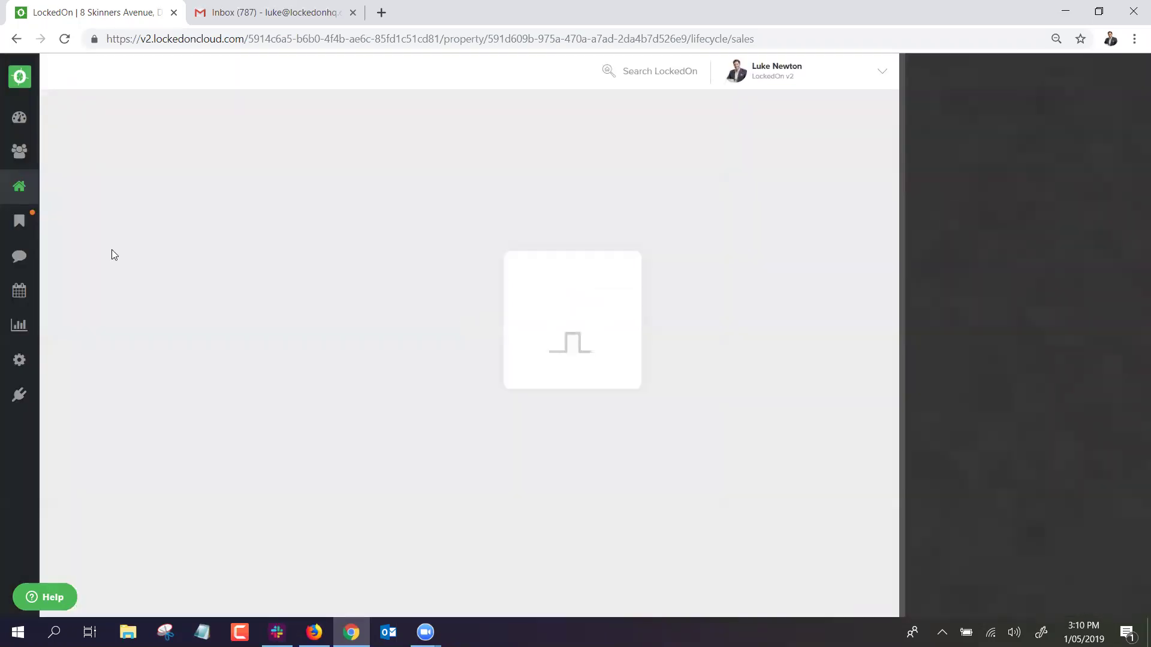
scroll(683, 317, "down", 5)
scroll(756, 324, "up", 3)
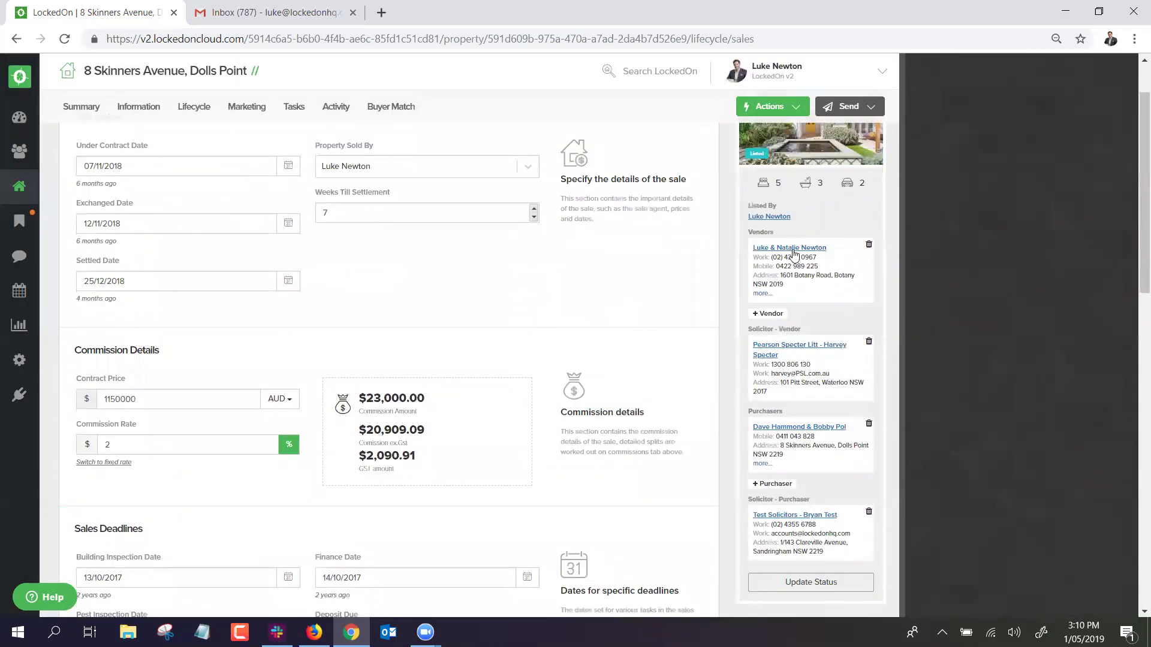
scroll(795, 252, "up", 1)
scroll(769, 335, "down", 1)
scroll(769, 335, "down", 4)
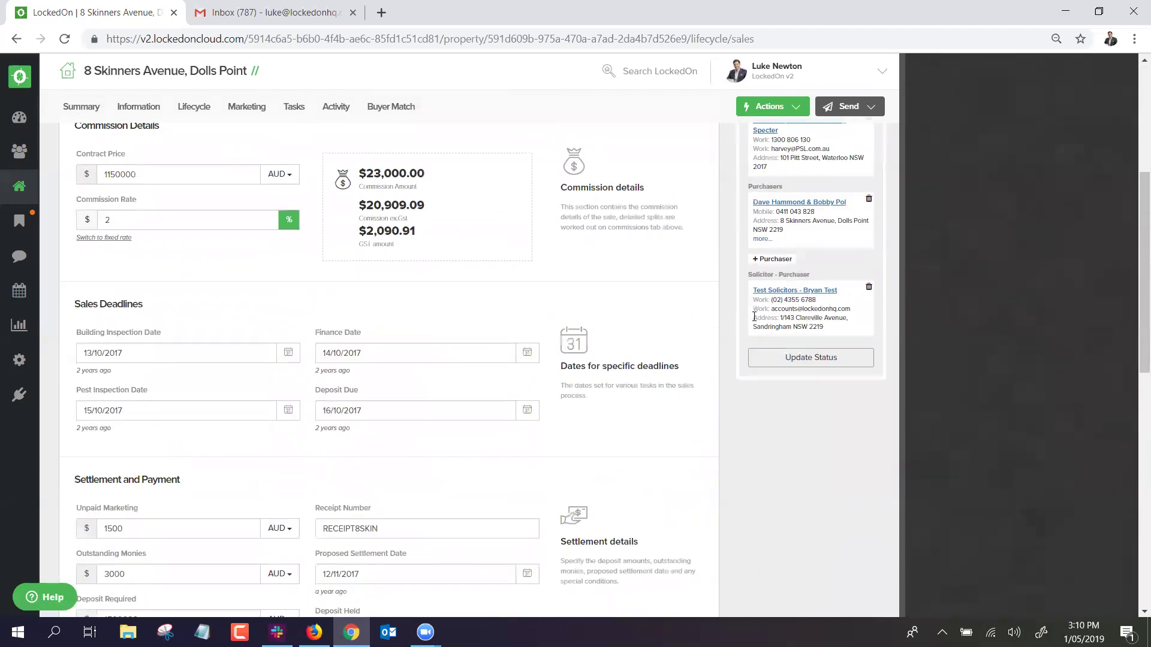
scroll(754, 317, "up", 5)
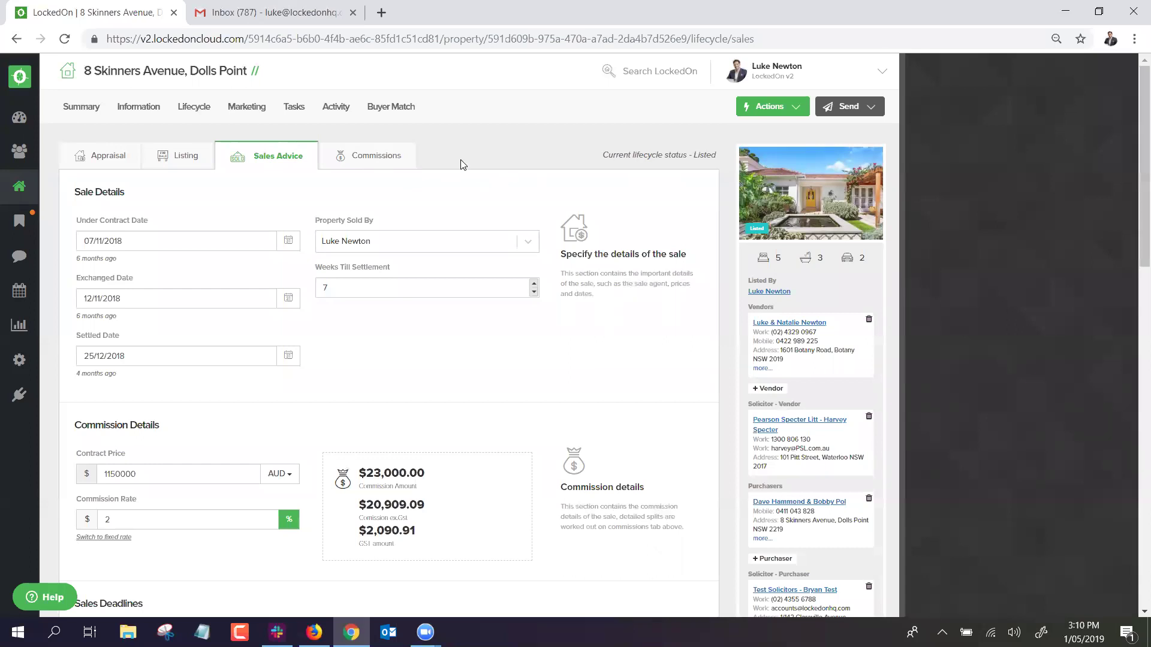
scroll(527, 226, "down", 4)
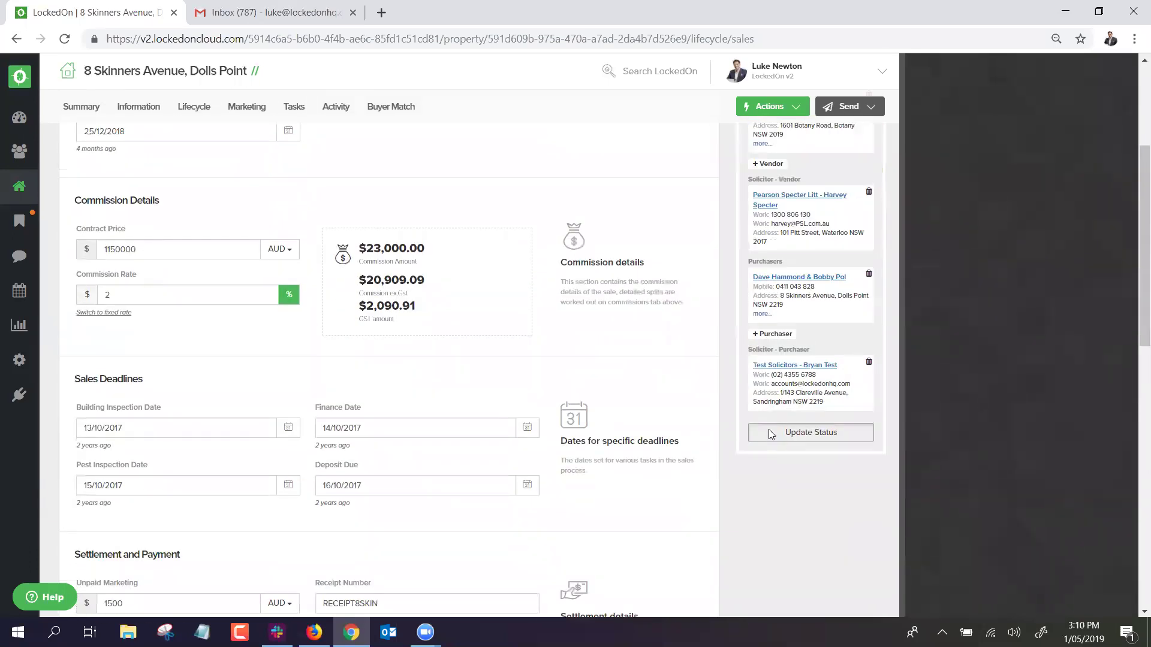
Change the property's lifecycle status to Exchanged.
left_click(771, 434)
left_click(398, 278)
left_click(360, 413)
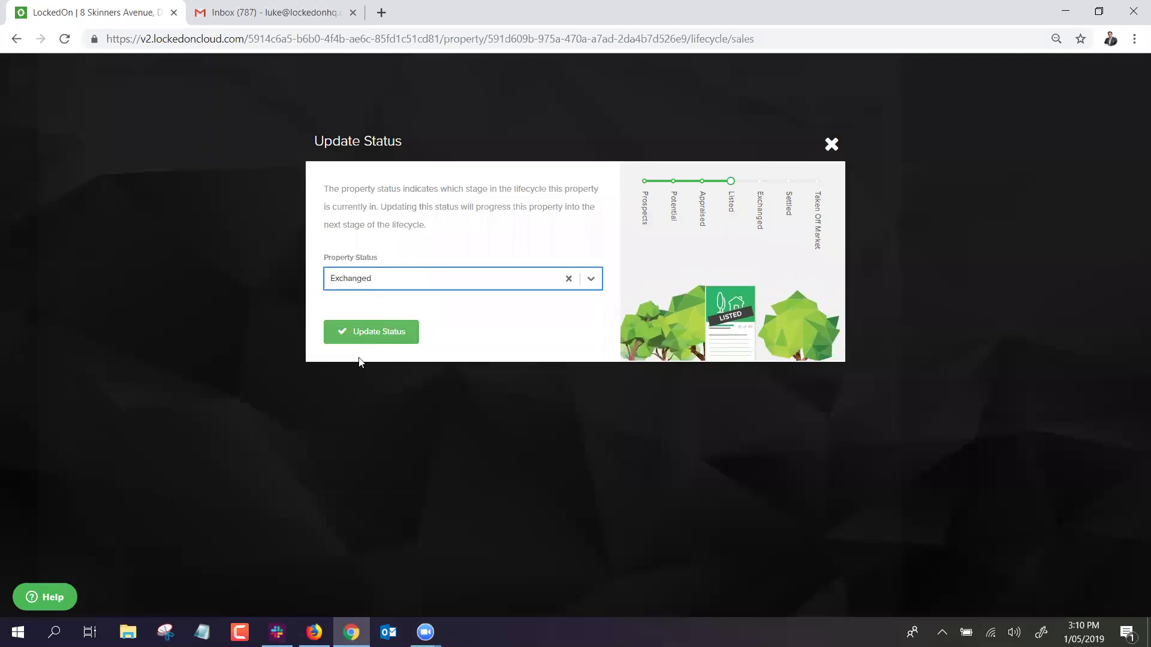
left_click(370, 332)
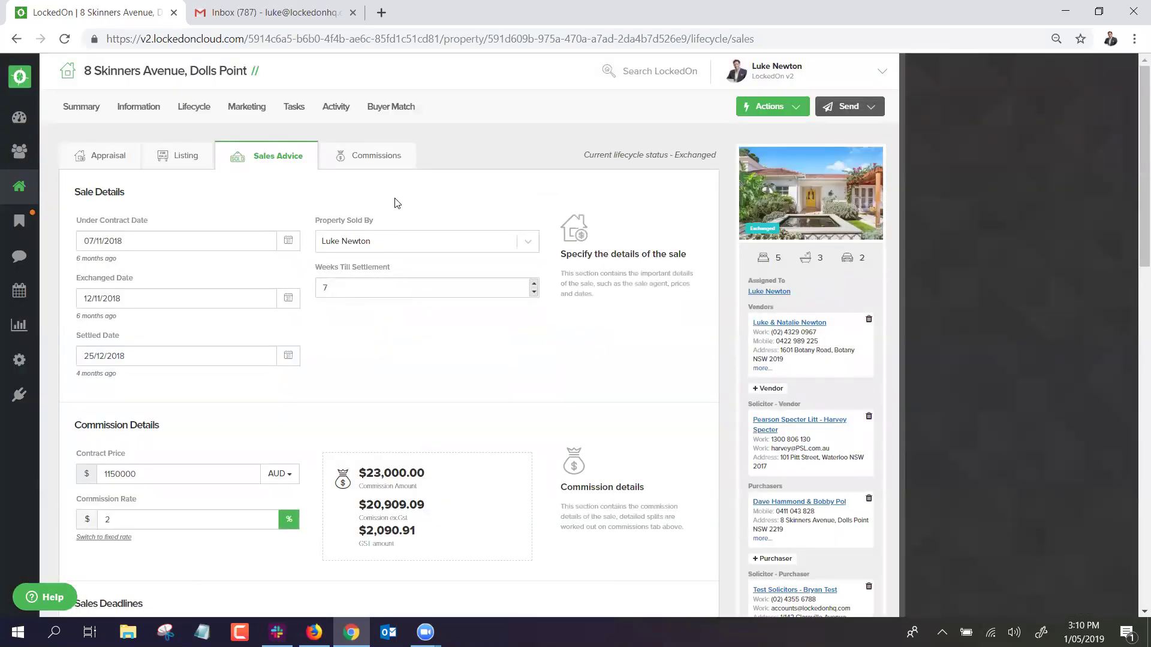
Apply the 5.1 Exchanged to Settlement - Vendor DNA plan to the property.
left_click(771, 109)
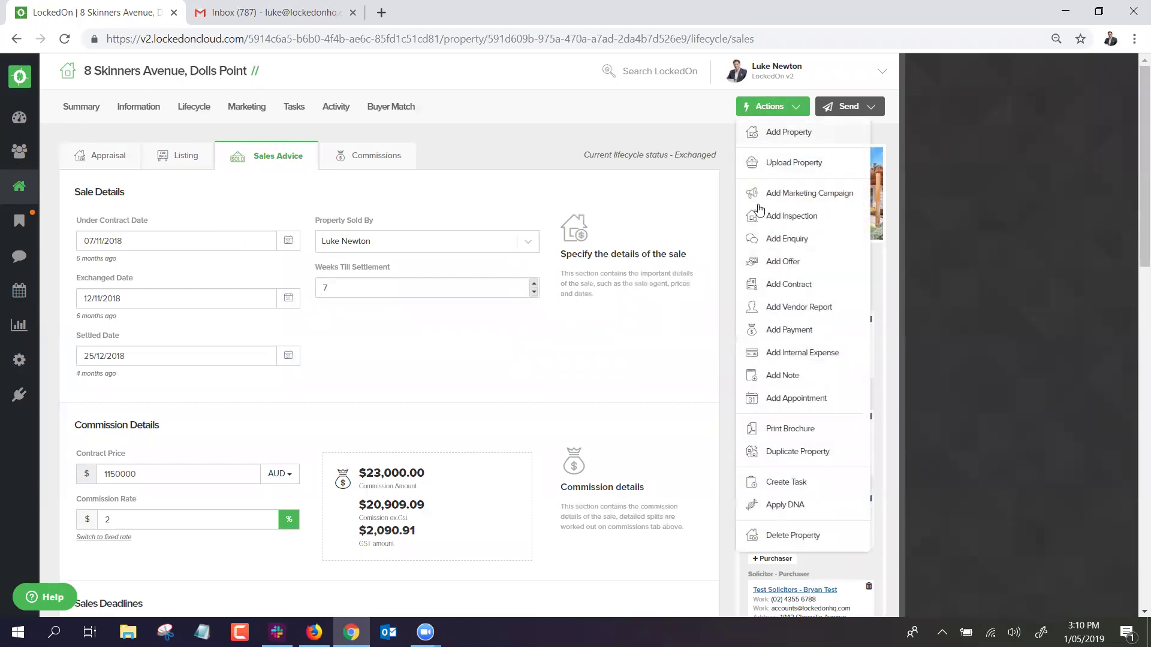
left_click(778, 506)
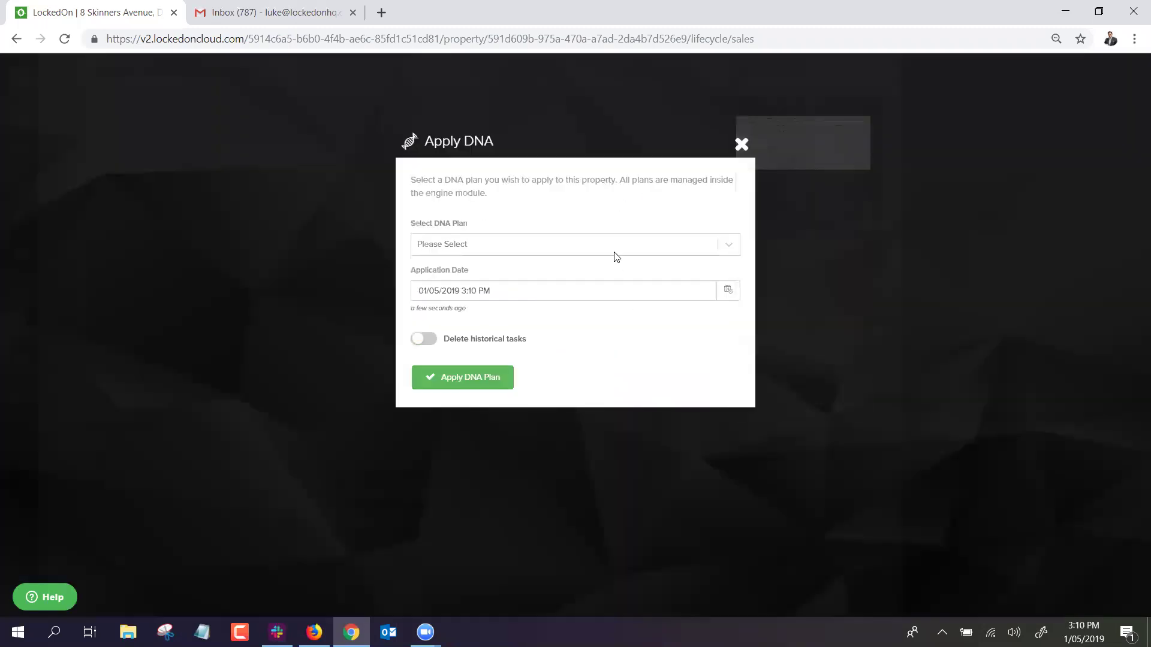
left_click(491, 246)
scroll(480, 323, "down", 1)
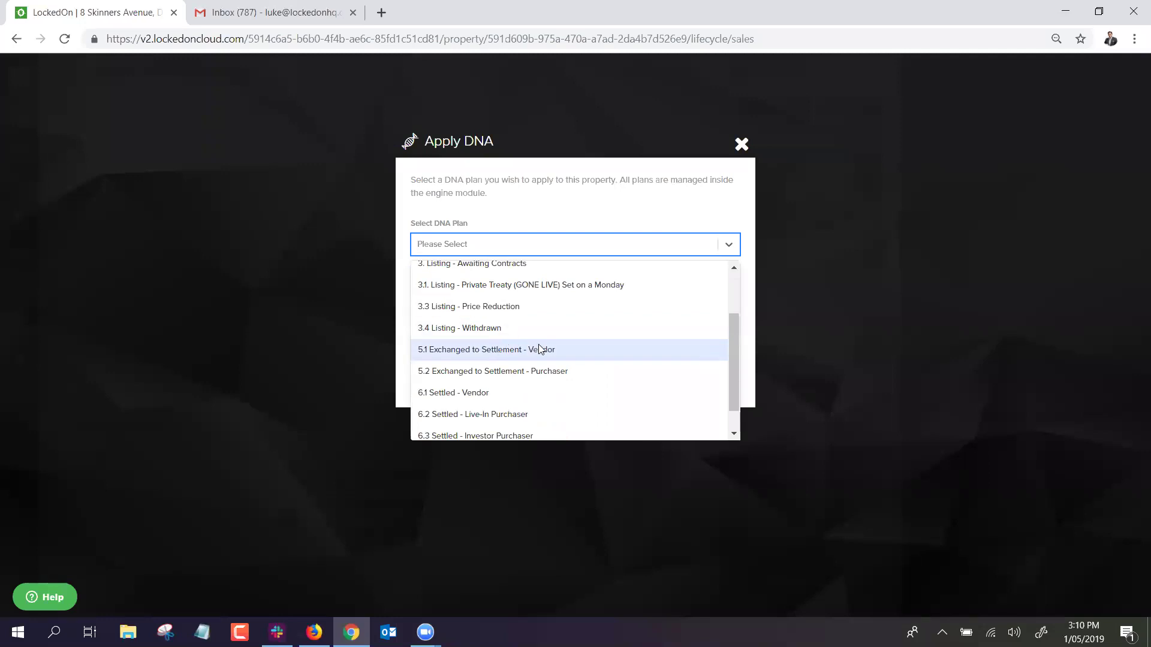
left_click(501, 348)
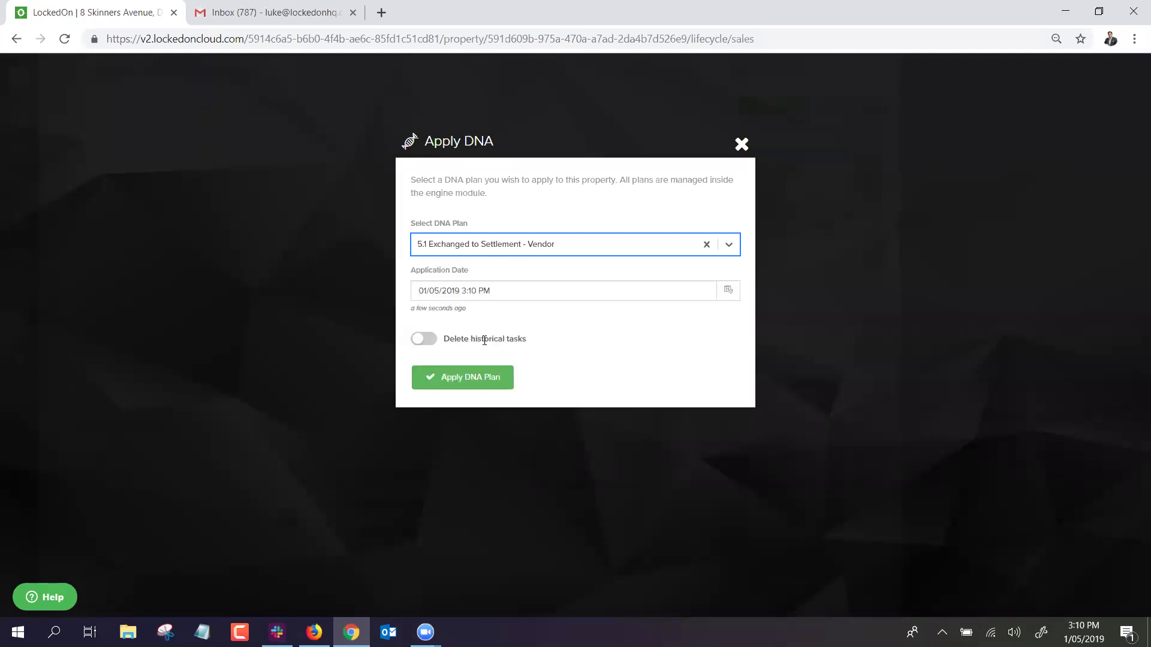
left_click(464, 378)
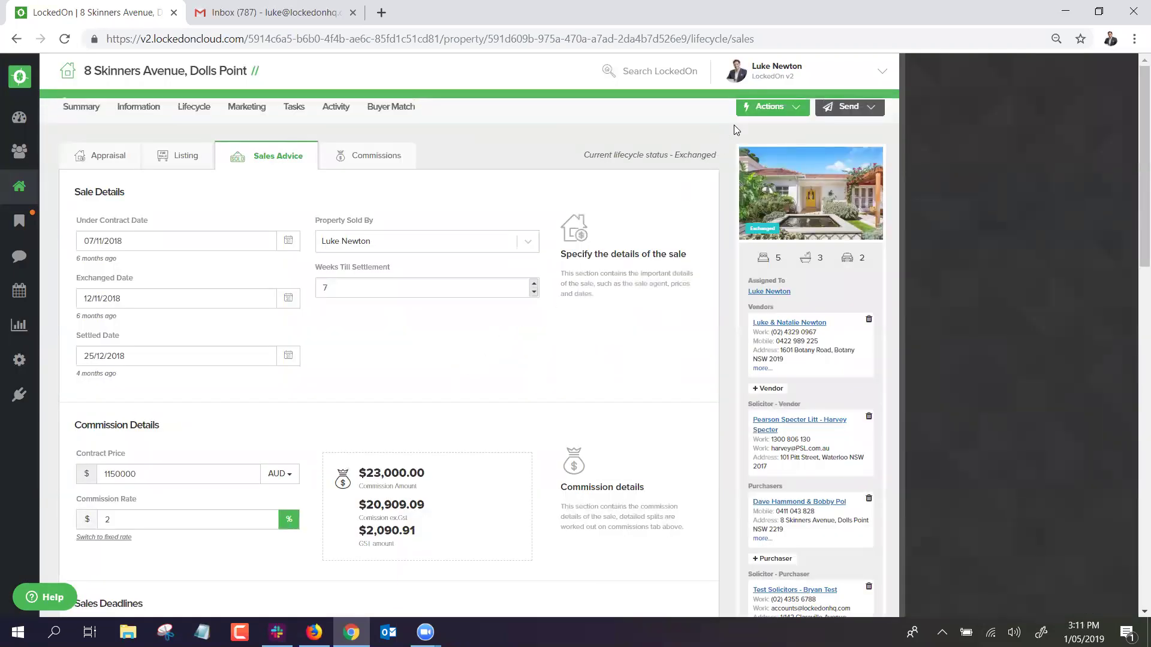
Assign the sale to a different selling agent and save the sales advice.
left_click(756, 112)
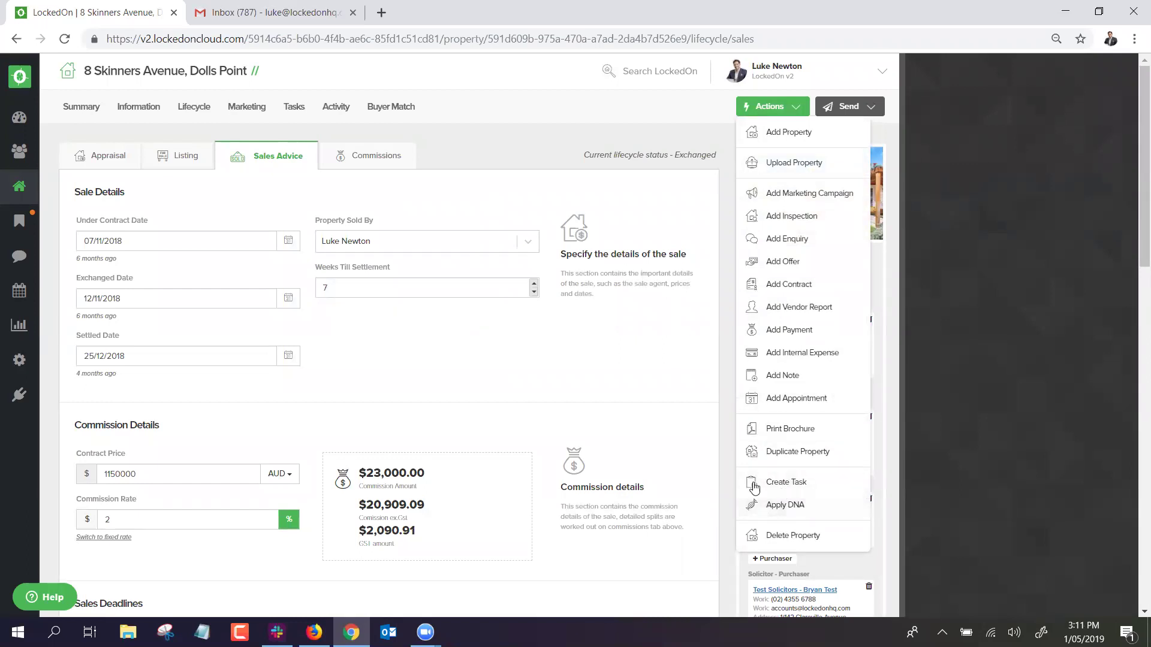
left_click(368, 254)
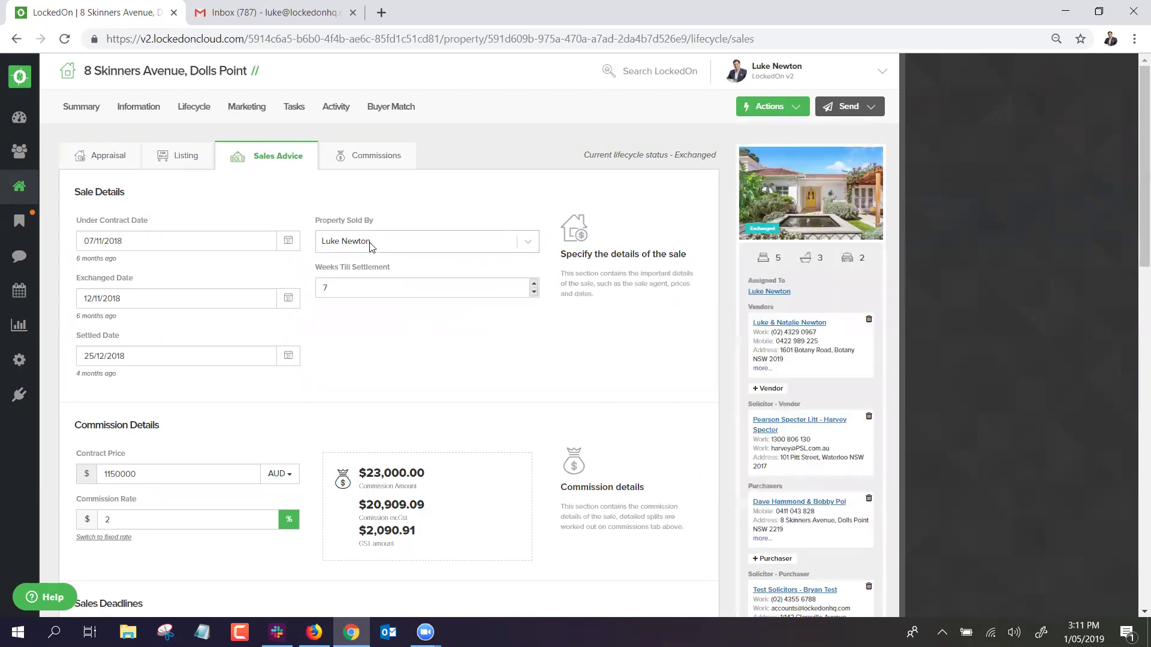
left_click(371, 245)
left_click(354, 271)
scroll(257, 449, "down", 15)
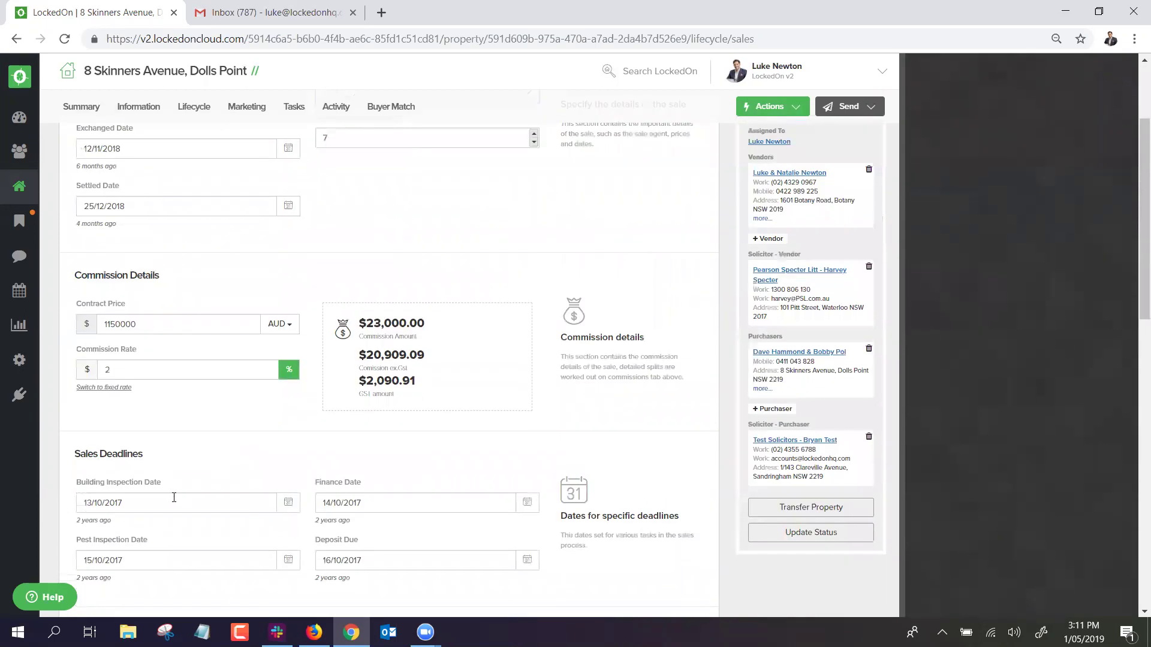
scroll(133, 484, "down", 3)
left_click(135, 434)
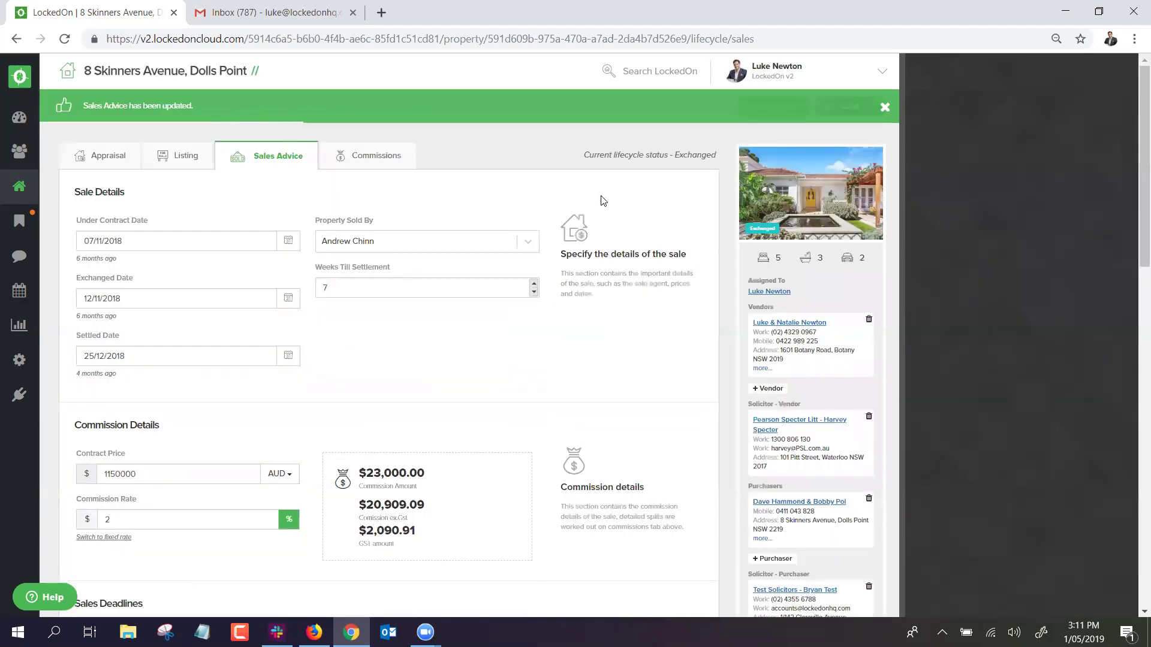
Apply the 5.2 Exchanged to Settlement - Purchaser DNA plan, then go to the Properties list.
left_click(772, 107)
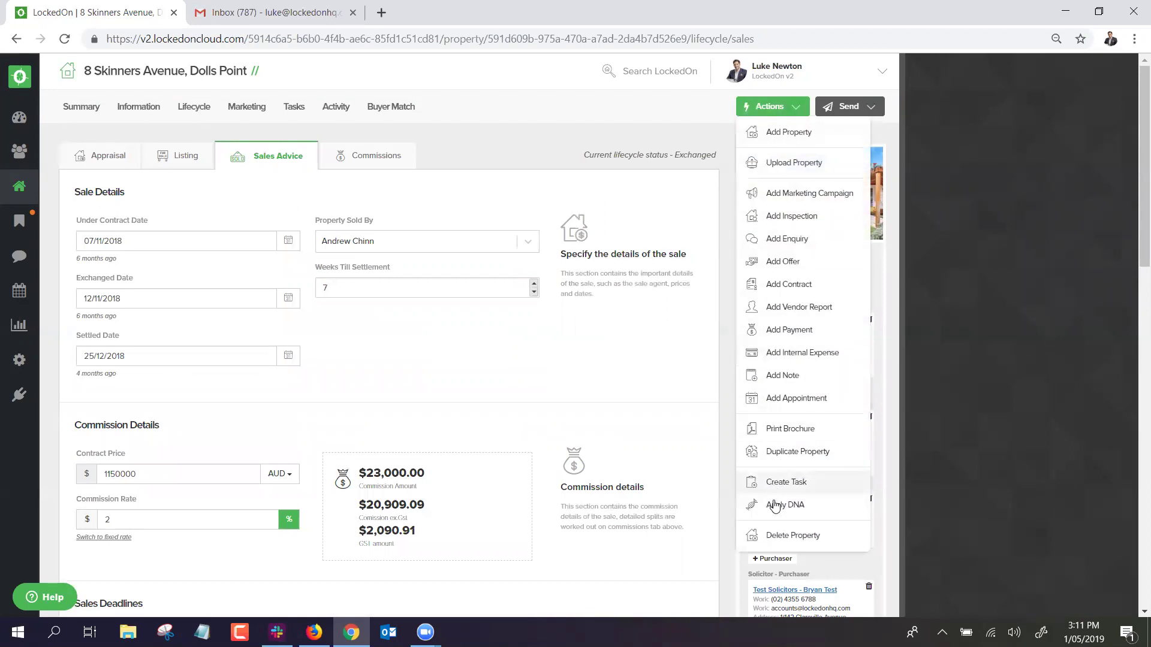
left_click(785, 501)
left_click(434, 243)
scroll(496, 360, "down", 1)
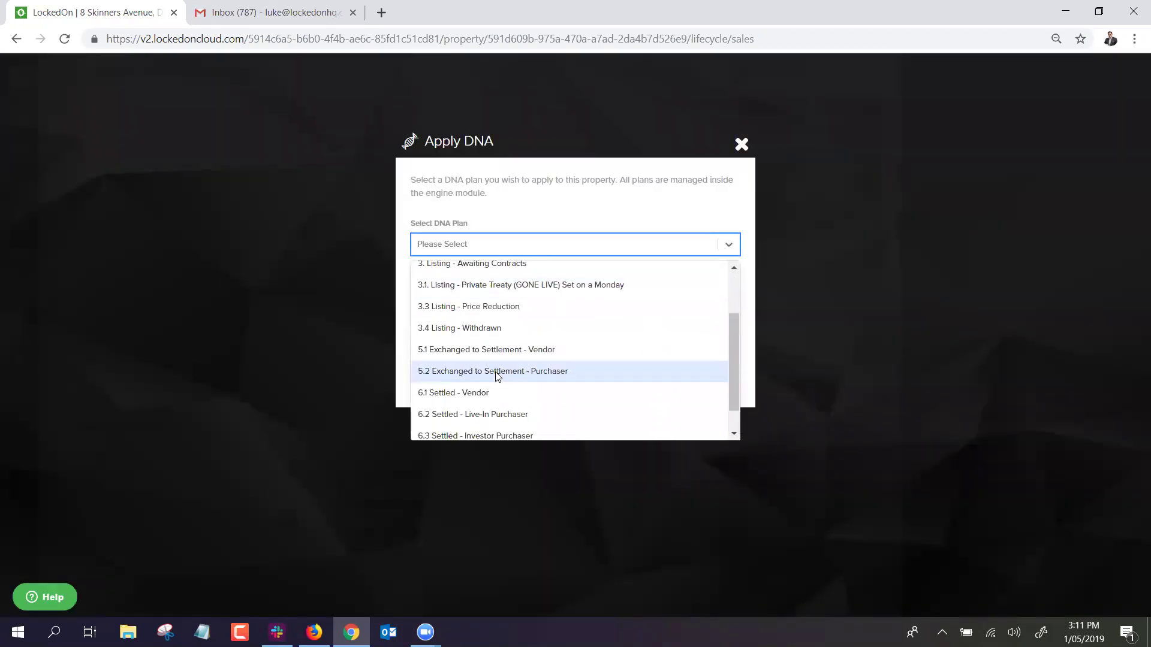
left_click(530, 375)
left_click(463, 379)
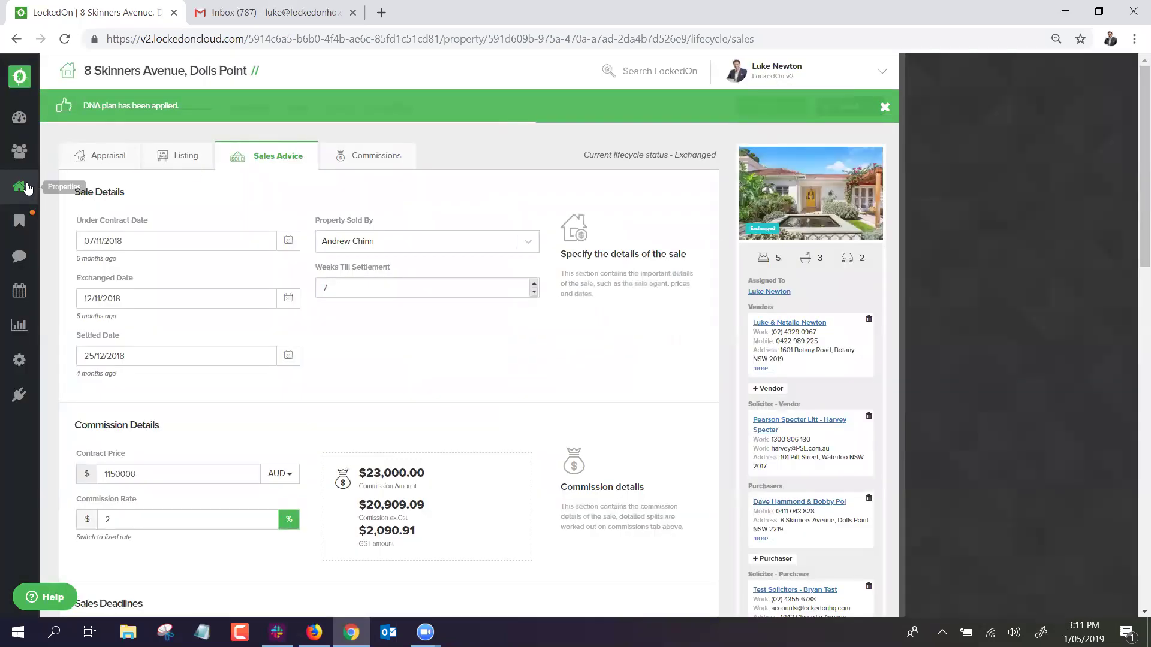
left_click(20, 186)
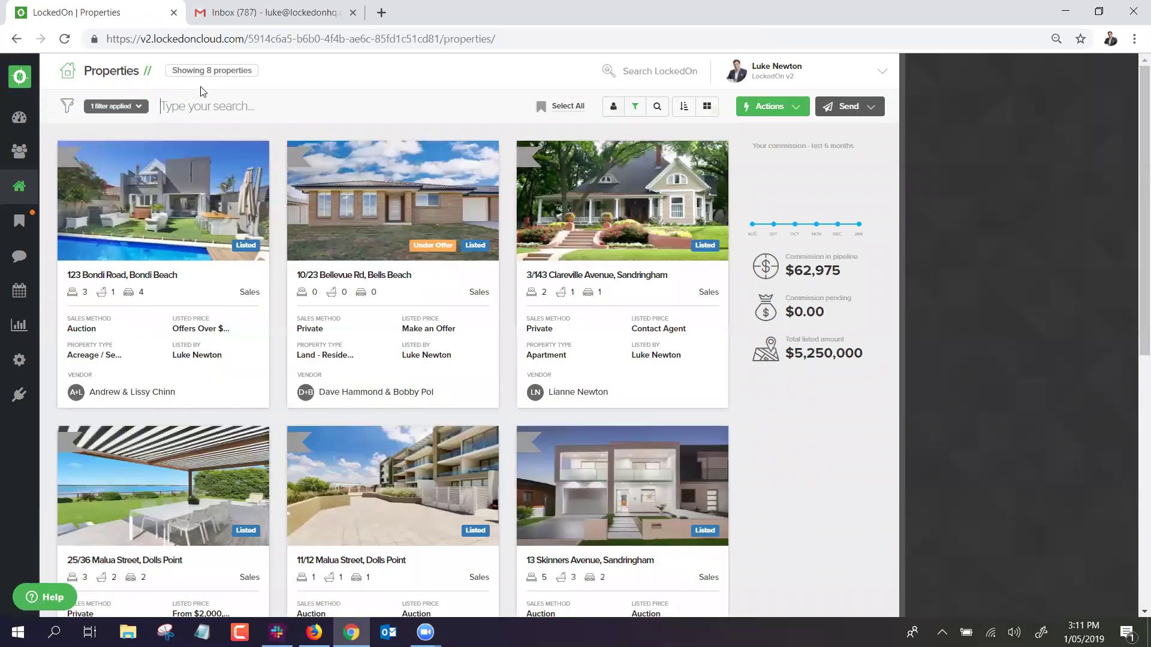
left_click(123, 108)
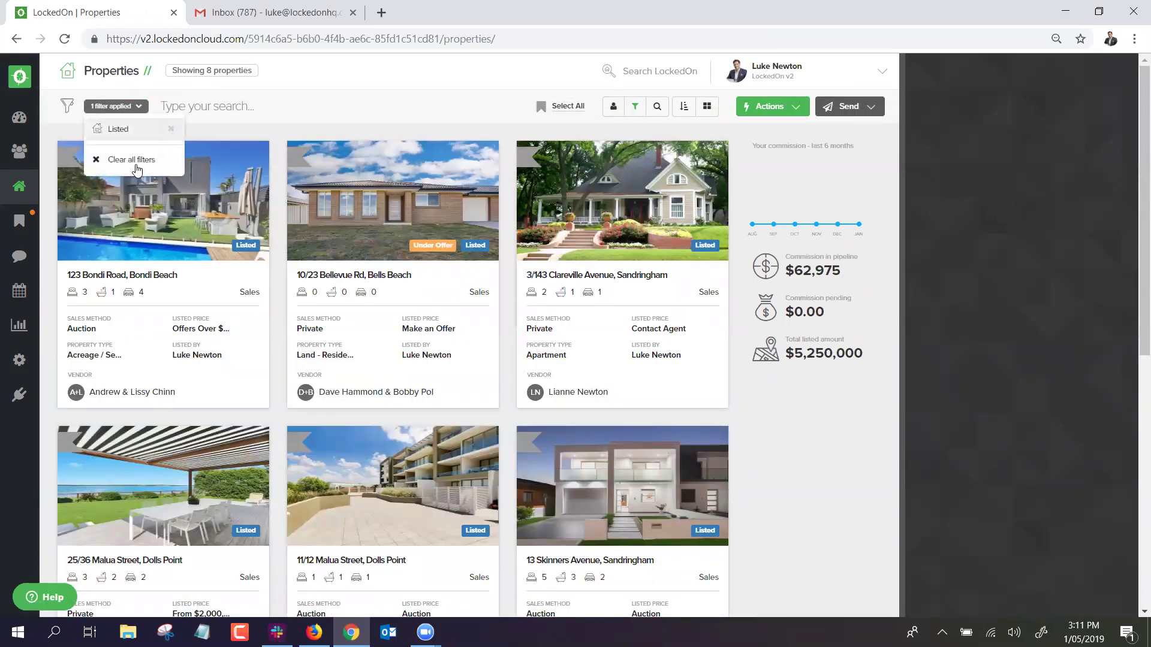
left_click(144, 160)
left_click(635, 106)
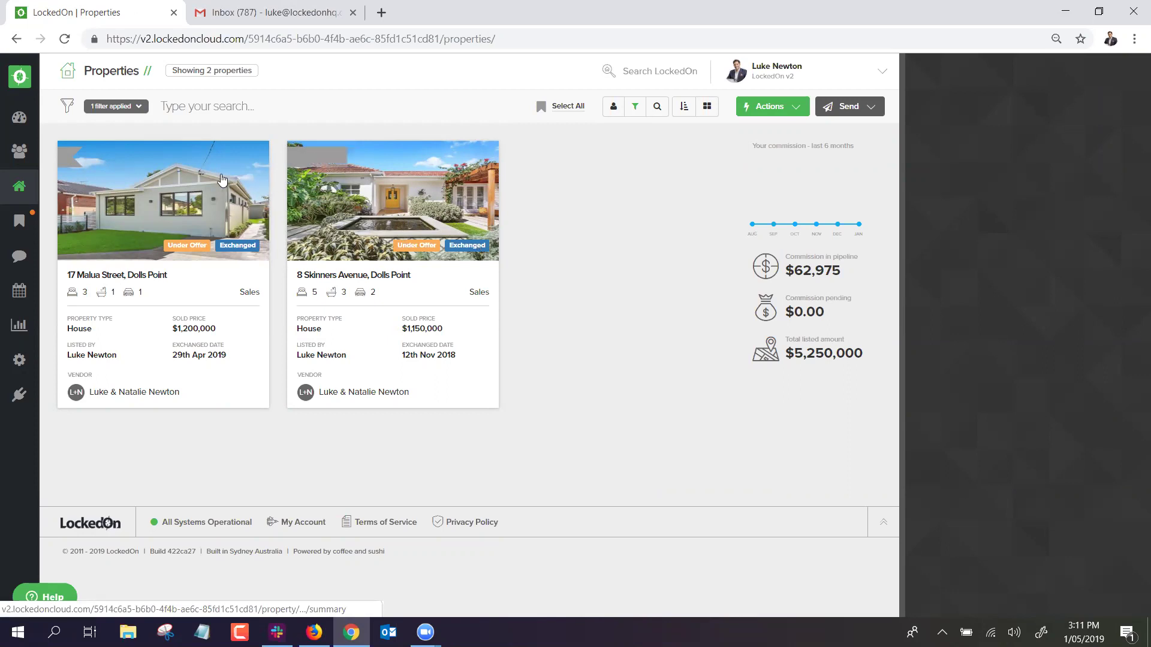
left_click(630, 109)
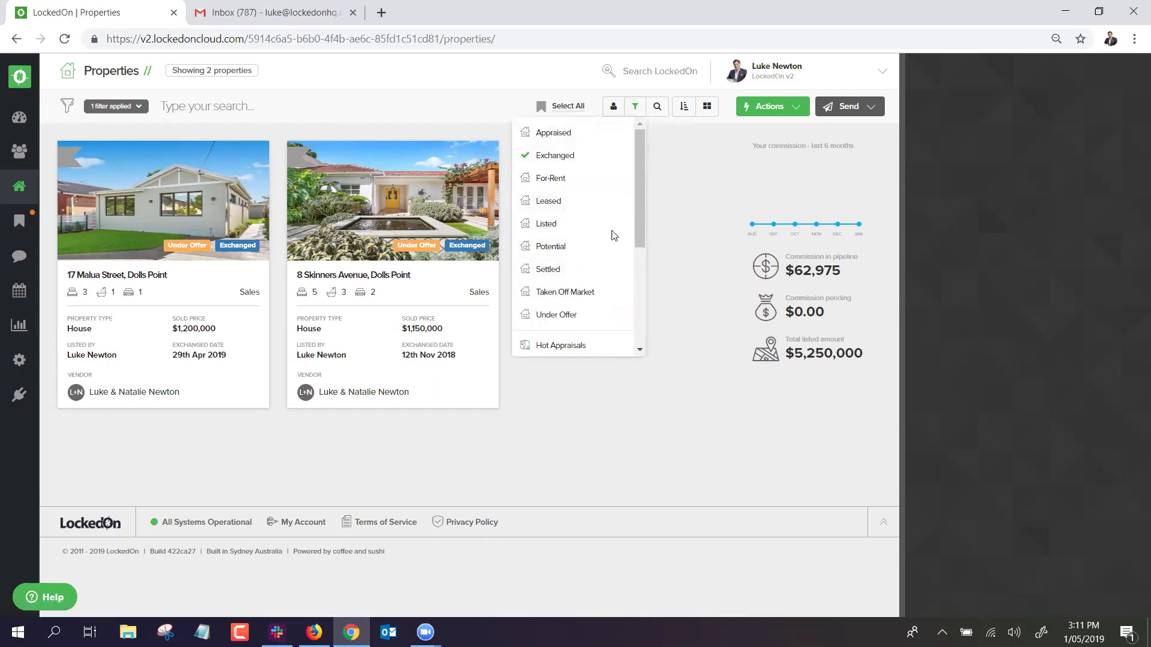
left_click(368, 183)
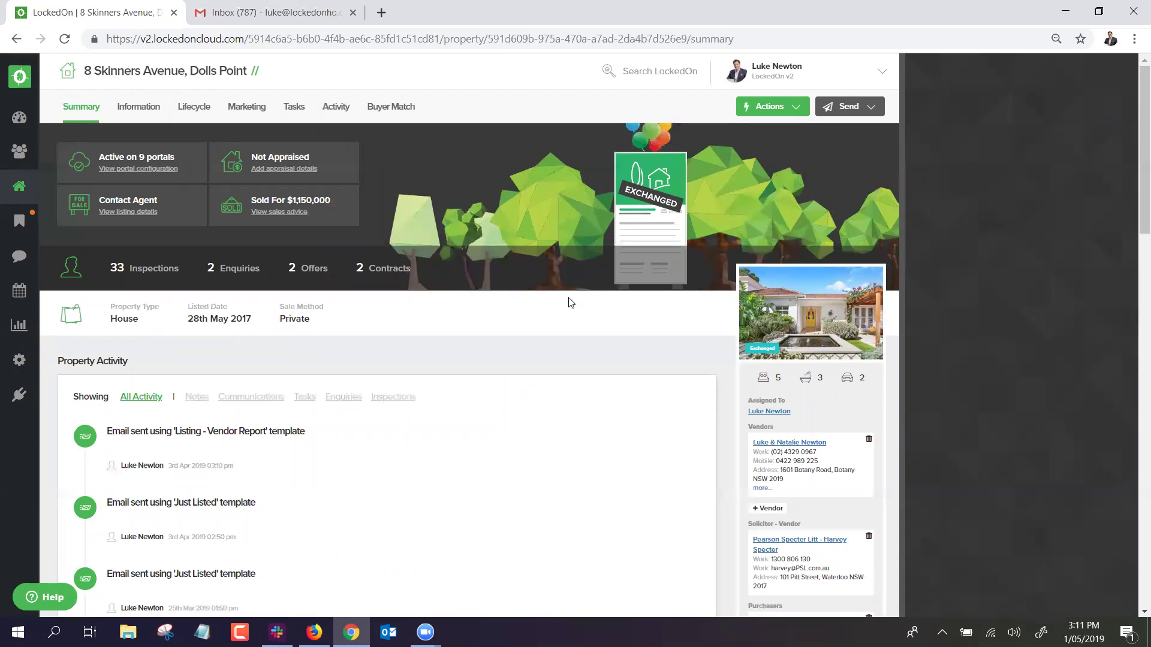
scroll(792, 271, "down", 1)
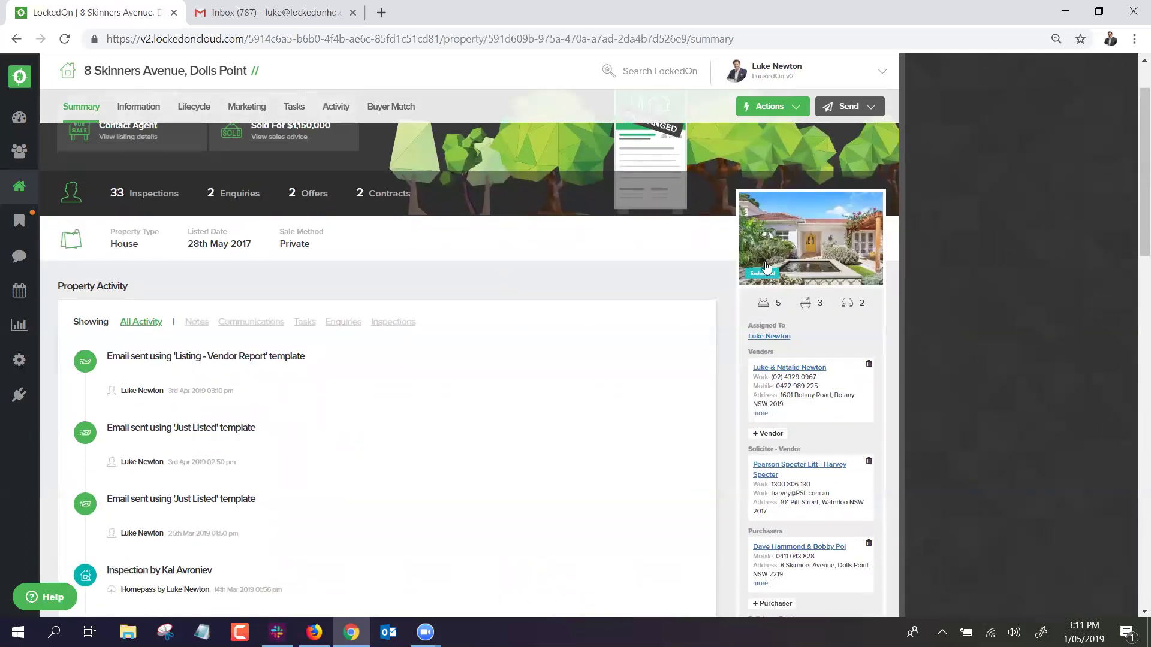
scroll(790, 271, "down", 5)
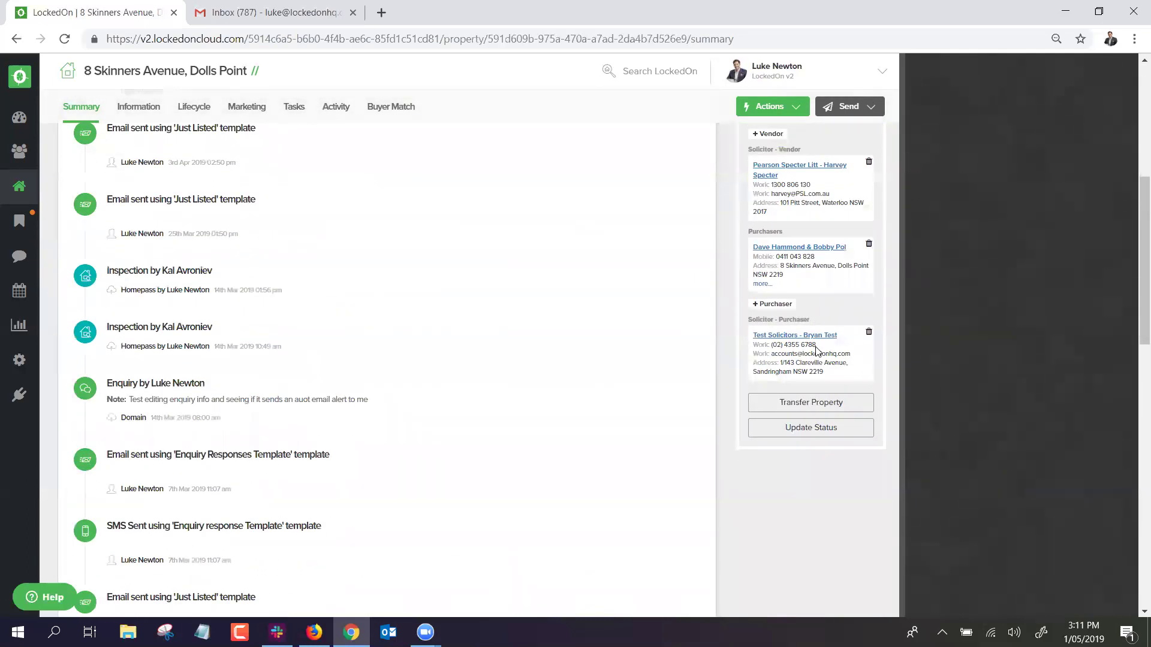
left_click(780, 427)
left_click(398, 284)
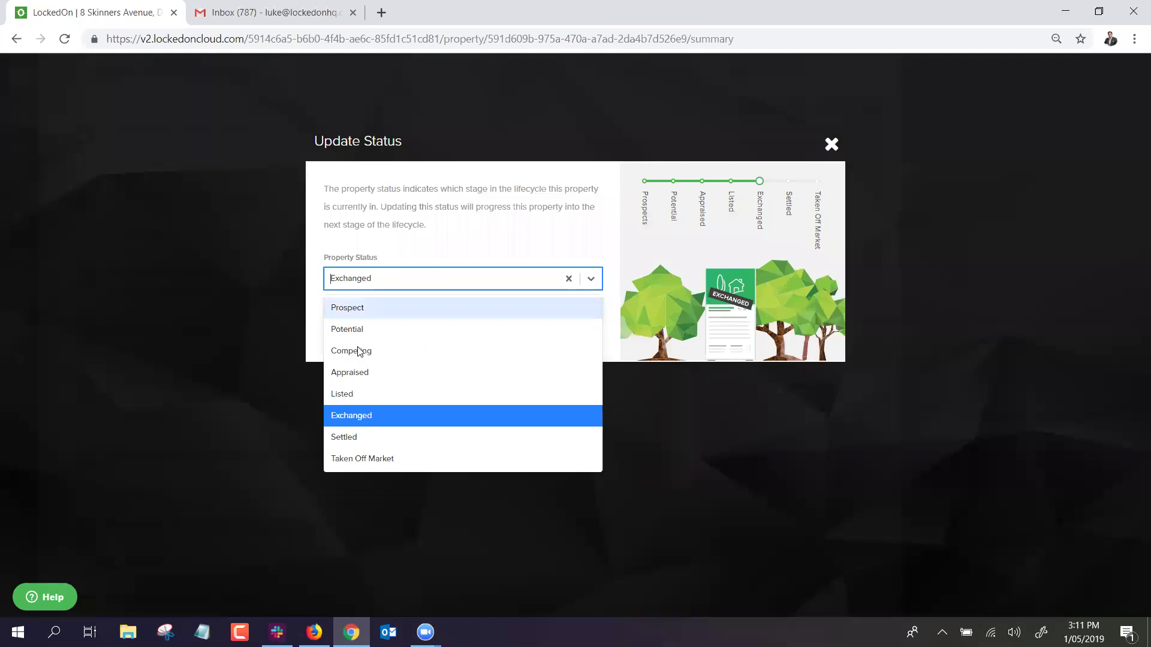
left_click(358, 435)
left_click(387, 336)
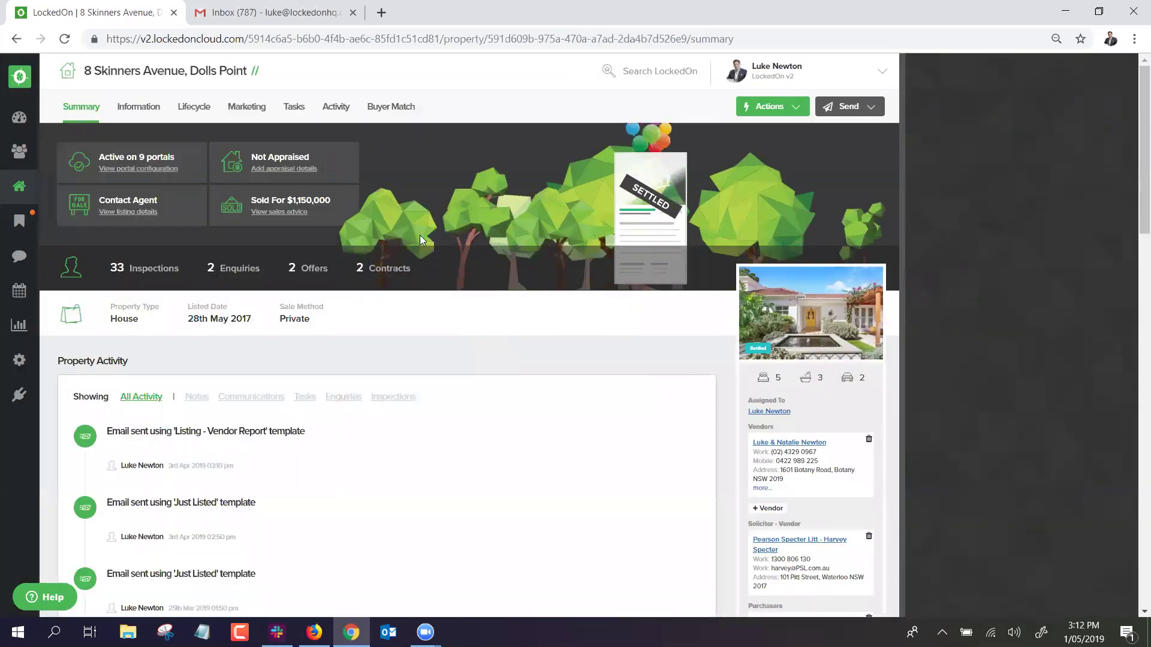
scroll(689, 308, "down", 5)
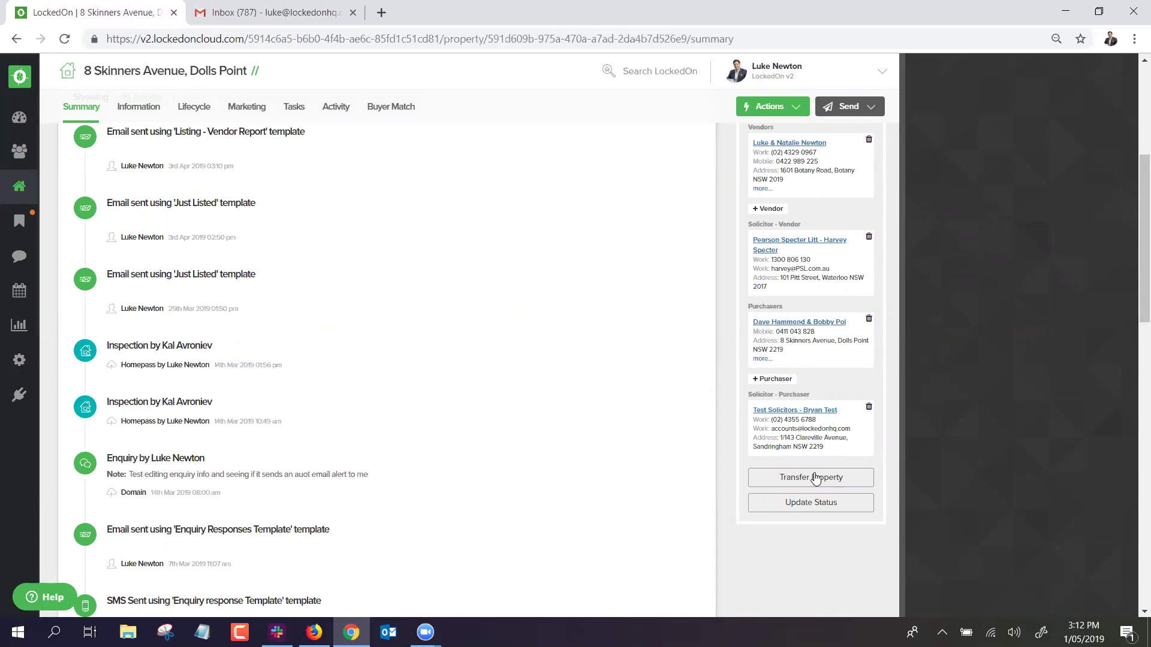
Begin the transfer to purchasers and assign the vendor the 6.1 Settled - Vendor plan.
left_click(814, 478)
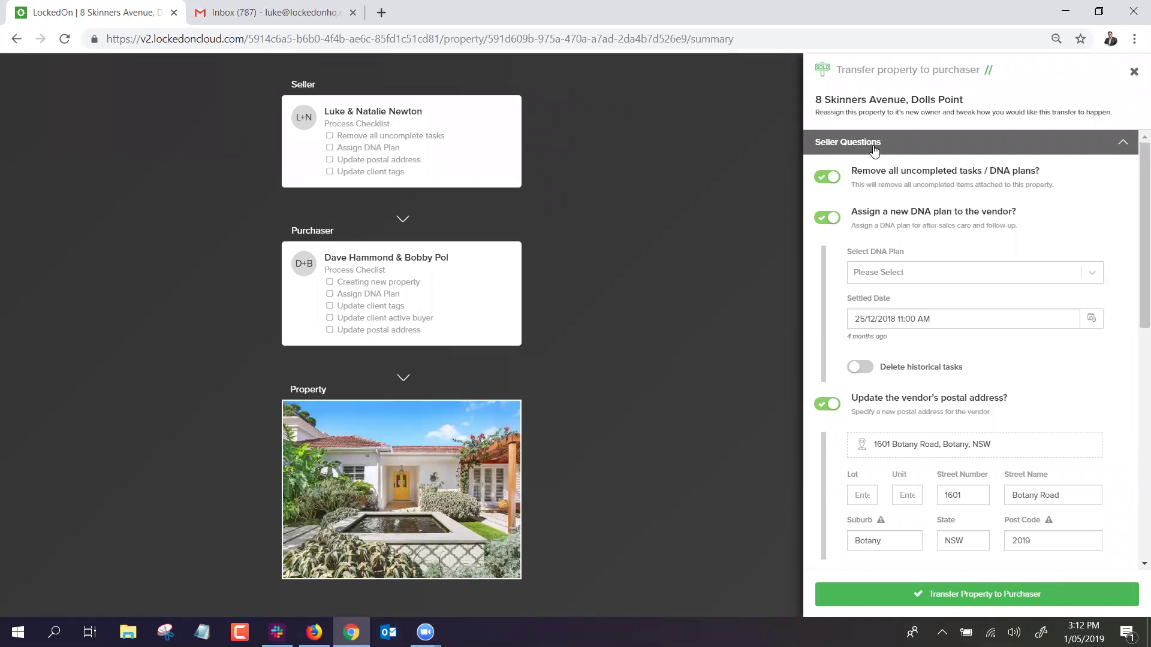
scroll(866, 157, "down", 1)
scroll(892, 172, "up", 1)
left_click(869, 274)
scroll(966, 346, "down", 2)
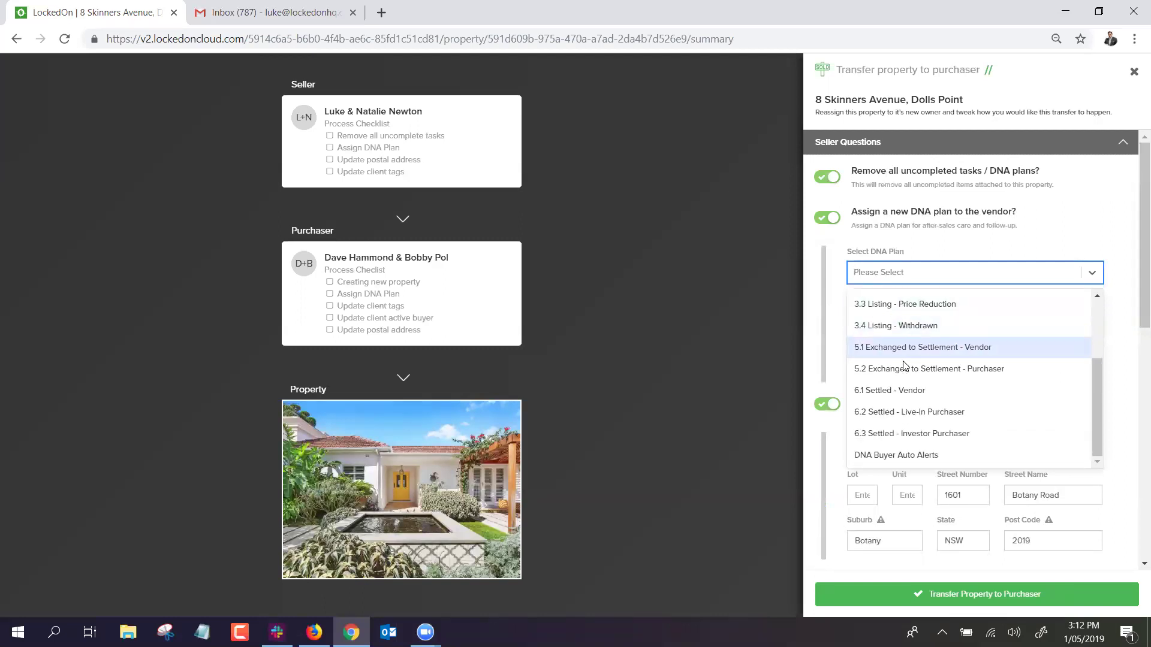
left_click(877, 393)
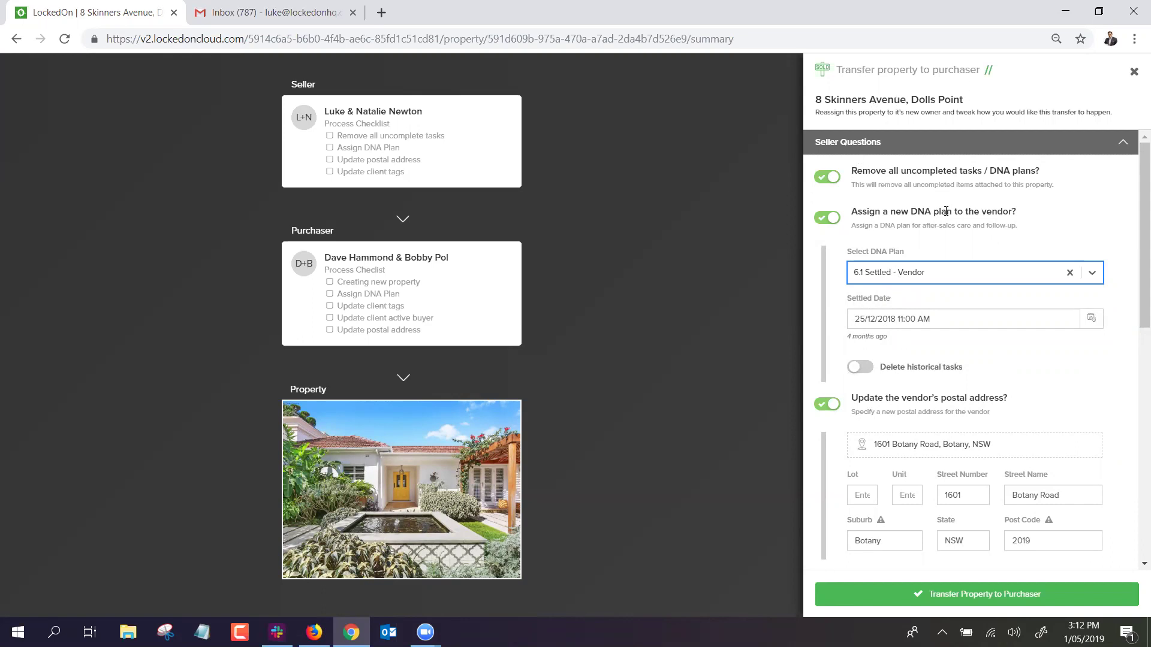
scroll(941, 234, "down", 1)
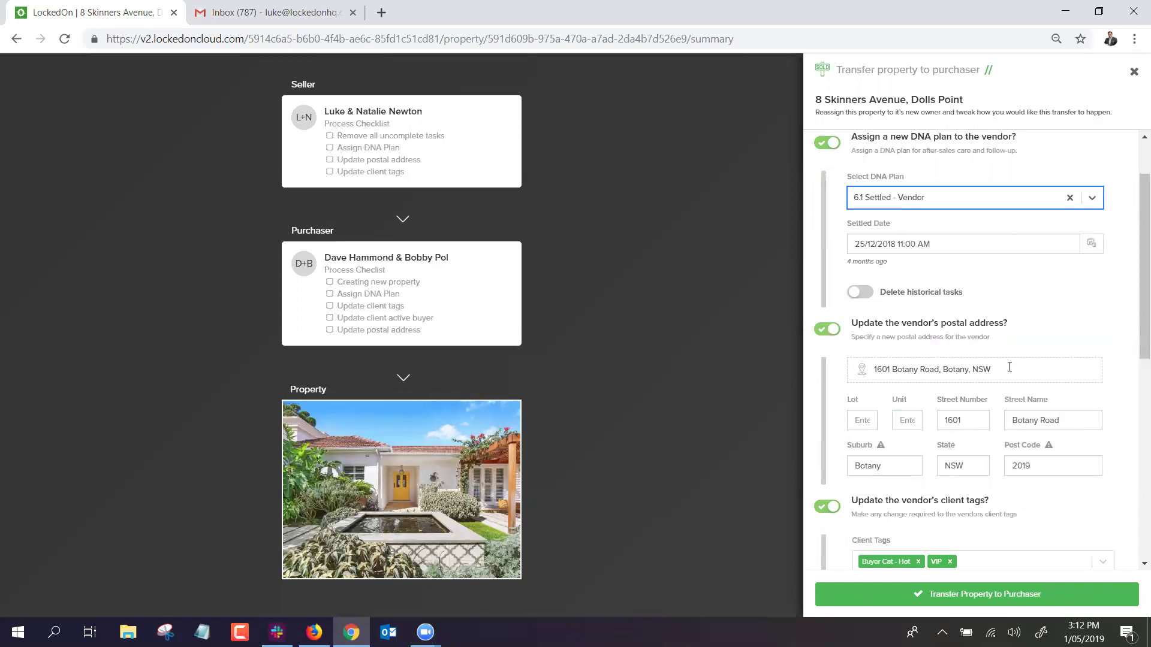
left_click(945, 376)
left_click_drag(992, 370, 850, 383)
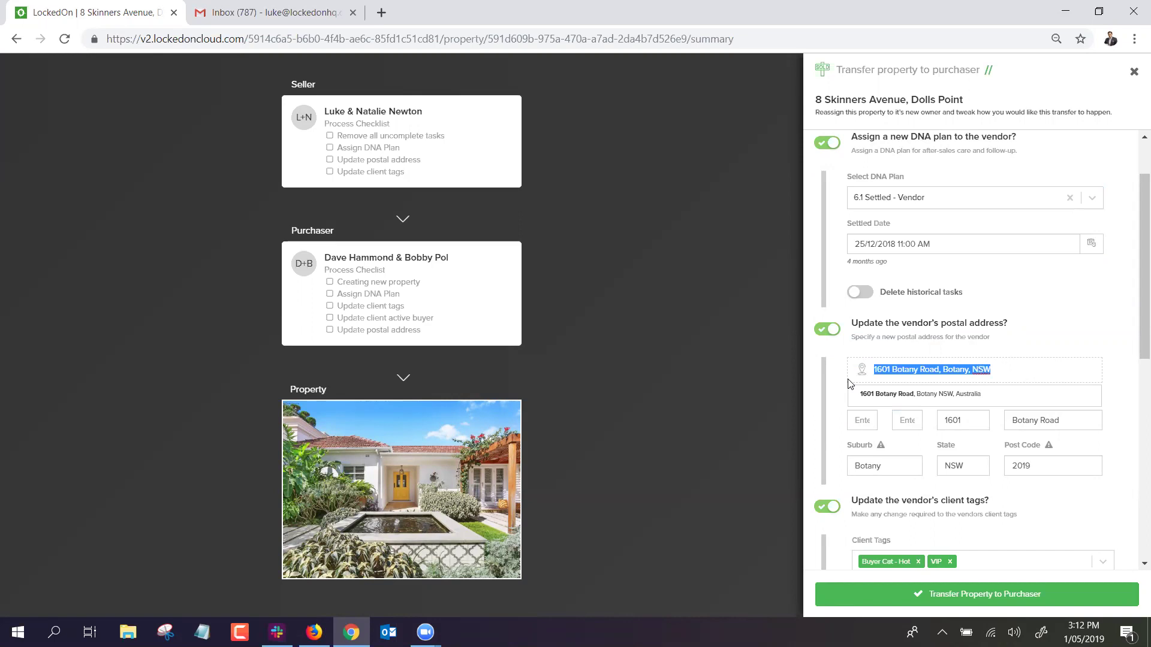
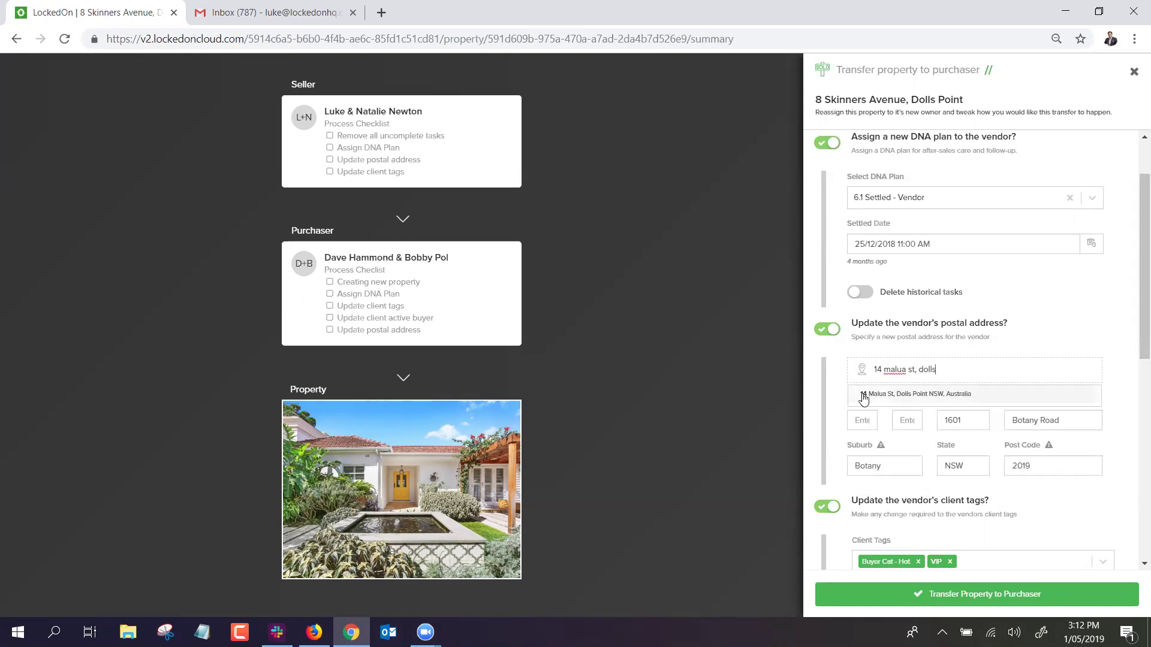
left_click(858, 394)
Remove the Buyer Cat - Hot tag so the vendor keeps only VIP.
scroll(872, 355, "down", 3)
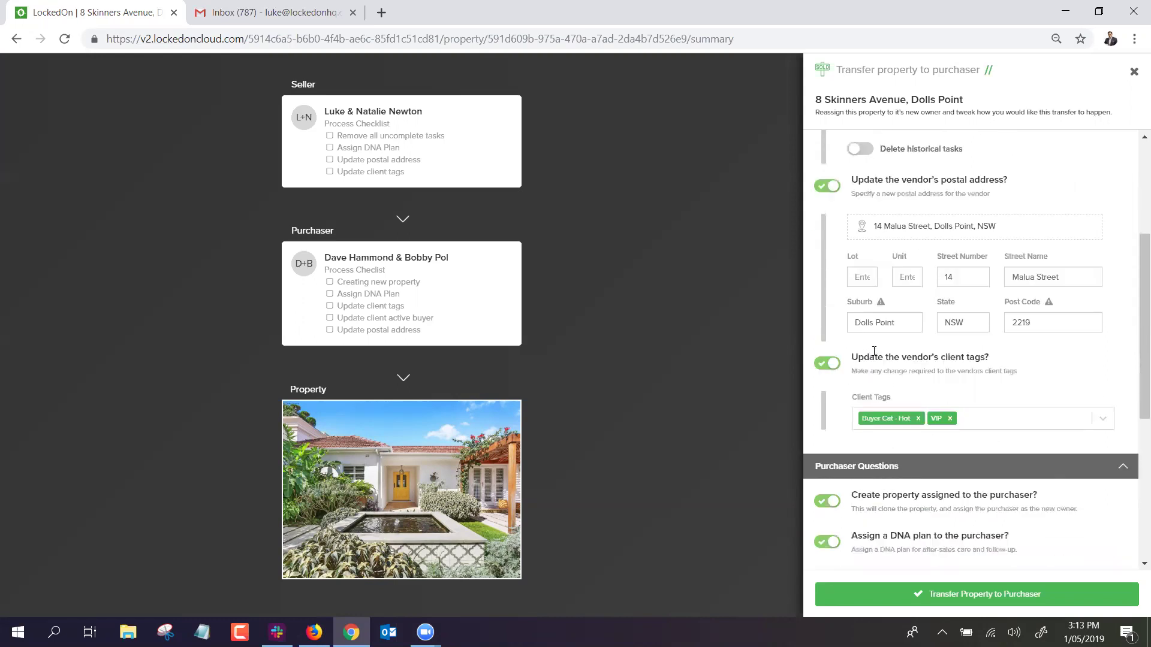
left_click(918, 412)
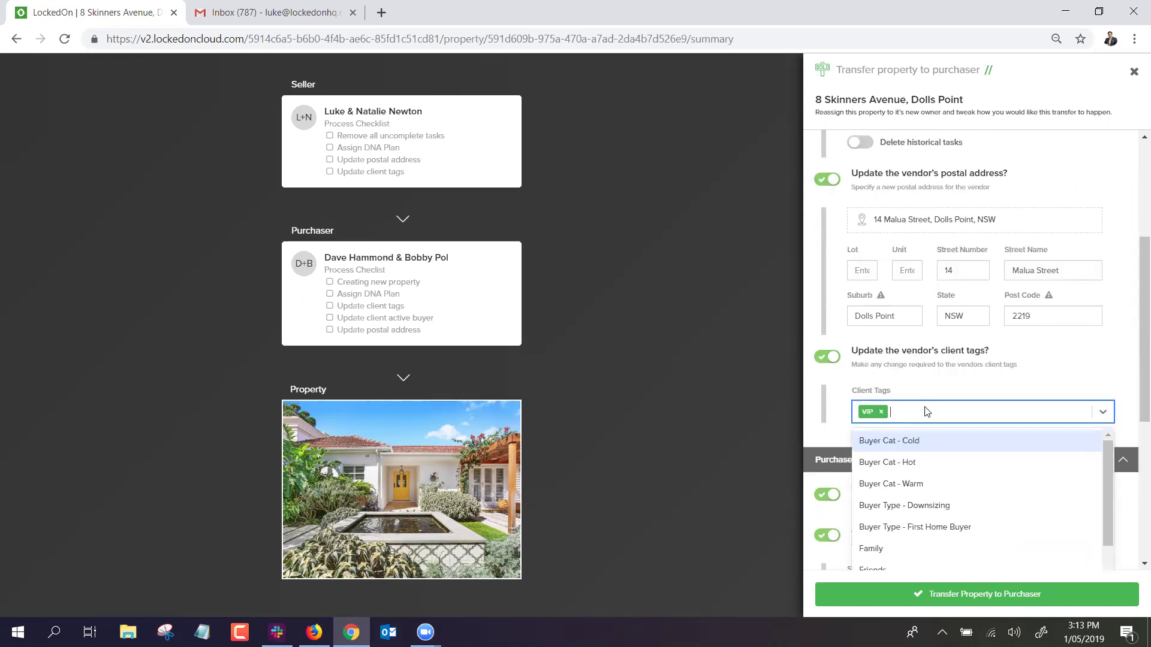
left_click(913, 386)
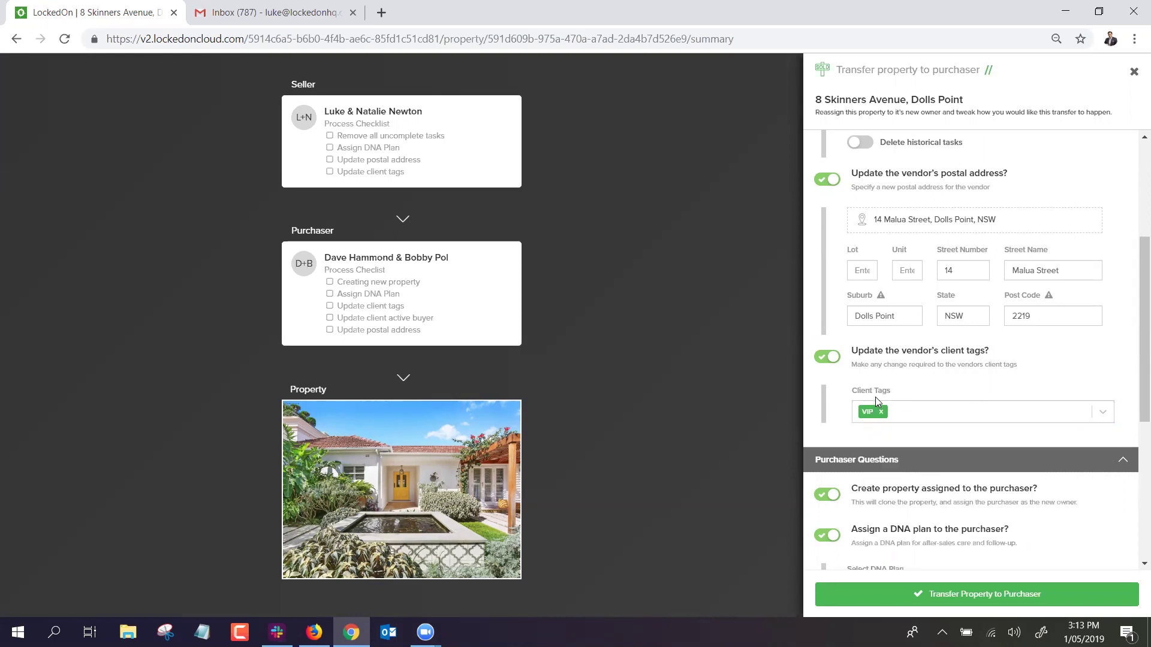
scroll(877, 401, "down", 4)
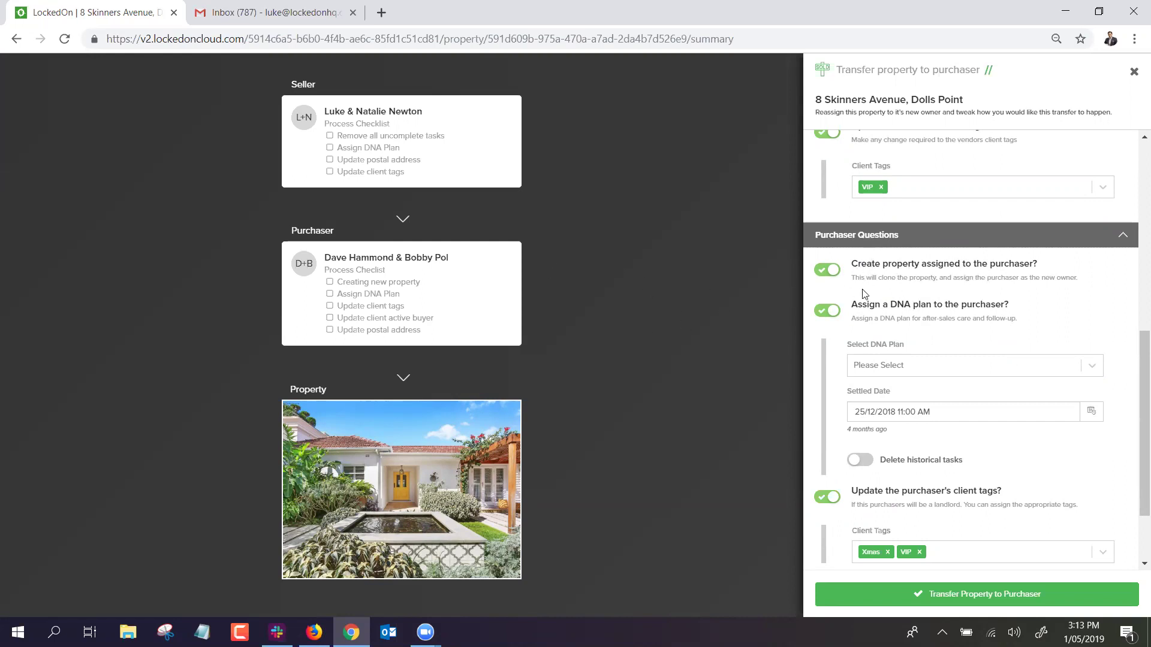
Assign purchasers the 6.2 Settled - Live-In Purchaser plan, turn off active buyer, and transfer.
left_click(897, 367)
scroll(896, 414, "down", 2)
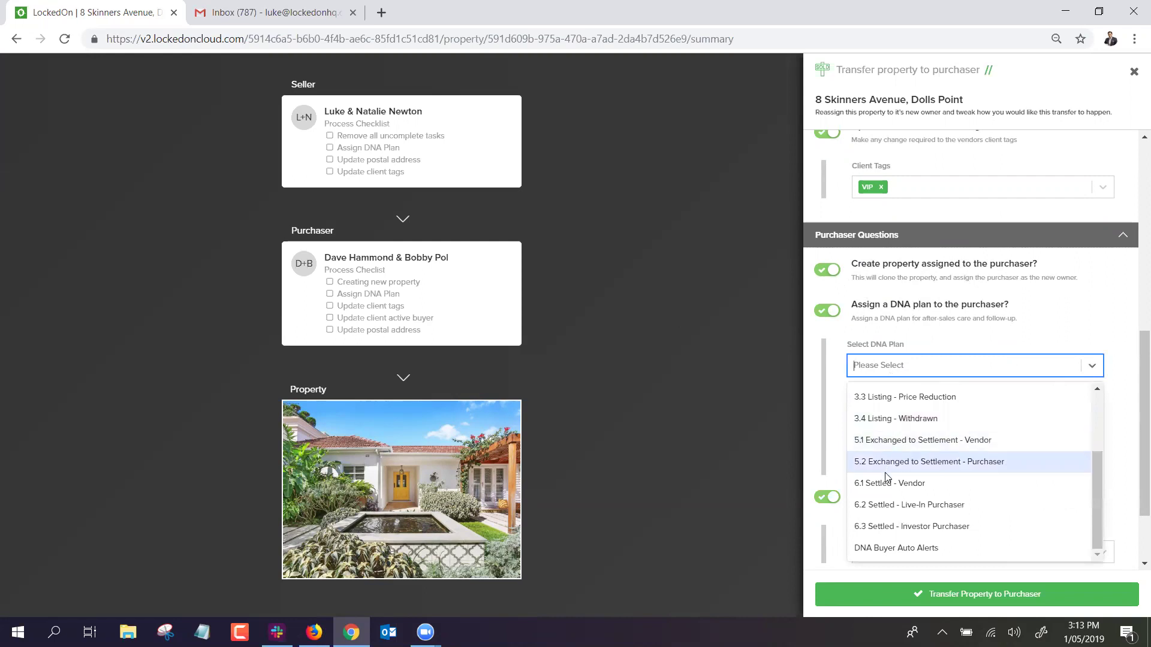
left_click(919, 505)
scroll(913, 350, "down", 2)
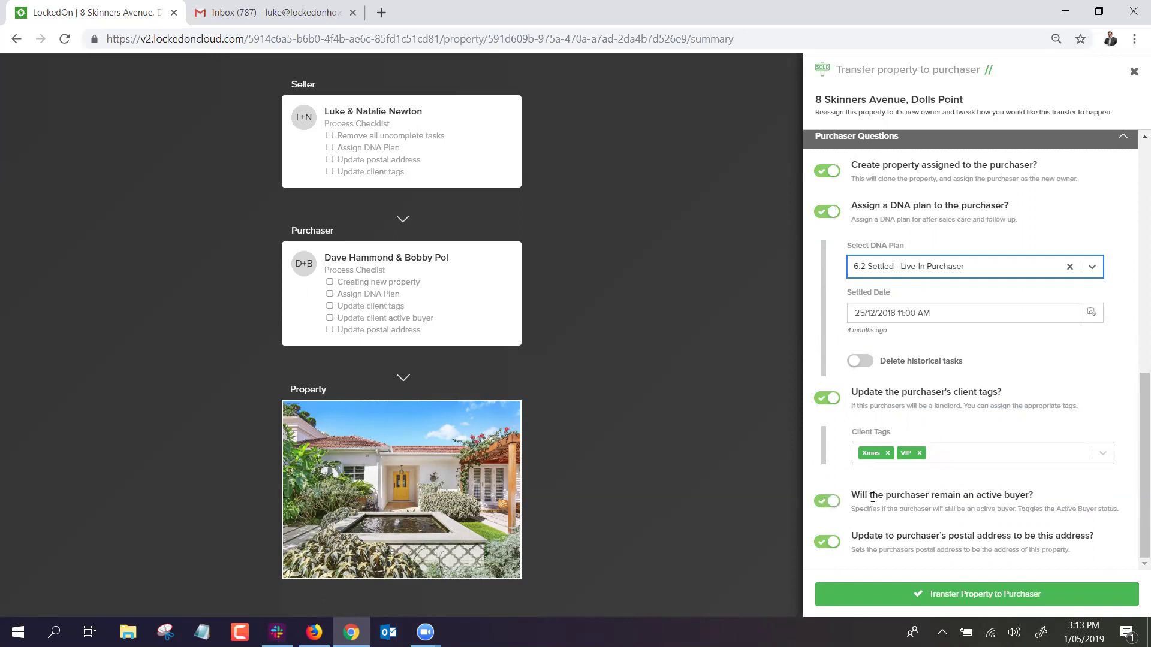
left_click(827, 501)
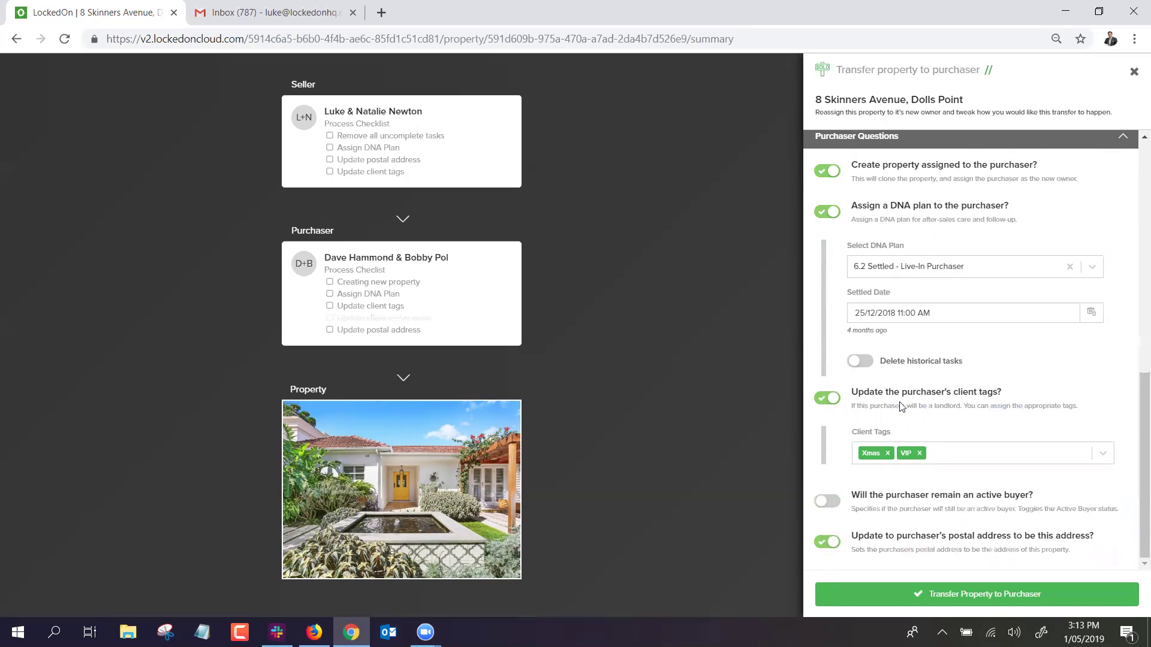
left_click(961, 594)
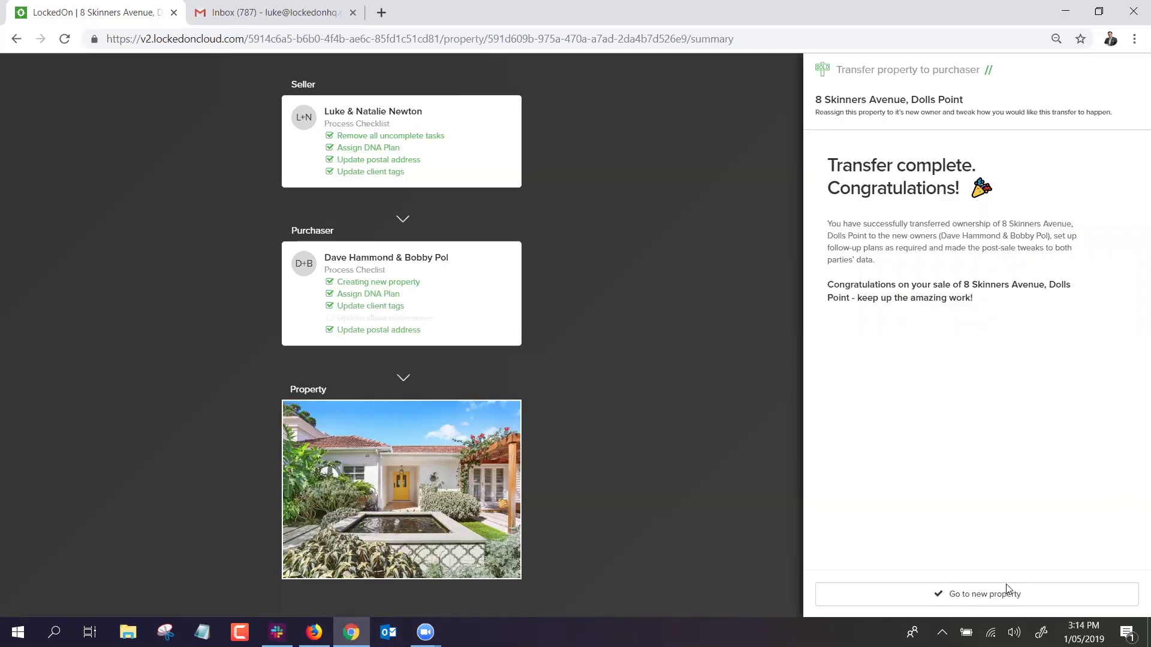
left_click(978, 593)
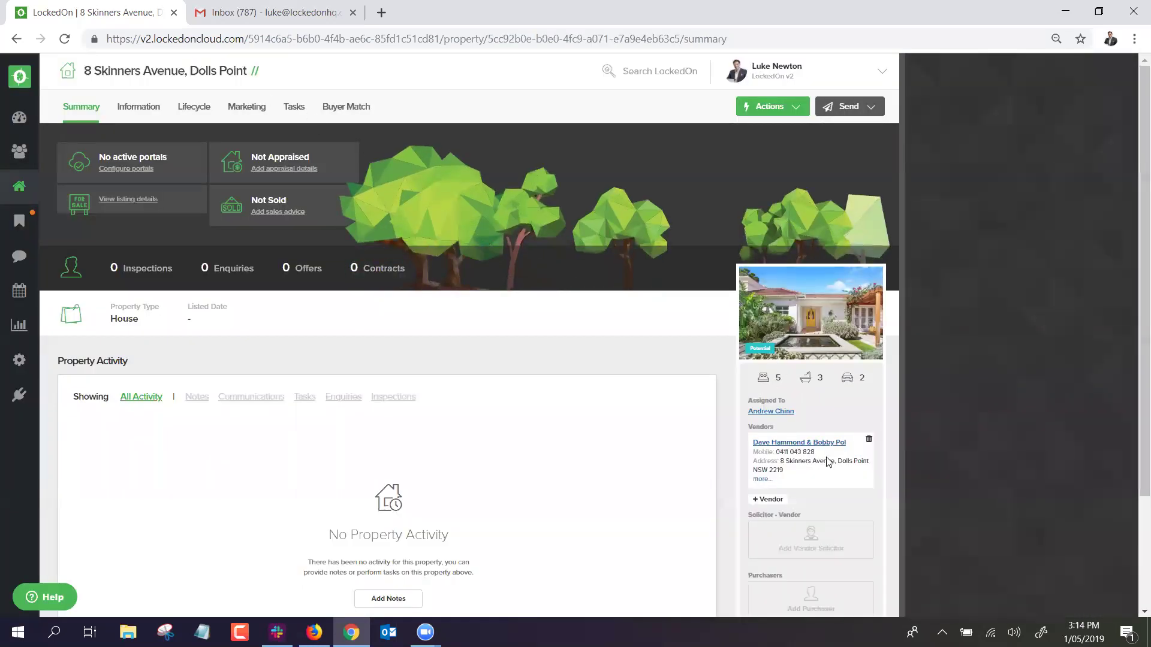
left_click_drag(850, 442, 750, 441)
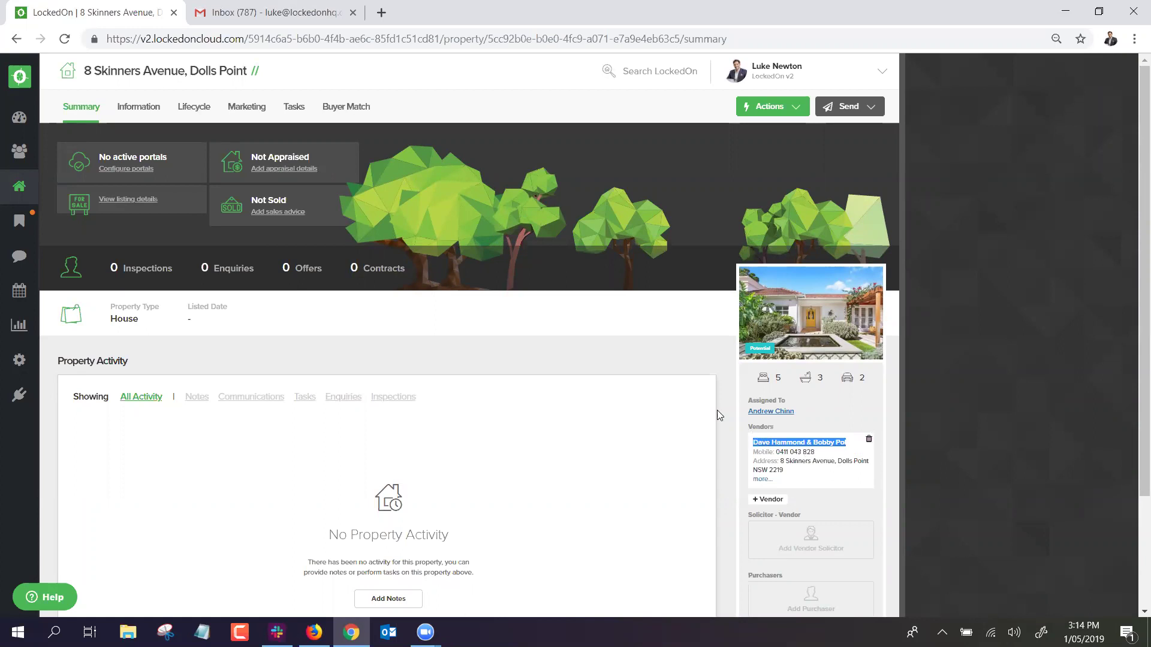
left_click(294, 106)
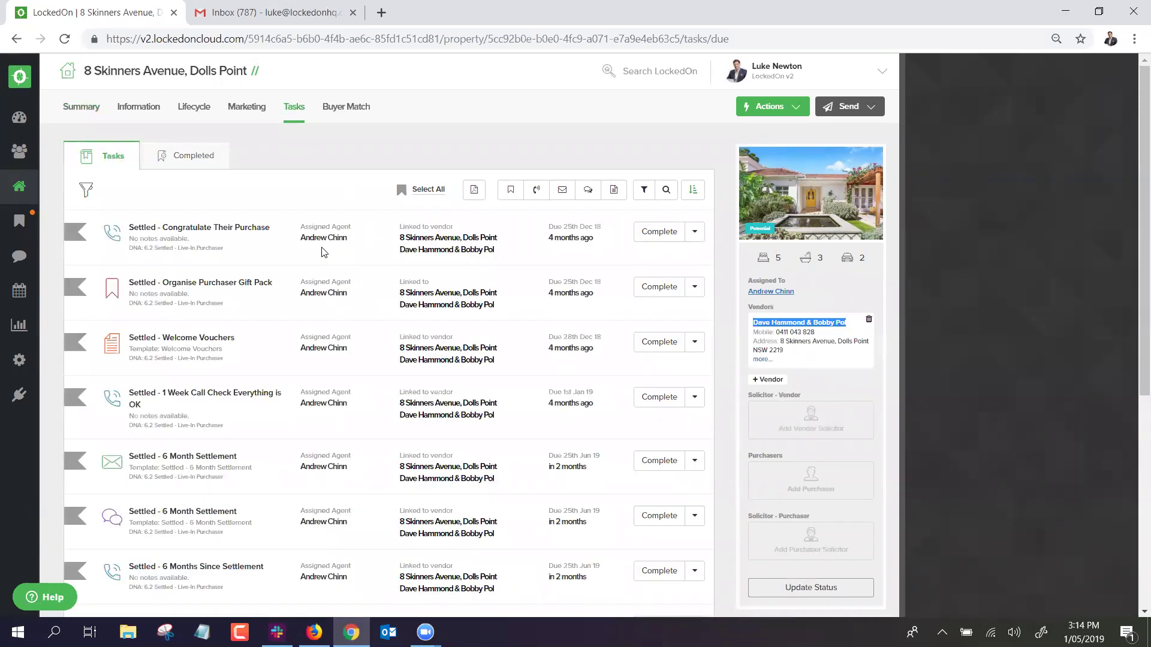
left_click(353, 369)
scroll(339, 369, "down", 5)
scroll(336, 370, "up", 4)
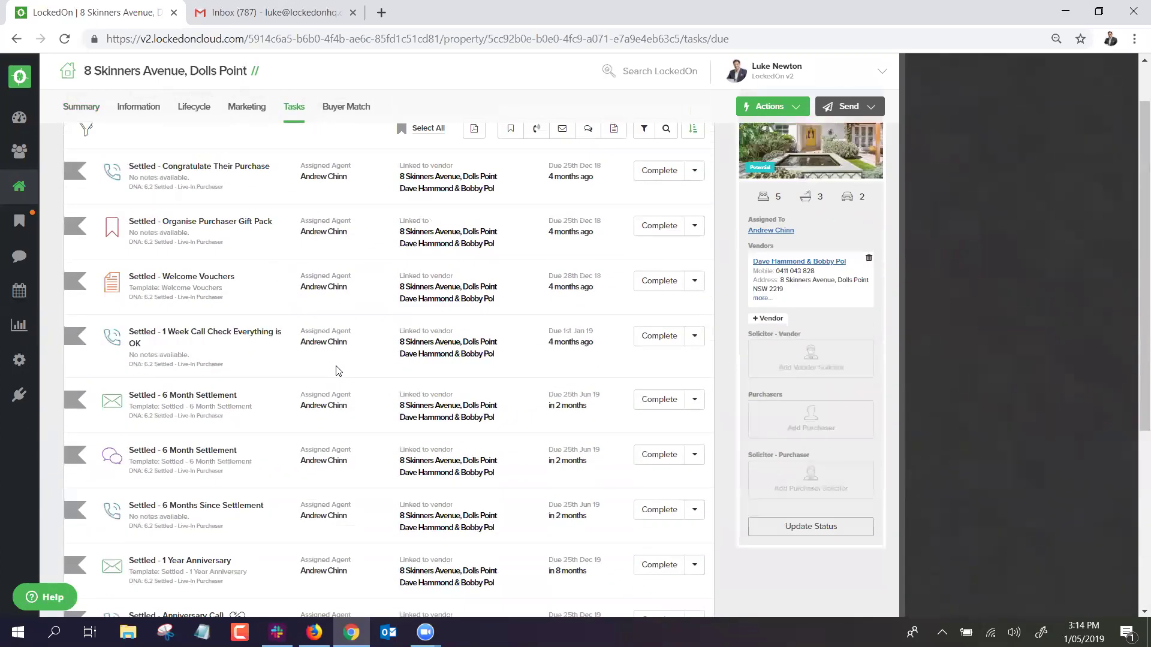
scroll(390, 309, "up", 1)
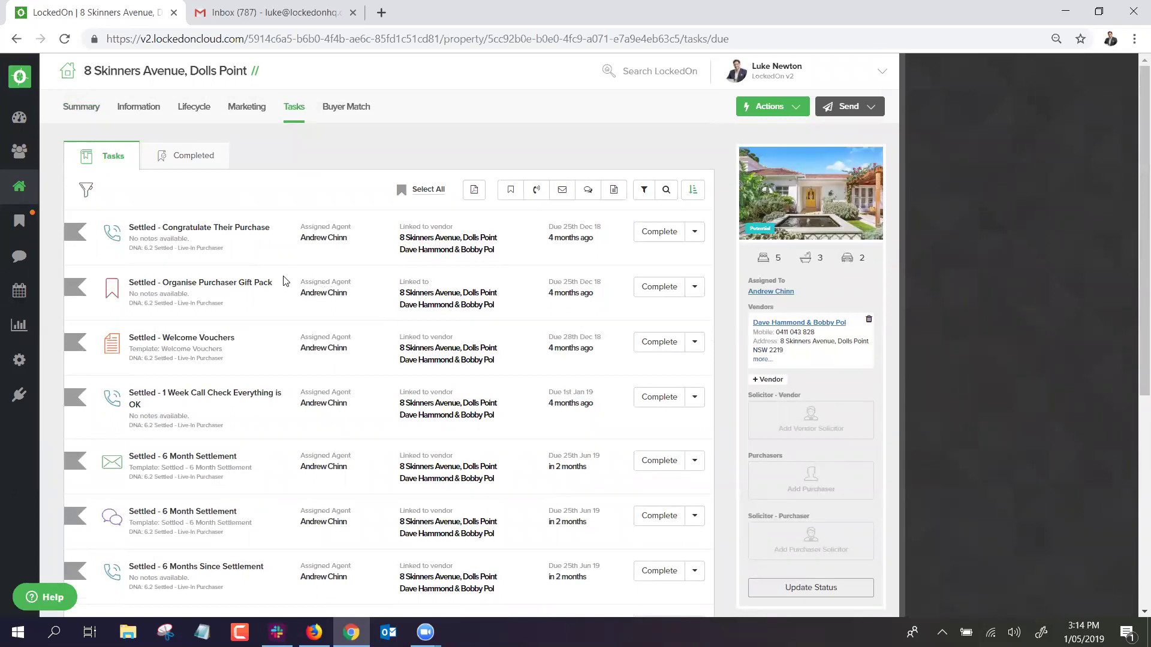
Go to the properties list and clear the Listed and all other filters.
left_click(21, 190)
left_click(133, 107)
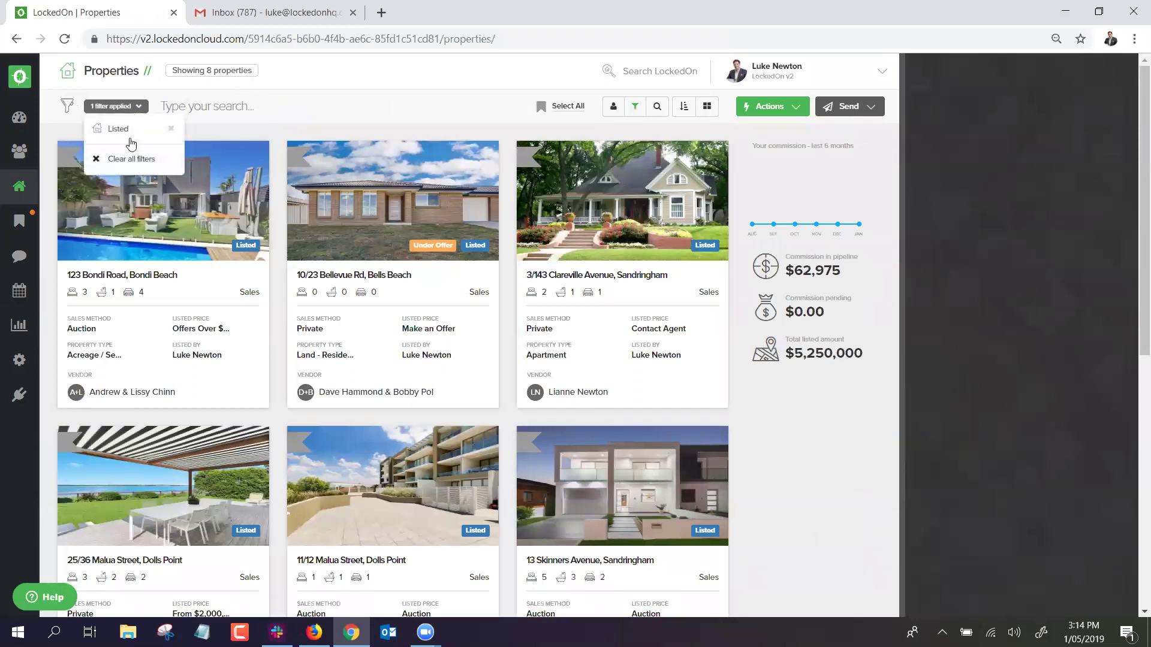
left_click(128, 160)
left_click(135, 99)
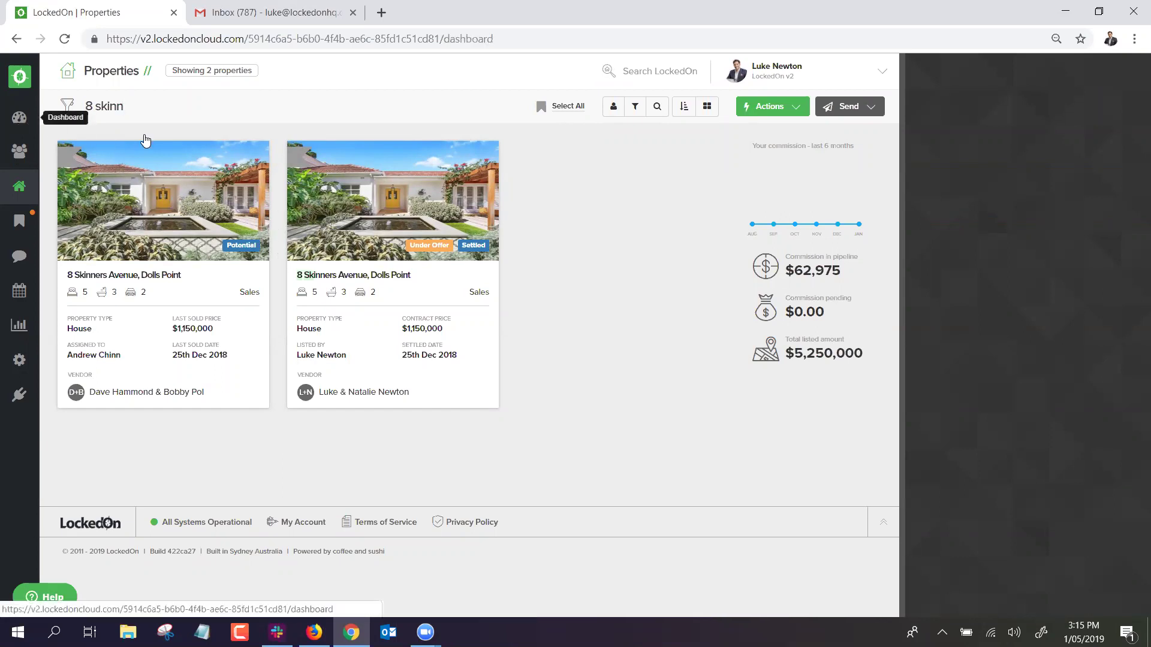
left_click(19, 118)
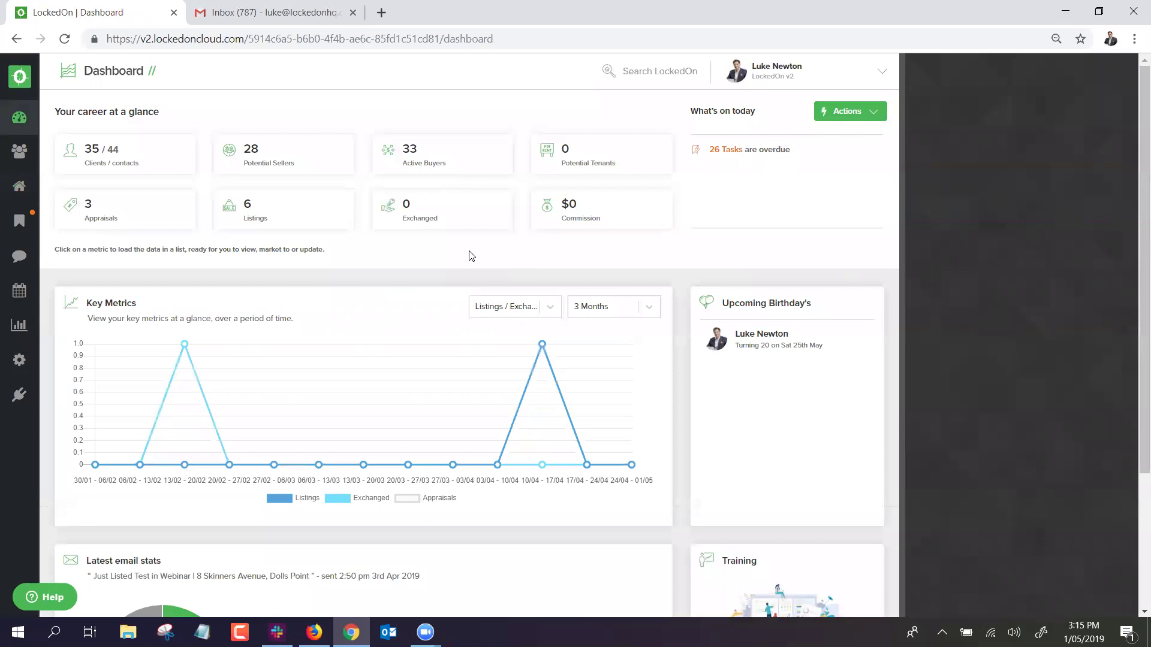